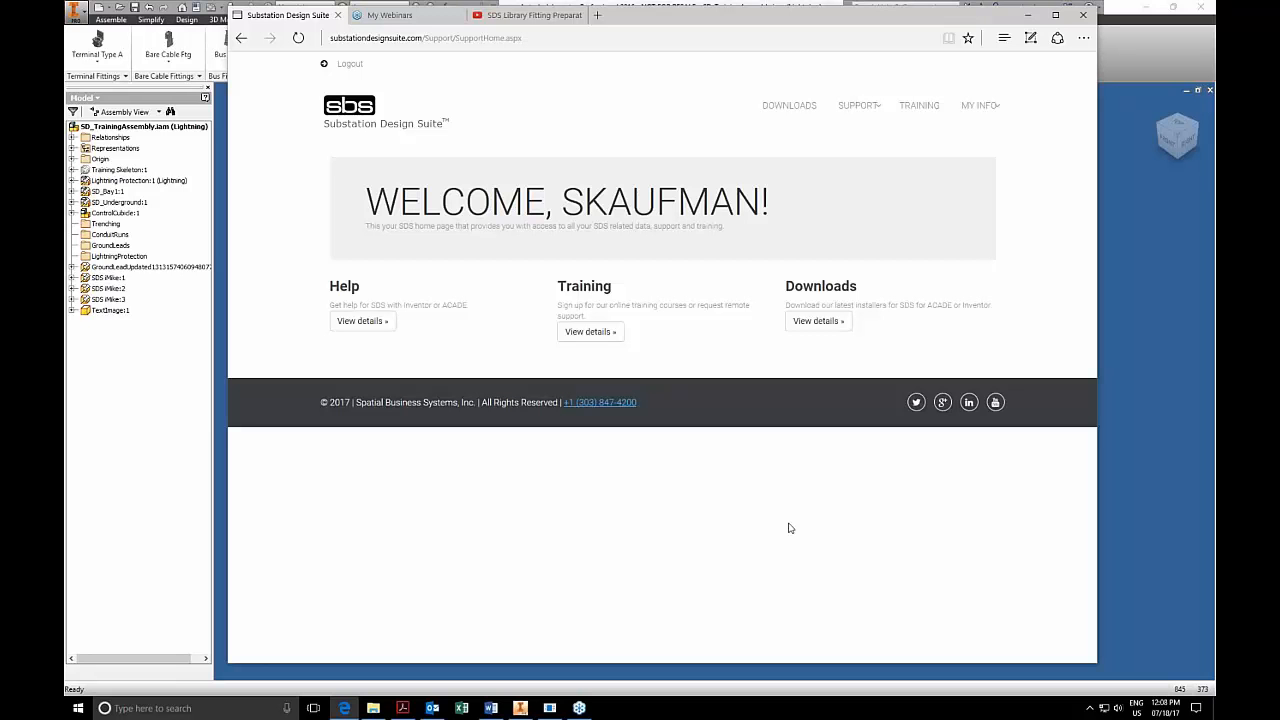
Open the SDS V7 for Inventor help documents from the support area and display the guide on setting up the Content Database.
click(858, 107)
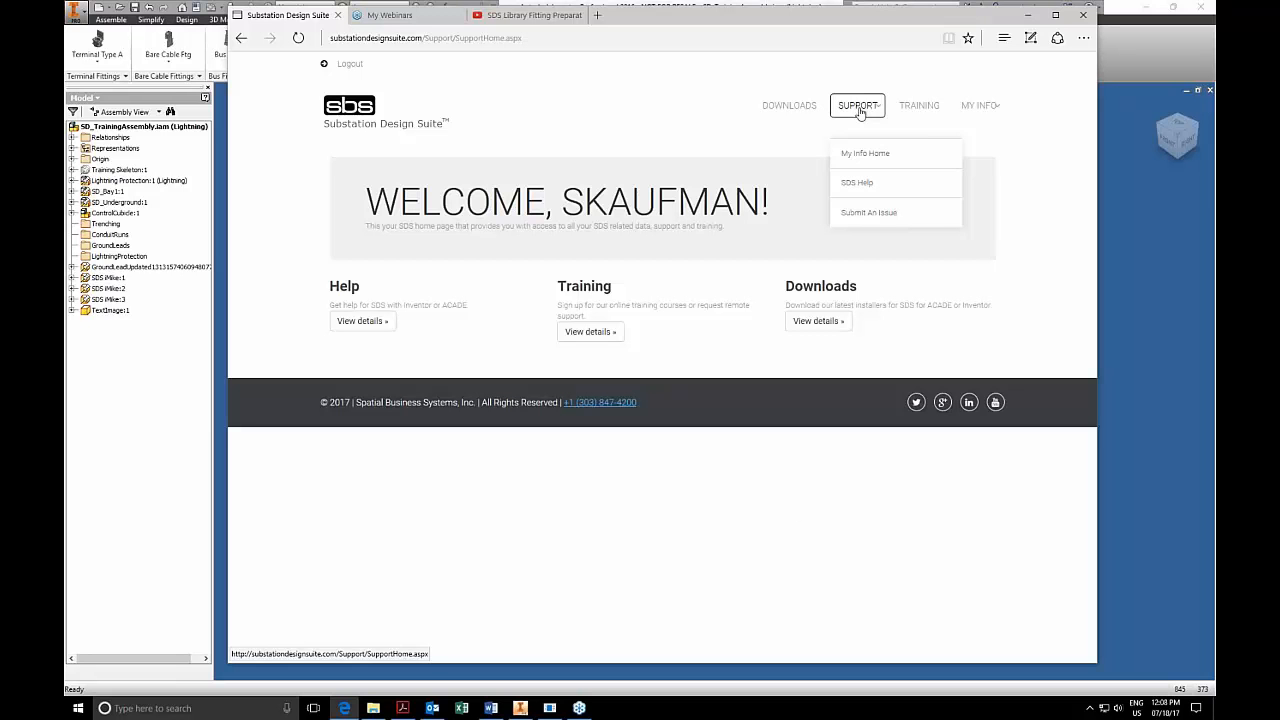
click(861, 193)
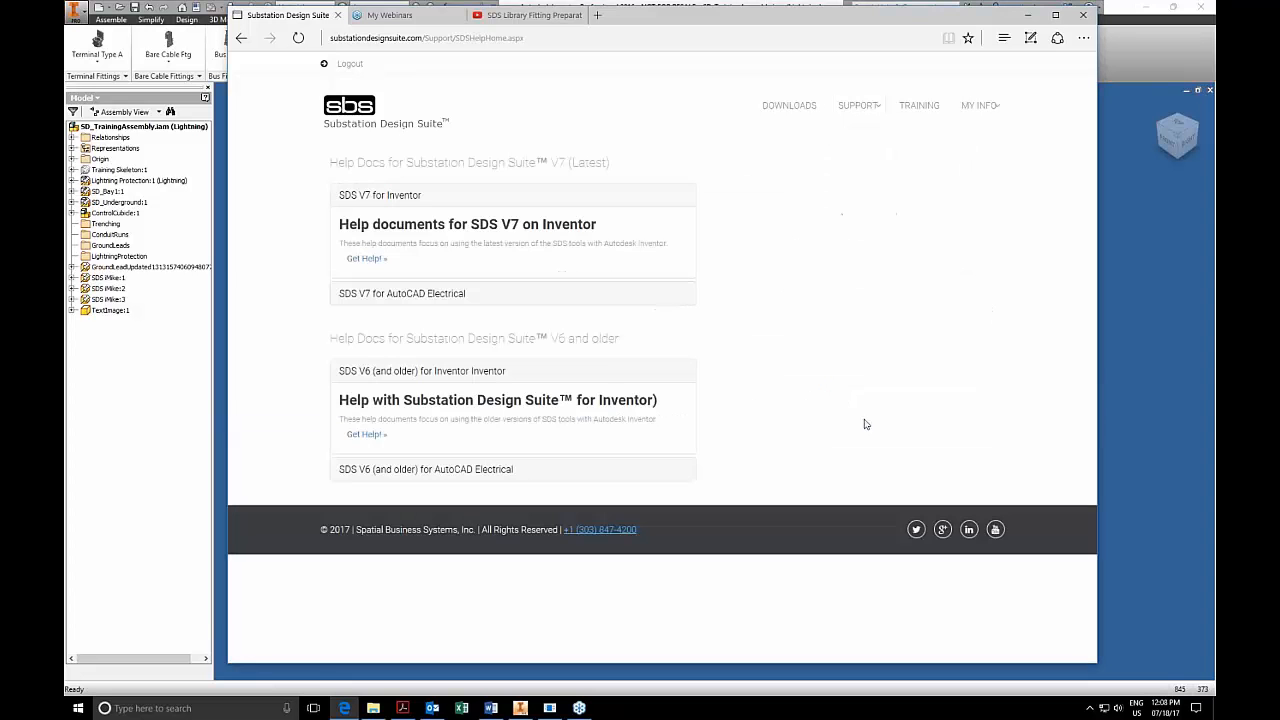
click(365, 259)
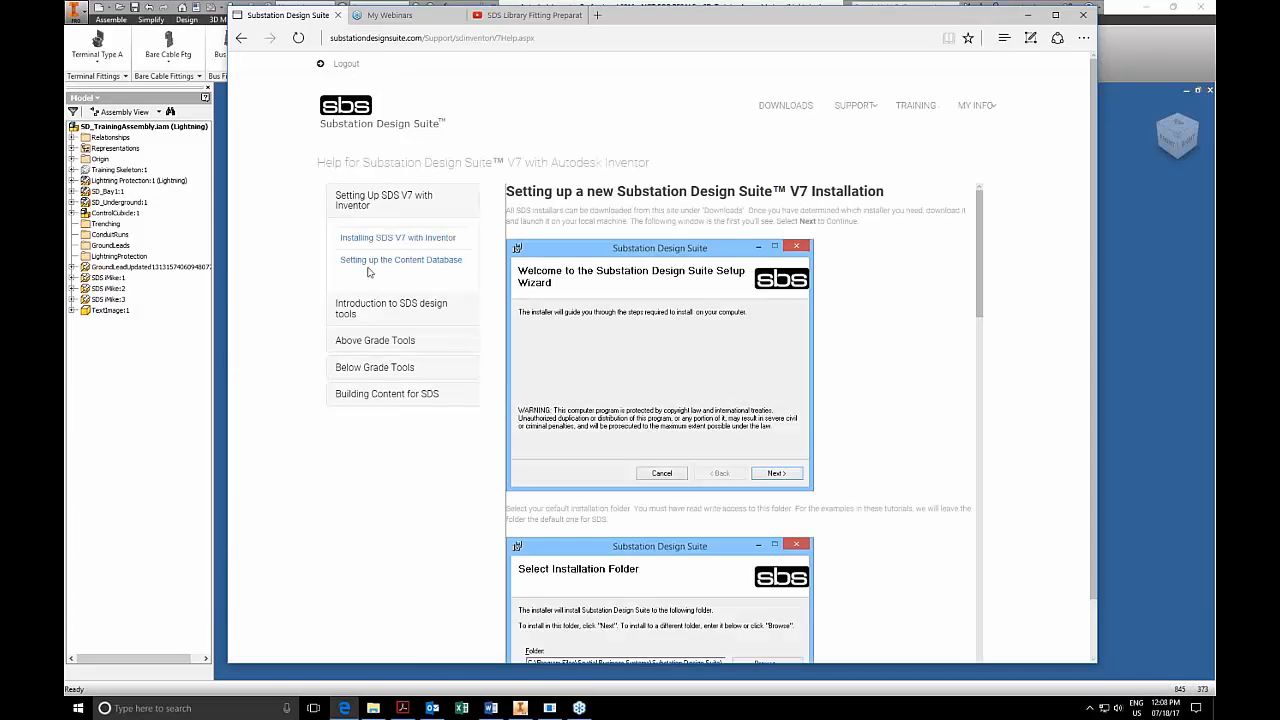
click(372, 262)
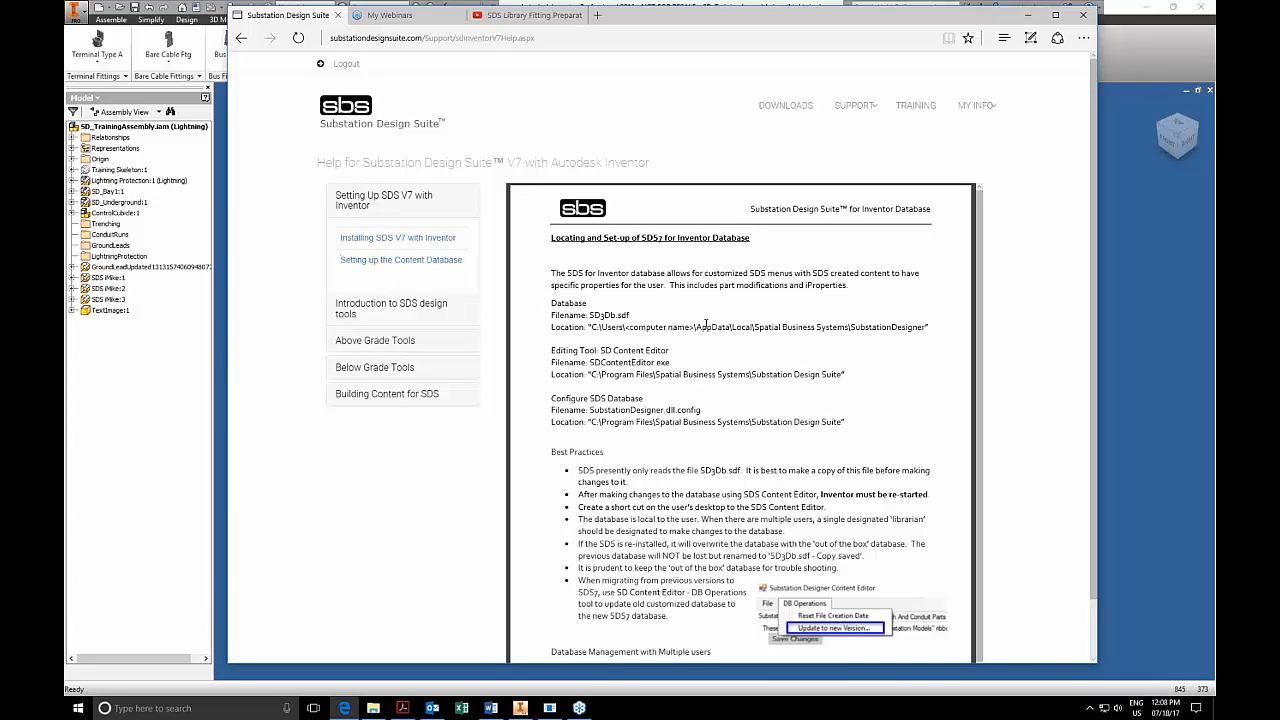
Check the database setup document's save option and highlight the entry giving the database filename and location.
right_click(706, 323)
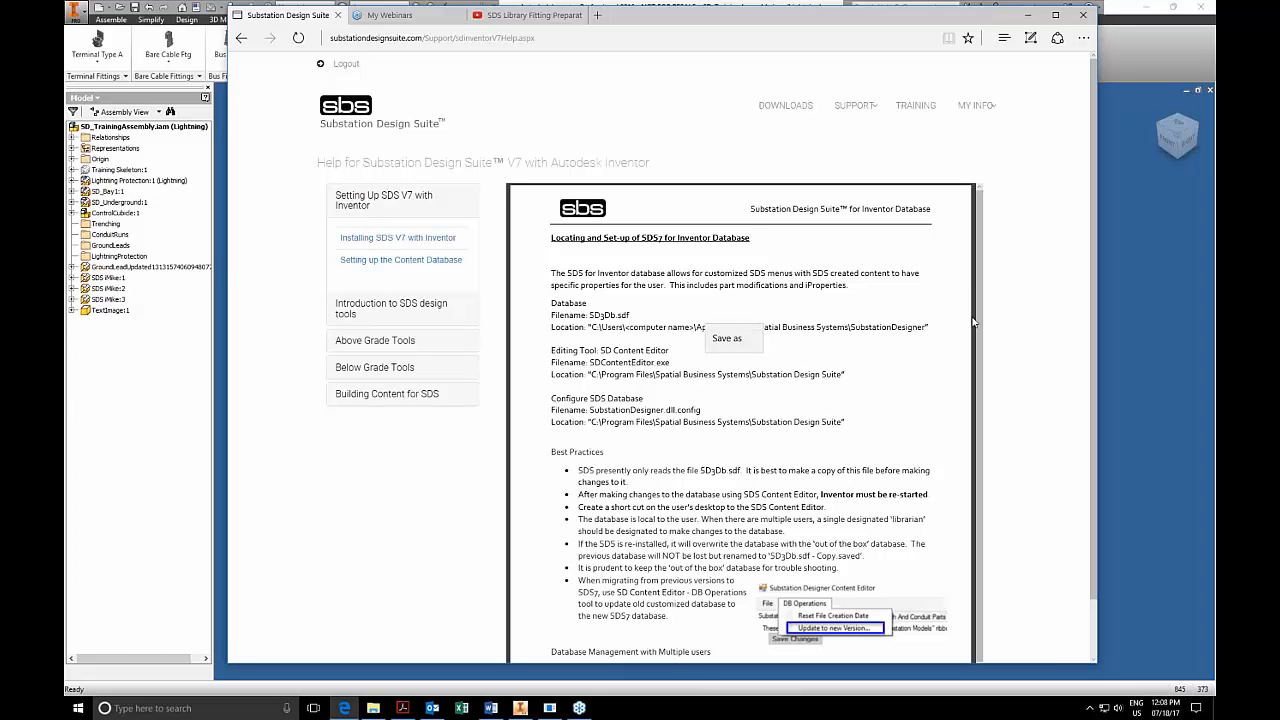
click(867, 300)
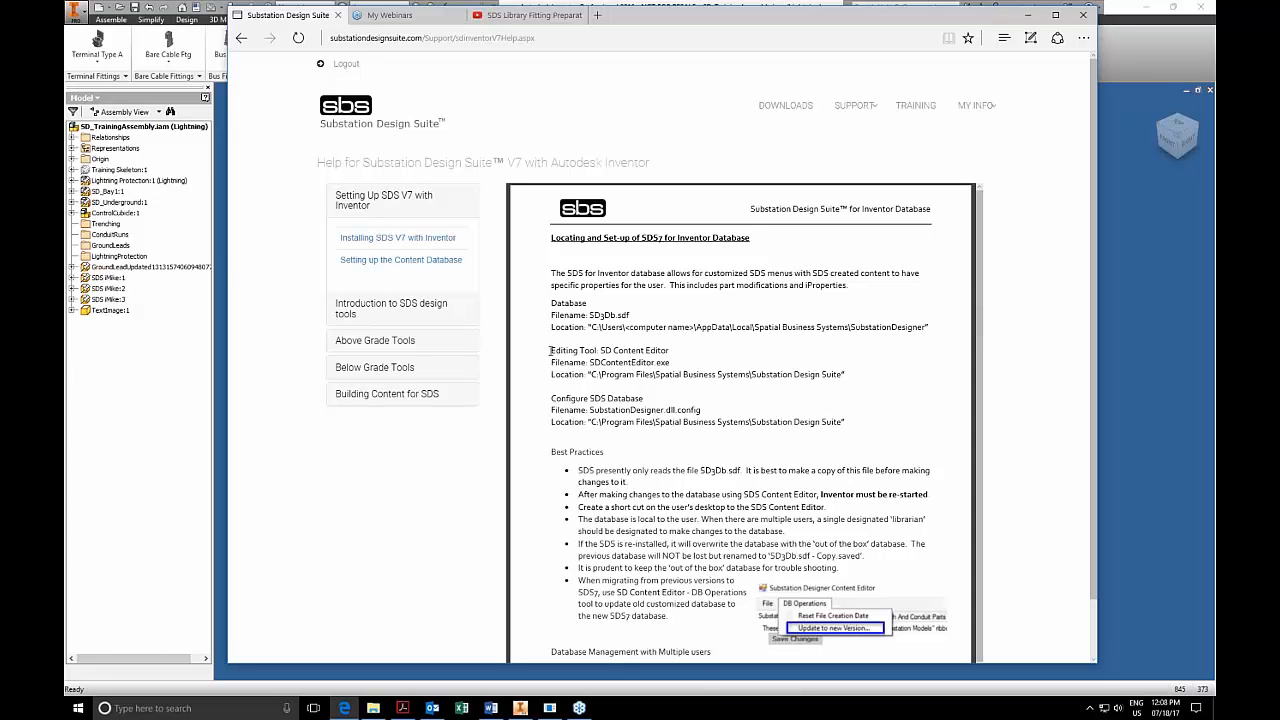
drag(655, 374, 545, 303)
click(714, 354)
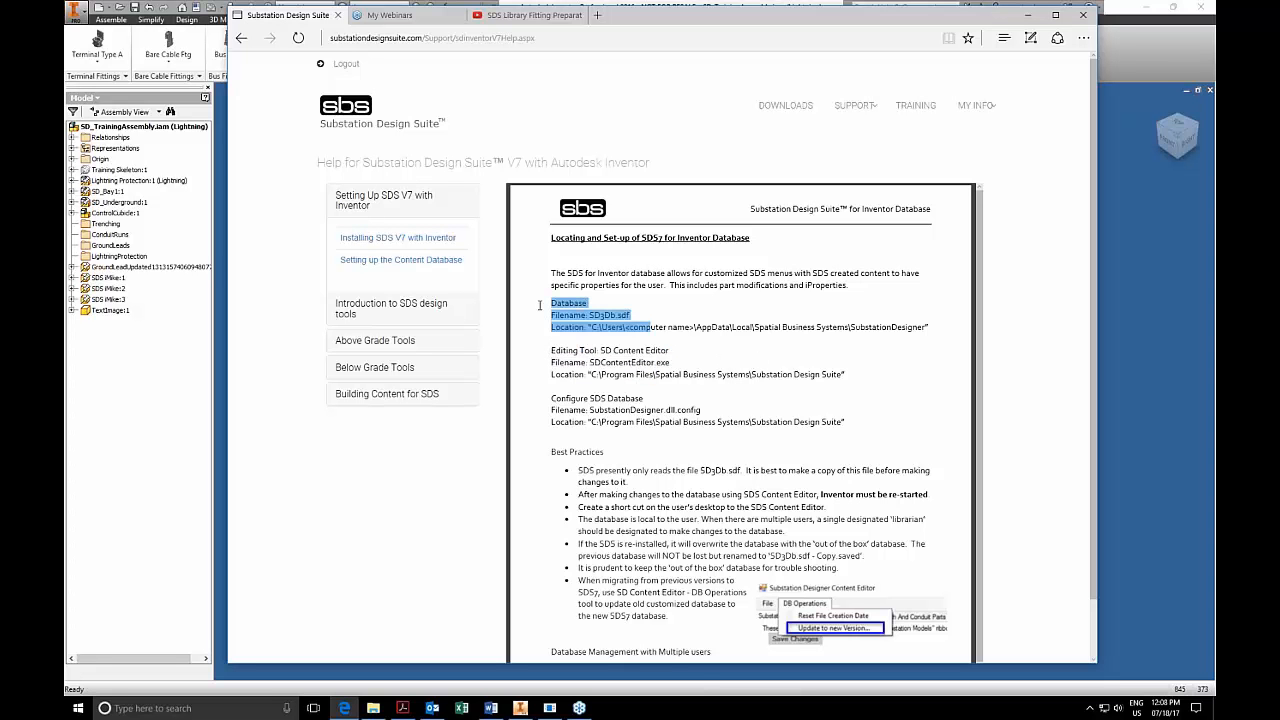
click(670, 400)
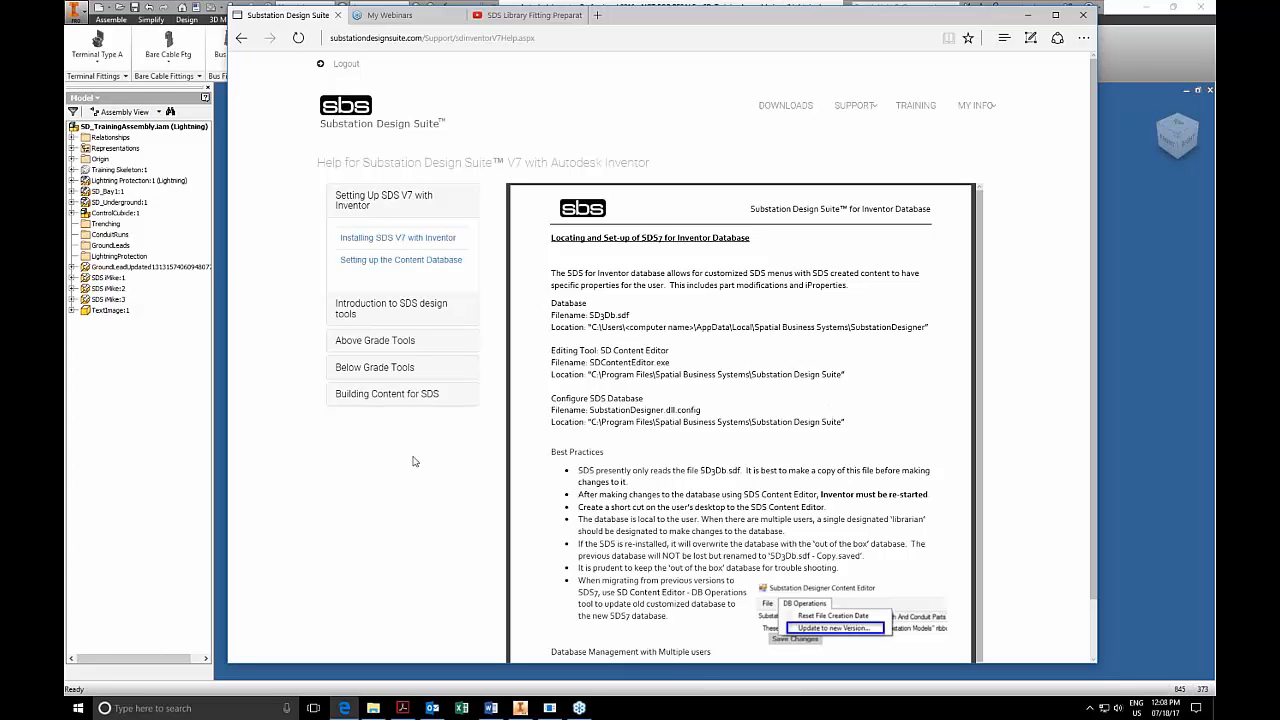
Open the Building Content for SDS guide on work geometry for automation and check the document's save option.
click(395, 394)
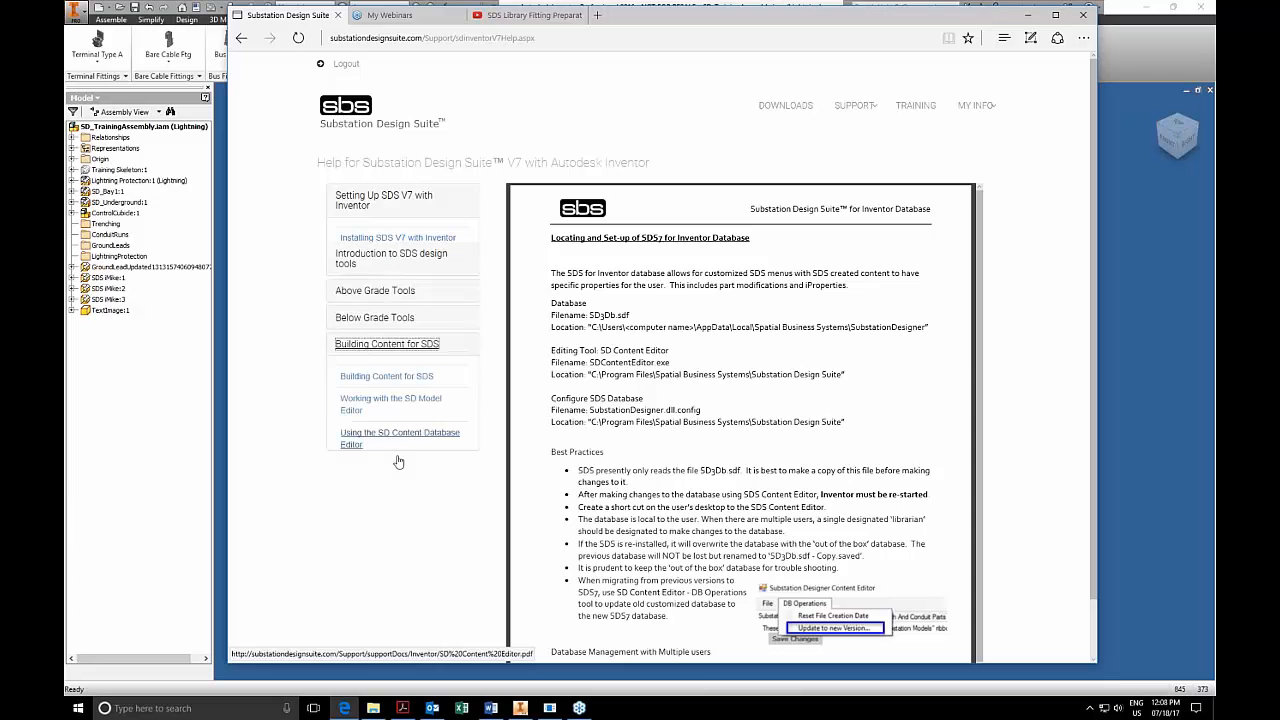
click(386, 351)
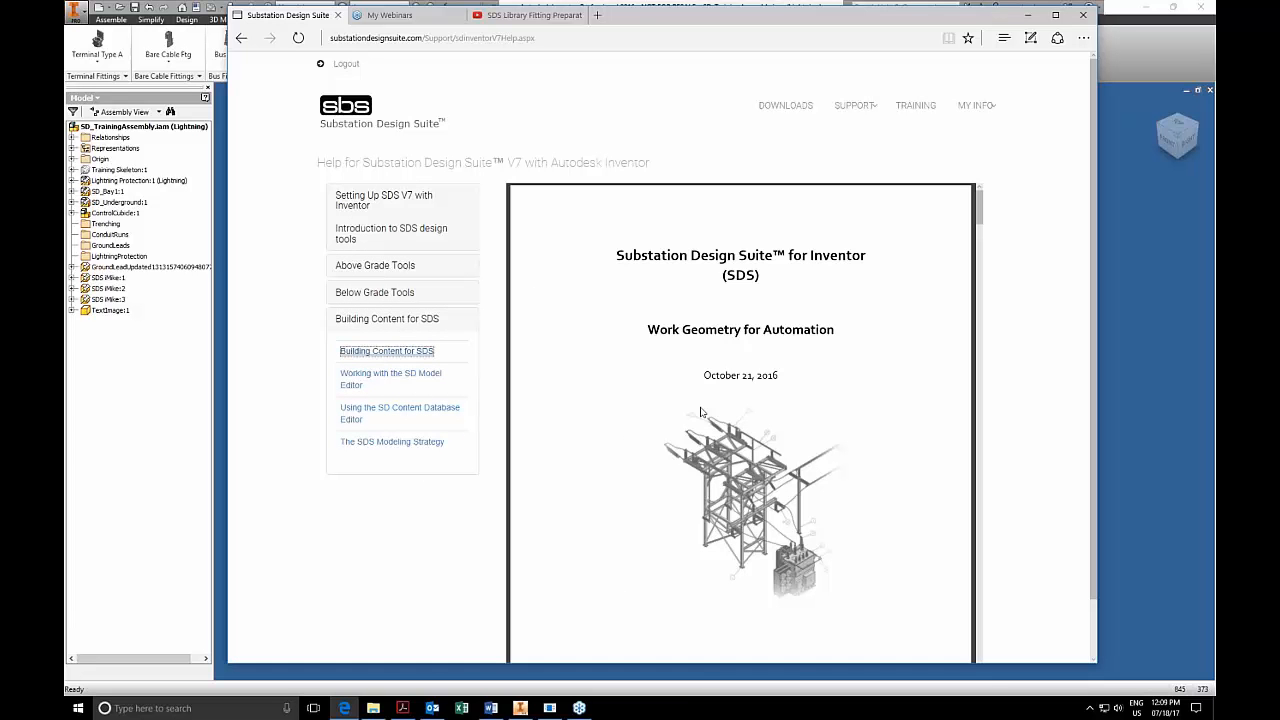
right_click(711, 331)
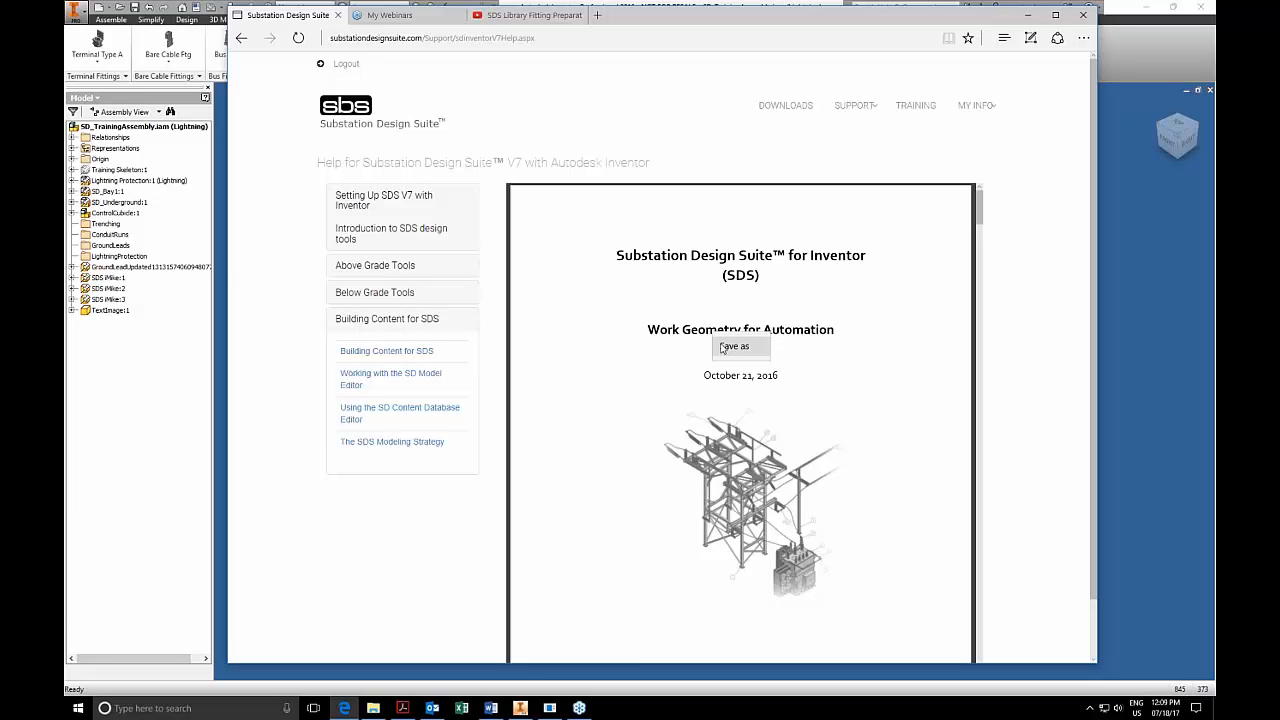
click(846, 330)
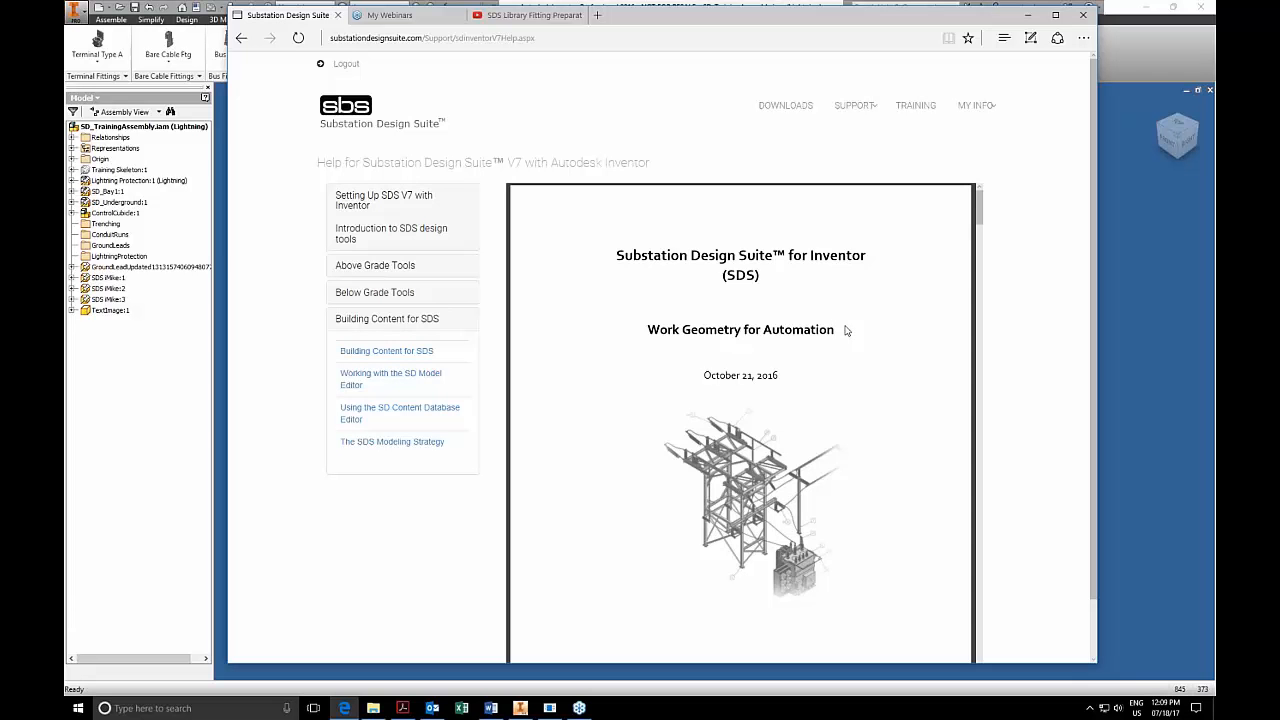
Examine the work geometry guide's introduction, typical fitting model, and required work features for bus, cable, pass-through and tap fittings.
scroll(840, 330, down, 5)
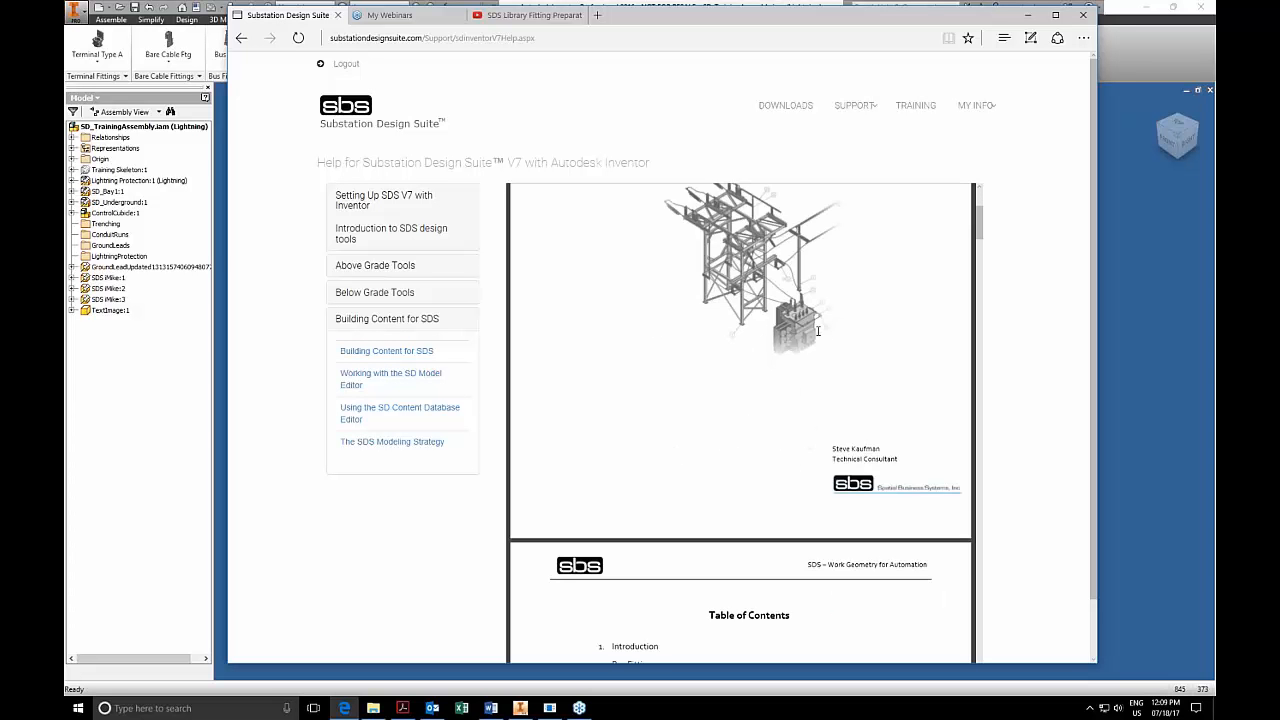
scroll(818, 330, down, 10)
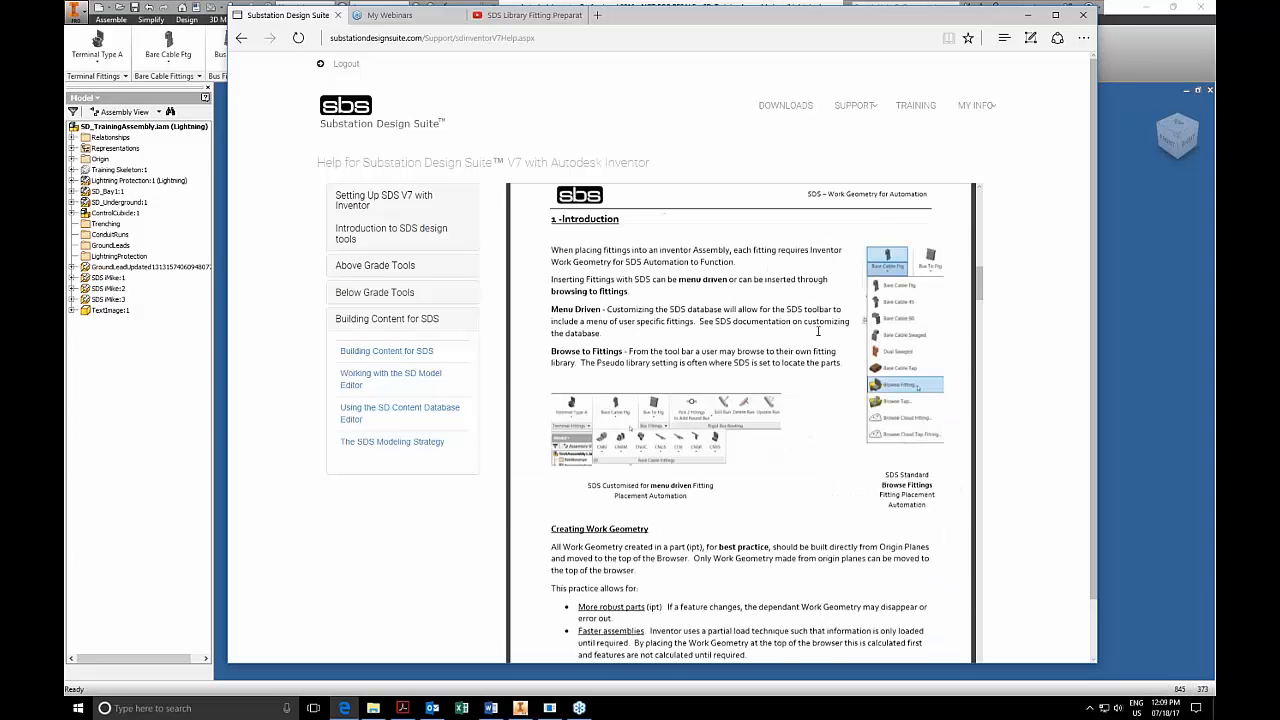
scroll(818, 330, up, 4)
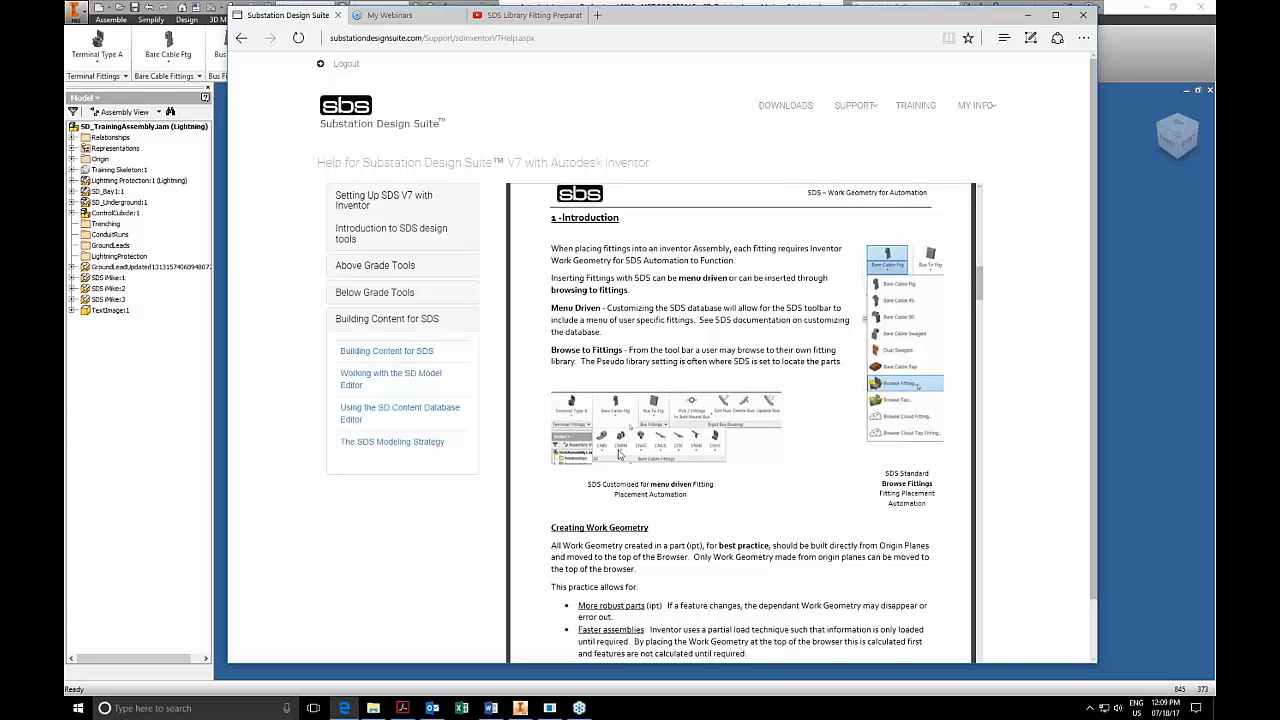
scroll(727, 424, down, 2)
scroll(727, 424, down, 15)
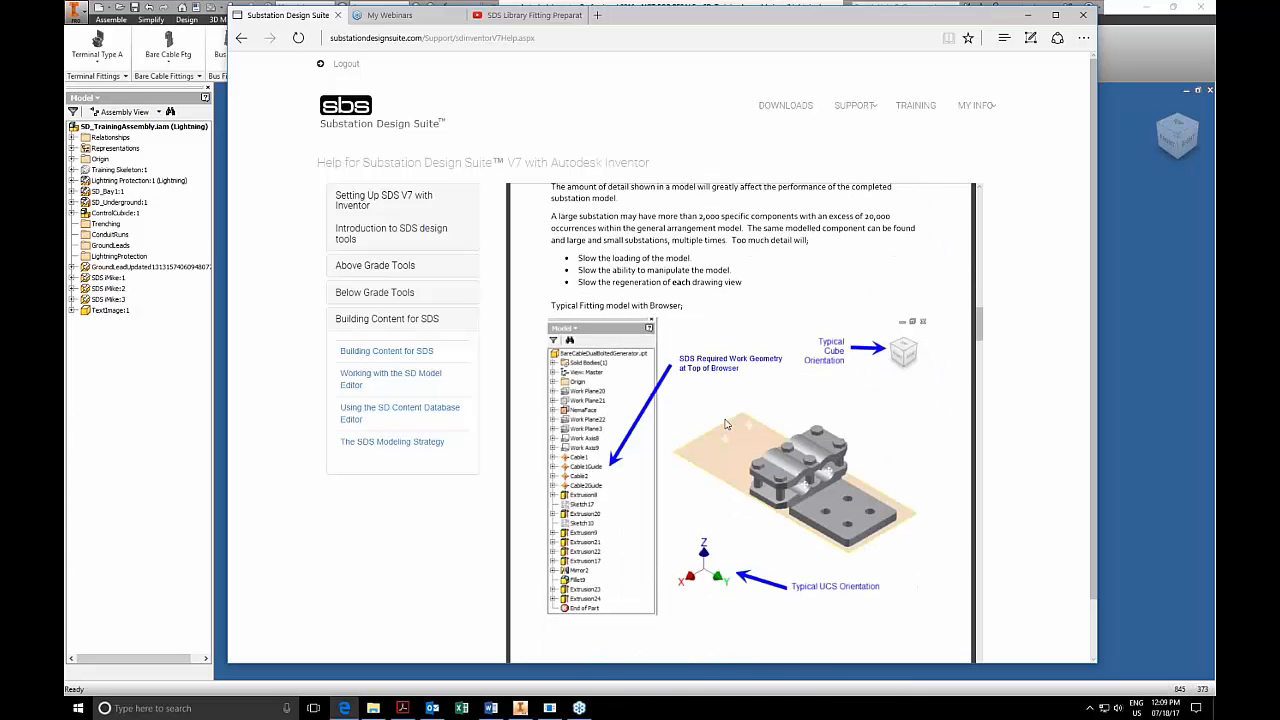
scroll(727, 424, up, 2)
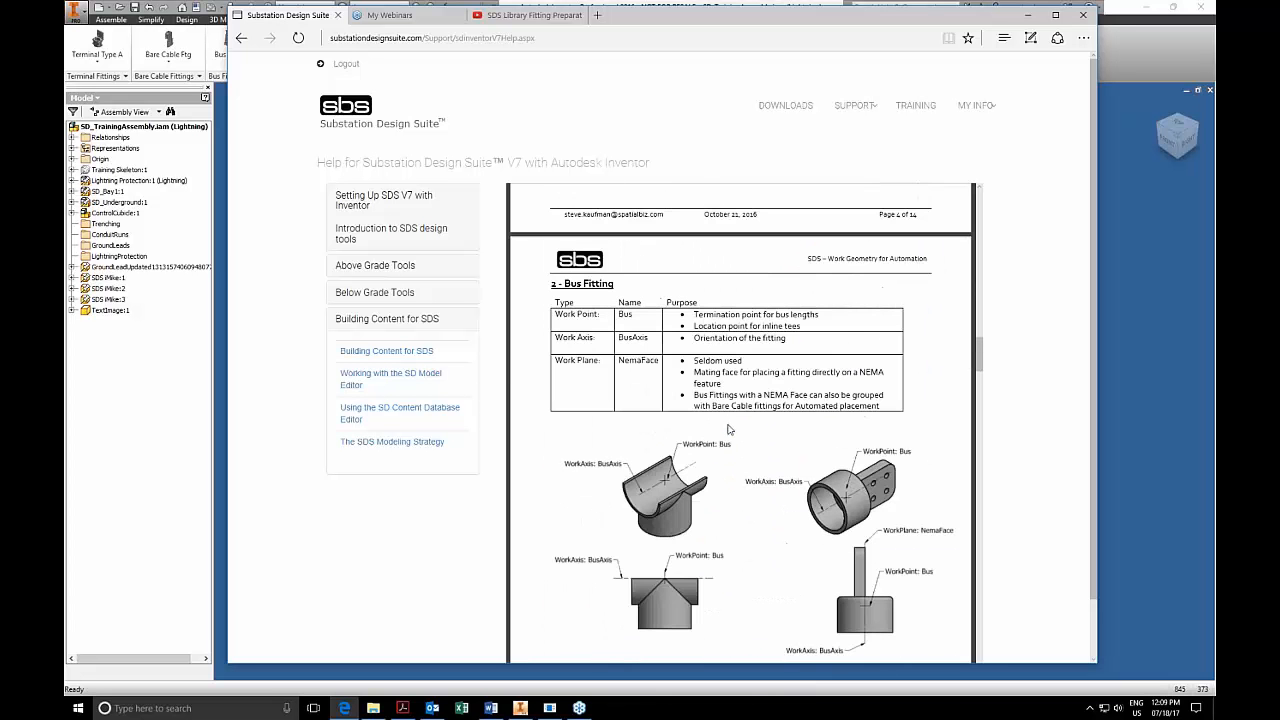
scroll(748, 575, down, 2)
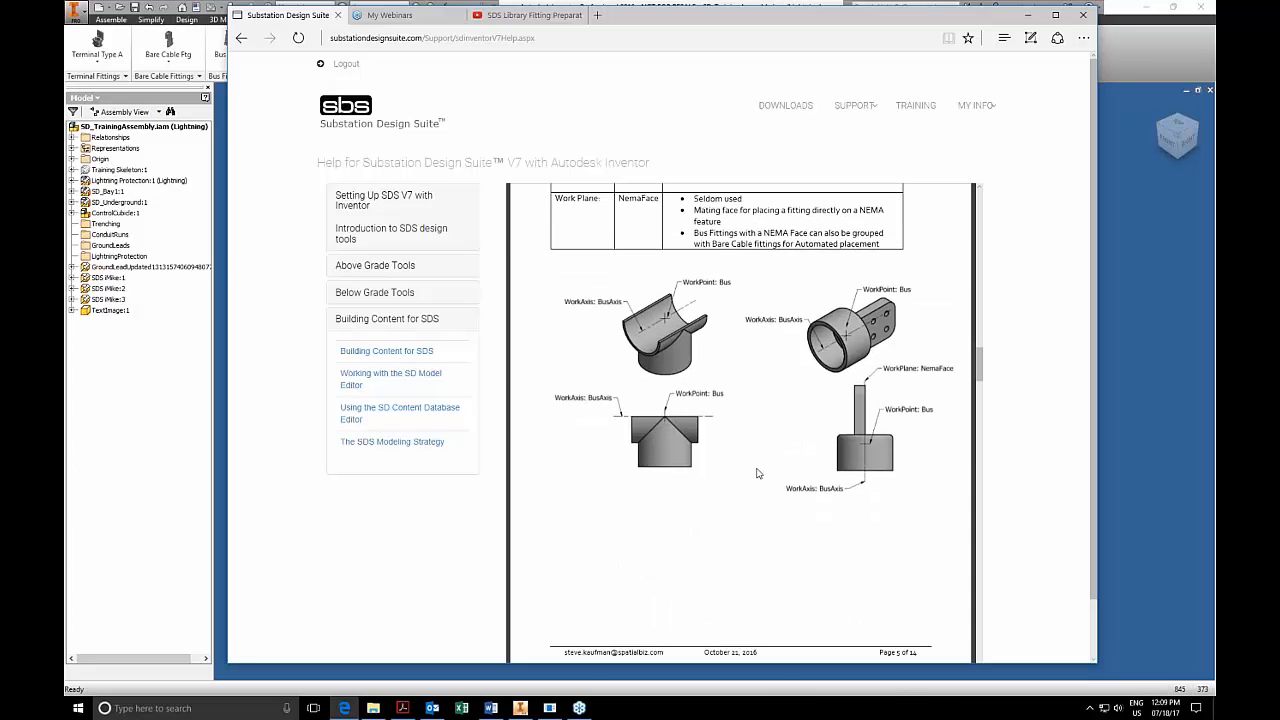
scroll(757, 473, down, 7)
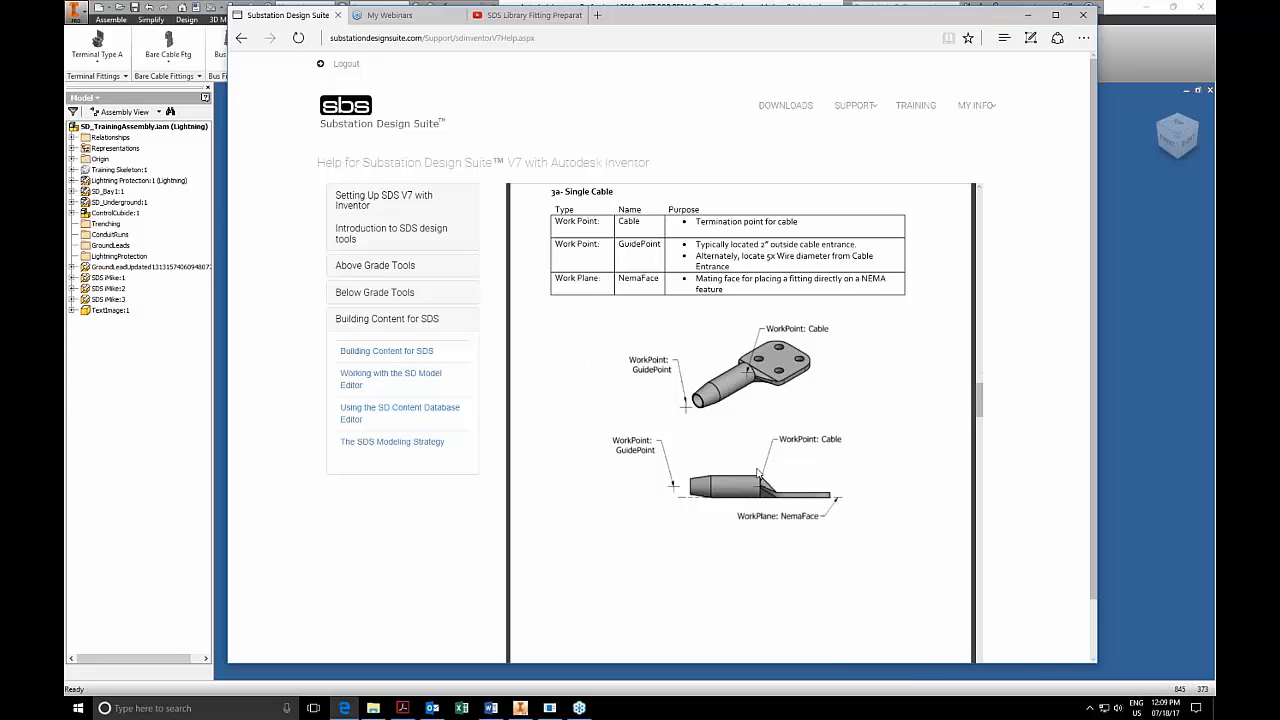
scroll(757, 473, up, 1)
scroll(757, 473, down, 5)
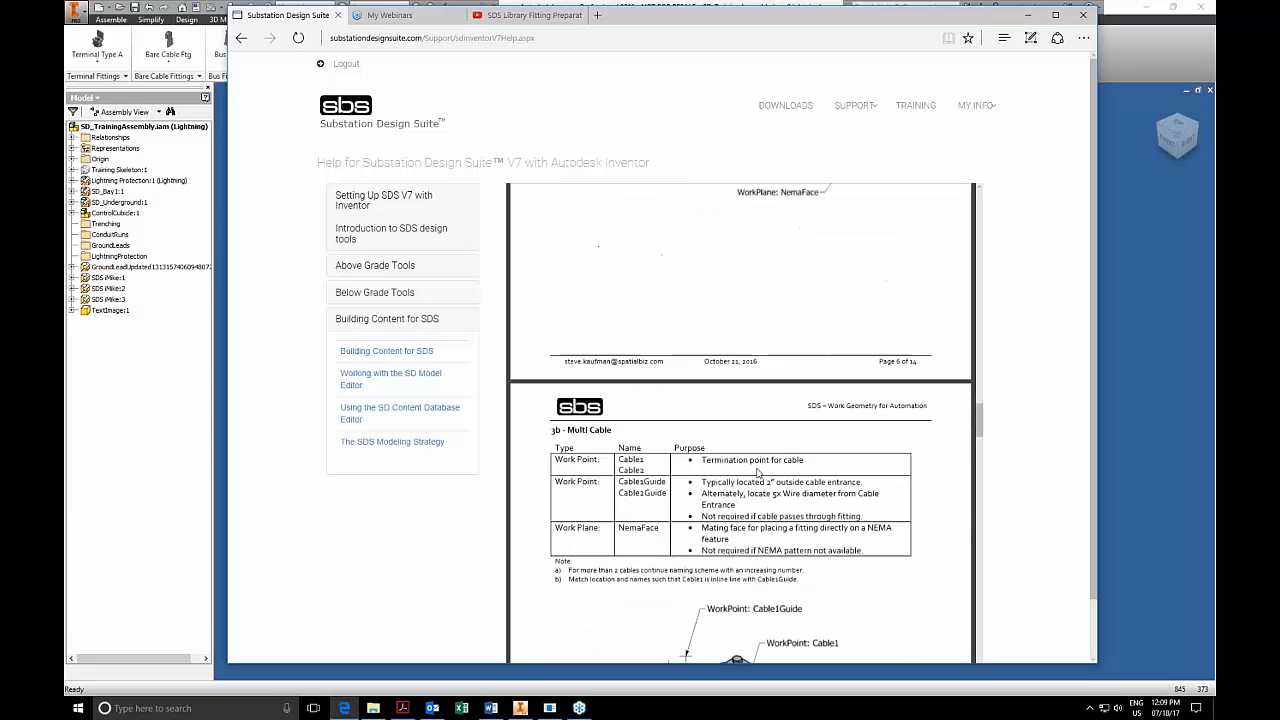
scroll(757, 473, down, 7)
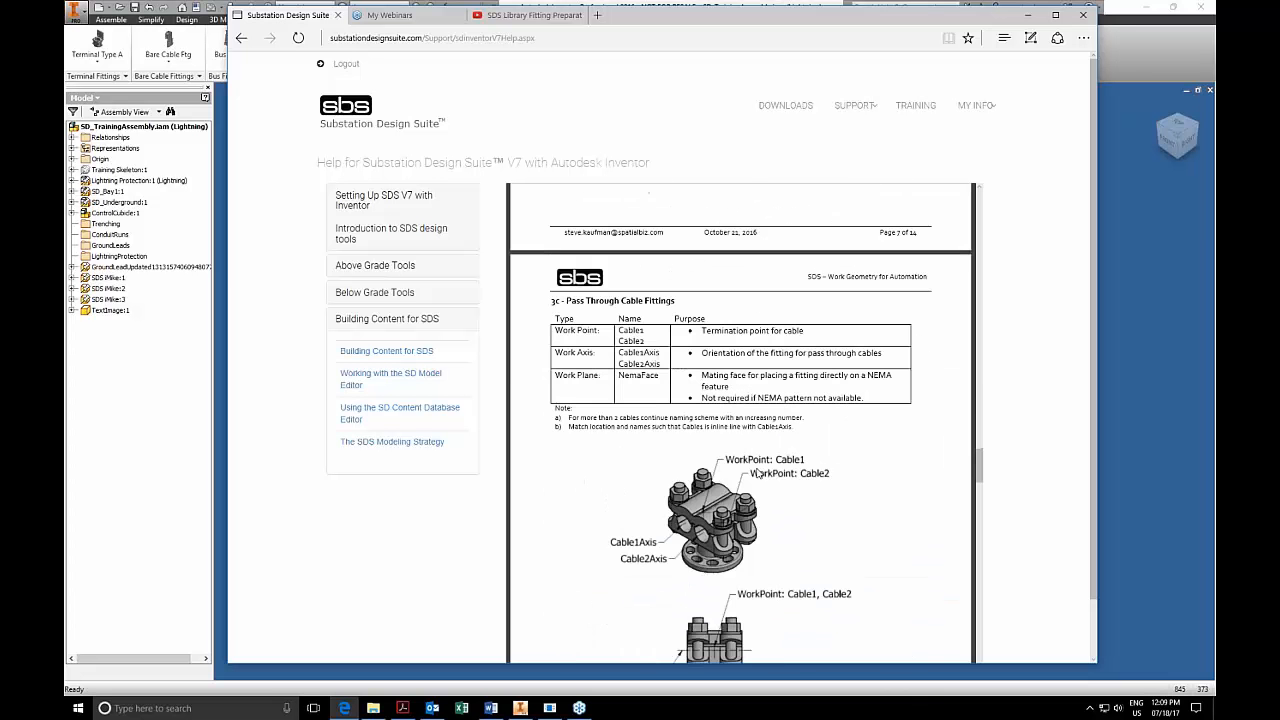
scroll(757, 473, down, 6)
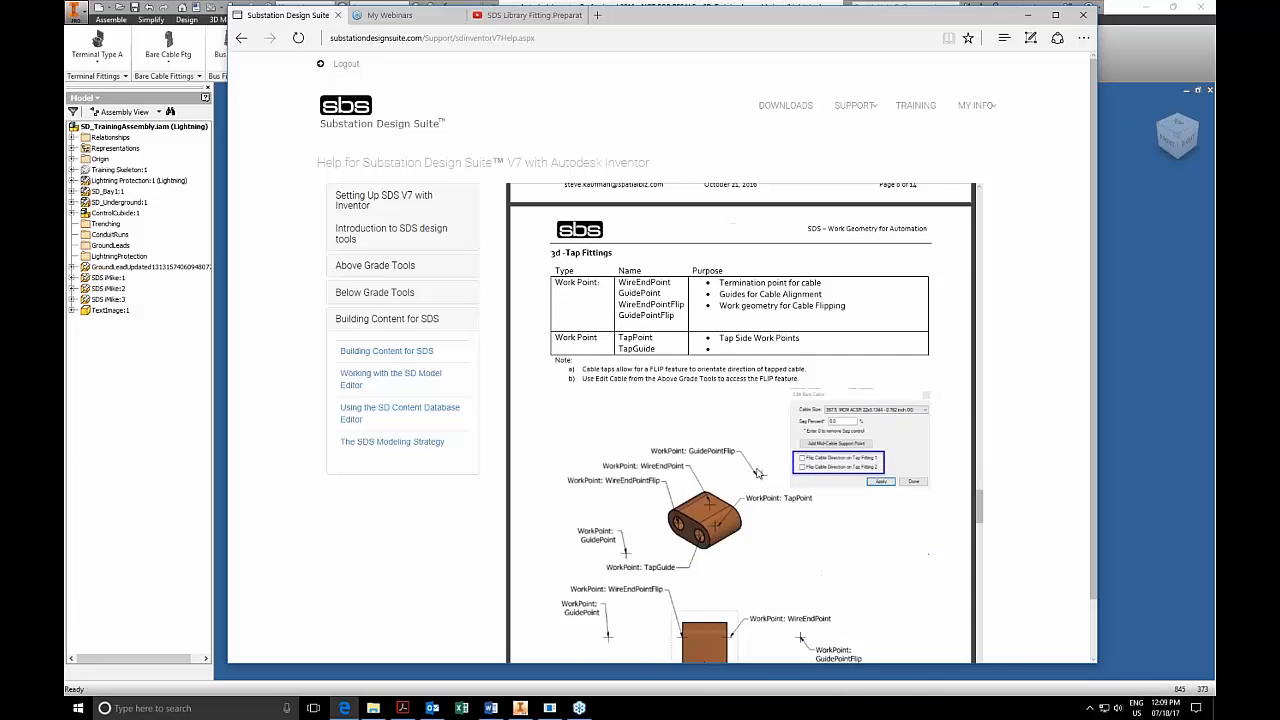
scroll(757, 473, up, 15)
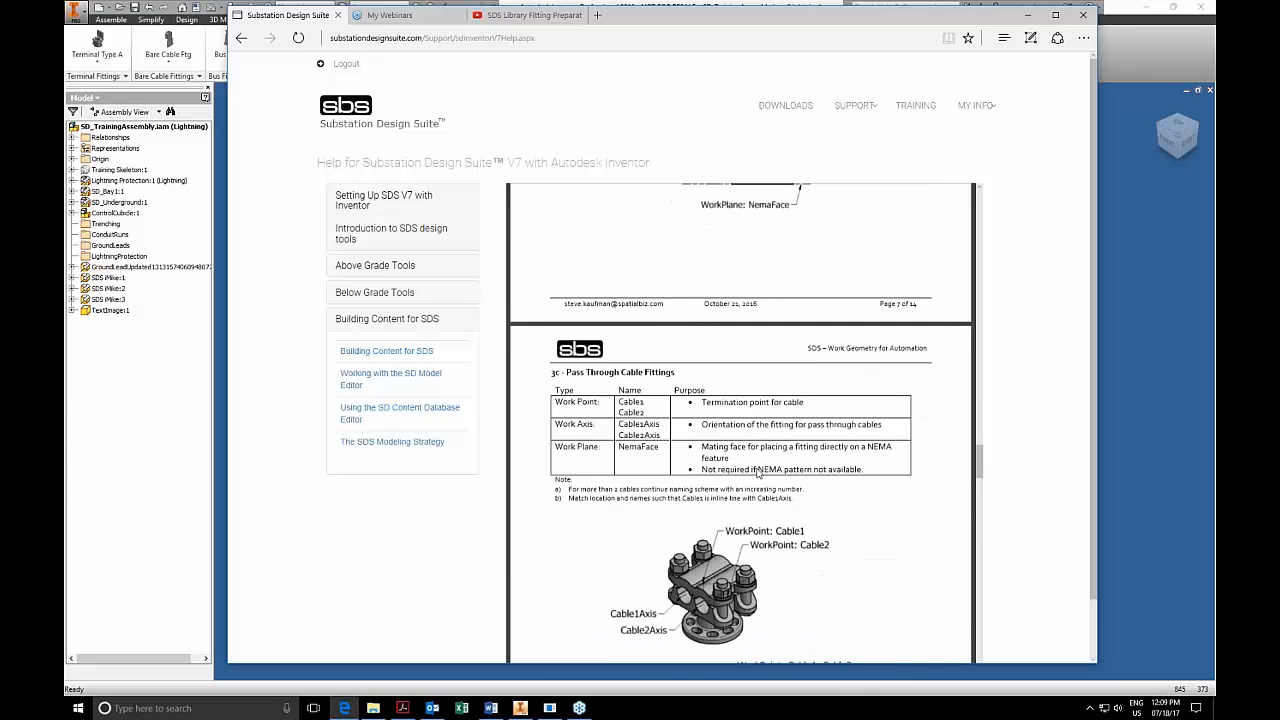
View the guides on the SD Model Editor, the SD Content Database Editor and the SDS Modeling Strategy.
click(426, 377)
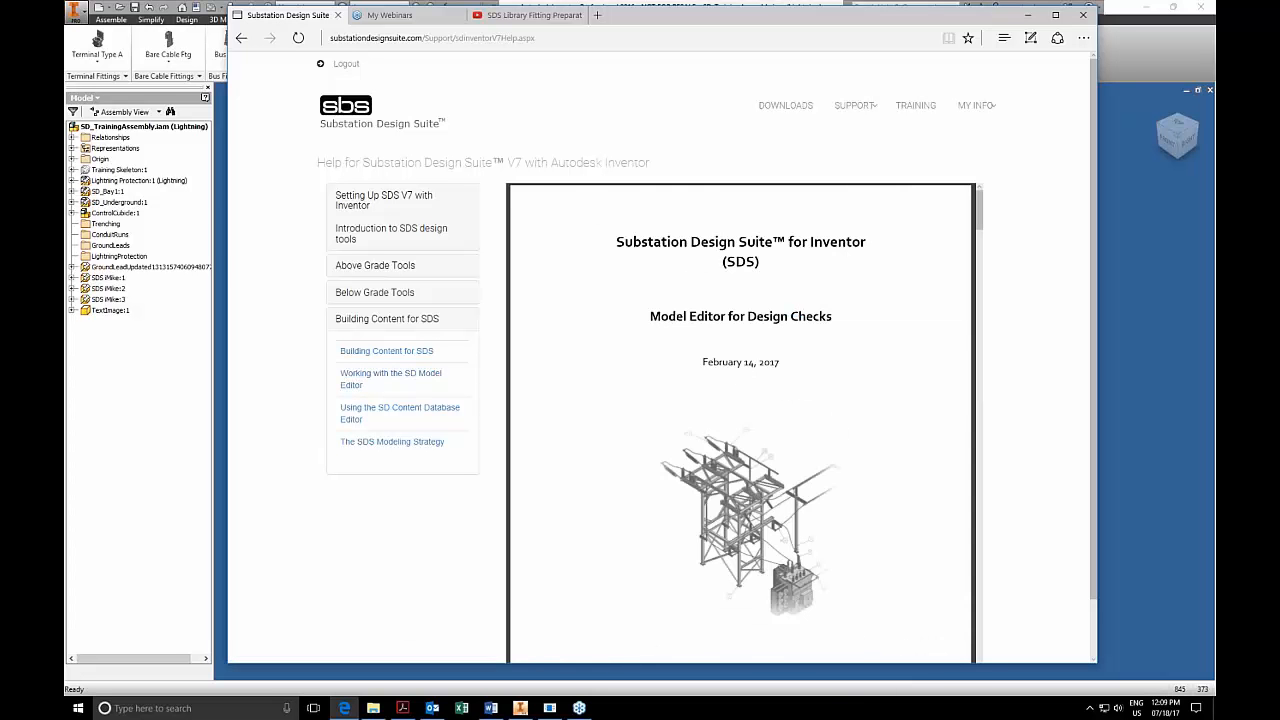
click(359, 408)
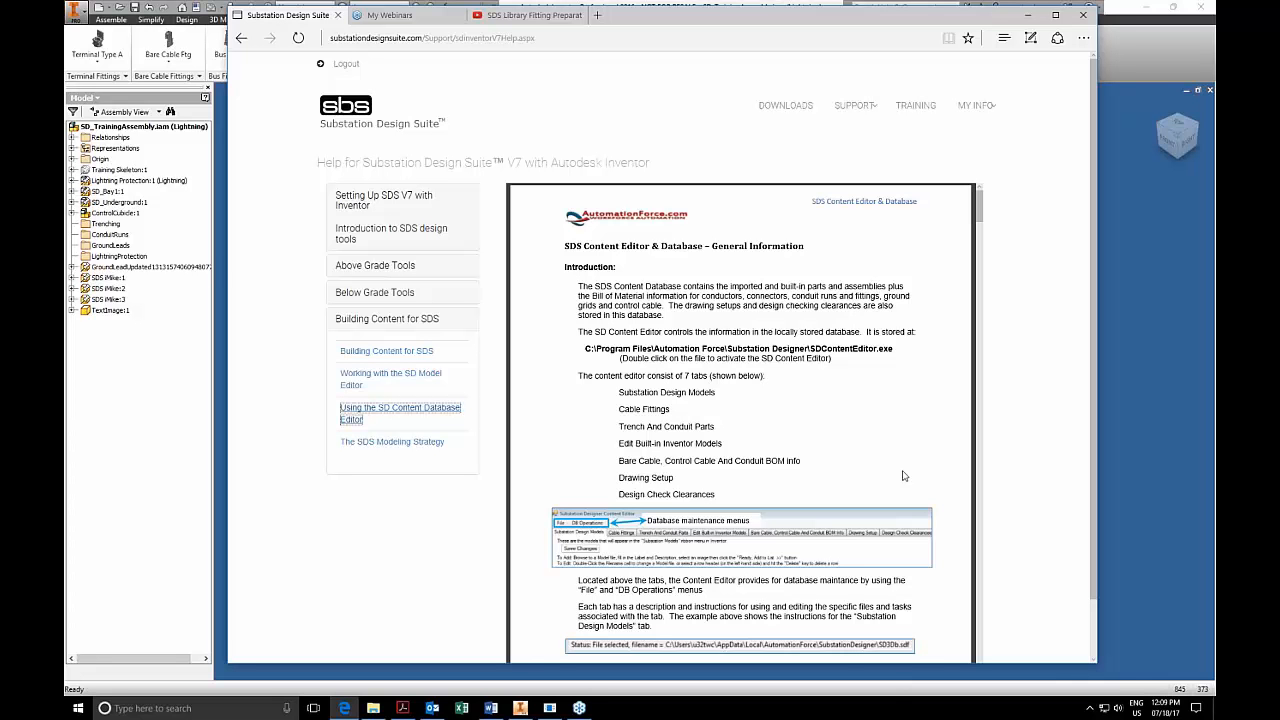
click(851, 436)
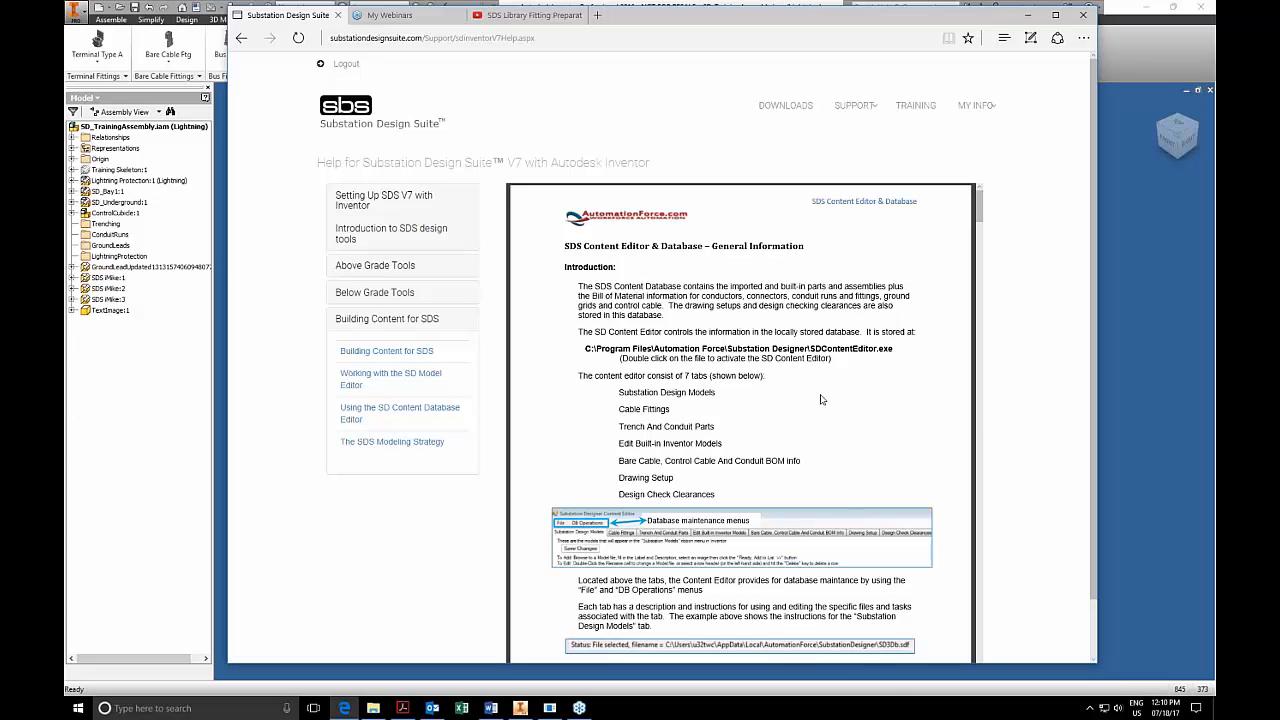
click(379, 446)
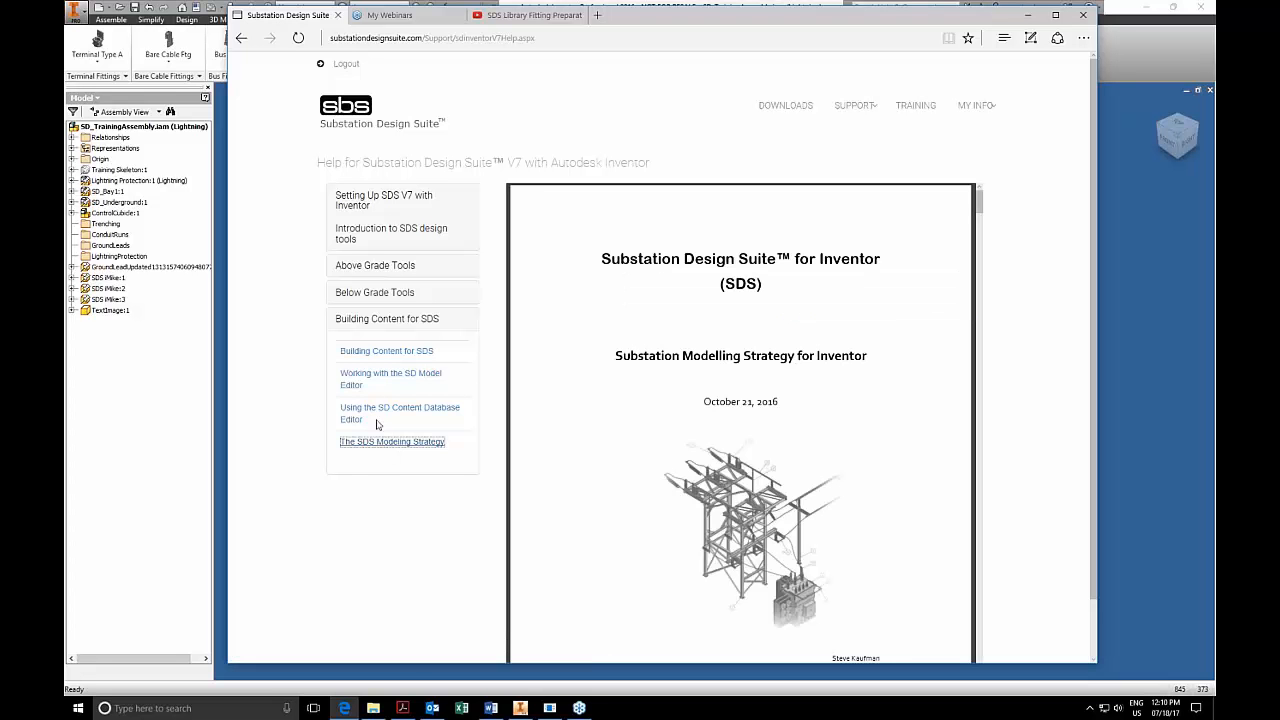
Revisit the content database editor, model editor and building content guides, ending on the guide for setting up the Content Database.
click(374, 416)
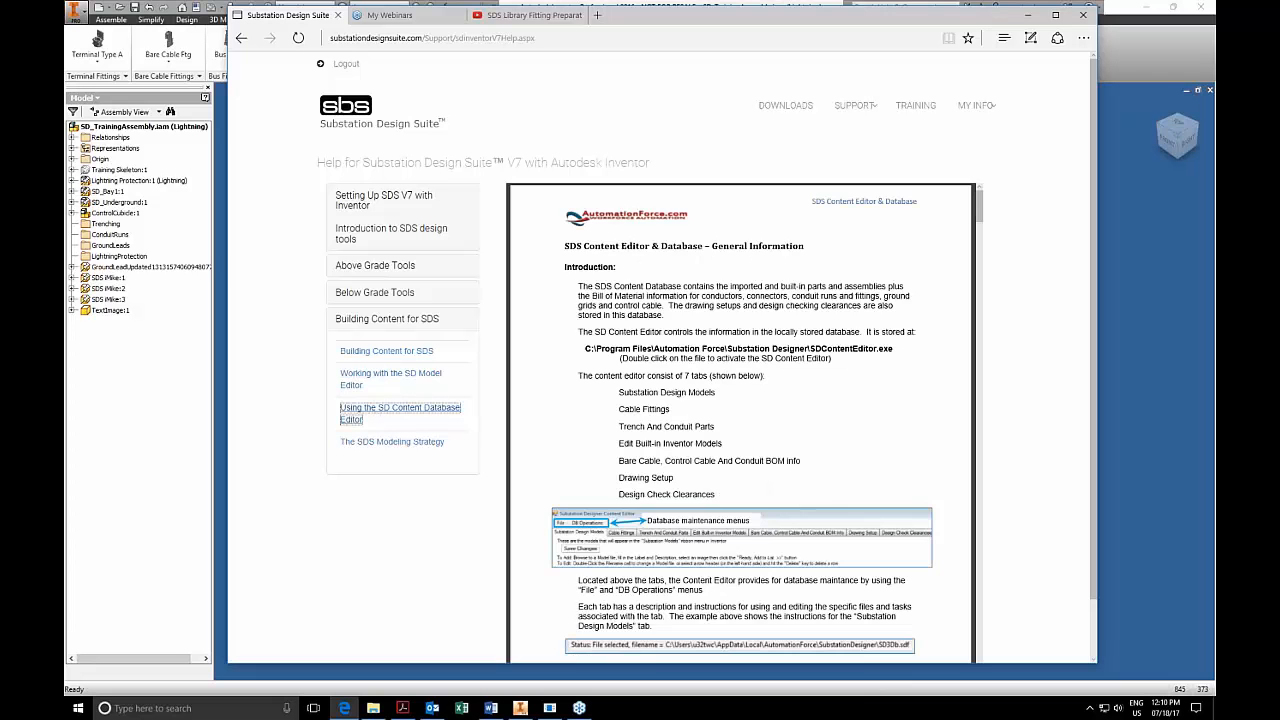
click(380, 380)
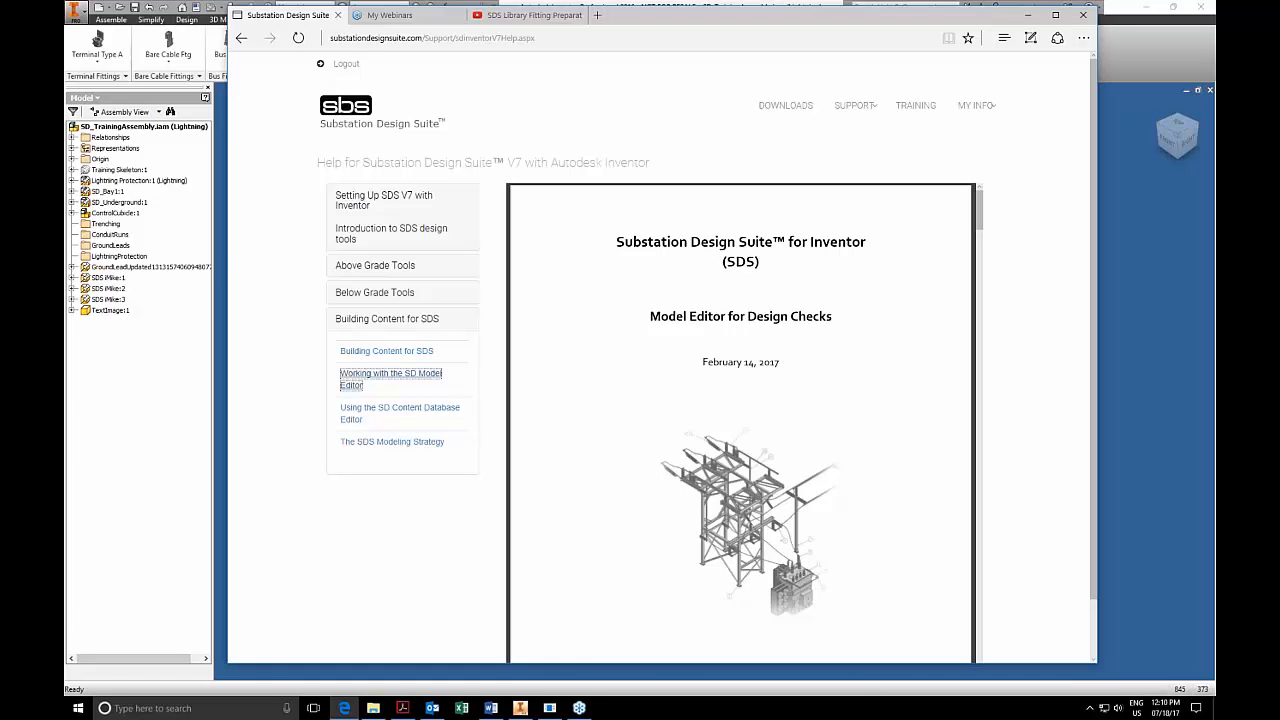
click(386, 351)
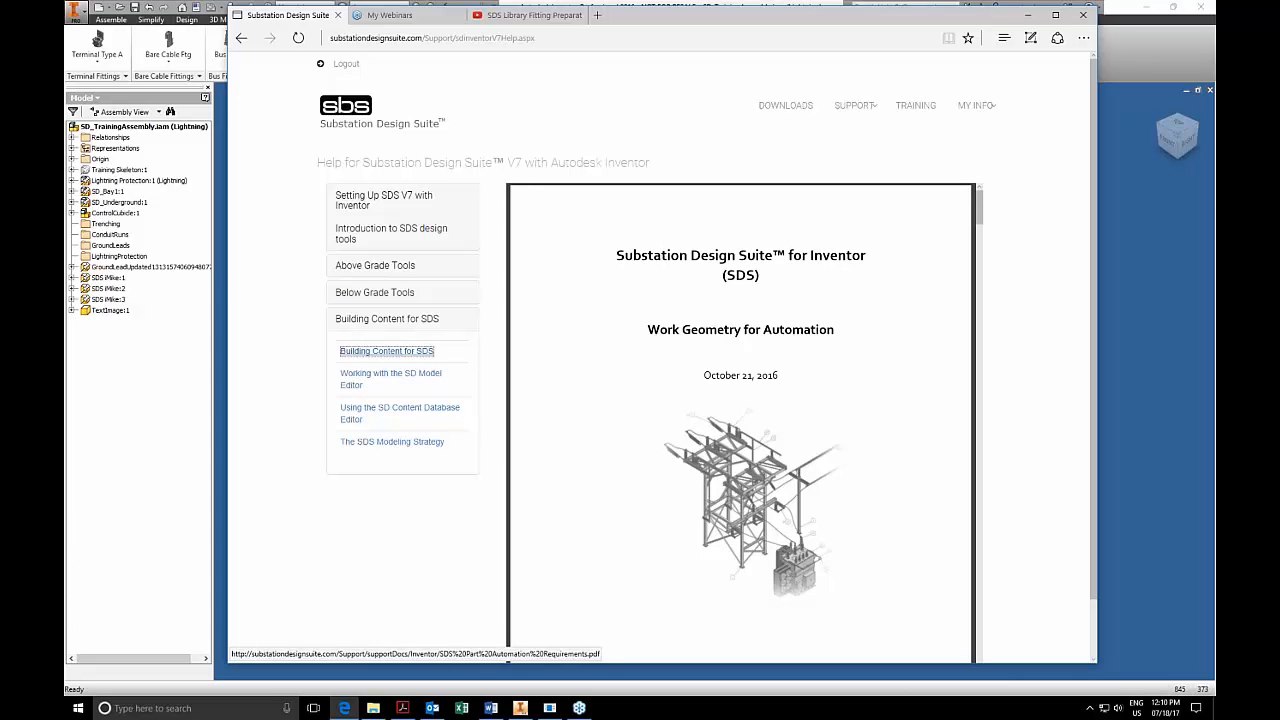
click(370, 203)
click(381, 262)
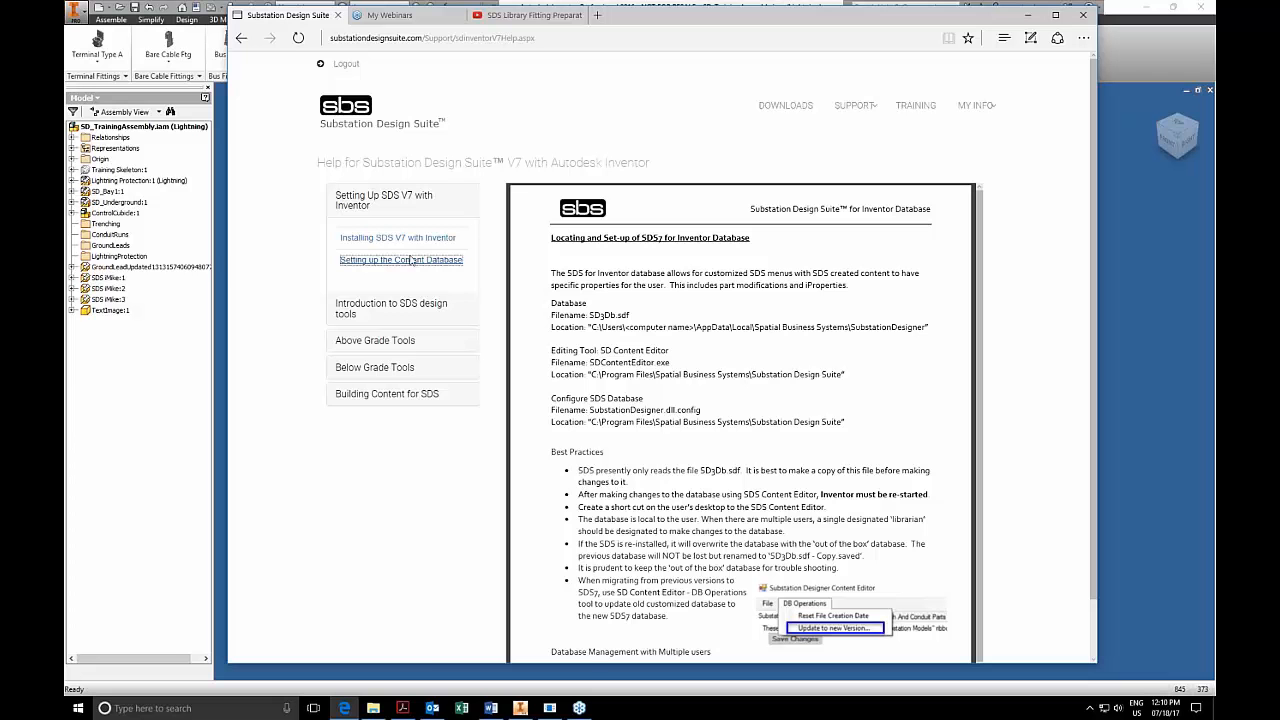
Go to the Substation Design Suite for Inventor (Advanced) training course and toggle its Substation Modeling Strategy section.
click(914, 108)
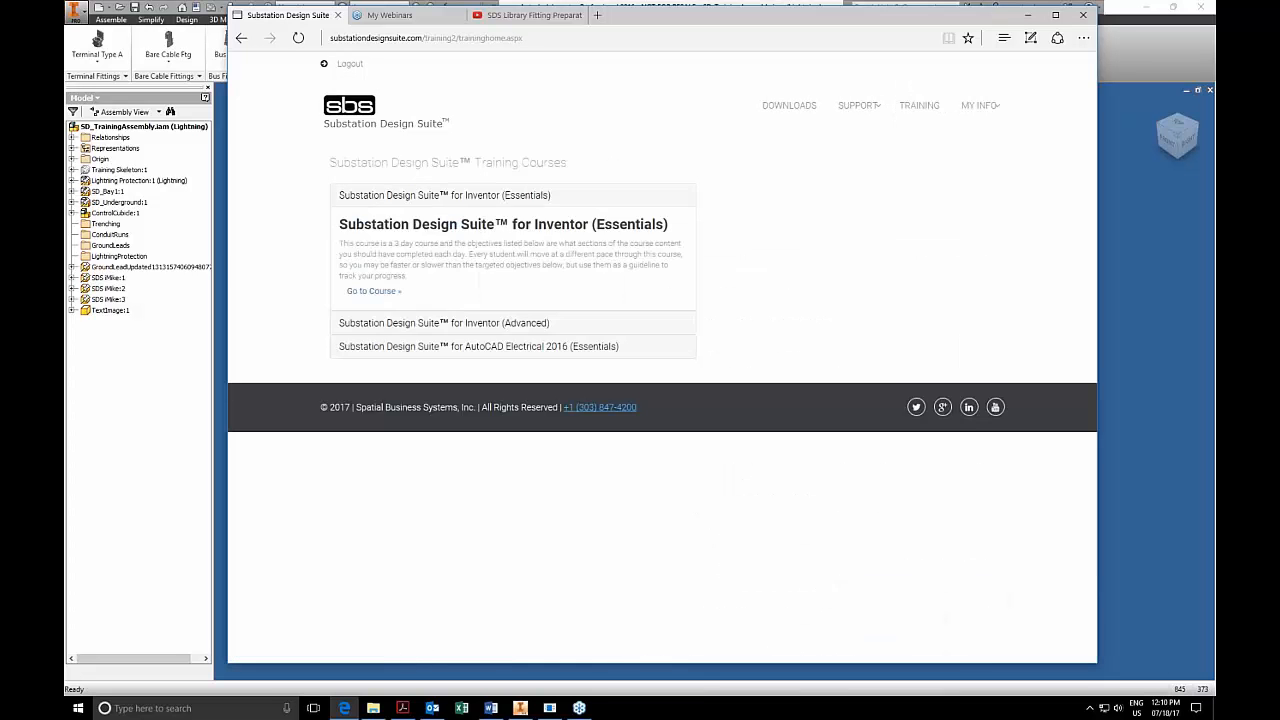
click(445, 323)
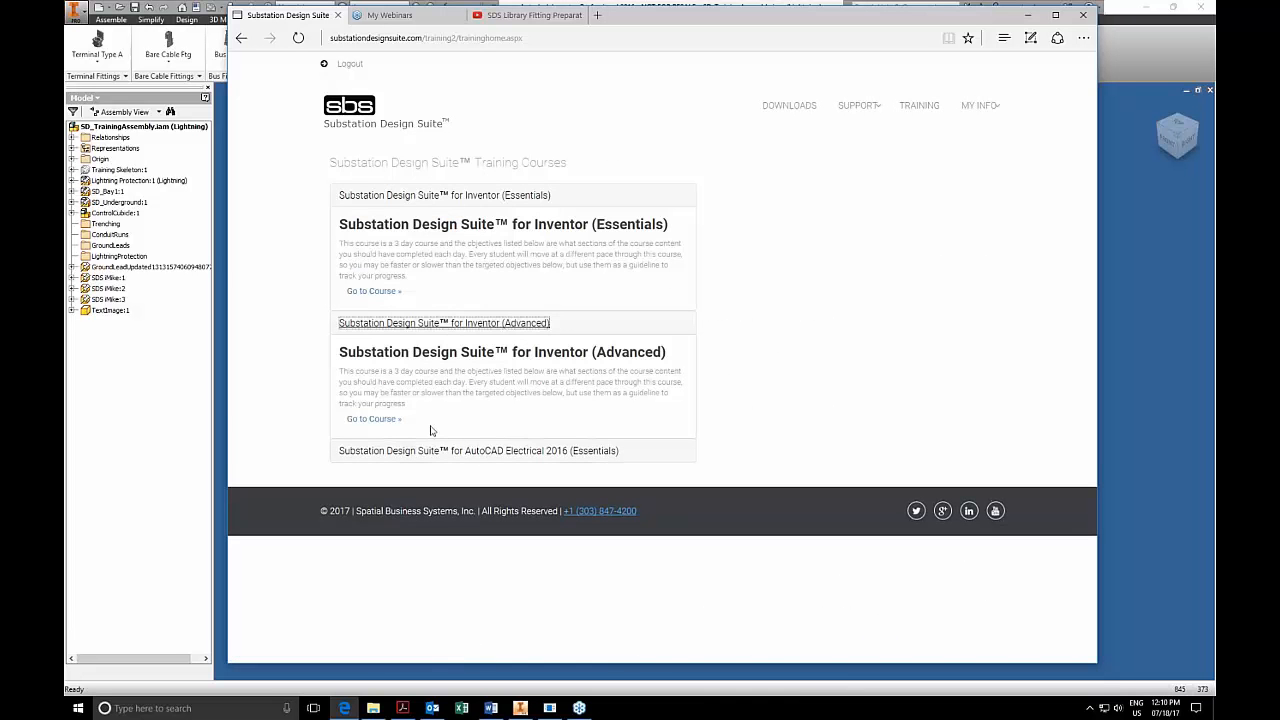
click(370, 419)
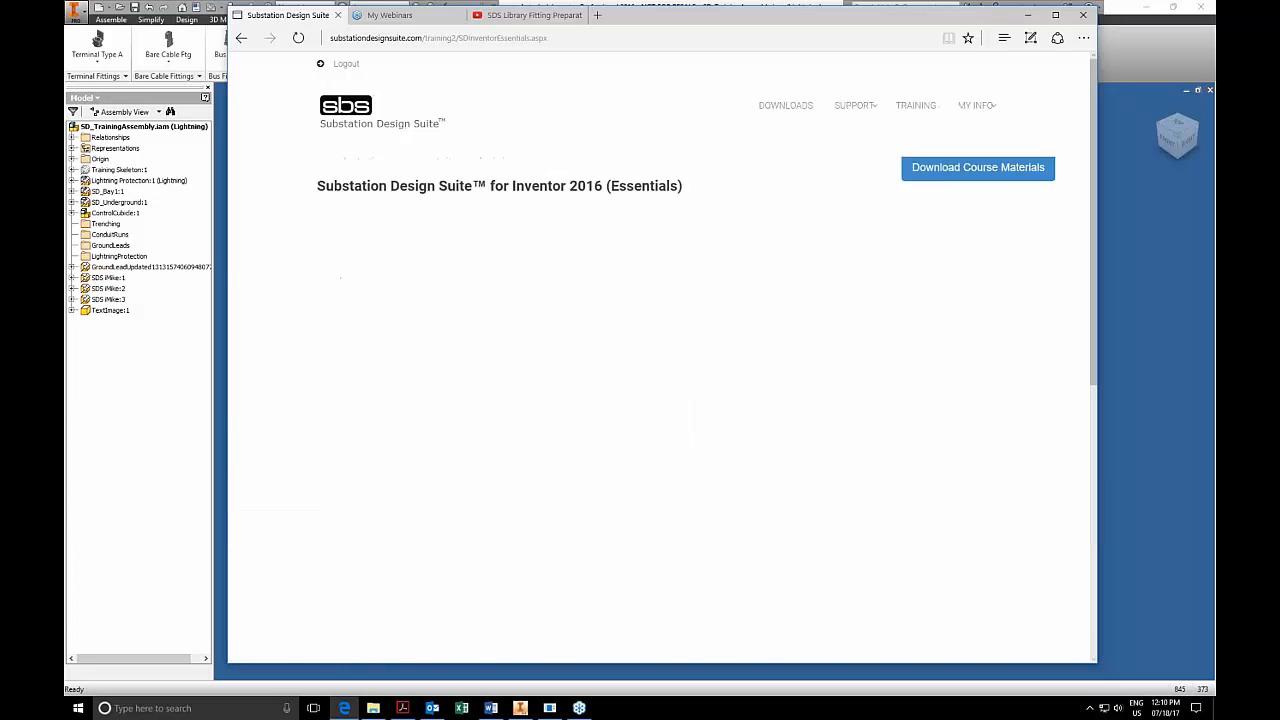
click(415, 229)
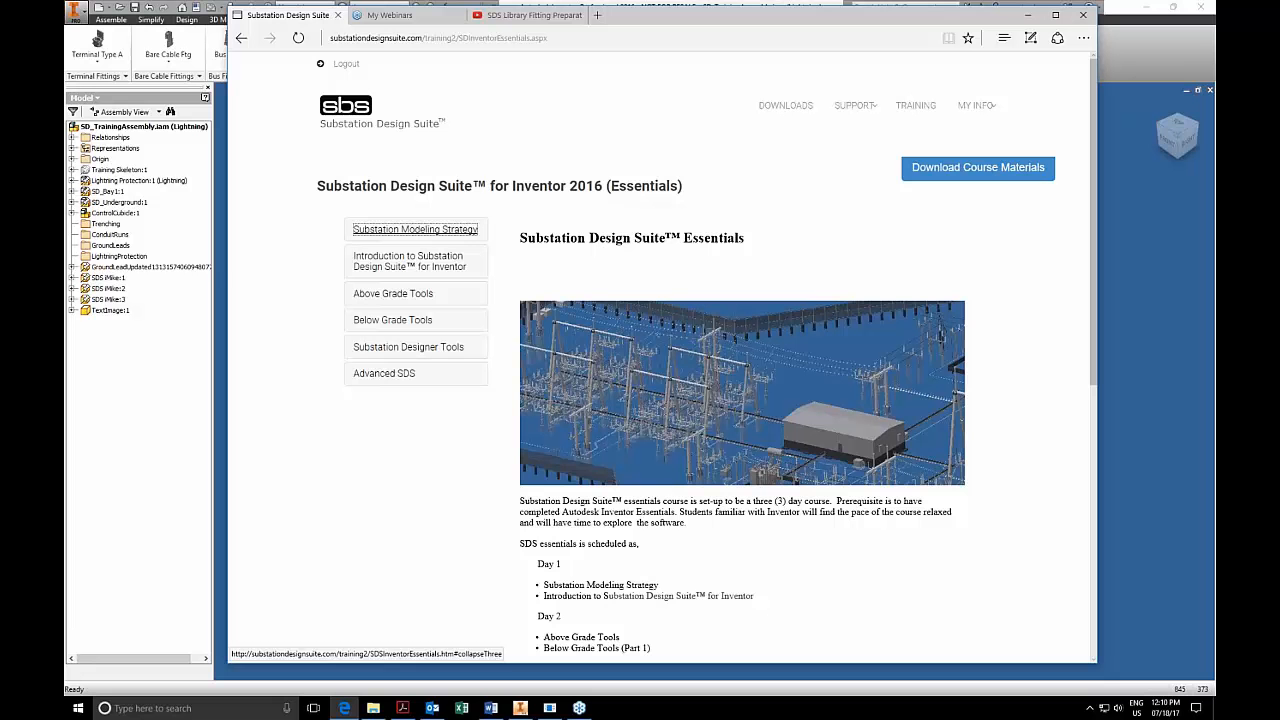
Expand the Advanced SDS topics of the Substation Design Suite for Inventor 2016 (Essentials) course.
click(394, 374)
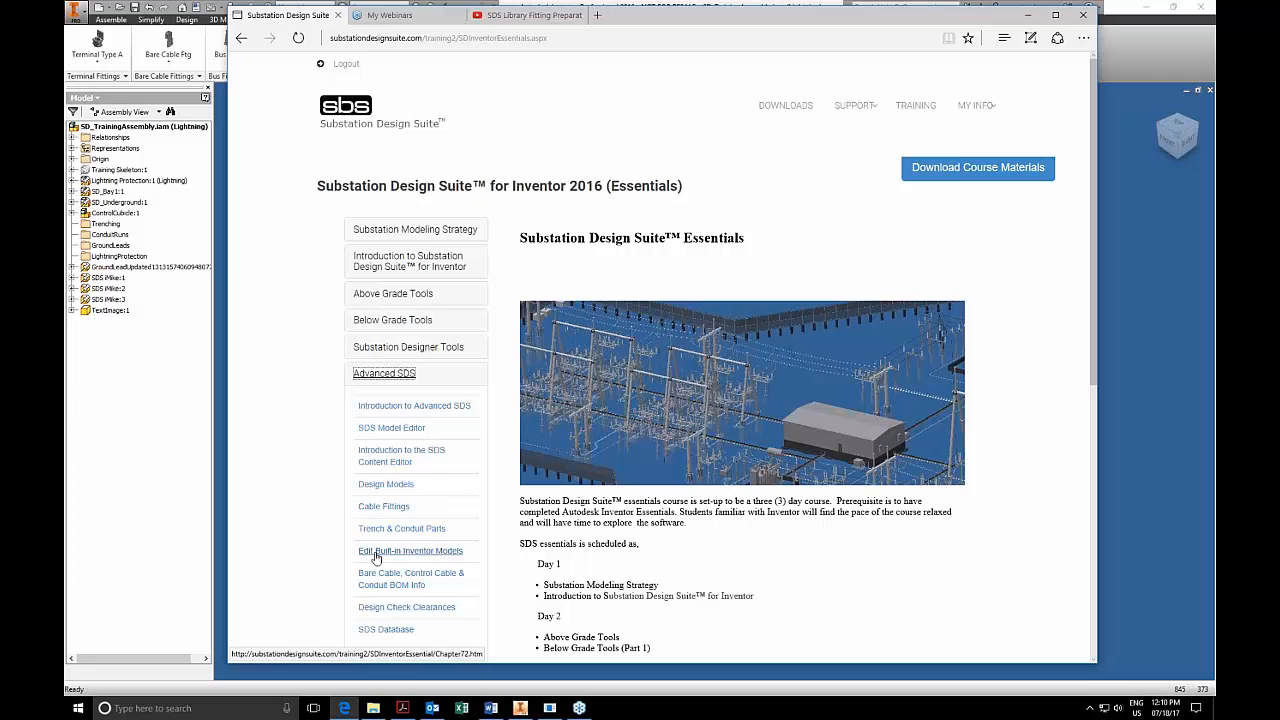
View the SDS V7 for Inventor help guide on setting up the Content Database and switch to the SDS Library Fitting Preparation video.
click(855, 106)
click(362, 321)
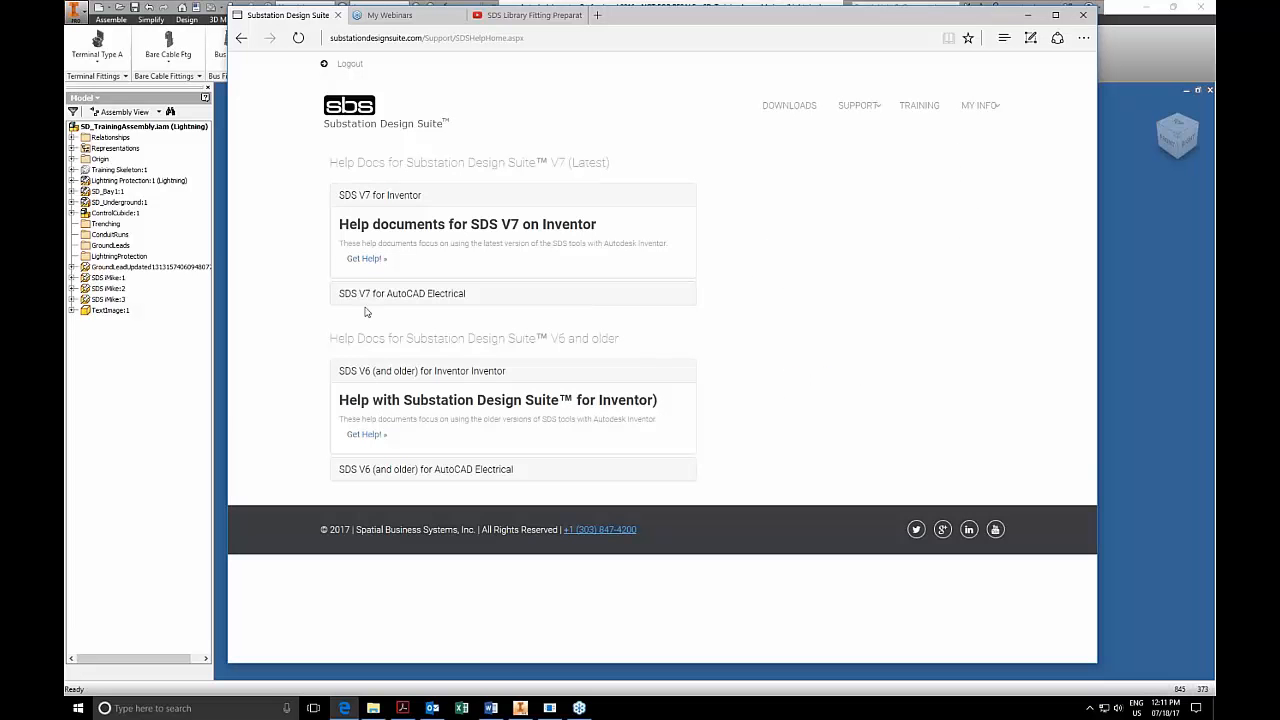
click(363, 262)
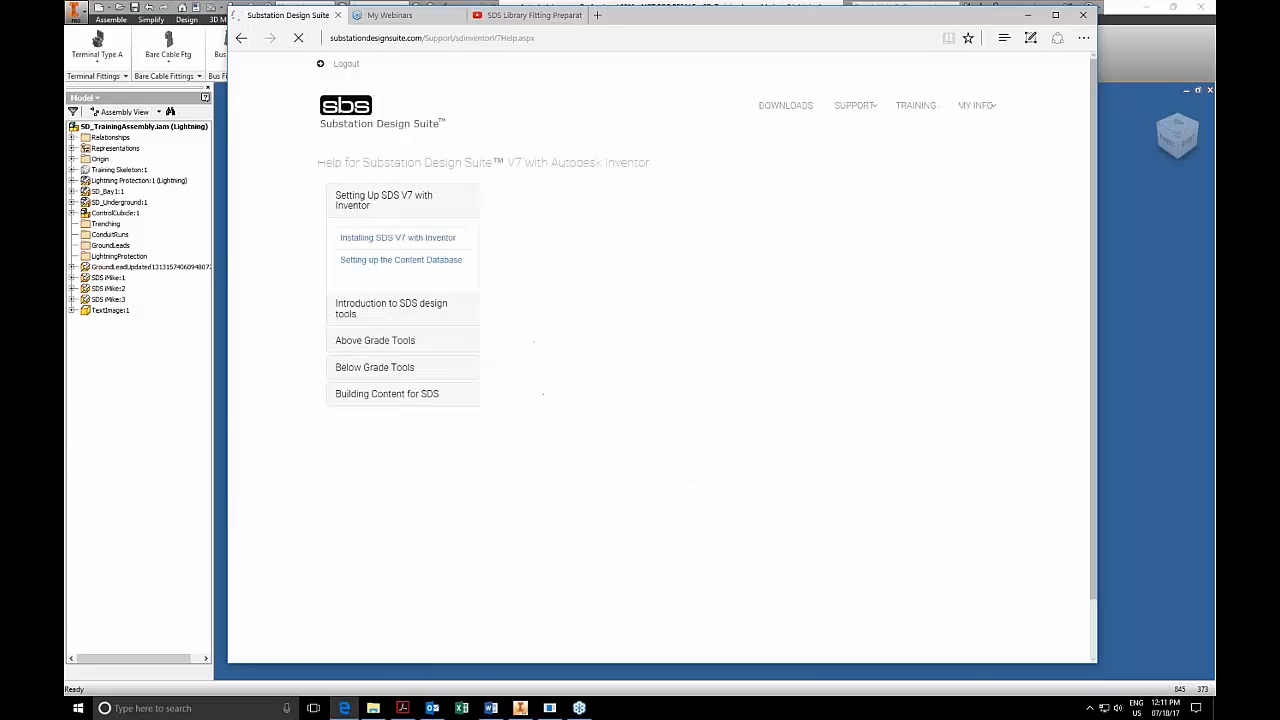
click(392, 261)
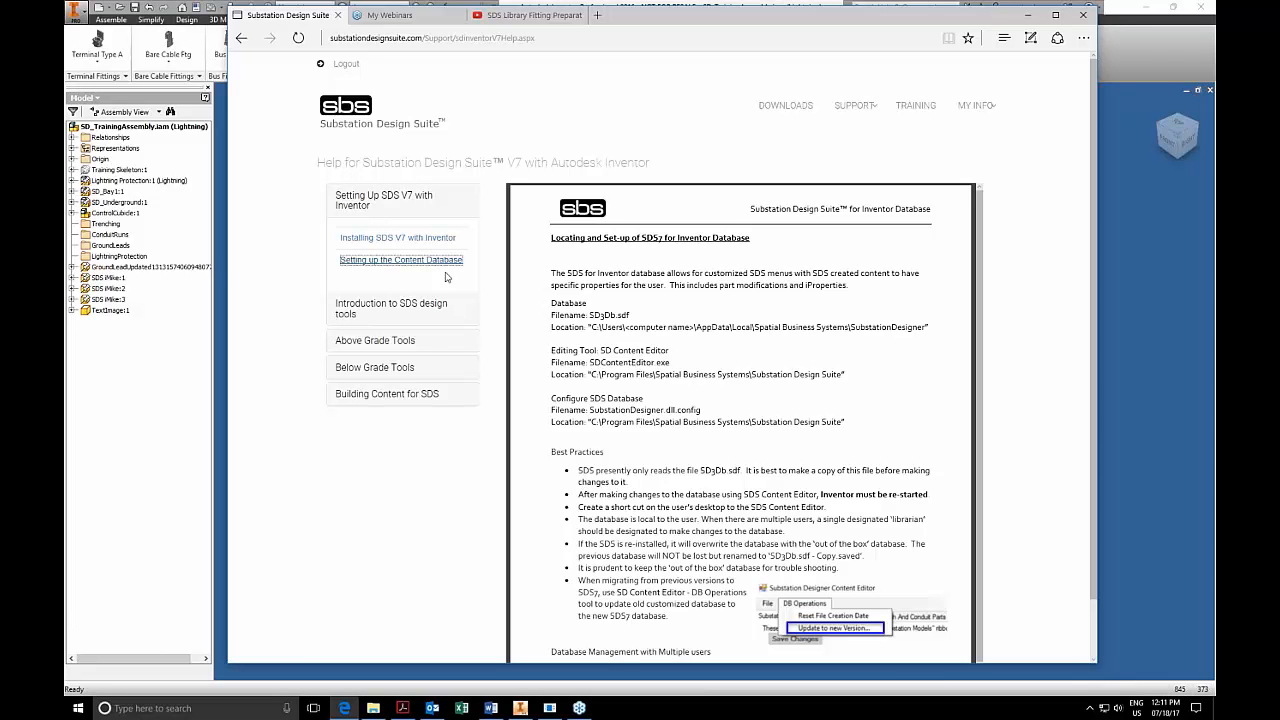
click(539, 16)
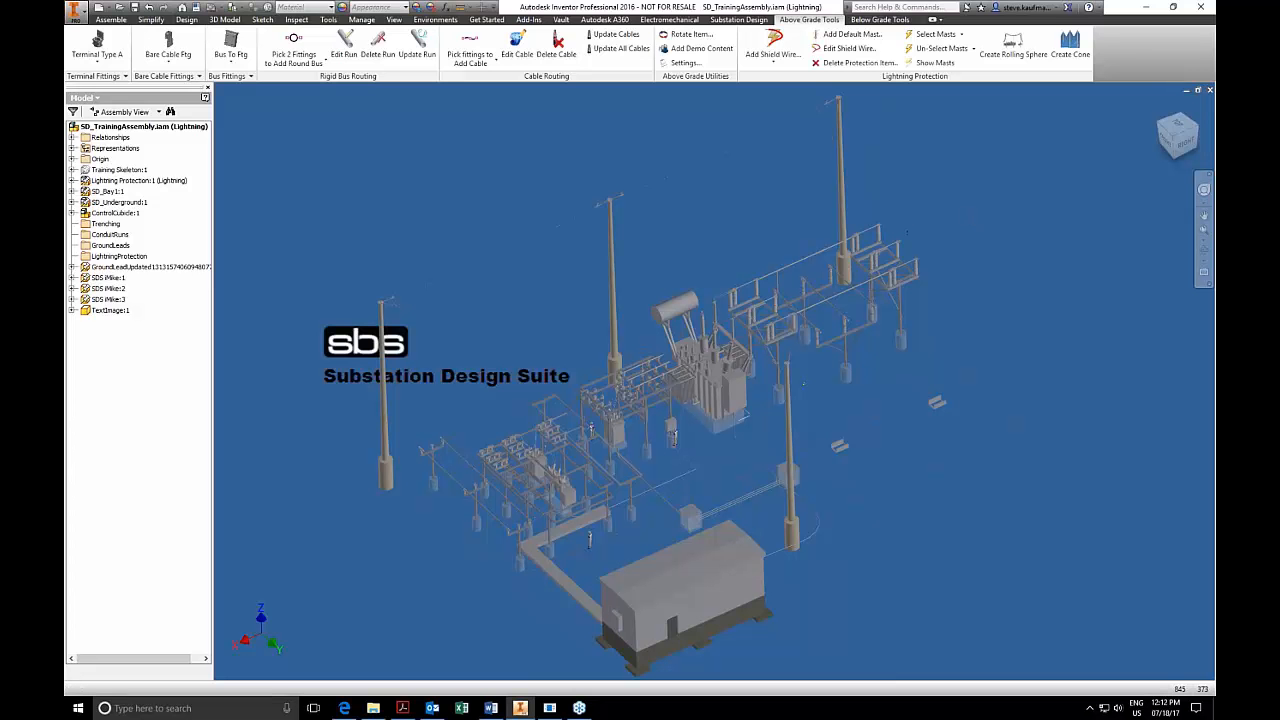
In Inventor, highlight the Lightning Protection, SD_Bay1 and SD_Underground subassemblies of the training assembly one after another.
click(120, 182)
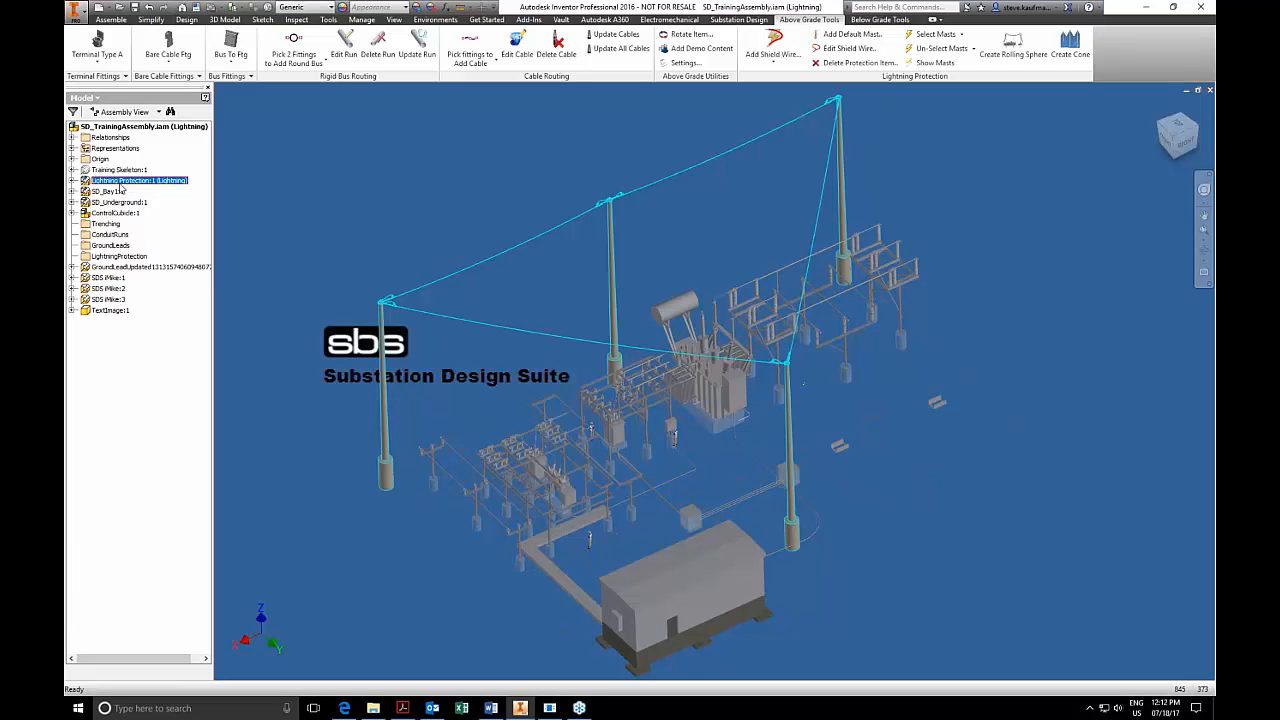
click(117, 192)
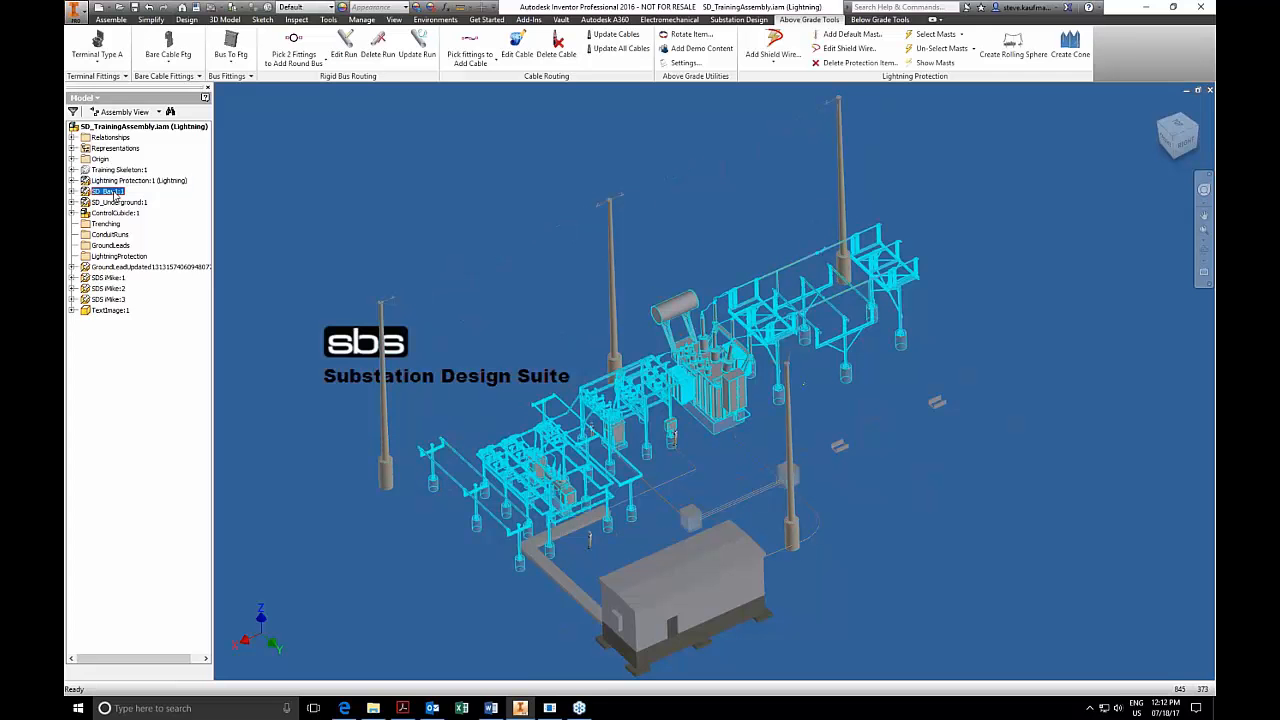
click(113, 203)
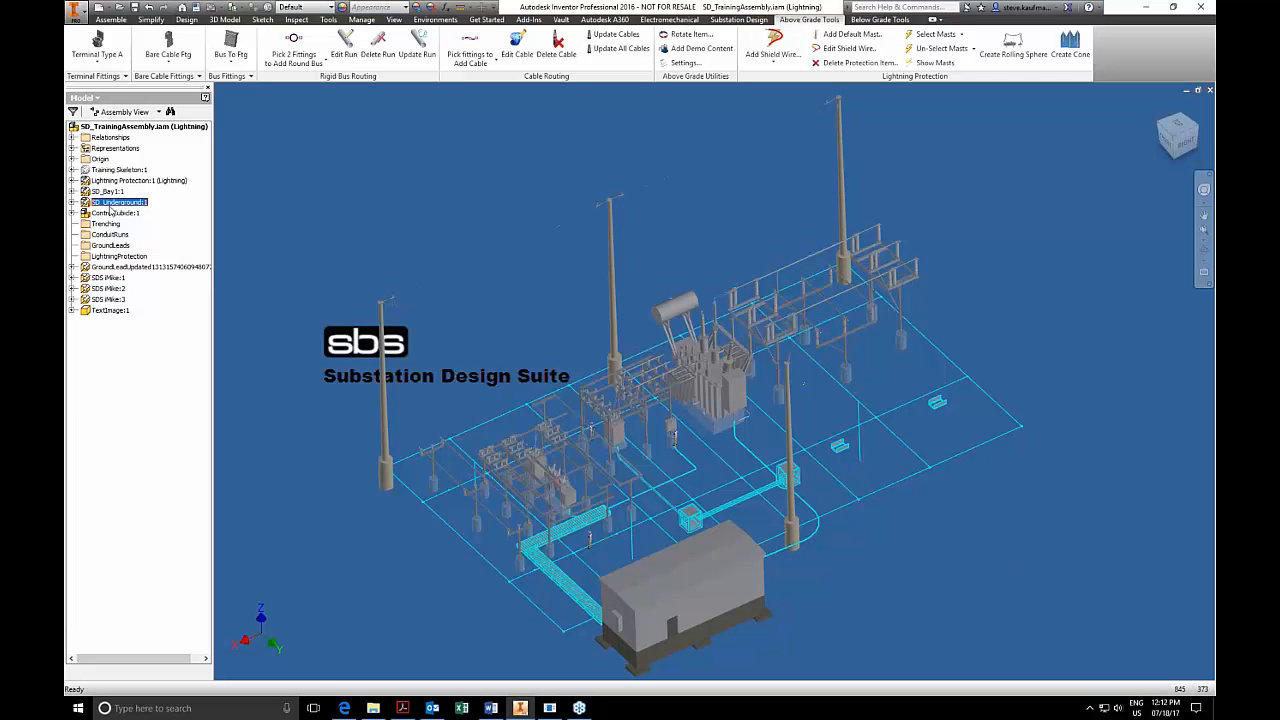
Inspect the contents of SD_Underground, including its Training Skeleton and the WP_LeftSideISBlockWall work plane, and collapse the subassembly.
click(73, 202)
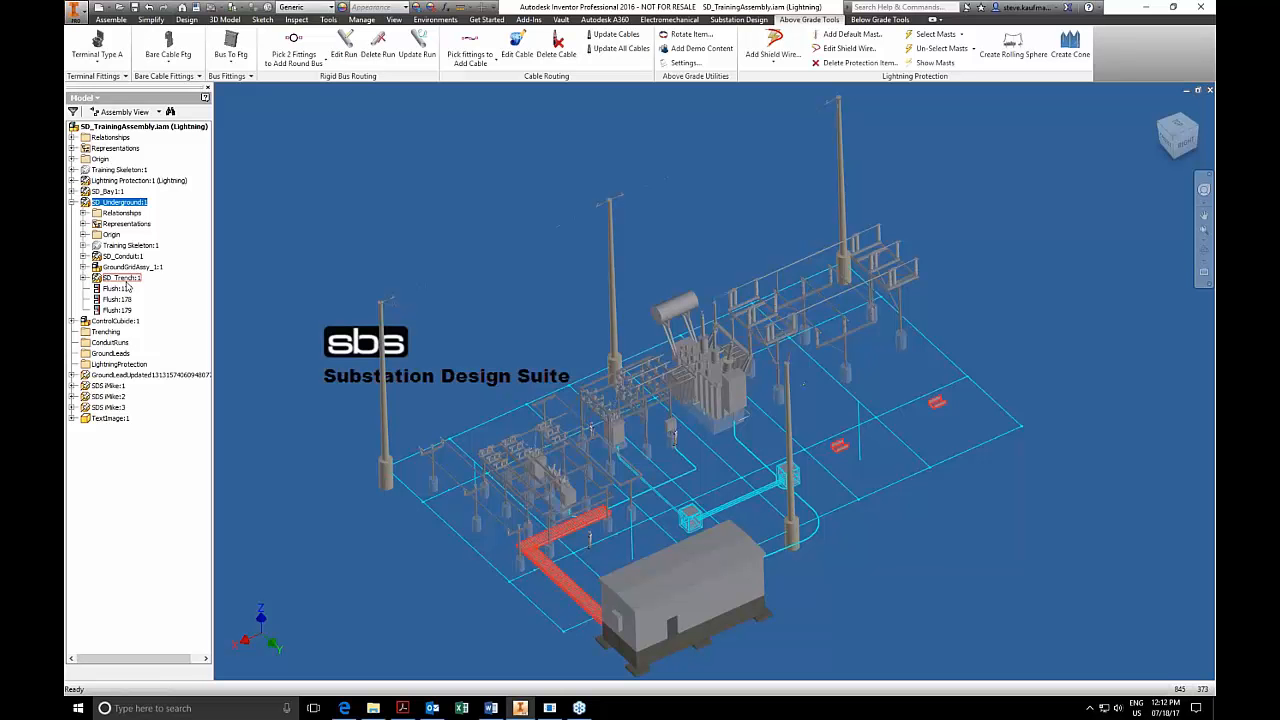
click(125, 248)
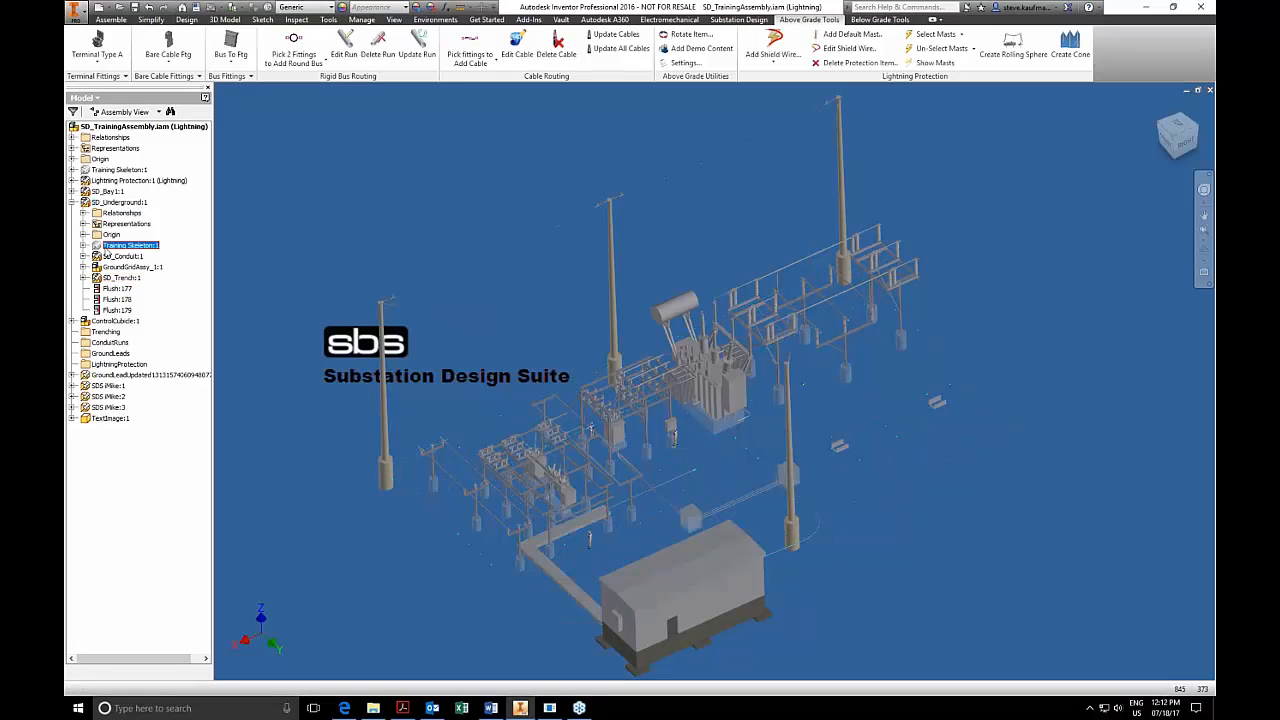
click(84, 245)
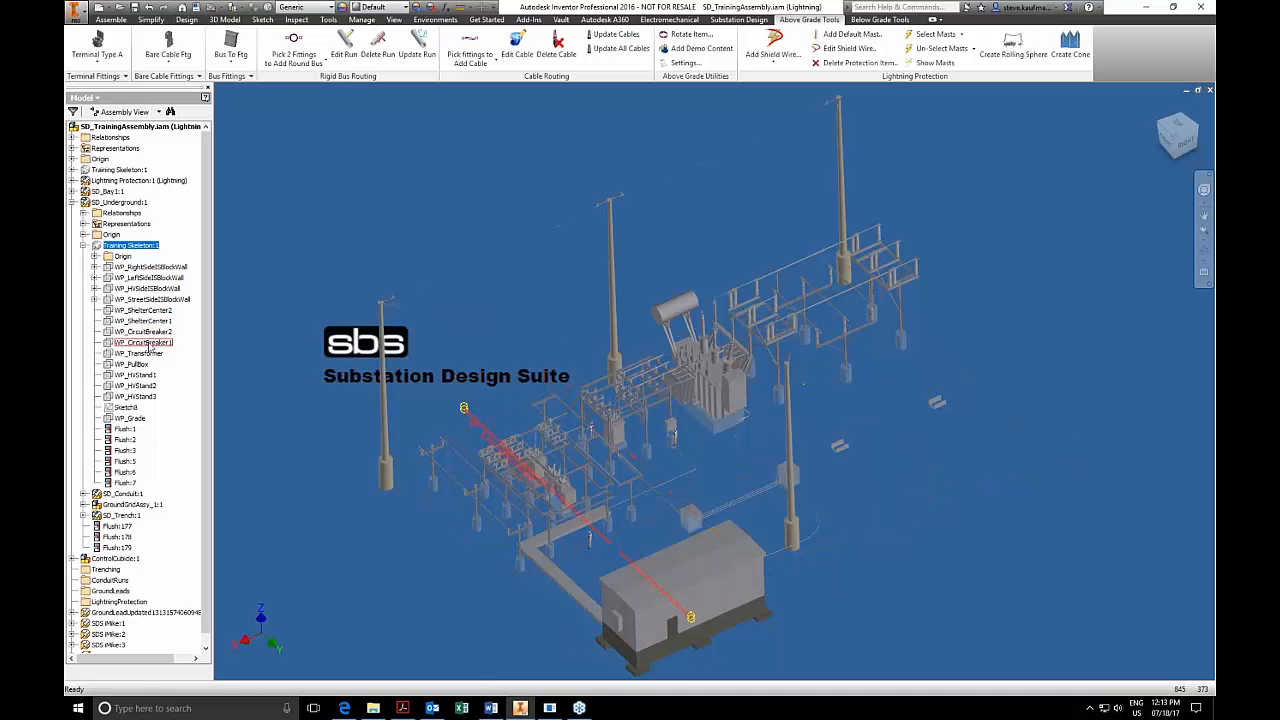
click(148, 278)
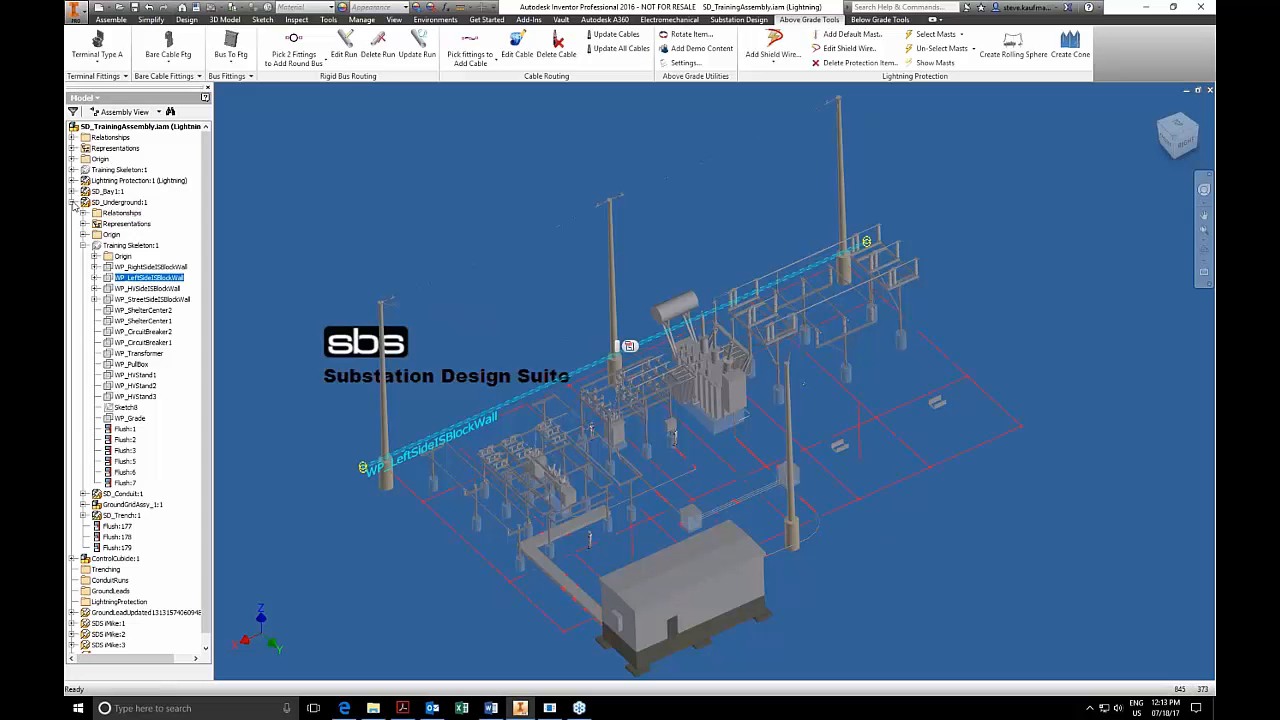
click(72, 202)
click(108, 202)
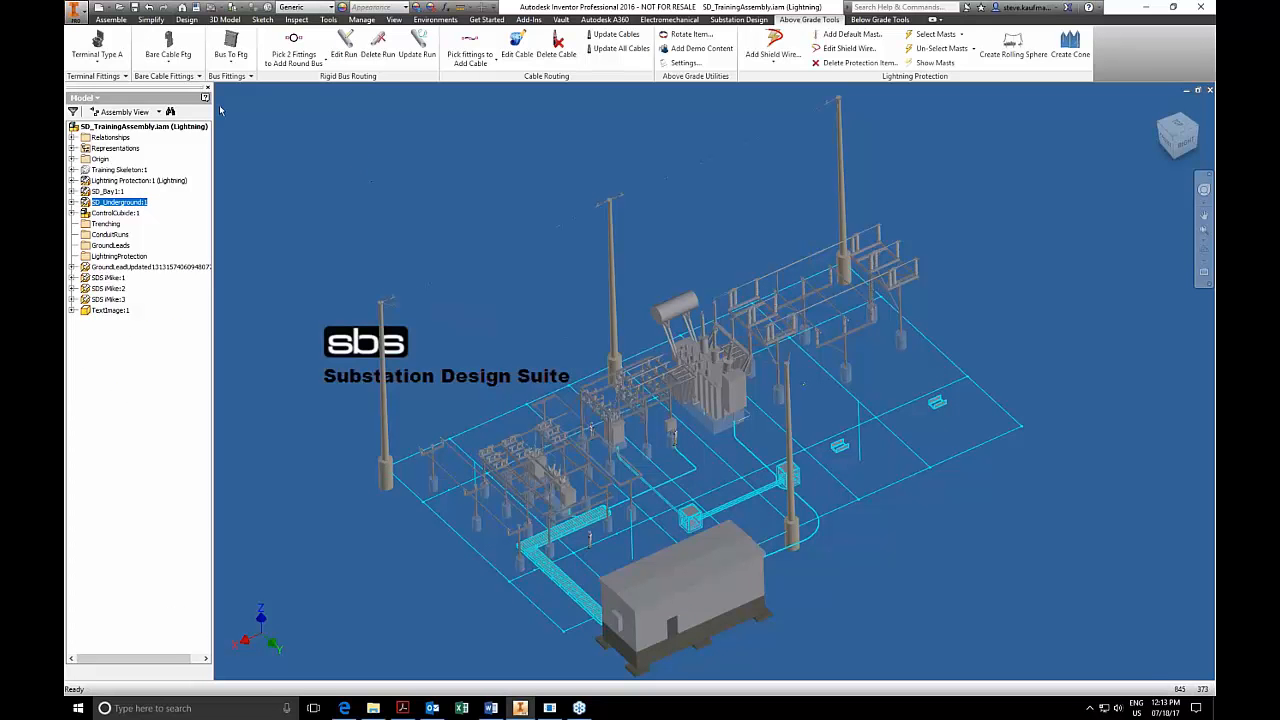
Look through the available above-grade terminal fittings grouped under Carlon E940J without placing one.
click(119, 80)
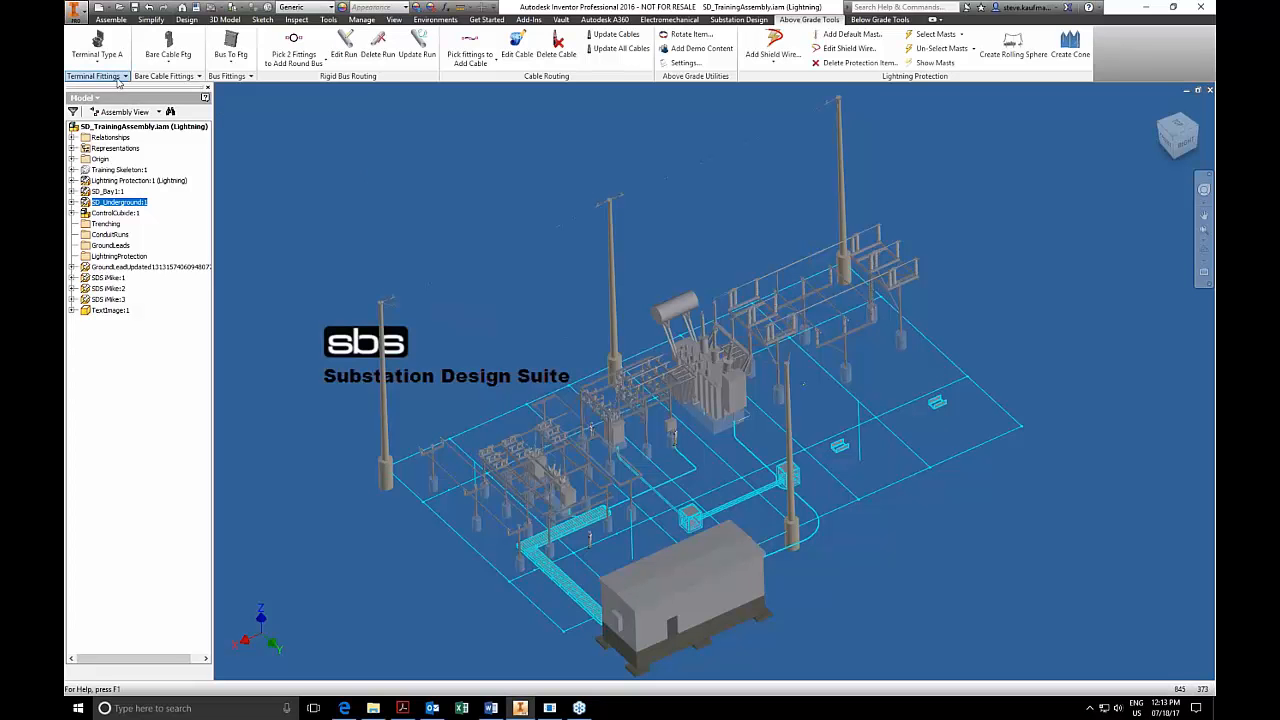
click(109, 122)
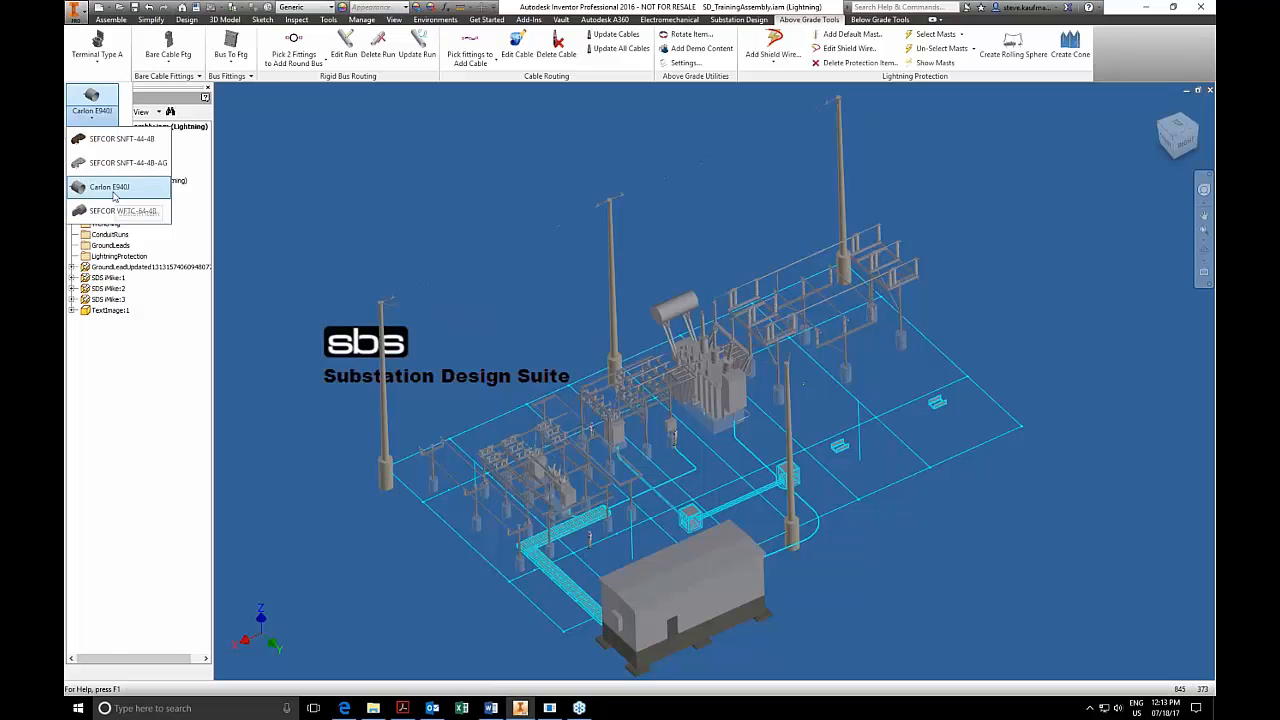
click(336, 124)
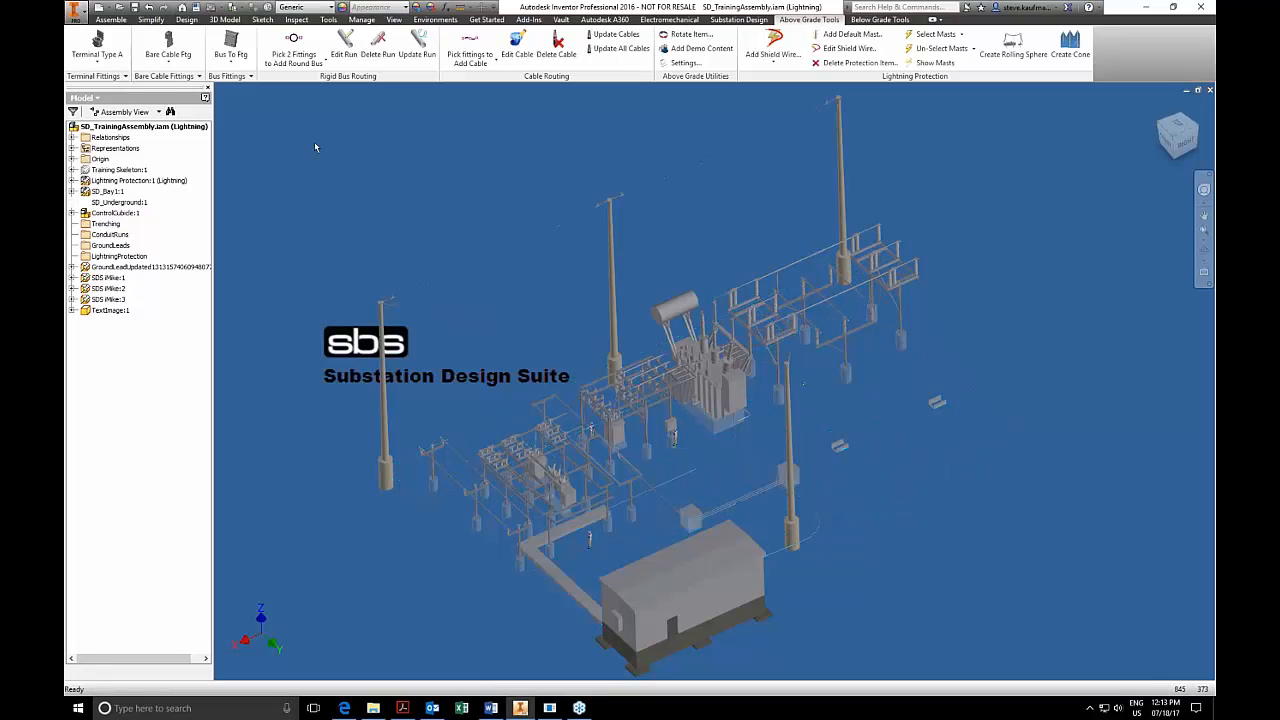
Look through the bare cable fittings, including the SEFCOR ATP-D, AFNC2-20-4B, ACF-64-4B and AL-1506-4B-EVH groups.
click(195, 78)
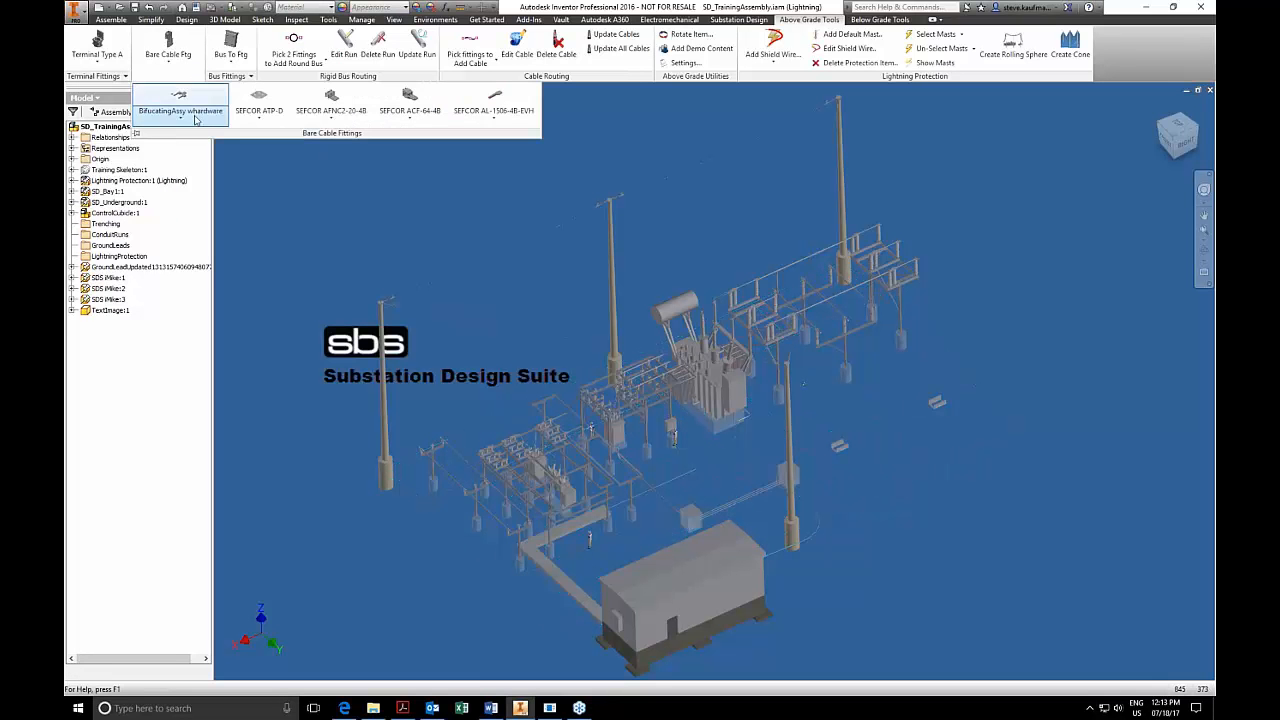
click(197, 119)
click(255, 112)
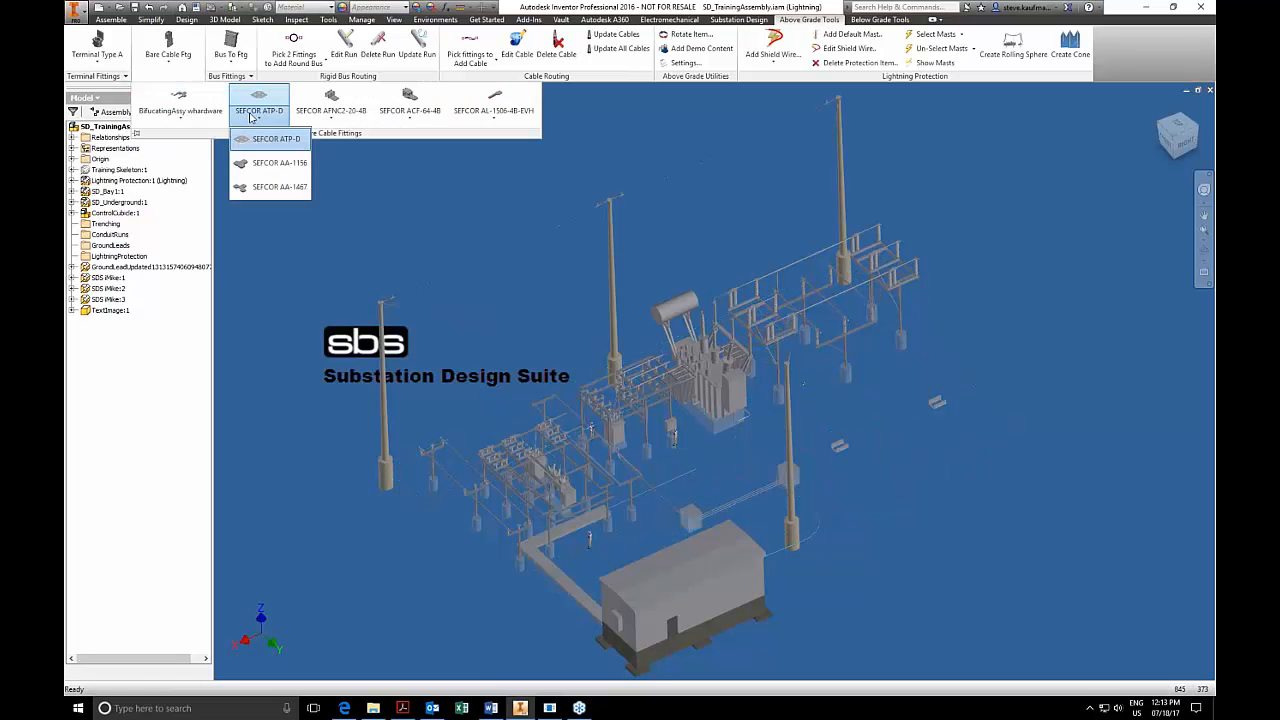
click(327, 112)
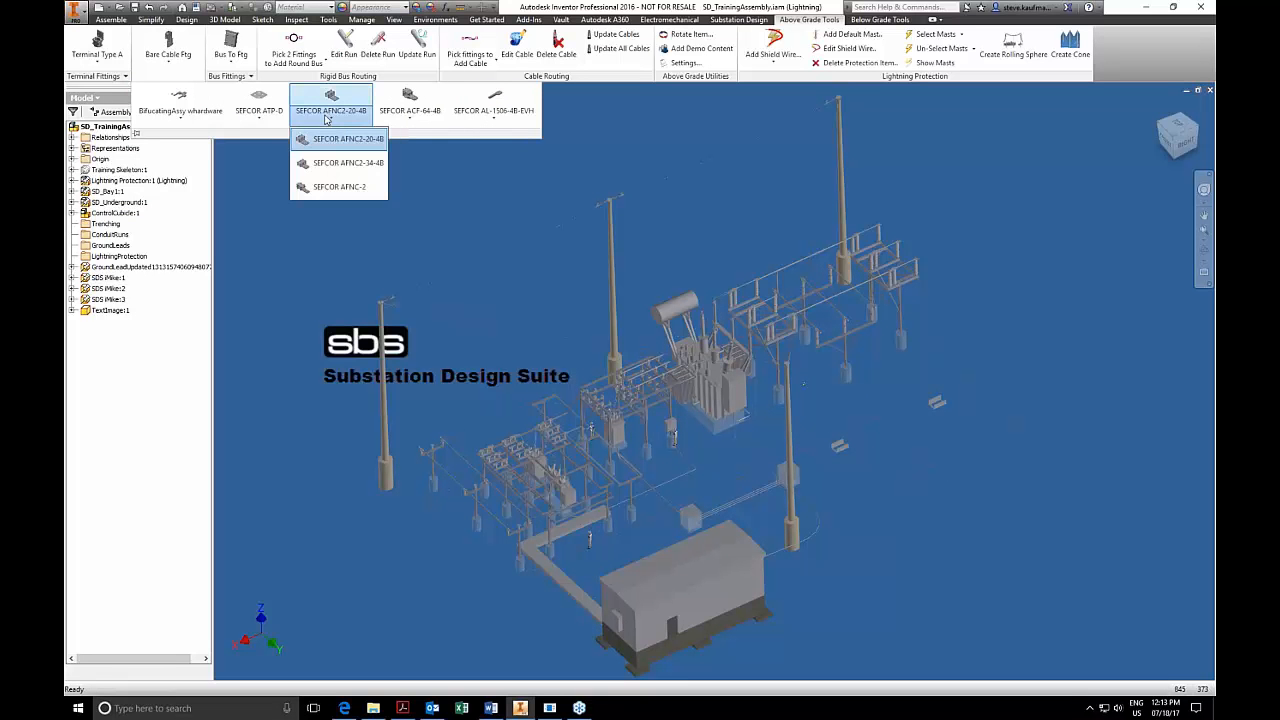
click(407, 121)
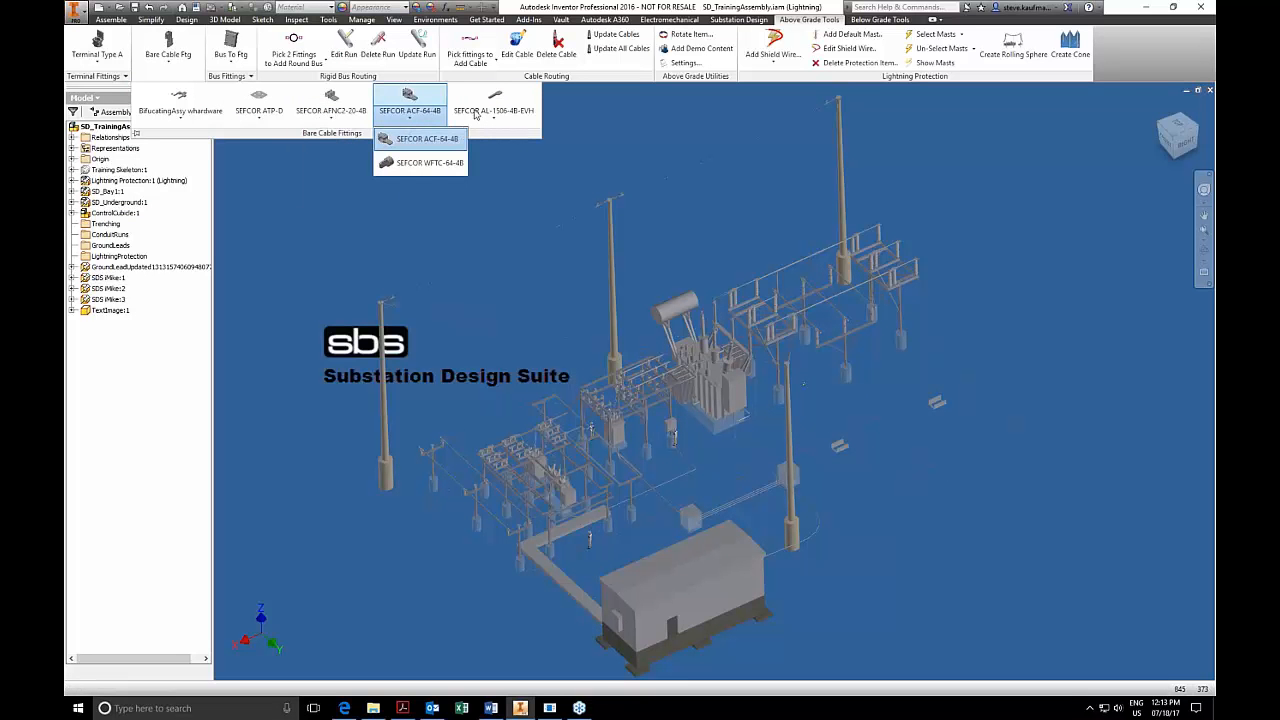
click(491, 117)
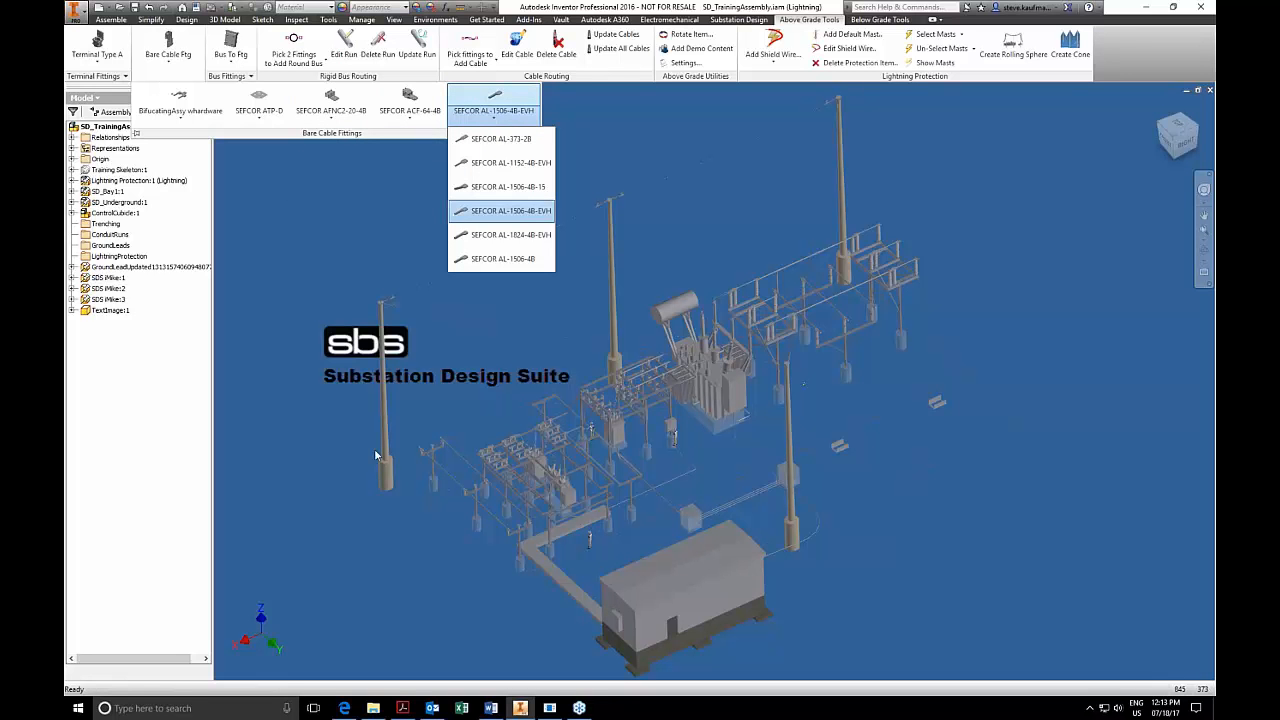
click(633, 77)
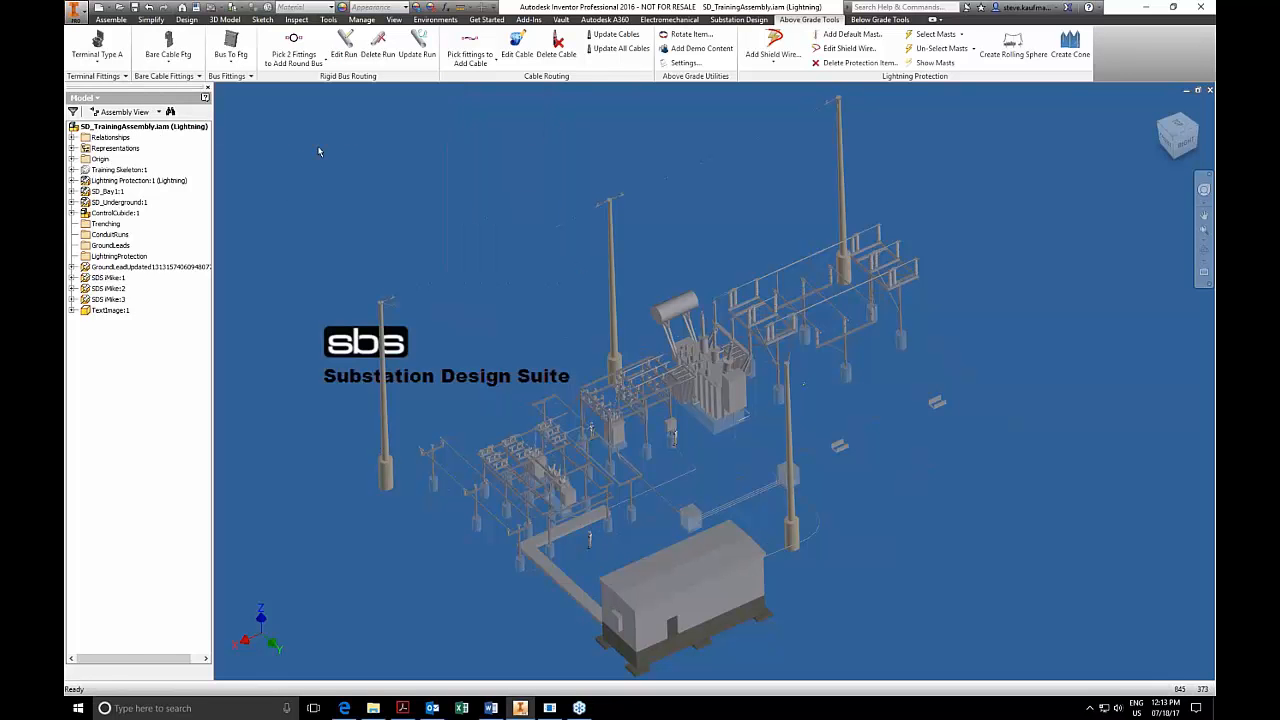
Look through the bus fittings grouped under SEFCOR ASCT-6464 without placing one.
click(250, 76)
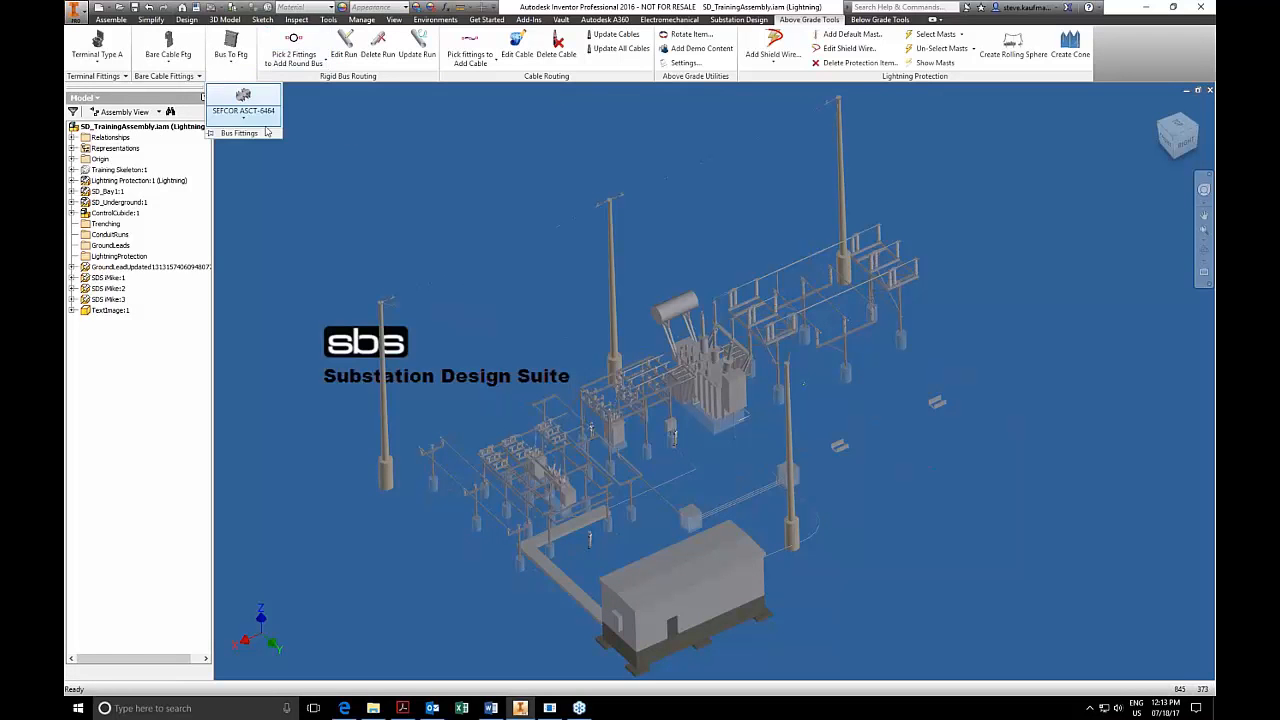
click(250, 112)
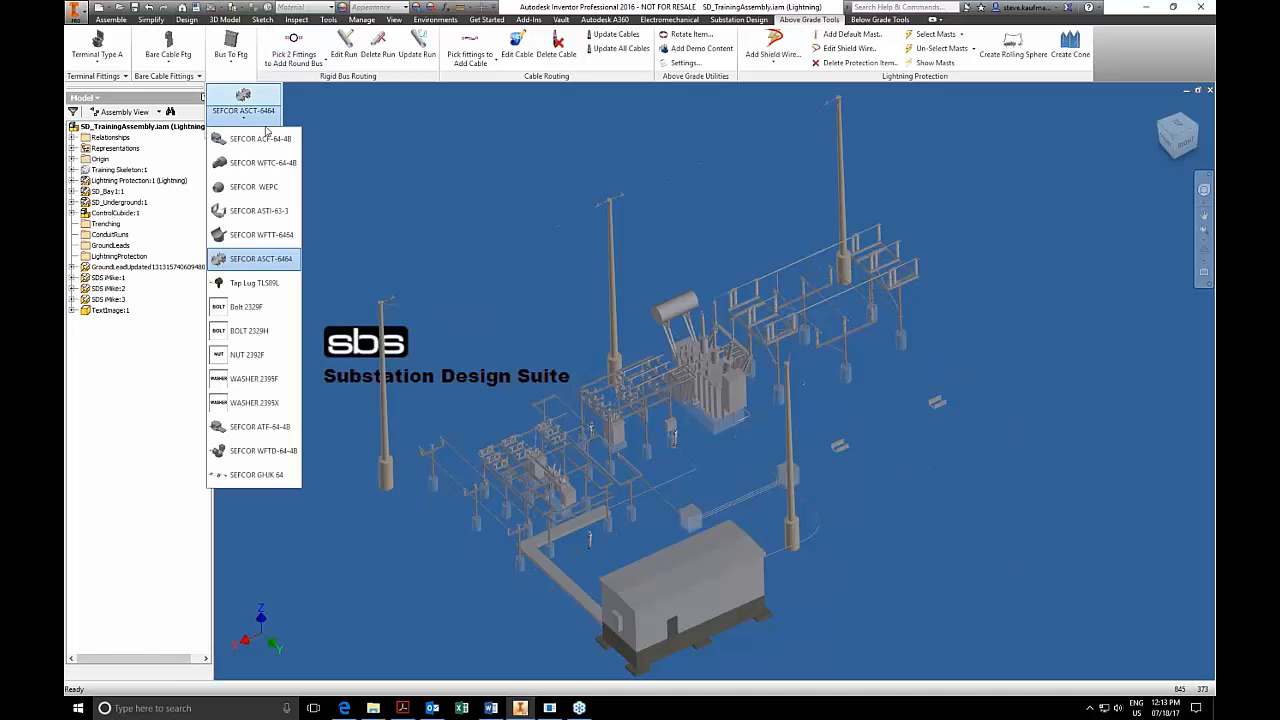
click(390, 142)
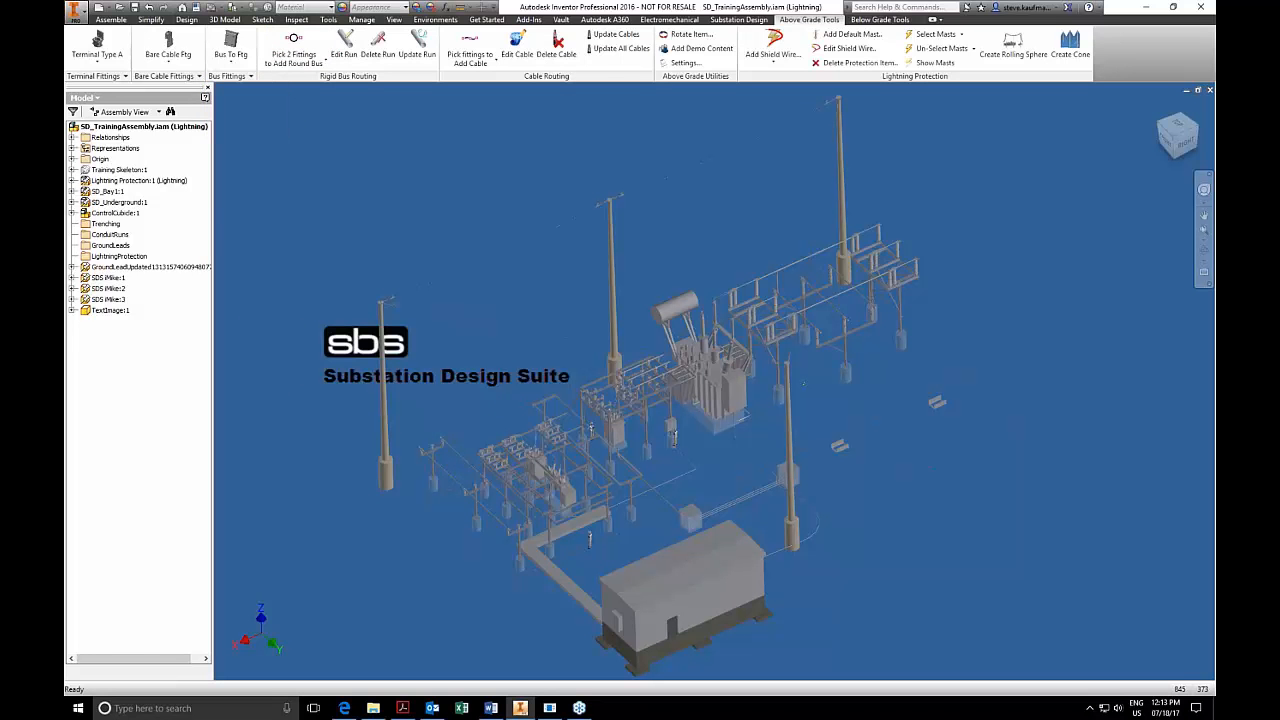
Review the below-grade trench parts grouped under Straight 8030 and the conduit parts grouped under Coupling 2 in.
click(865, 20)
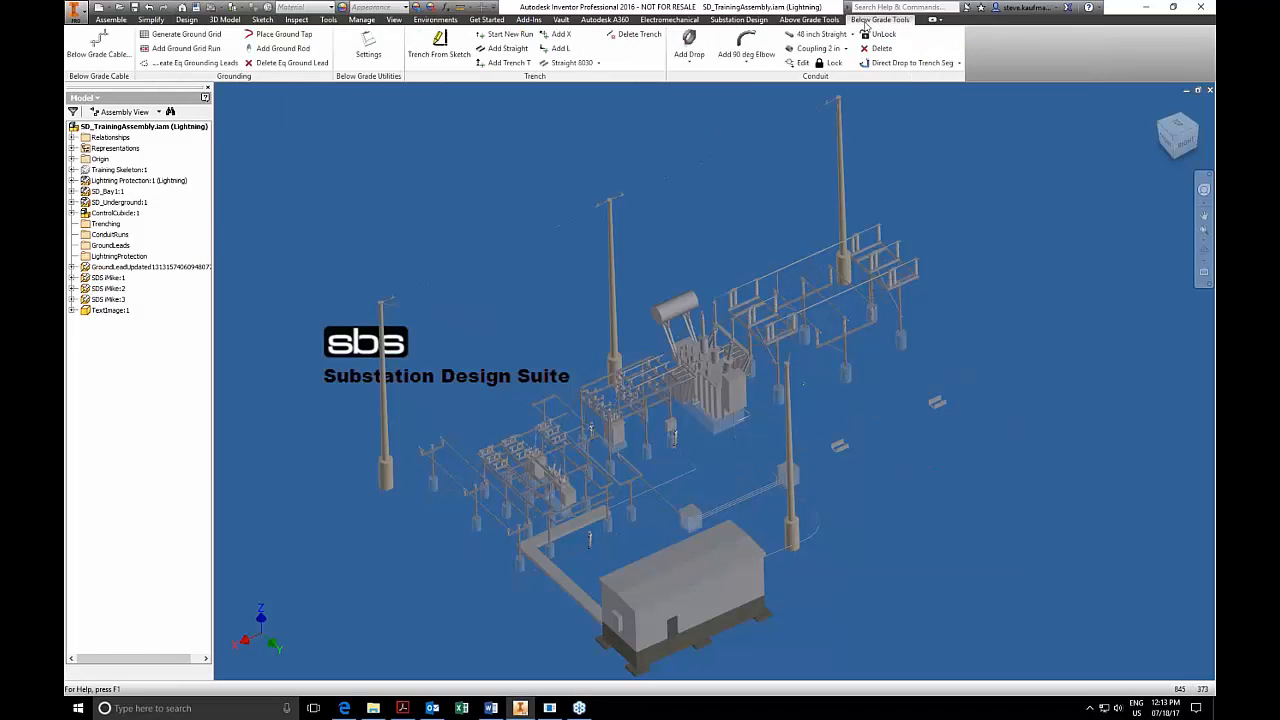
click(599, 63)
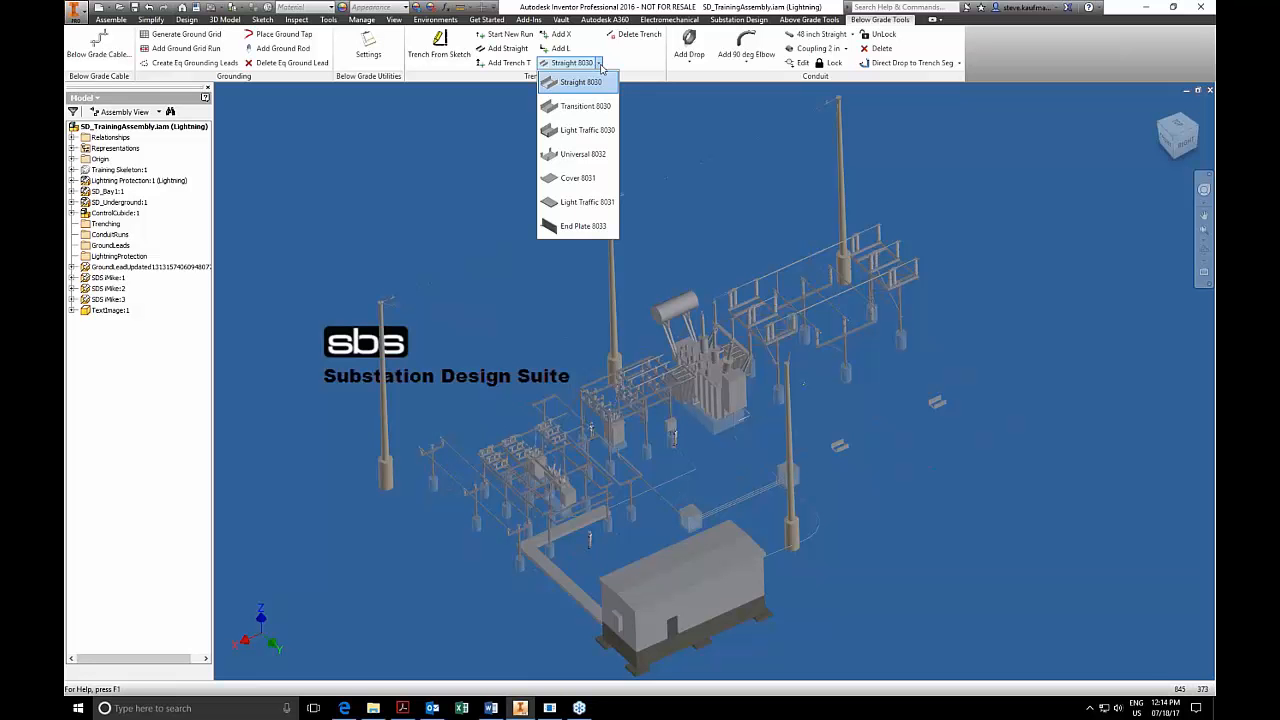
click(687, 102)
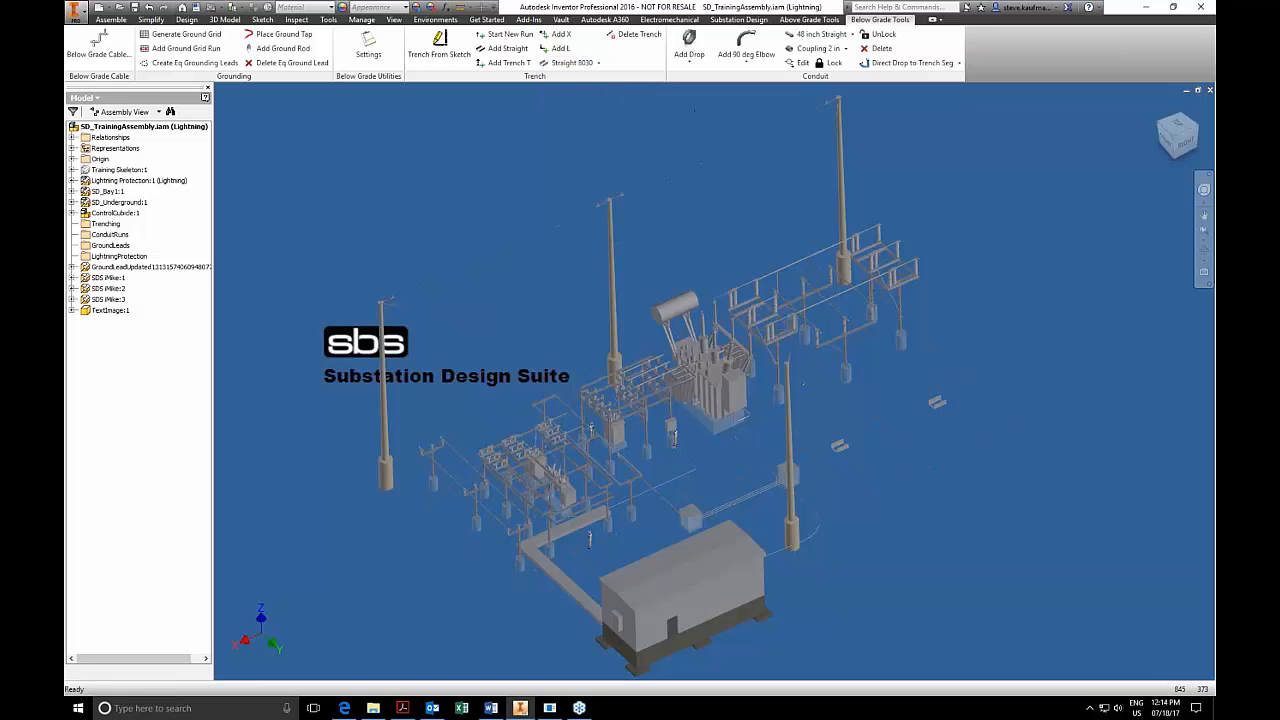
click(845, 49)
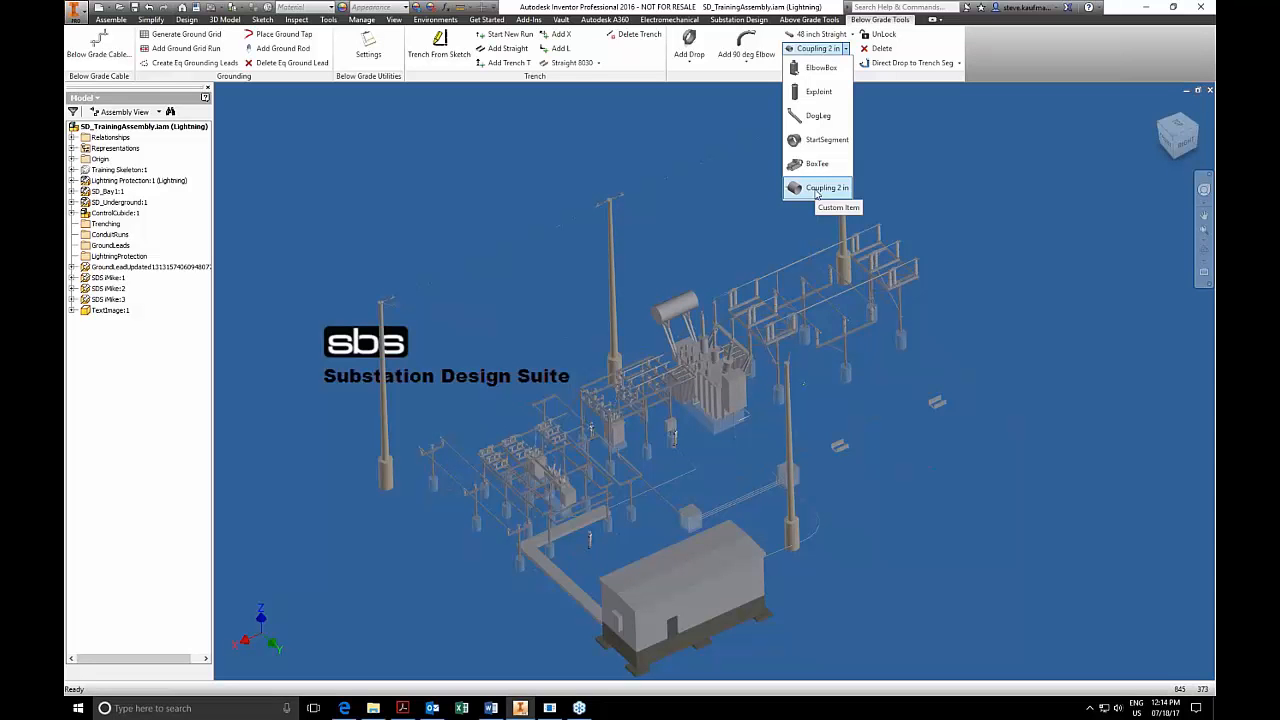
click(352, 161)
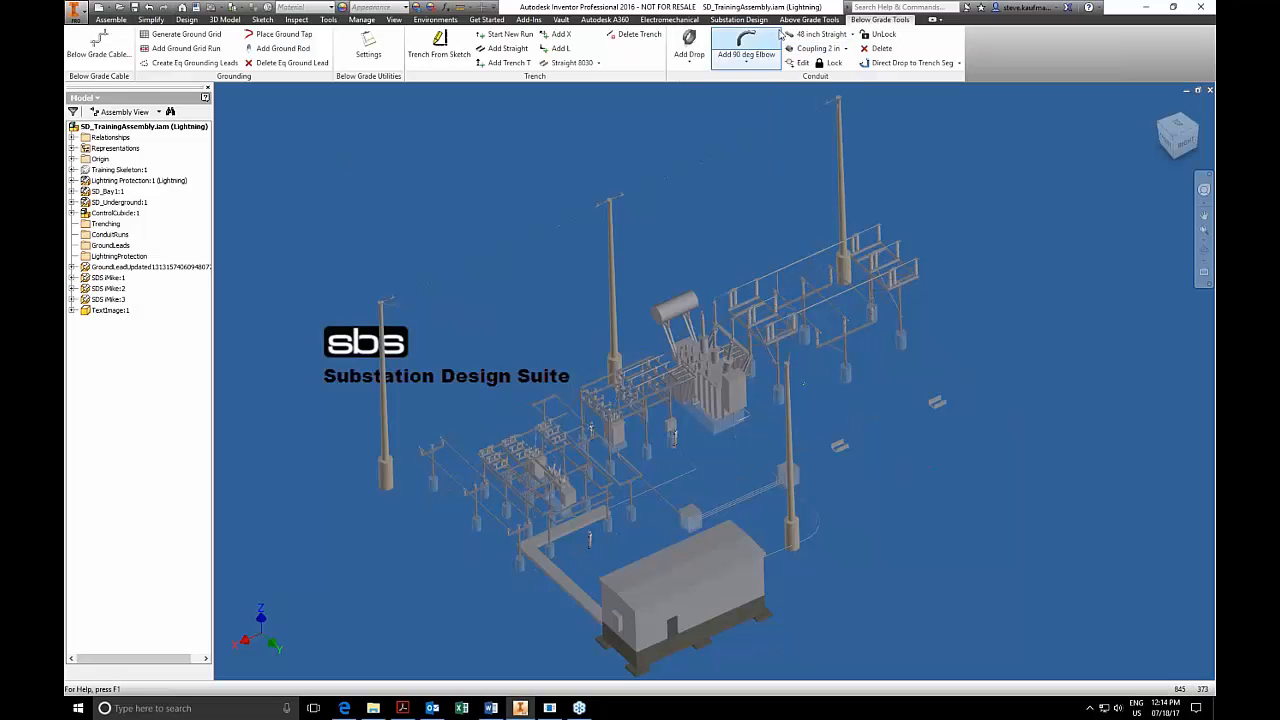
Look through the above-grade terminal fittings grouped under Carlon E940J again without placing one.
click(809, 19)
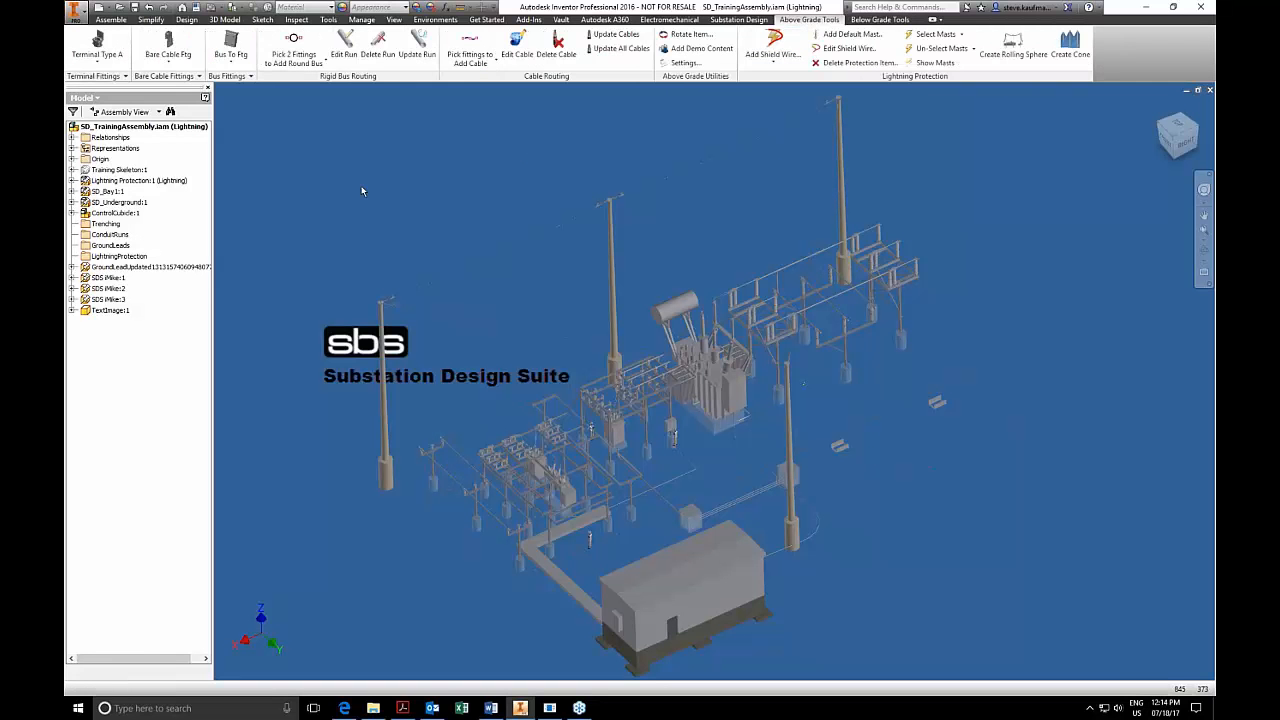
click(113, 77)
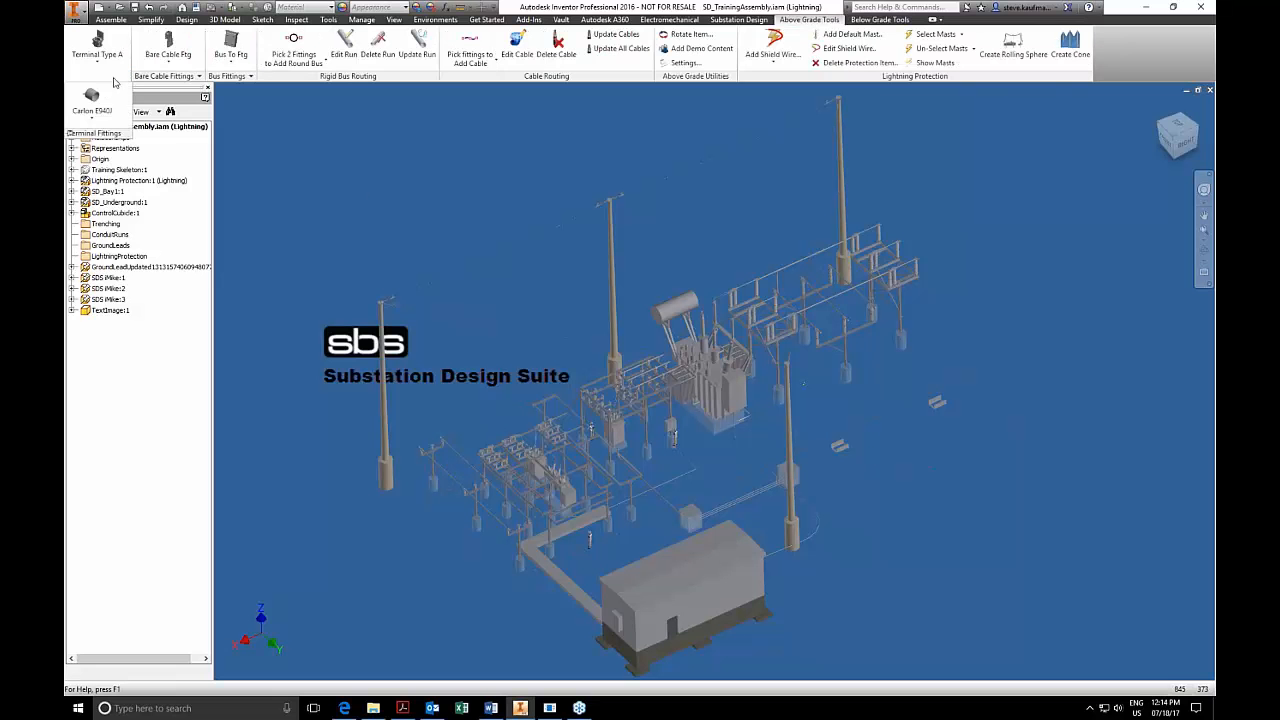
click(113, 120)
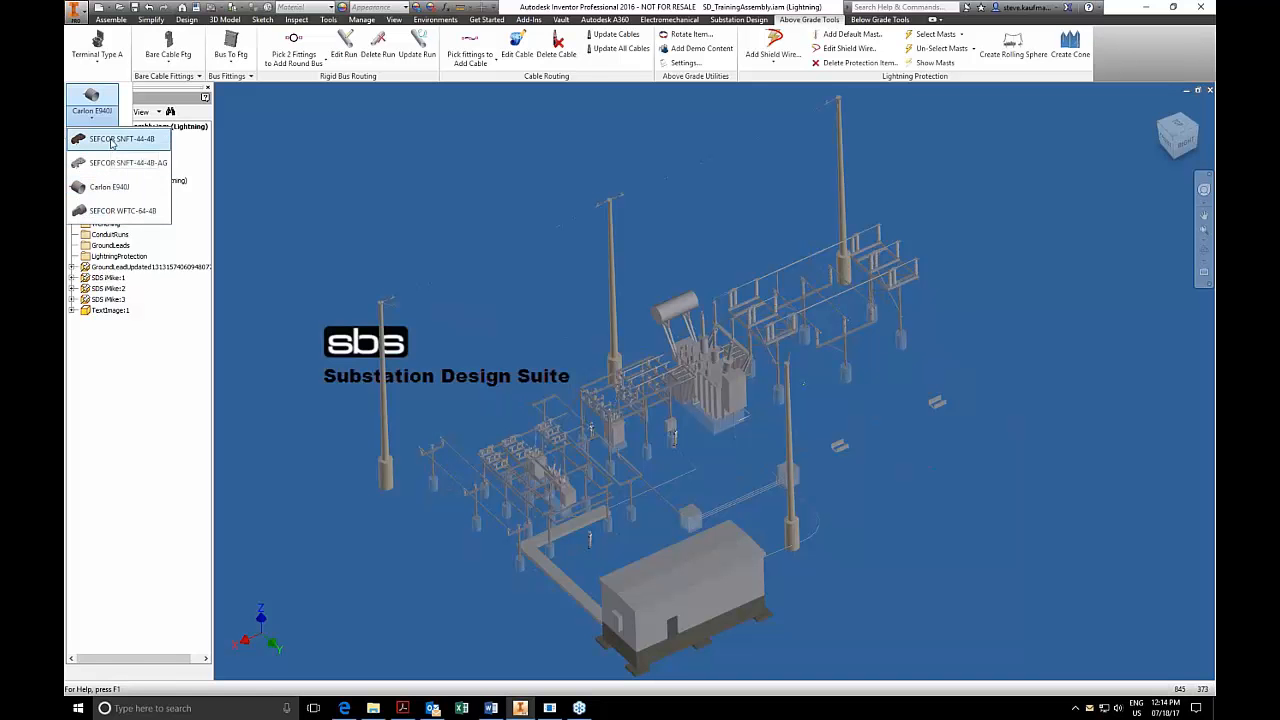
click(328, 168)
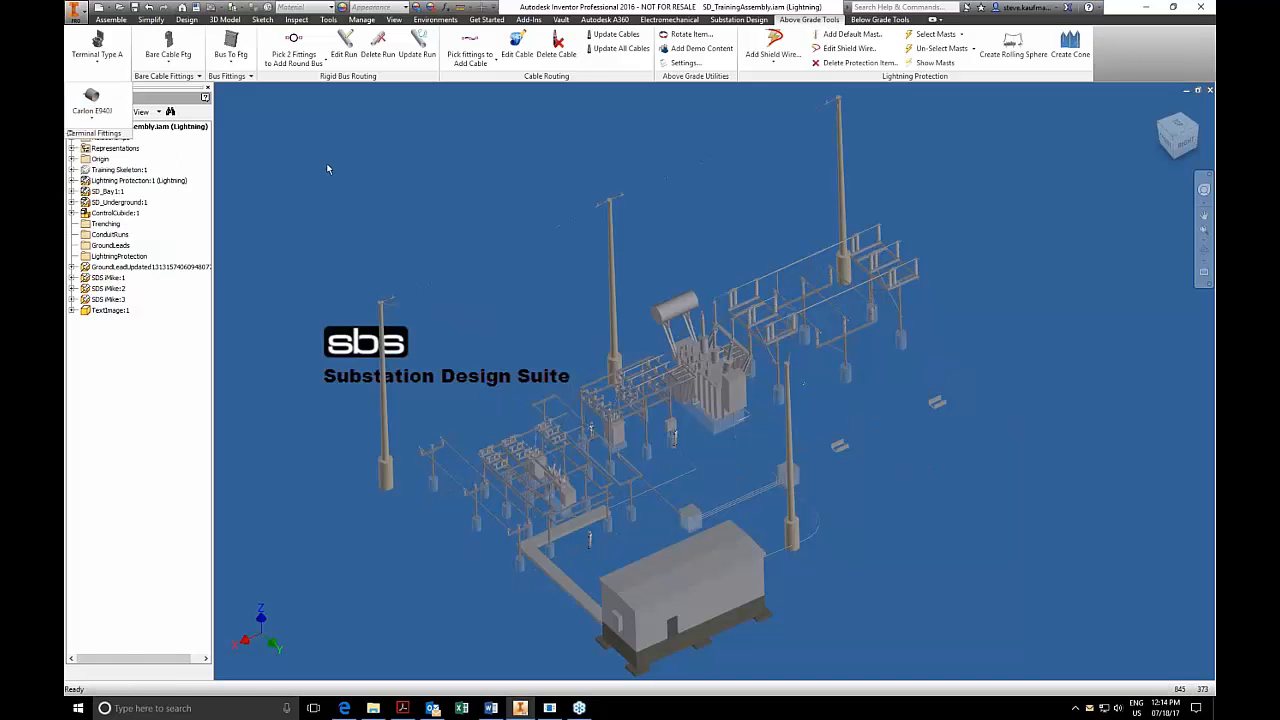
Revisit the bare cable fittings grouped under SEFCOR ATP-D and the bus fittings grouped under SEFCOR ASCT-6464 without placing any.
click(172, 78)
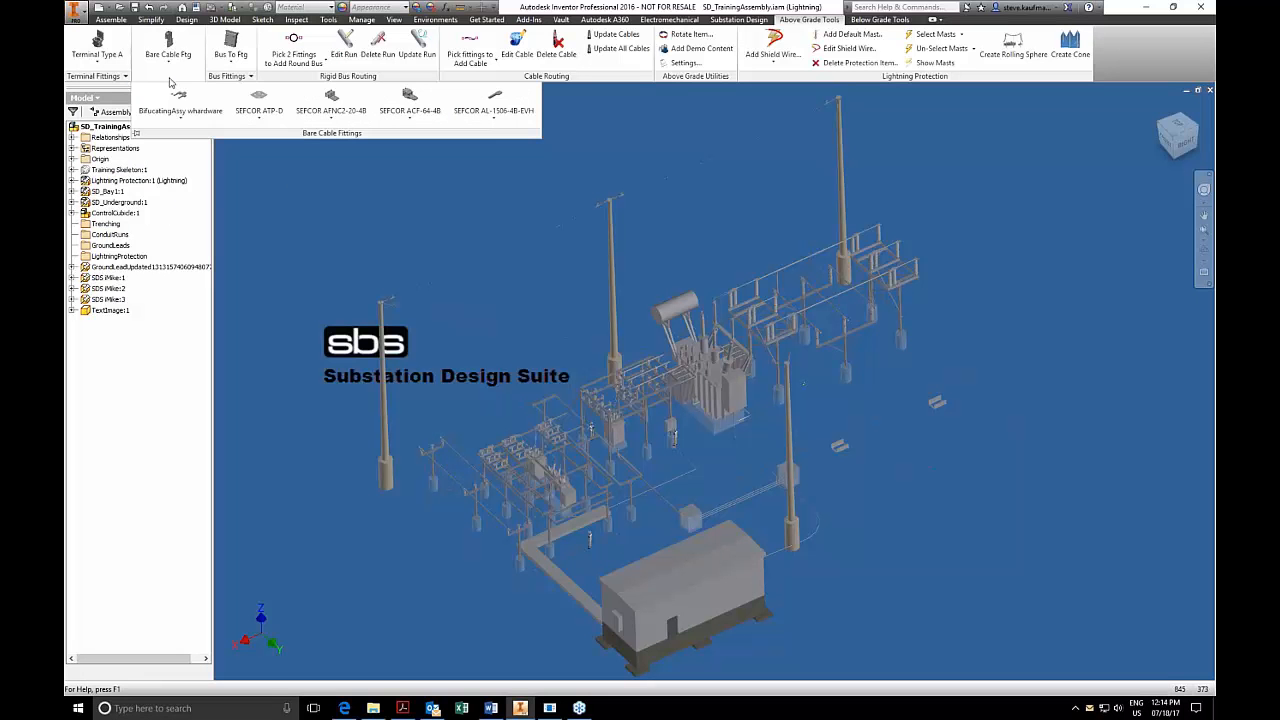
click(258, 116)
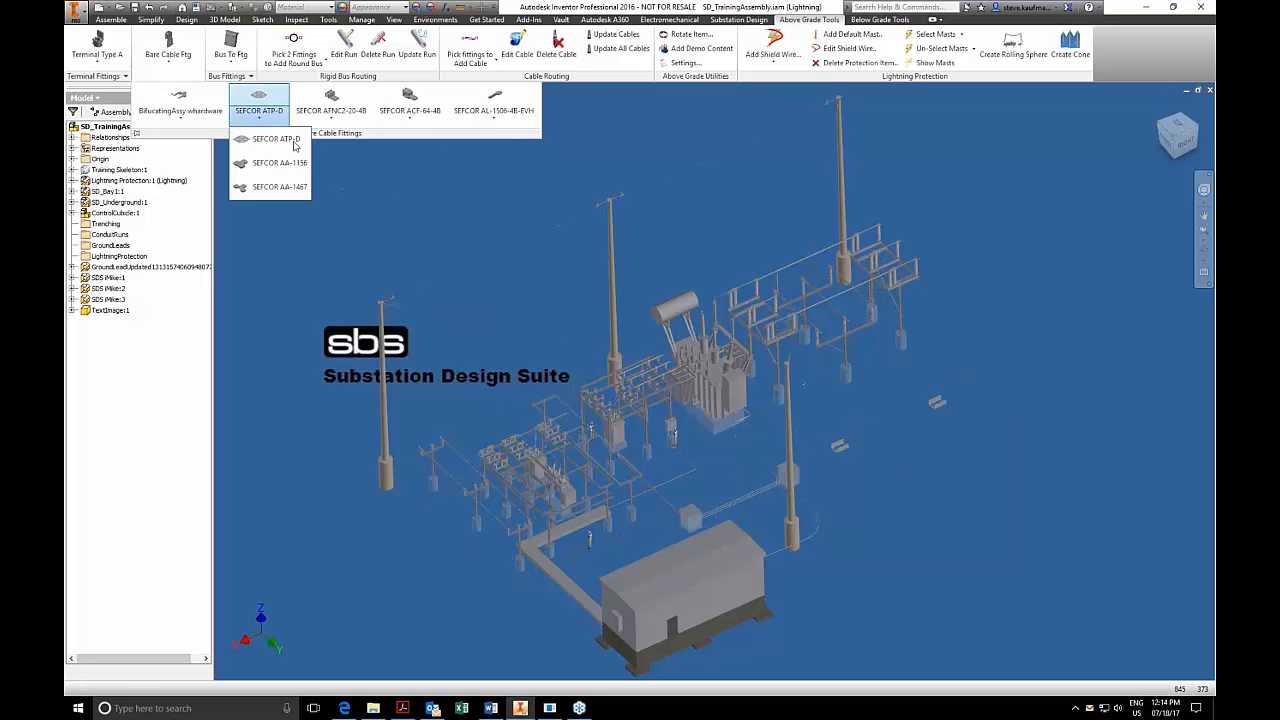
click(228, 76)
click(250, 118)
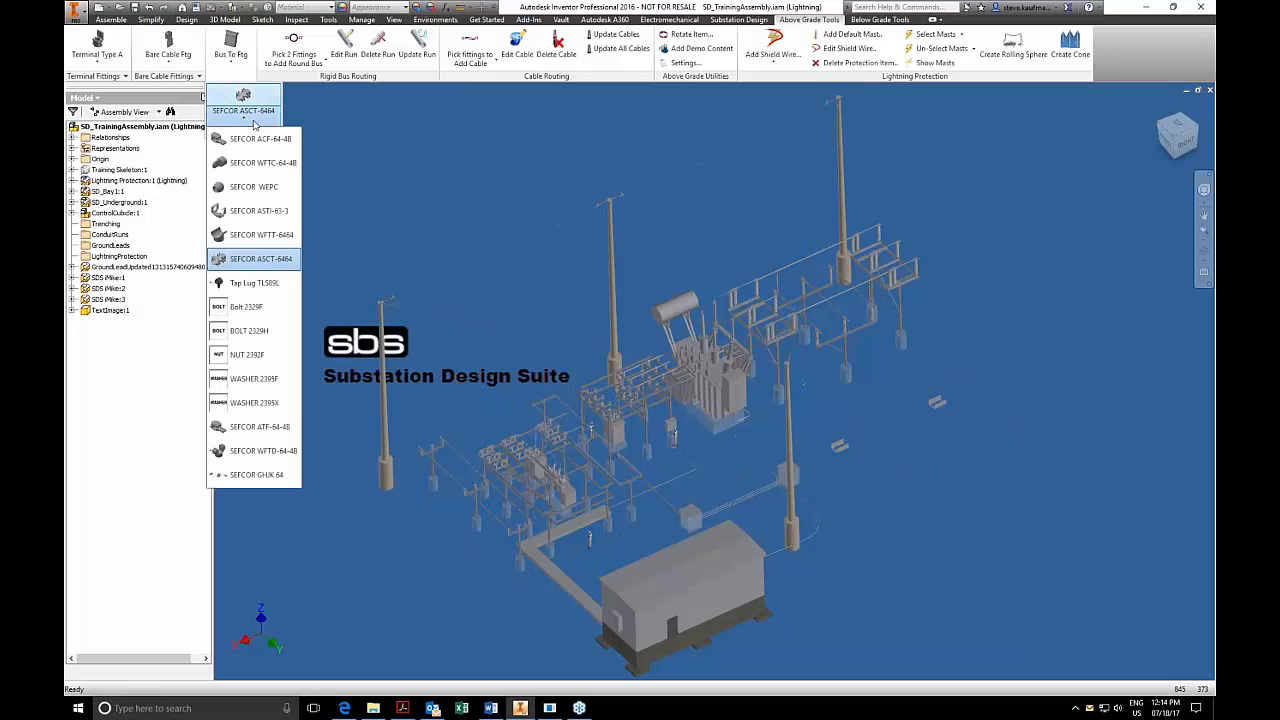
click(366, 161)
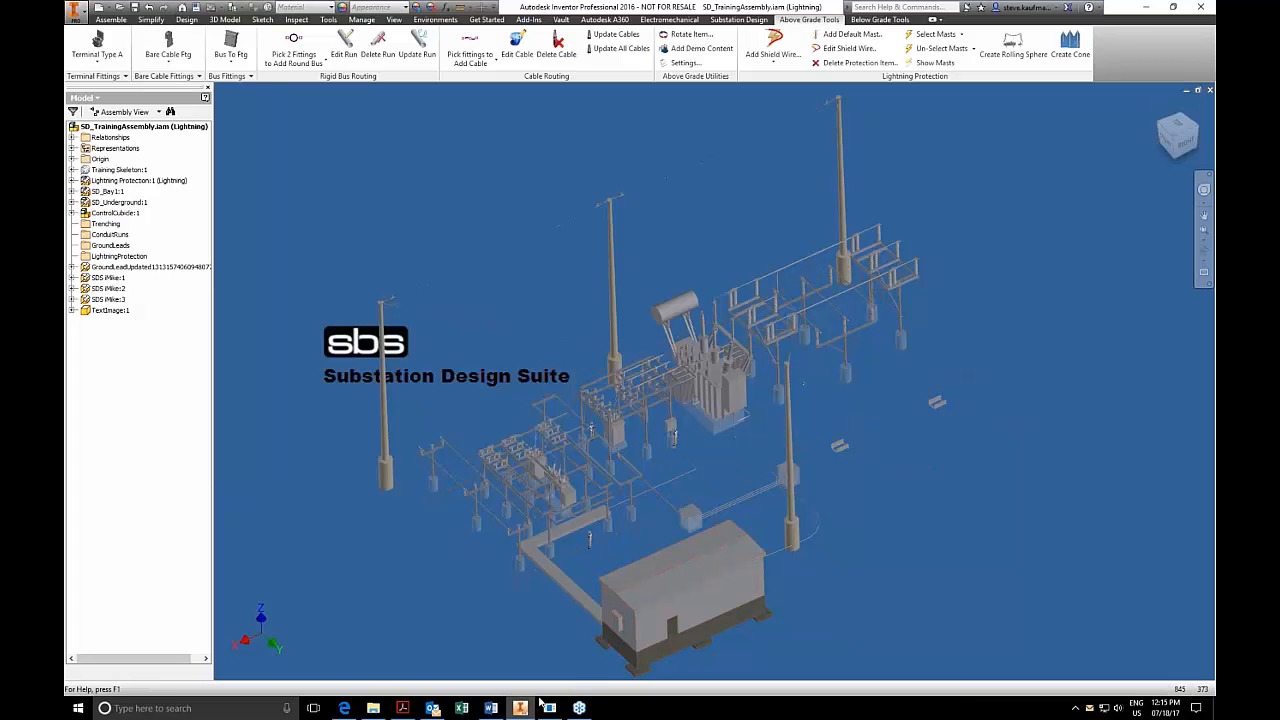
Switch to the SubstationDesigner folder in File Explorer and examine SD3Db.sdf, its saved copy, the WEBINAR Tool Bars databases and the folder path.
click(1145, 8)
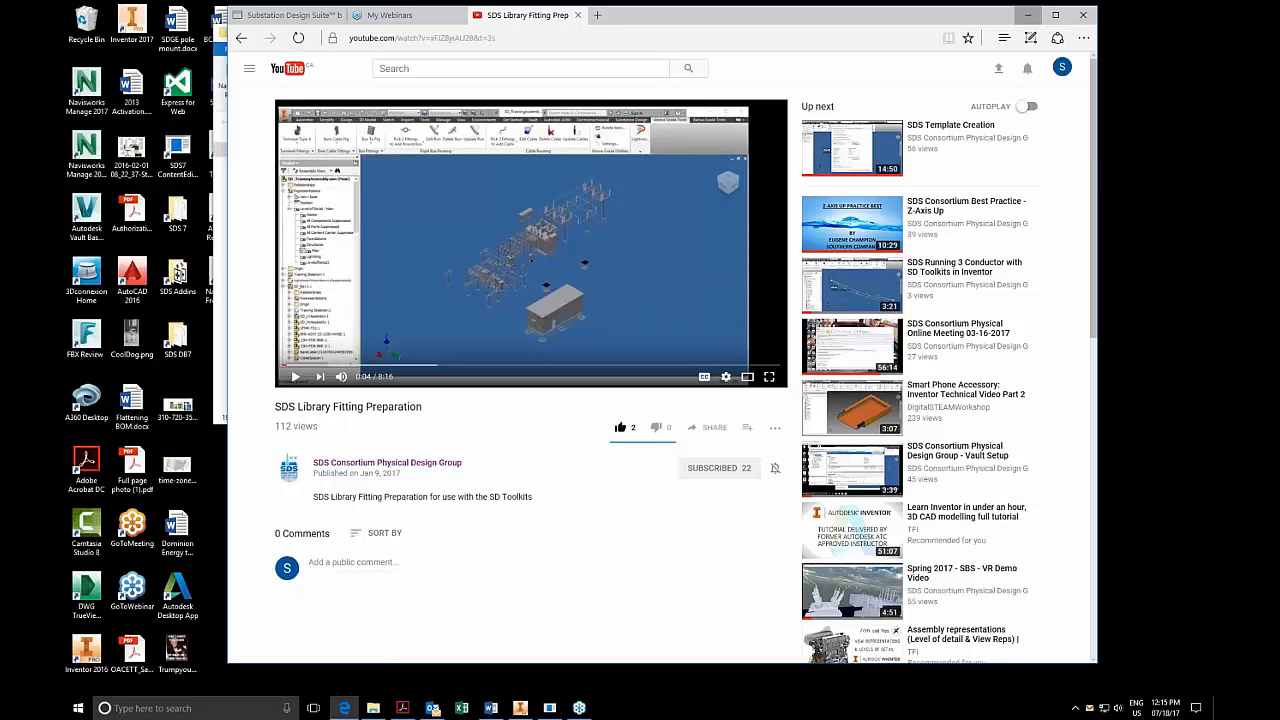
click(1027, 15)
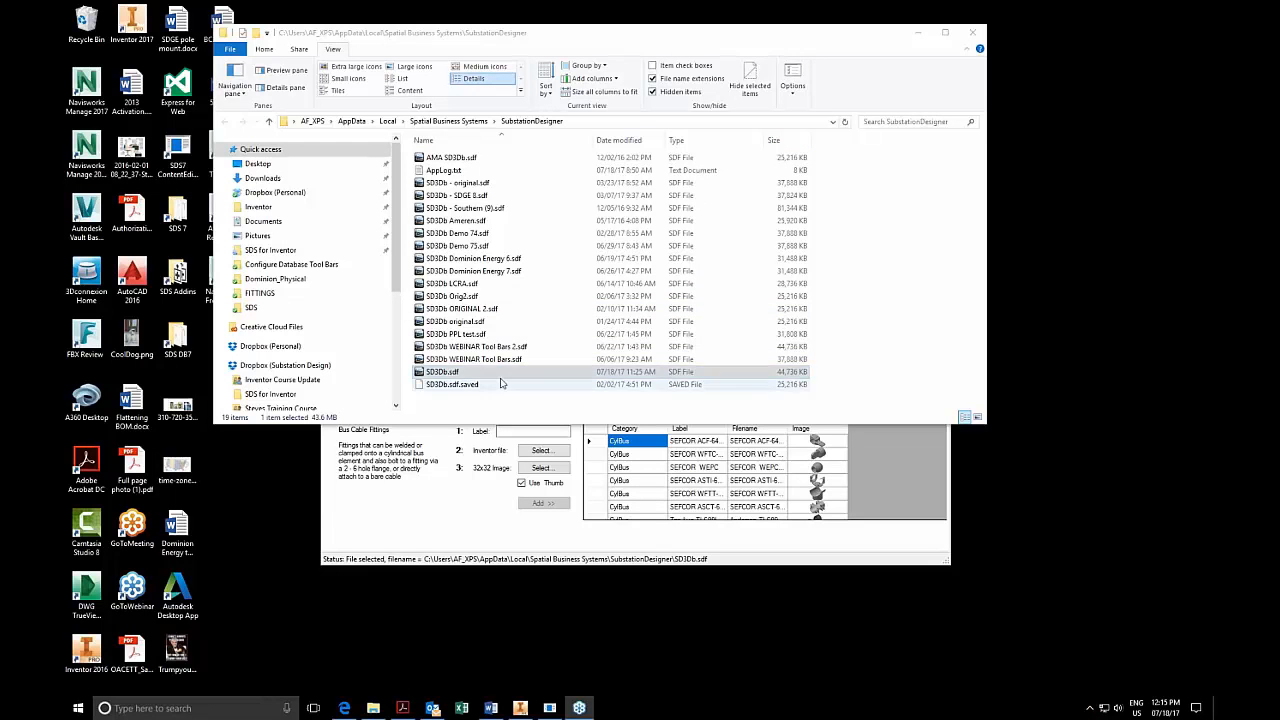
click(479, 372)
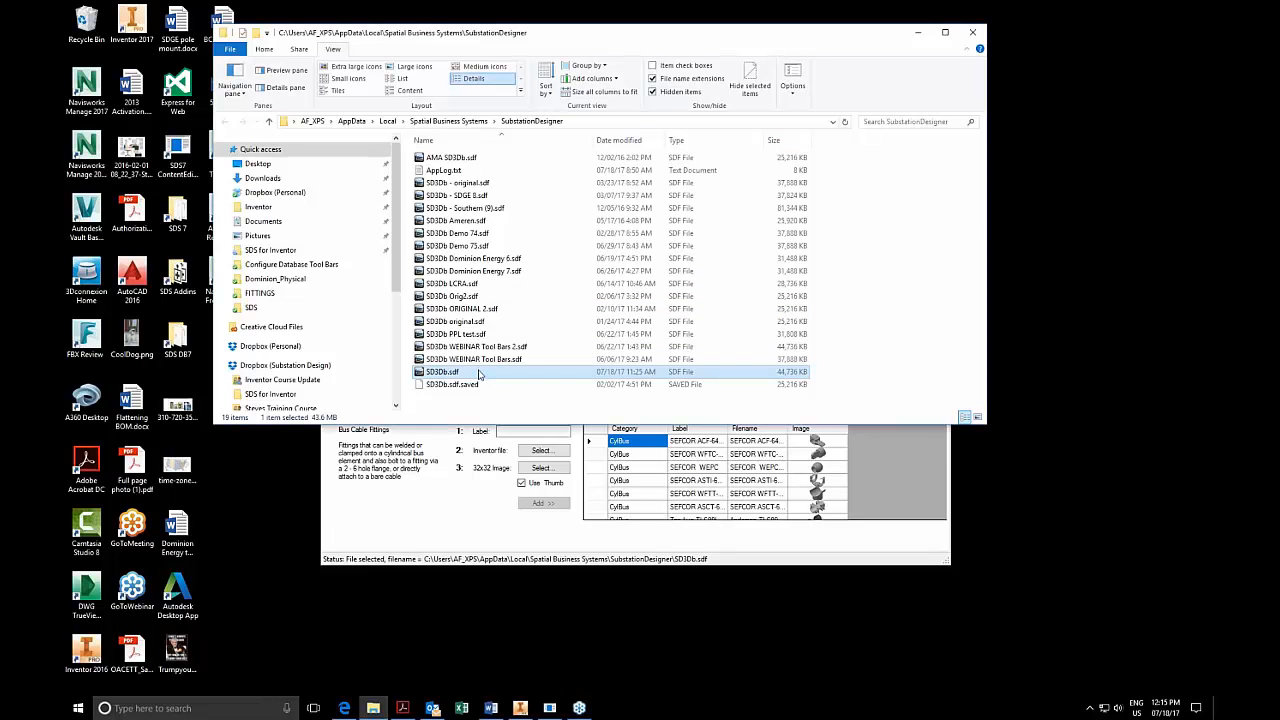
click(799, 386)
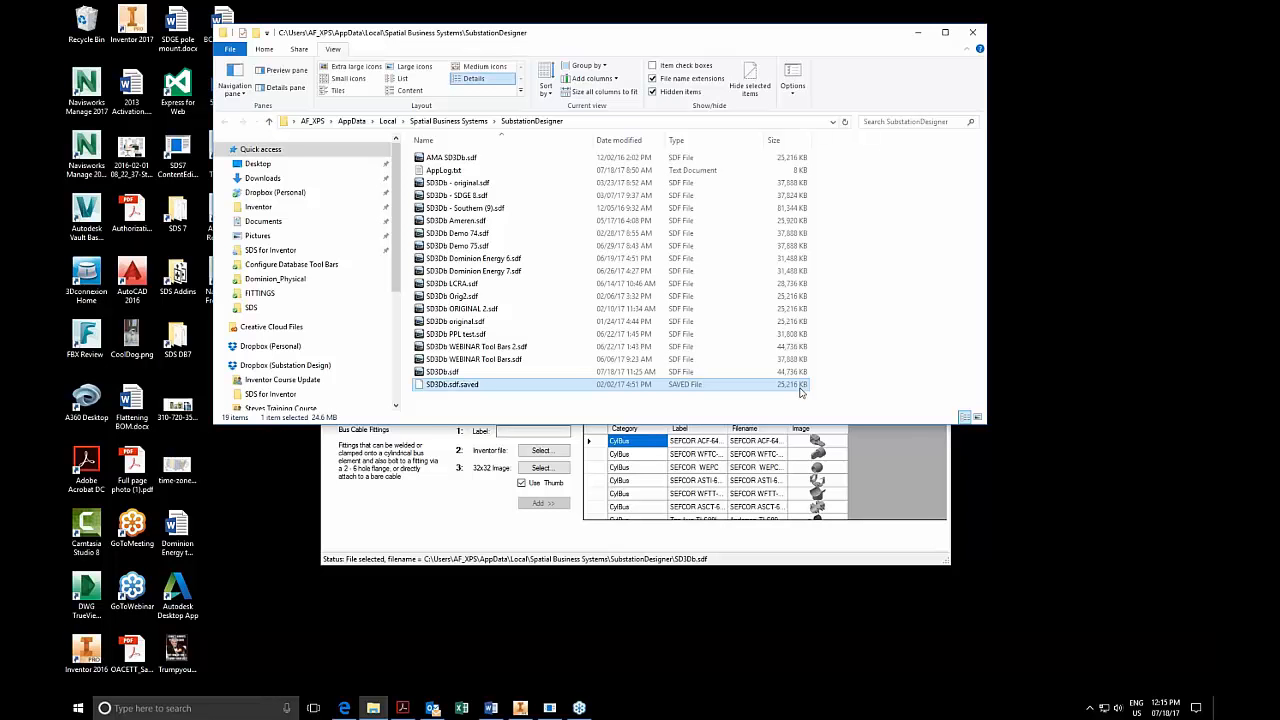
click(484, 373)
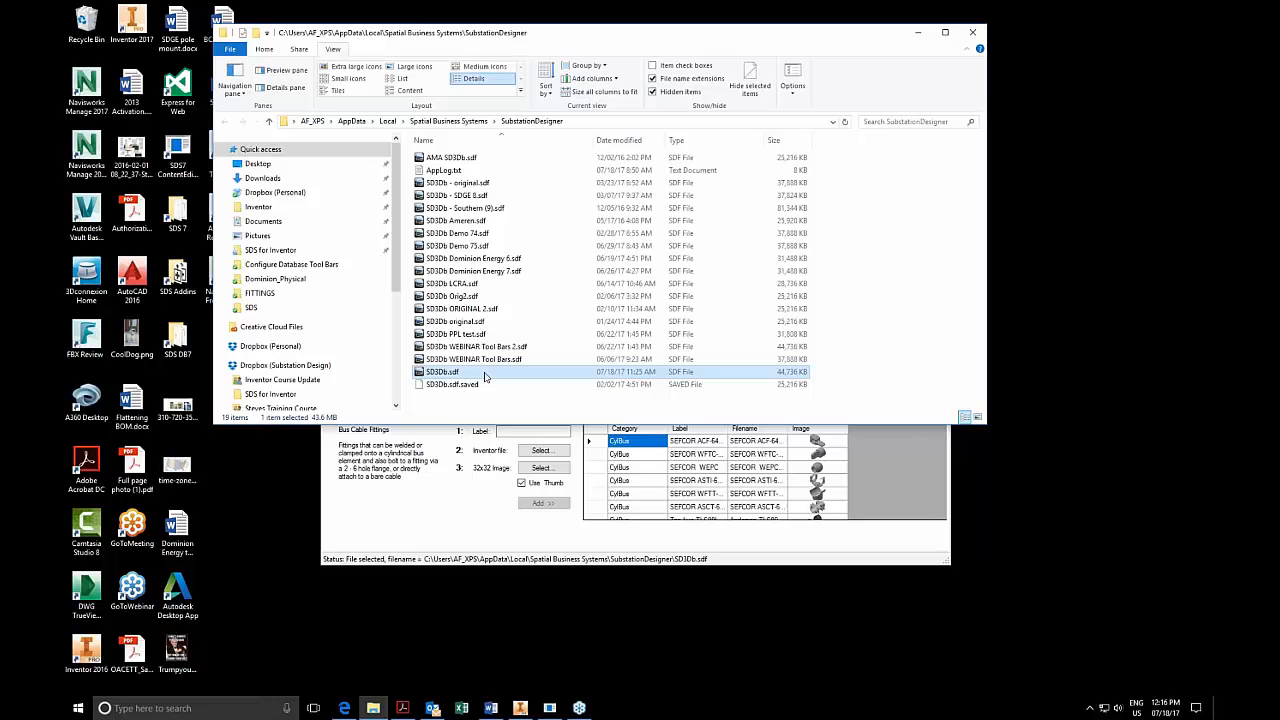
click(478, 362)
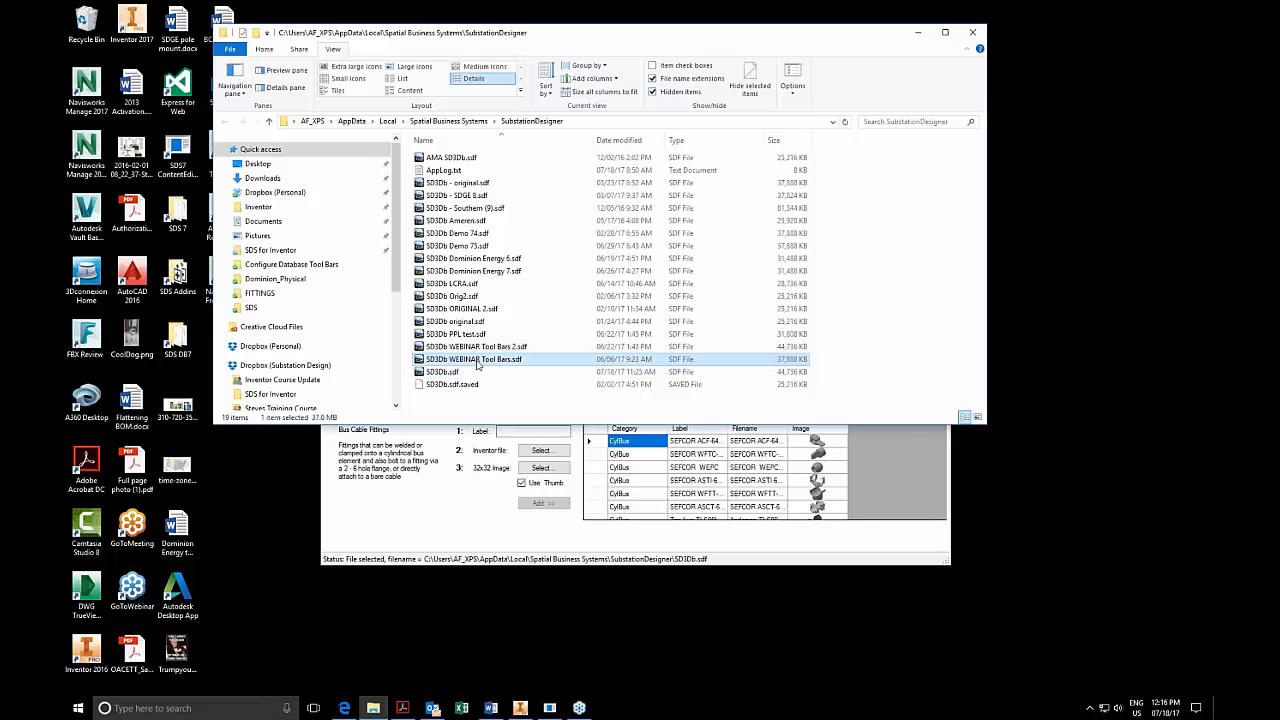
click(474, 349)
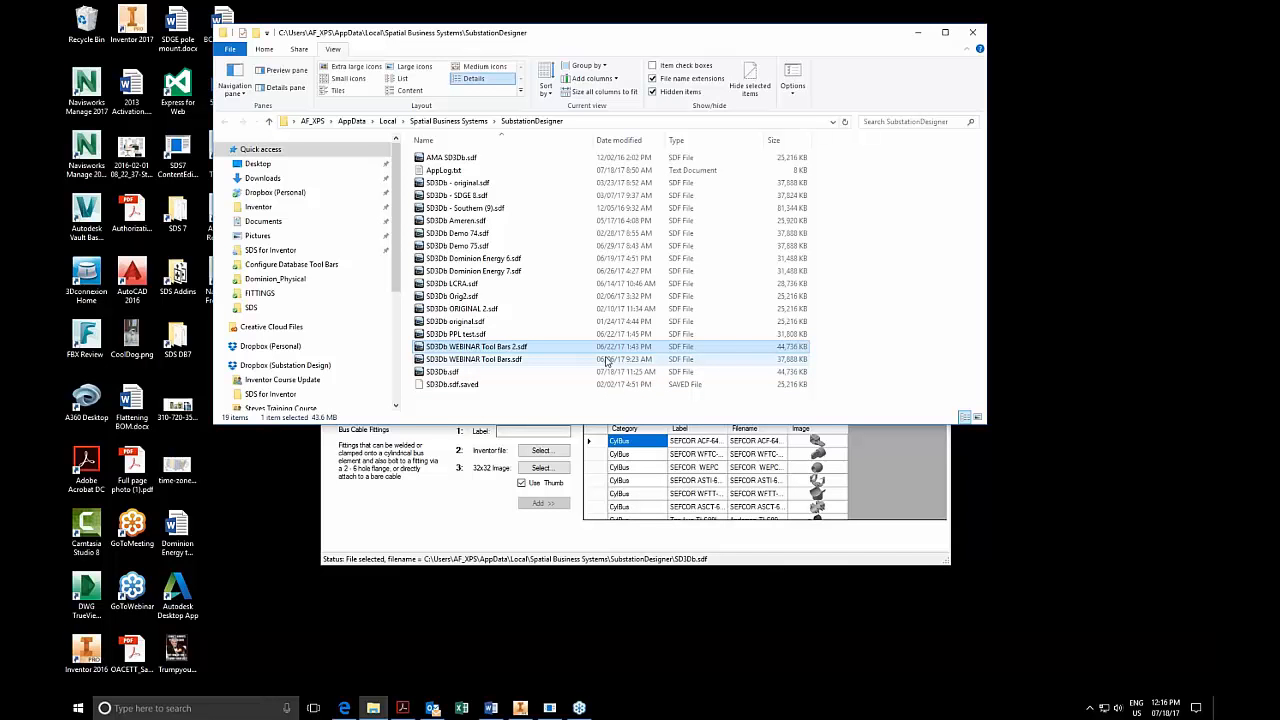
click(578, 121)
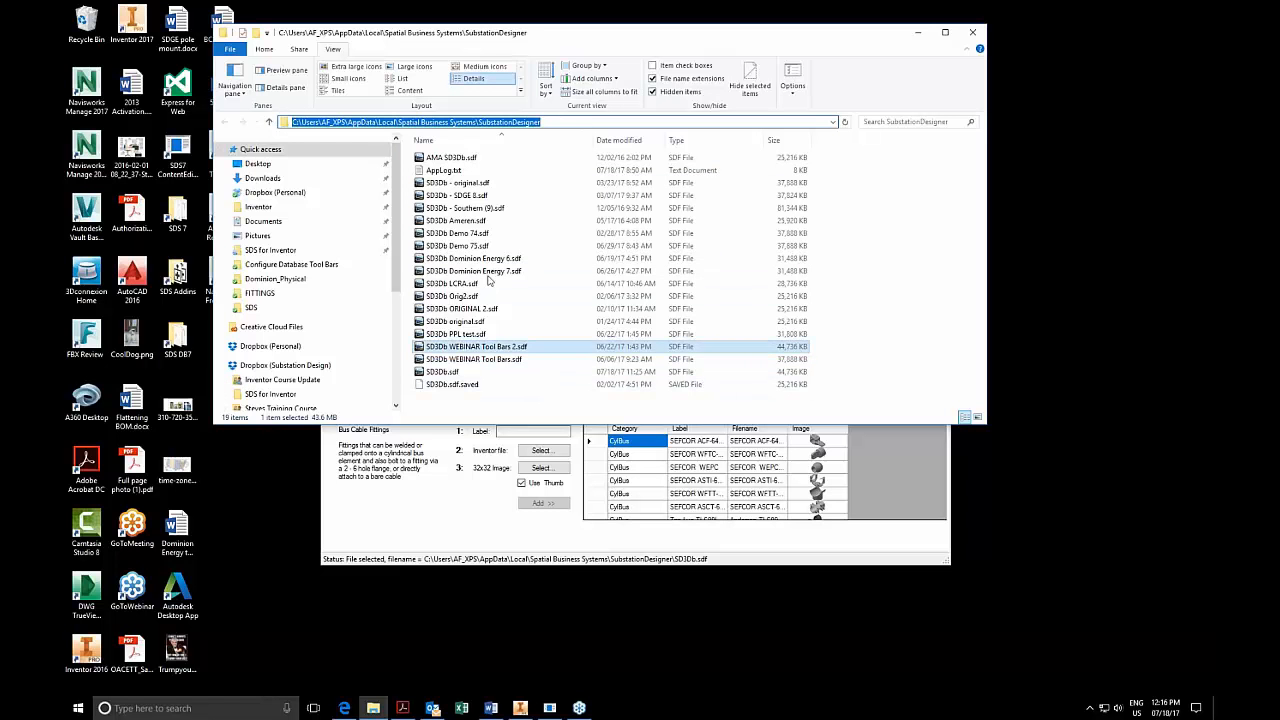
Move the SubstationDesigner folder window aside and bring the Substation Designer Content Editor's cable fittings to the front.
click(432, 535)
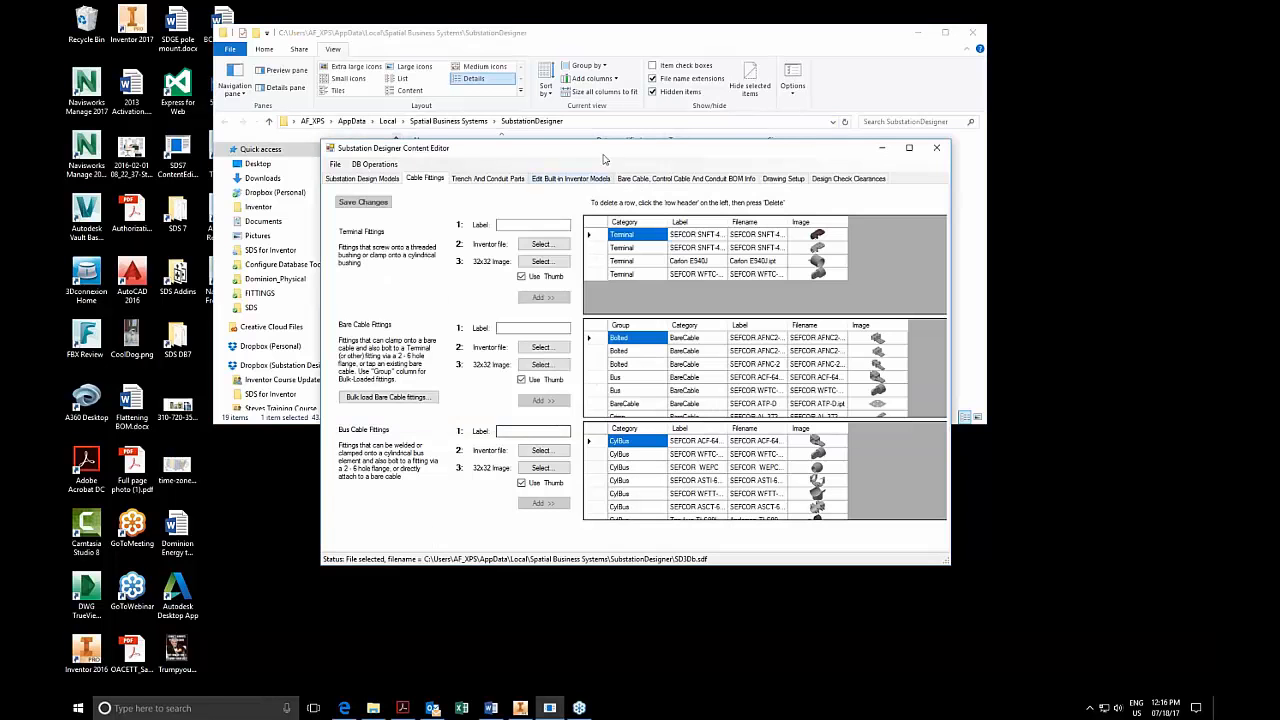
drag(672, 36, 768, 42)
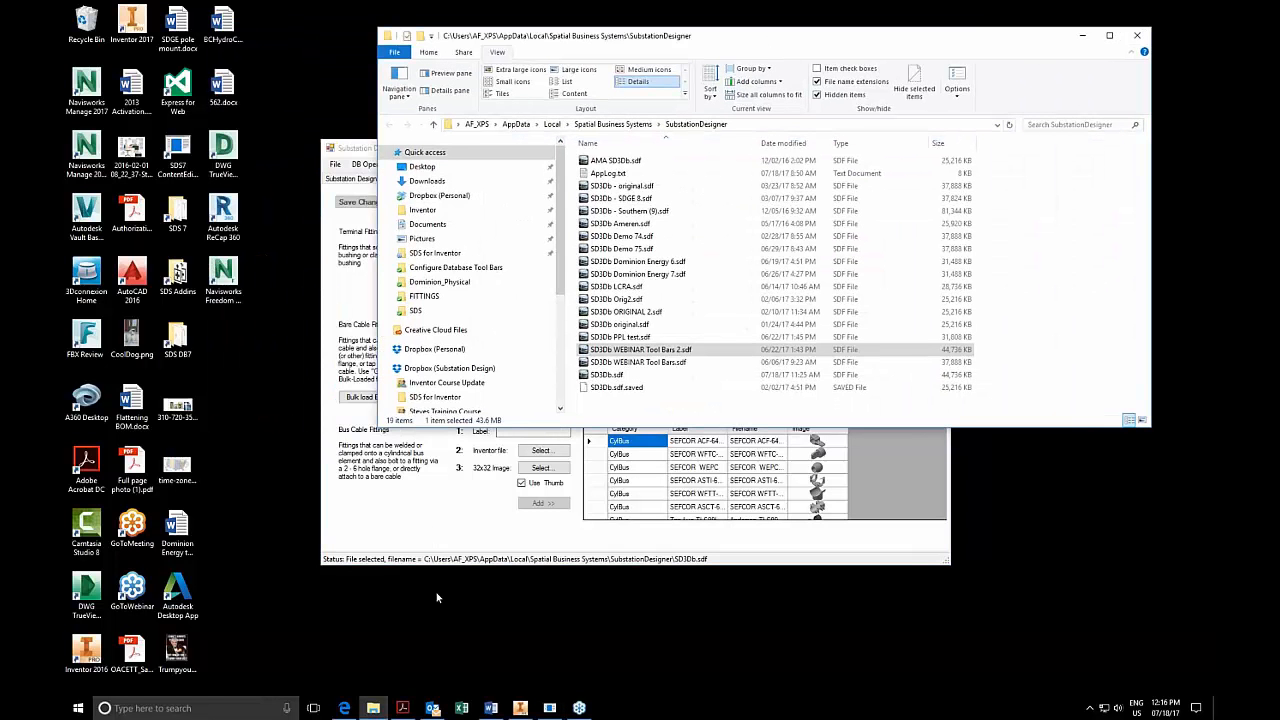
click(458, 480)
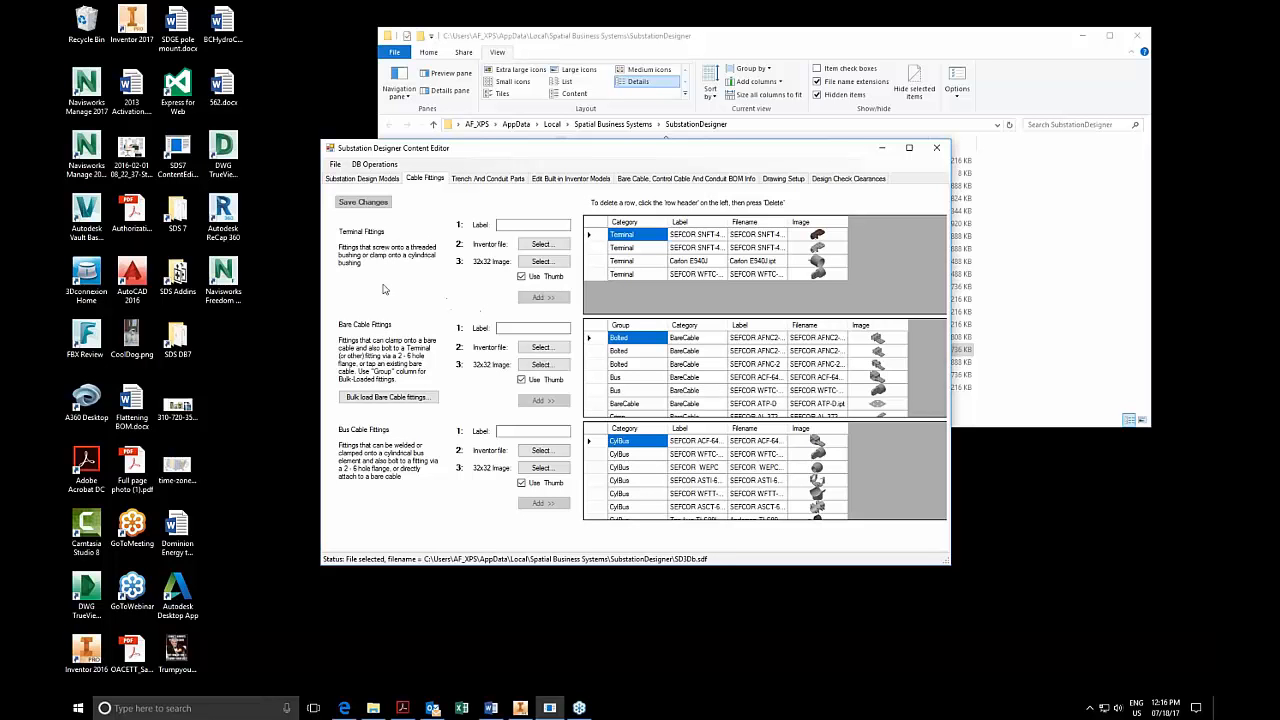
click(185, 155)
click(549, 350)
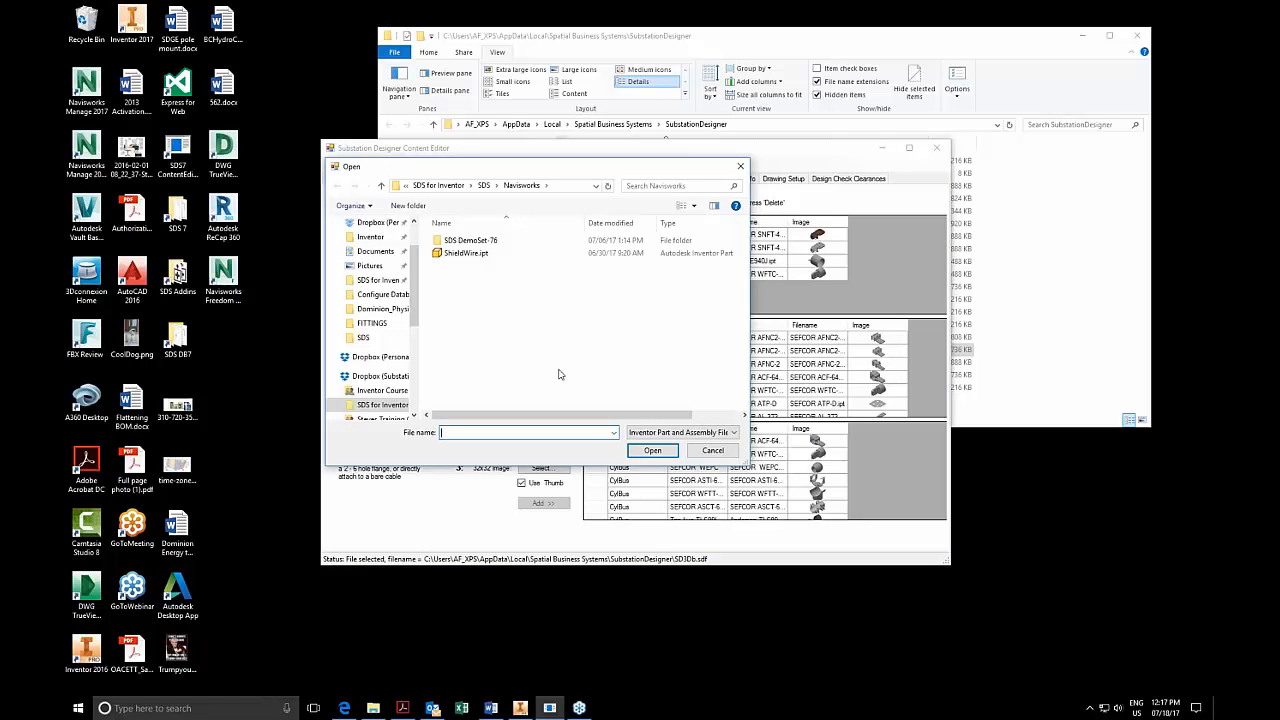
click(433, 708)
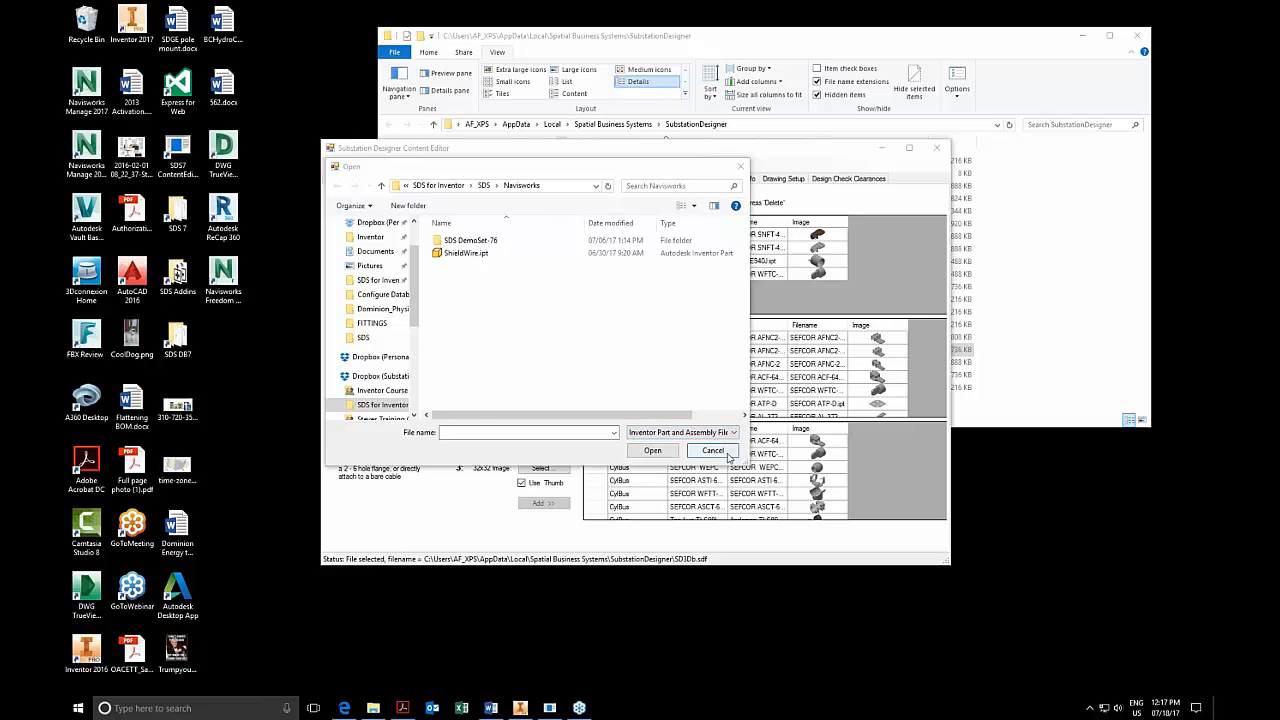
click(713, 451)
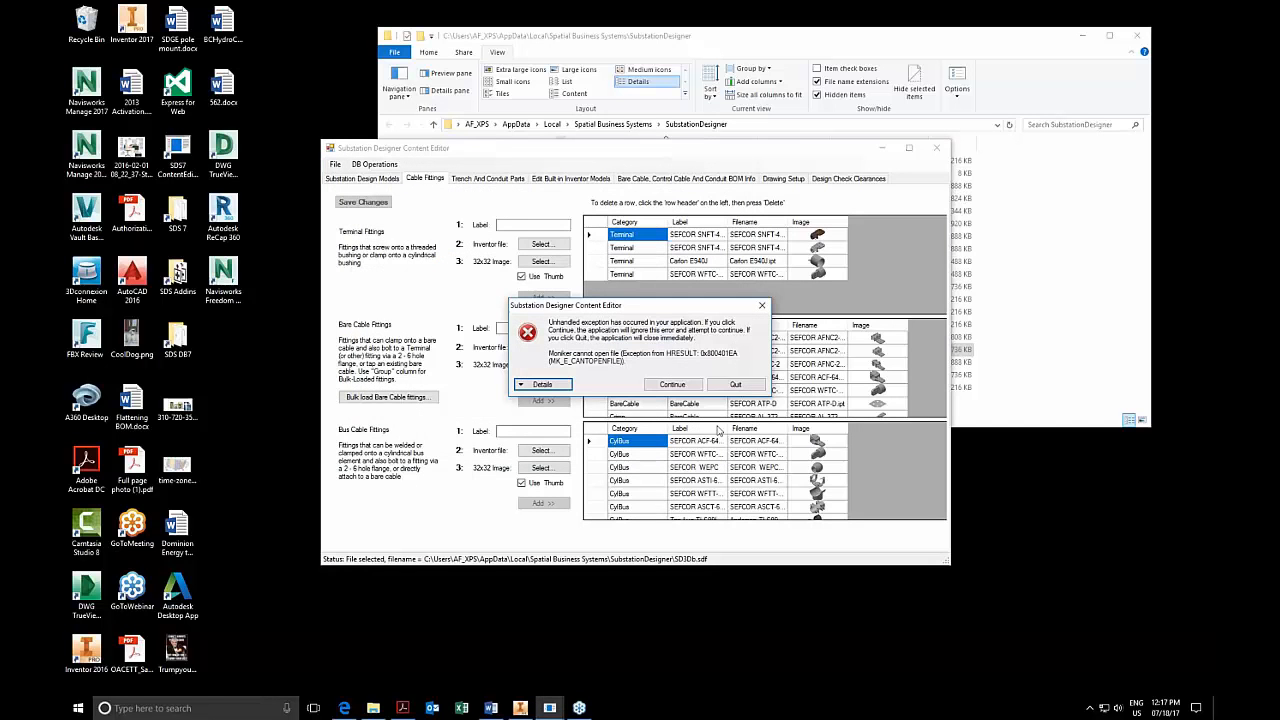
click(738, 394)
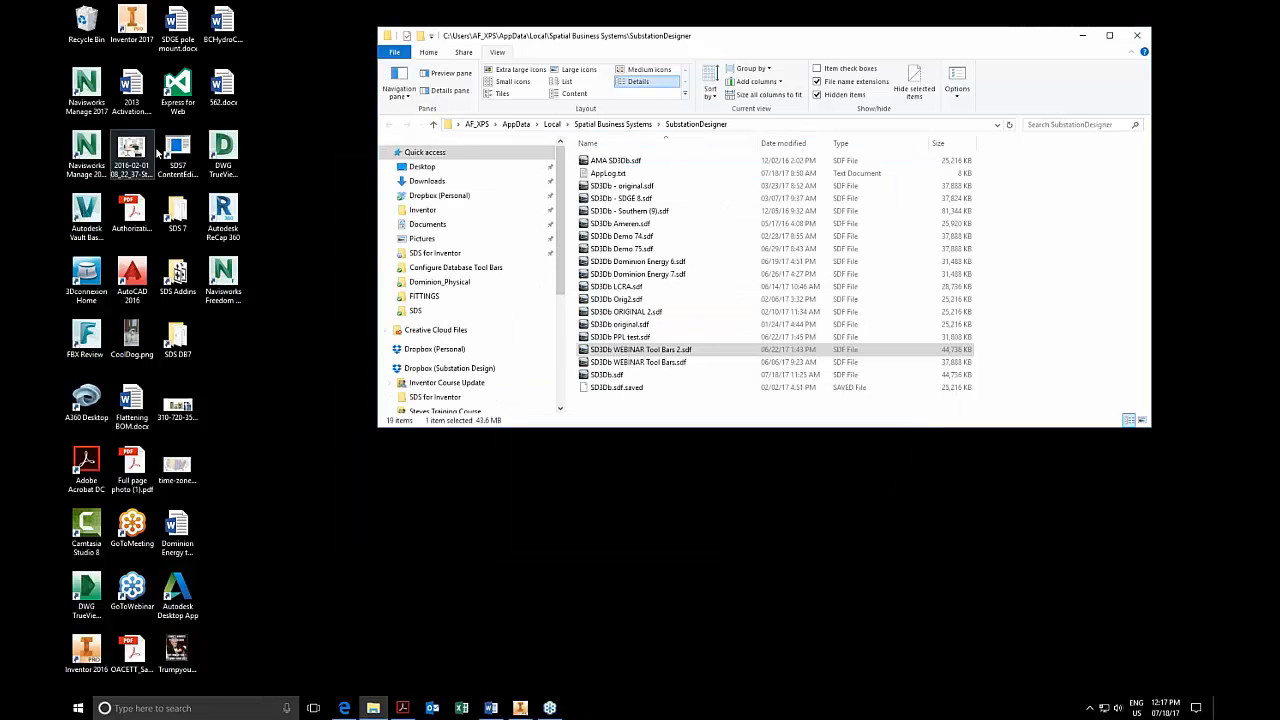
Relaunch the Substation Designer Content Editor, show its cable fittings and reposition its window over the folder window.
double_click(178, 158)
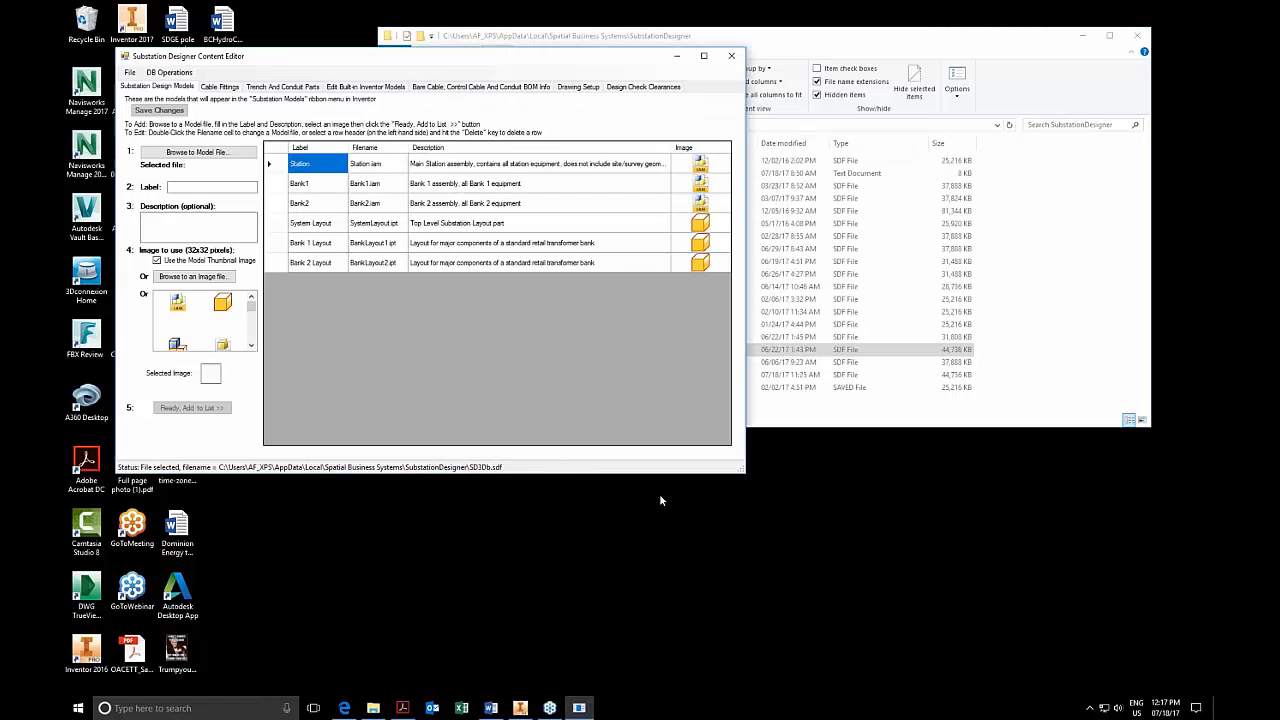
click(228, 87)
drag(292, 58, 477, 98)
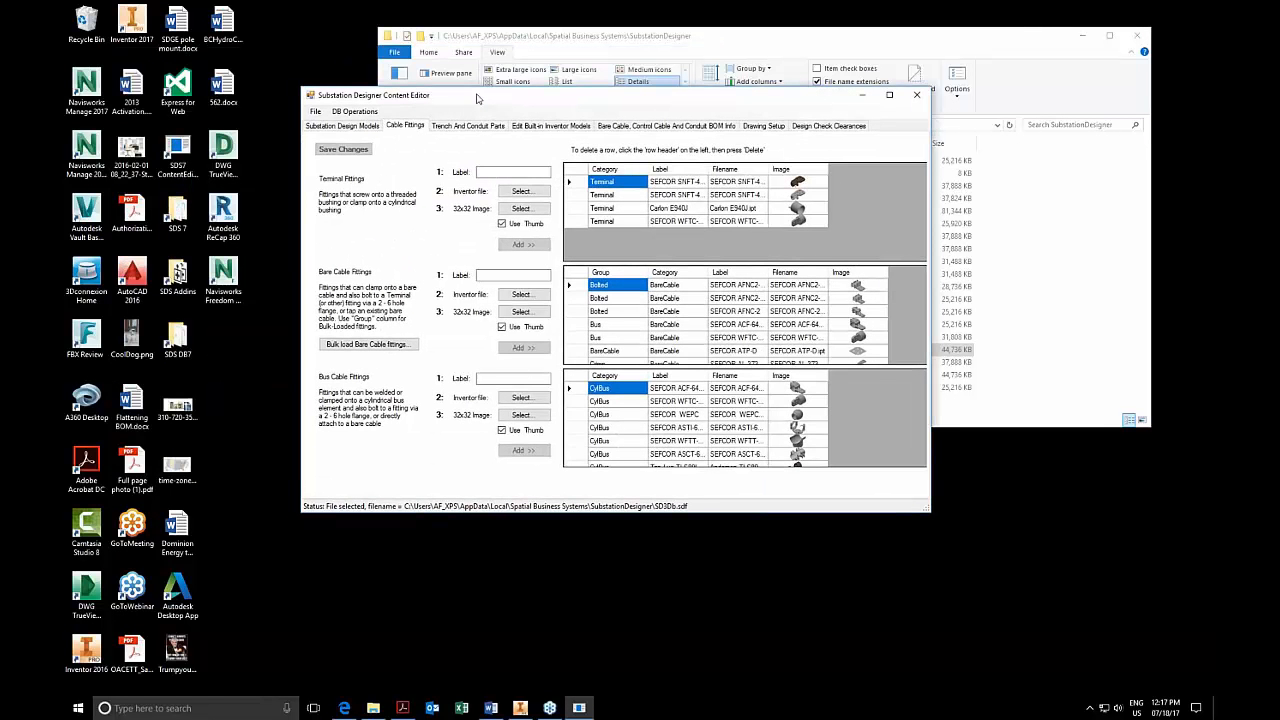
Show the trench and conduit parts, select the Coupling 2 in conduit entry and enlarge the editor window.
click(490, 125)
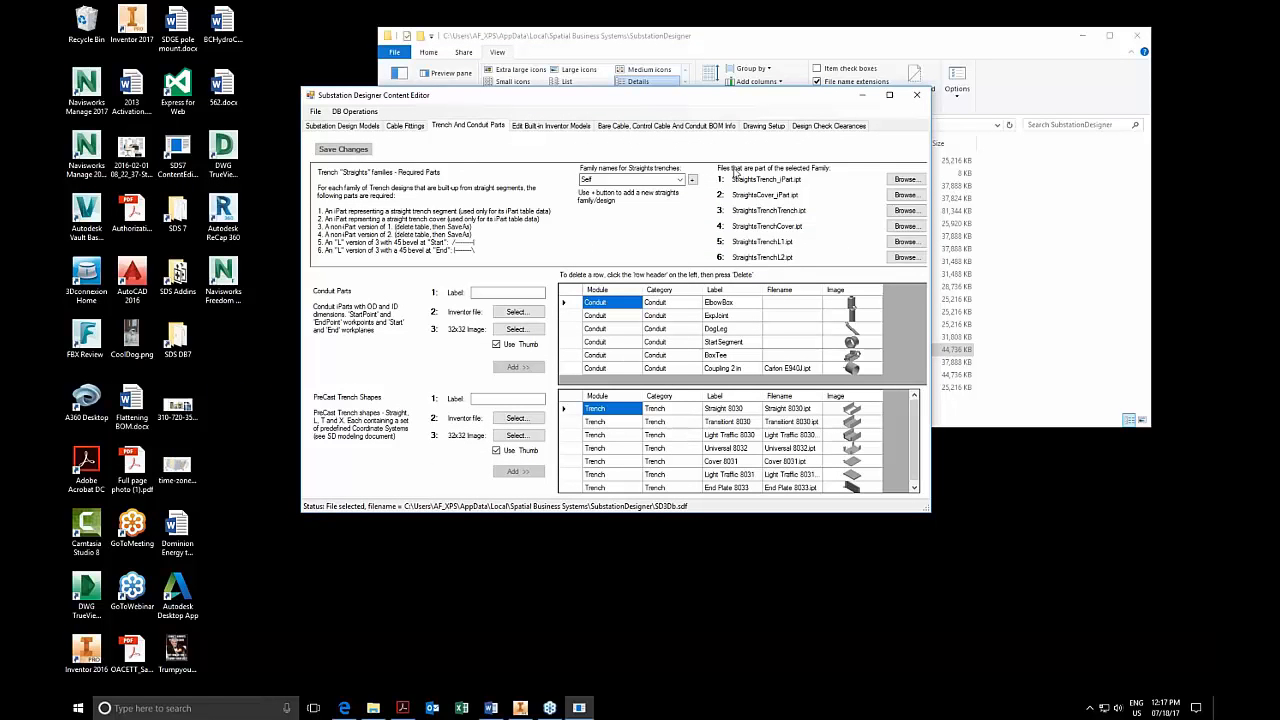
click(574, 369)
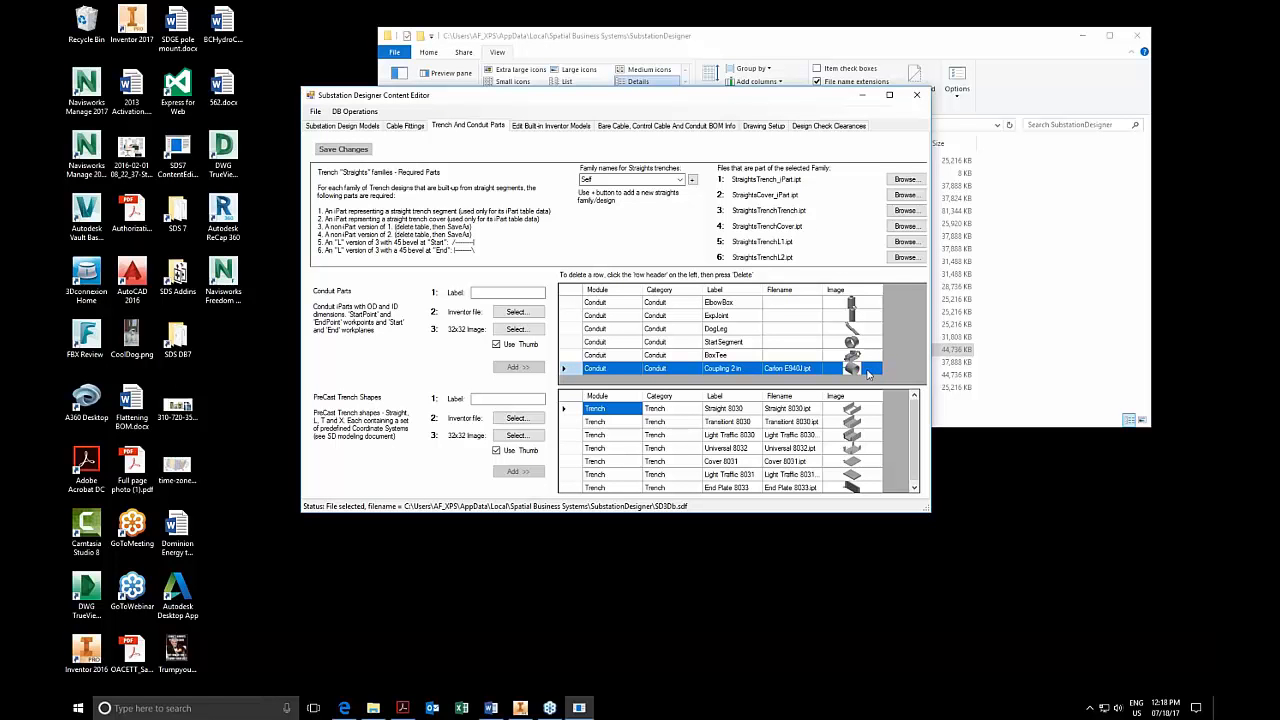
drag(928, 510, 960, 580)
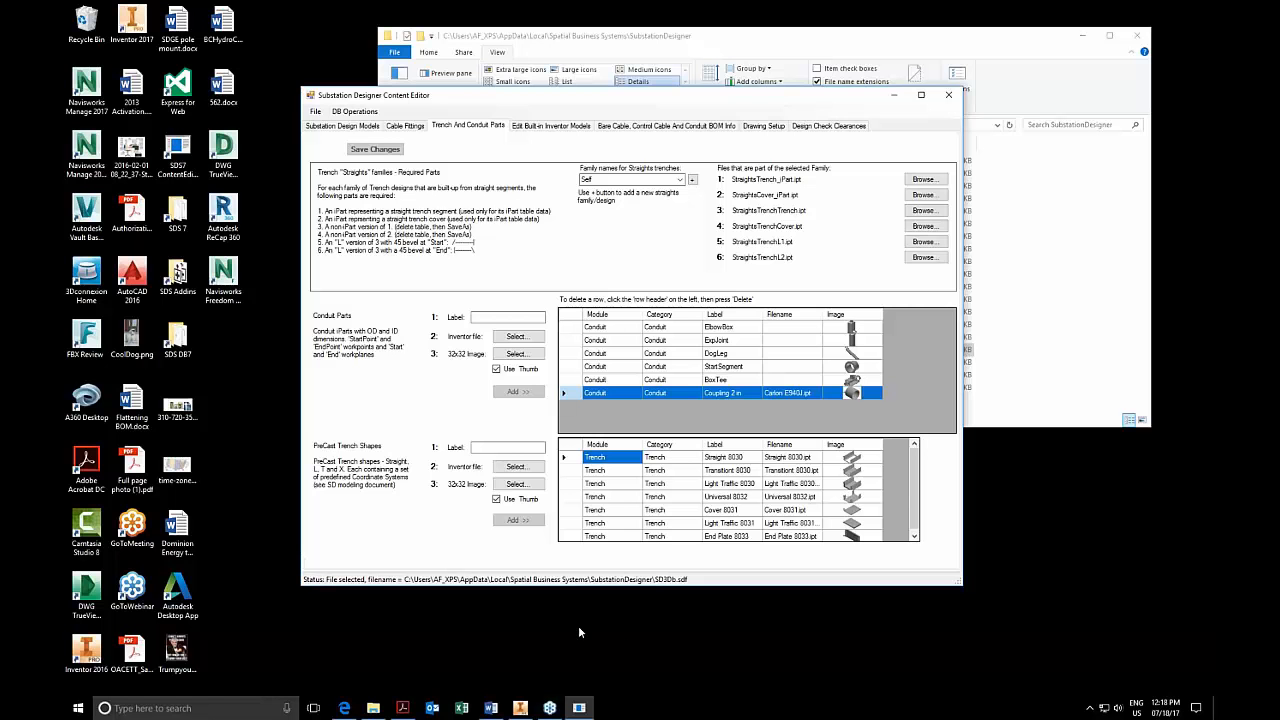
Switch to SDS Part Automation Requirements.pdf in Acrobat, review its bus, cable and tap fitting work geometry from the first page, and minimize it.
click(402, 708)
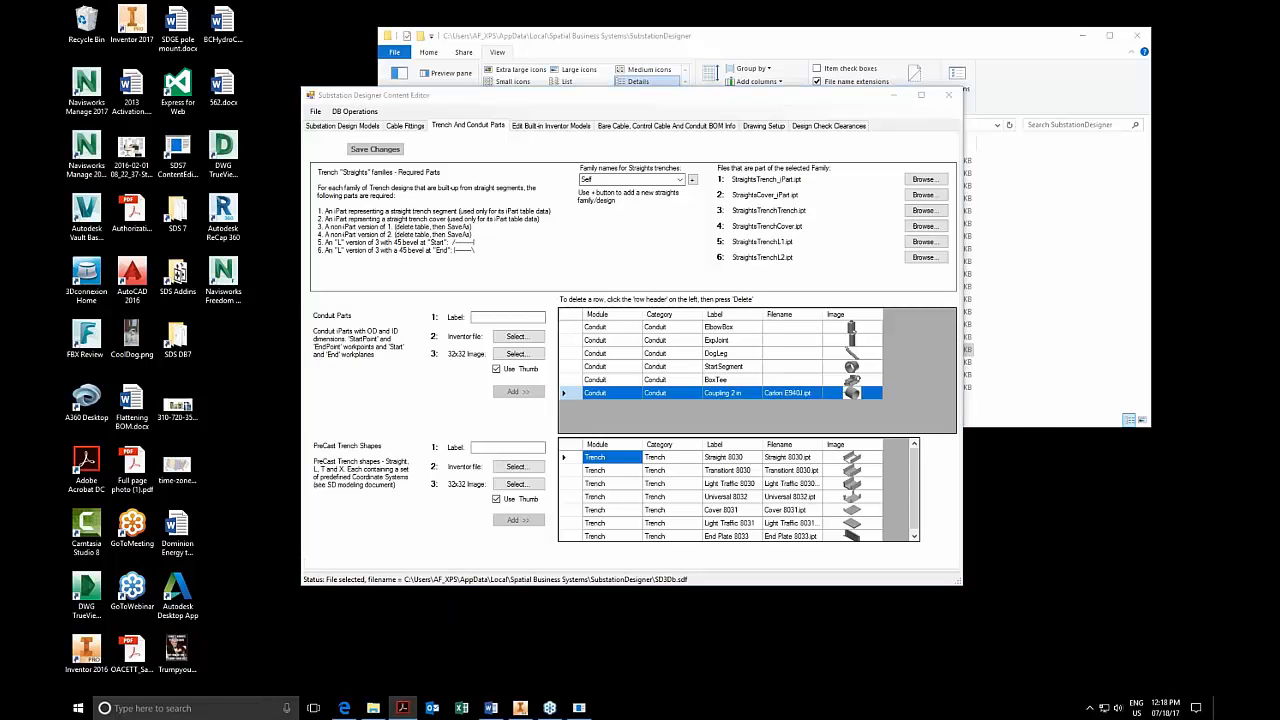
key(Home)
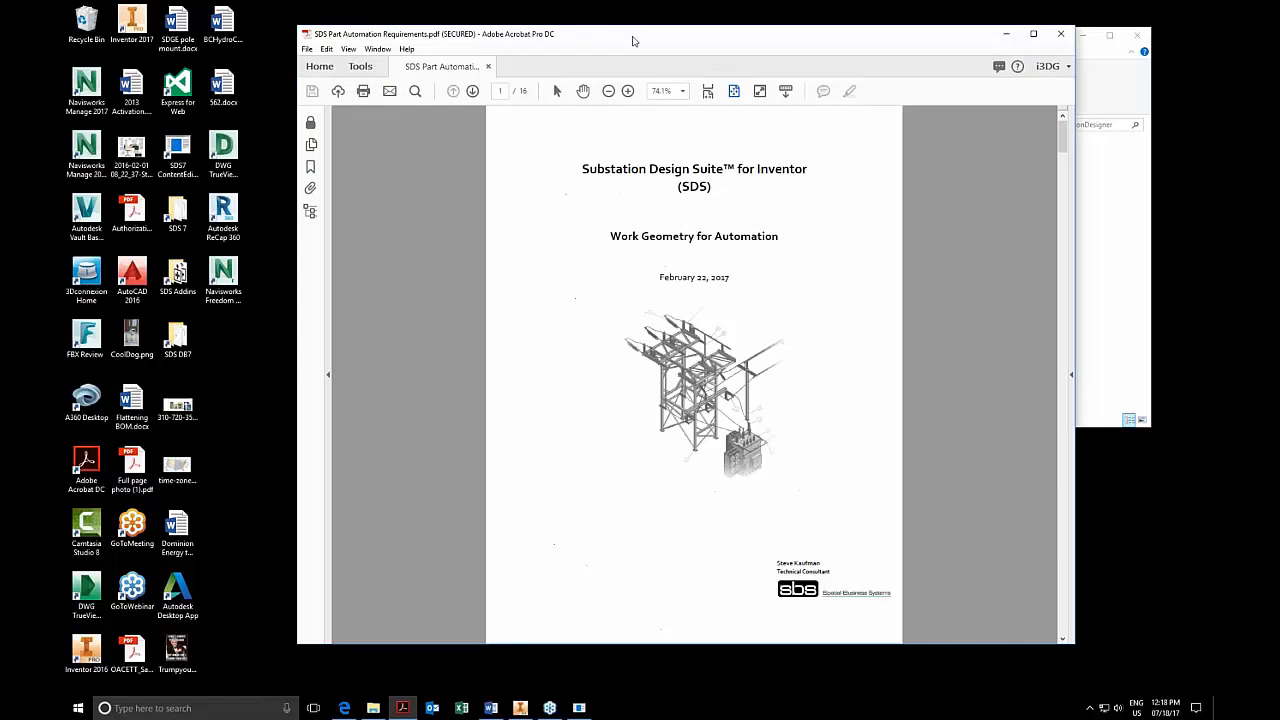
scroll(651, 229, down, 4)
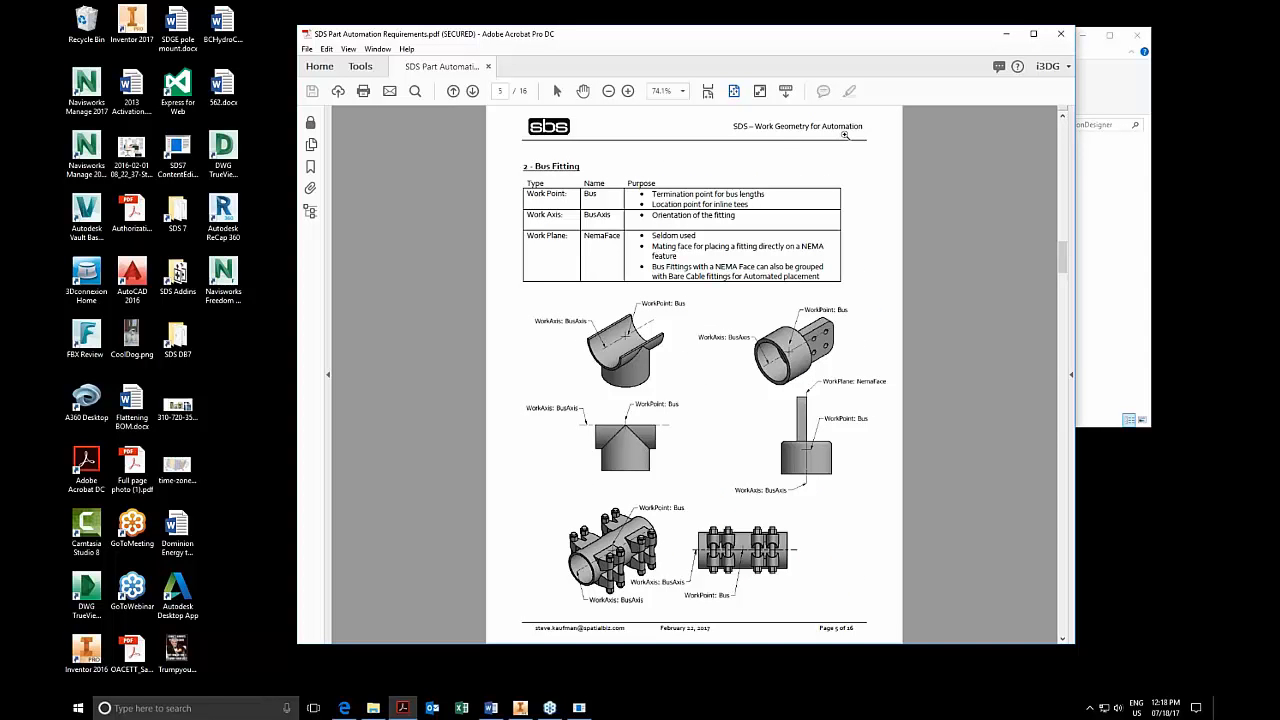
scroll(735, 321, down, 3)
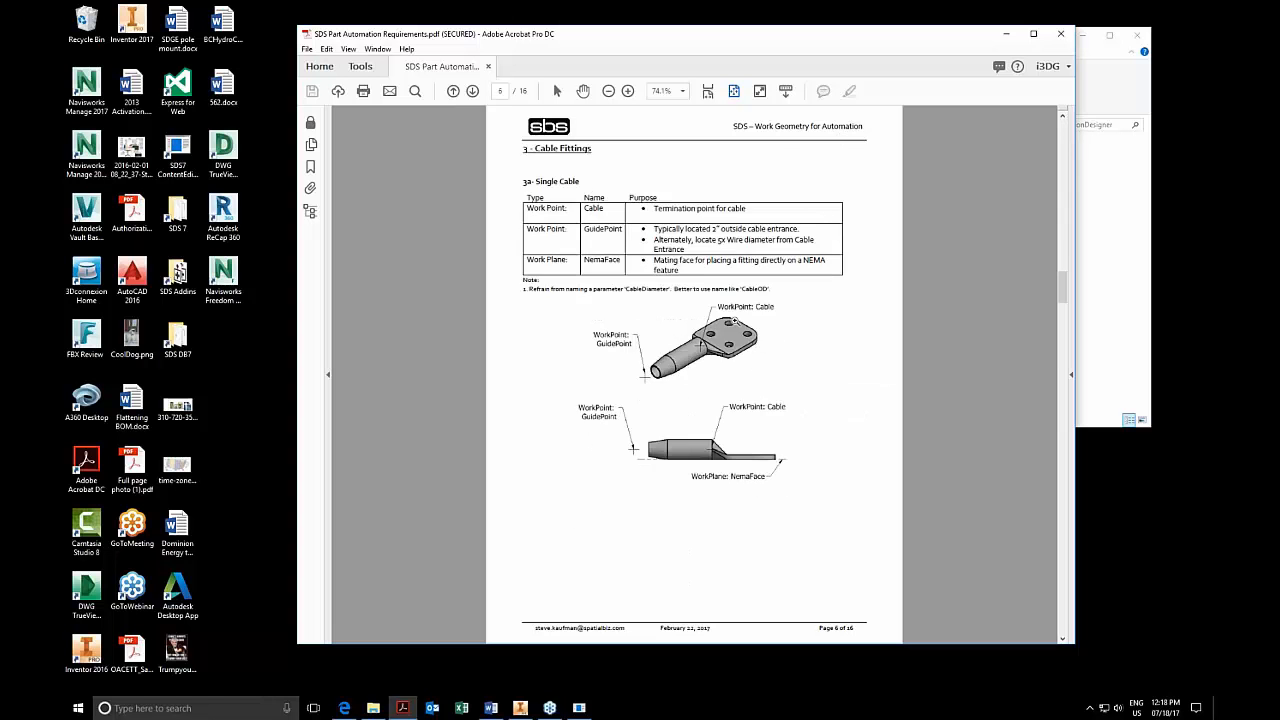
scroll(735, 321, down, 1)
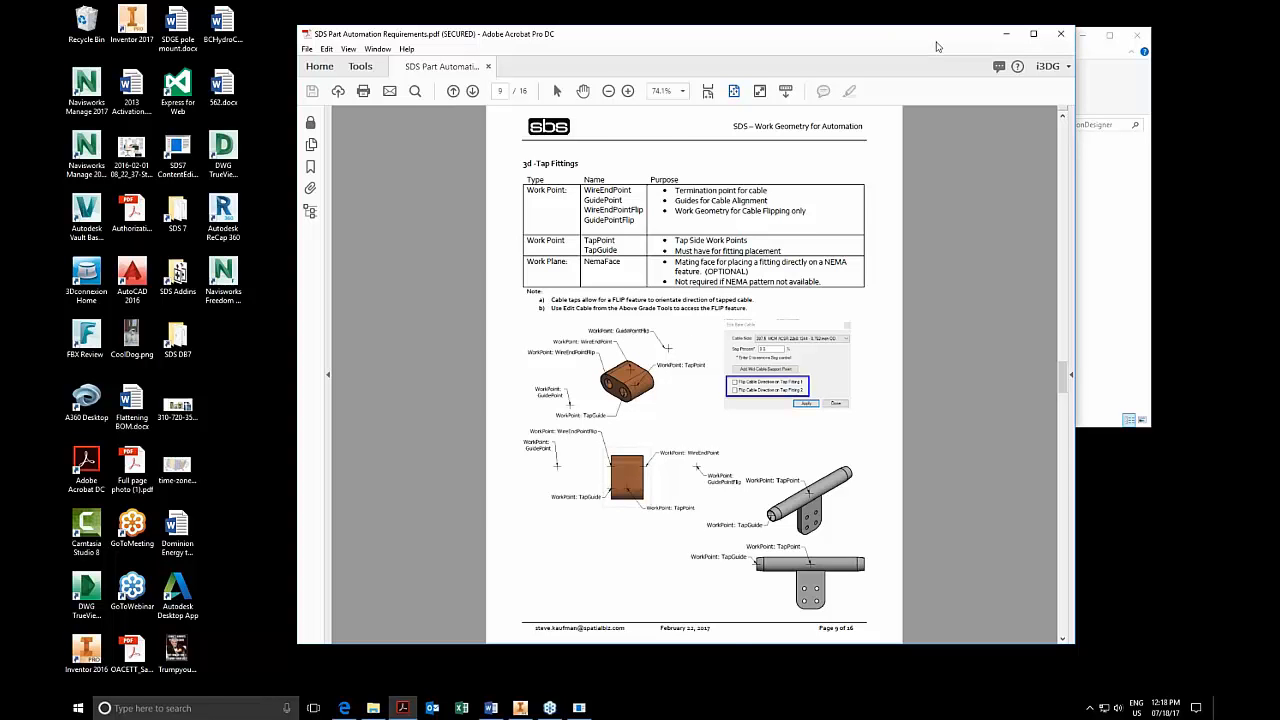
click(1006, 34)
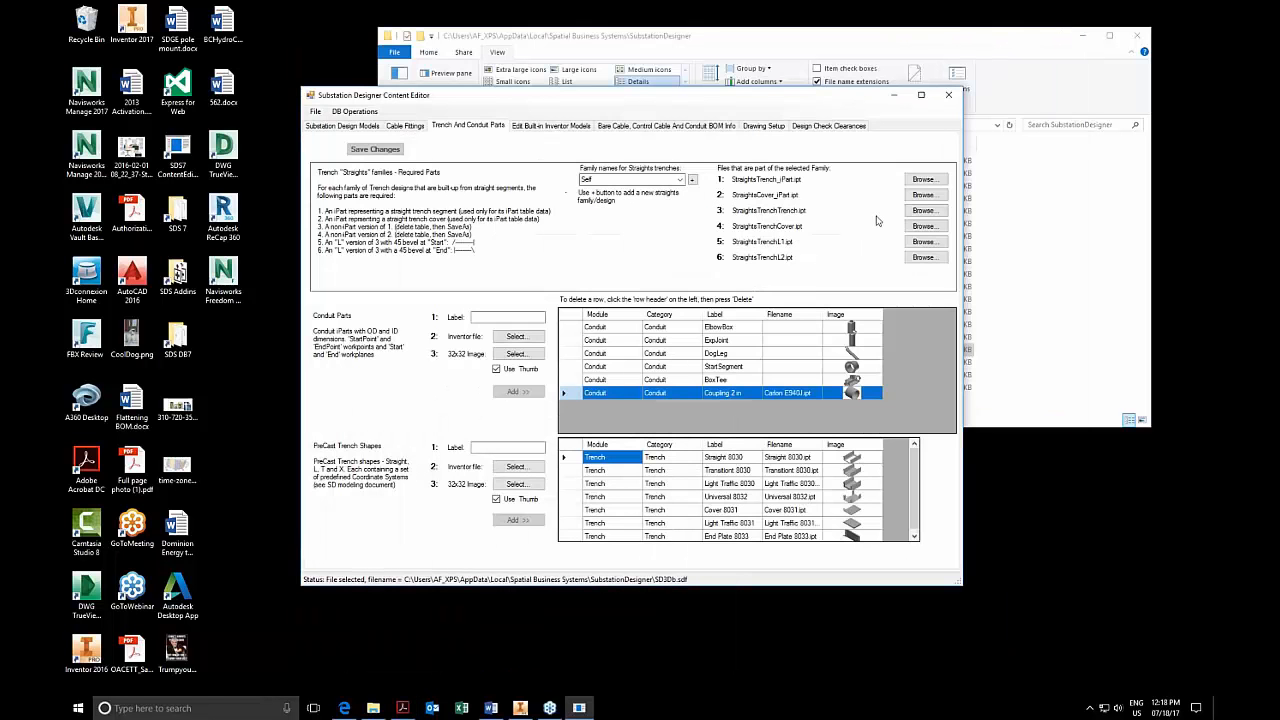
Show the content editor's cable fittings, then switch to Inventor's SD_TrainingAssembly and bring the TextImage:1 component into close view.
click(396, 127)
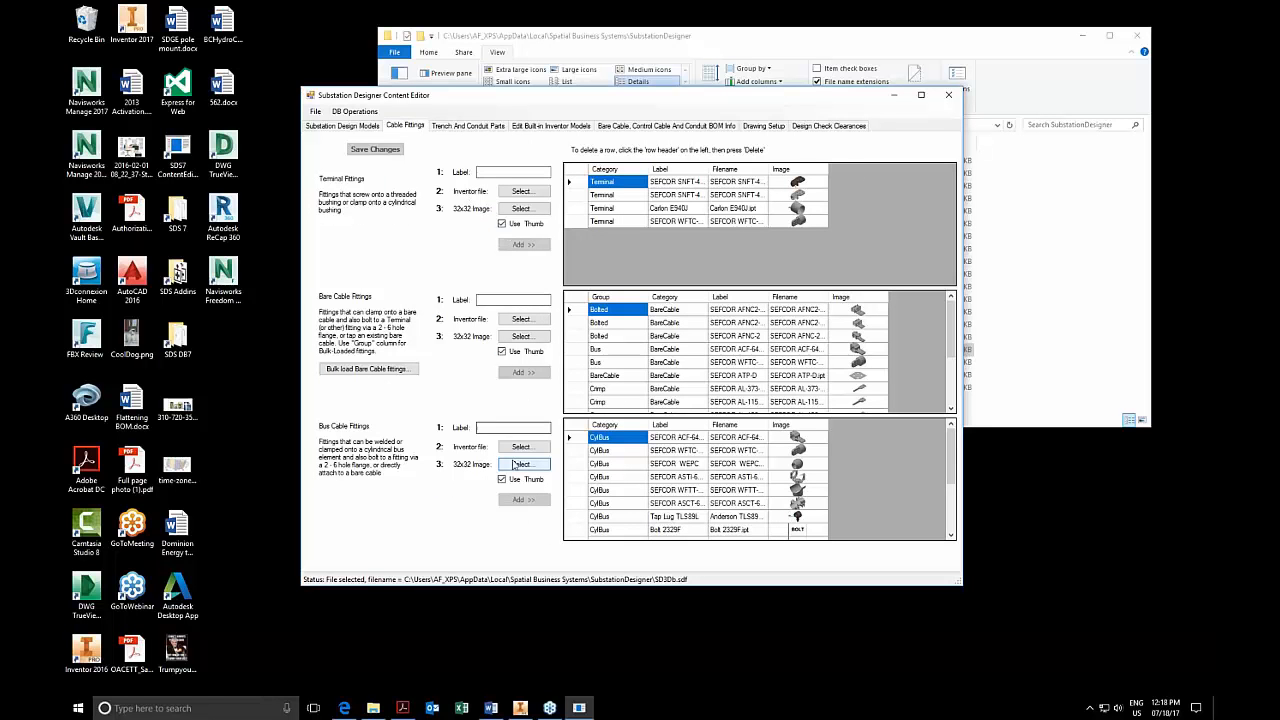
click(520, 707)
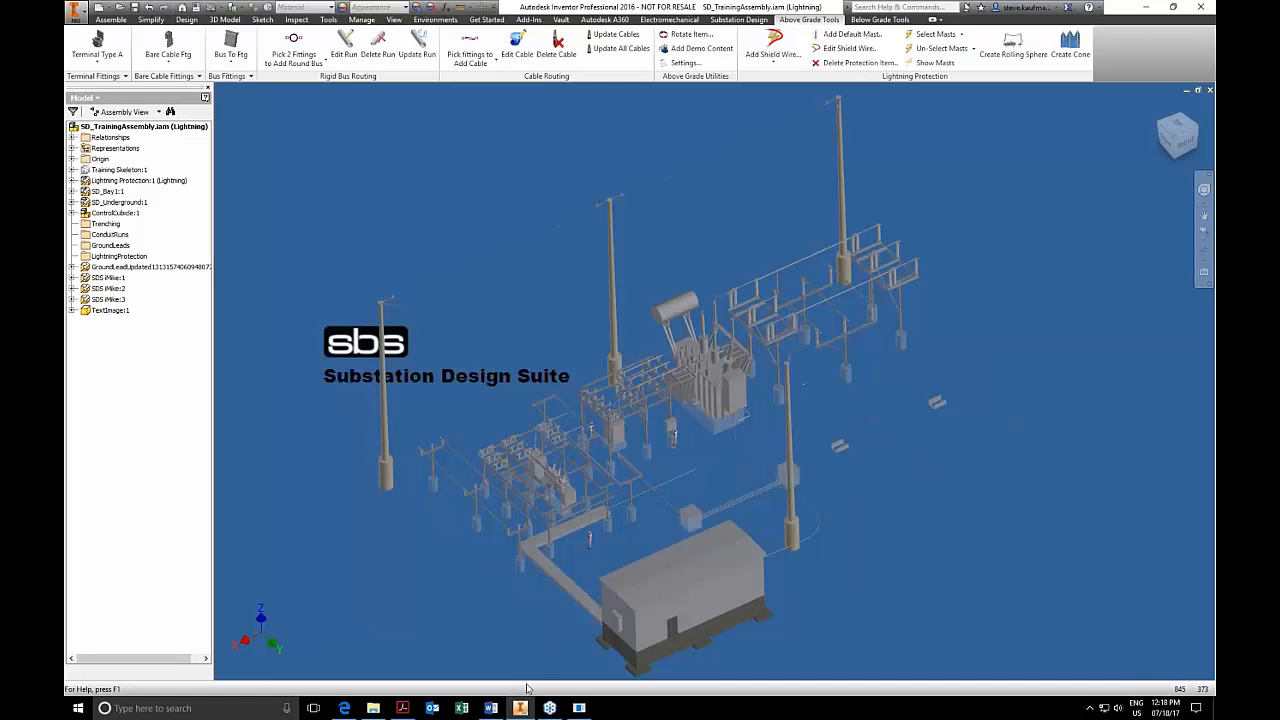
right_click(100, 311)
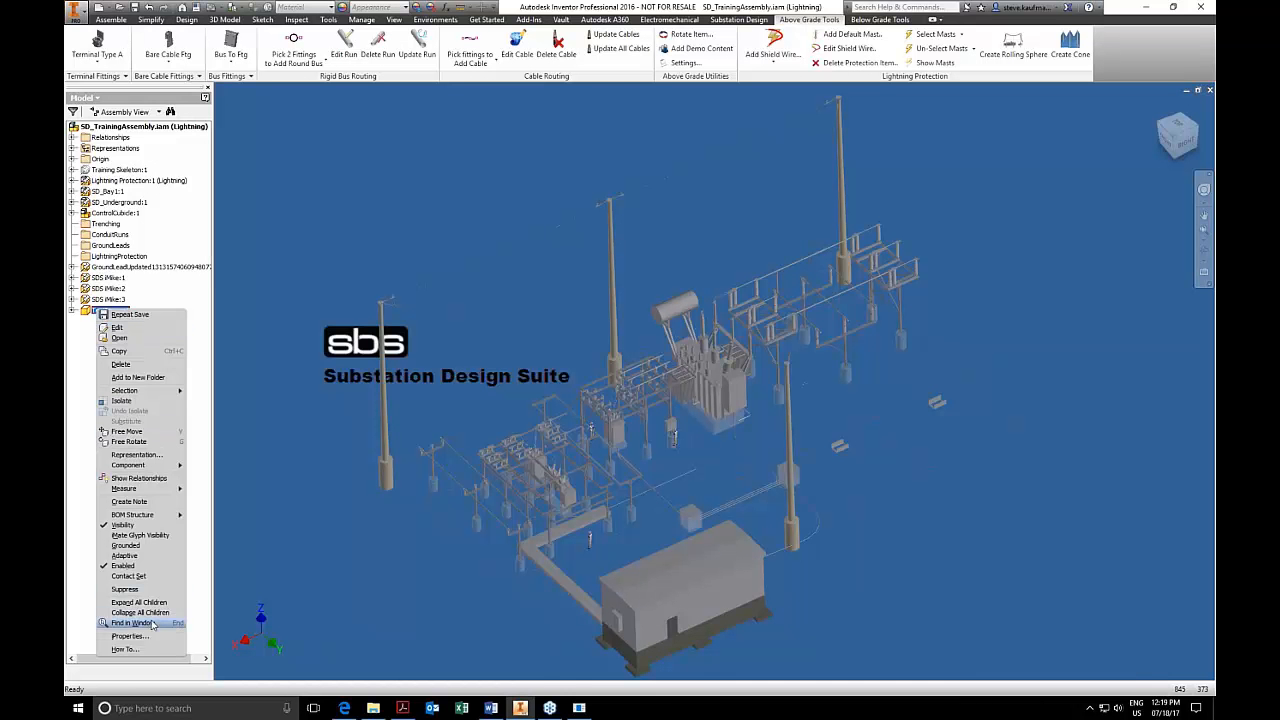
click(133, 623)
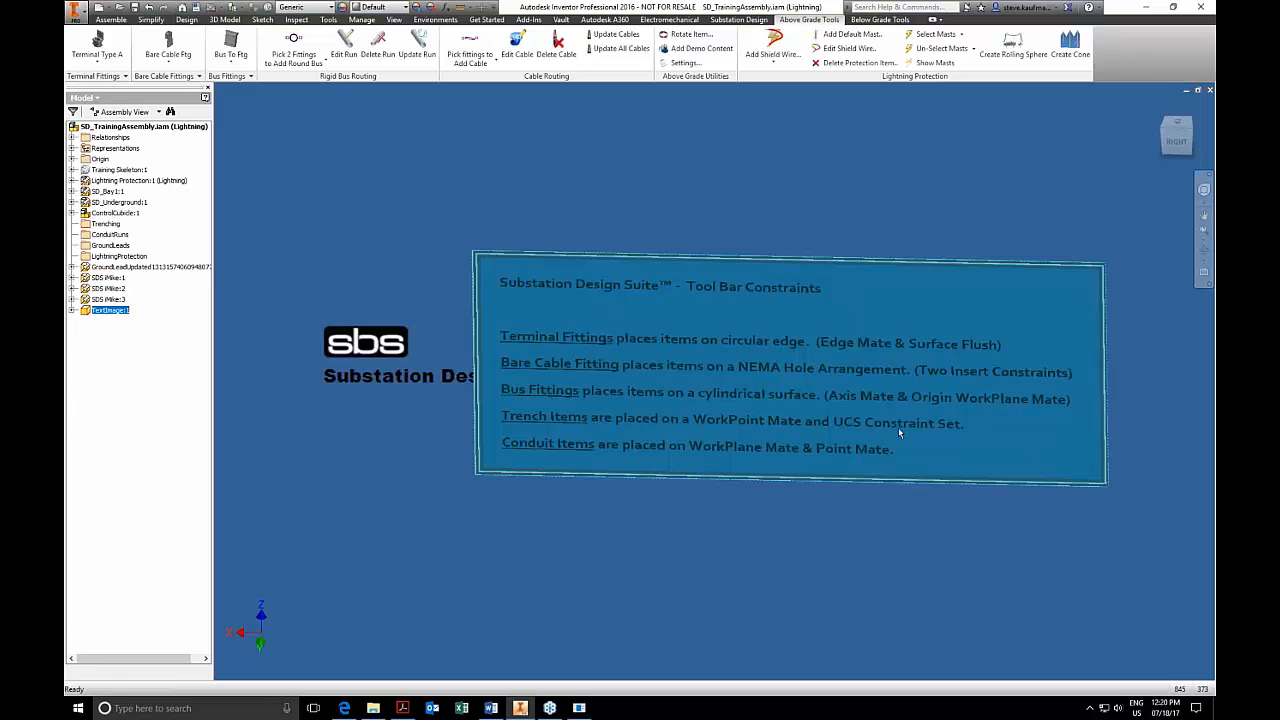
Open the Place Constraint dialog, view its Constraint Set options, and cancel without constraining anything.
click(111, 19)
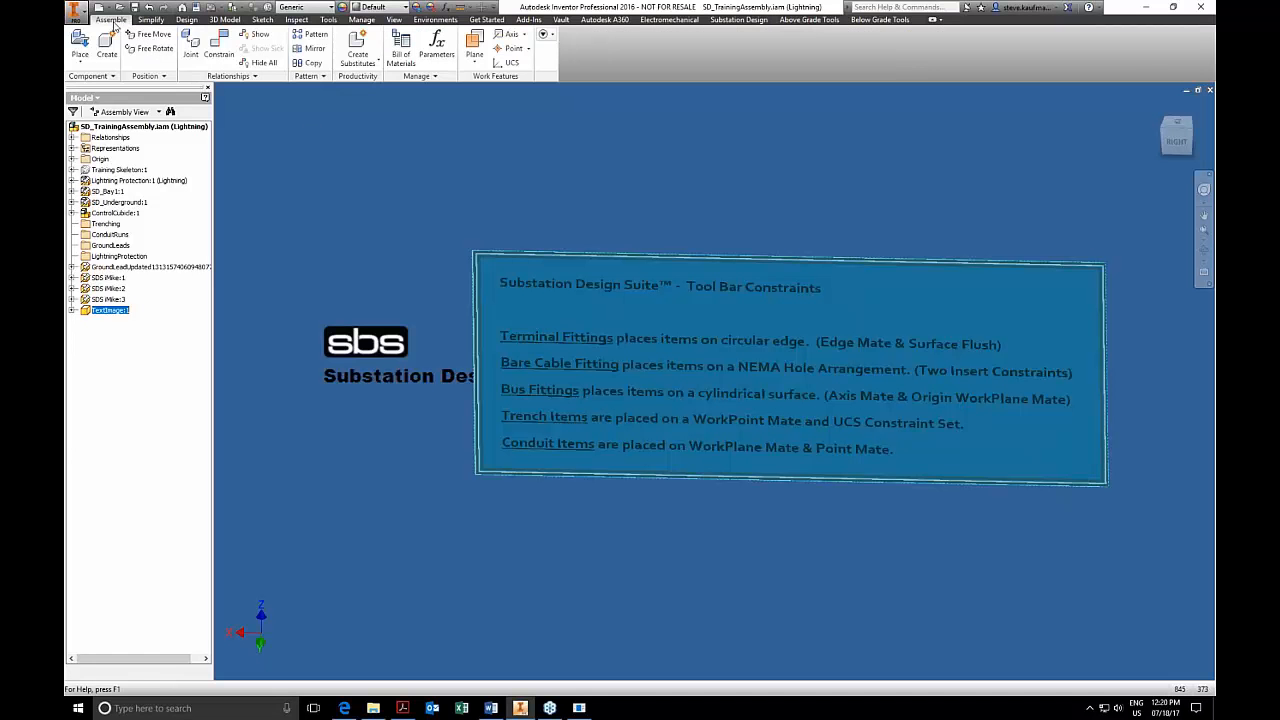
click(215, 55)
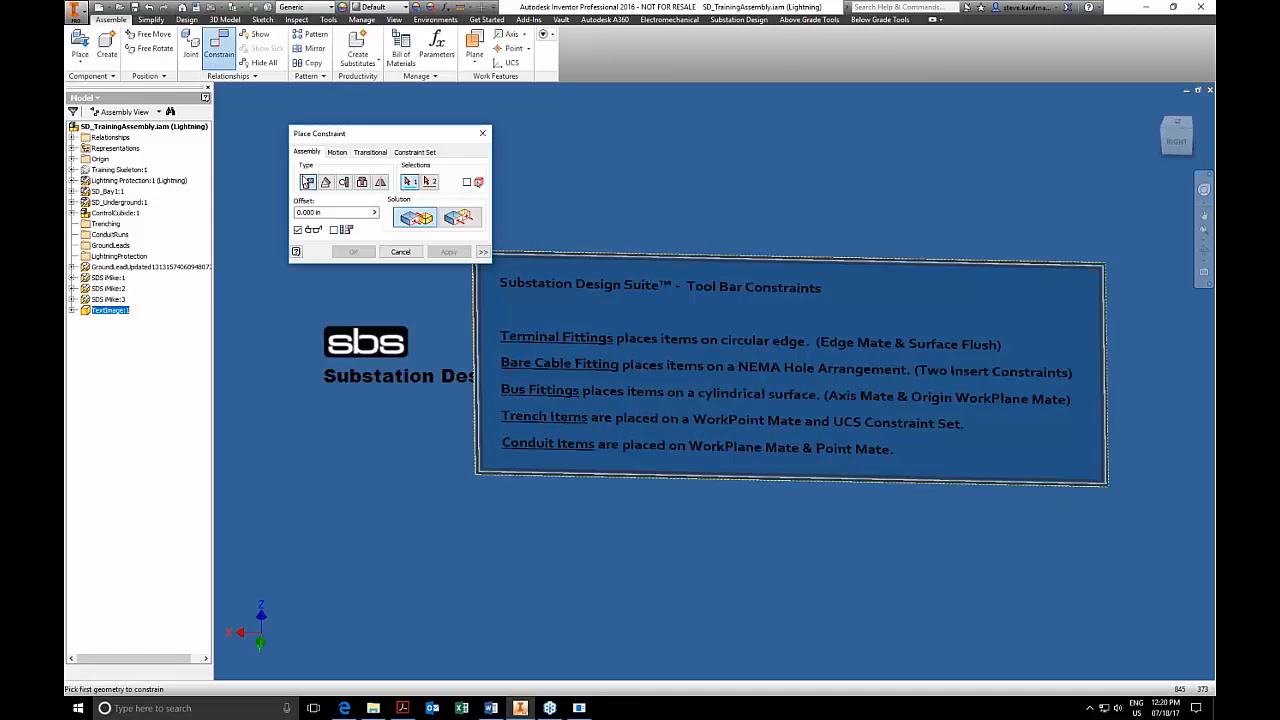
click(414, 152)
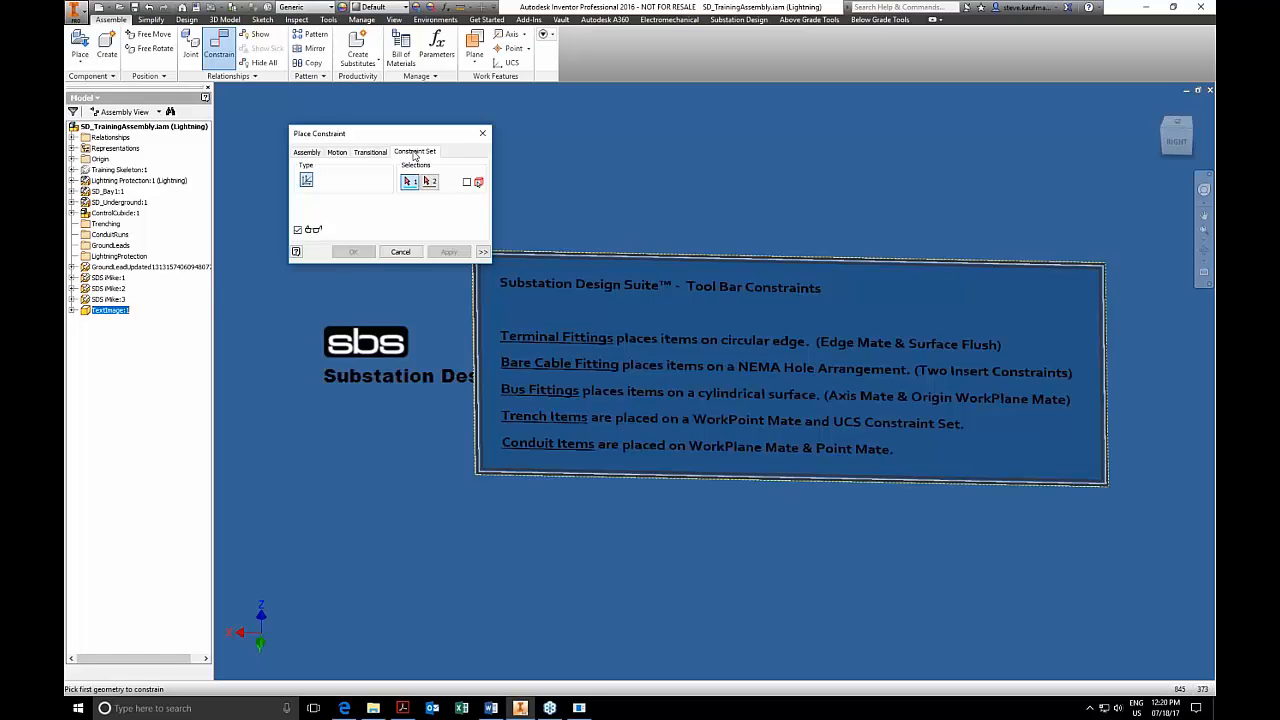
click(400, 251)
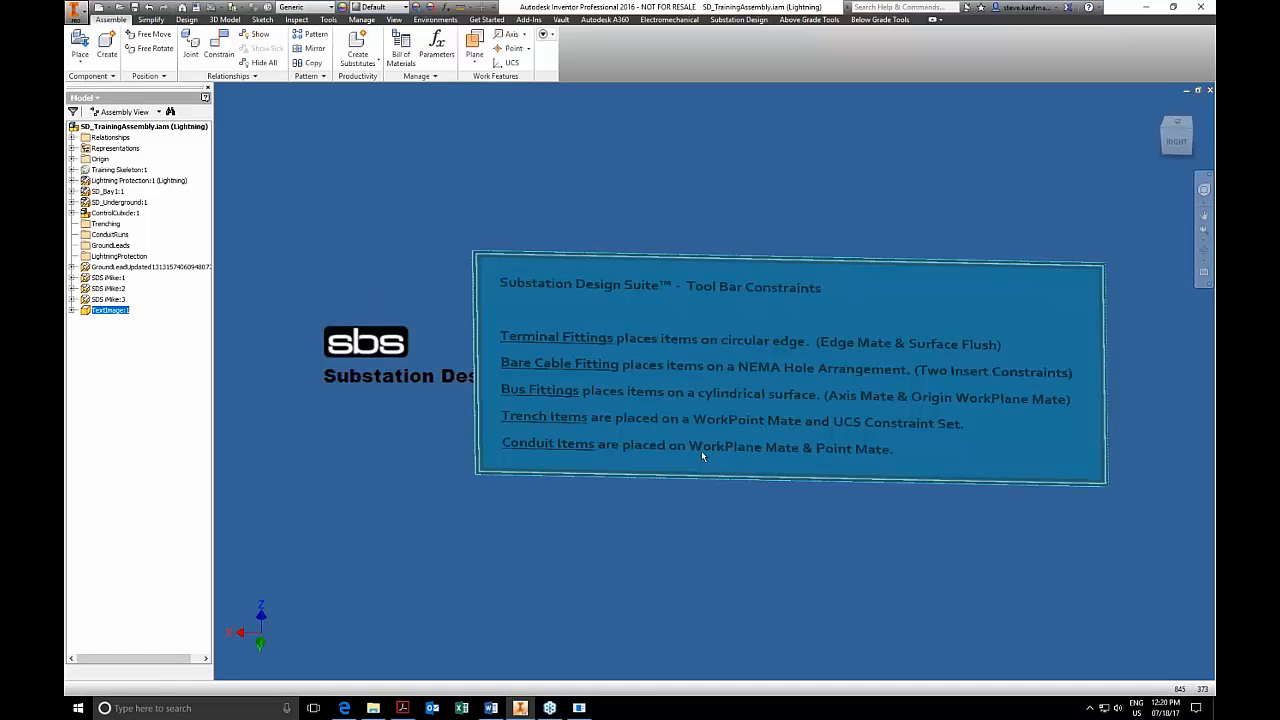
Switch to SDS Part Automation Requirements.pdf in Acrobat, review the trench, conduit, terminal lug, cable spacer and multi-cable pages, and minimize it.
click(411, 710)
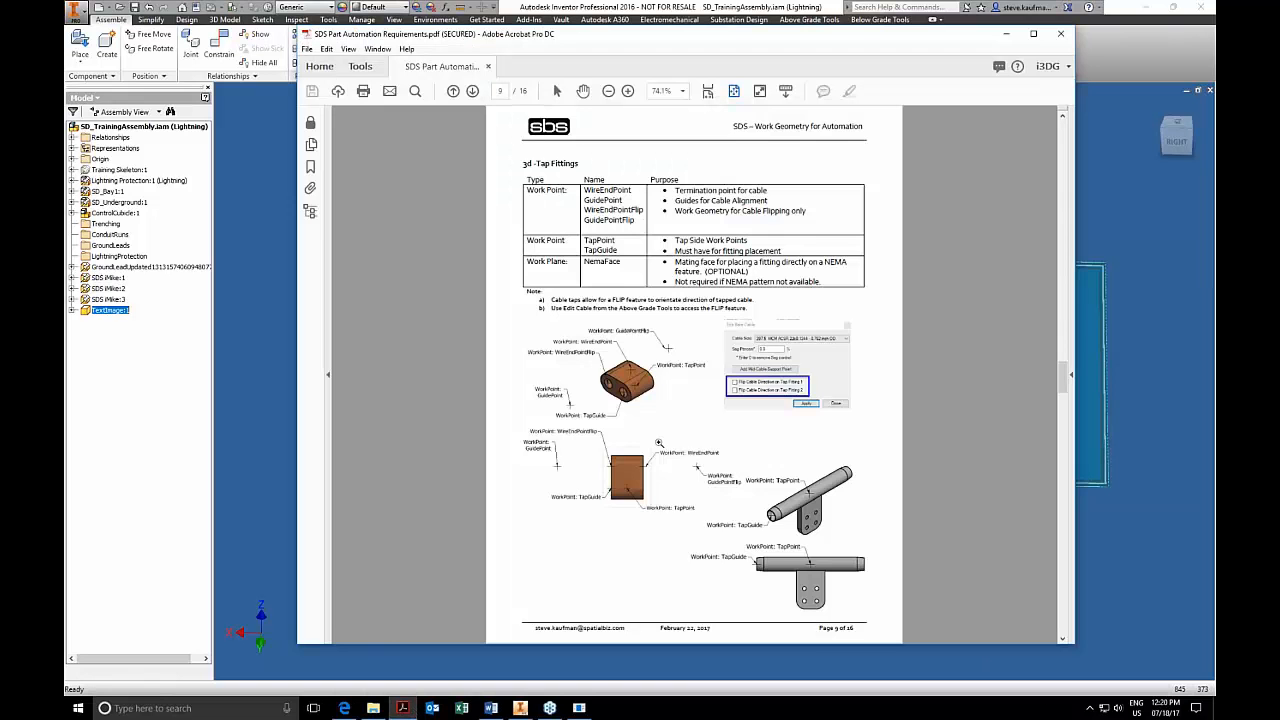
scroll(658, 442, down, 6)
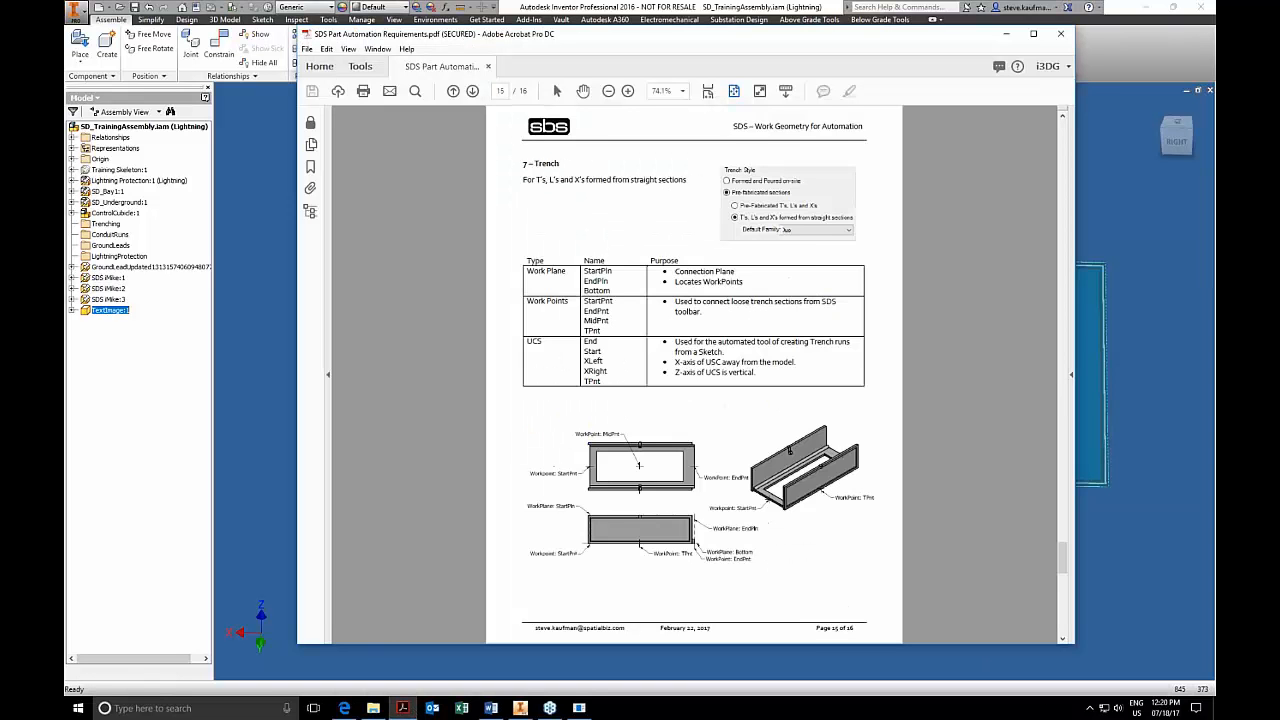
scroll(639, 465, down, 2)
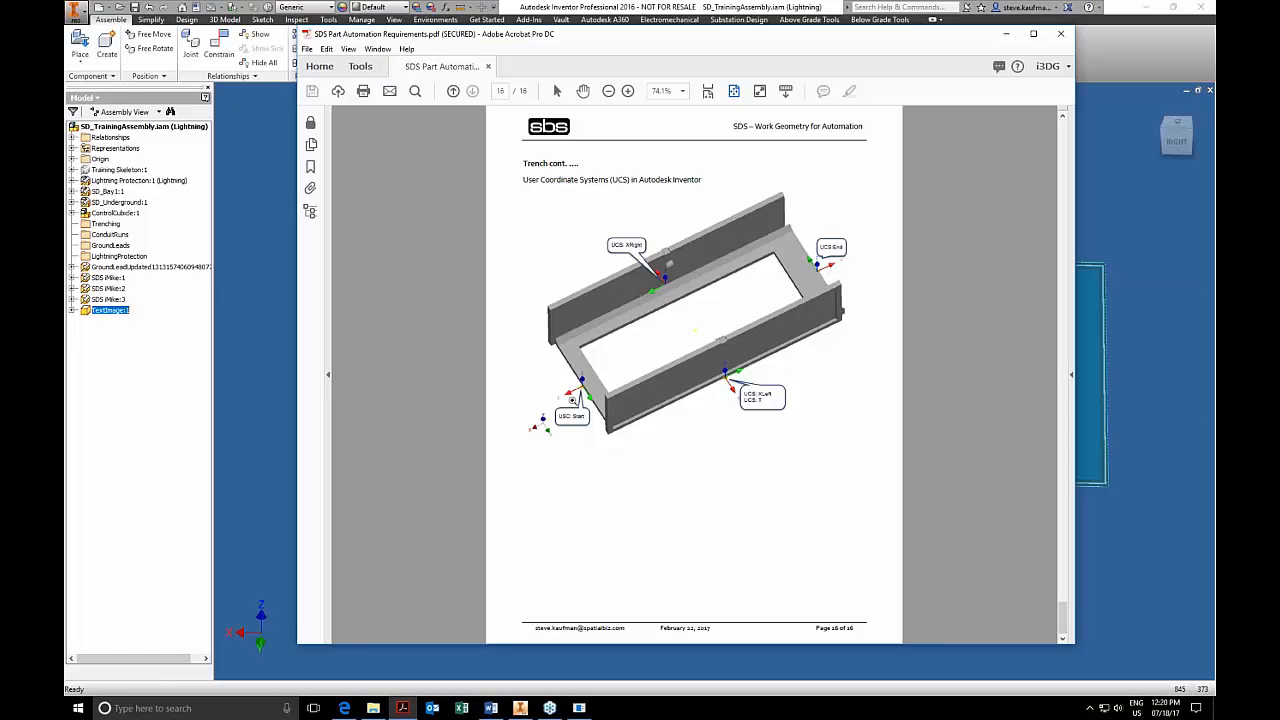
scroll(597, 381, up, 10)
scroll(597, 381, up, 3)
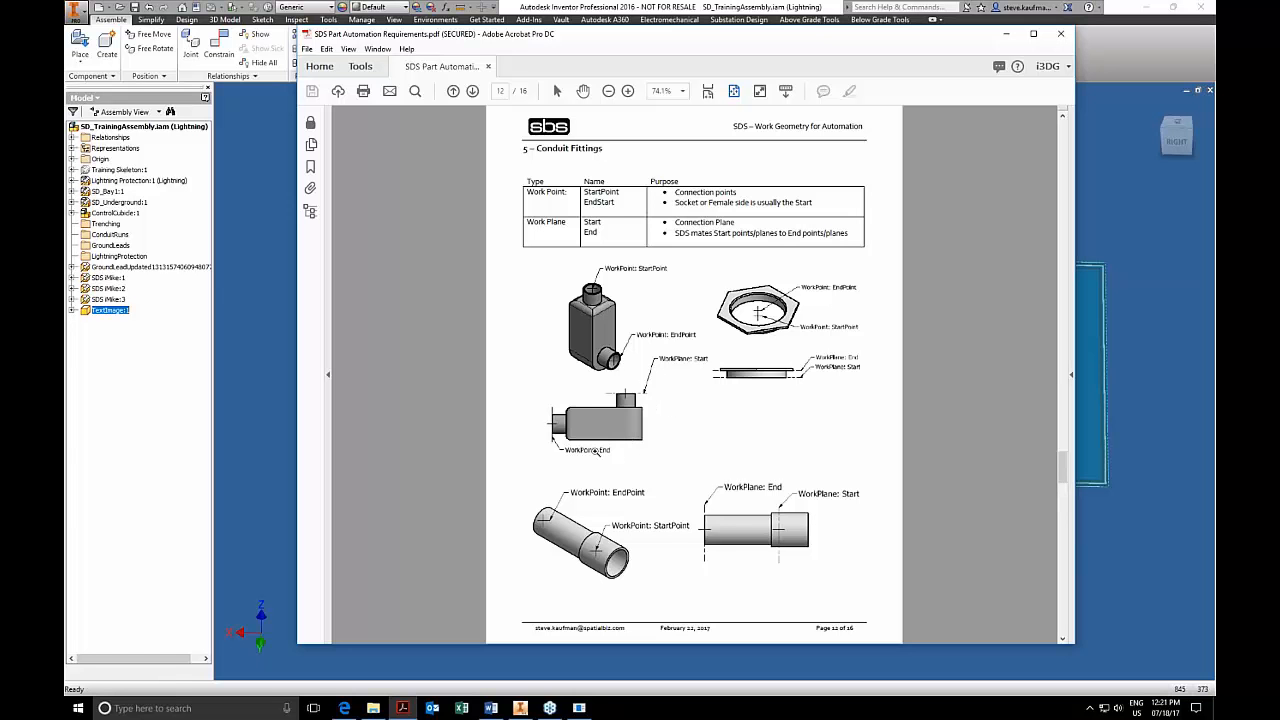
scroll(597, 452, up, 4)
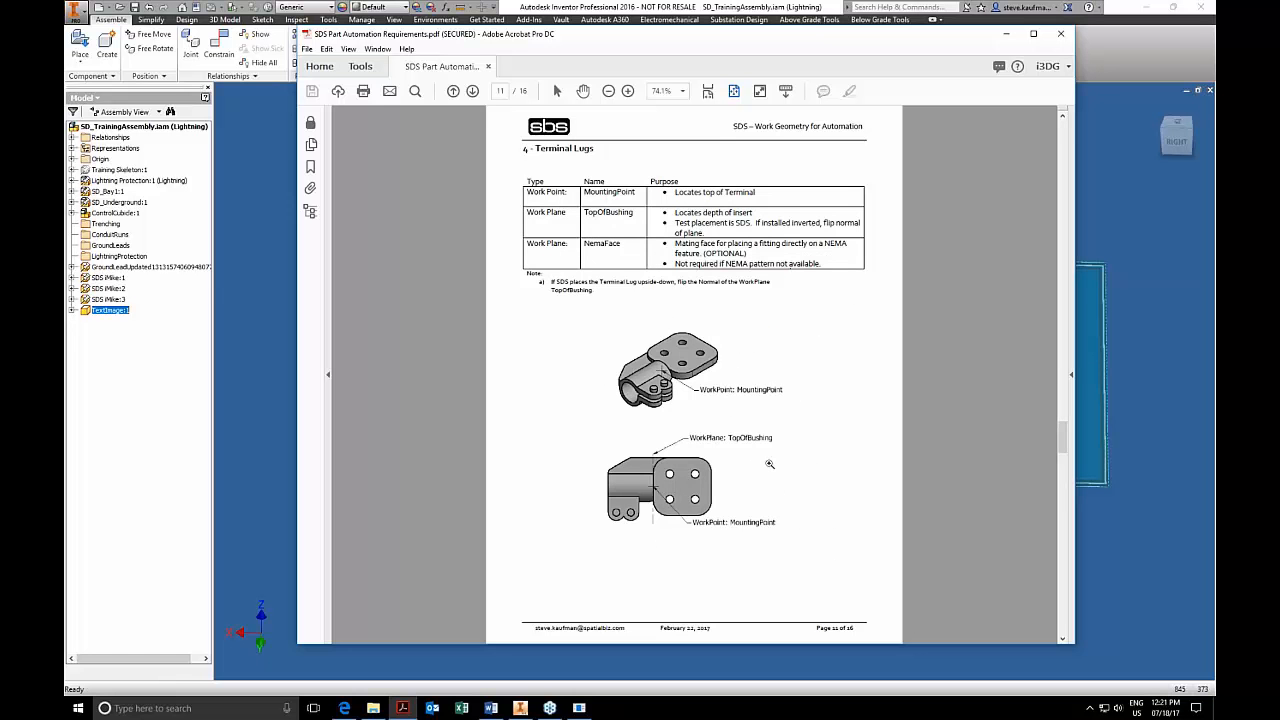
scroll(769, 464, up, 2)
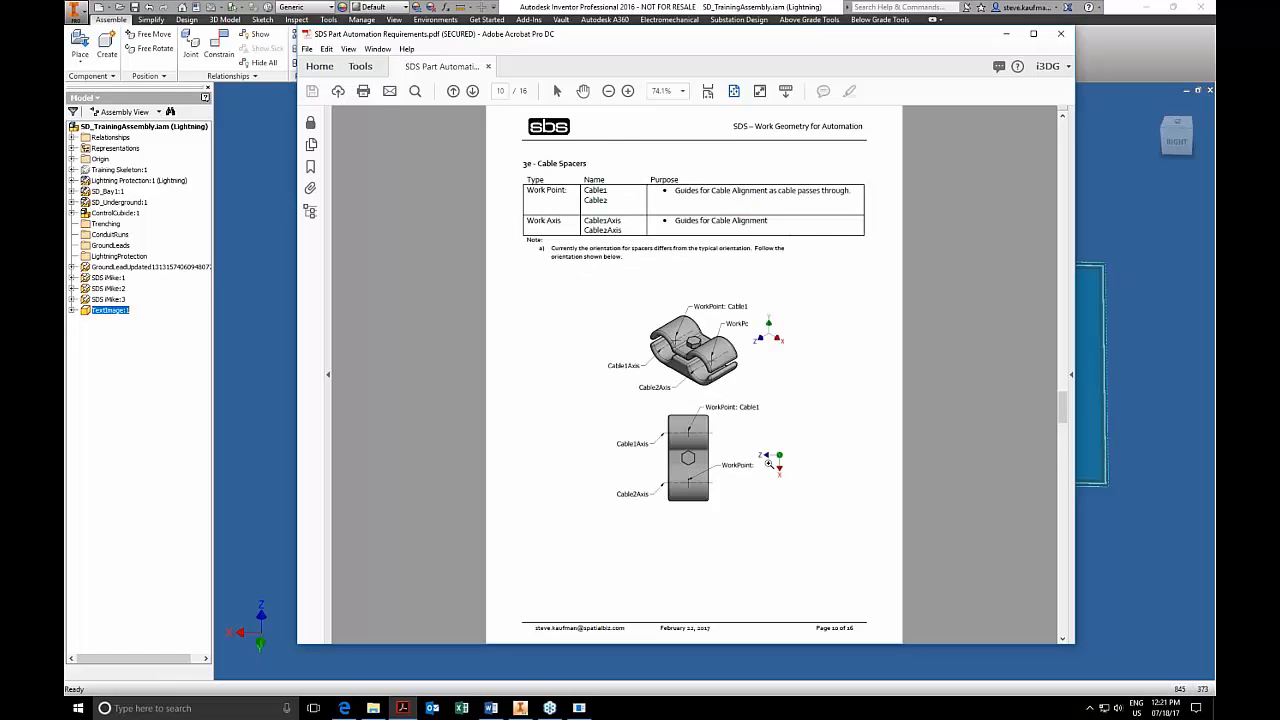
scroll(769, 464, up, 4)
scroll(769, 464, up, 2)
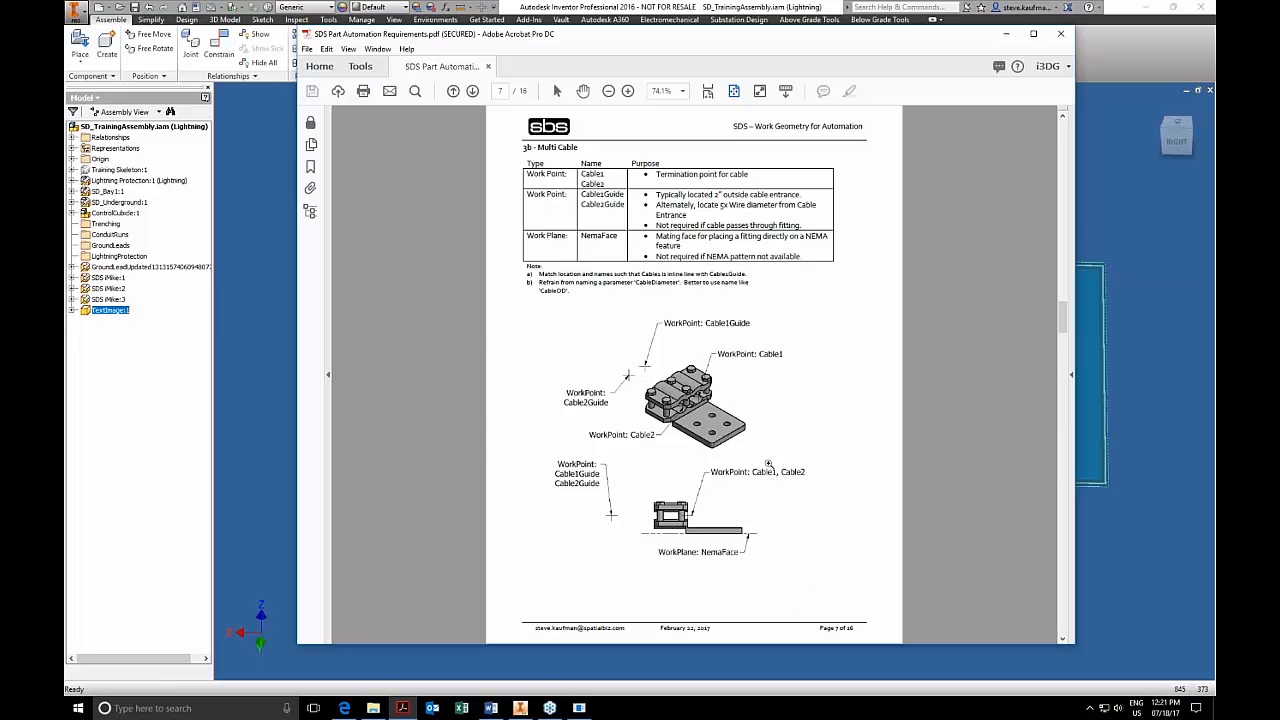
click(1006, 35)
Return the training assembly to its home view and open the SD_Bay1:1 subassembly in its own window.
click(497, 528)
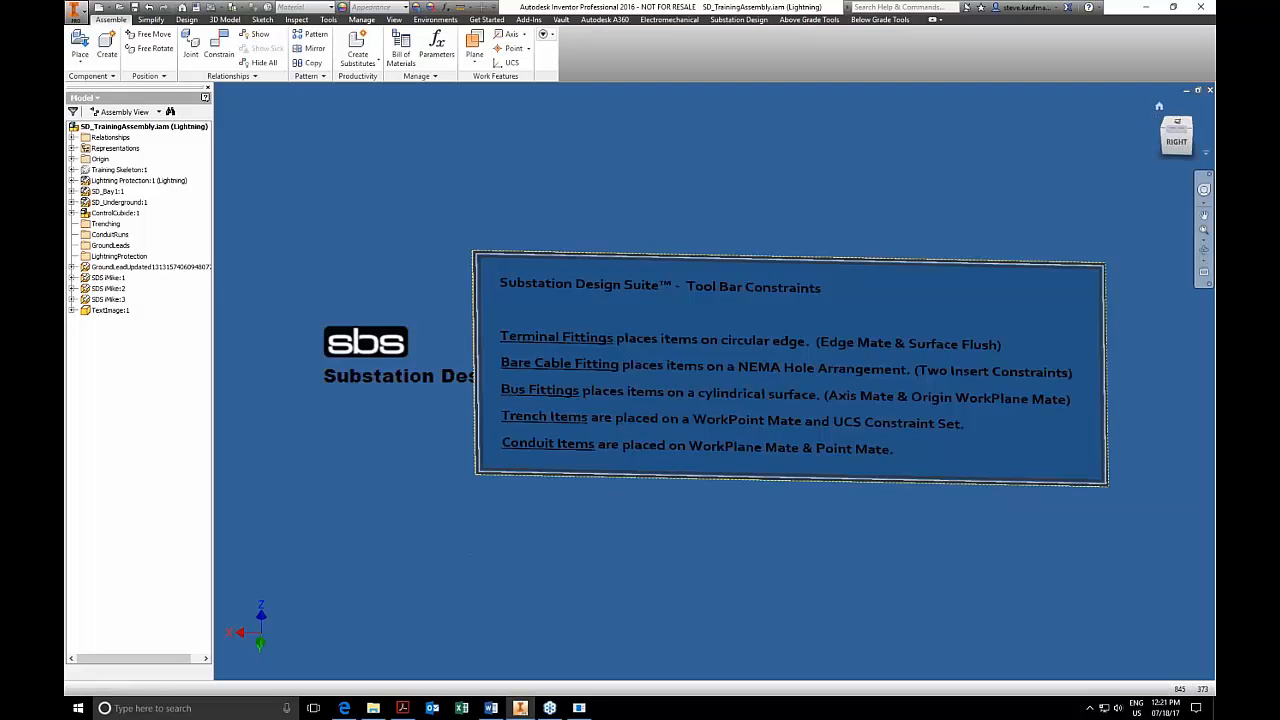
click(1159, 109)
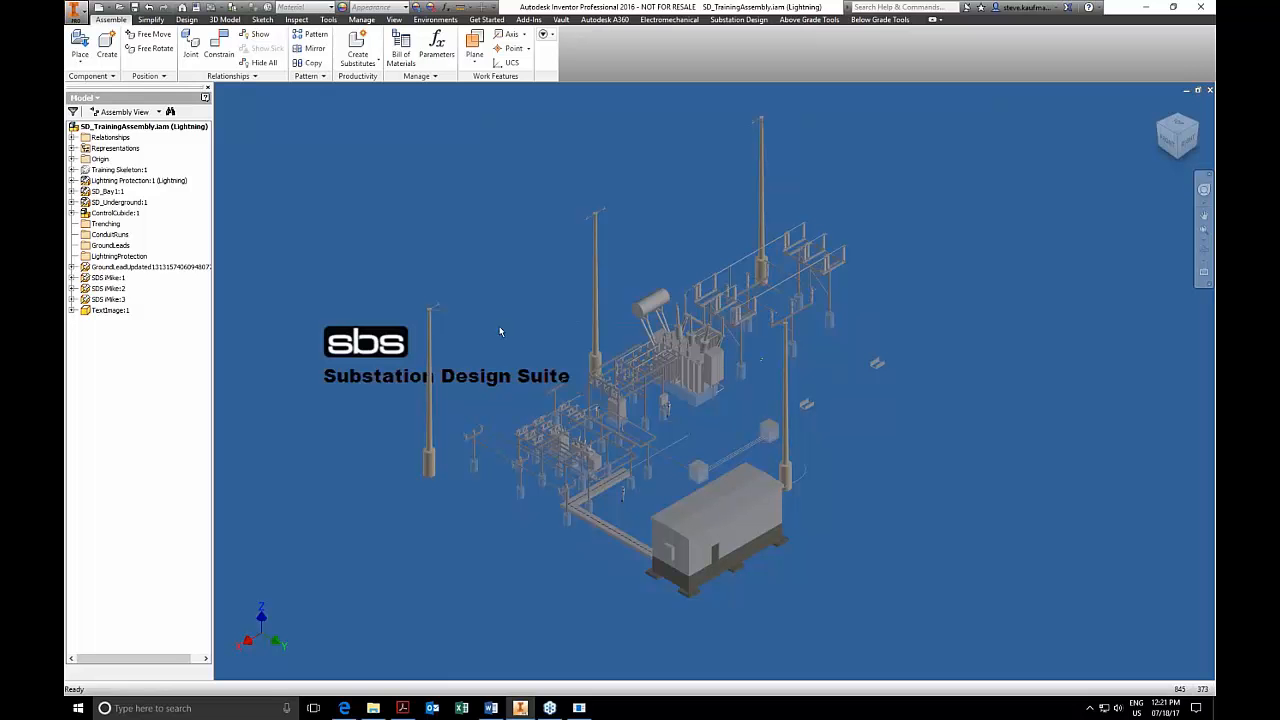
click(112, 192)
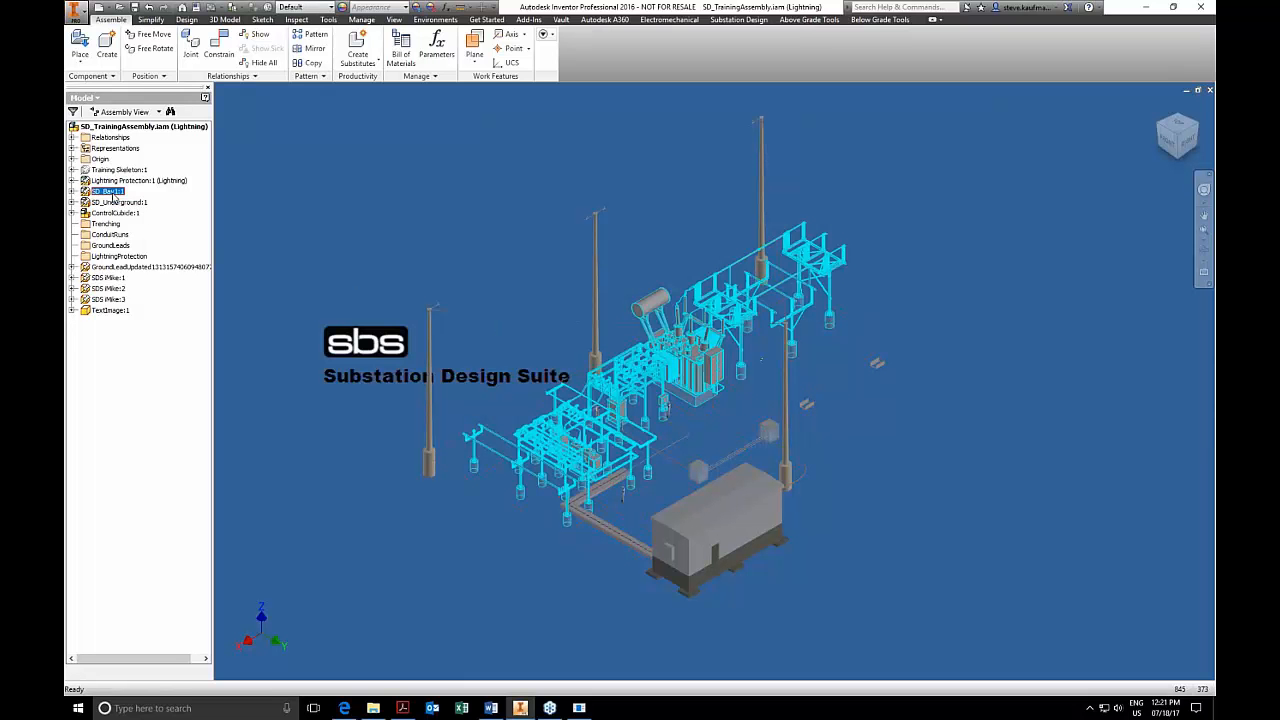
right_click(114, 196)
click(133, 221)
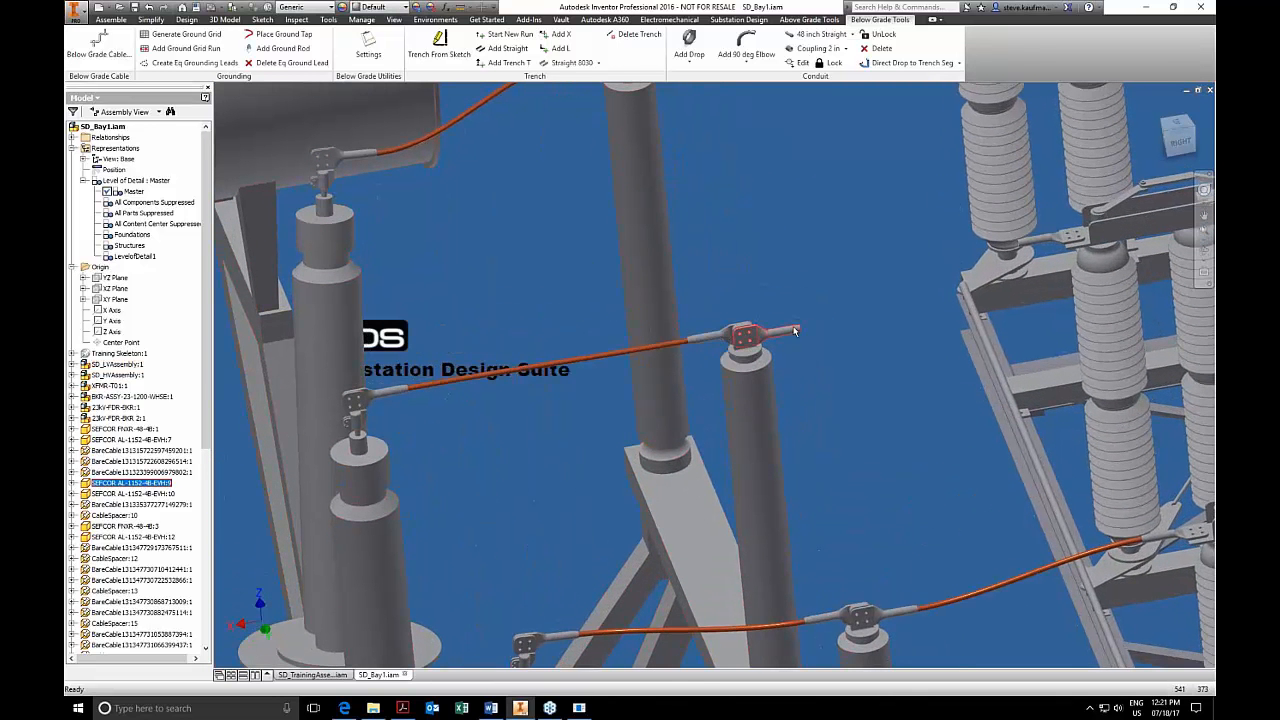
Delete SEFCOR AL-1152-48-EVH:9 from the middle bushing and place a replacement bare cable fitting on its hole pad.
key(Delete)
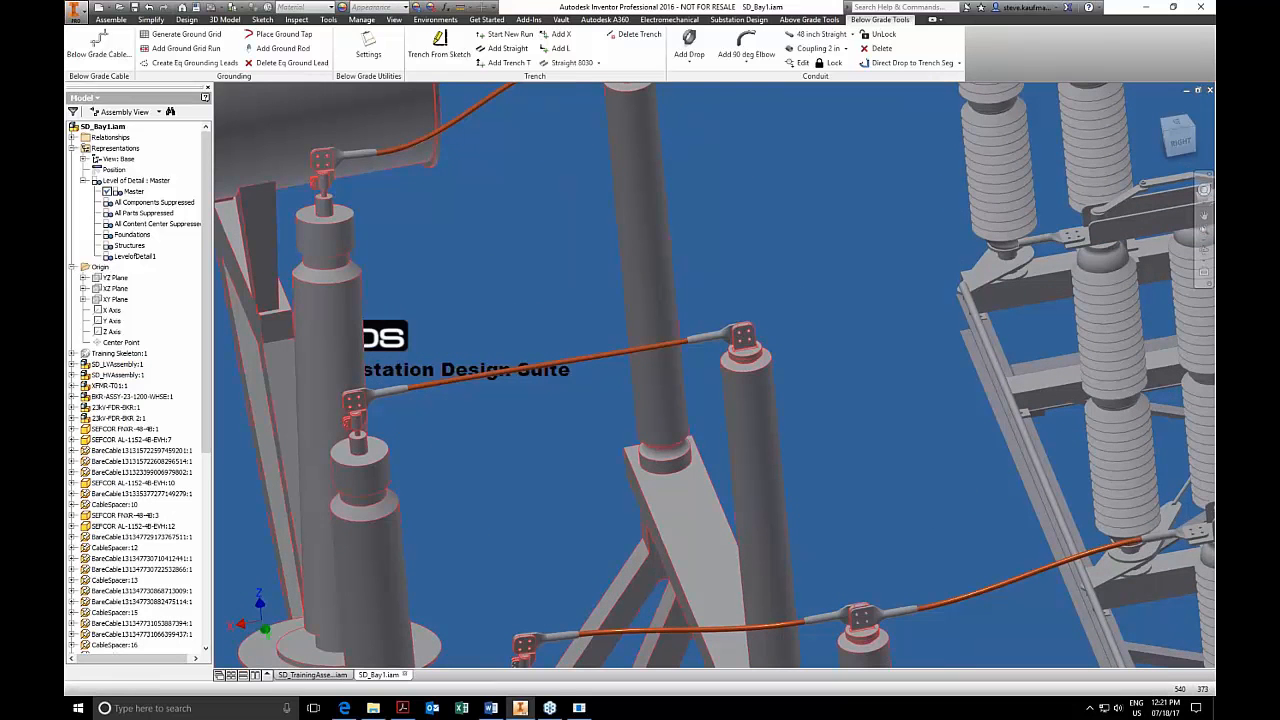
click(809, 19)
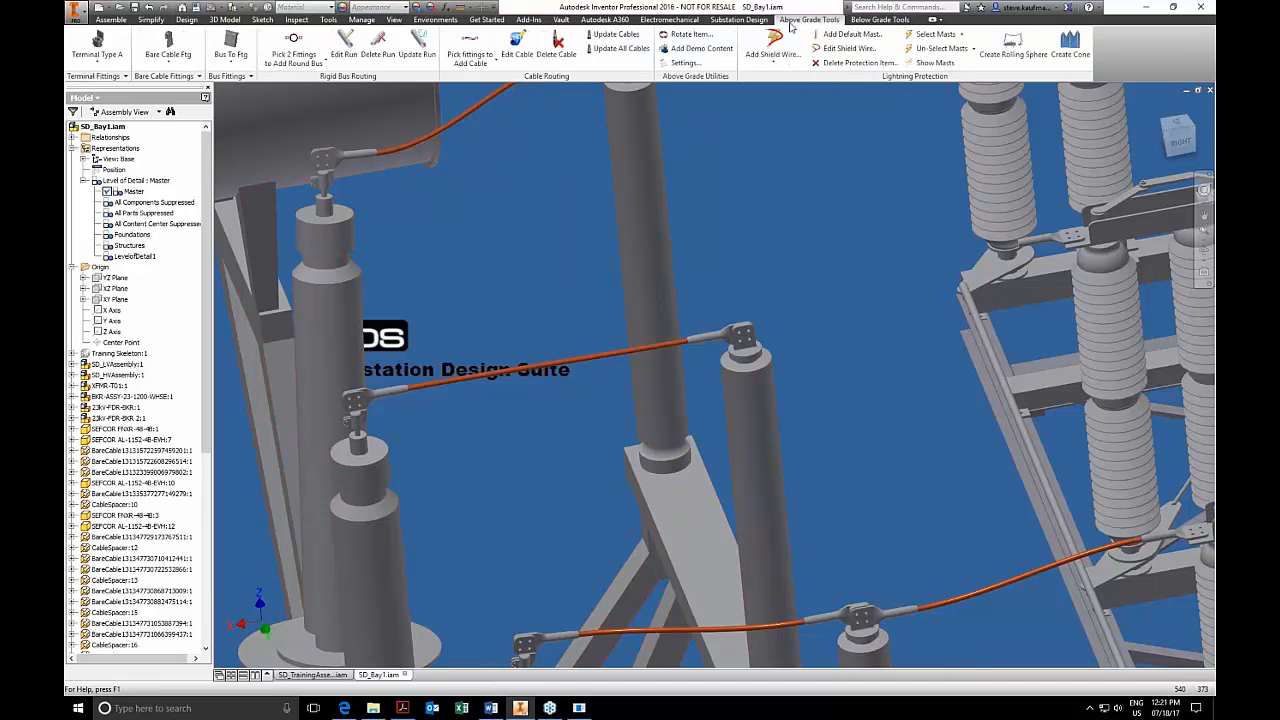
click(199, 76)
click(494, 100)
Use Rotate Item to step the new bare cable fitting through its orientations and accept the upright one.
click(686, 37)
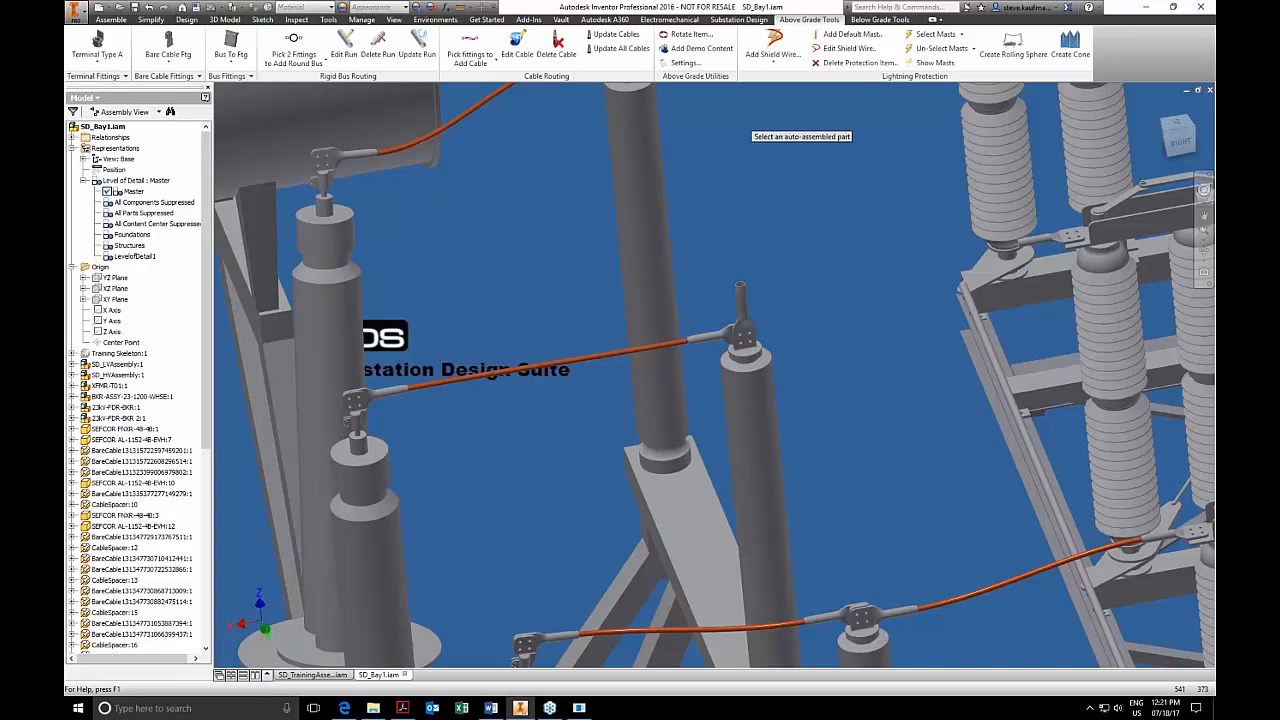
click(758, 353)
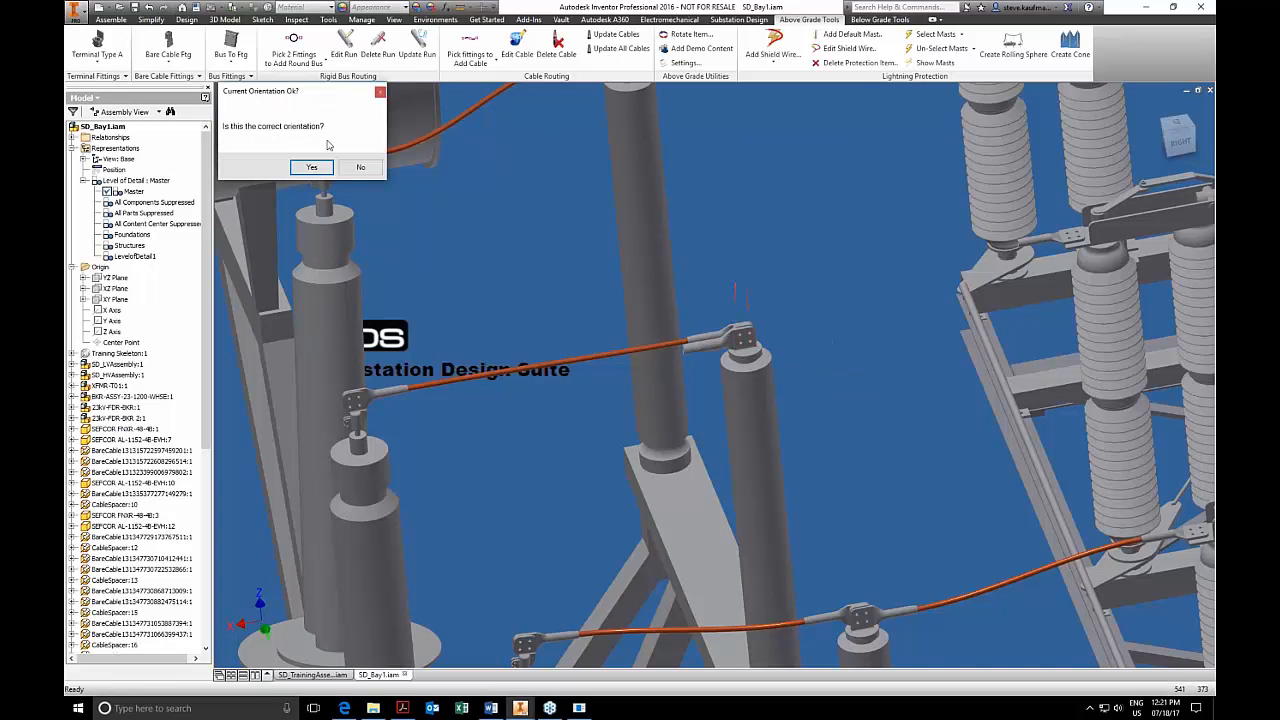
click(343, 166)
click(360, 166)
click(311, 166)
click(311, 166)
Examine the cable connections between the bushings and the high-voltage bus, and open SD_HVAssembly:1 in its own window.
scroll(740, 281, down, 5)
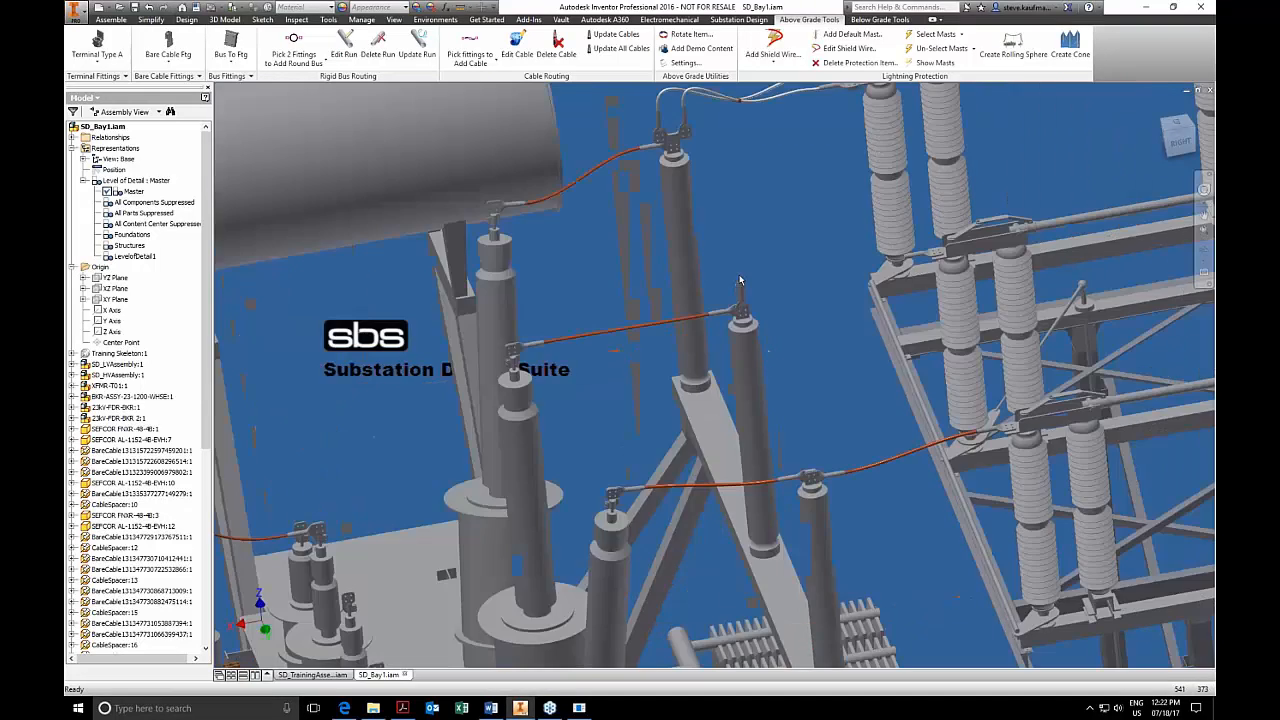
scroll(745, 197, up, 3)
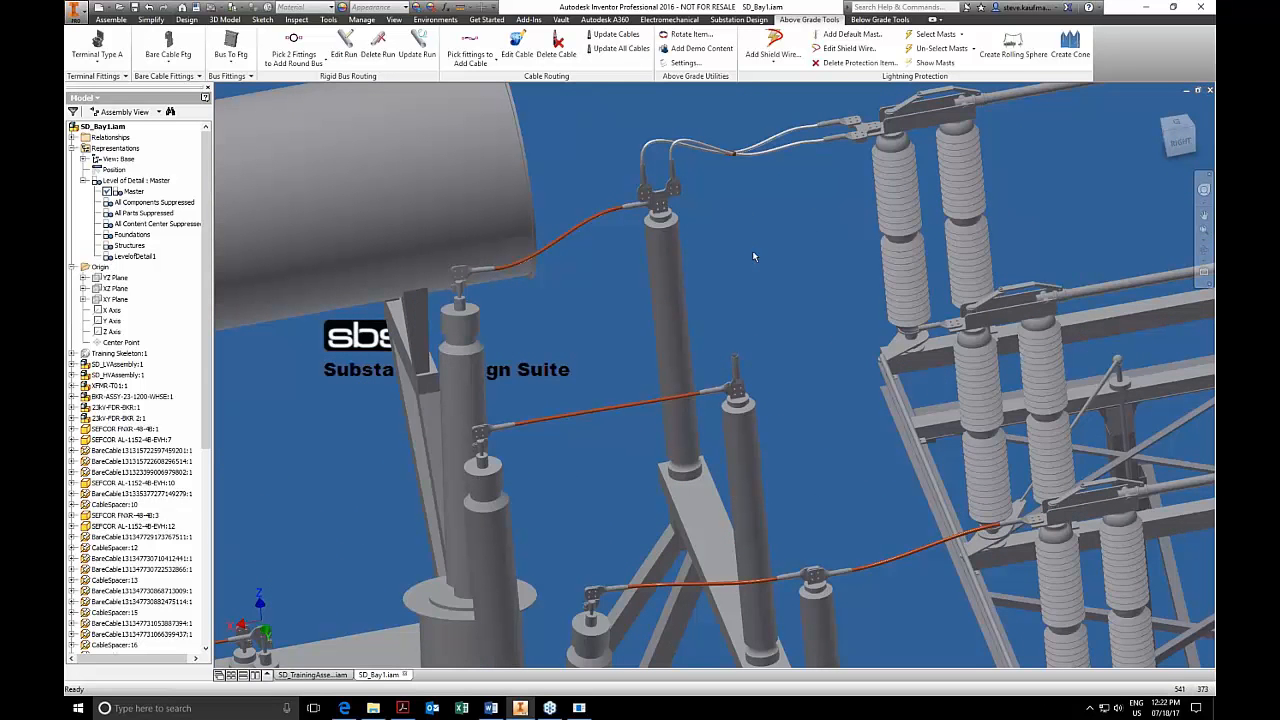
scroll(754, 257, down, 3)
scroll(754, 257, up, 3)
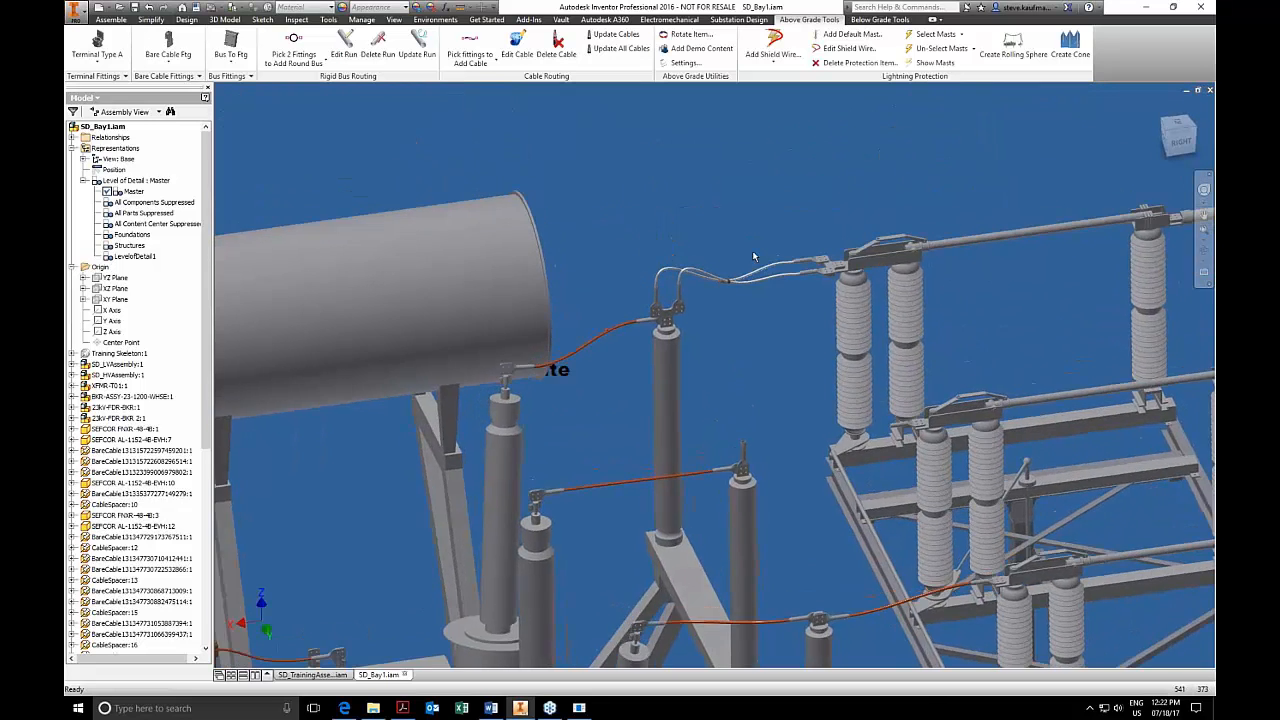
scroll(754, 257, down, 3)
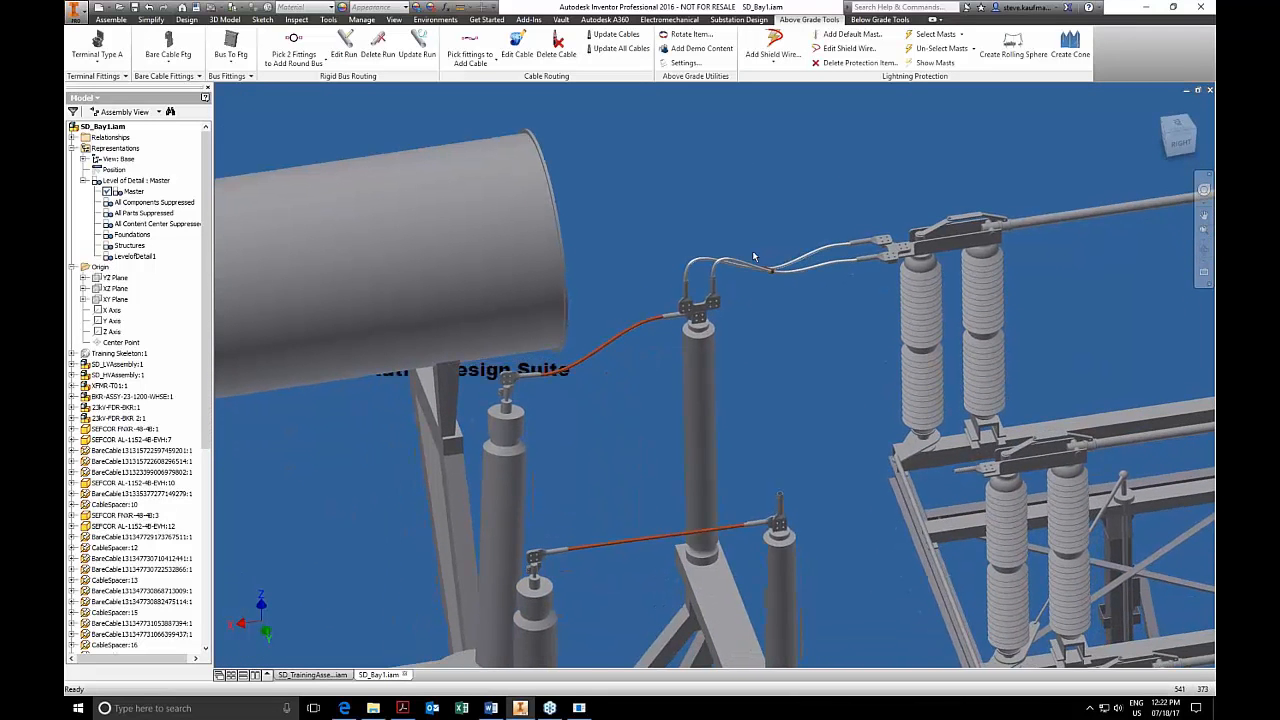
scroll(754, 257, up, 1)
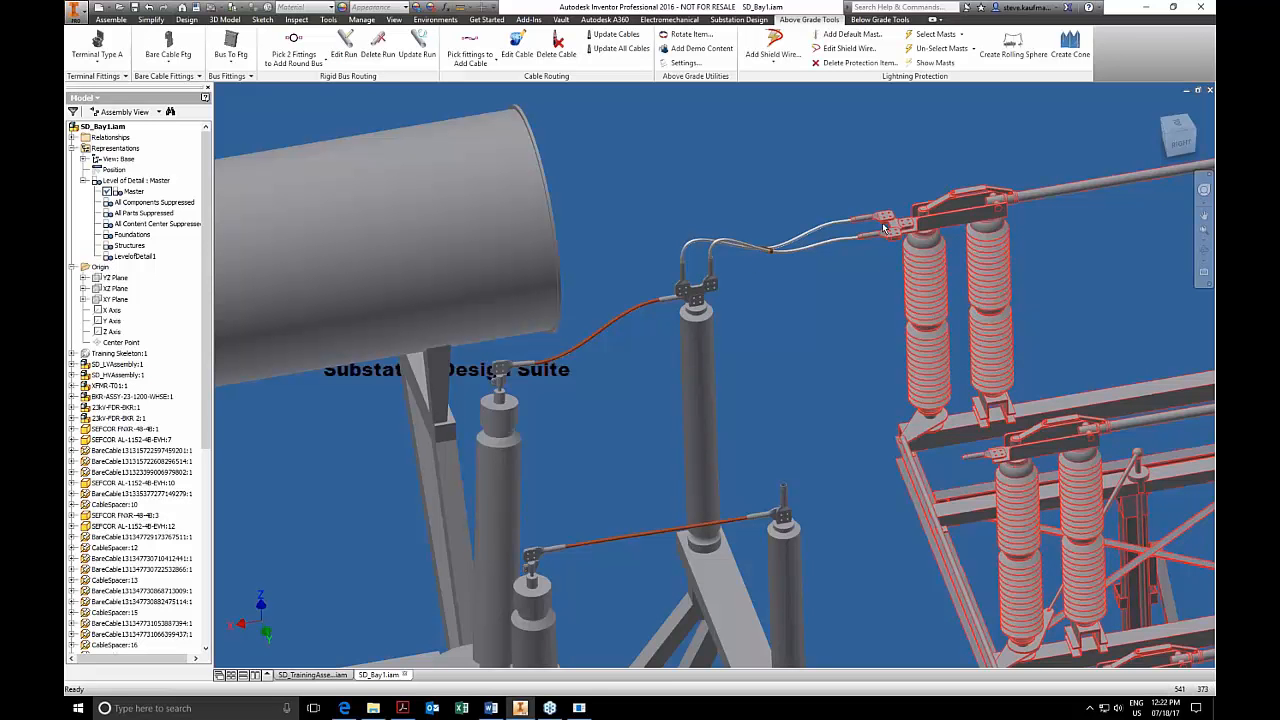
right_click(919, 273)
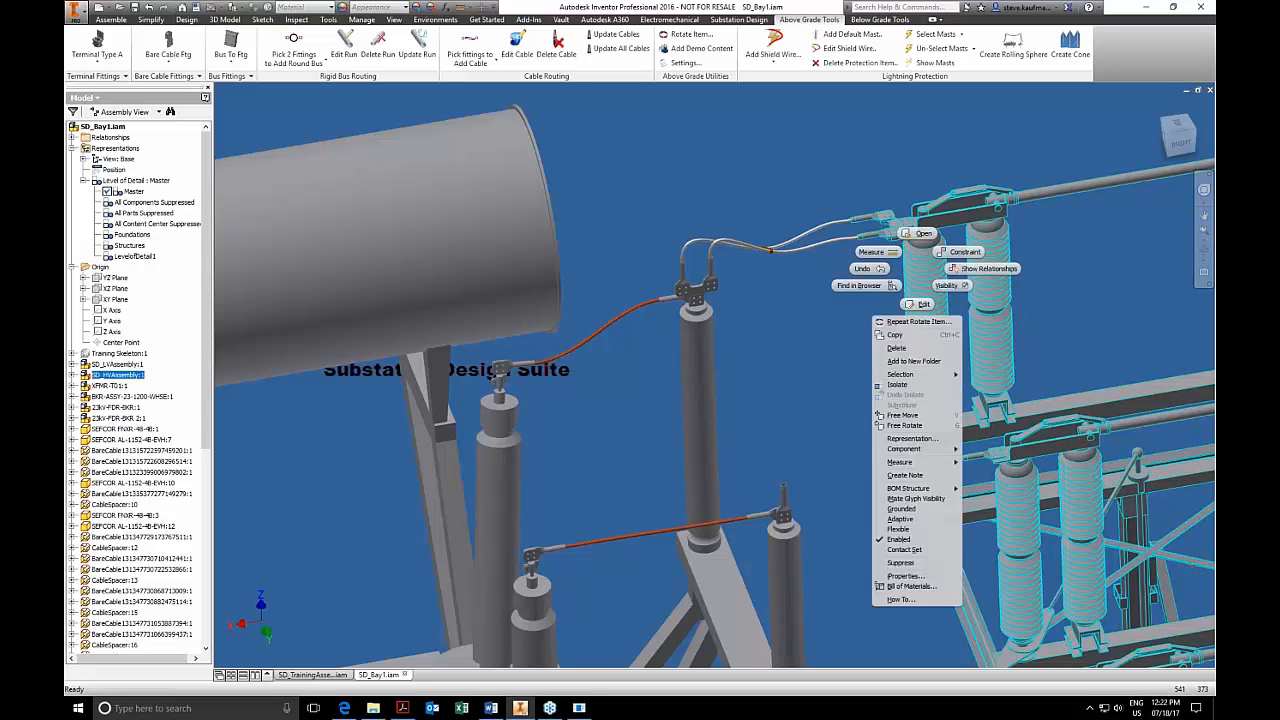
click(920, 238)
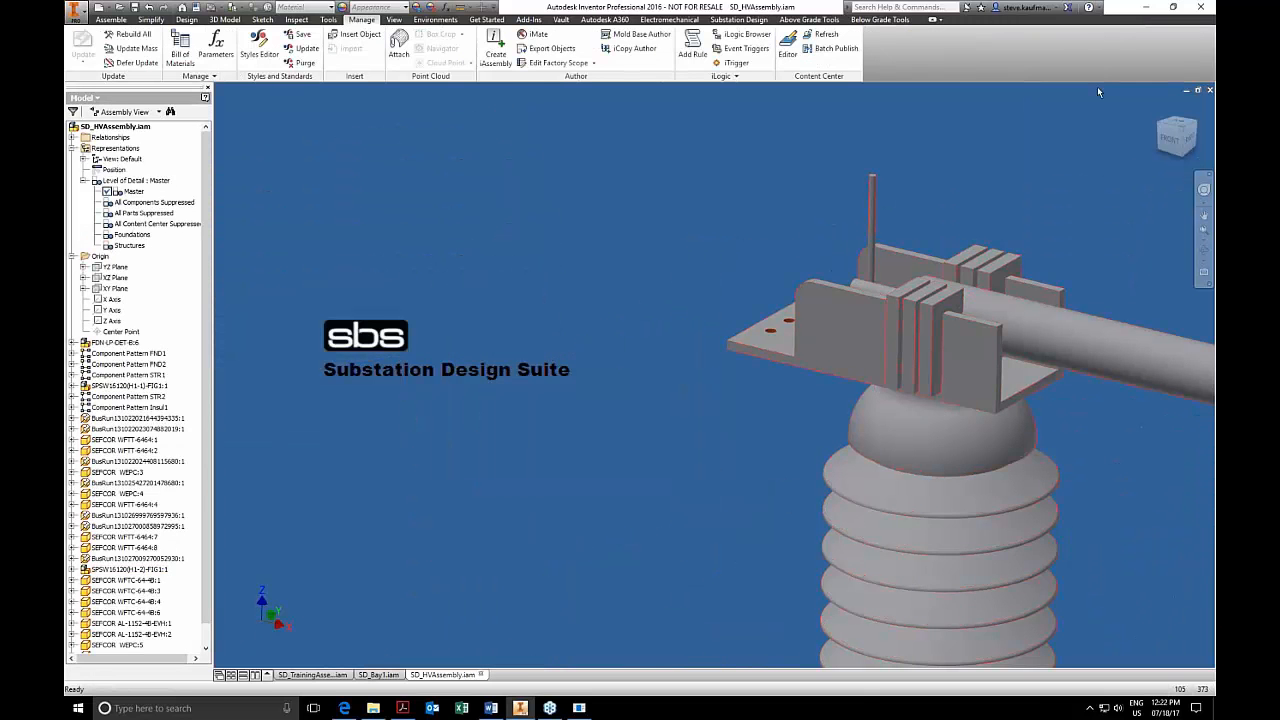
Return SD_HVAssembly to its home view, inspect the insulator-top connection pad, and close the assembly with its changes saved.
click(1158, 108)
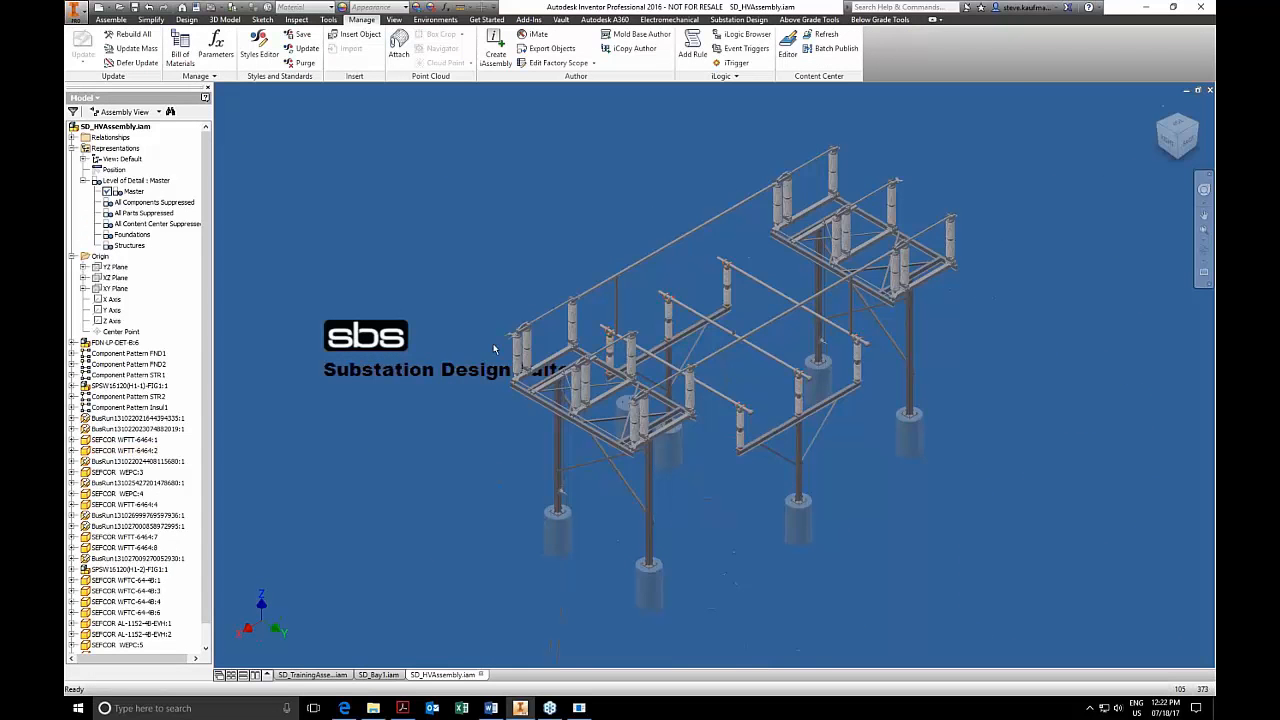
scroll(620, 372, up, 5)
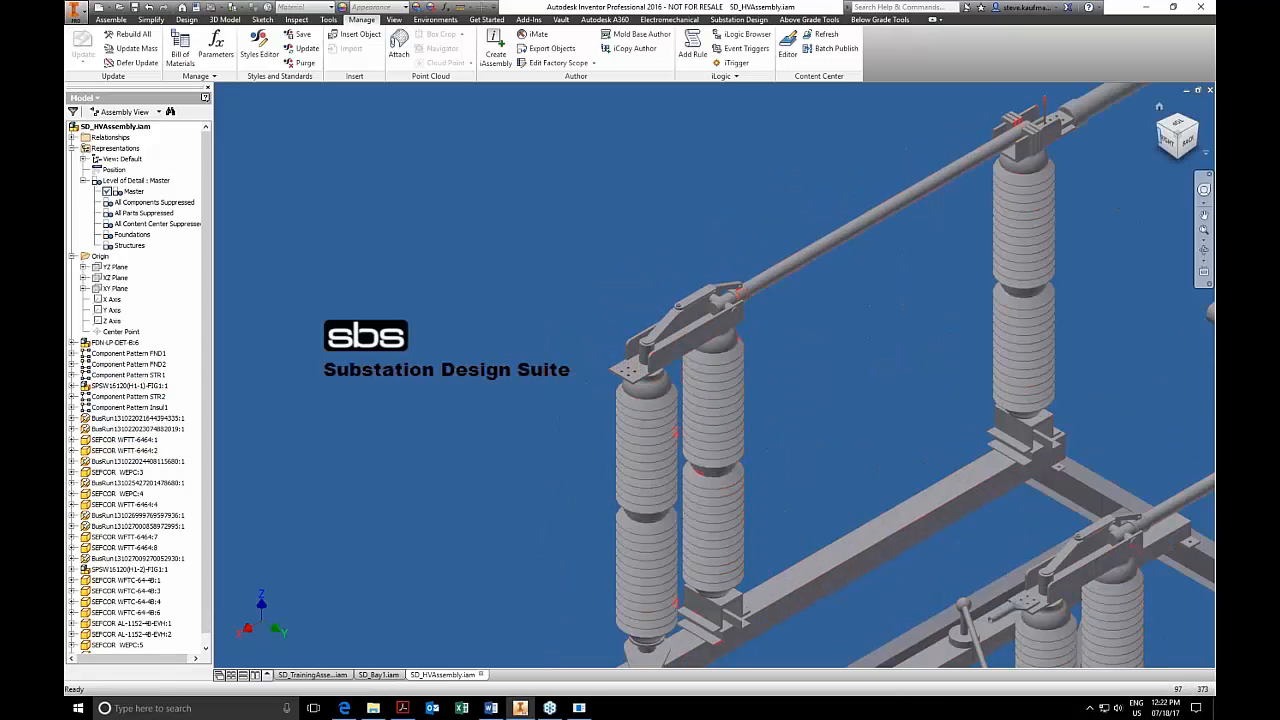
click(1209, 90)
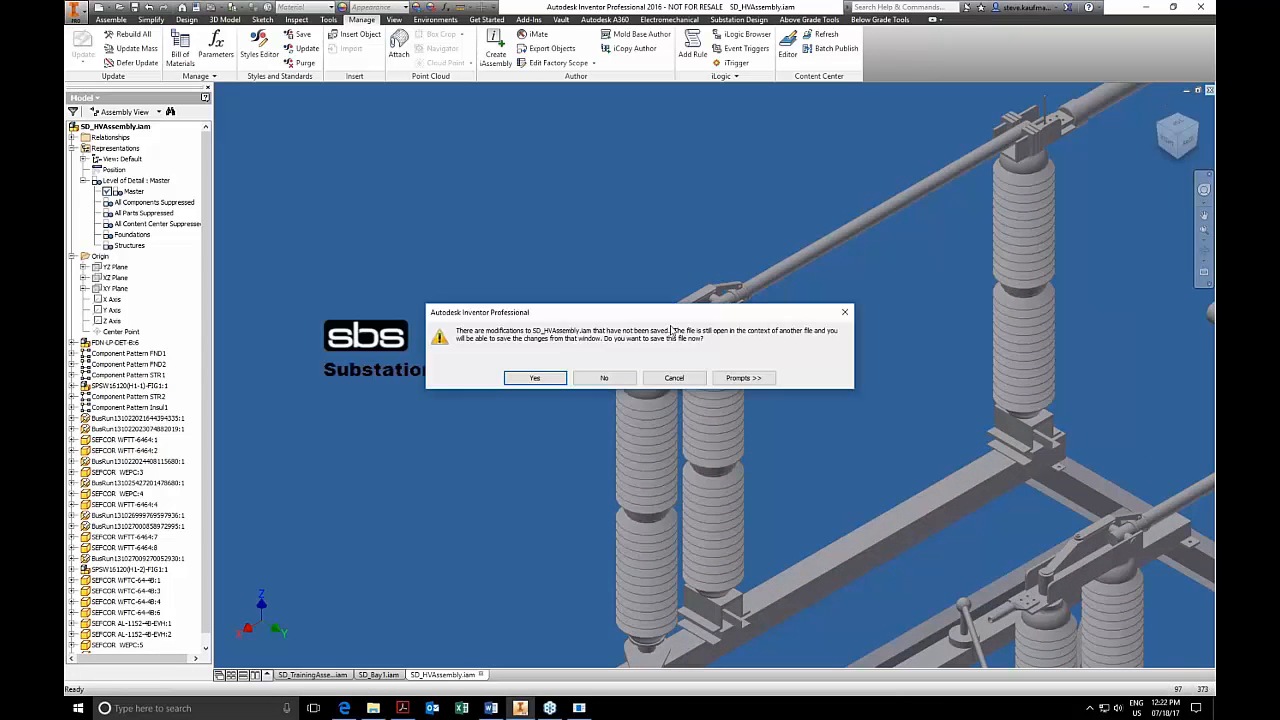
click(557, 377)
click(686, 316)
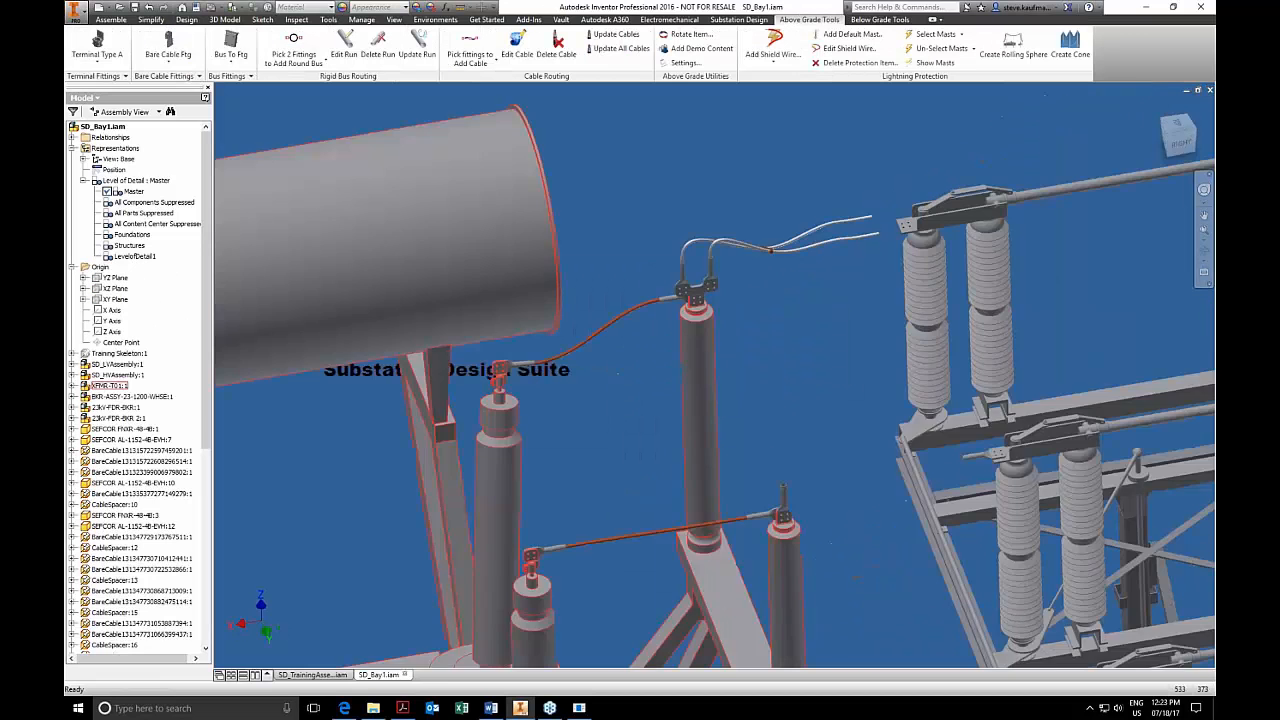
Return to SD_Bay1 and delete the bifurcating fitting assembly from the top of the middle bushing.
scroll(684, 320, down, 3)
click(556, 45)
click(738, 266)
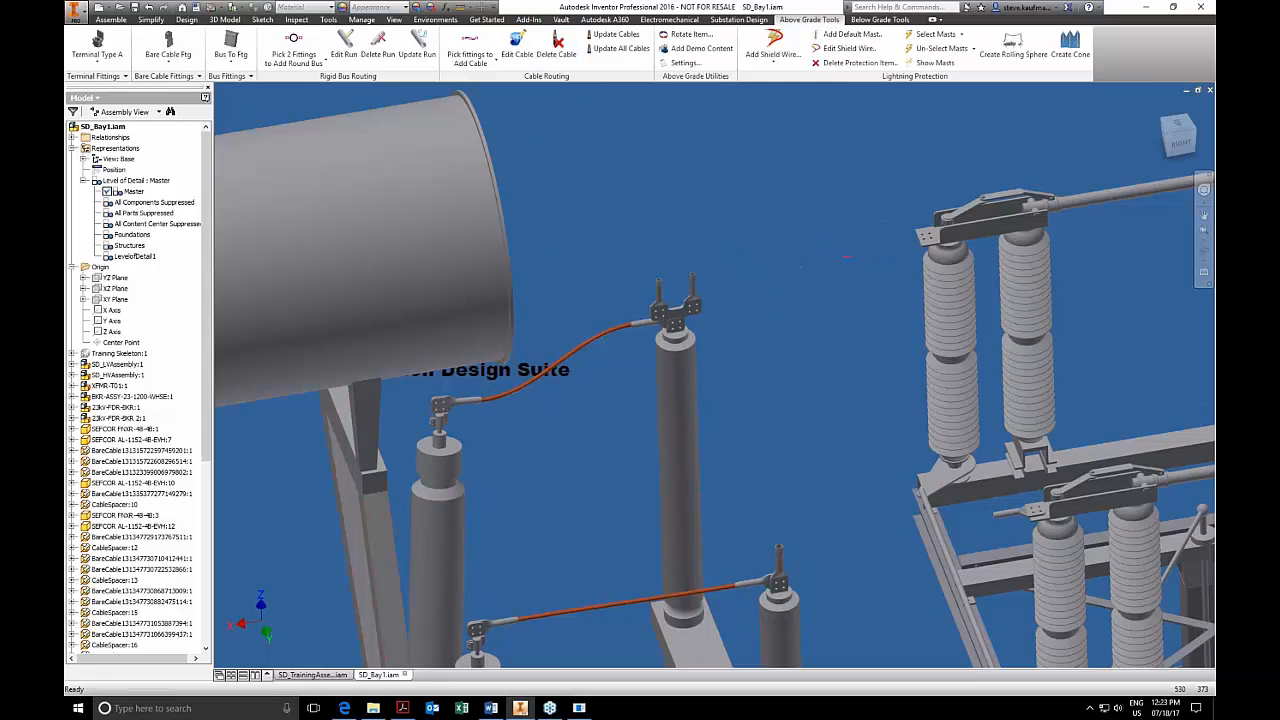
click(680, 327)
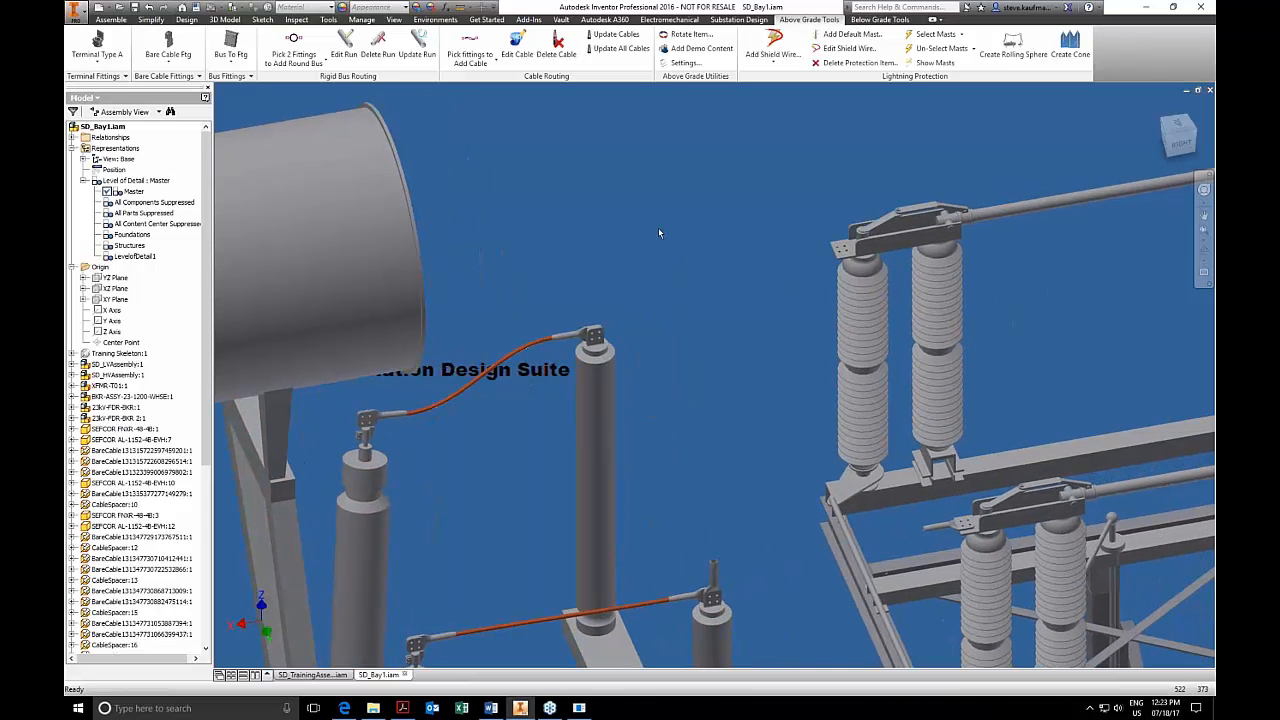
Examine the available bare cable fittings and their Group assignments in the Substation Designer Content Editor.
click(166, 77)
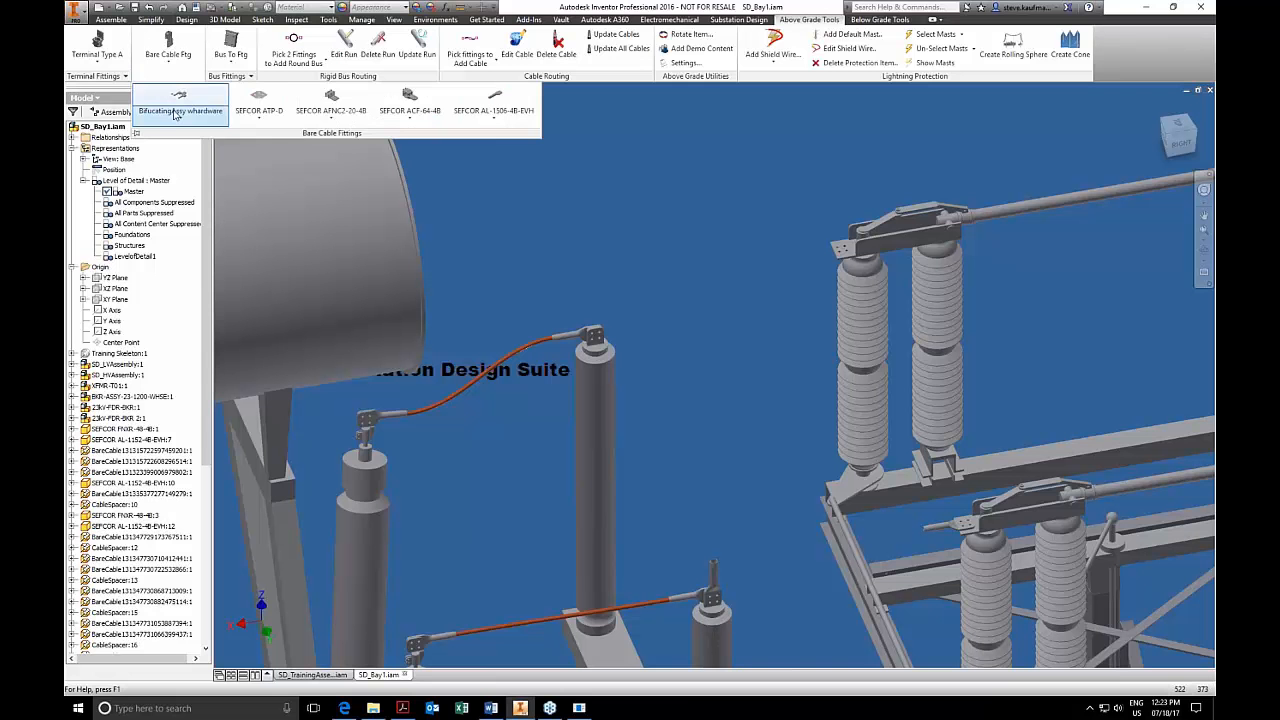
click(203, 126)
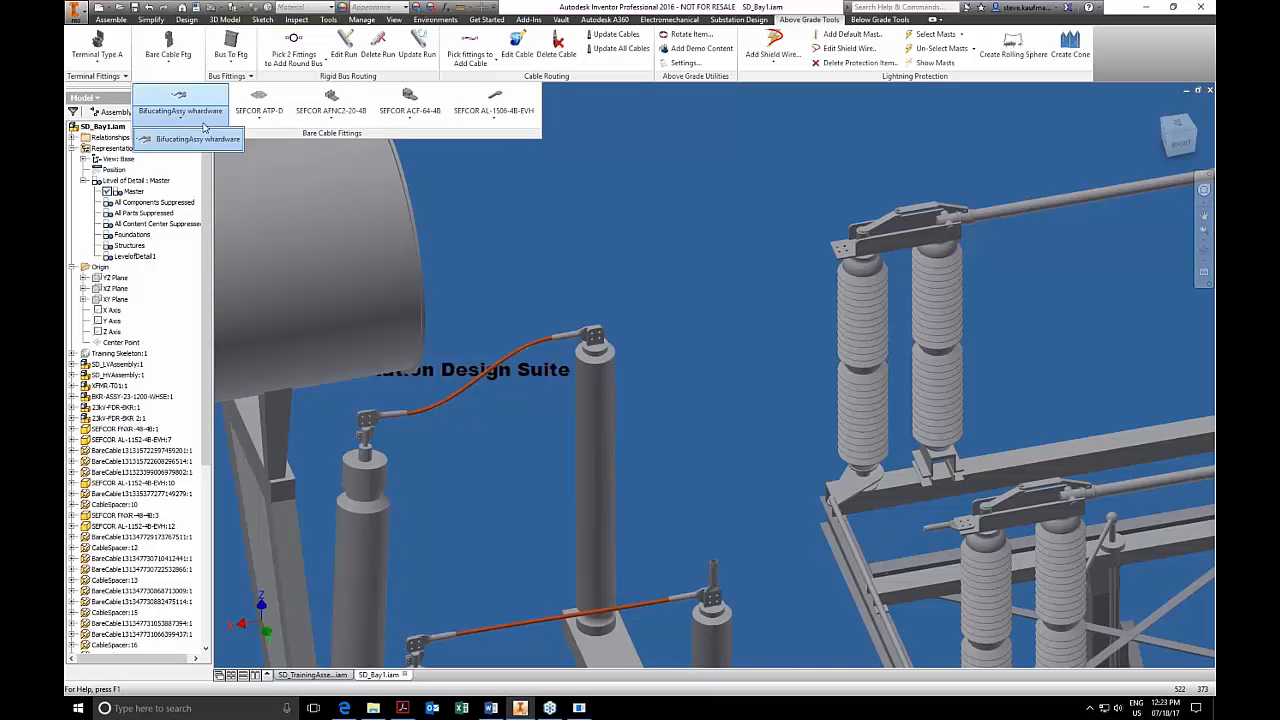
click(612, 384)
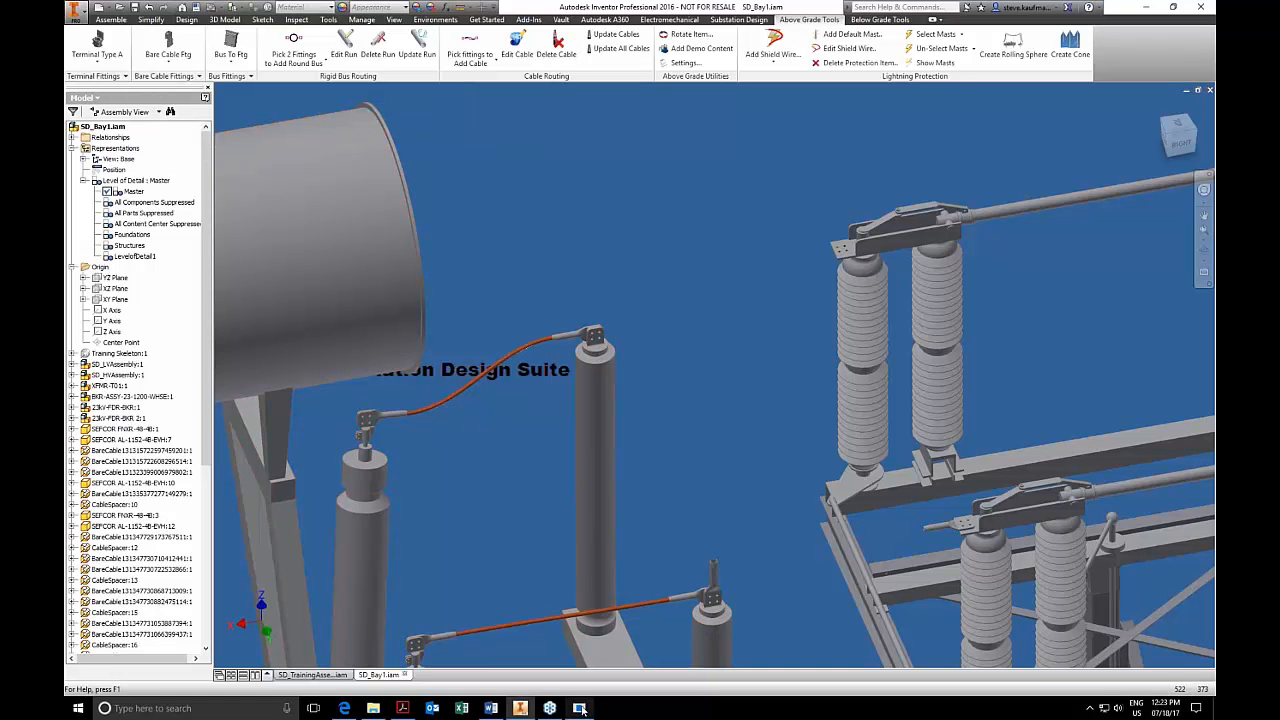
click(580, 708)
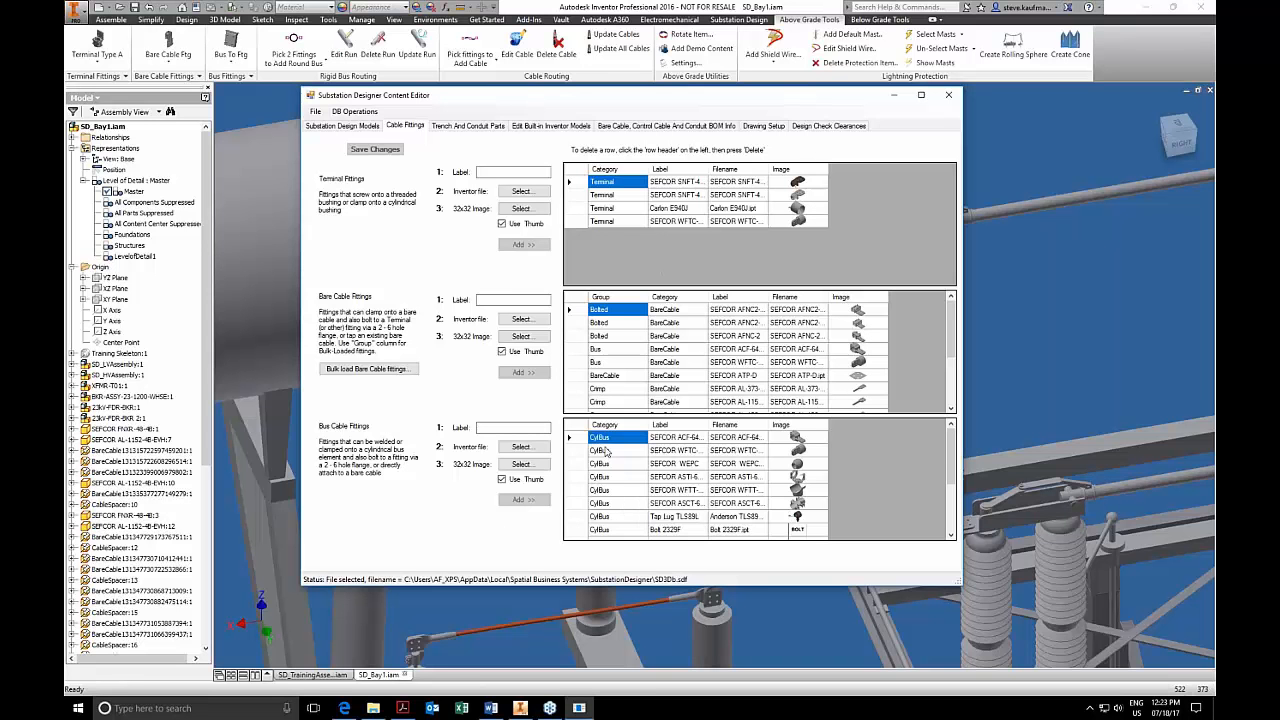
click(621, 337)
click(623, 325)
click(623, 313)
click(621, 350)
click(612, 363)
click(628, 376)
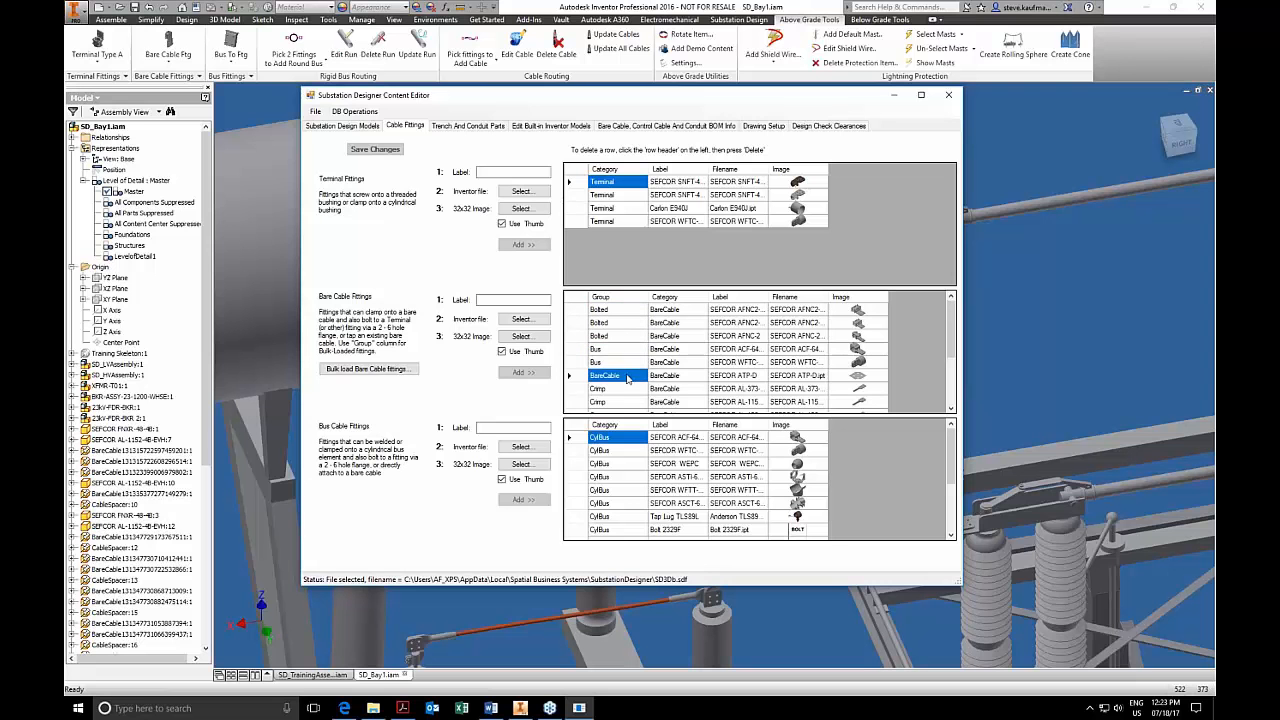
click(622, 388)
scroll(624, 395, down, 3)
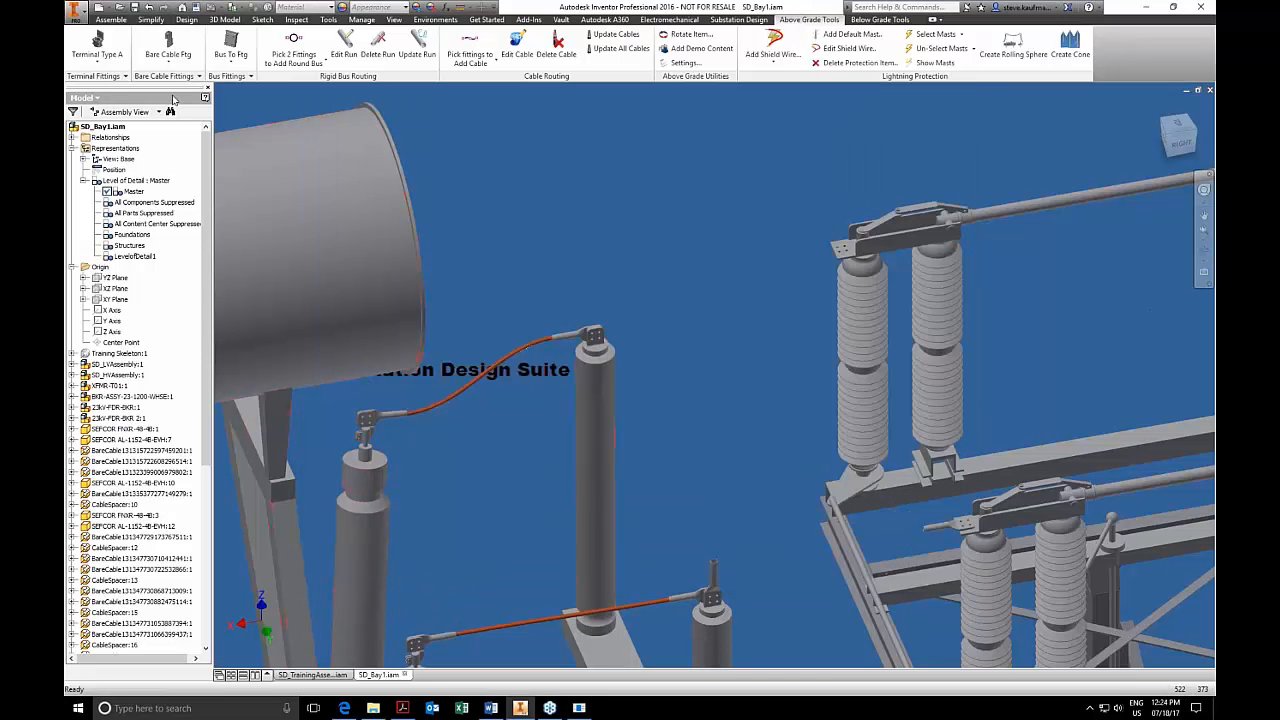
Place the BifucatingAssy whardware bare cable fitting on the four-hole pad at the top of the middle bushing.
click(167, 78)
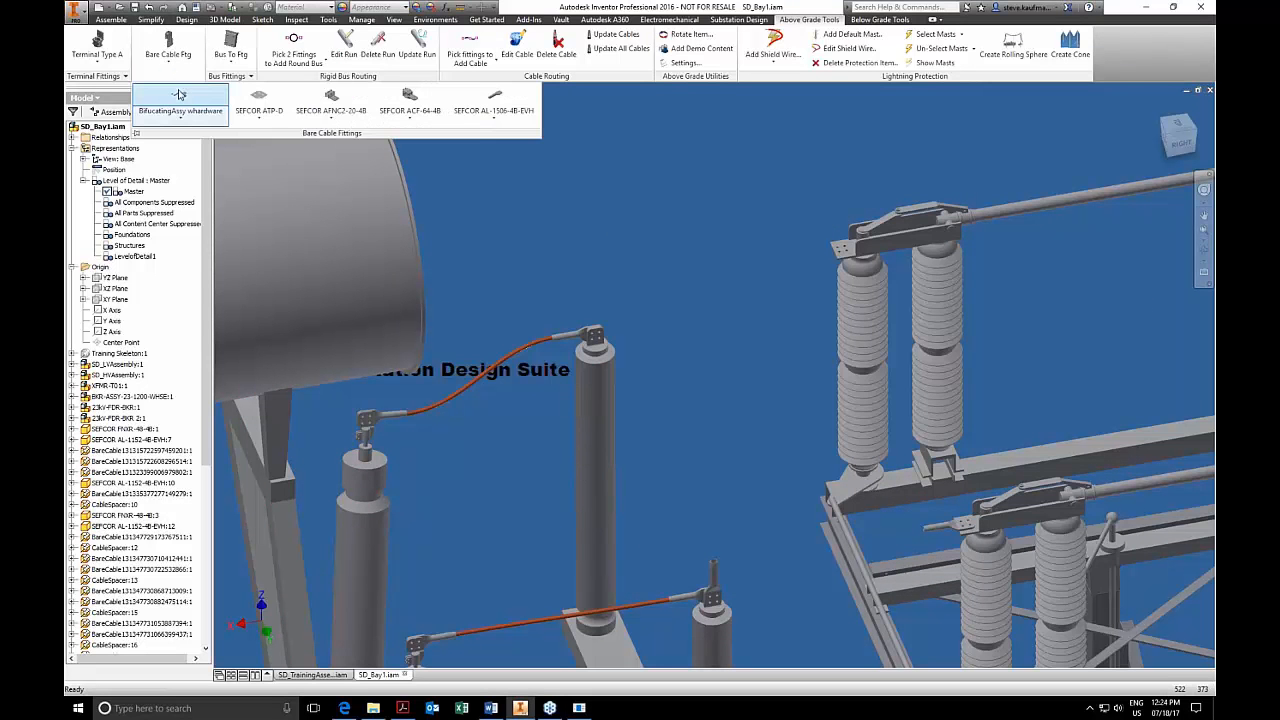
click(180, 100)
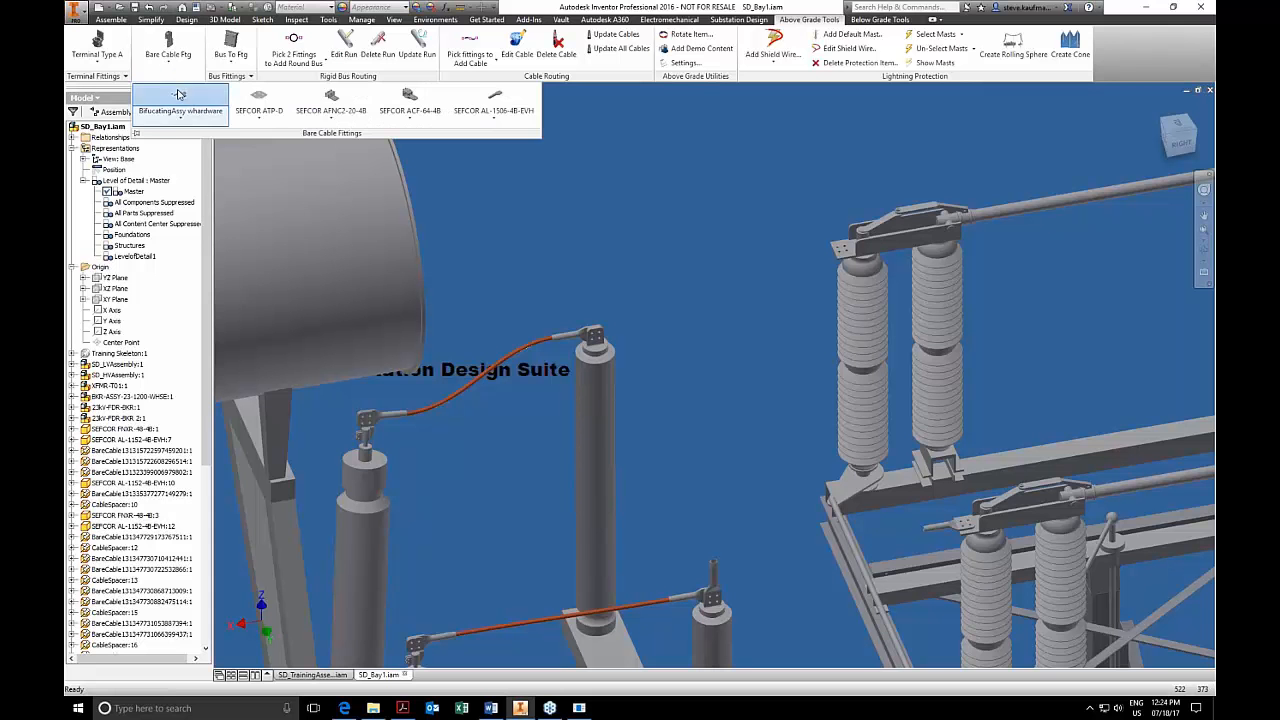
click(596, 343)
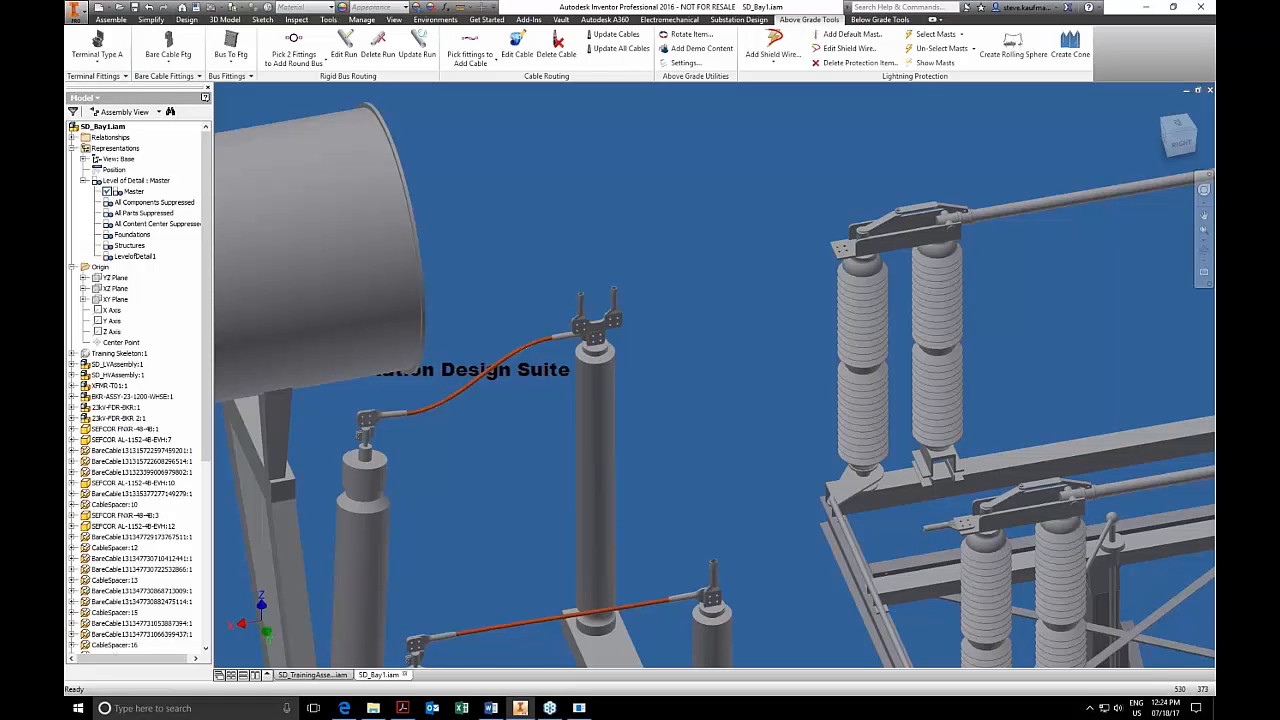
Locate the bushing's new bifurcating fitting in the model browser and open BifucatingAssy in its own window.
right_click(596, 335)
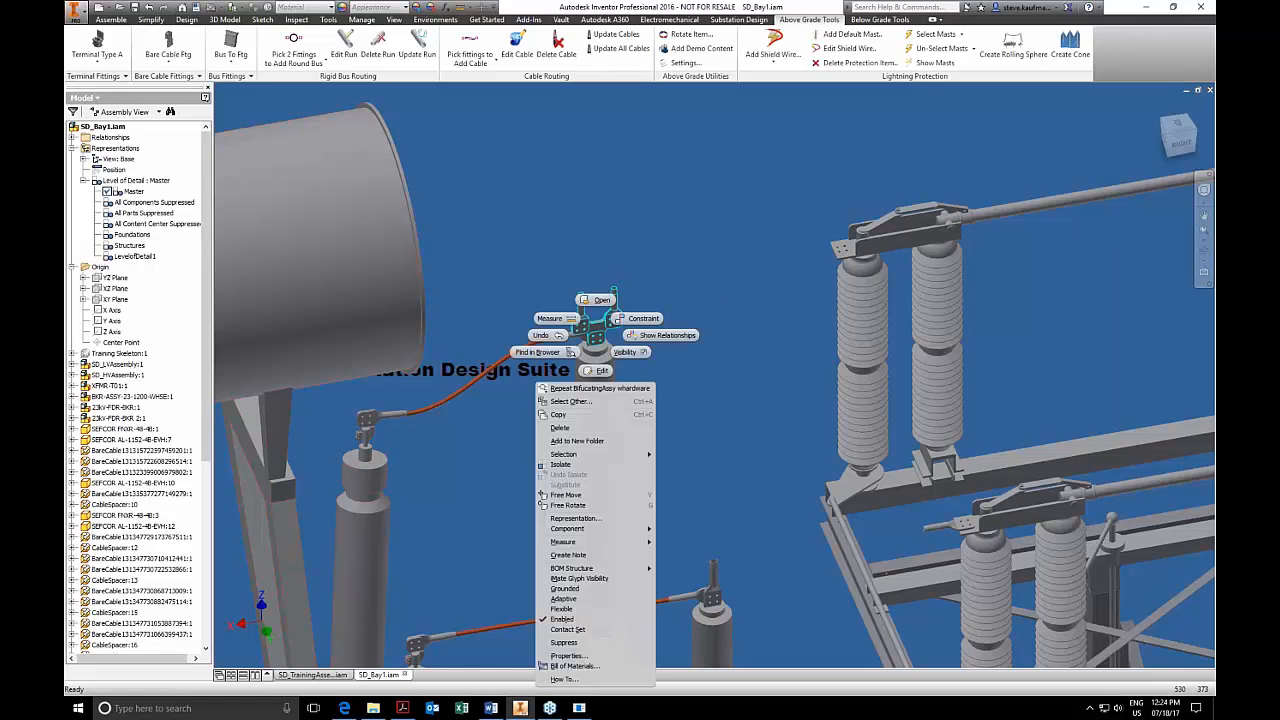
click(538, 352)
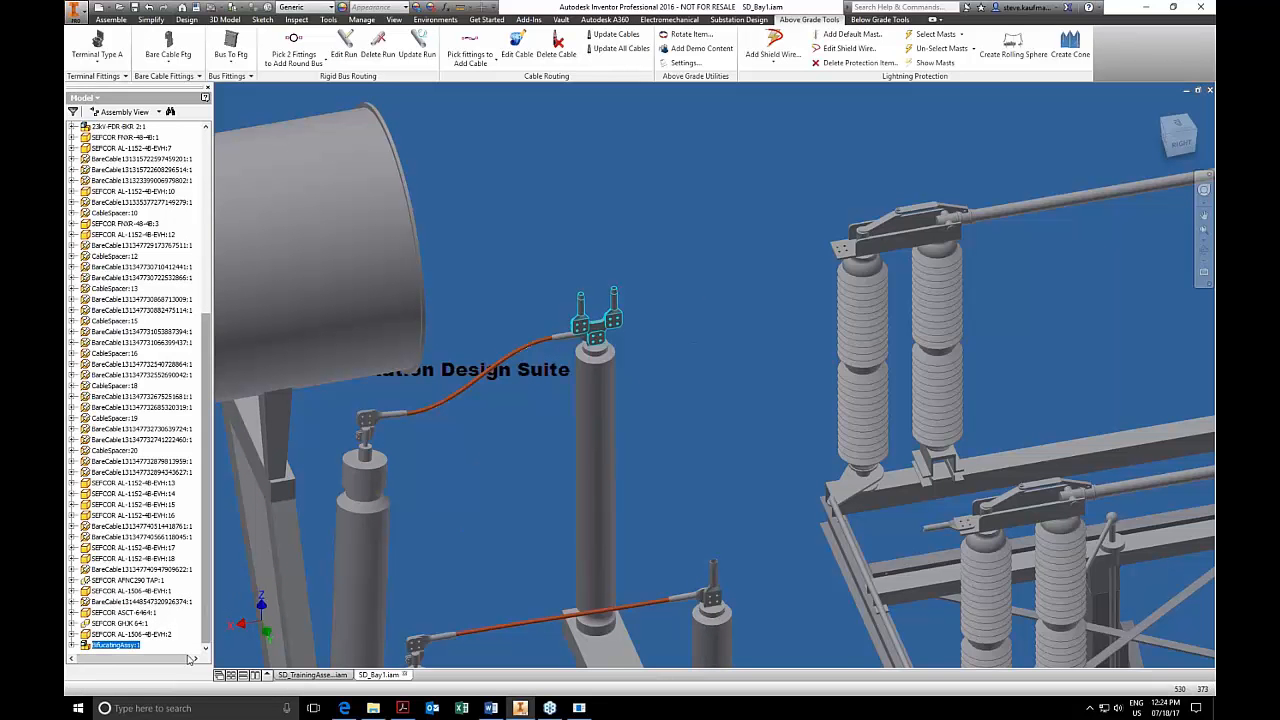
right_click(105, 646)
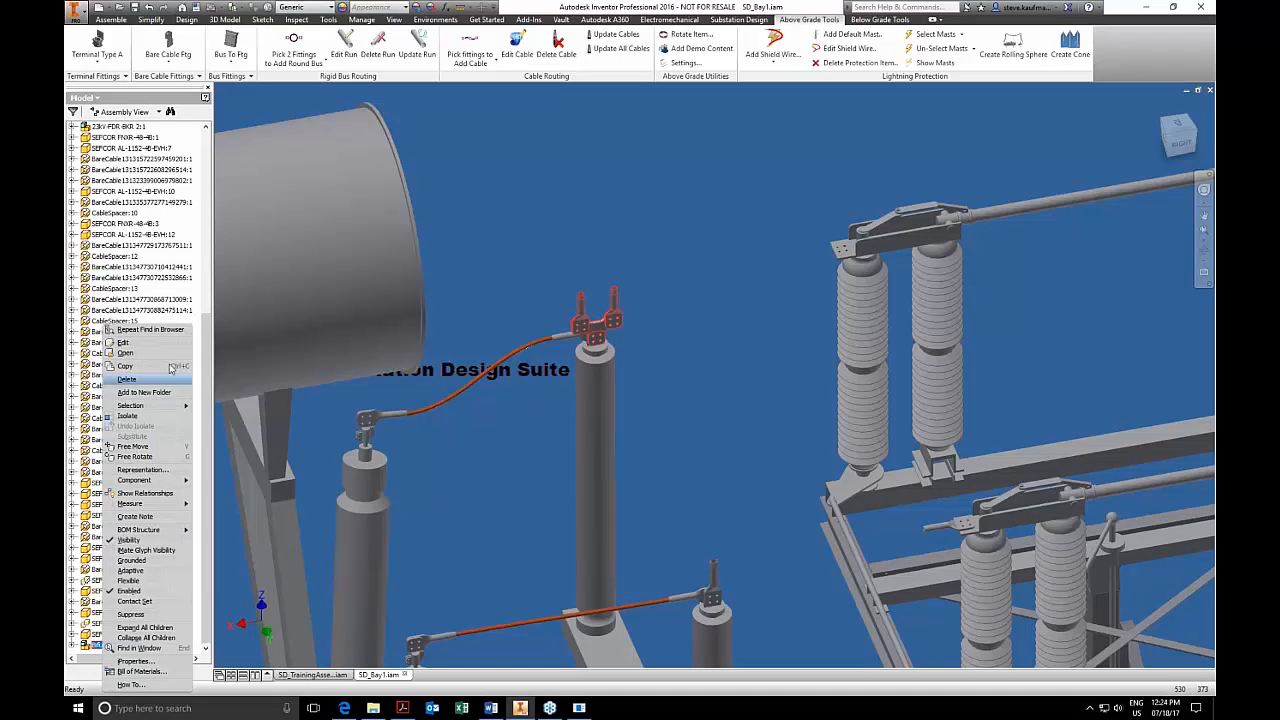
click(125, 353)
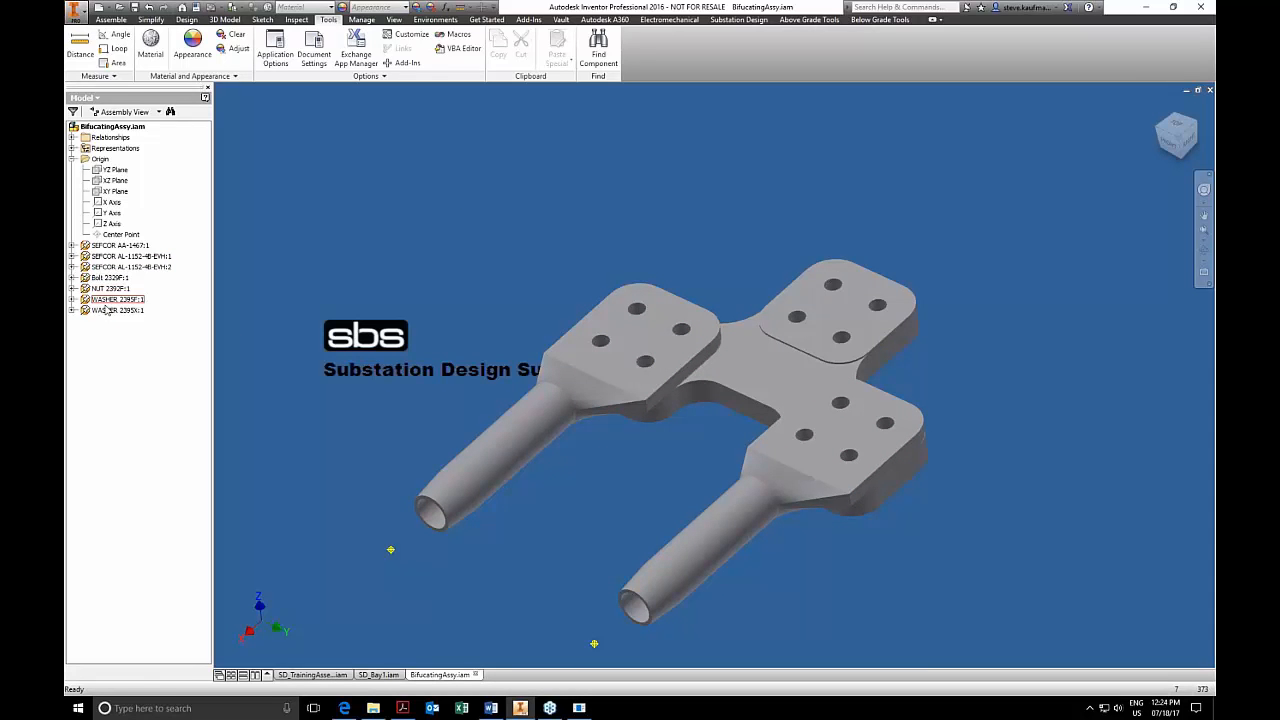
Review the parts and hardware quantities in BifucatingAssy's bill of materials, and close it.
click(112, 20)
click(404, 62)
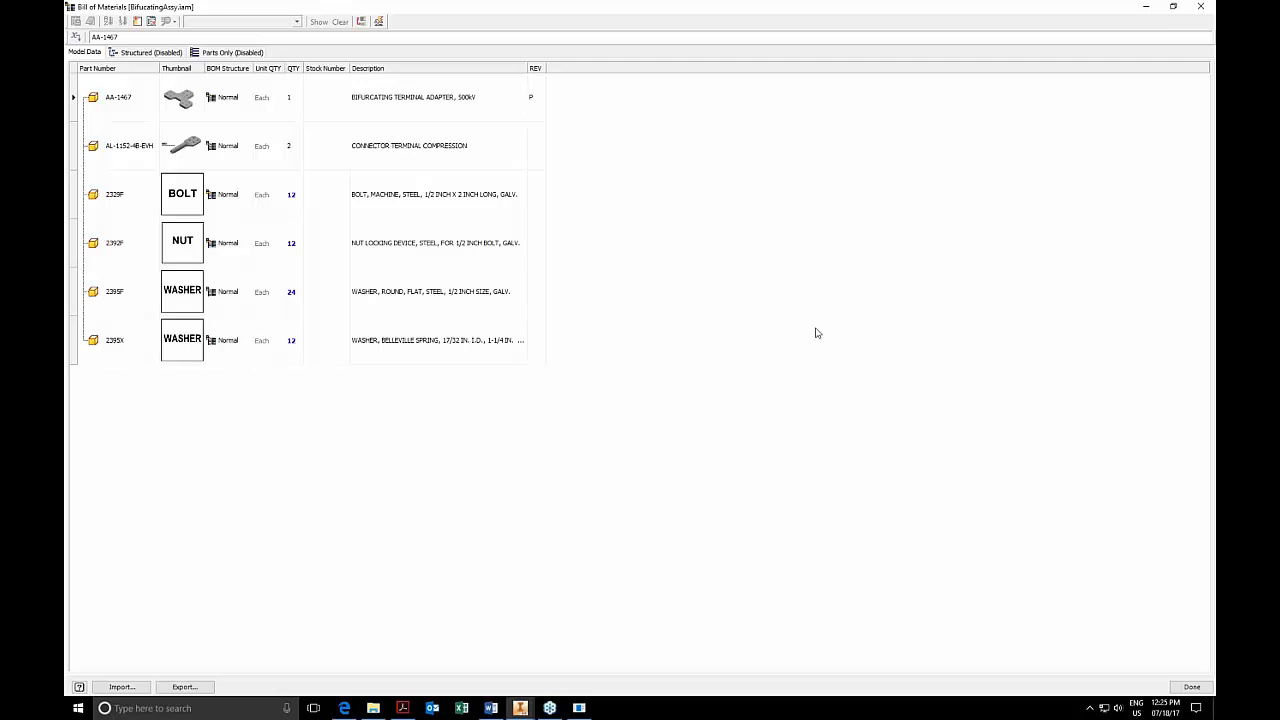
click(1173, 7)
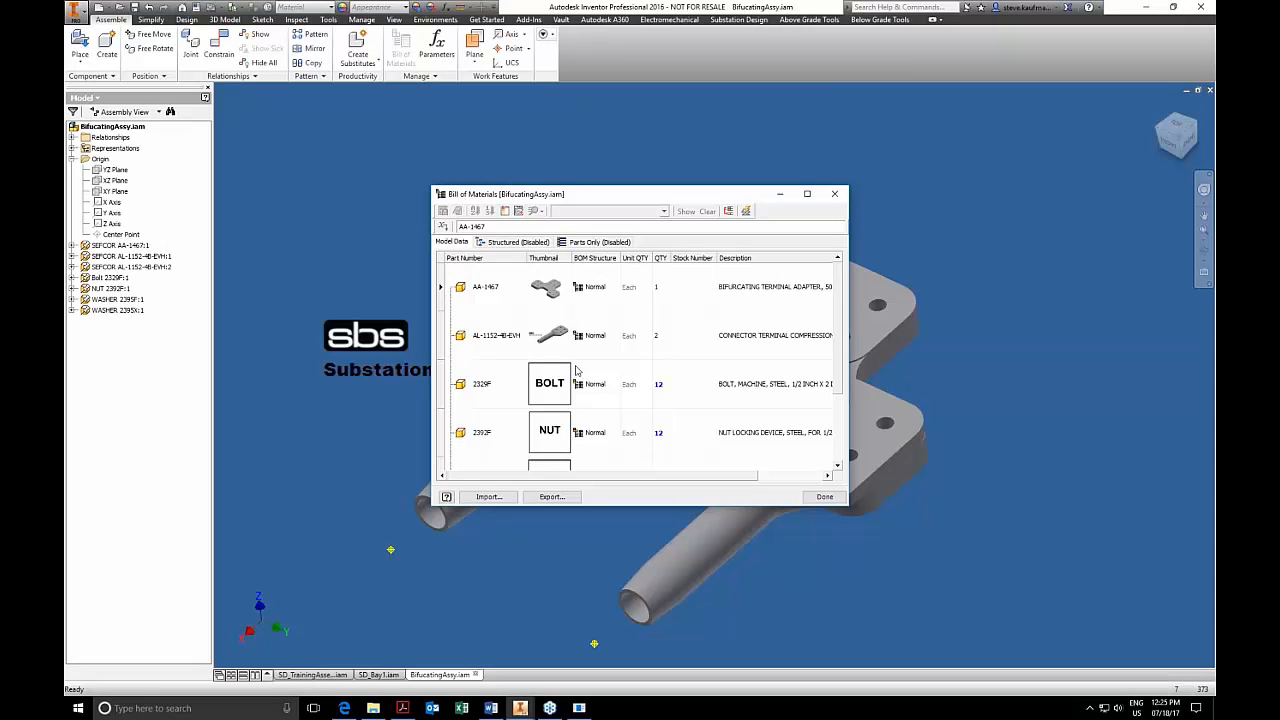
scroll(578, 370, down, 2)
scroll(575, 370, up, 2)
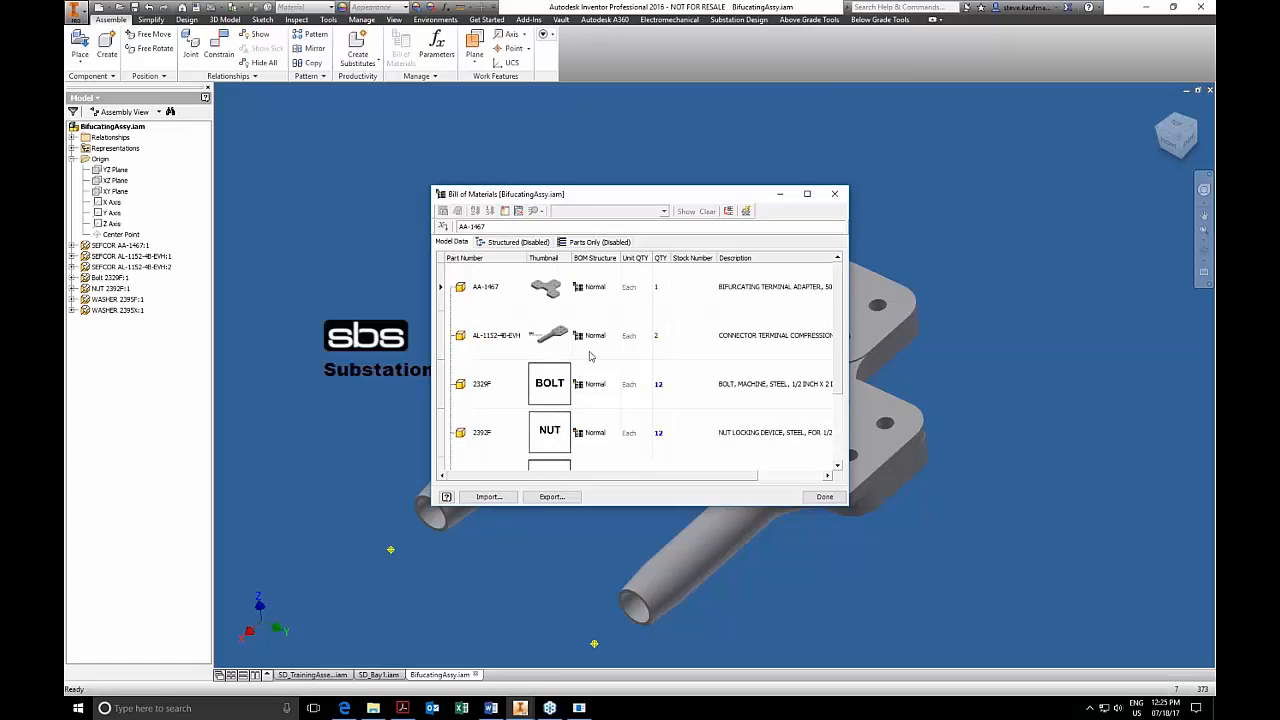
click(836, 196)
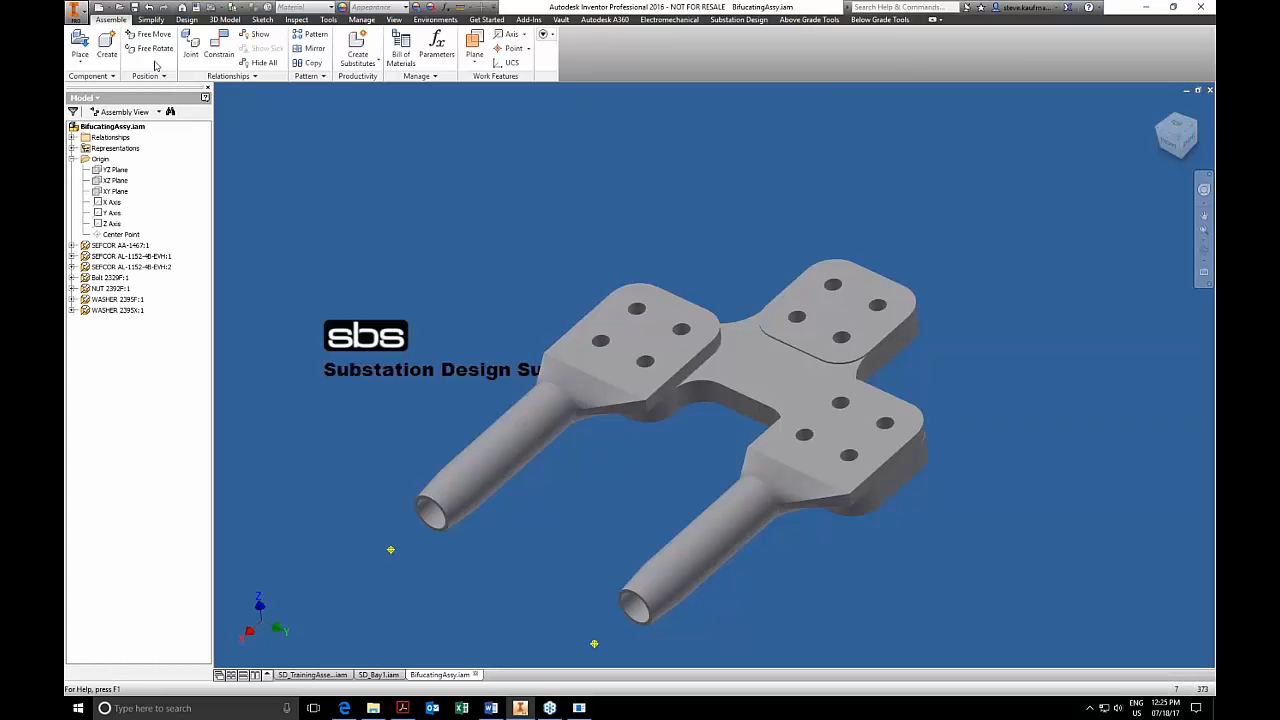
Check the default BOM structure in BifucatingAssy's document settings, and close the assembly to return to SD_Bay1.
click(154, 20)
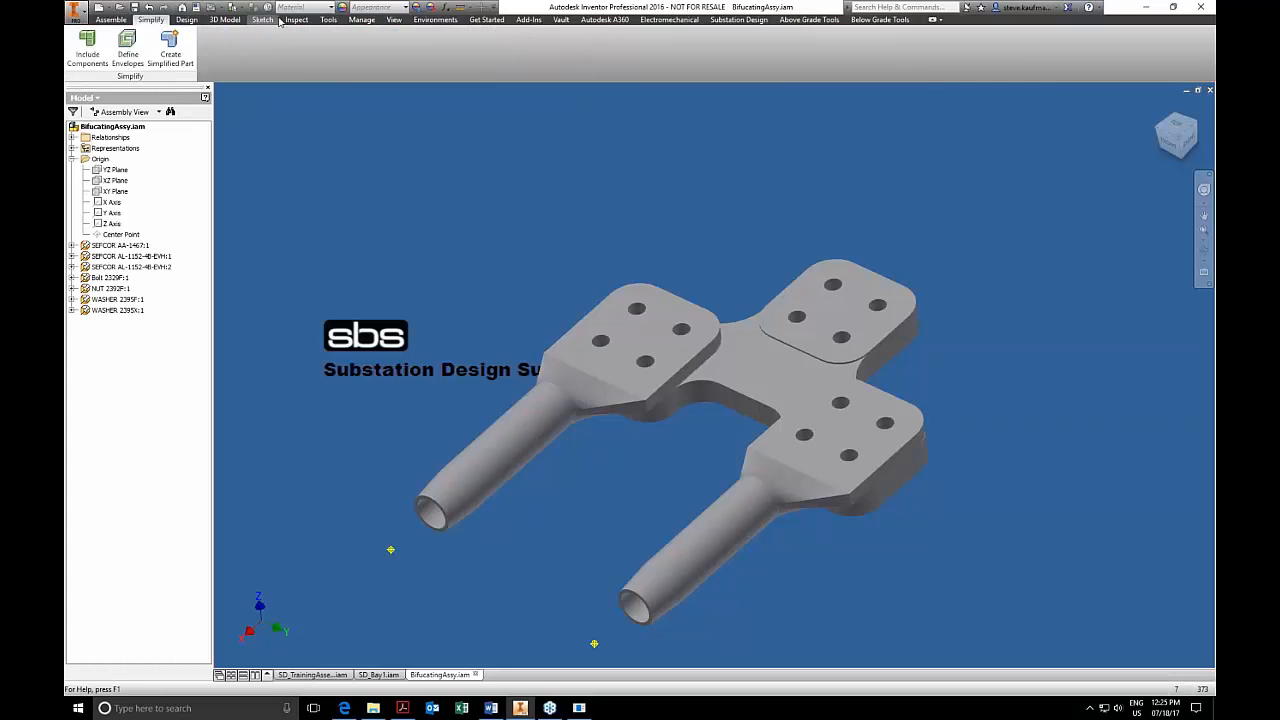
click(328, 20)
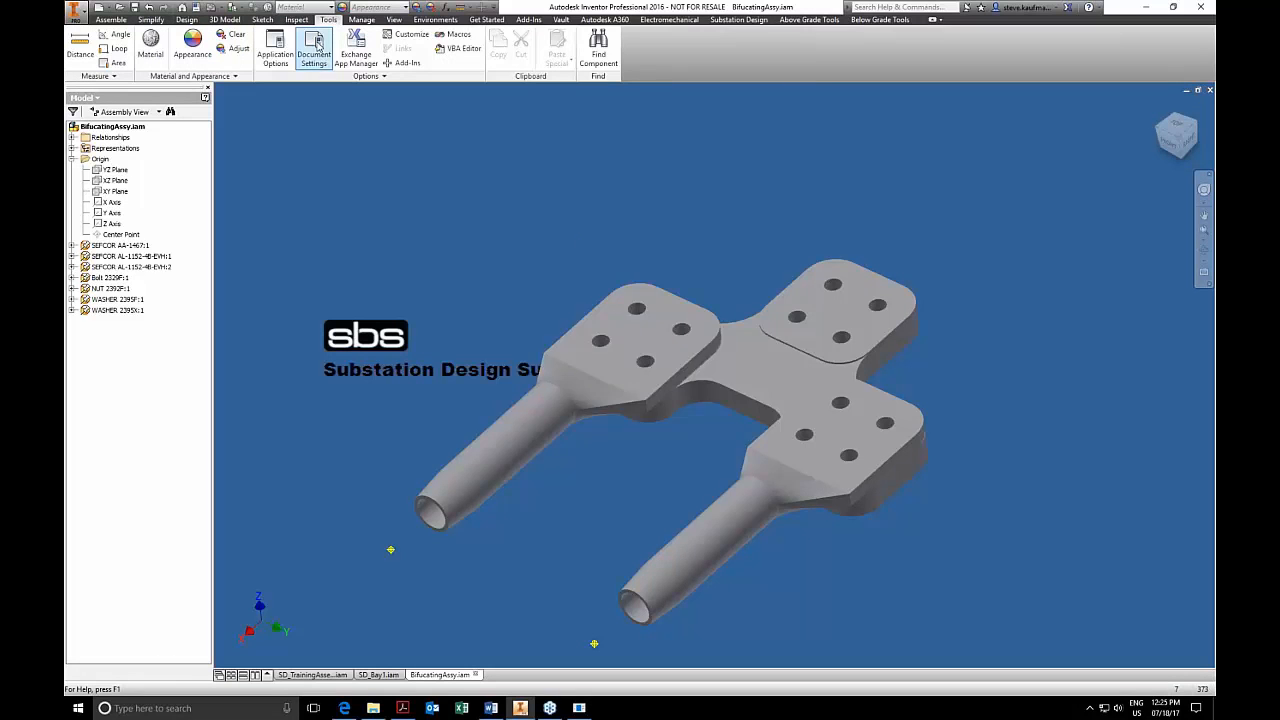
click(314, 50)
click(628, 194)
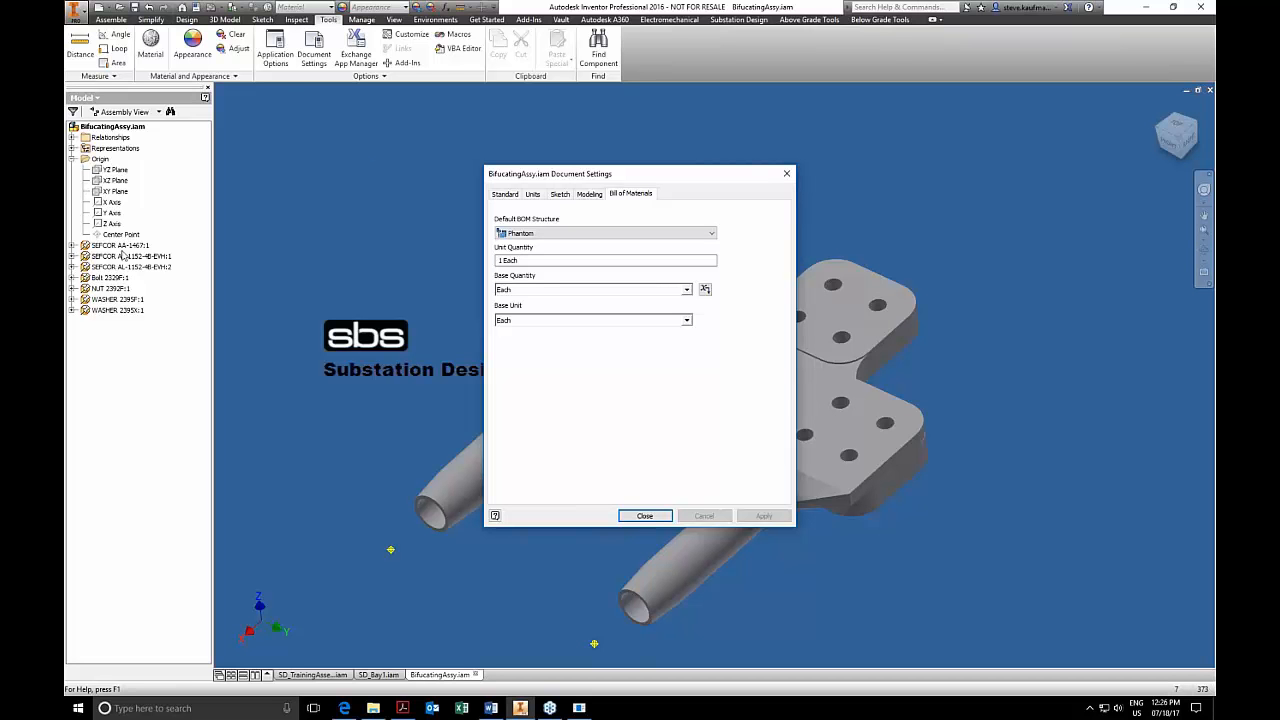
click(650, 515)
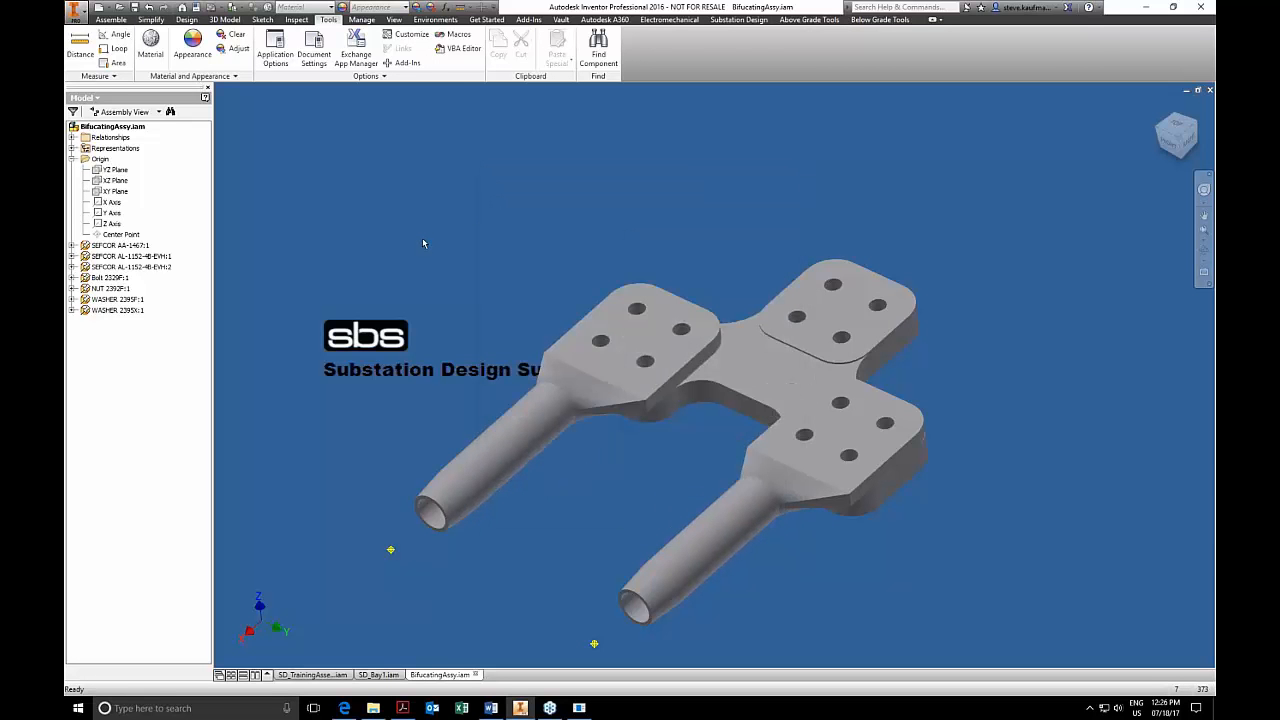
click(1210, 91)
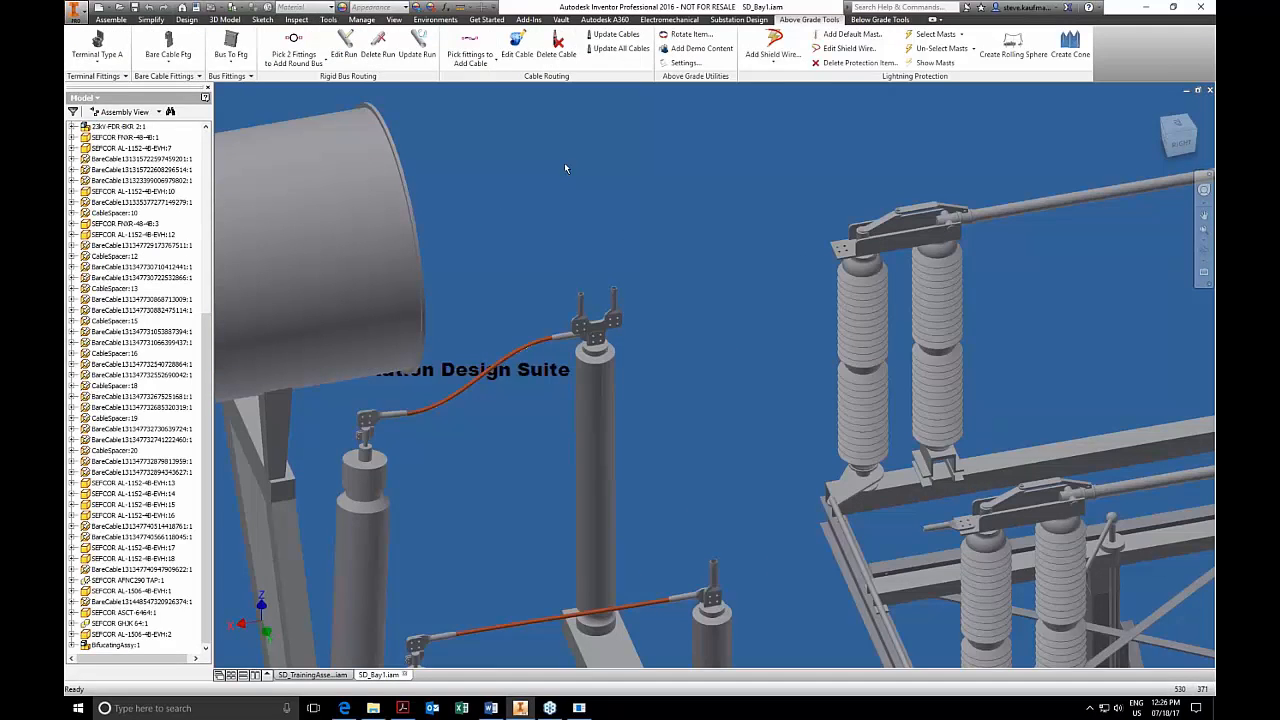
Place another BifucatingAssy whardware fitting on the connection pad atop the first high-voltage insulator.
click(172, 77)
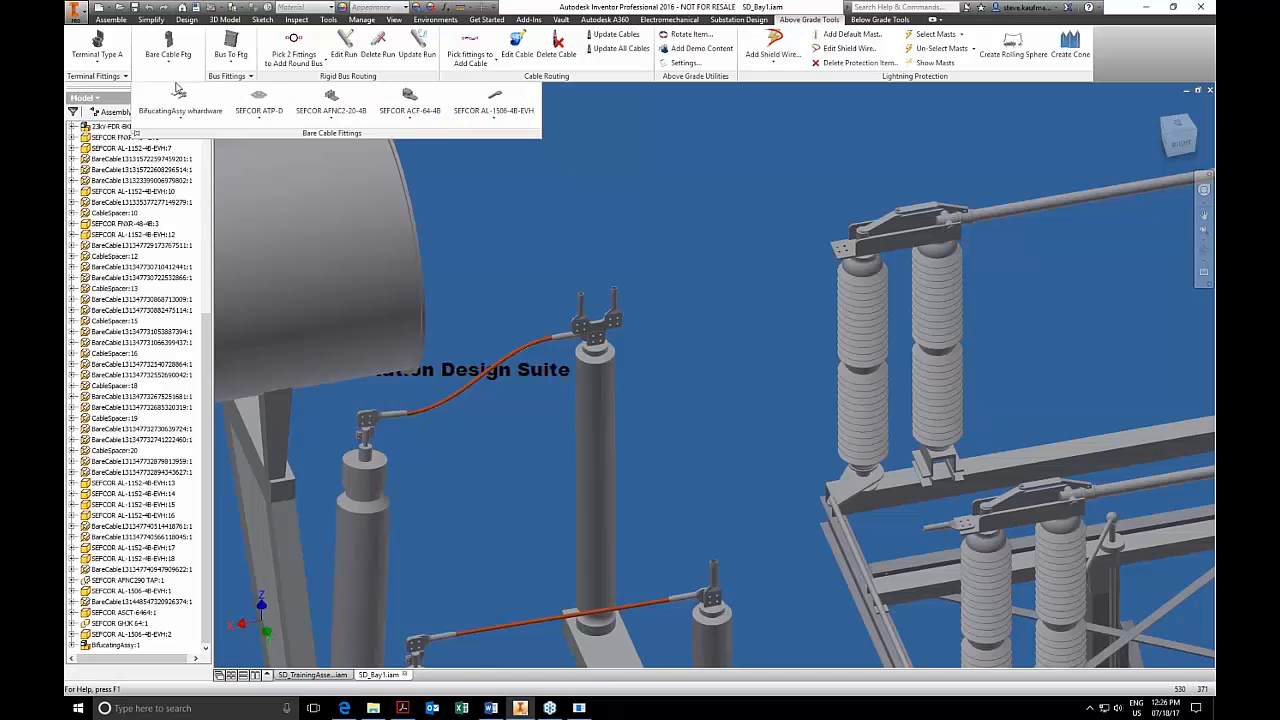
click(259, 100)
click(841, 249)
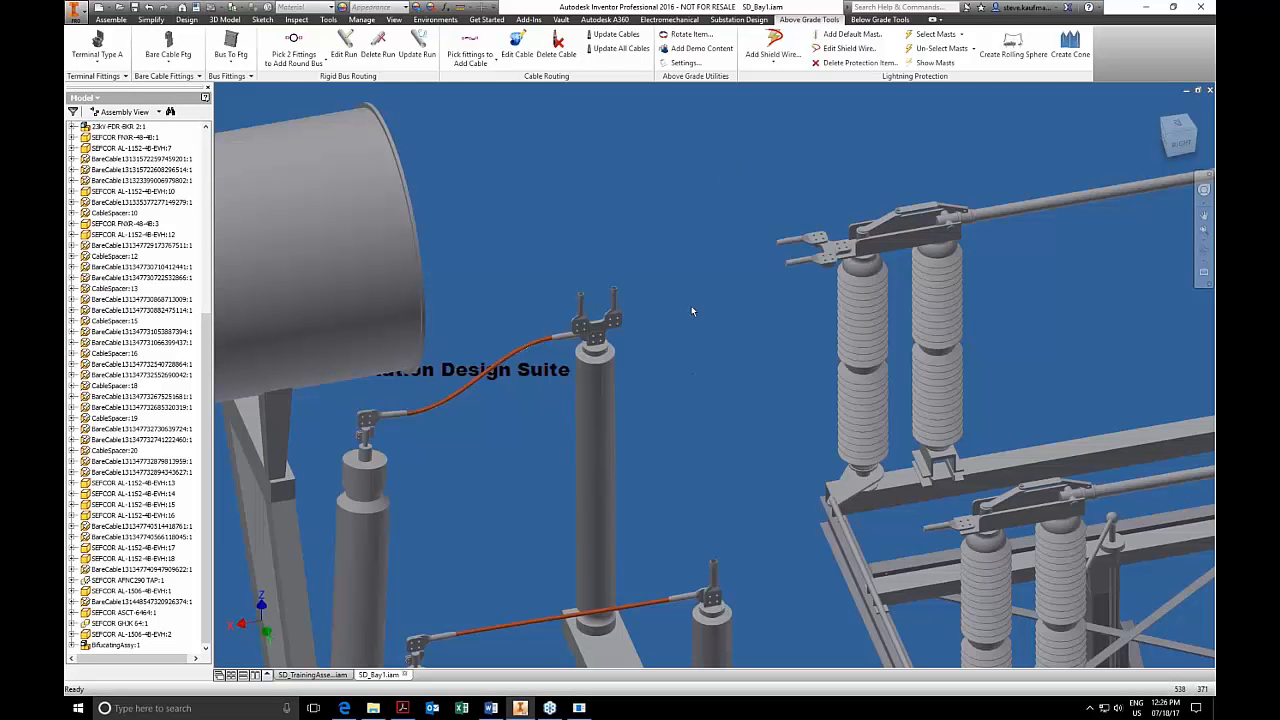
Open SD_HVAssembly in its own window and bring the newly placed bifurcating fitting into view.
right_click(821, 259)
click(825, 229)
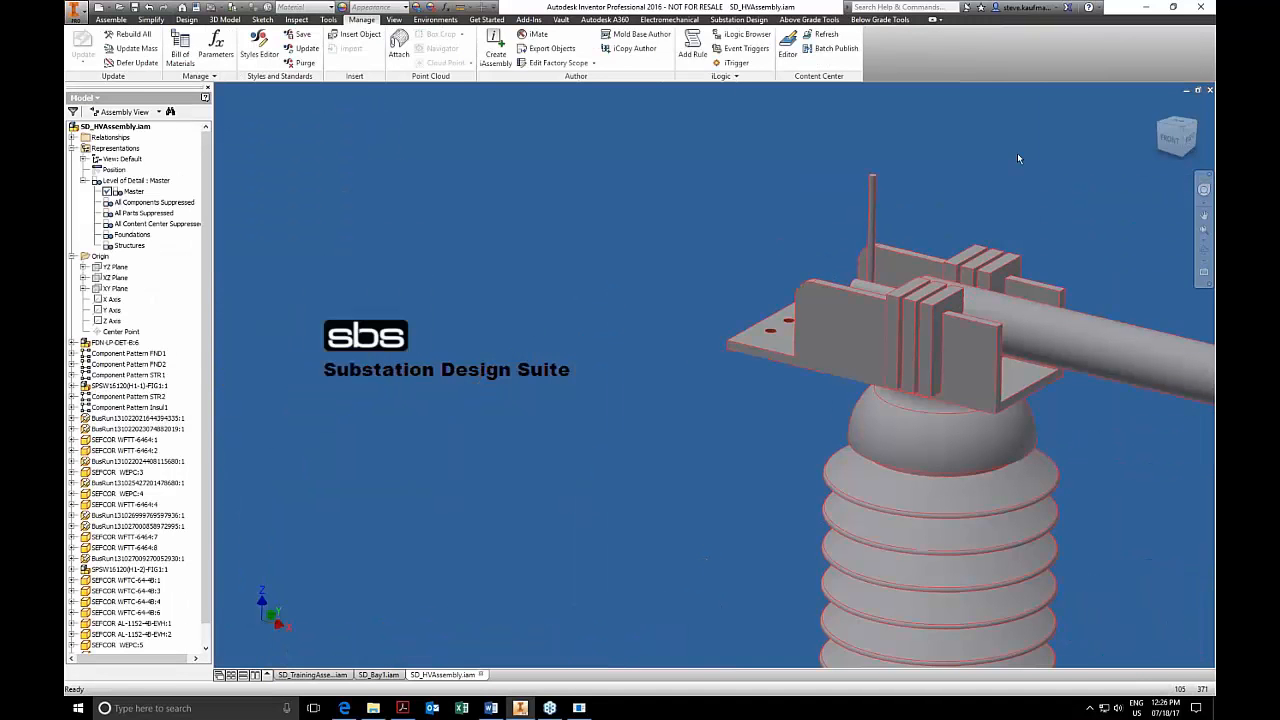
click(1160, 106)
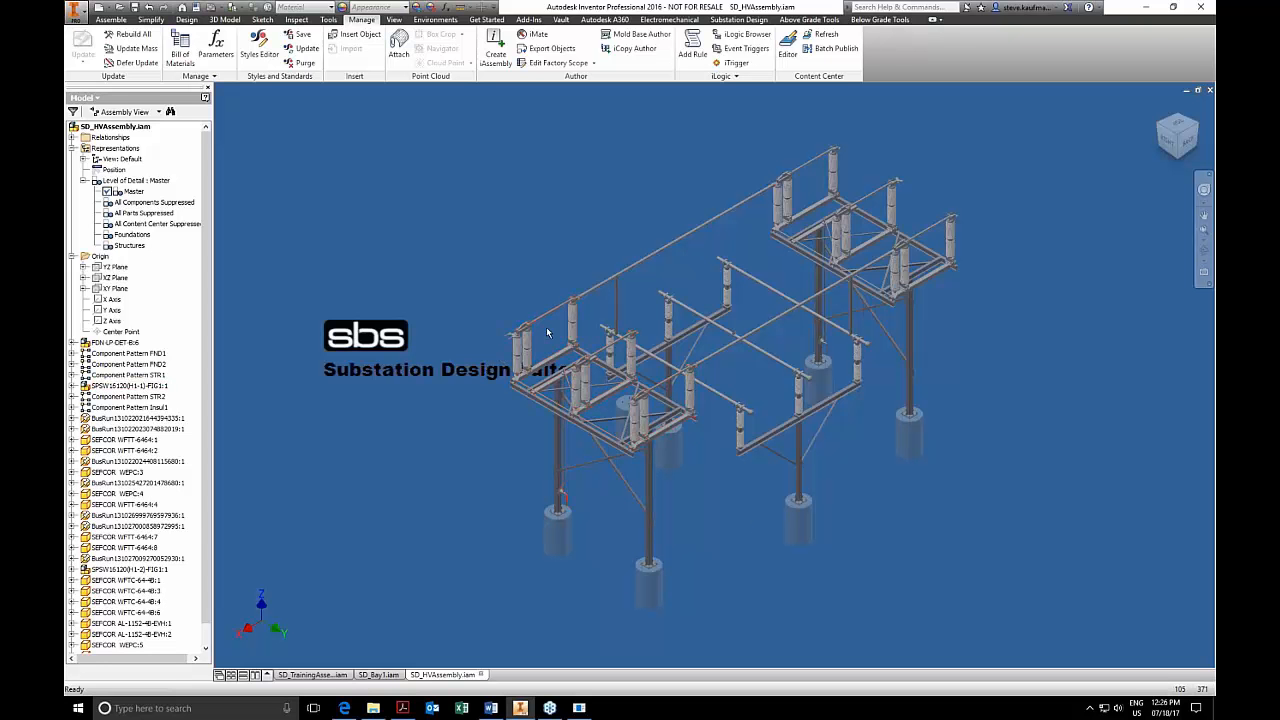
scroll(517, 340, up, 10)
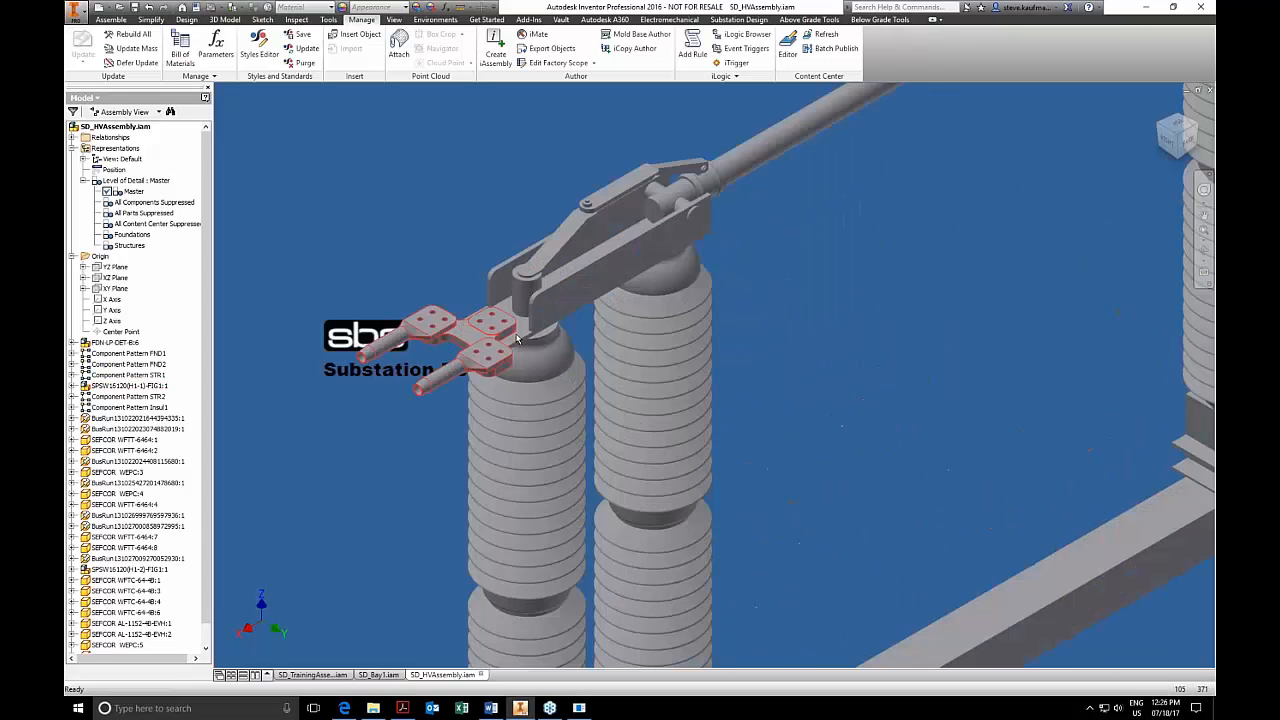
Find BifucatingAssy:1 in SD_HVAssembly's model browser and expand it to examine its components and Insert constraints.
click(480, 340)
right_click(440, 321)
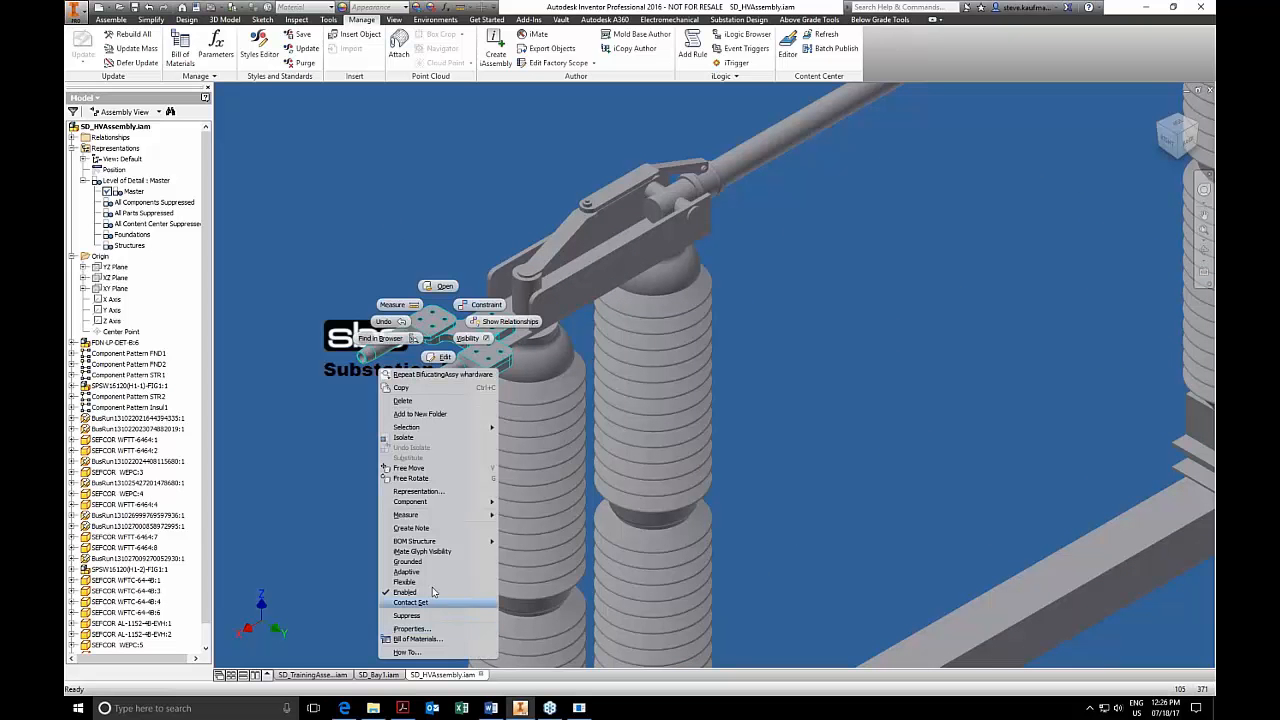
click(430, 414)
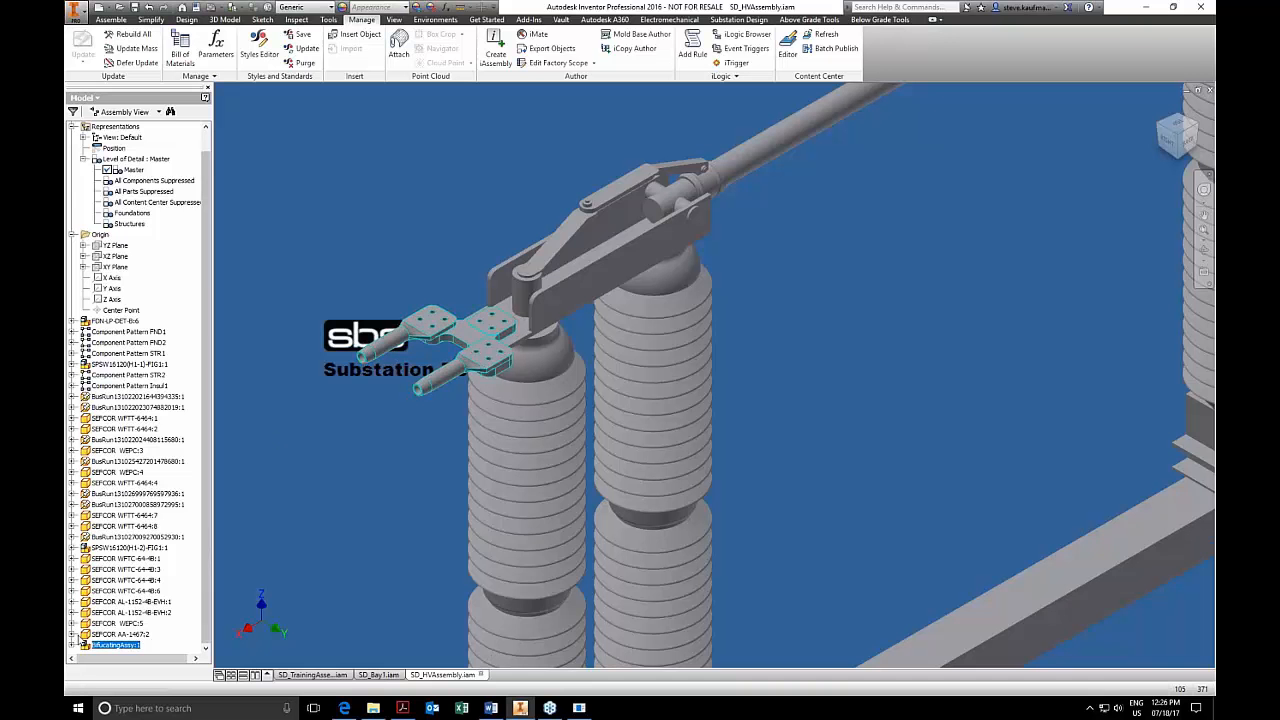
click(73, 645)
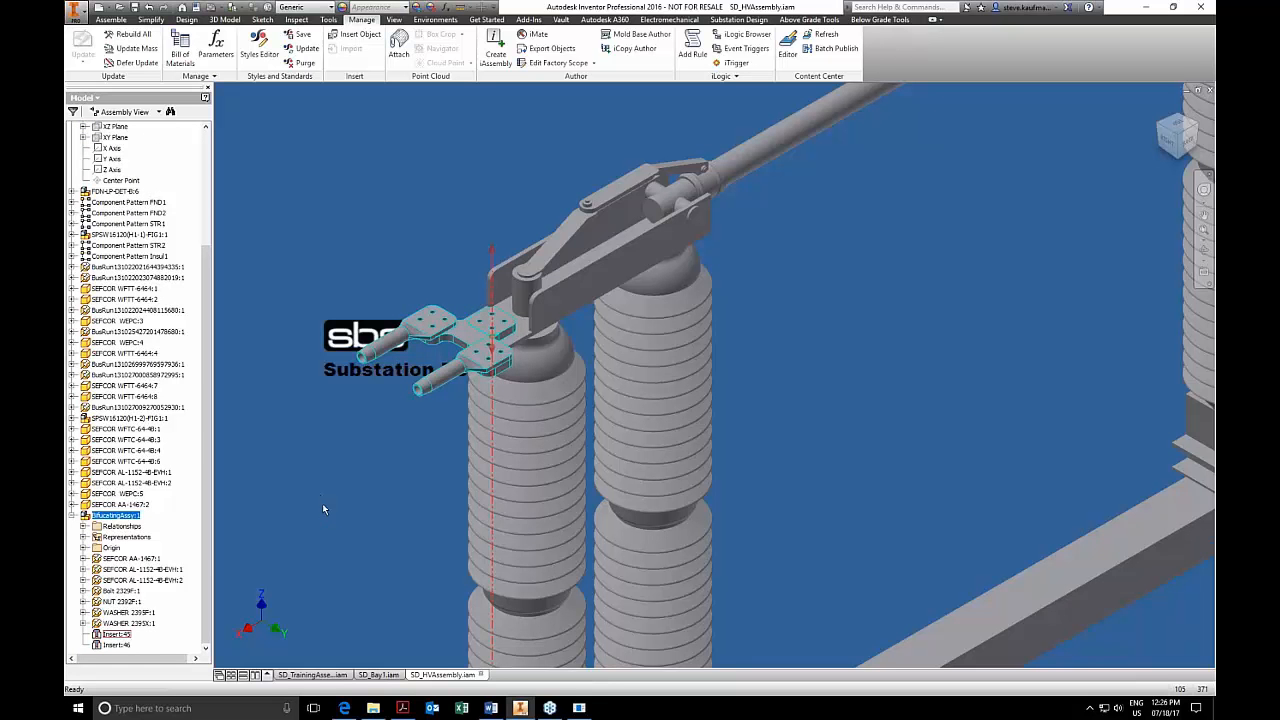
click(381, 445)
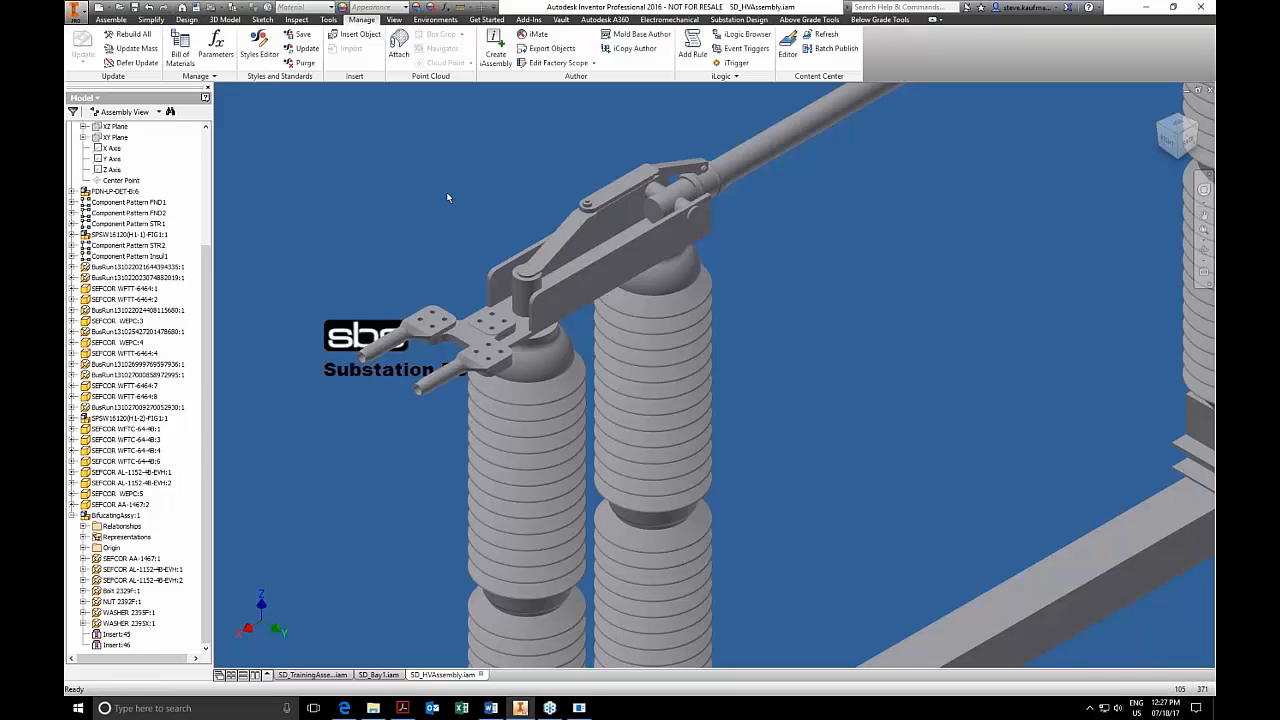
click(806, 20)
click(685, 36)
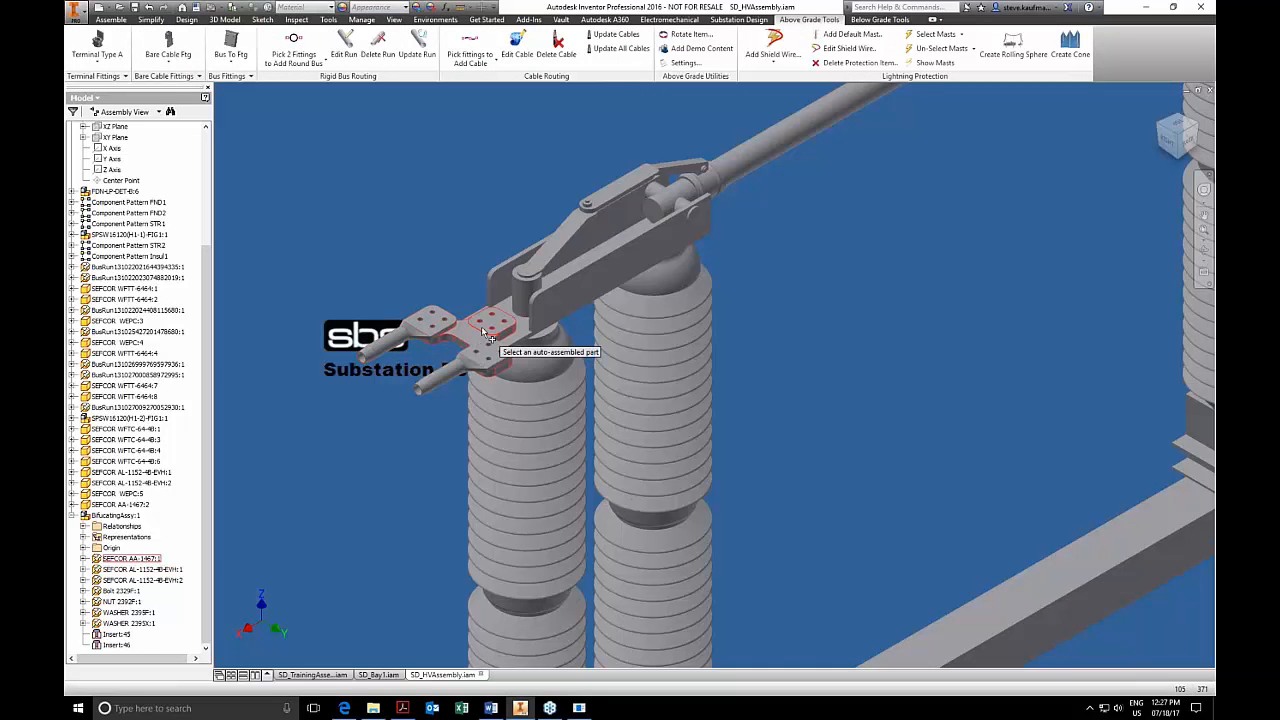
mouse_move(489, 337)
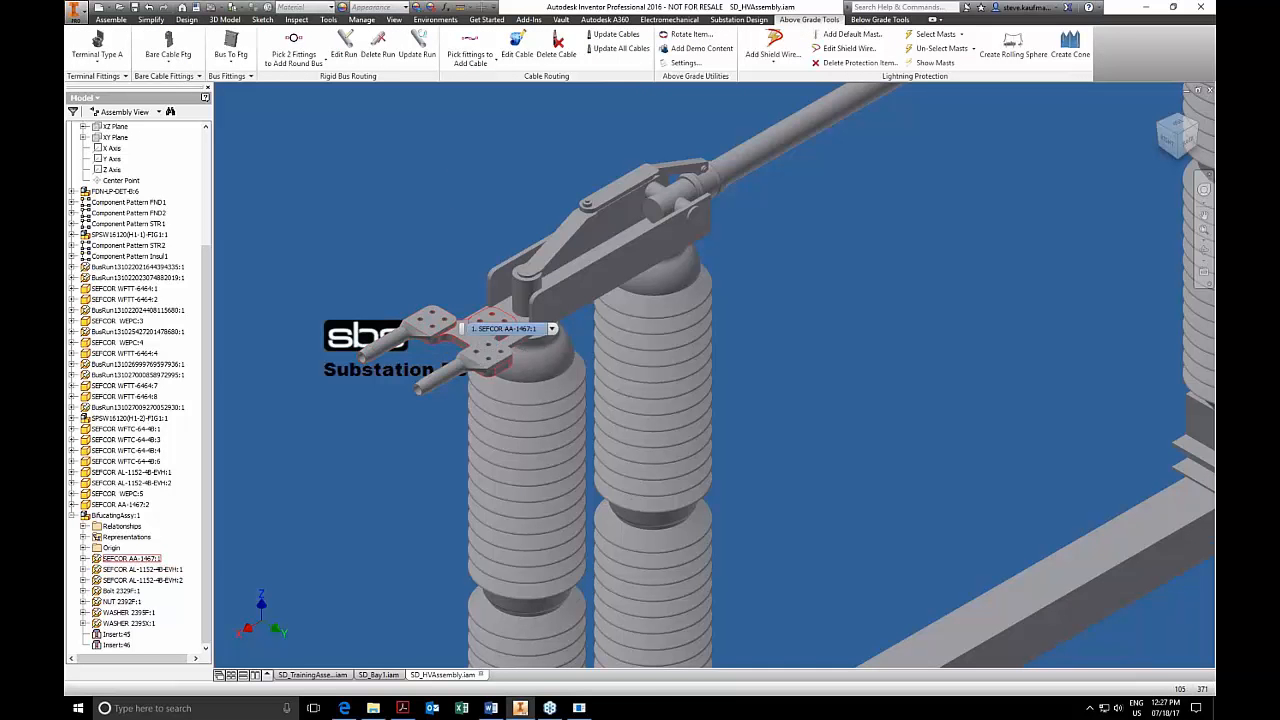
key(Escape)
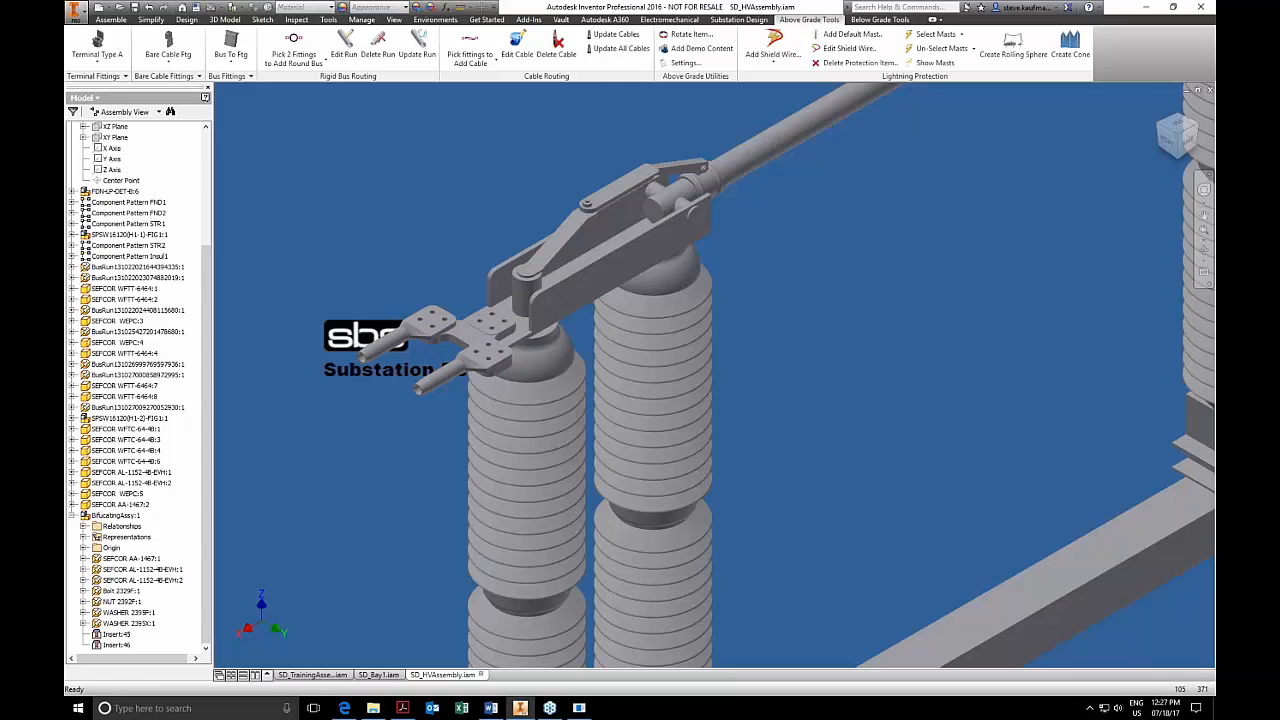
Cycle BifucatingAssy:1 through its orientations with Rotate Item and accept the one whose cable barrels point away from the bus tube.
click(685, 34)
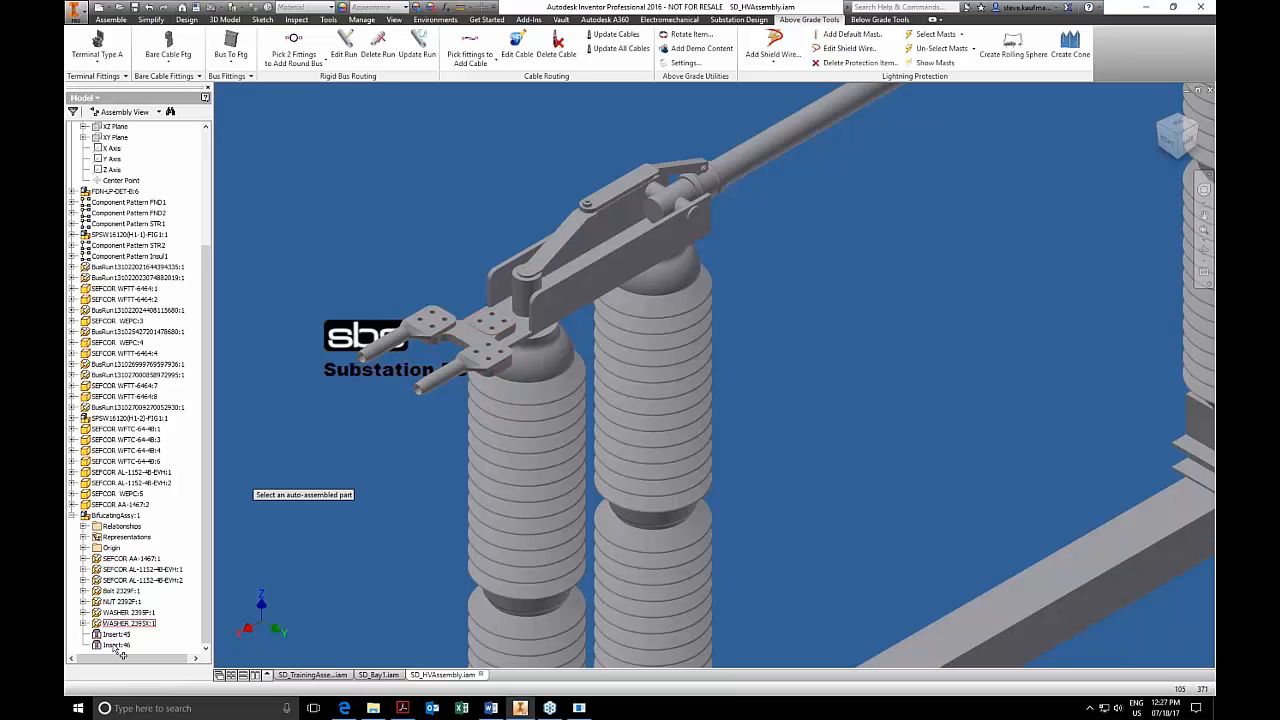
click(120, 517)
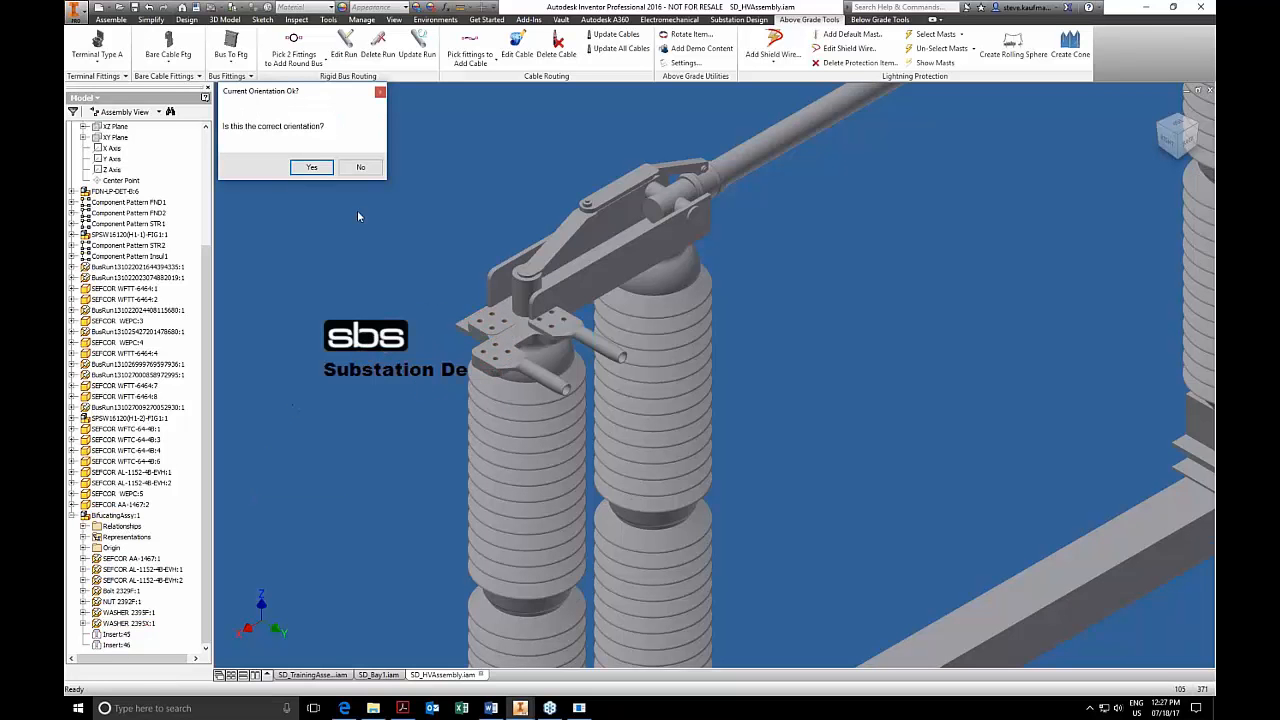
click(360, 168)
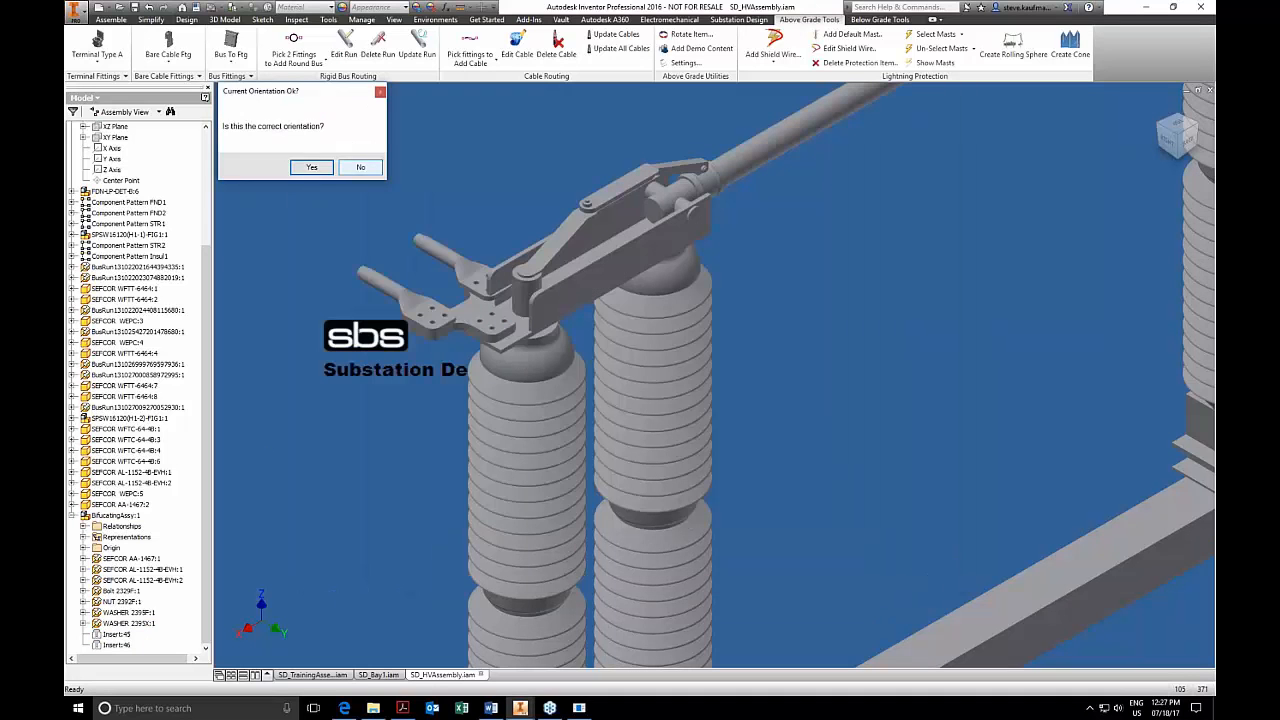
click(360, 168)
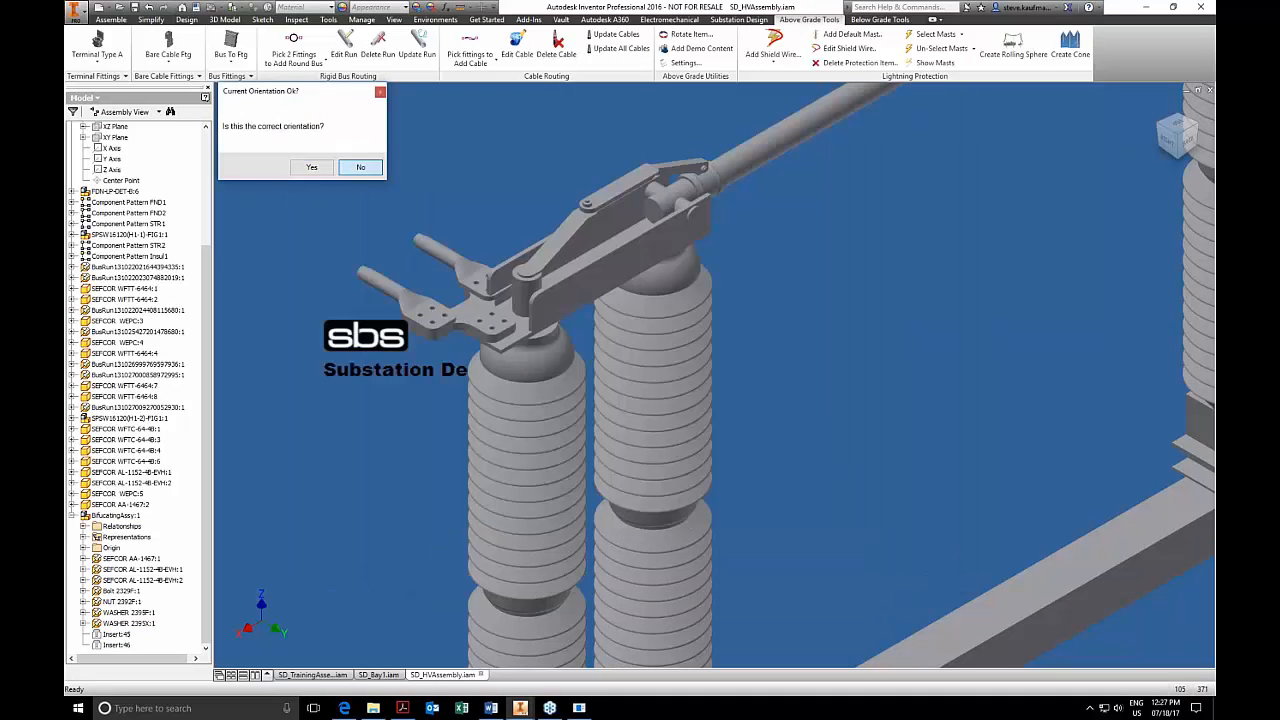
click(311, 167)
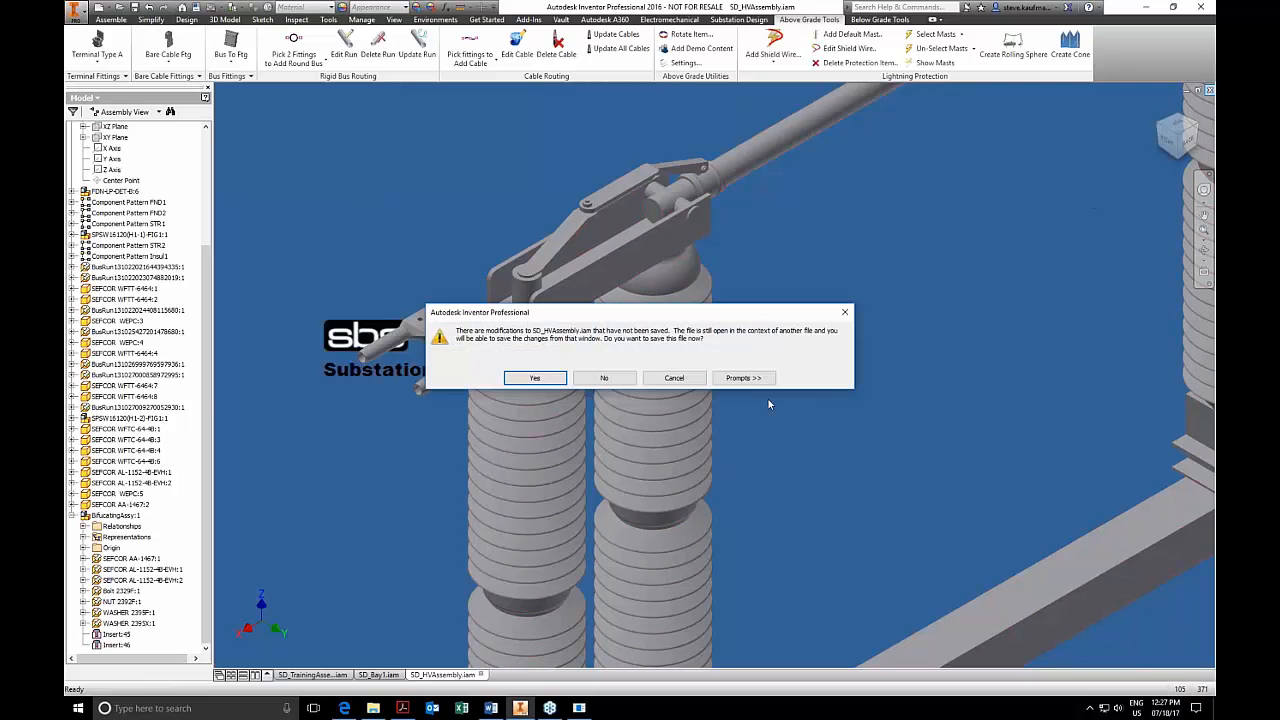
Save and close SD_HVAssembly to return to SD_Bay1, and save the above ground settings with 500 MCM ACSR 30x0.1291 as default new cable size.
click(553, 378)
click(697, 311)
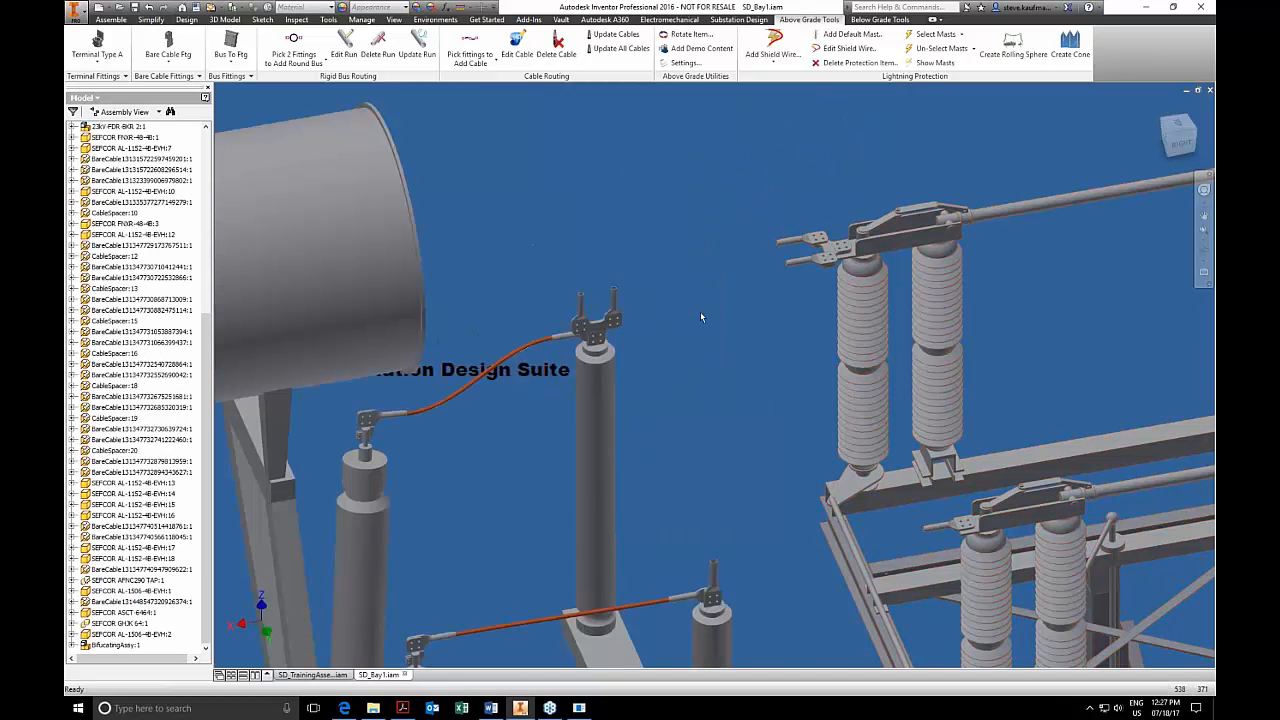
click(684, 62)
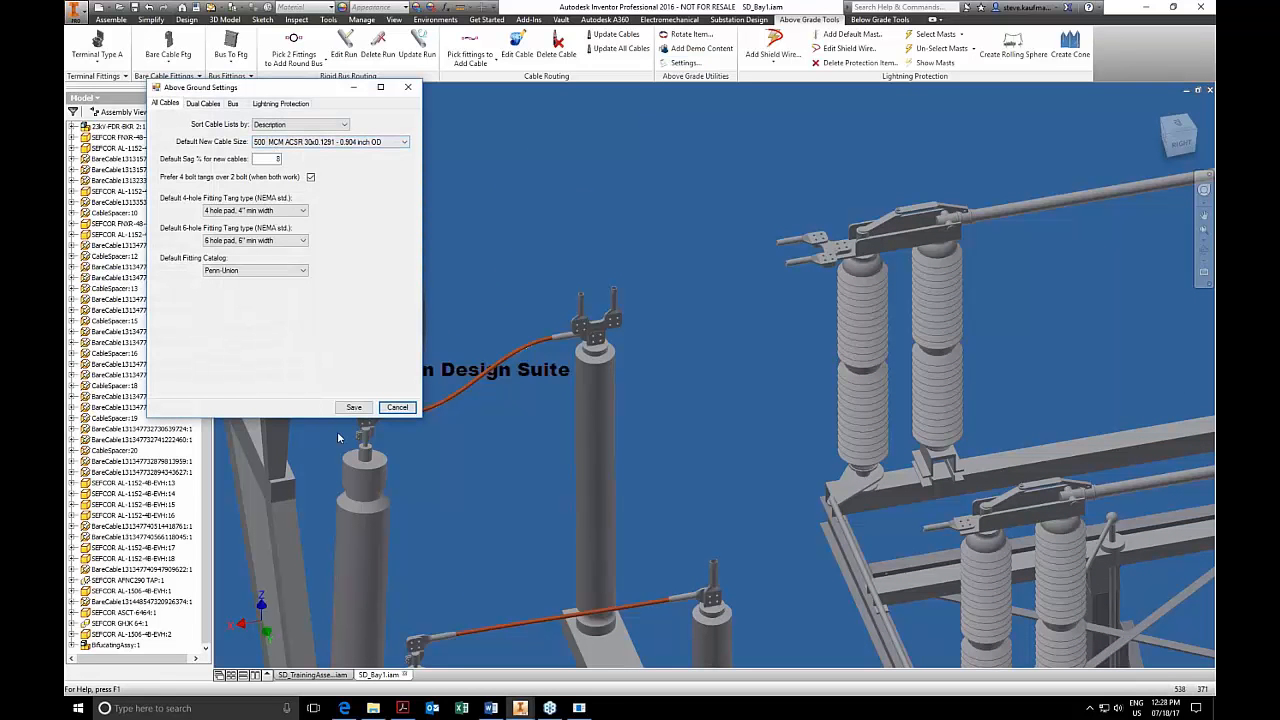
click(354, 407)
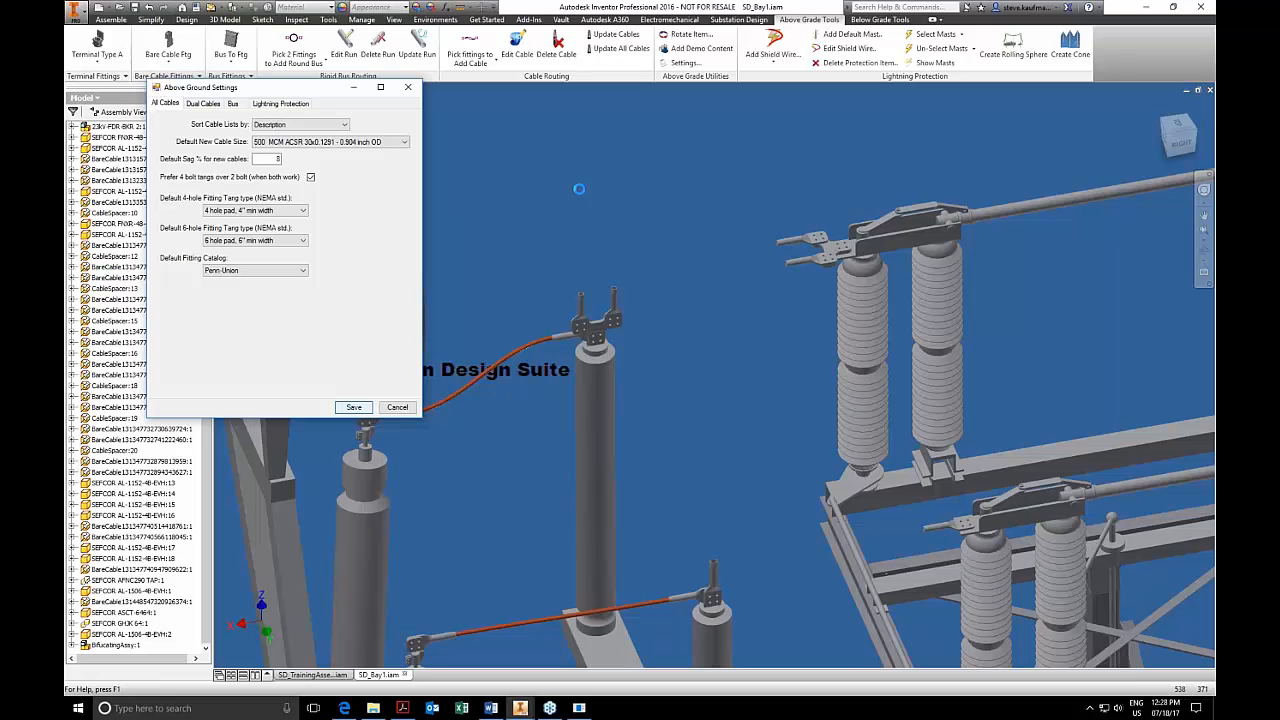
Route a paired cable from the two upright barrels of the bifurcating fitting on the bushing to the one atop the high-voltage insulator.
click(470, 60)
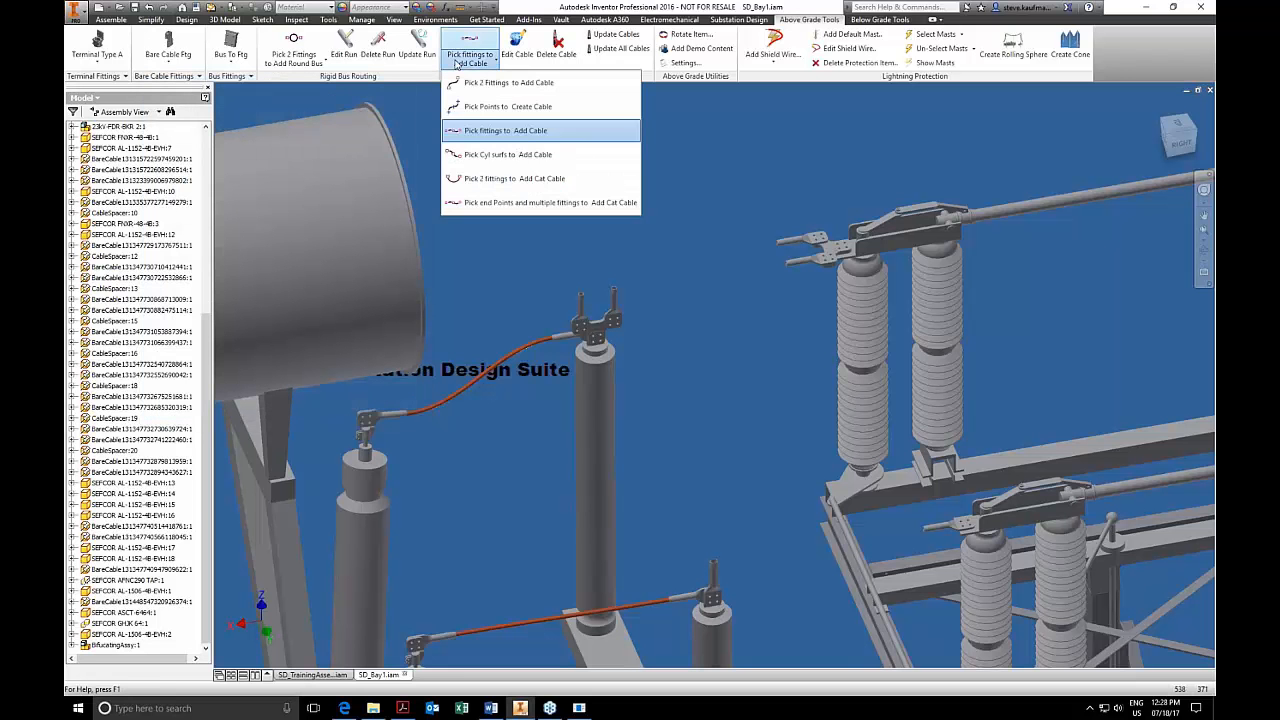
click(500, 130)
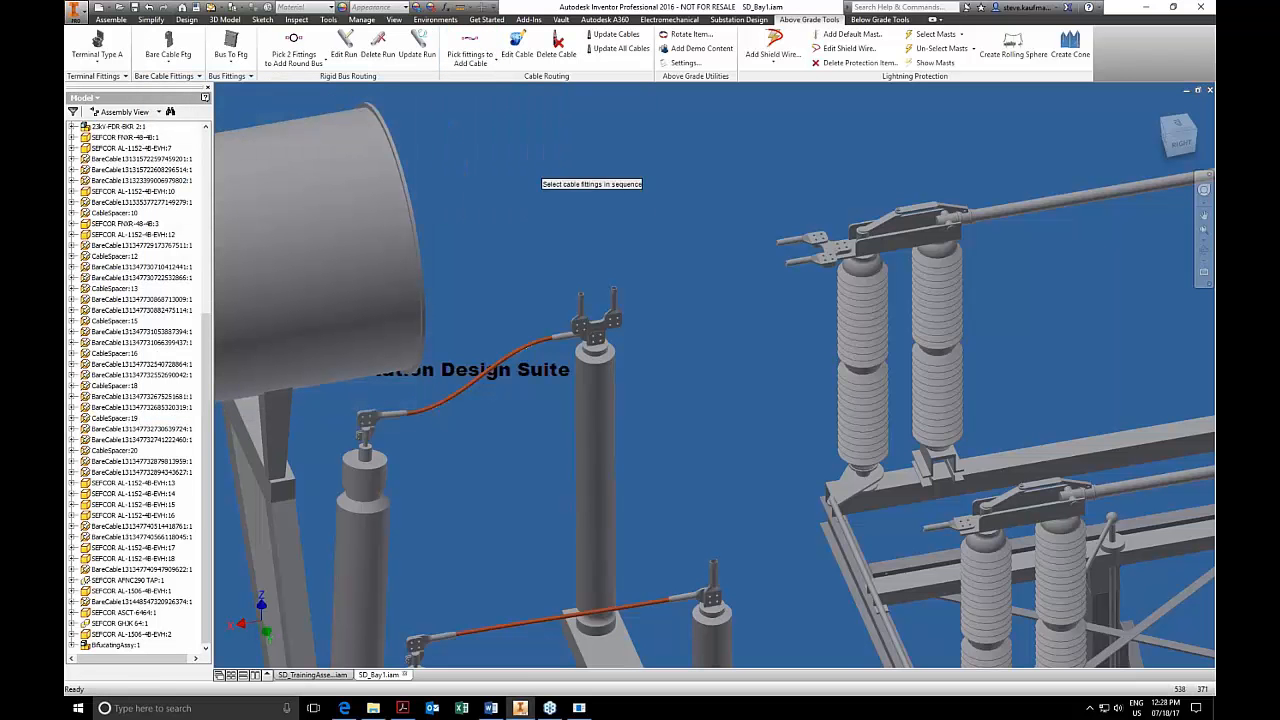
click(614, 300)
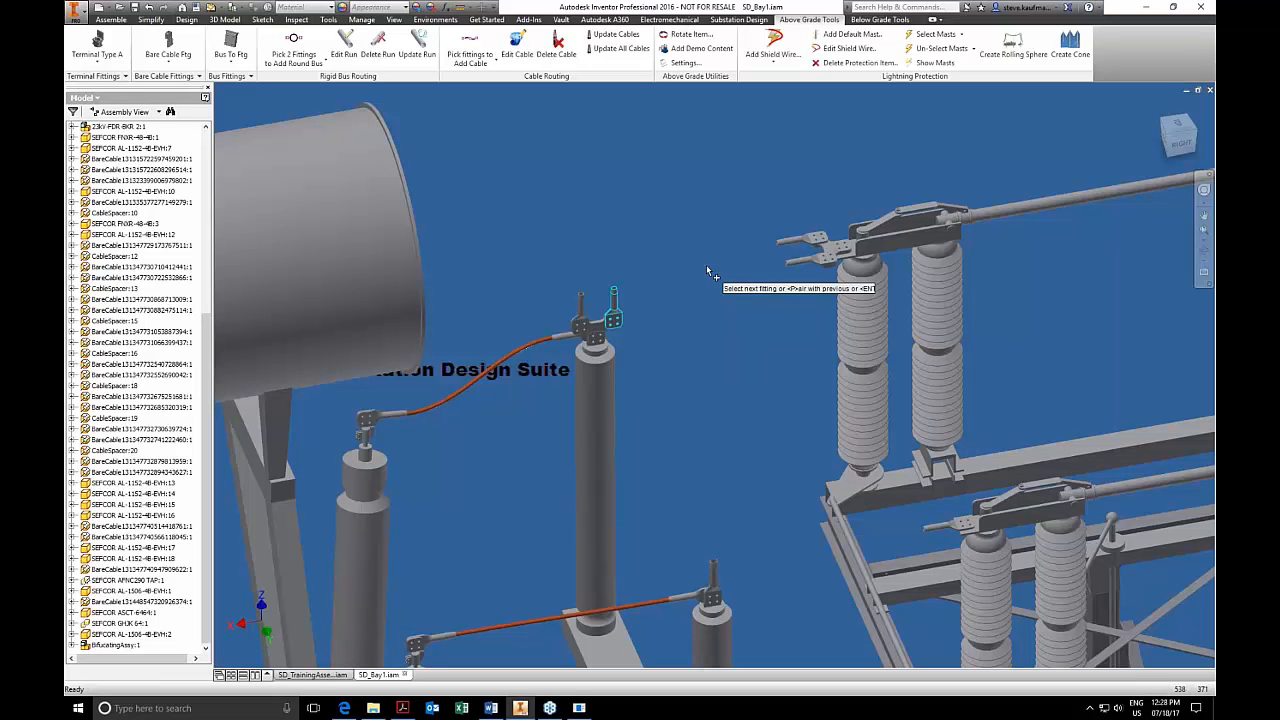
click(581, 316)
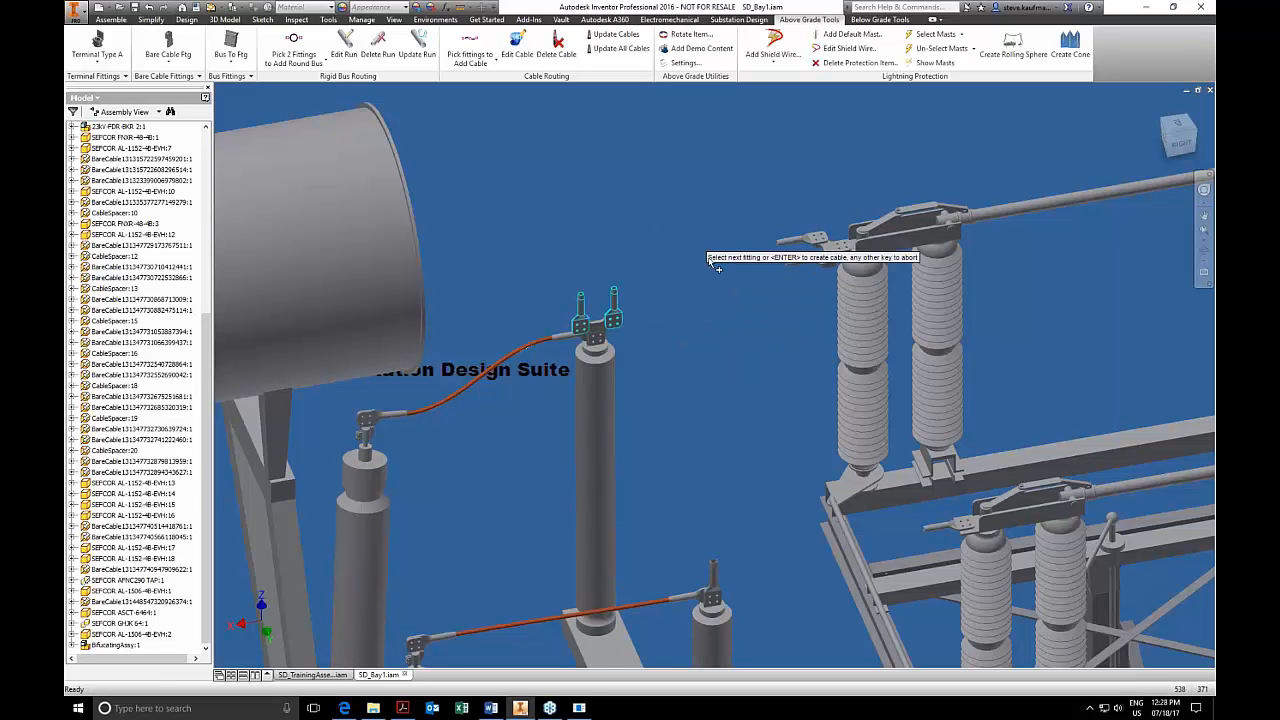
key(p)
click(784, 243)
key(Return)
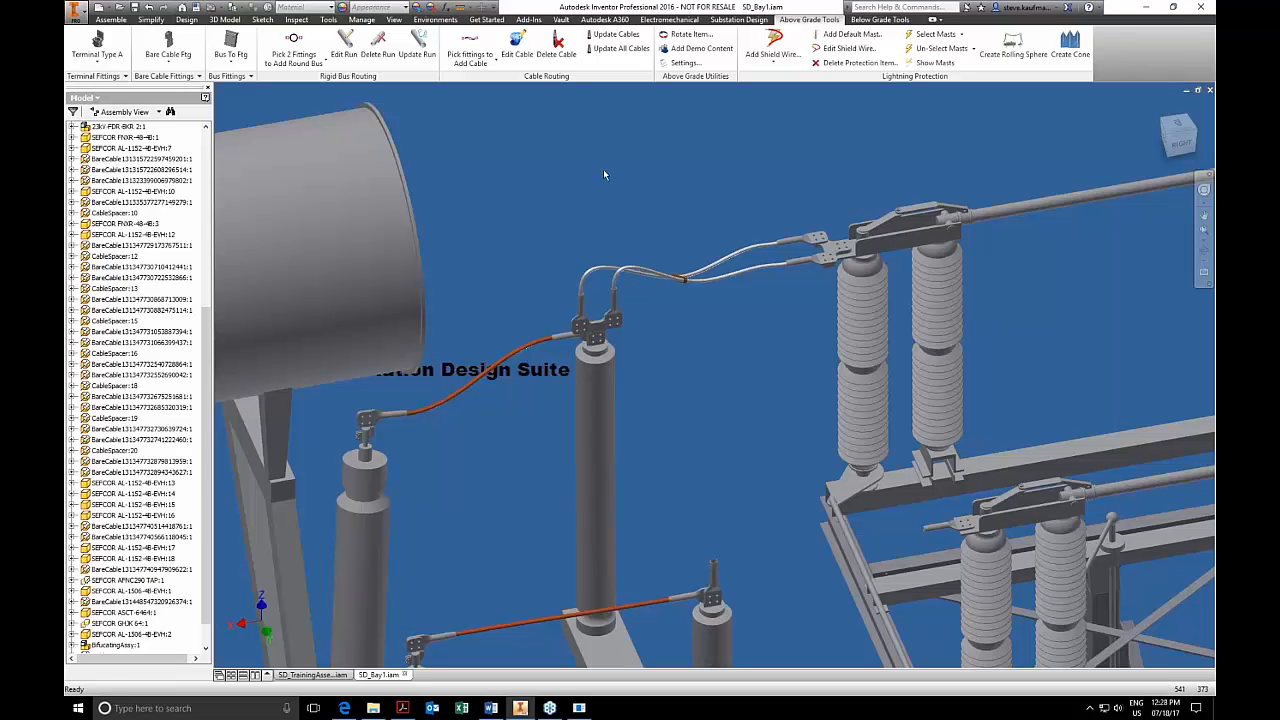
Review the custom bare cable fittings and the custom bus fittings list, including its bolts, nuts and washers.
click(190, 77)
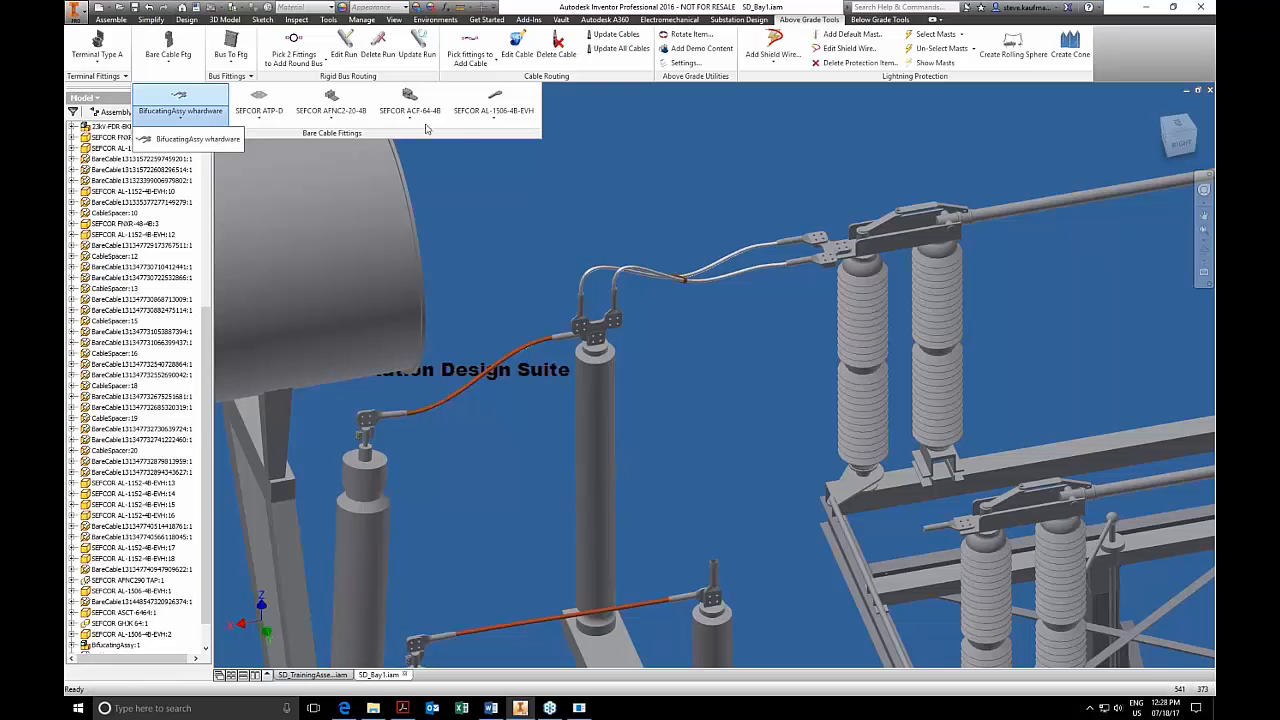
click(478, 123)
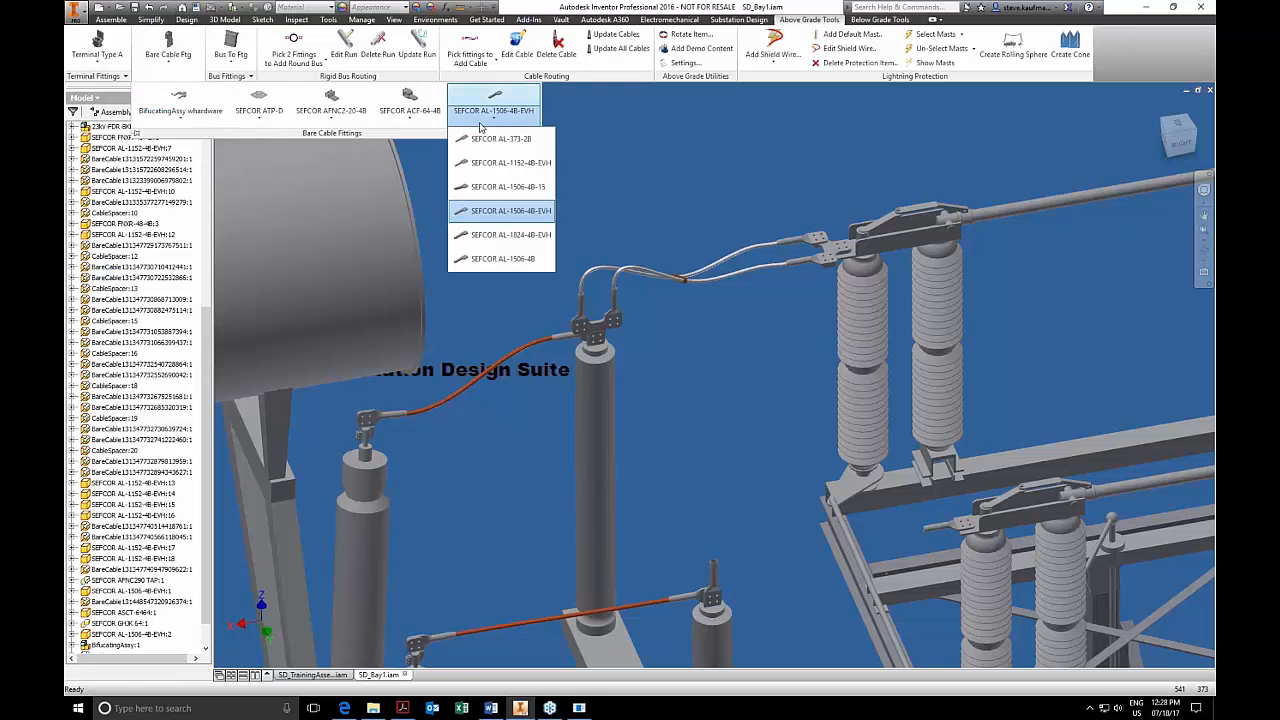
click(243, 68)
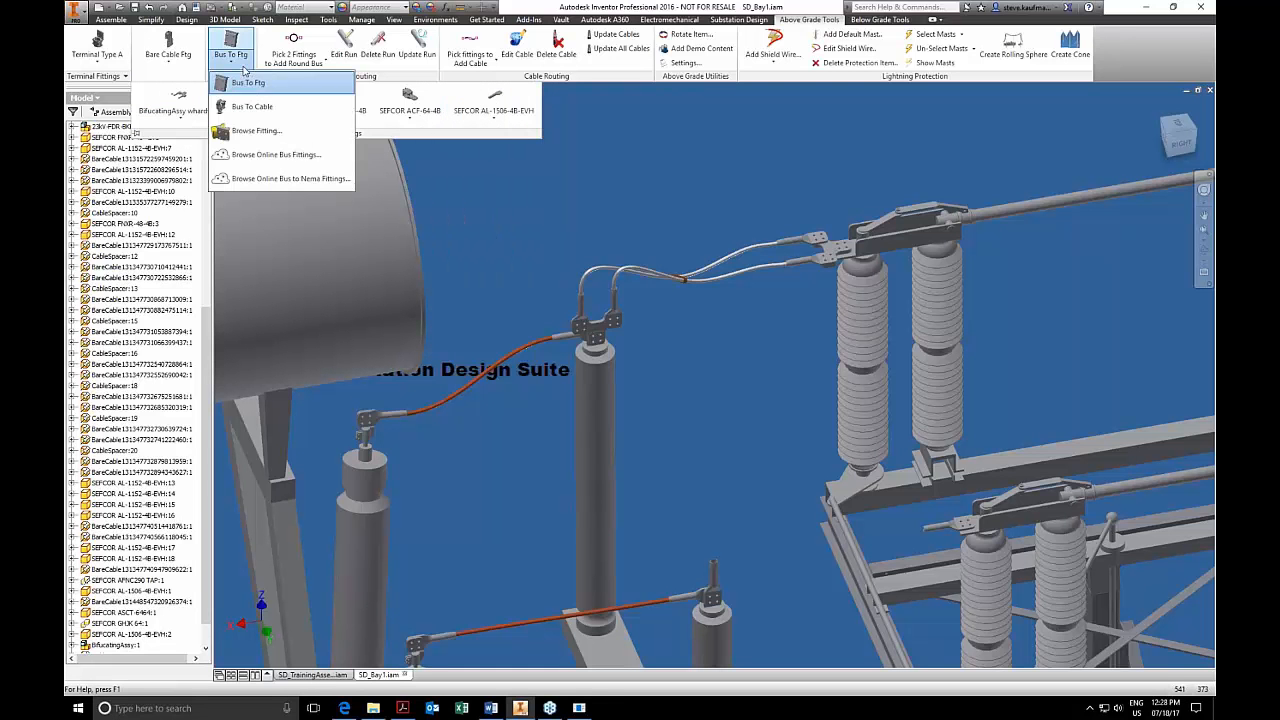
click(667, 213)
click(235, 76)
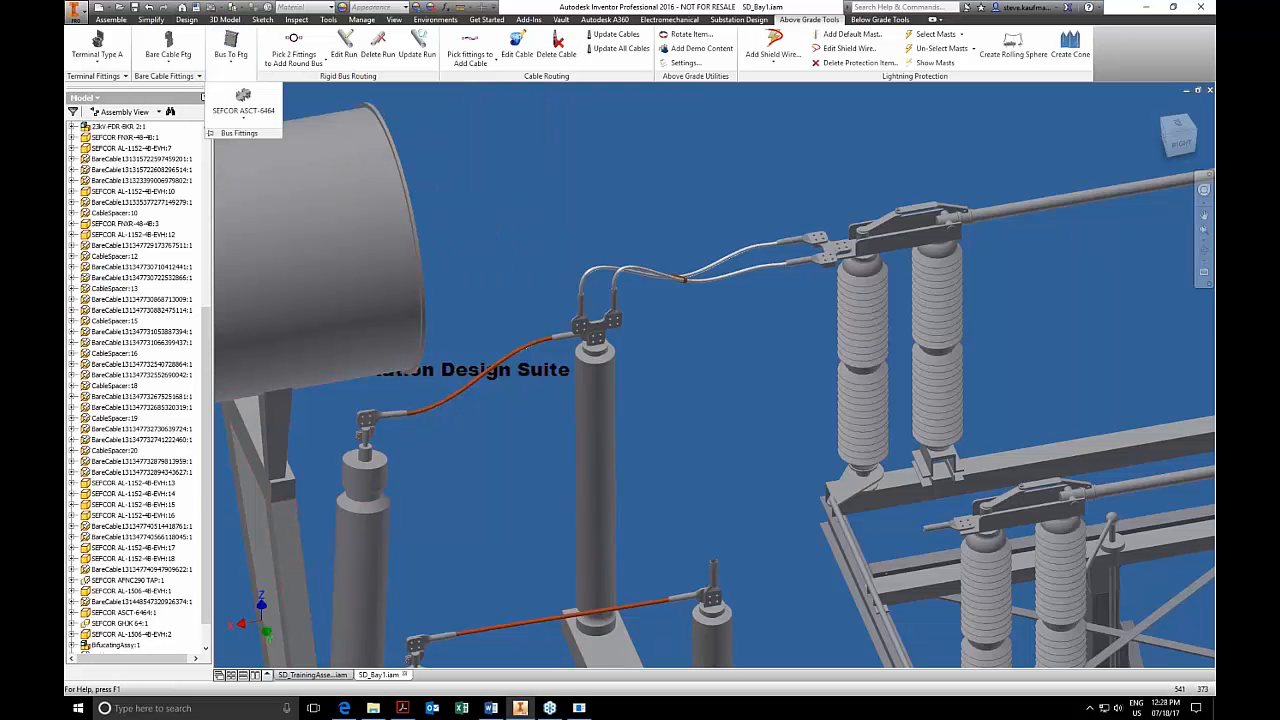
click(249, 115)
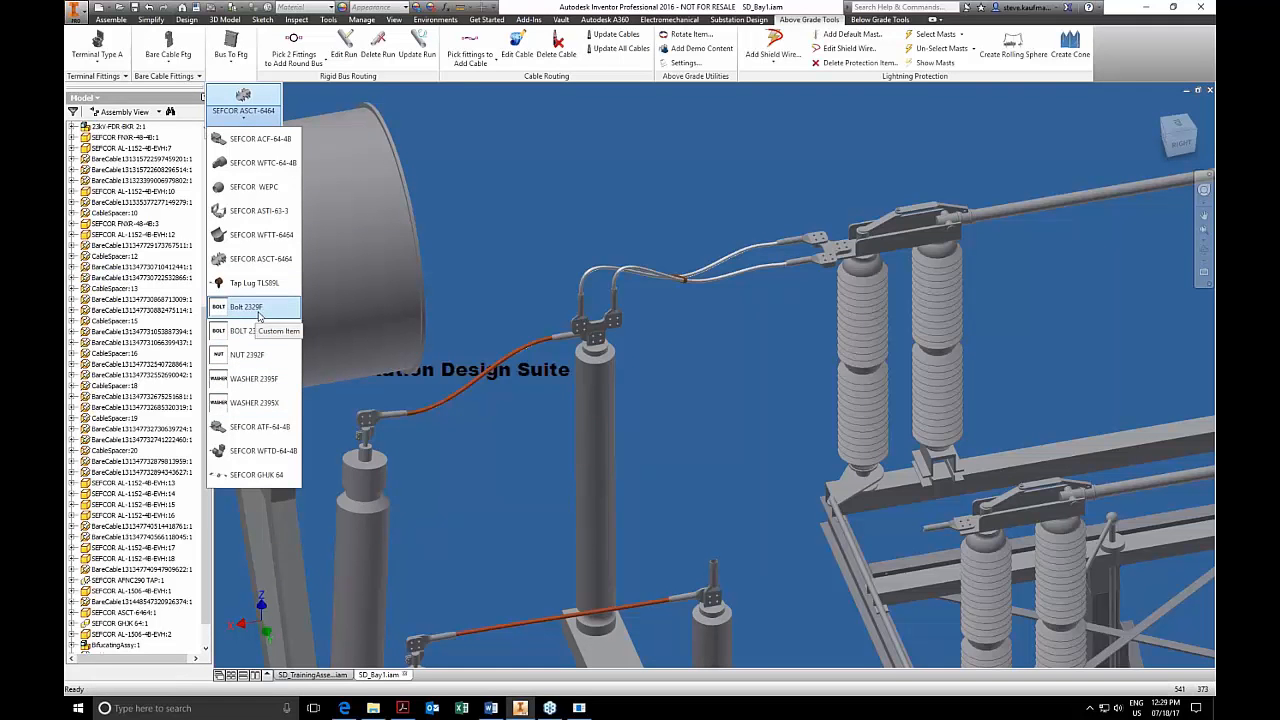
click(317, 297)
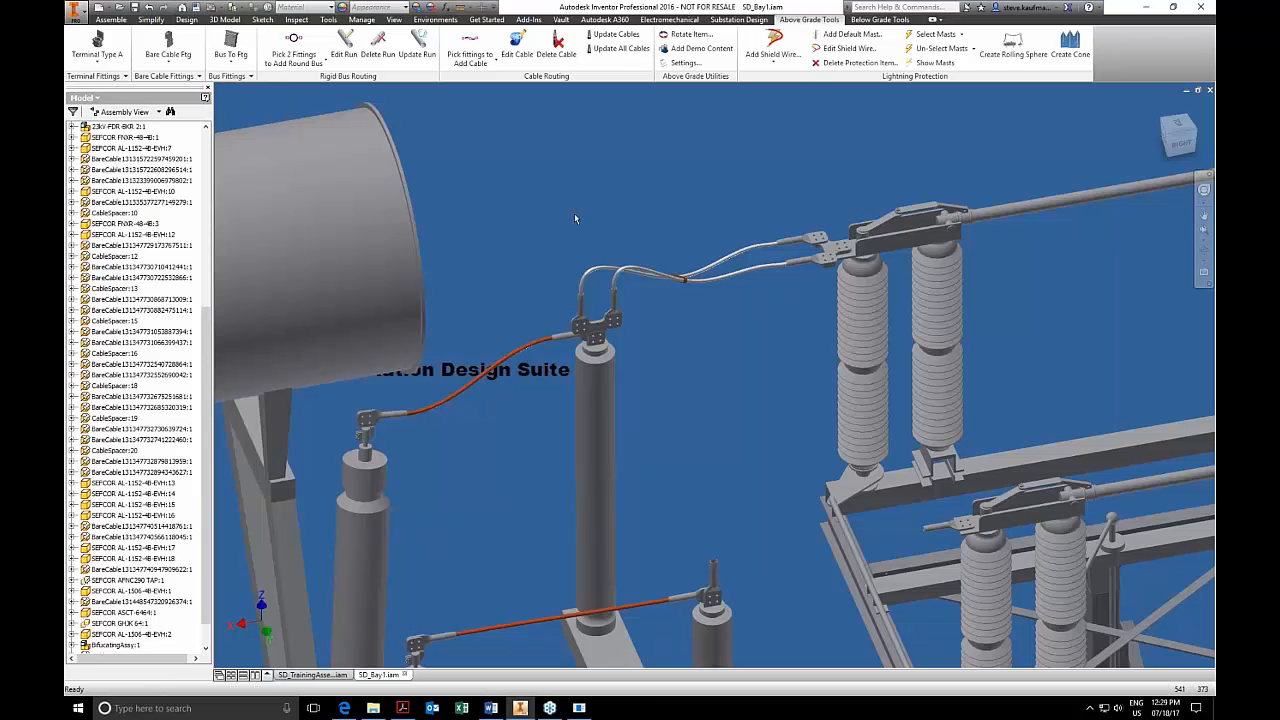
Open the bifurcating fitting assembly on the bushing in its own window.
click(598, 345)
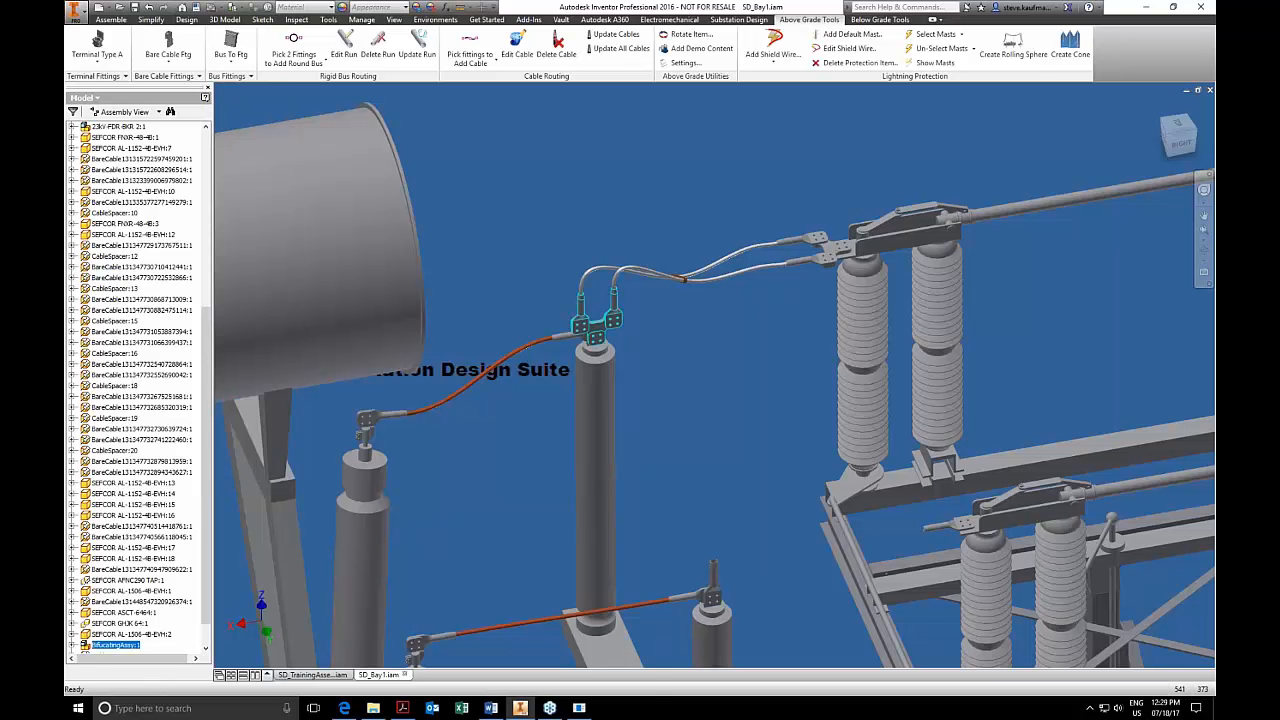
right_click(598, 342)
click(602, 306)
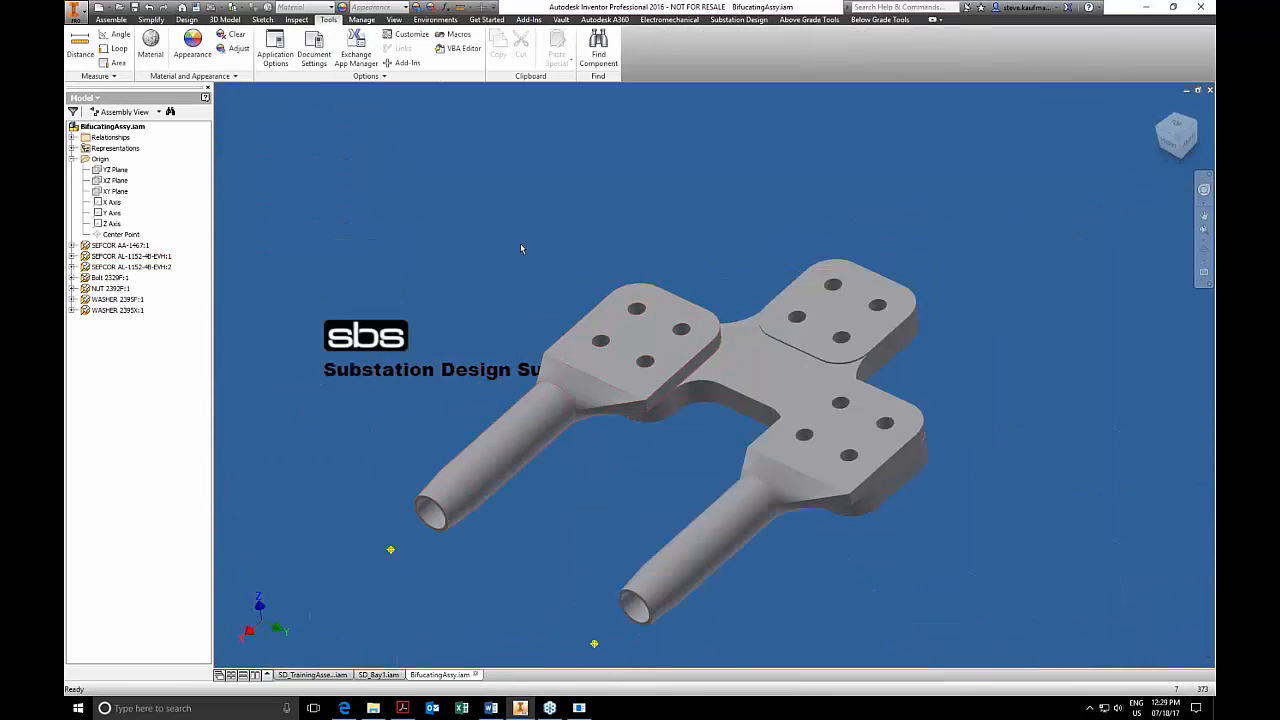
Insert a Bolt 2329F from the custom bus fittings into the rear hole of one cable lug's four-hole pad.
click(810, 19)
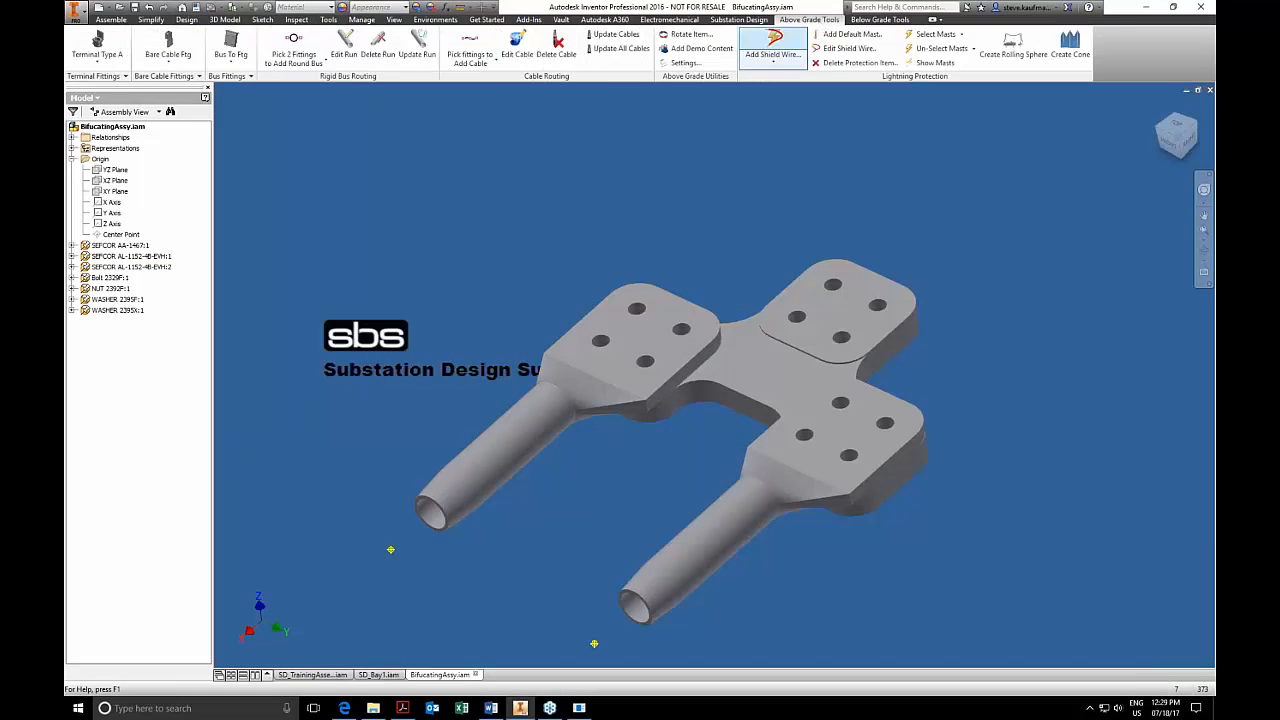
click(242, 76)
click(244, 116)
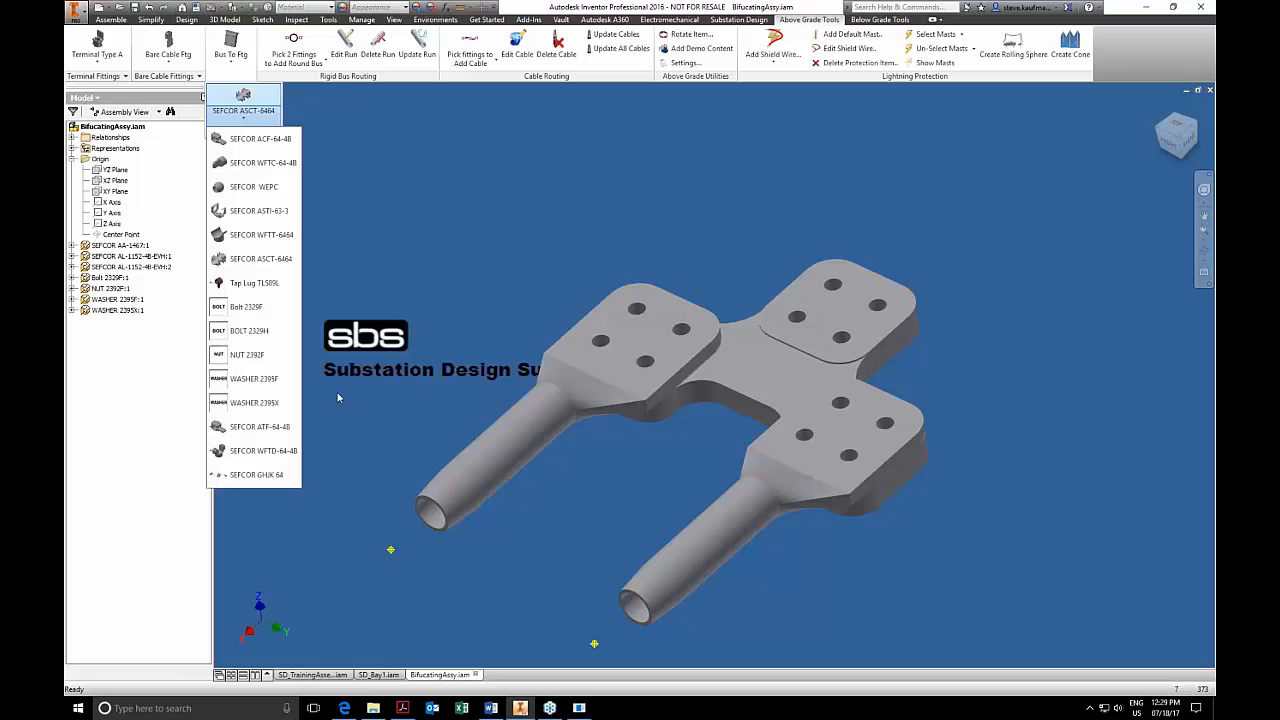
click(258, 311)
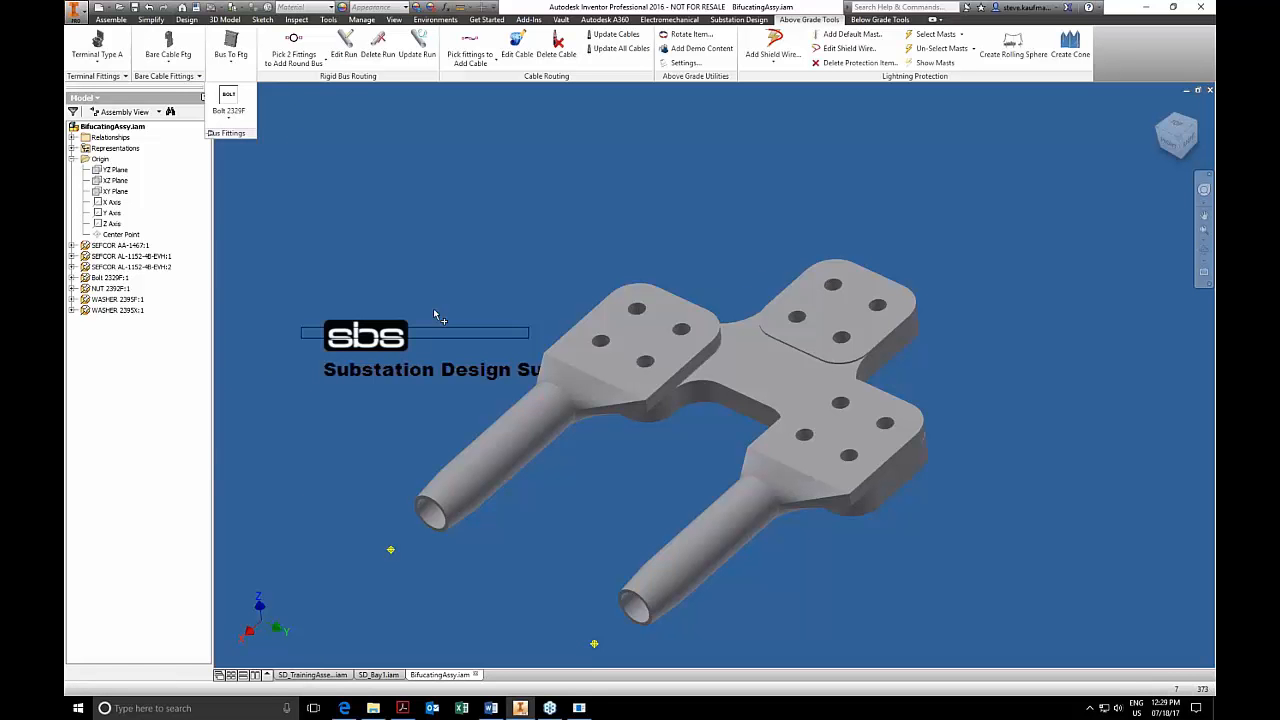
click(639, 316)
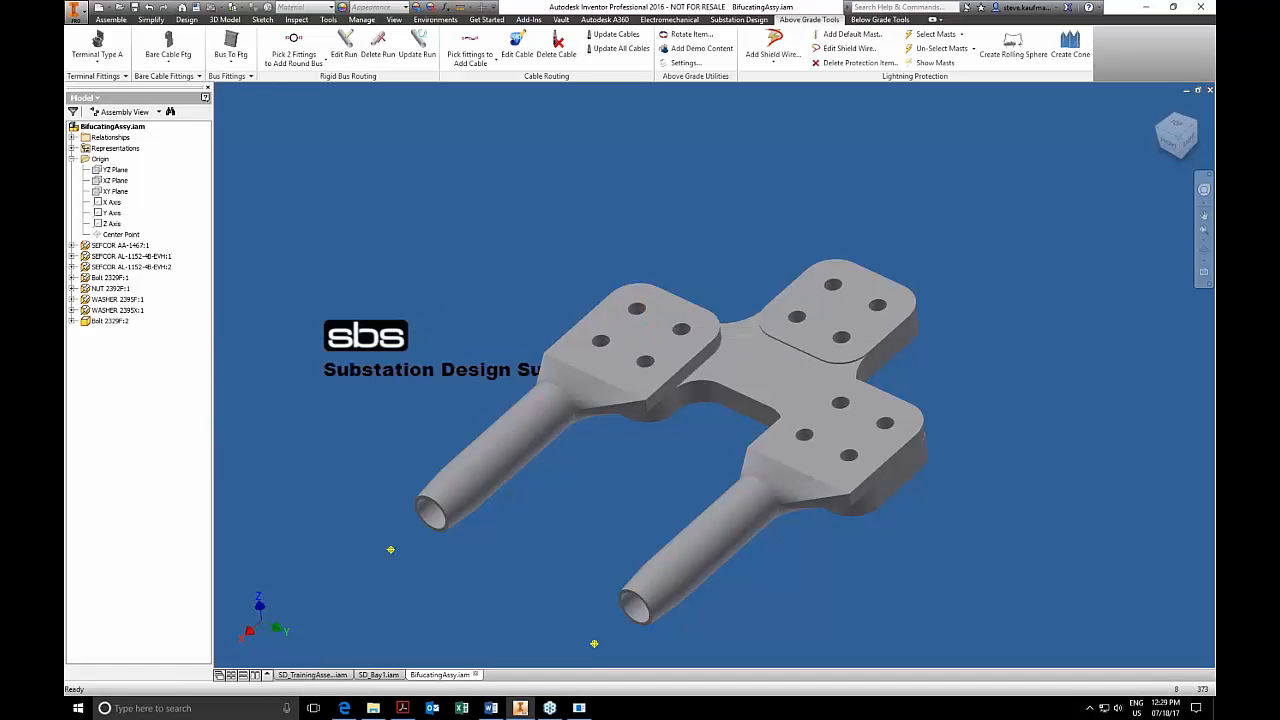
Delete the newly inserted second Bolt 2329F from BifucatingAssy.
click(113, 322)
right_click(117, 325)
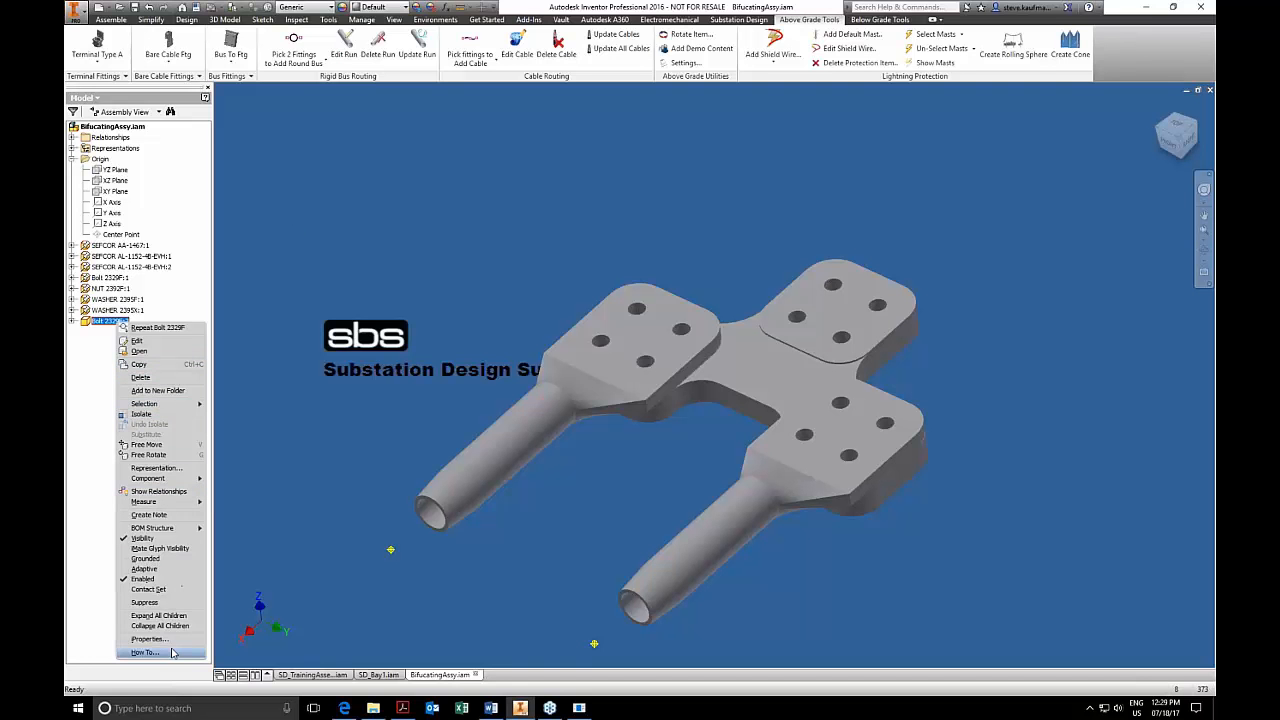
click(178, 378)
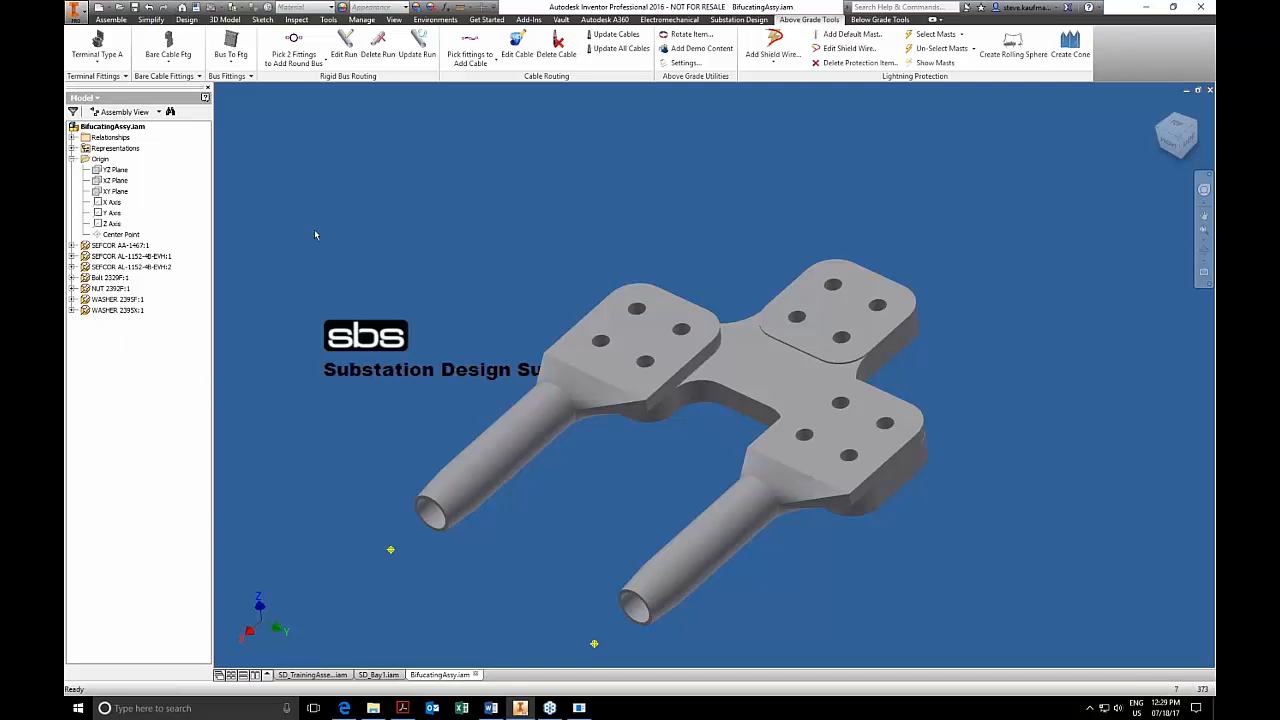
Browse from the Trench folder to the ModelSet's FITTINGS folder to examine the bare cable fitting files, and leave without choosing one.
click(168, 58)
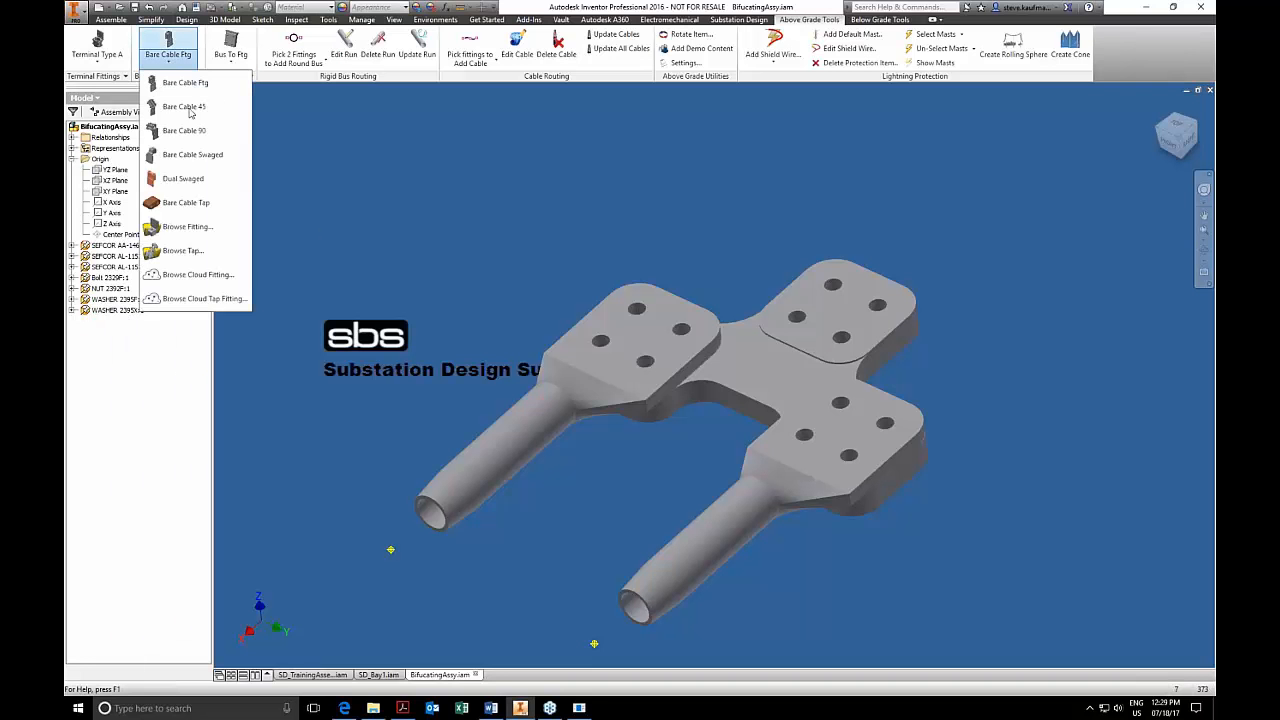
click(197, 228)
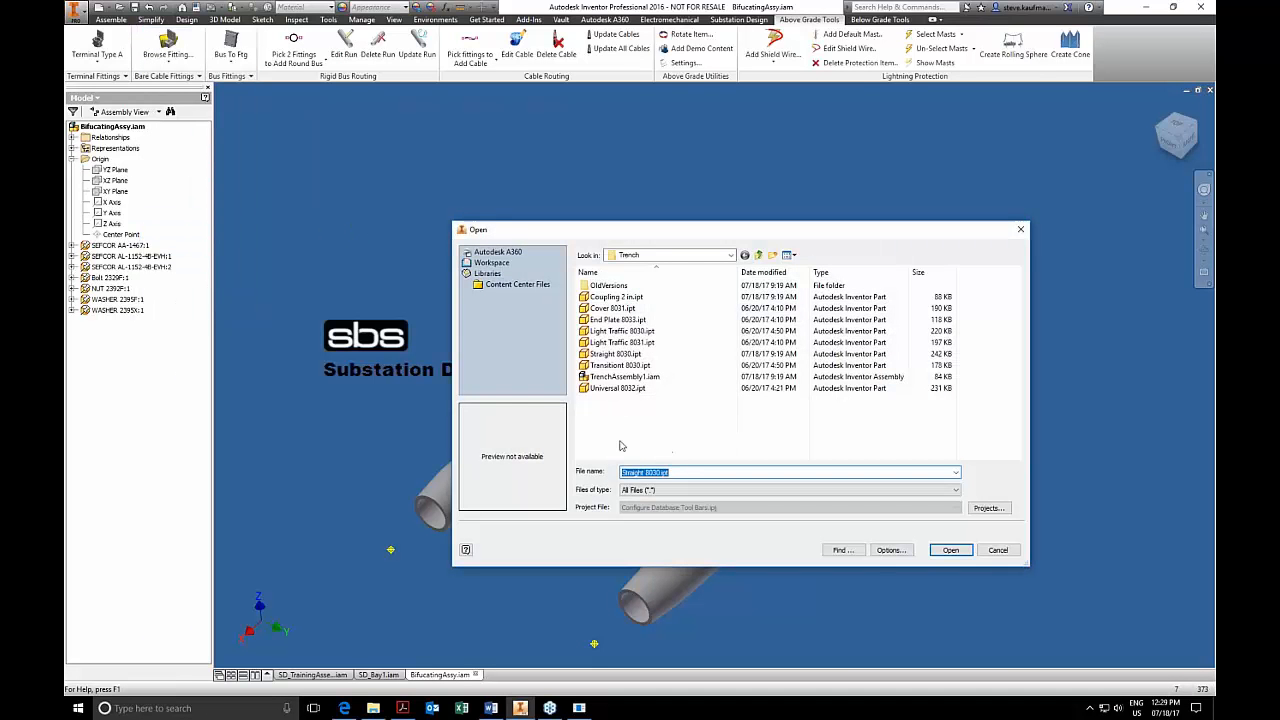
click(628, 376)
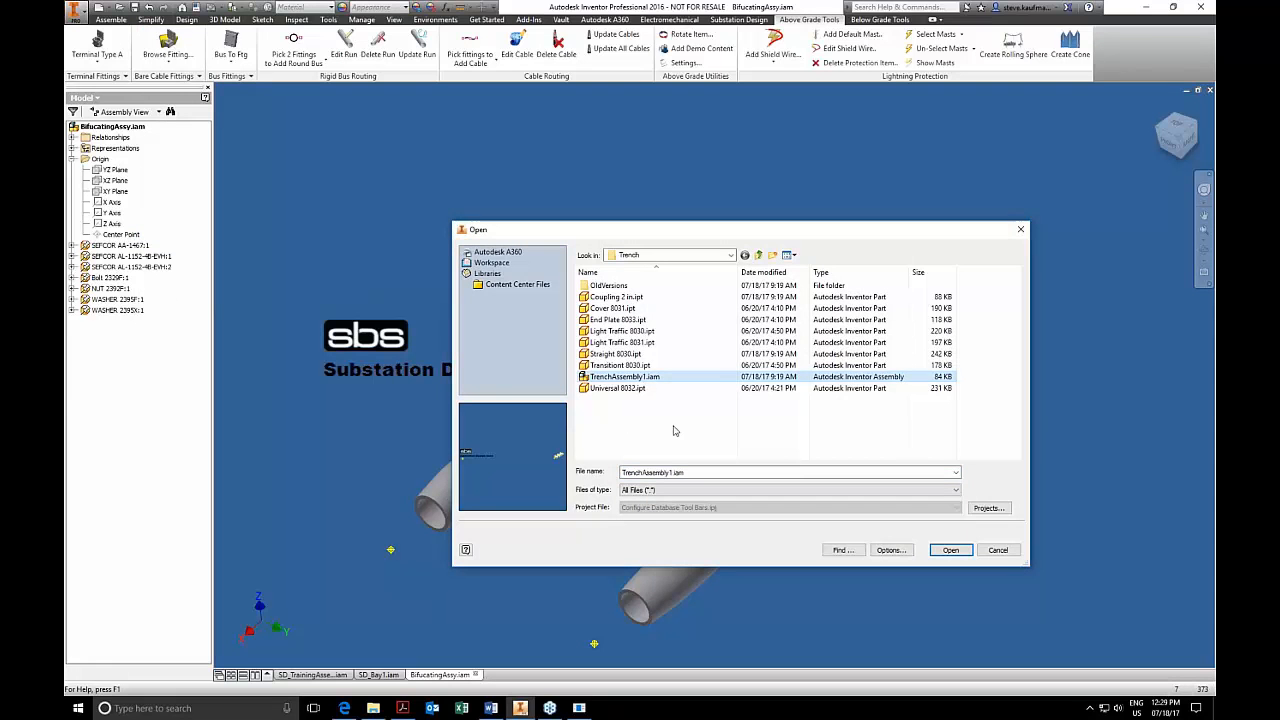
click(758, 256)
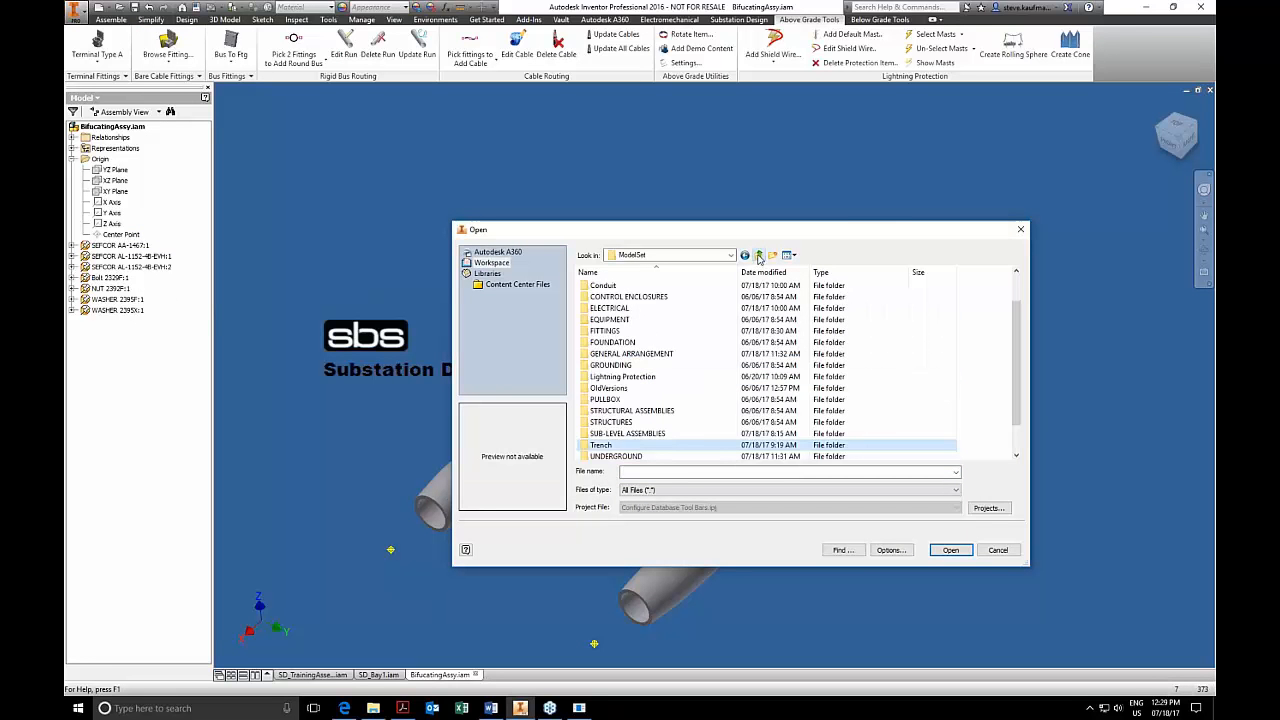
click(622, 332)
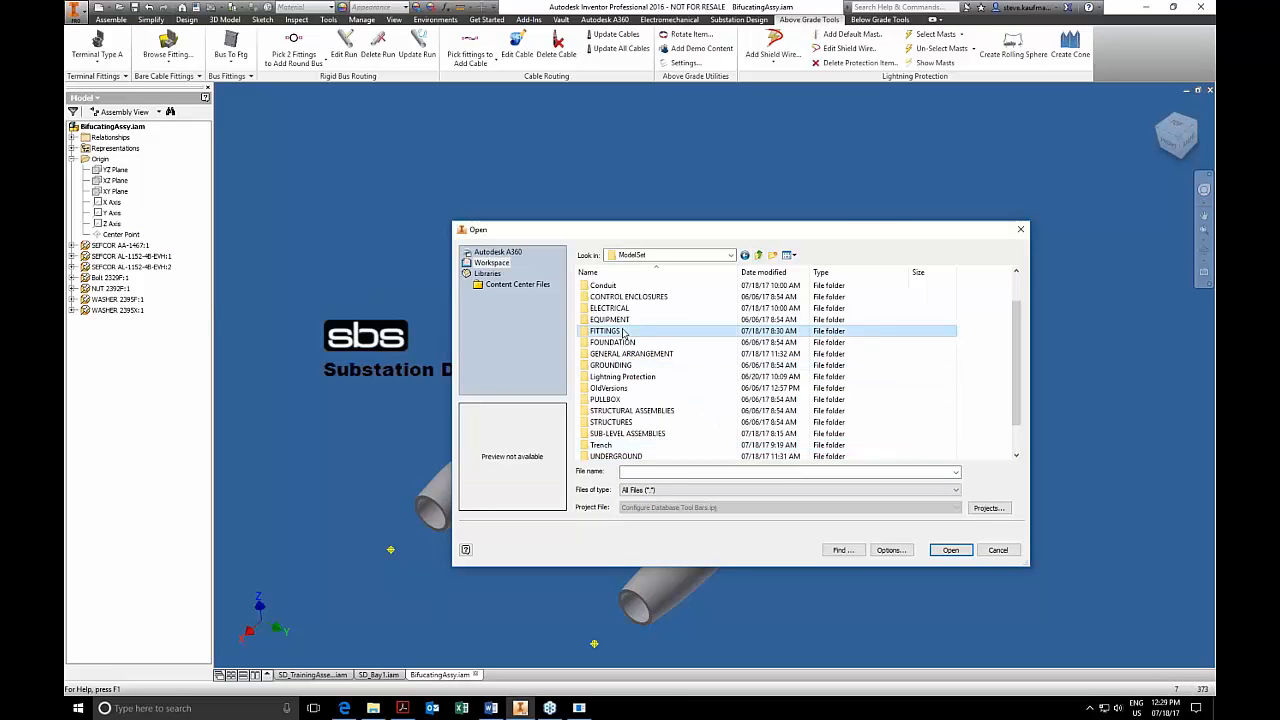
double_click(622, 332)
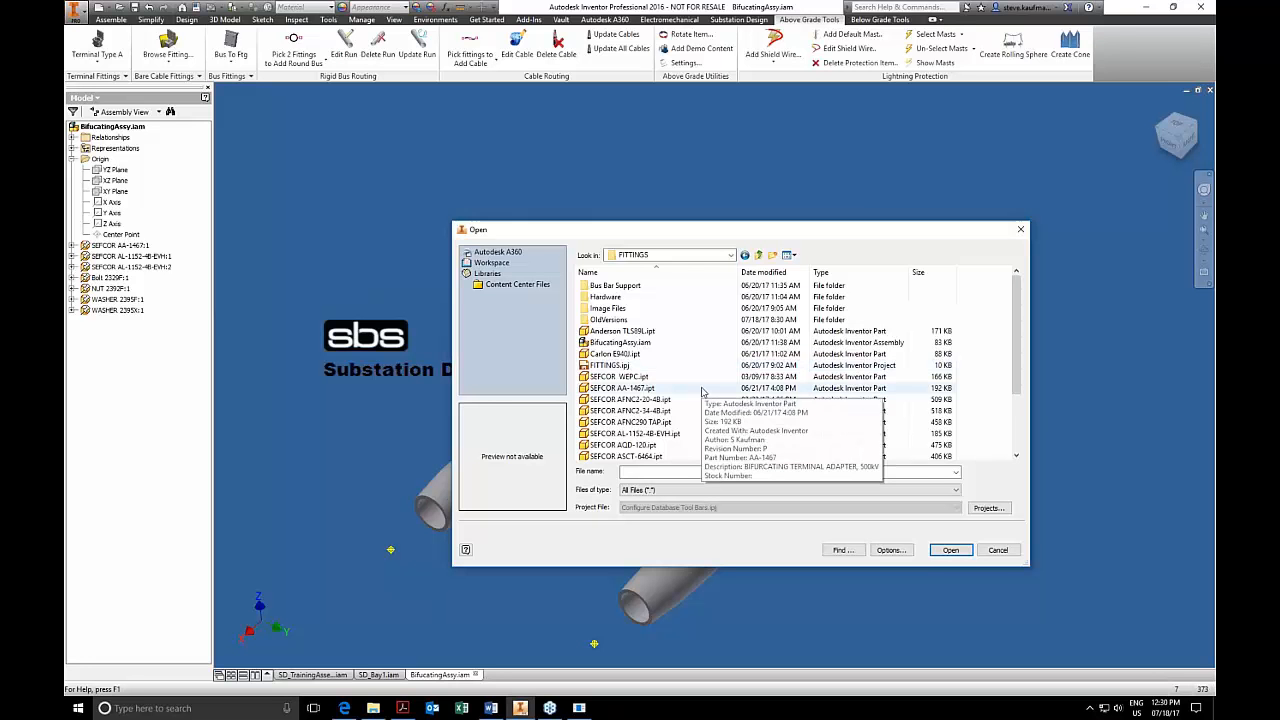
click(997, 550)
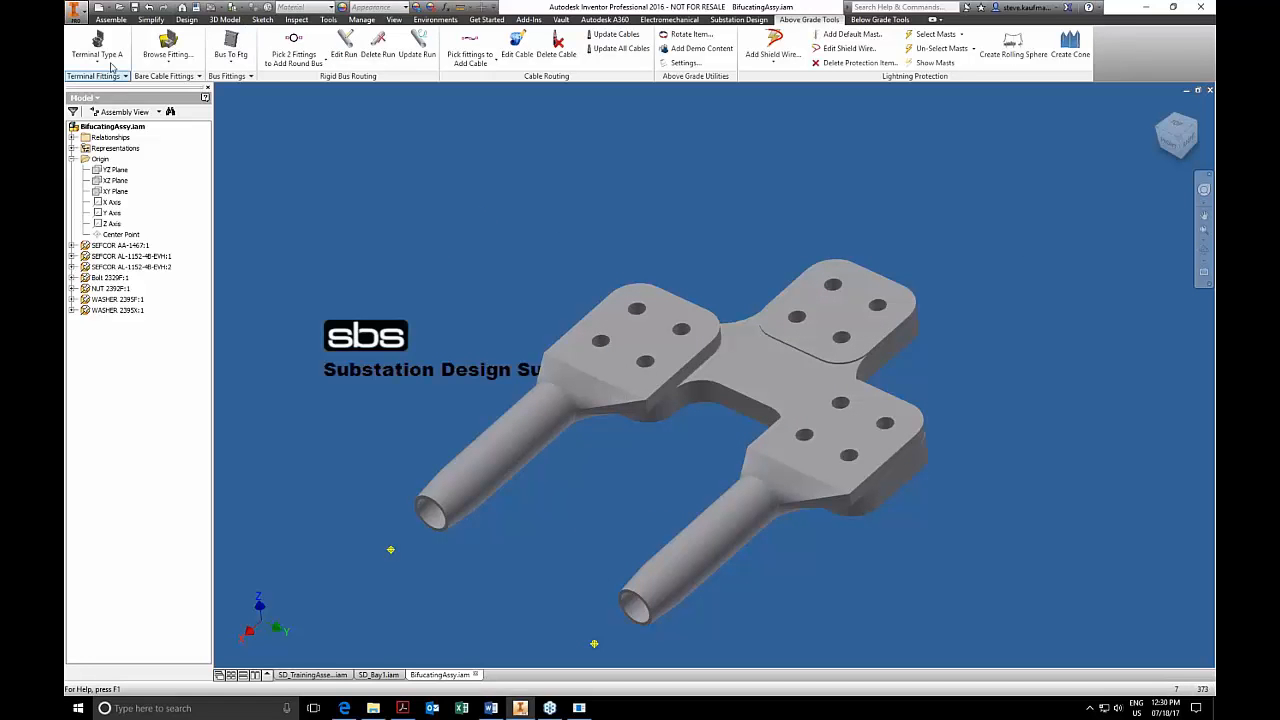
Close BifucatingAssy without saving its changes and return to the SD_Bay1 assembly.
click(1209, 90)
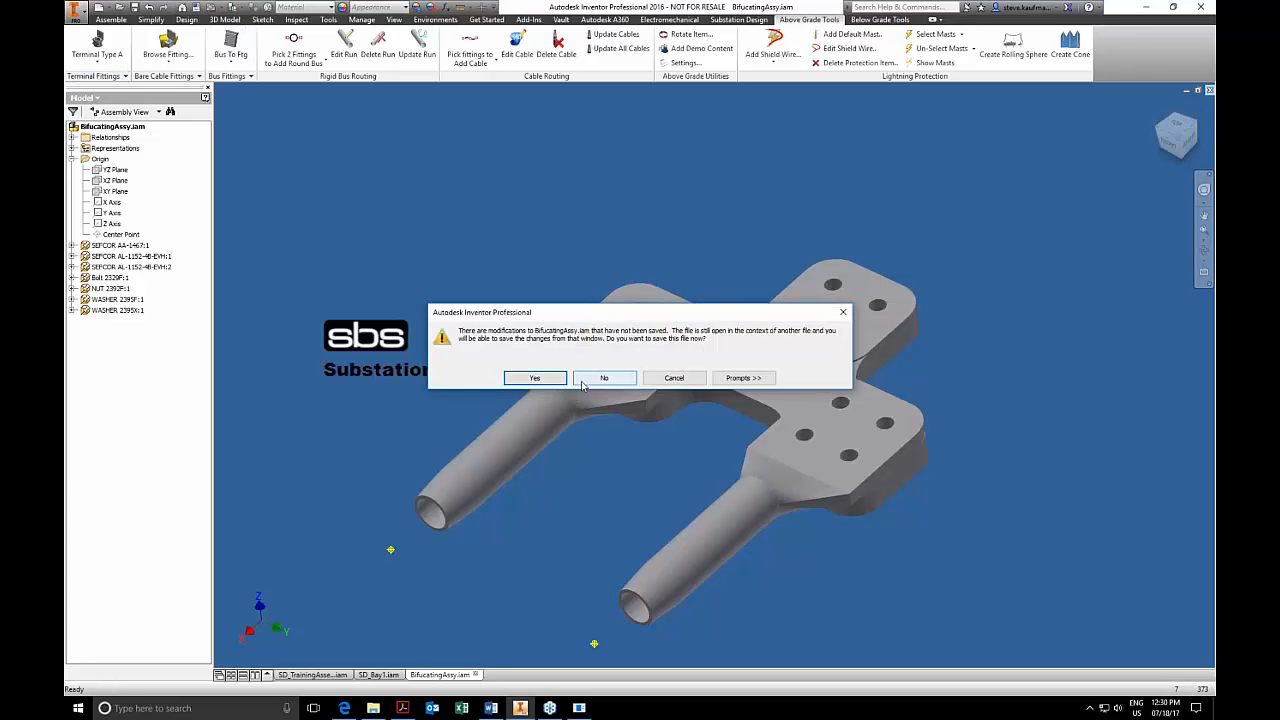
click(588, 383)
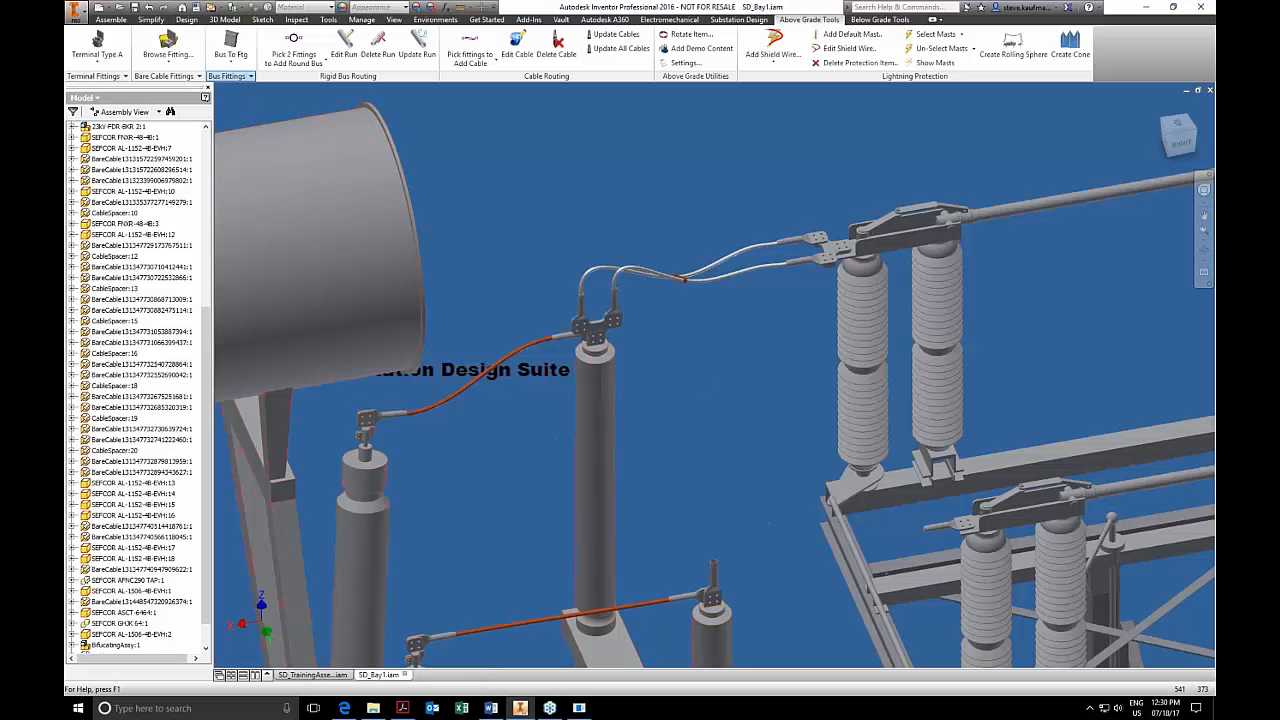
Insert a Tap Lug TLS89L from the custom bus fittings on the rear outer hole of the switch-side cable lug's four-hole pad.
click(229, 76)
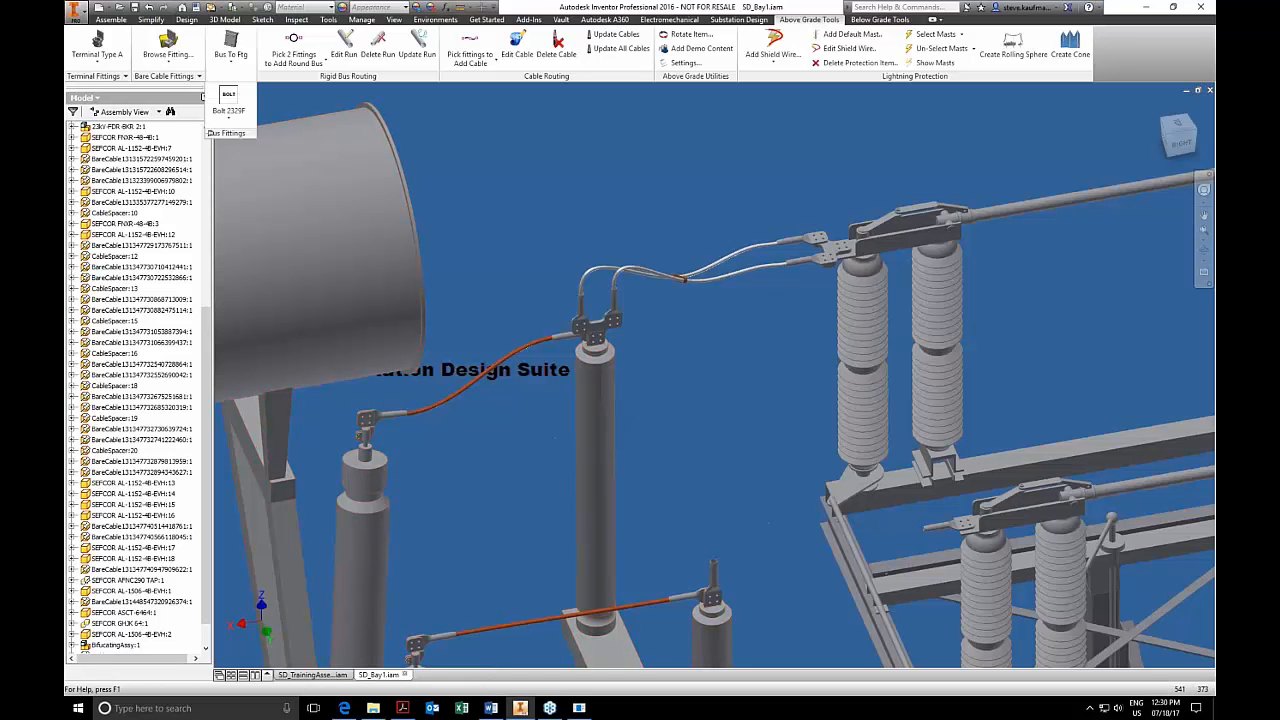
click(240, 118)
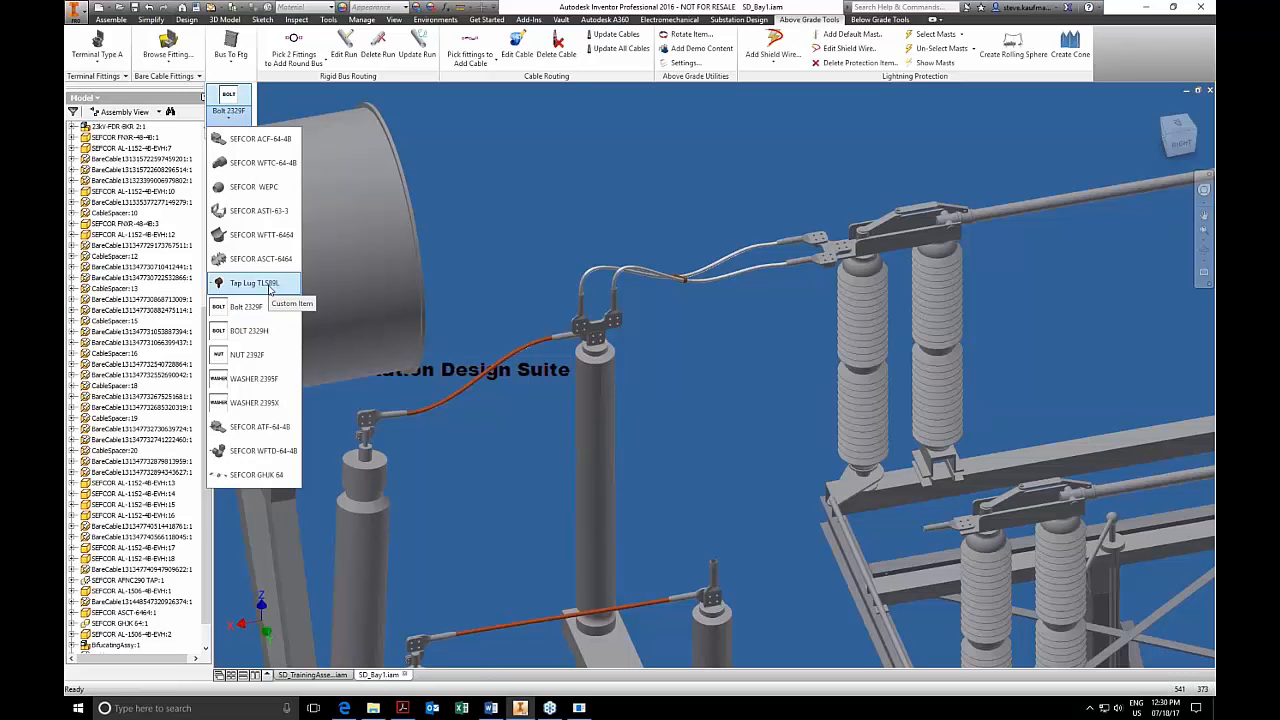
click(268, 284)
scroll(820, 245, up, 5)
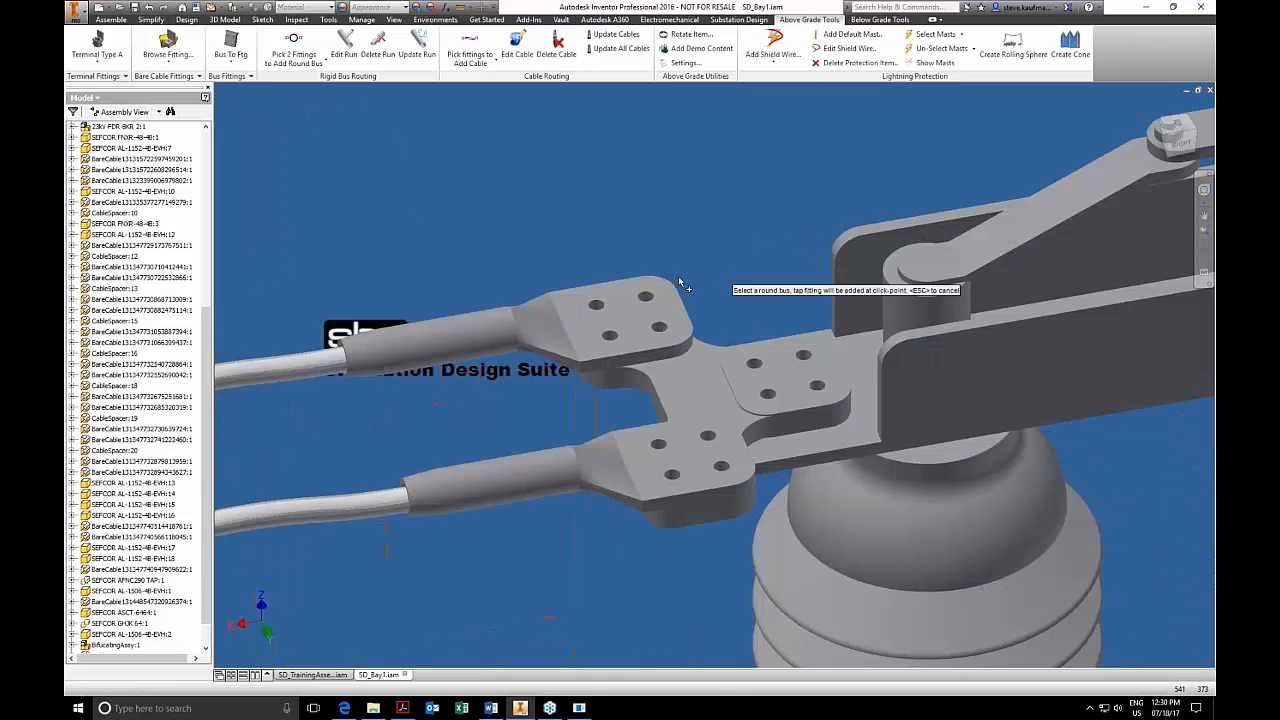
click(648, 292)
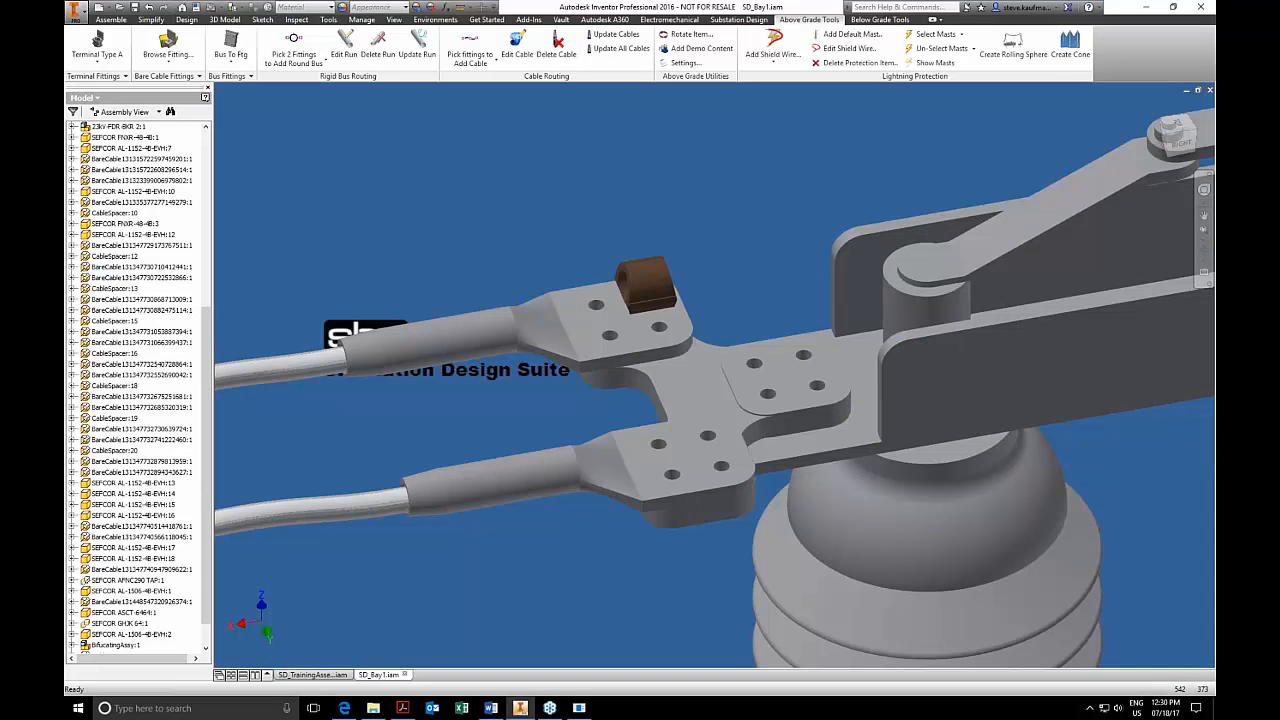
Delete the tap lug through SD_HVAssembly in its own window, and close that assembly with its changes saved.
scroll(672, 199, up, 5)
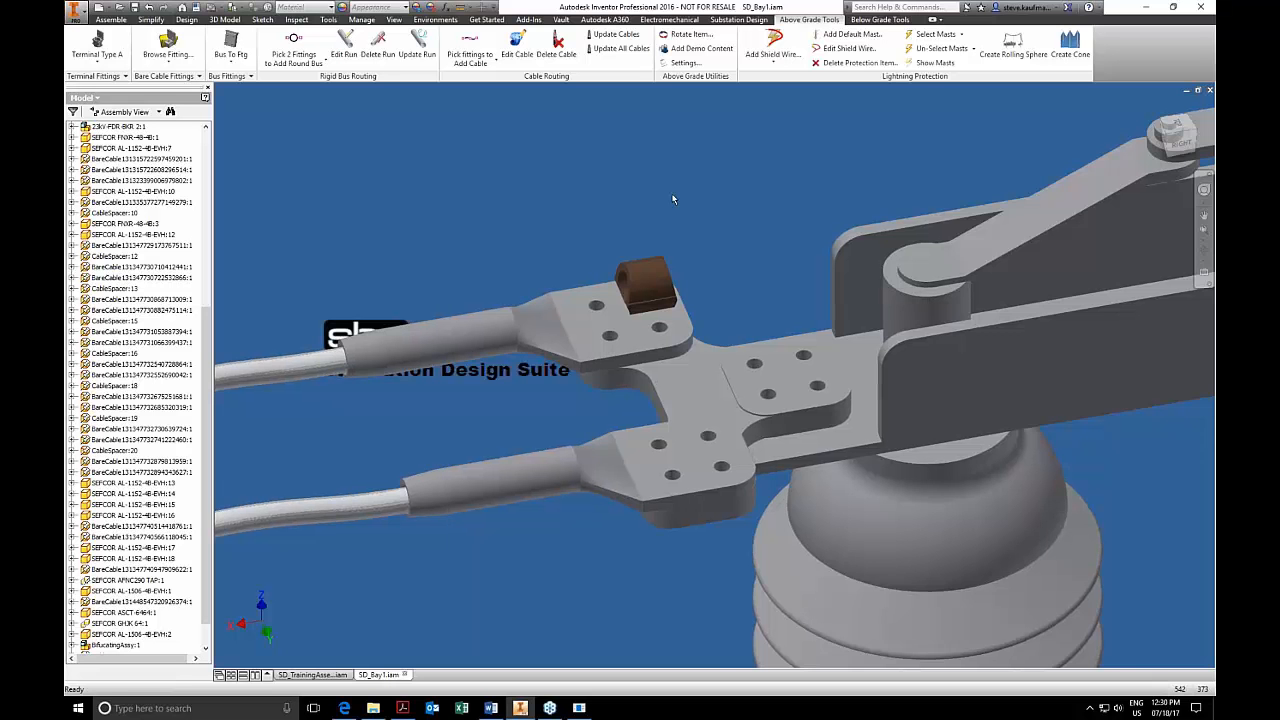
scroll(672, 199, up, 5)
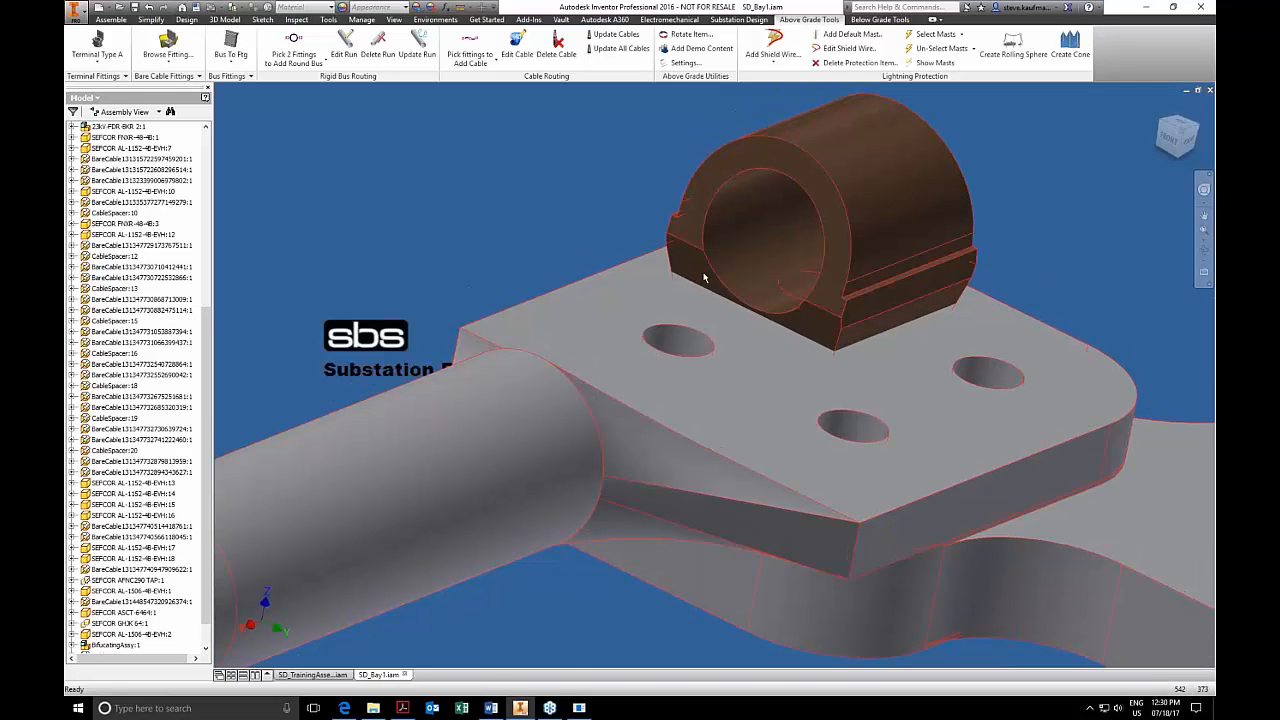
scroll(704, 278, down, 2)
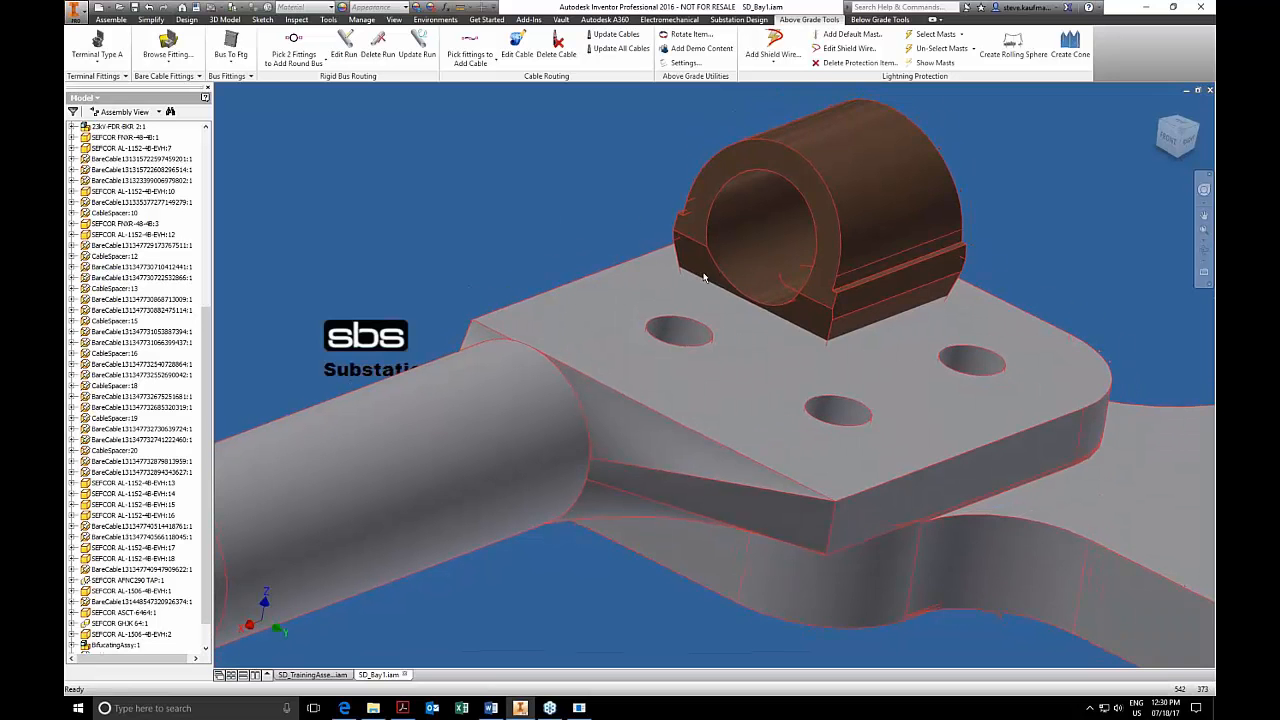
shift+middle_drag(704, 278, 704, 278)
scroll(704, 278, down, 3)
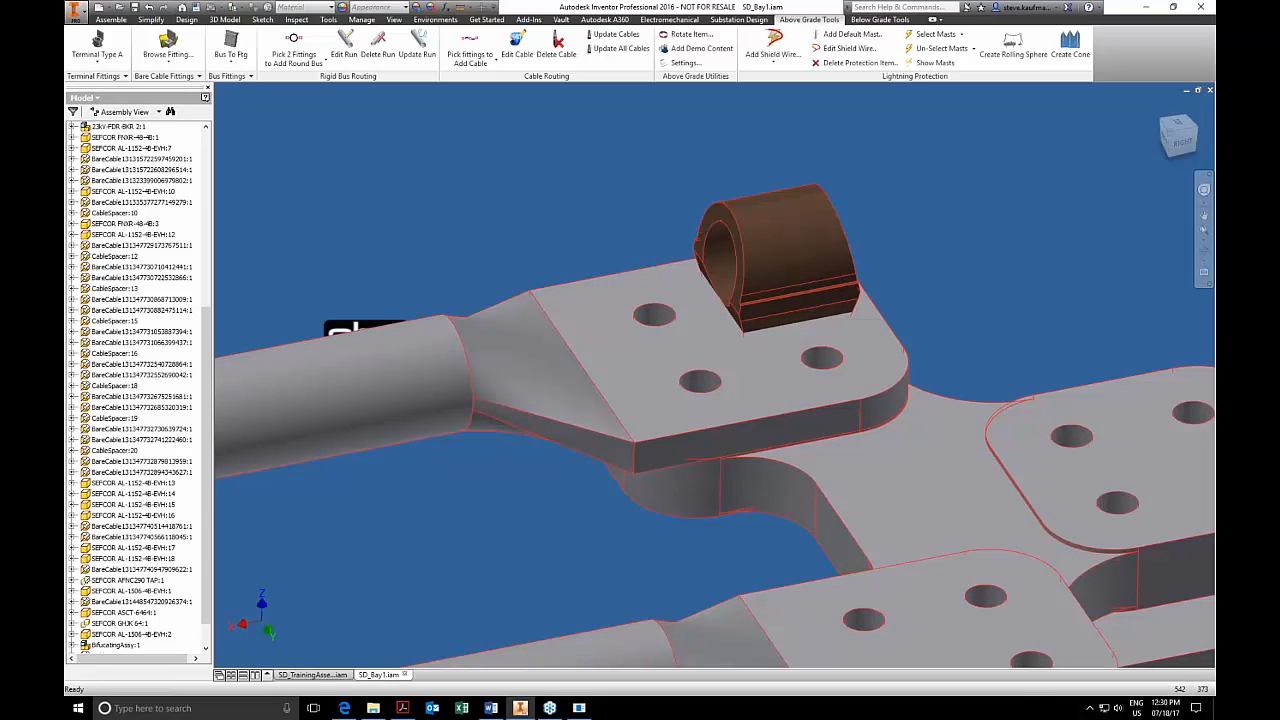
right_click(790, 244)
click(797, 217)
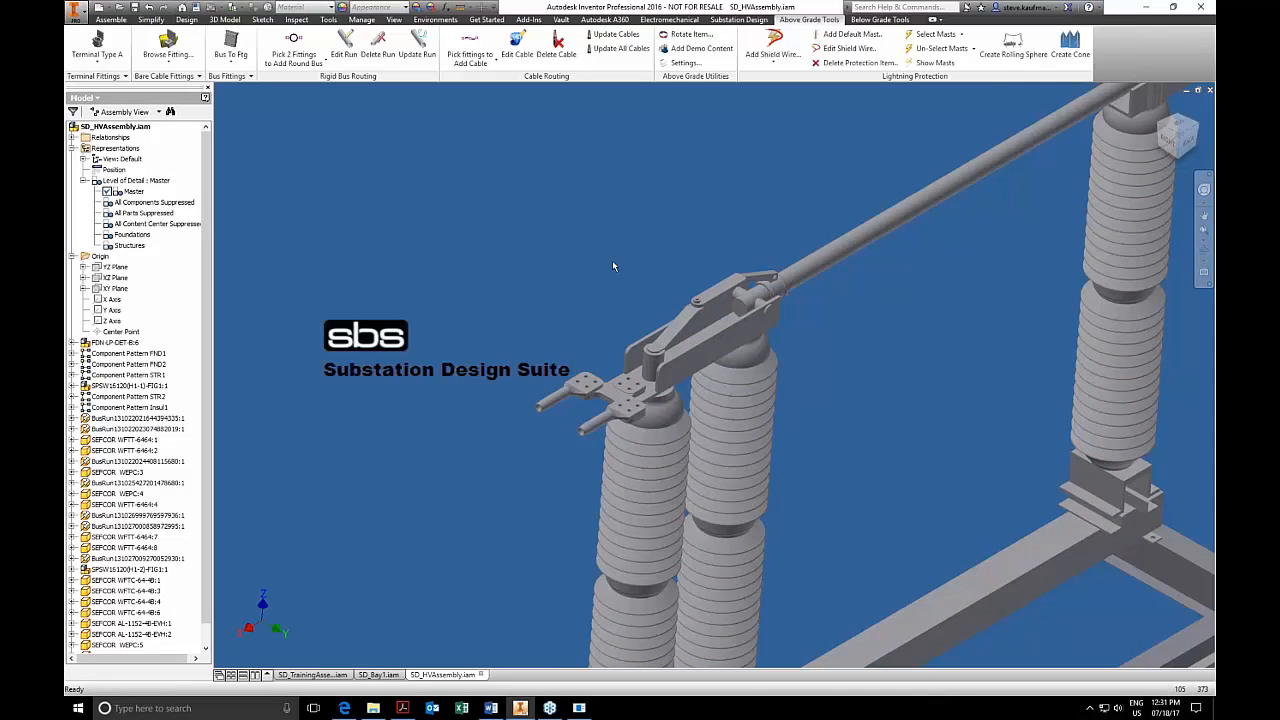
click(1210, 90)
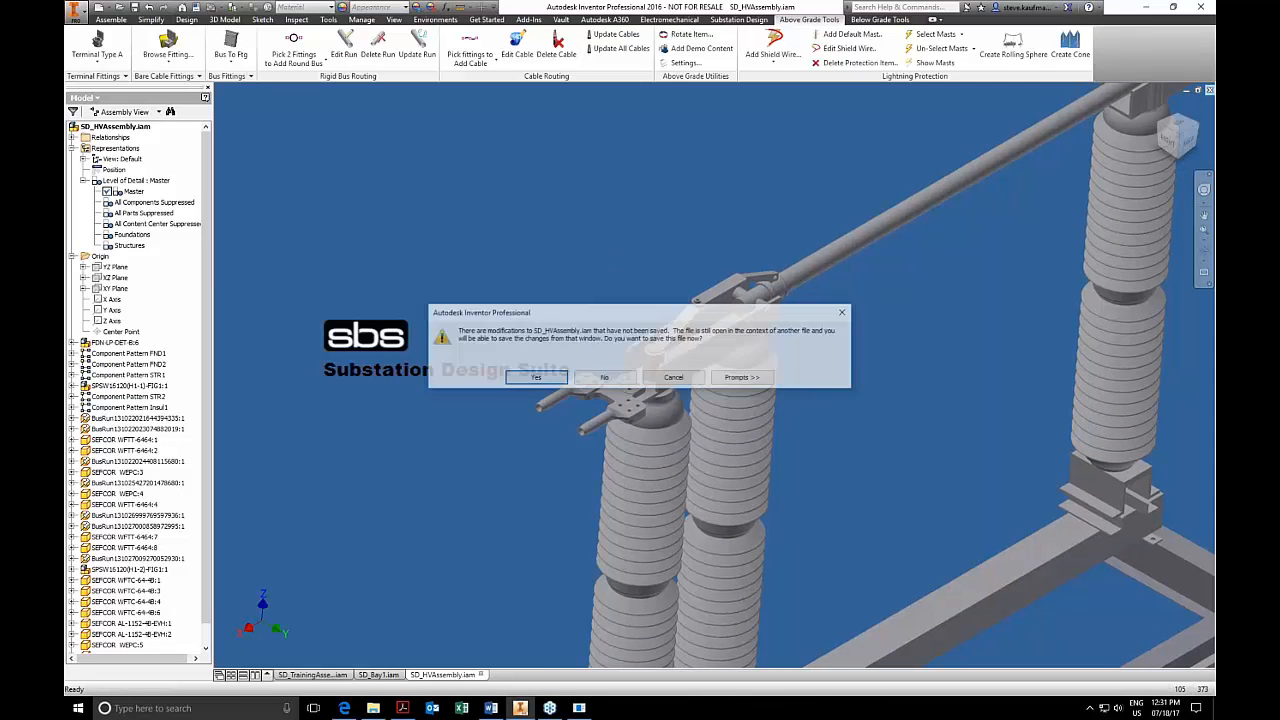
click(525, 381)
click(703, 312)
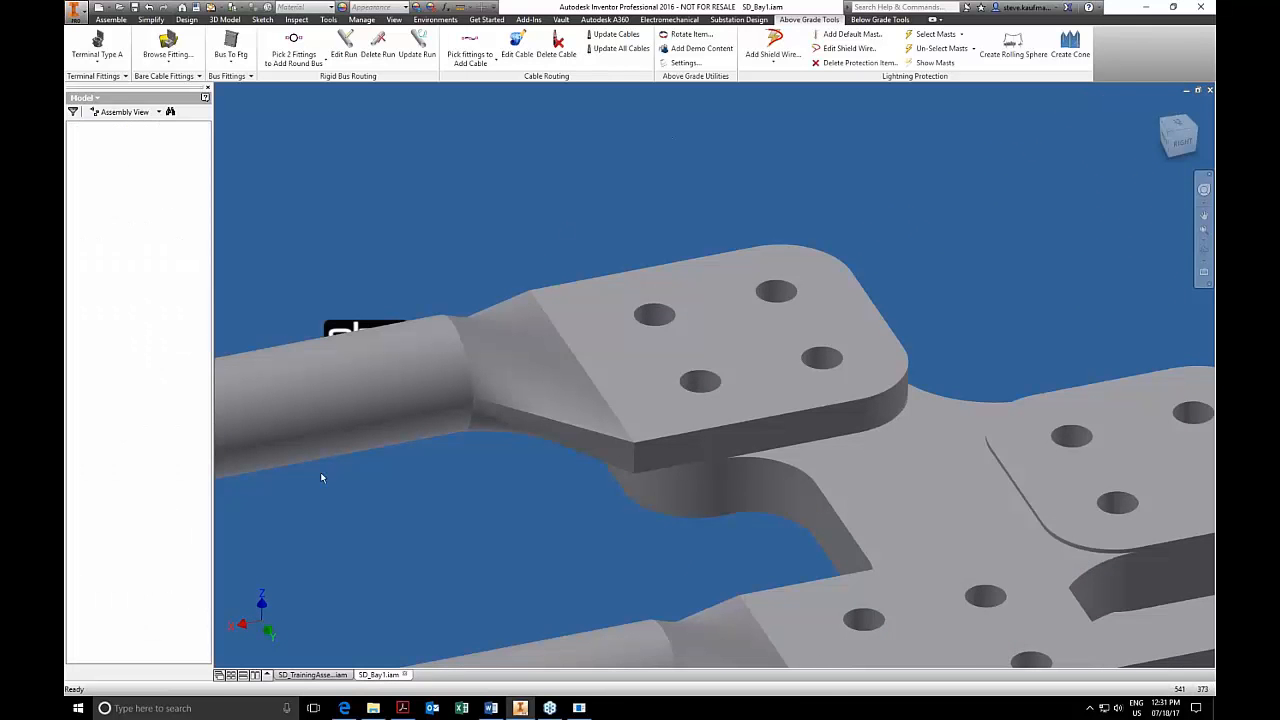
Find the TextImage component in SD_TrainingAssembly and view it from the right to read how each fitting type is constrained.
click(305, 674)
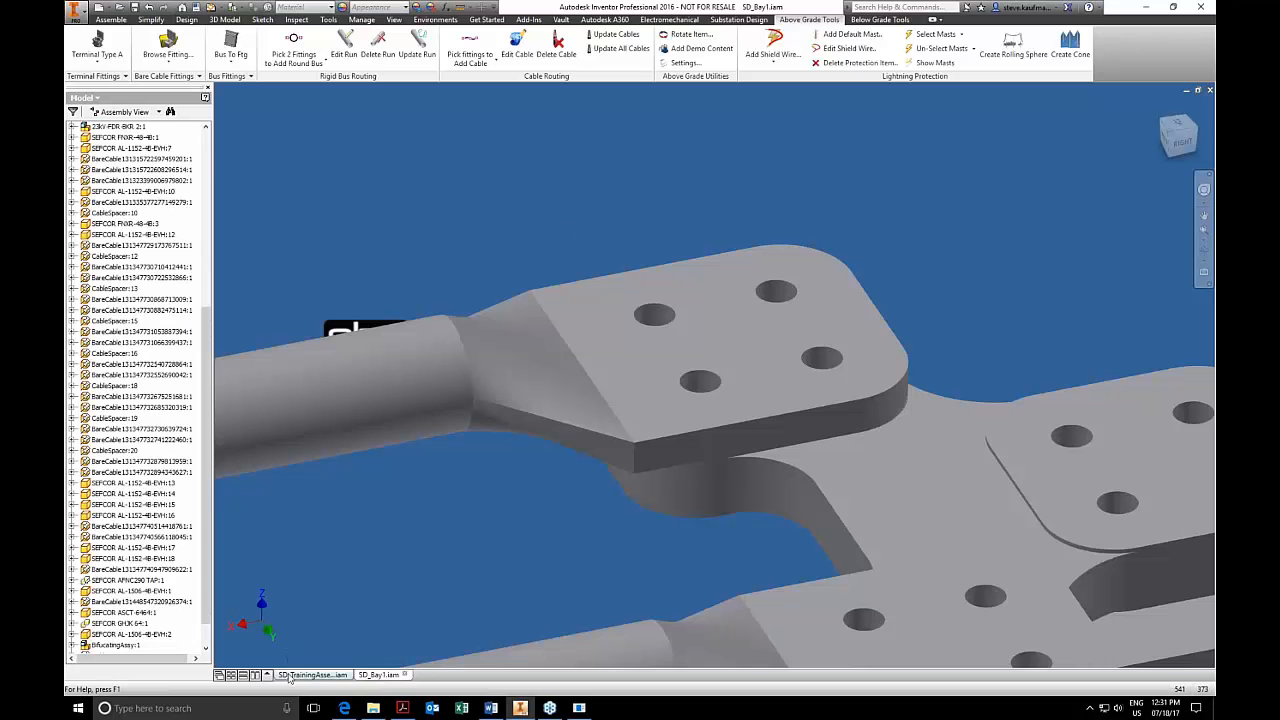
right_click(109, 311)
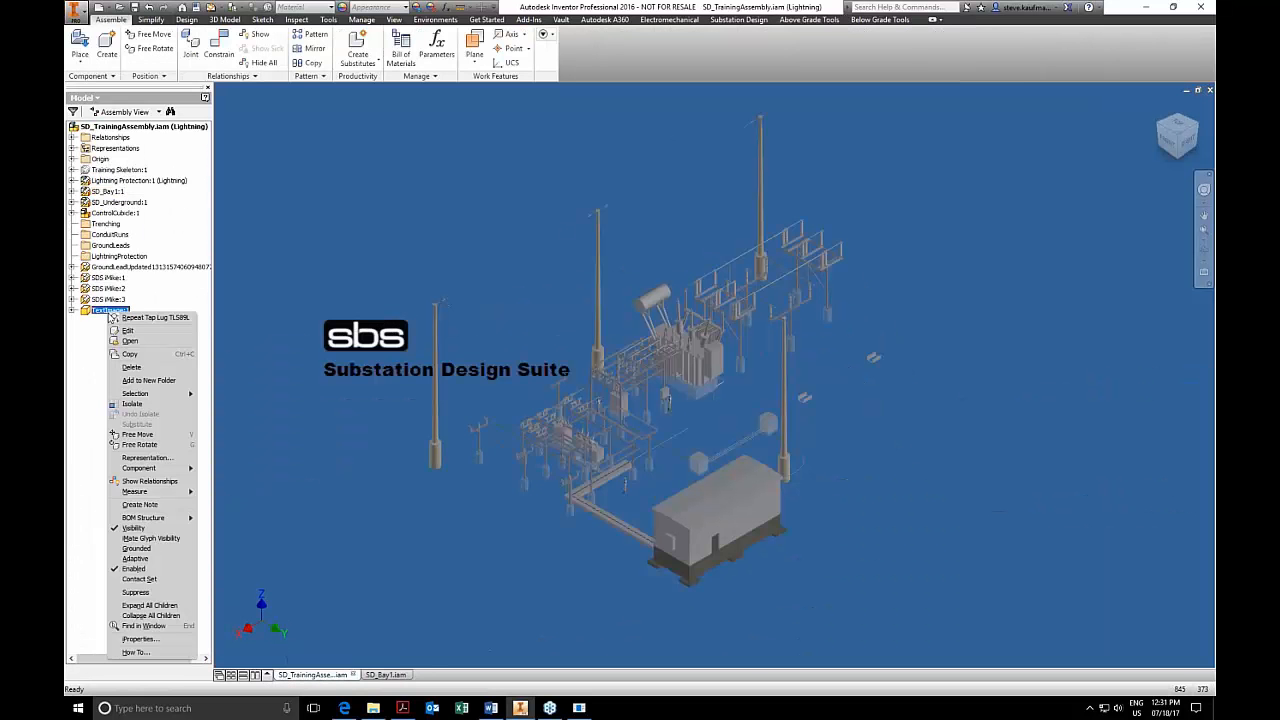
click(145, 626)
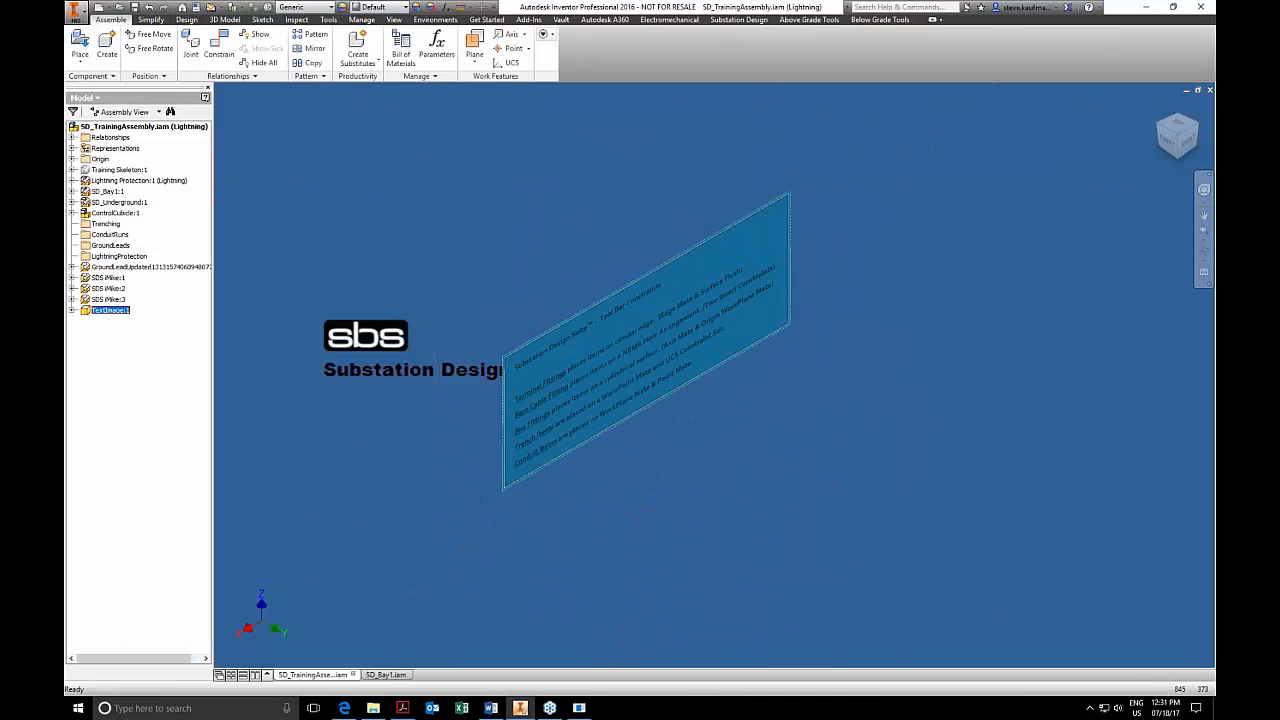
click(1185, 142)
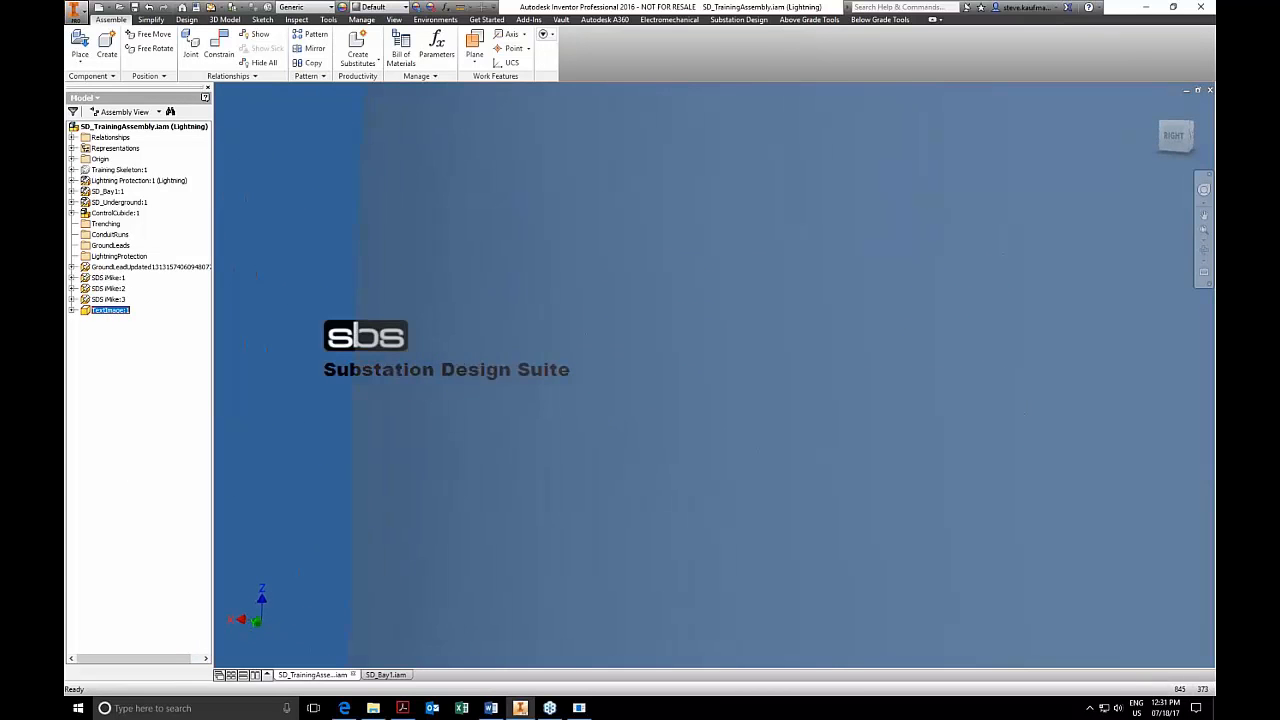
scroll(766, 350, down, 6)
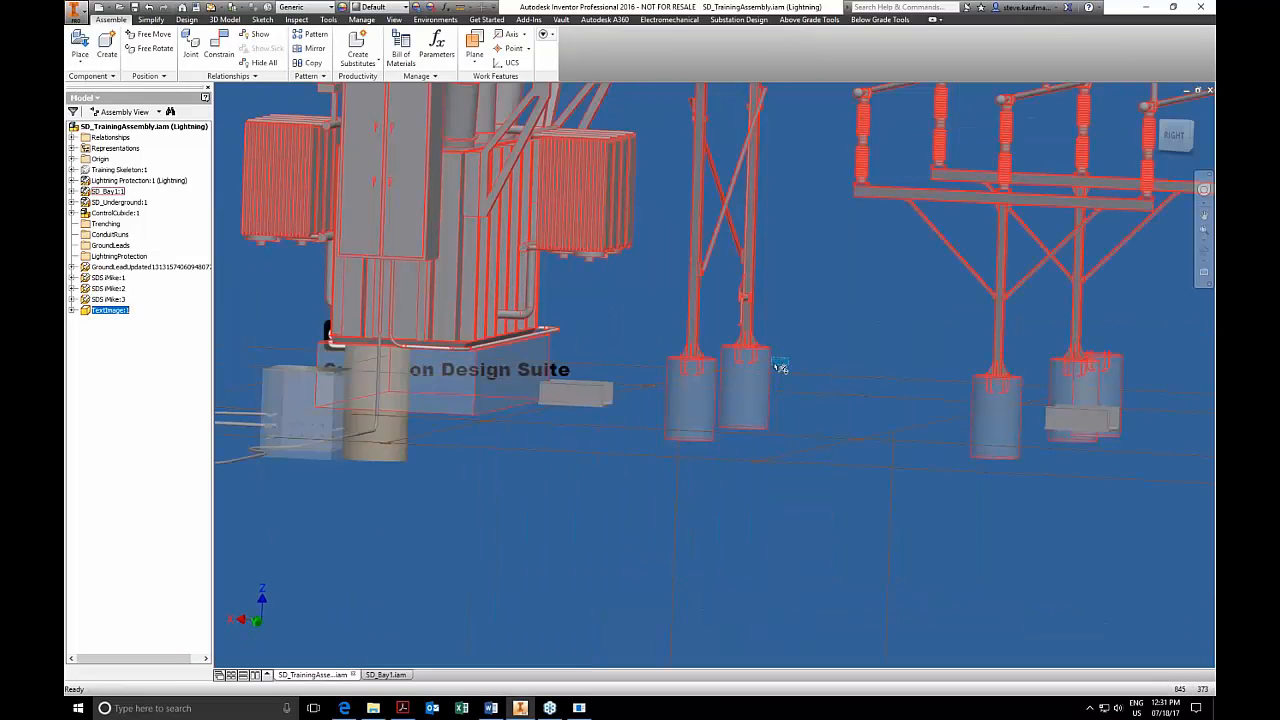
scroll(780, 369, up, 3)
scroll(792, 368, up, 5)
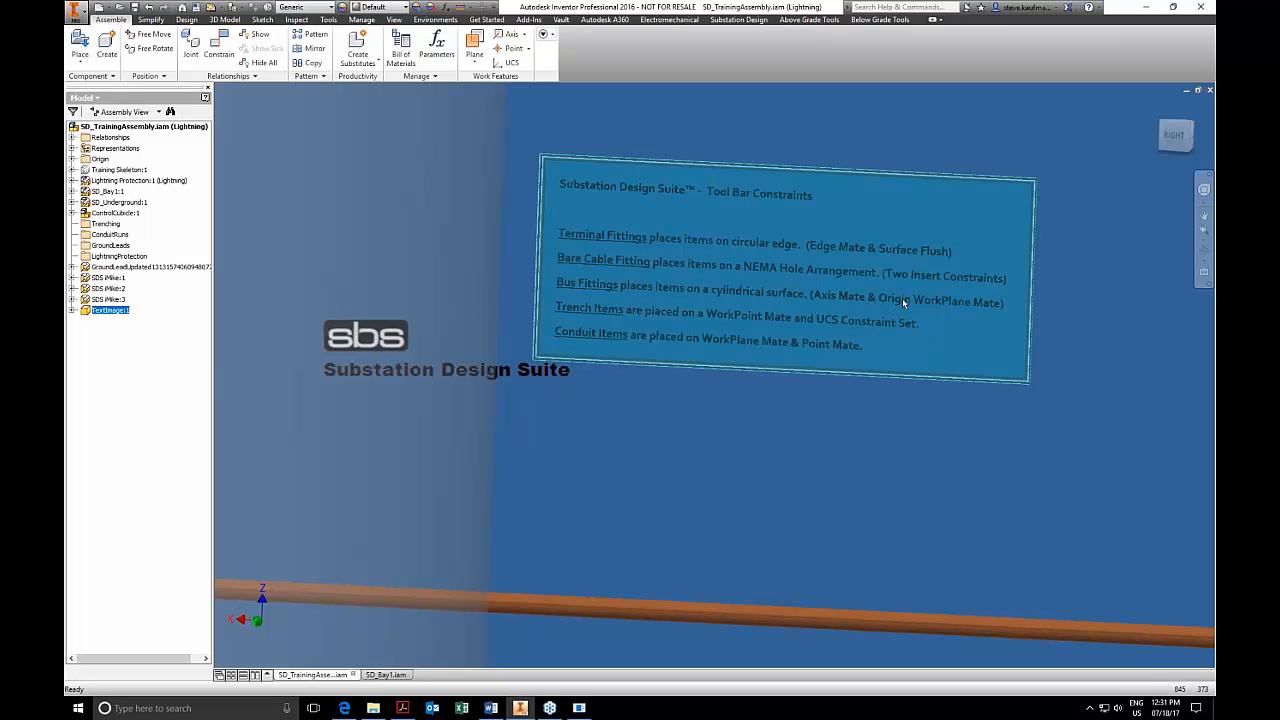
Return to the SD_Bay1 assembly and place a SEFCOR ASCT-6464 bus fitting on the upper bus between the vertical drop and the existing coupler.
click(717, 461)
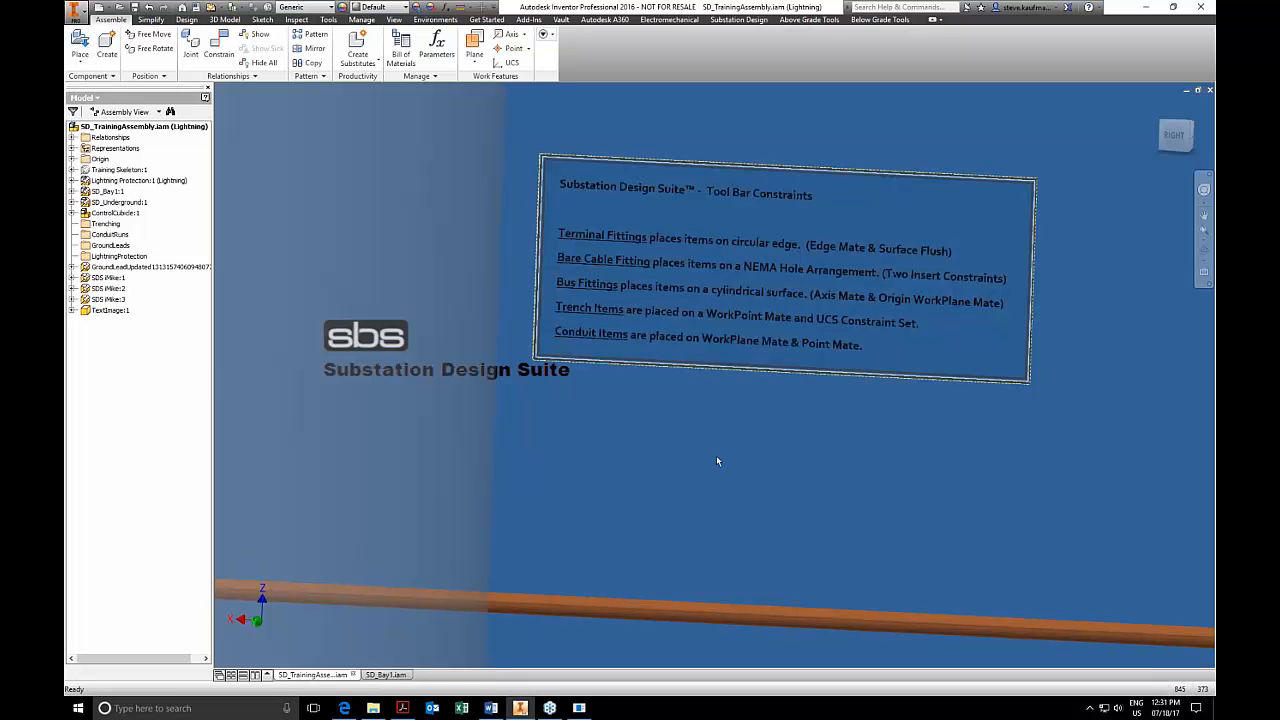
click(388, 676)
scroll(731, 151, down, 5)
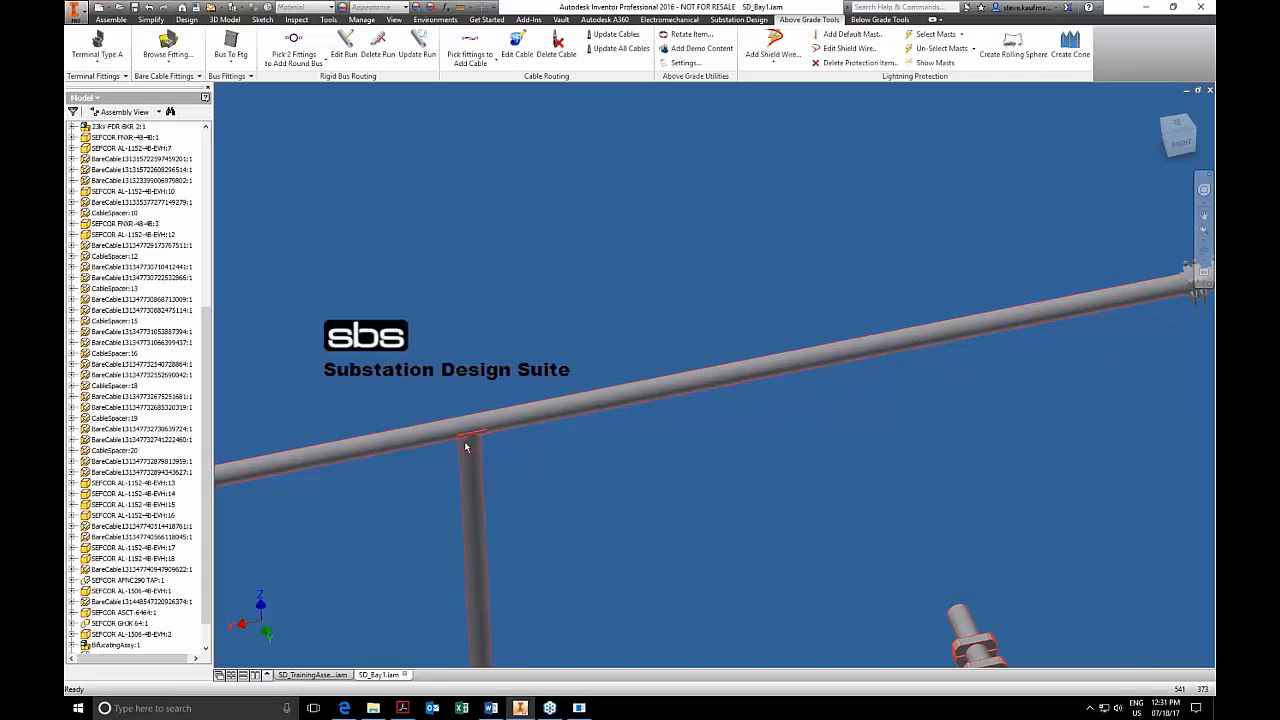
click(250, 76)
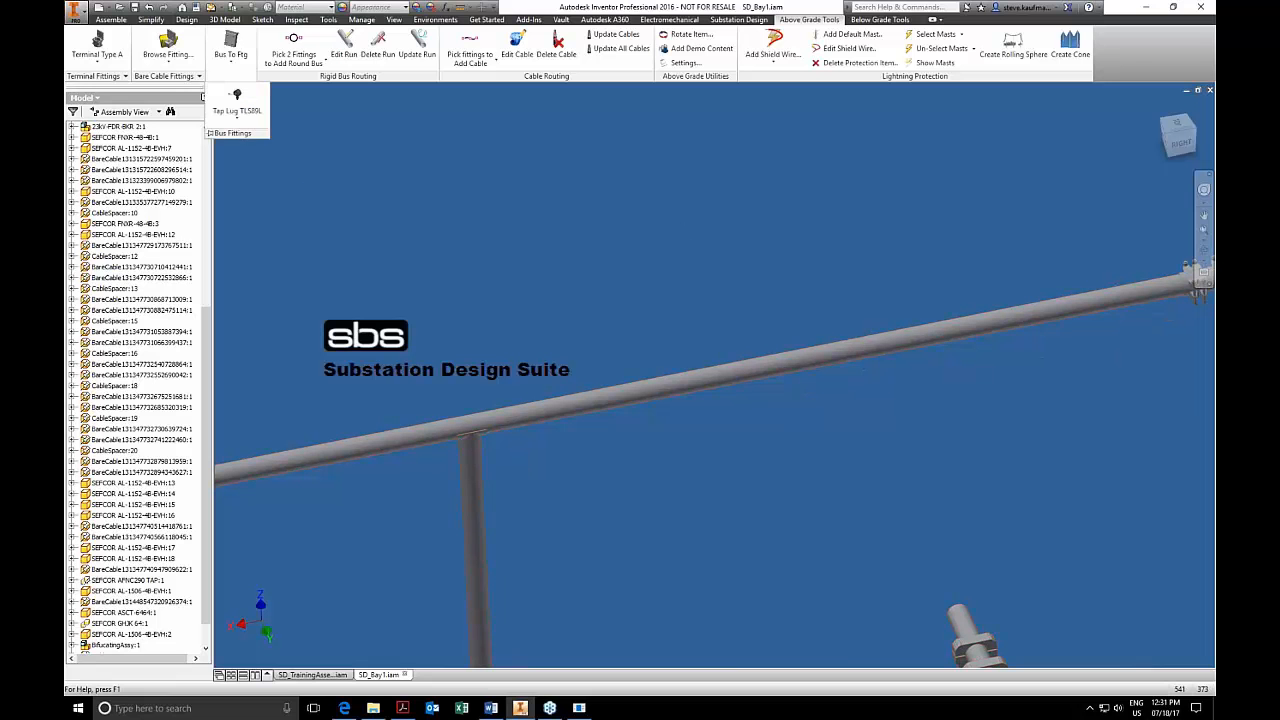
click(237, 118)
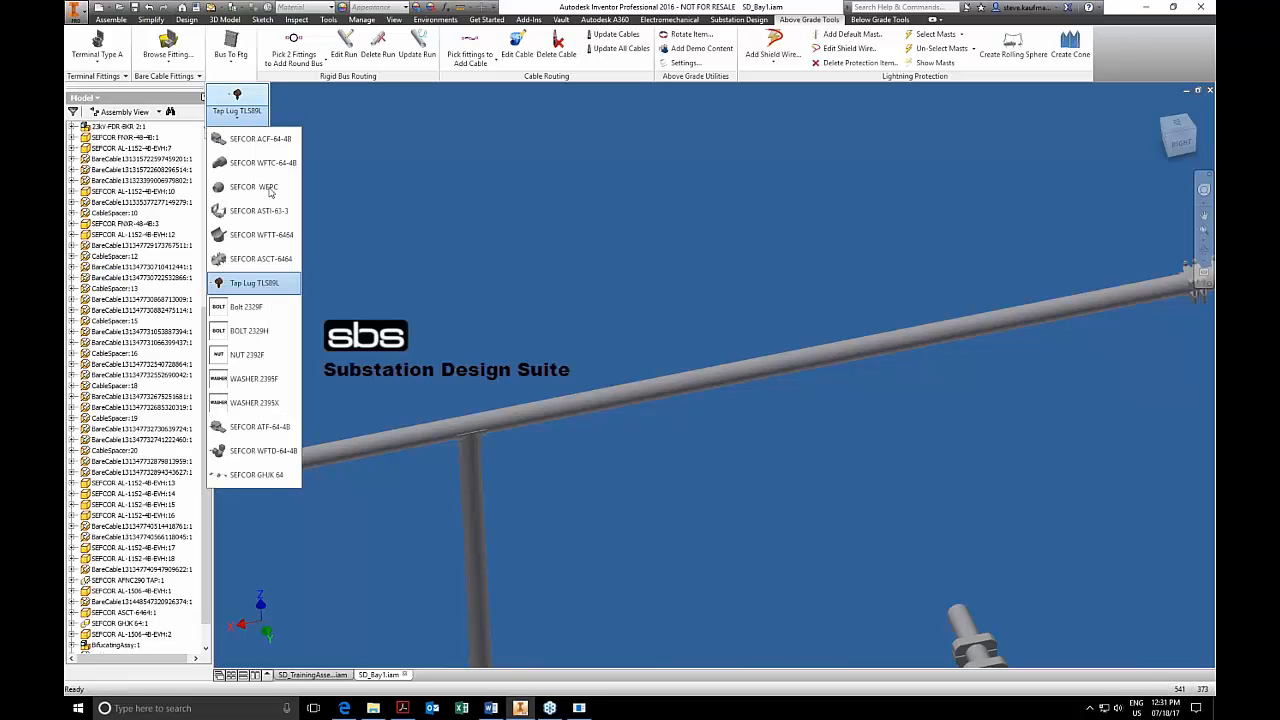
click(262, 282)
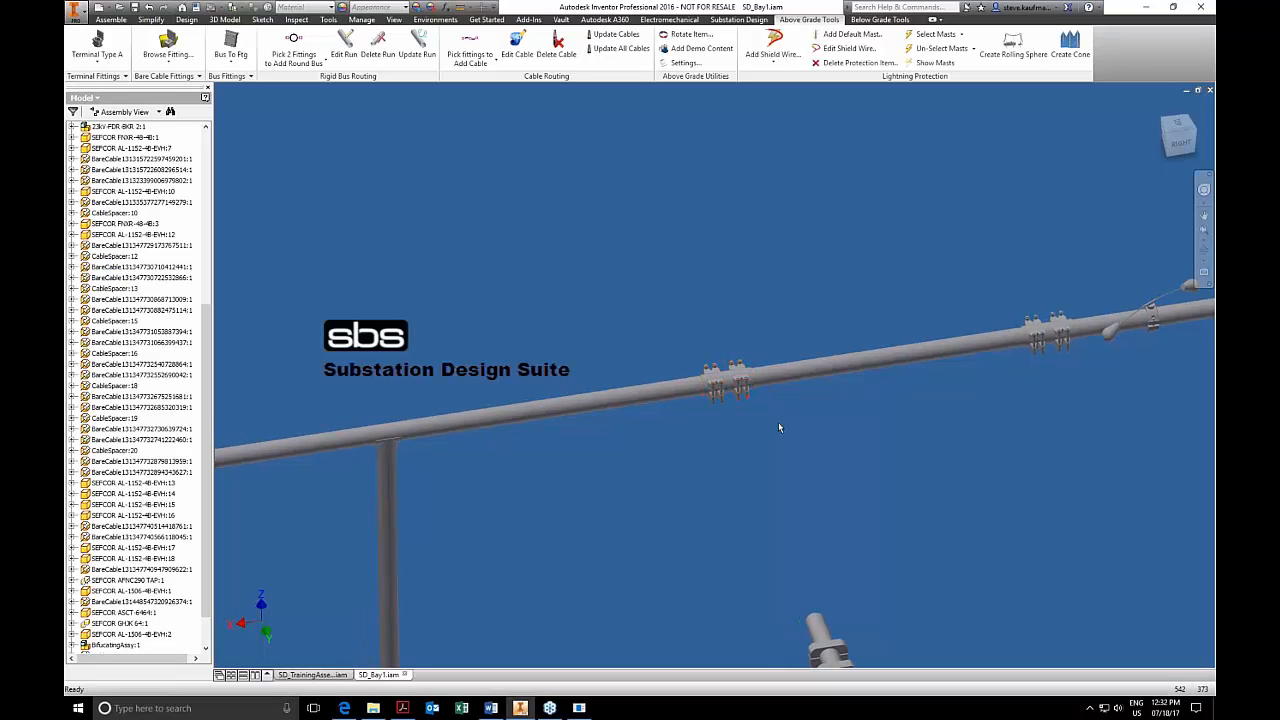
Find the new SEFCOR ASCT-6464 in the model tree and set the offset of its work-plane mate along the bus to 0 in.
scroll(750, 392, down, 5)
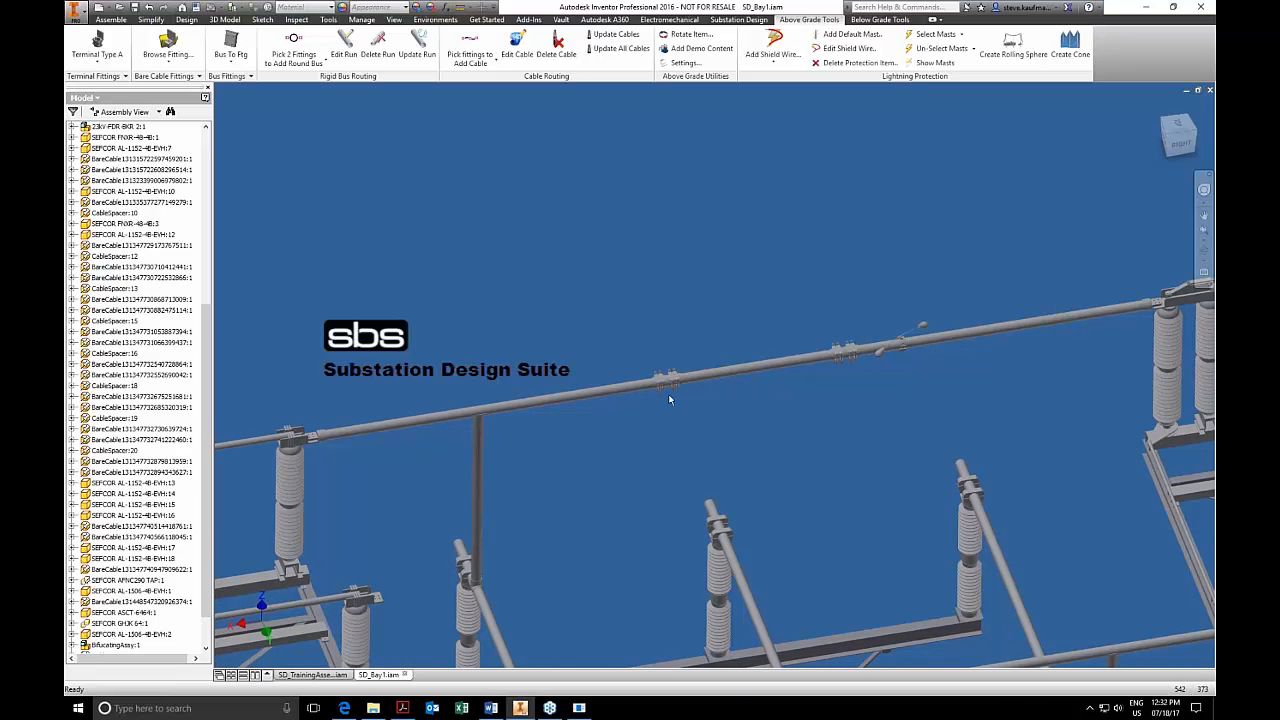
scroll(666, 410, up, 4)
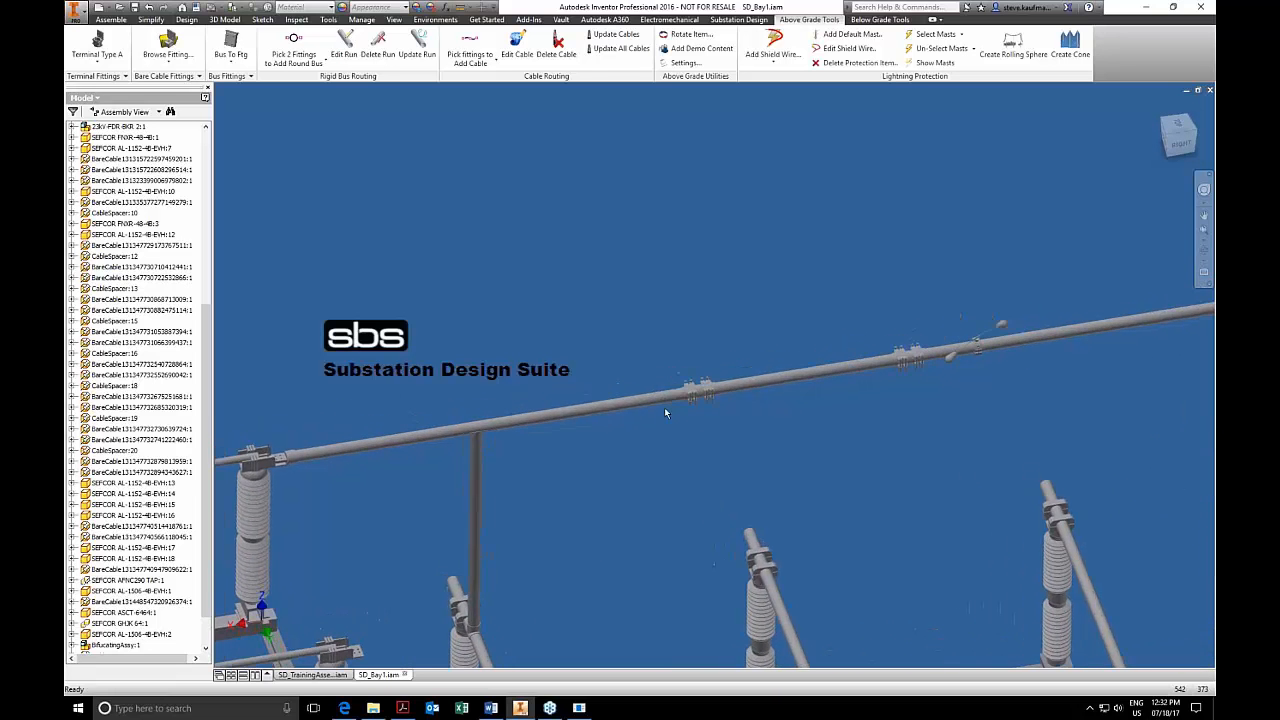
scroll(664, 410, up, 4)
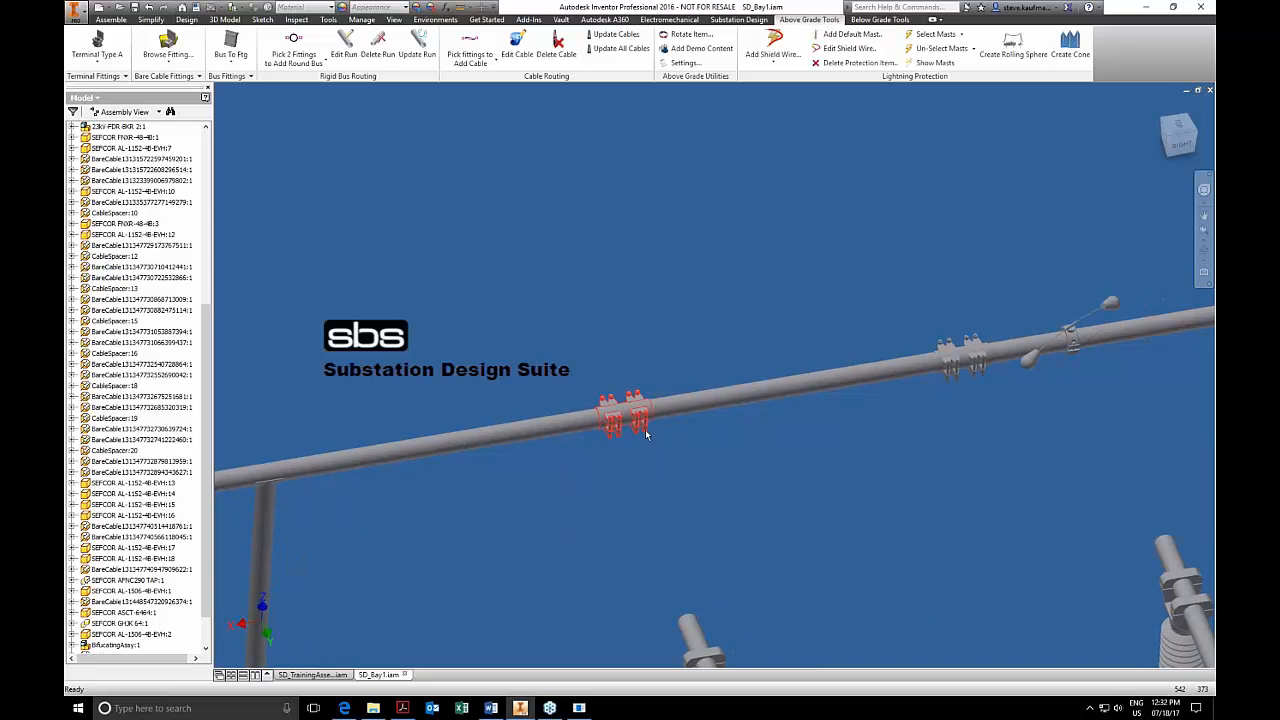
right_click(646, 434)
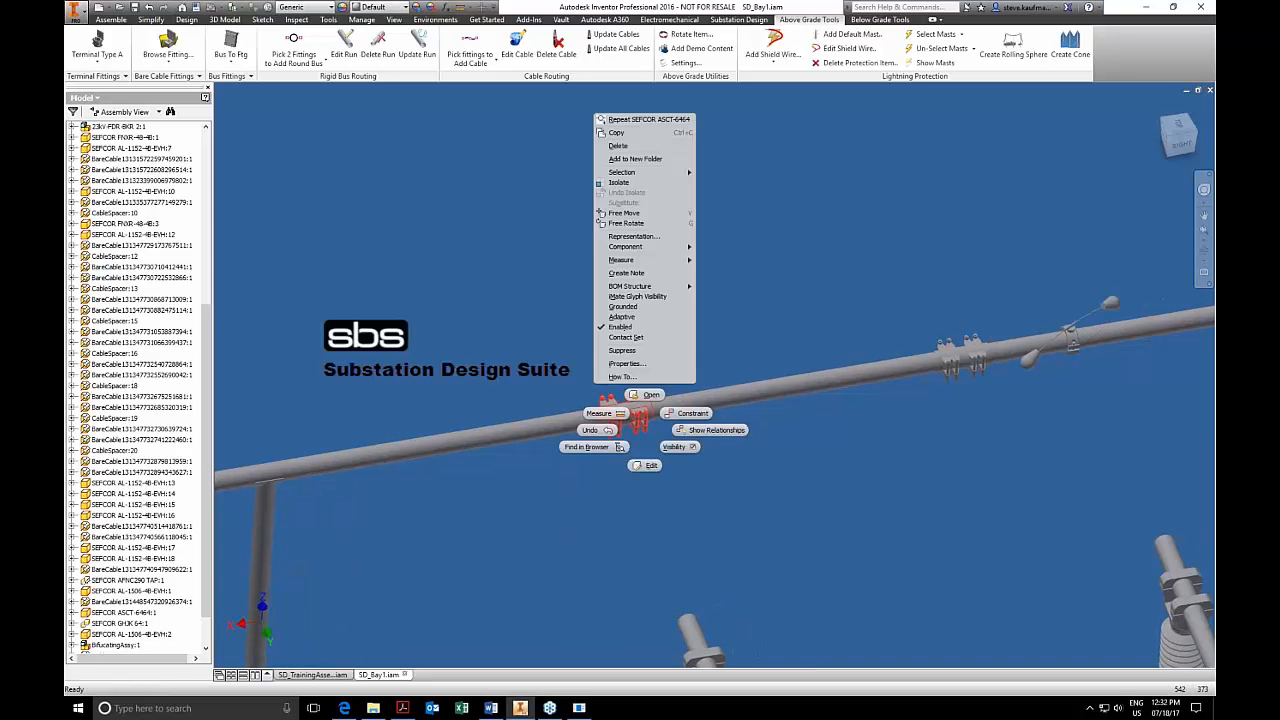
click(588, 446)
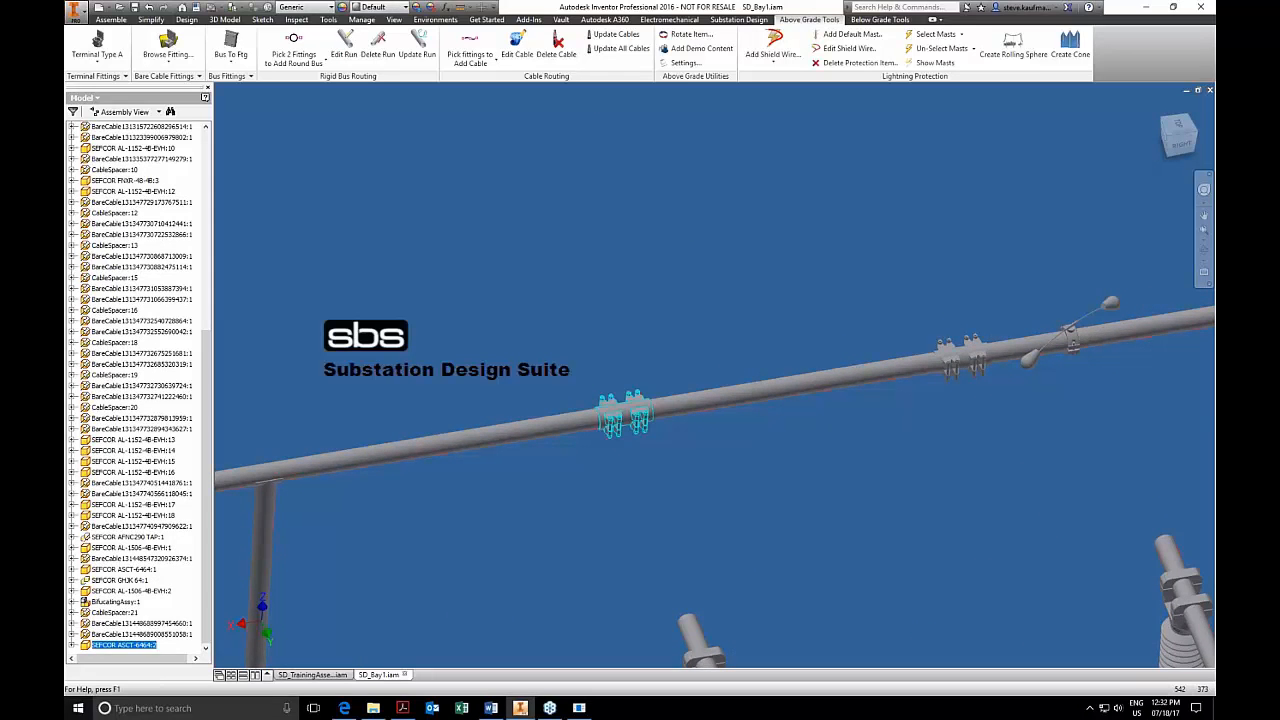
click(72, 645)
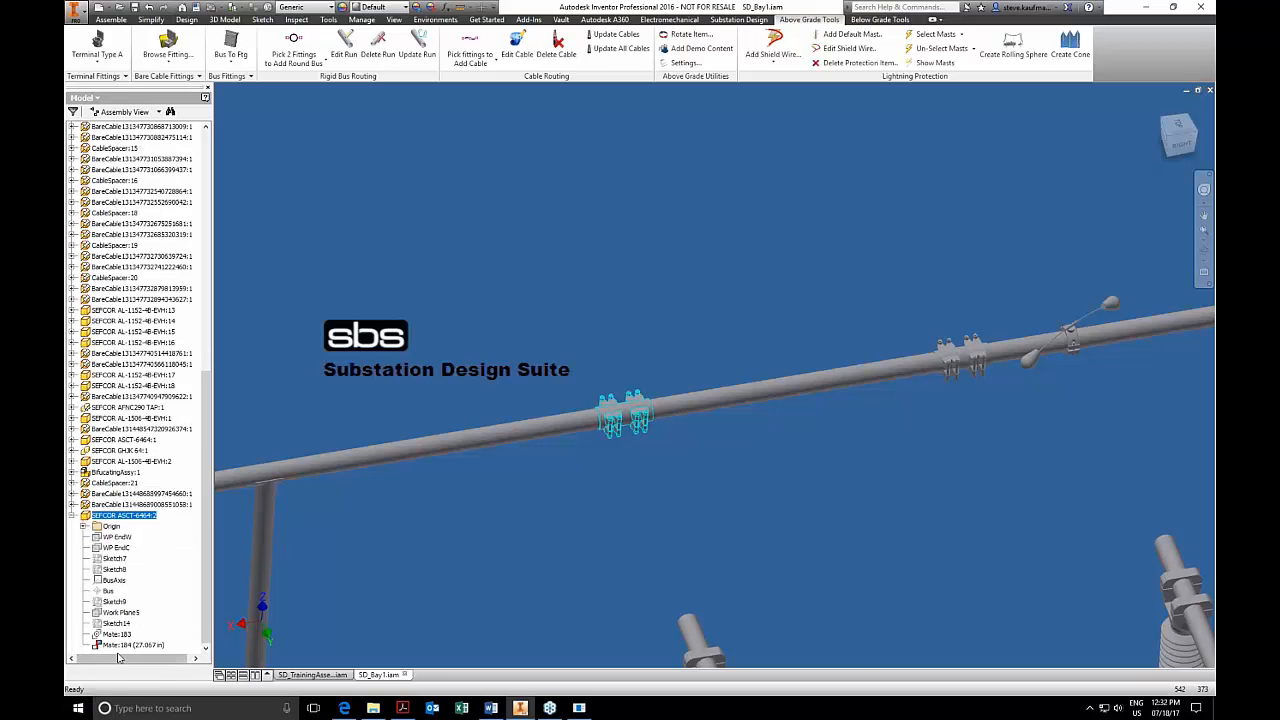
click(124, 646)
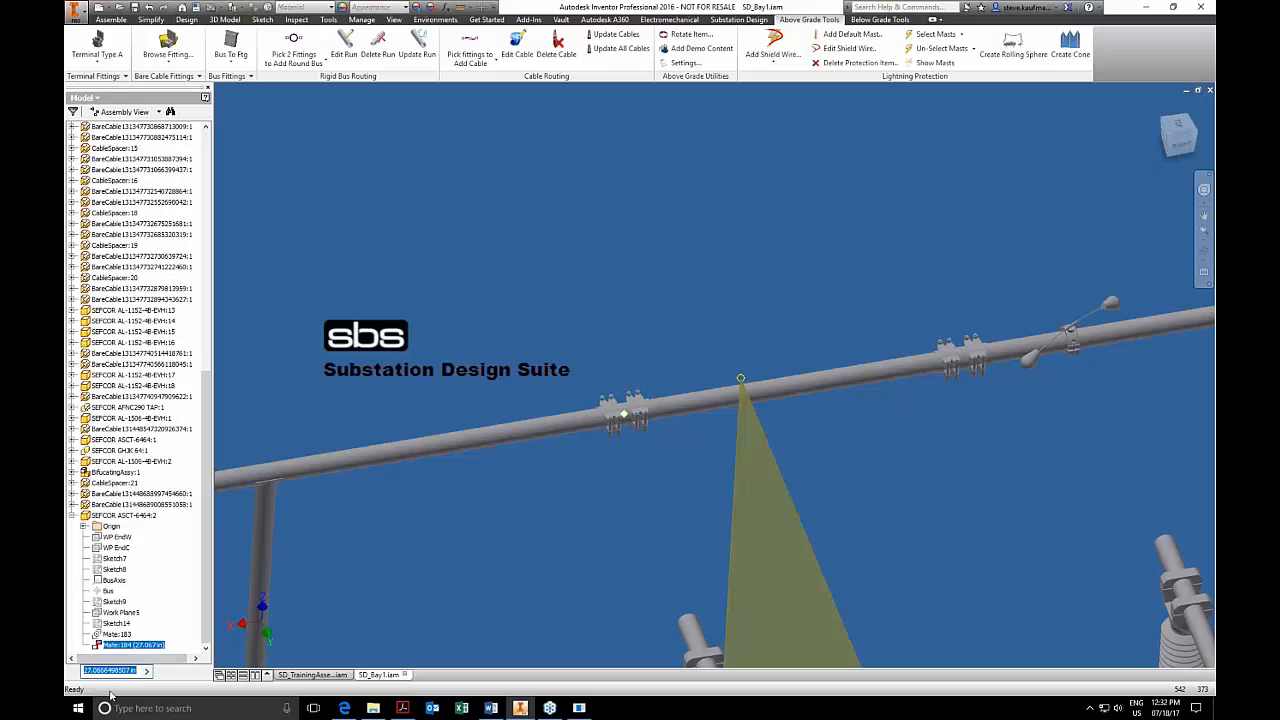
text(0)
key(Return)
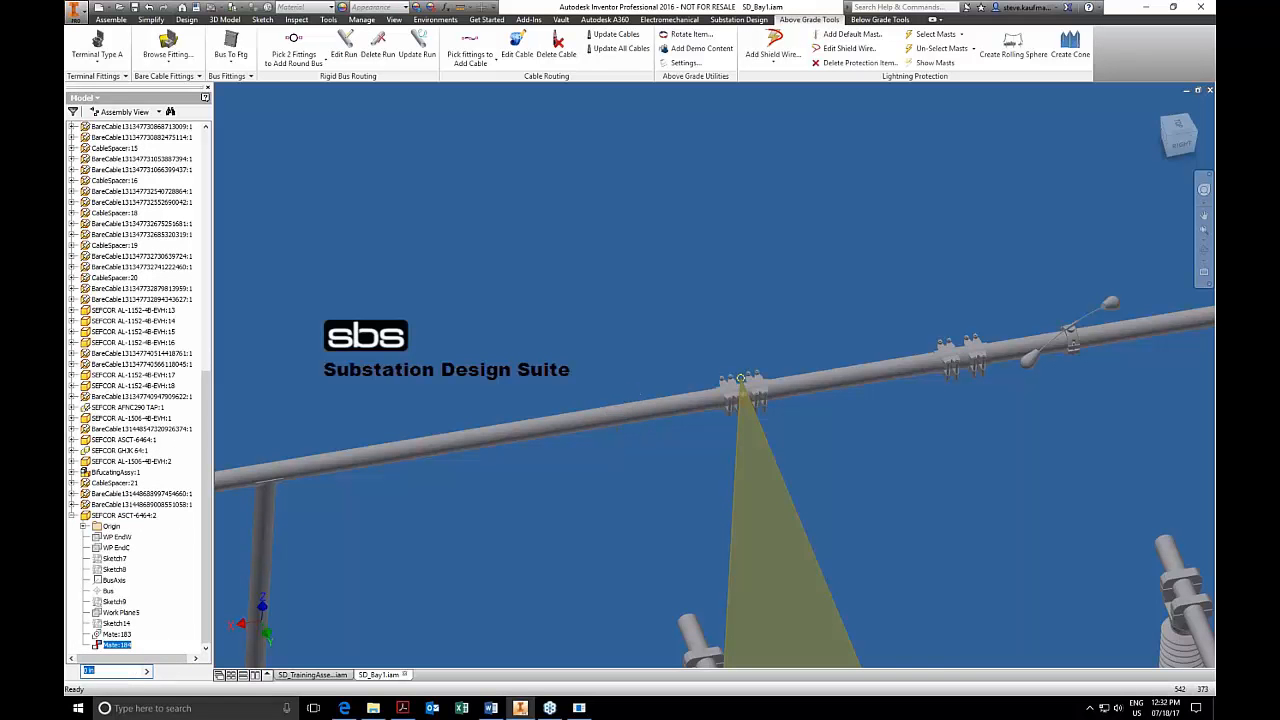
click(561, 566)
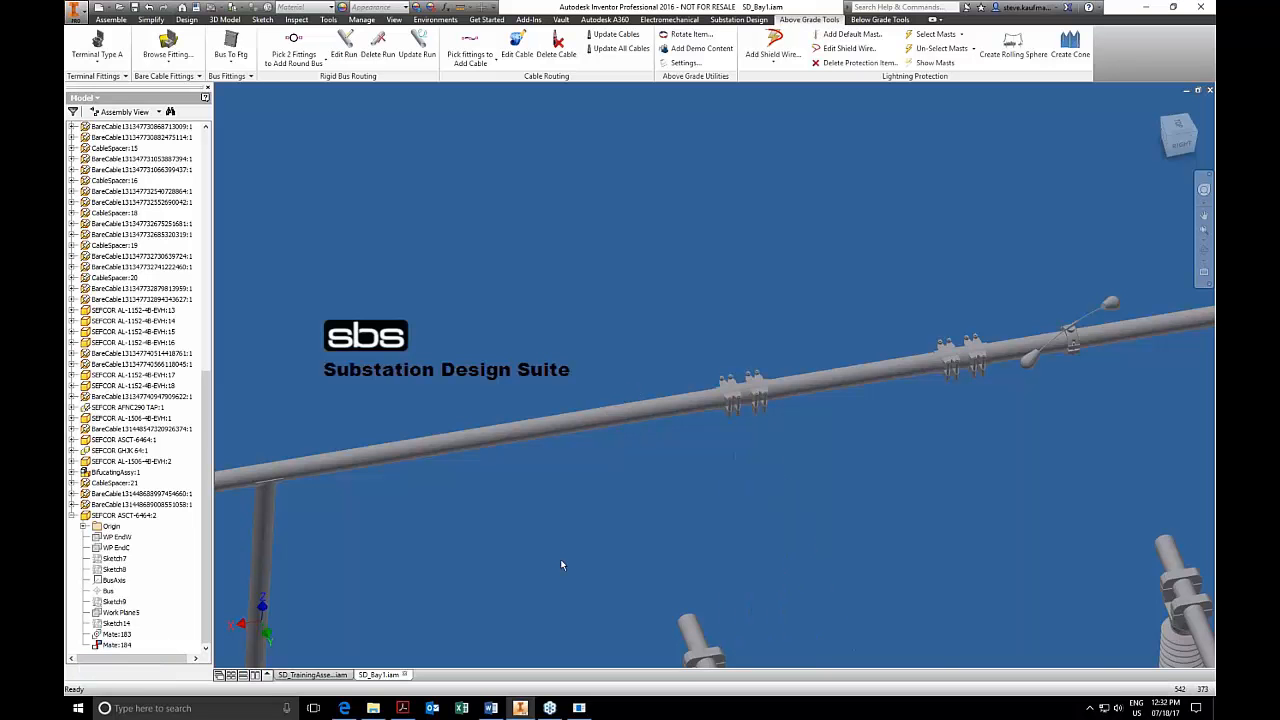
Place a SEFCOR GHJK 64 bus fitting on the upper bus beside the new coupler, on the side towards the vertical drop.
click(248, 76)
click(249, 117)
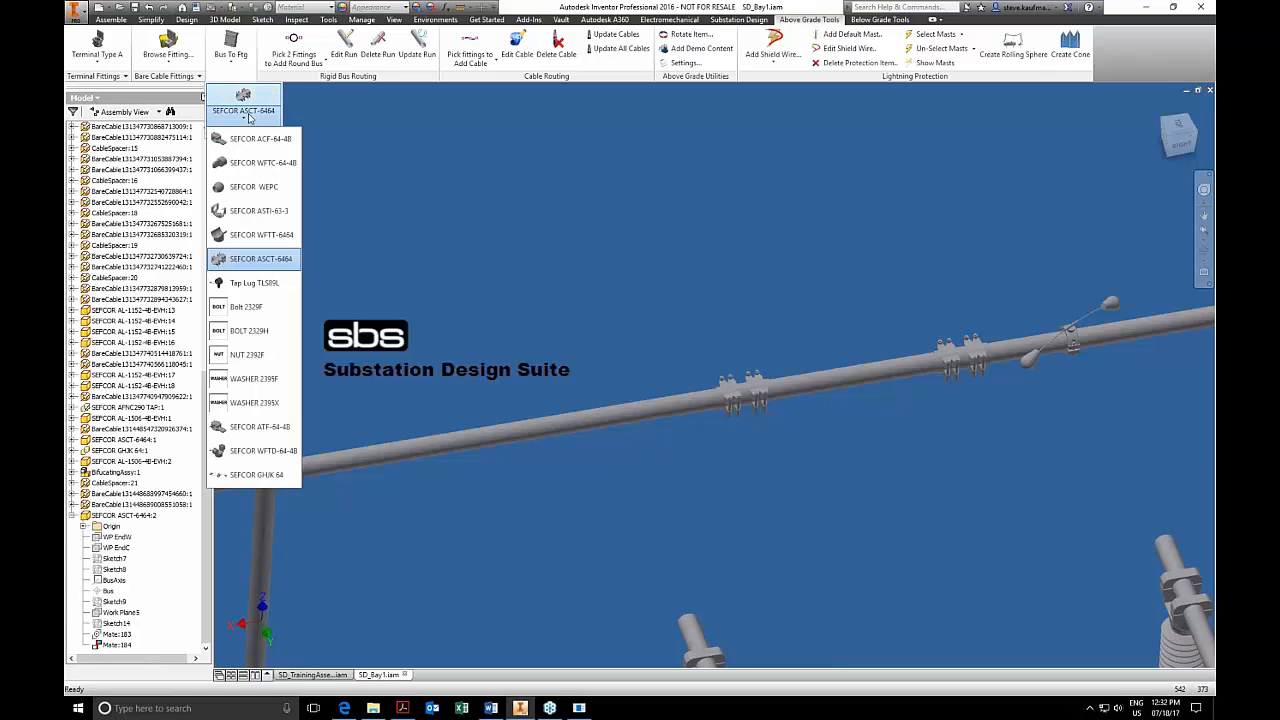
click(252, 476)
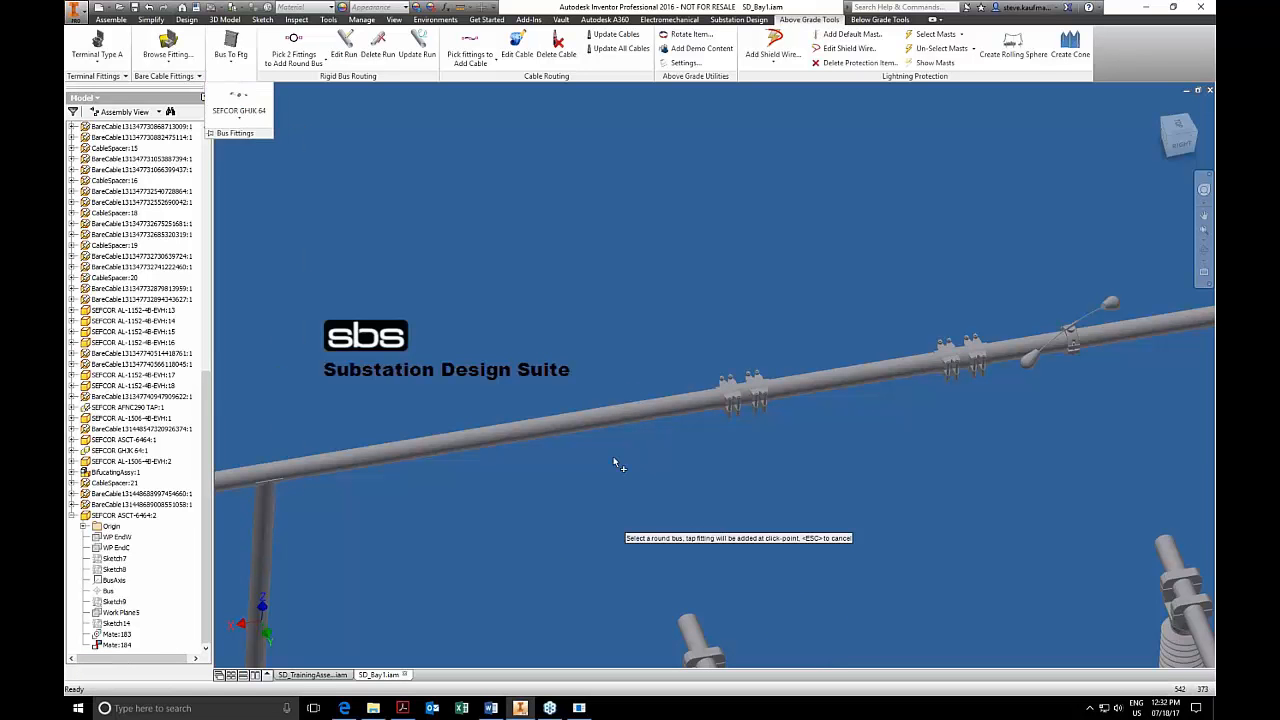
click(638, 414)
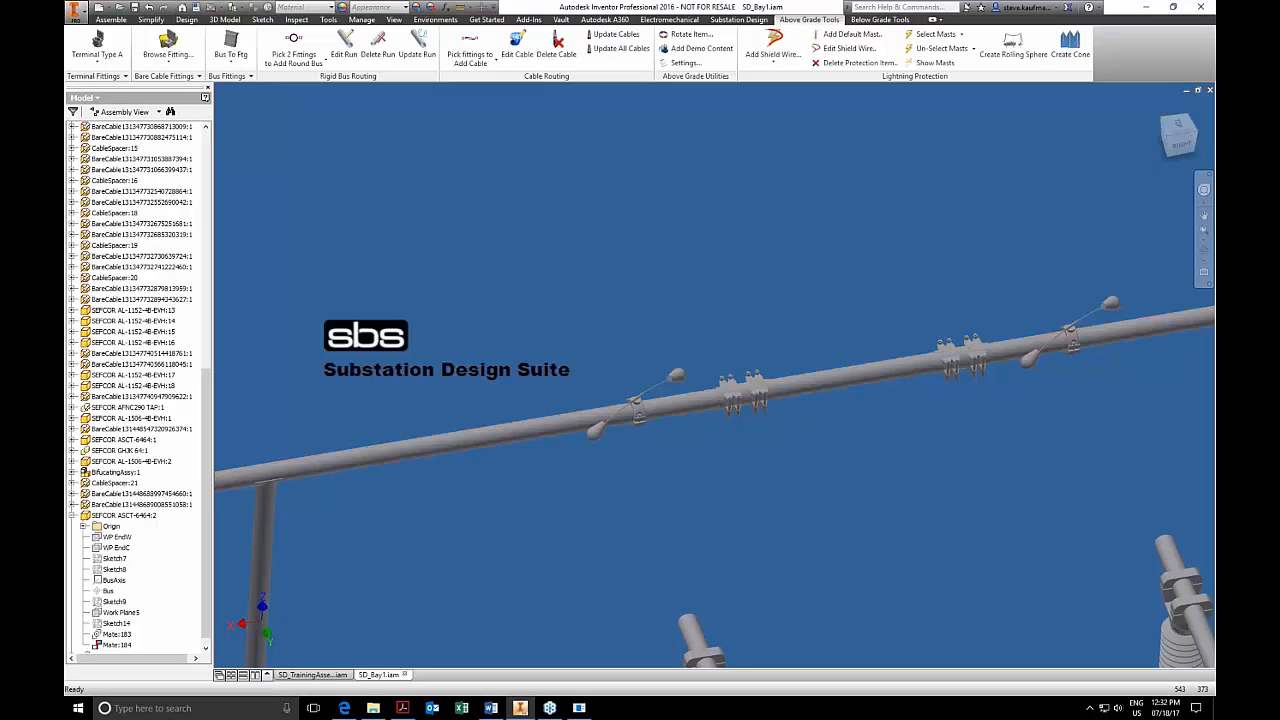
right_click(634, 409)
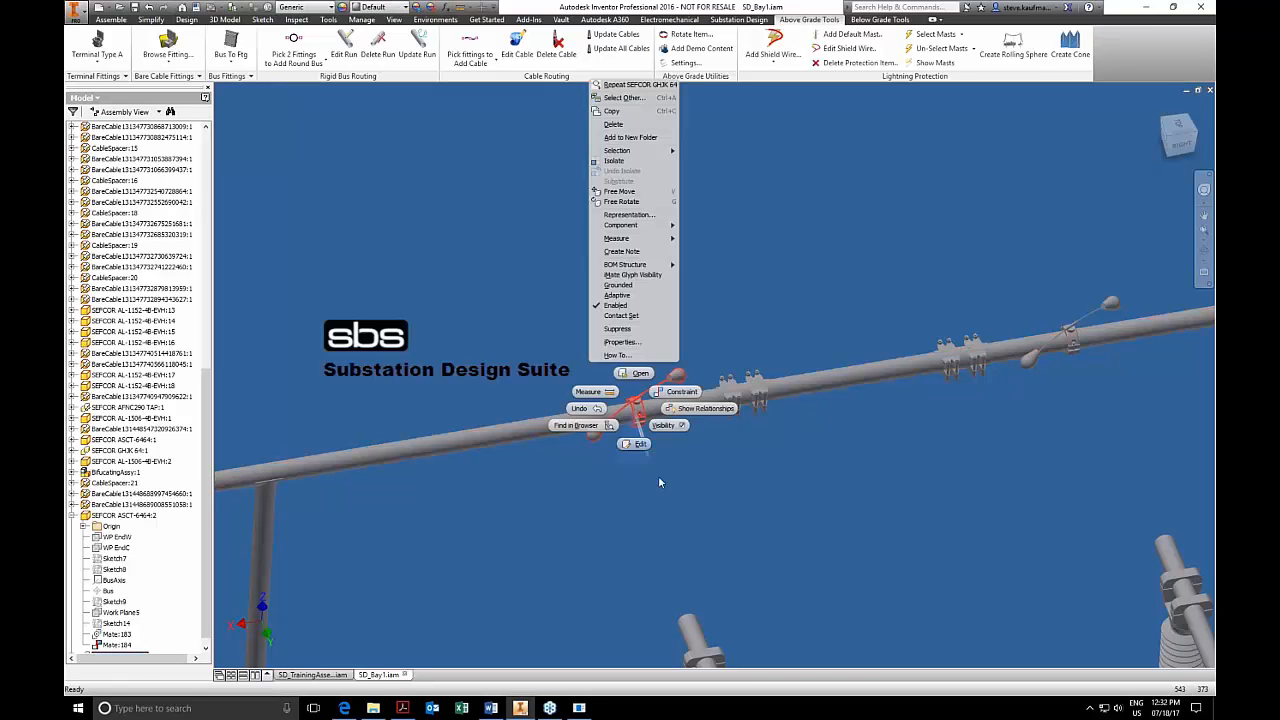
click(548, 349)
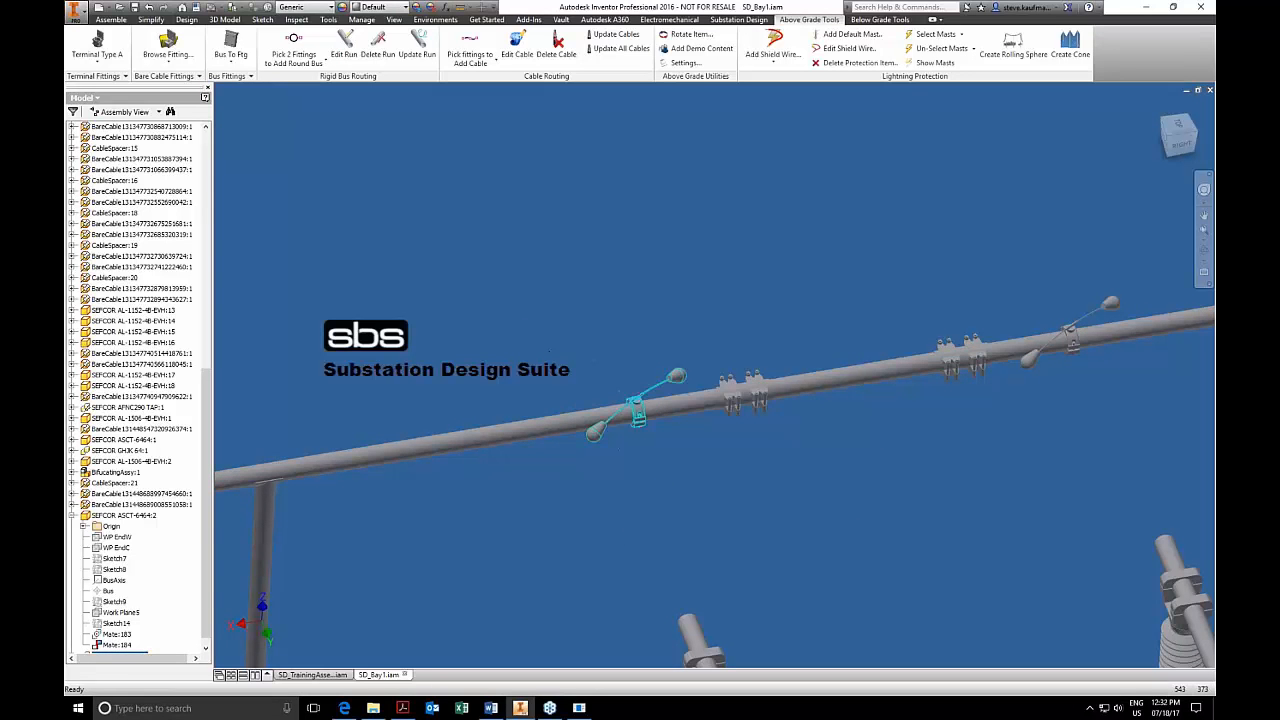
click(737, 516)
Place a SEFCOR WFTC-64-4B bus fitting on the open end of the lower cross bus, just beyond its support insulator.
scroll(737, 516, down, 5)
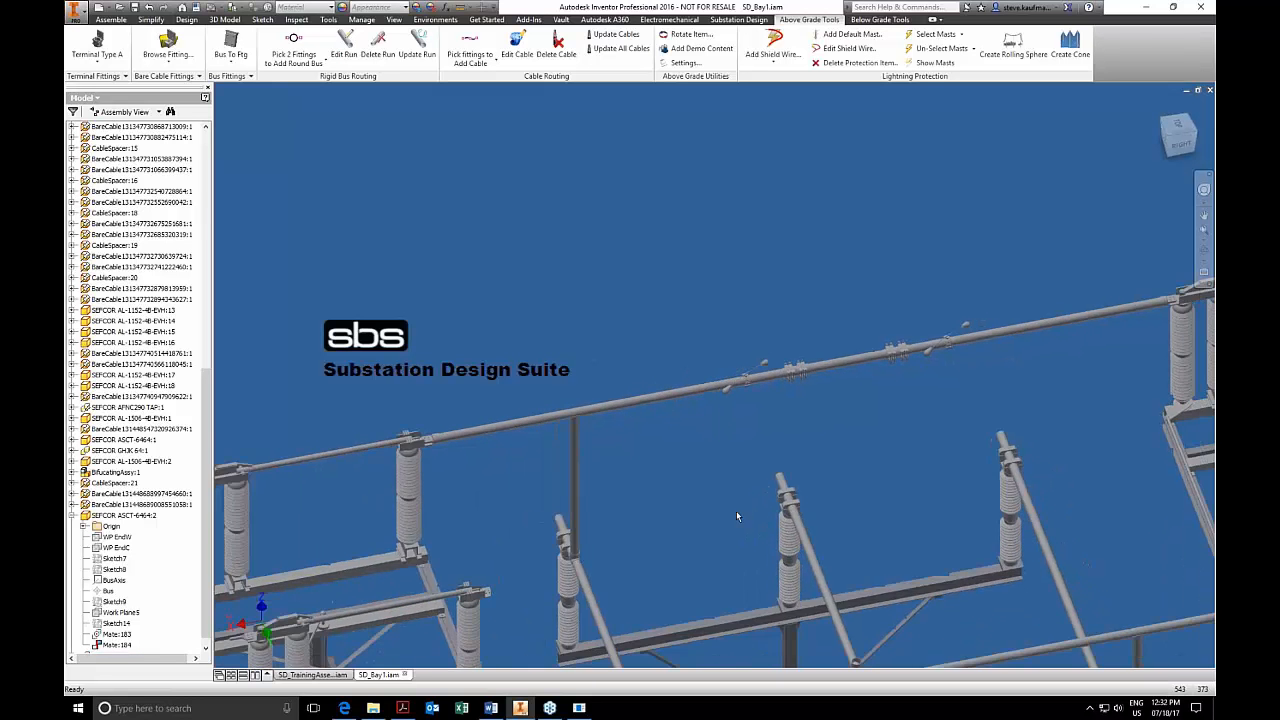
scroll(737, 516, down, 5)
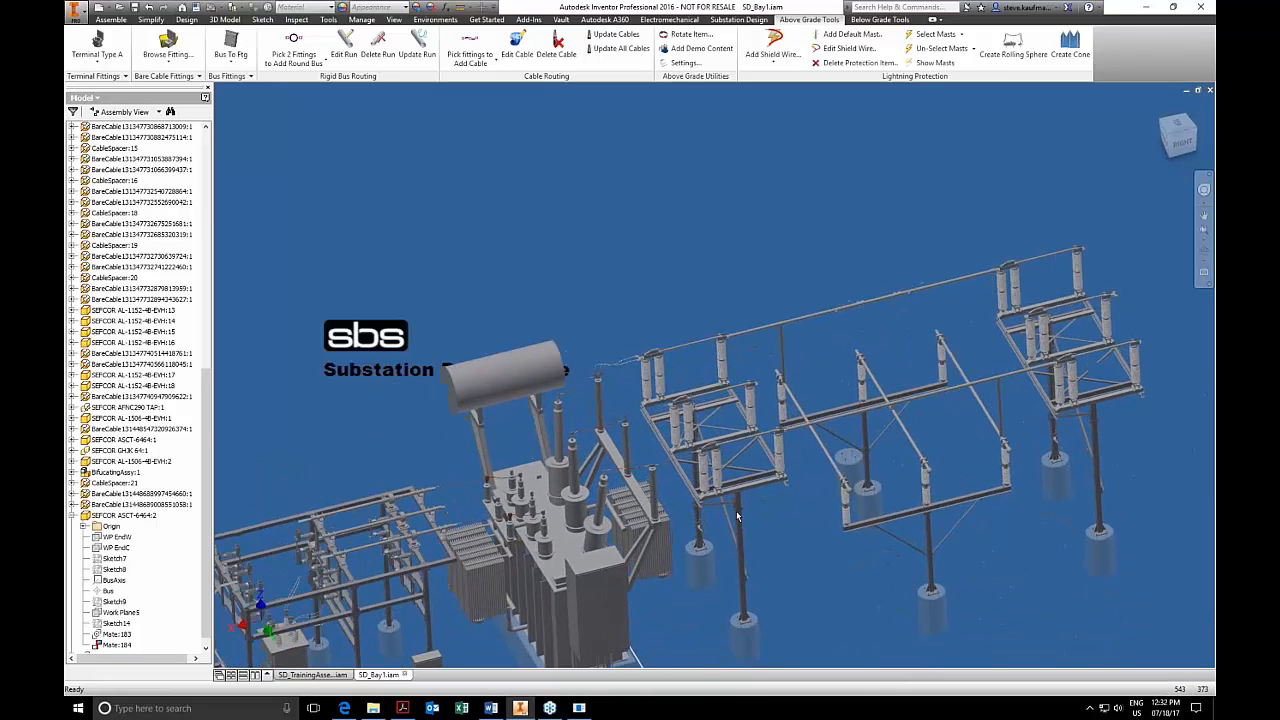
scroll(737, 516, up, 2)
shift+middle_drag(737, 516, 785, 512)
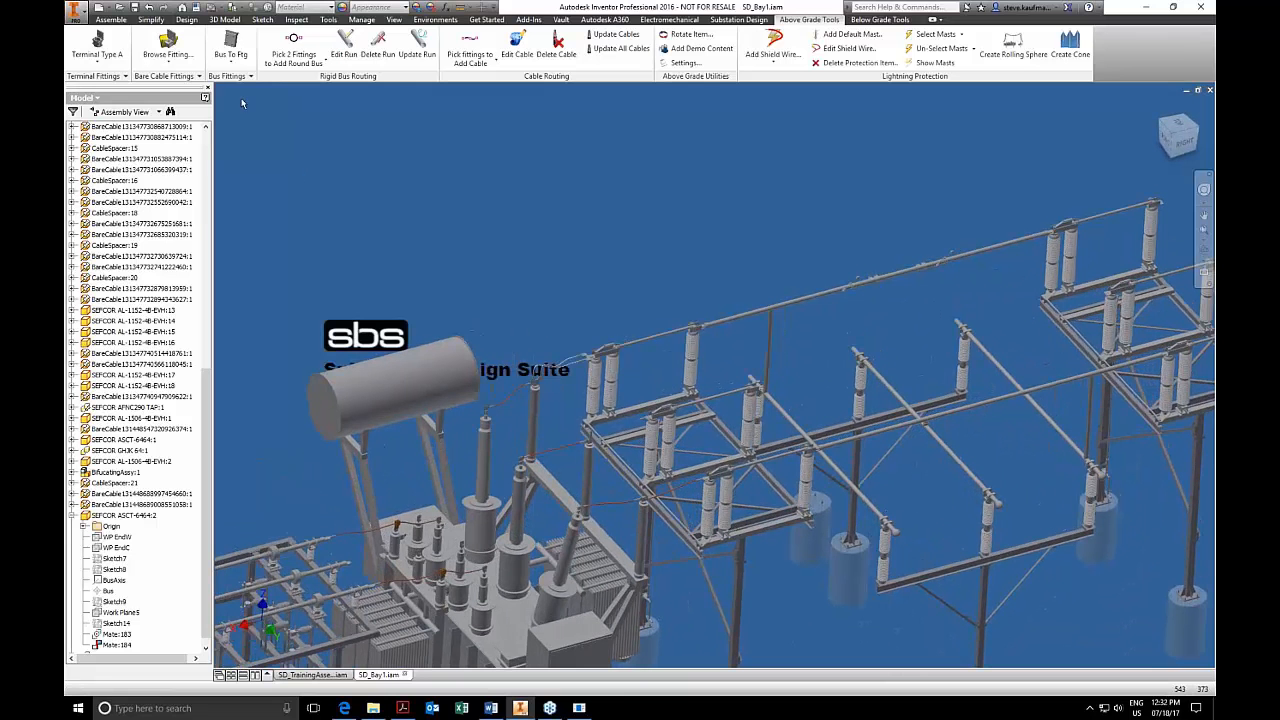
click(230, 76)
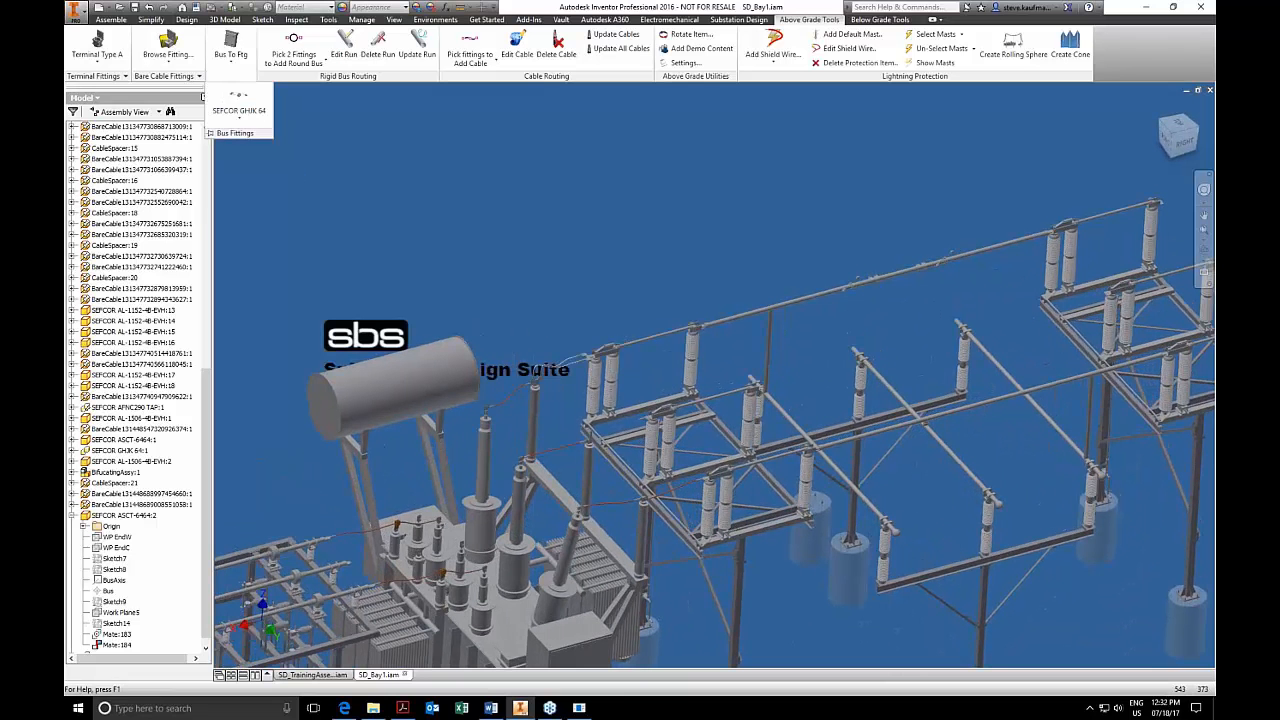
click(239, 110)
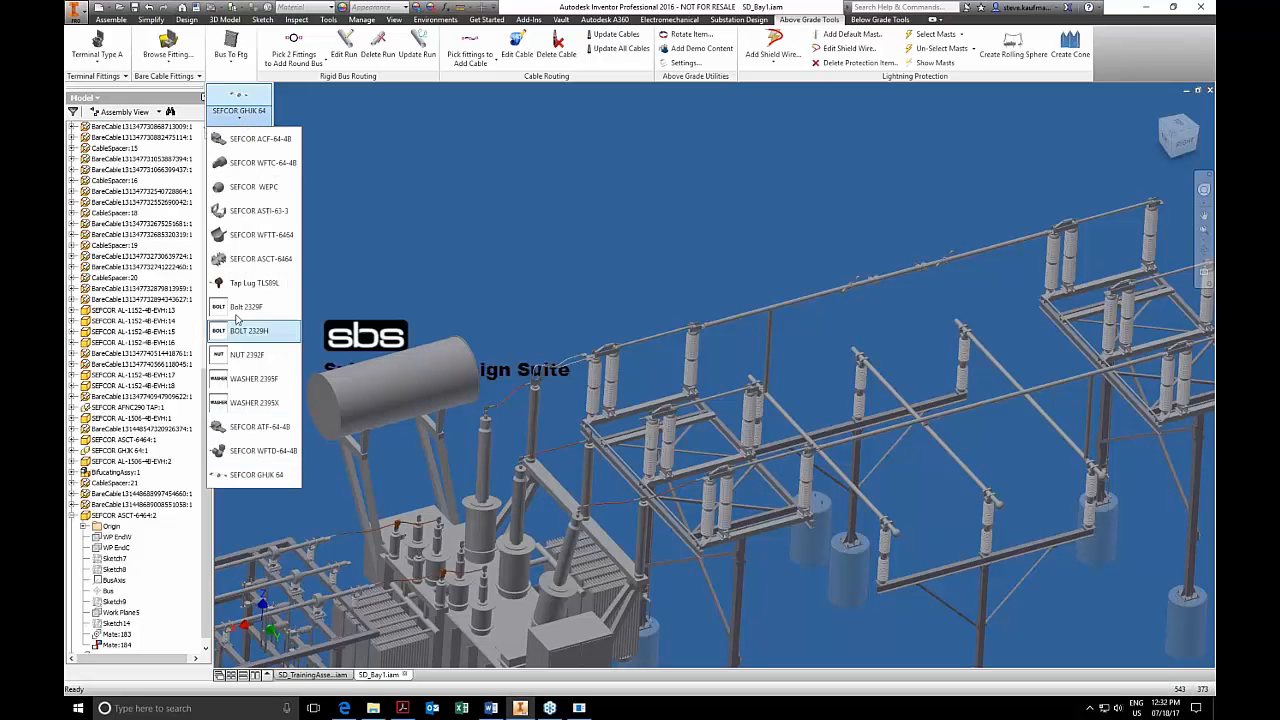
click(249, 168)
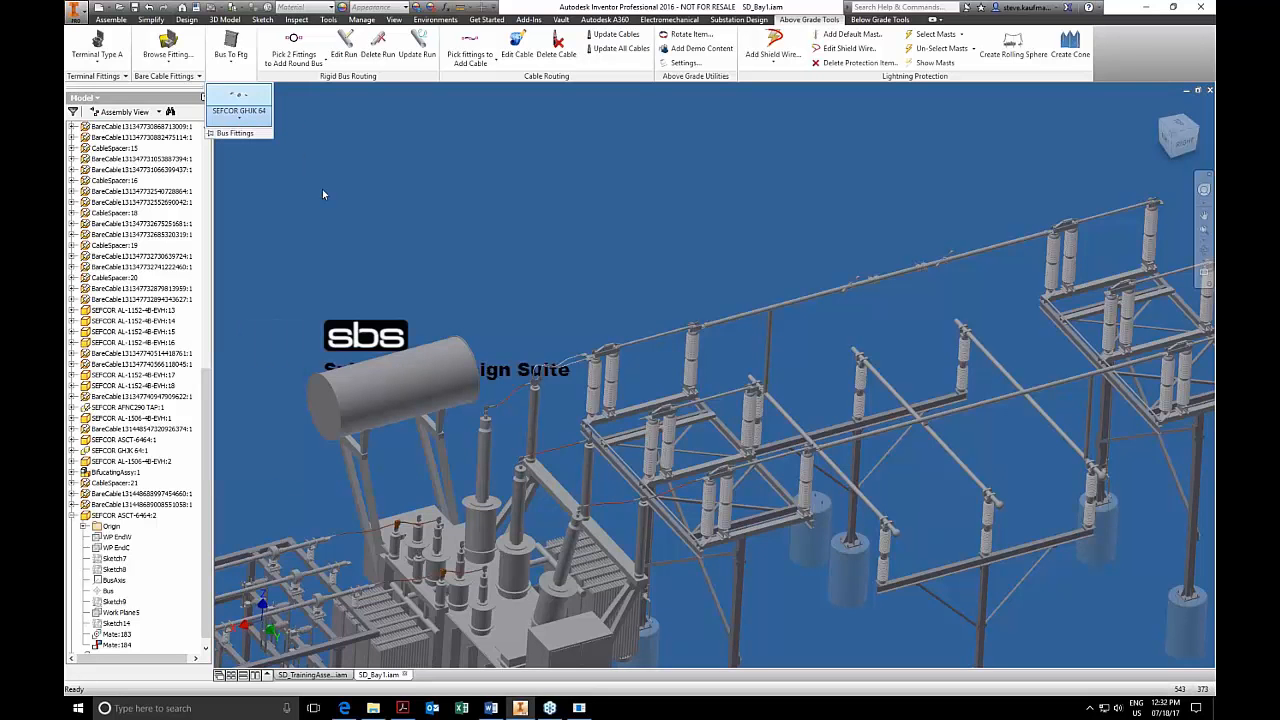
scroll(822, 410, down, 5)
scroll(823, 395, down, 3)
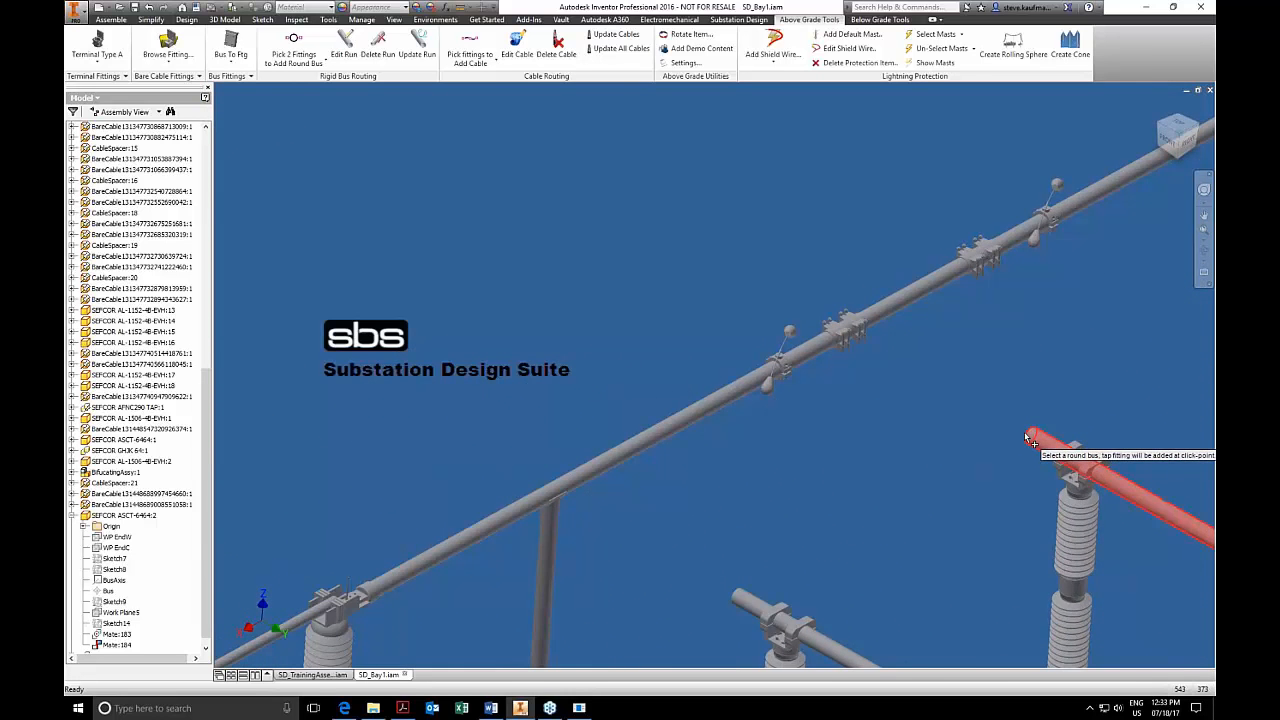
scroll(1030, 440, up, 6)
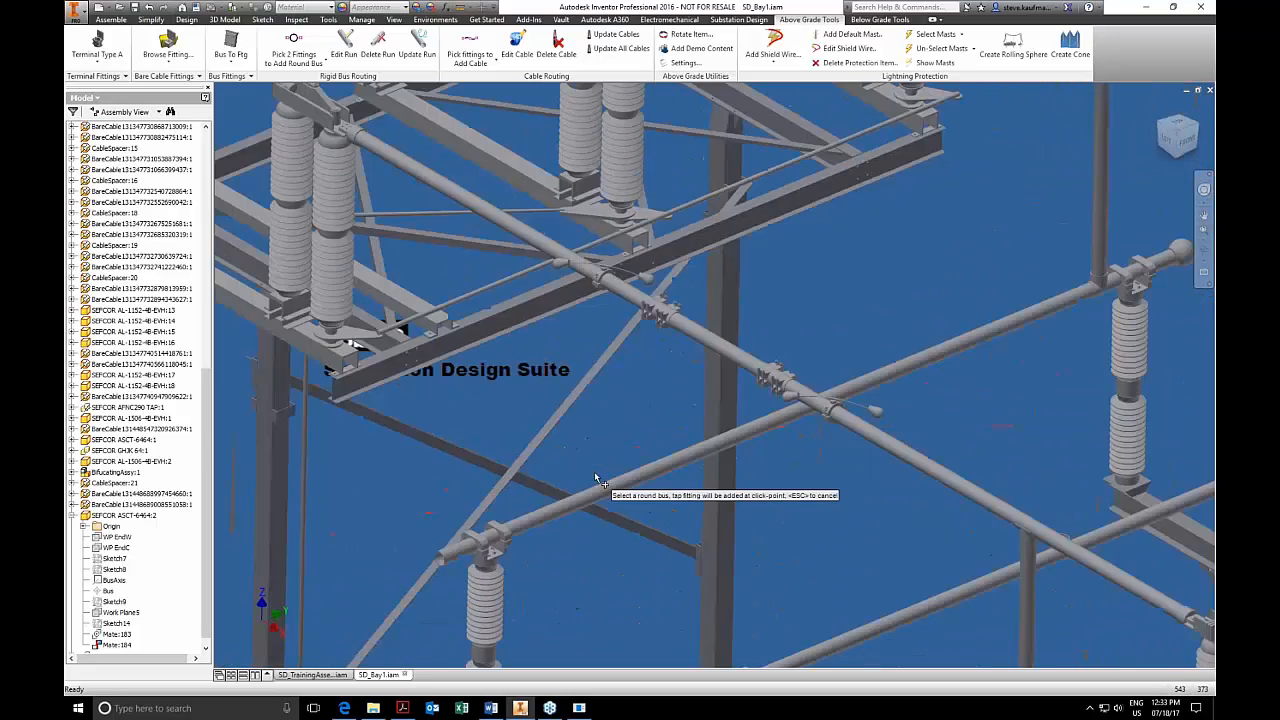
scroll(590, 481, down, 6)
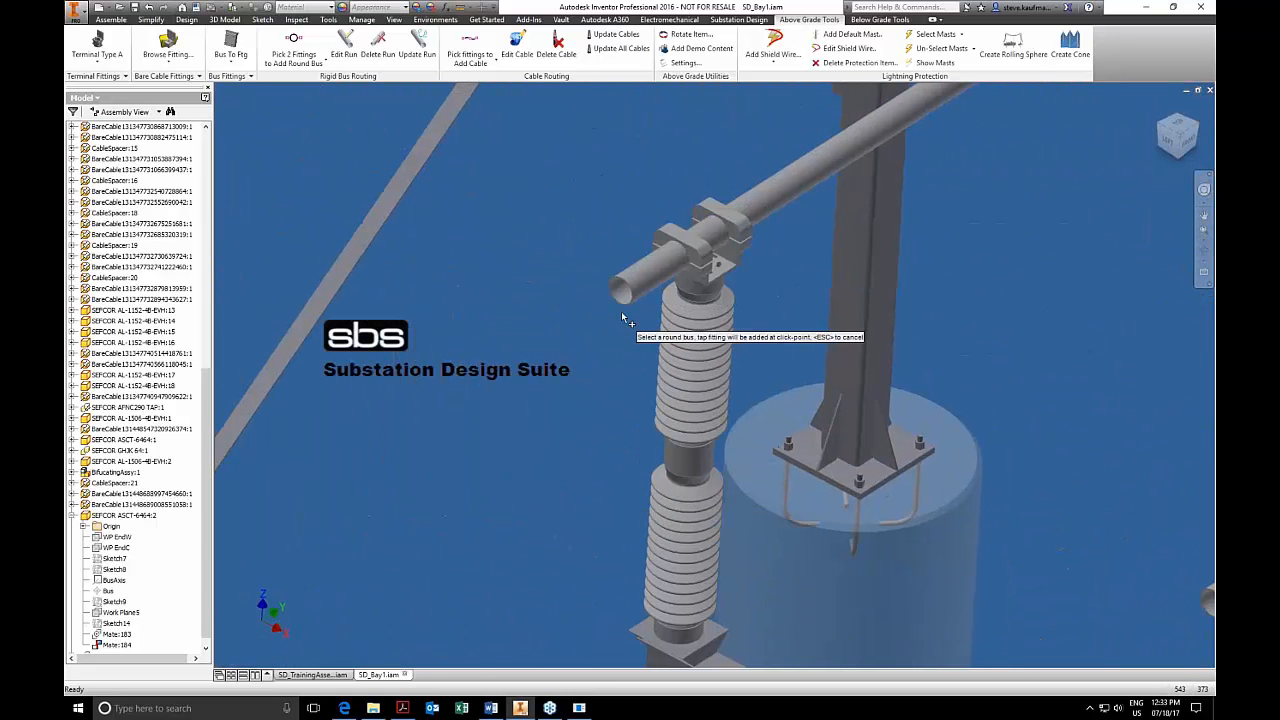
click(627, 305)
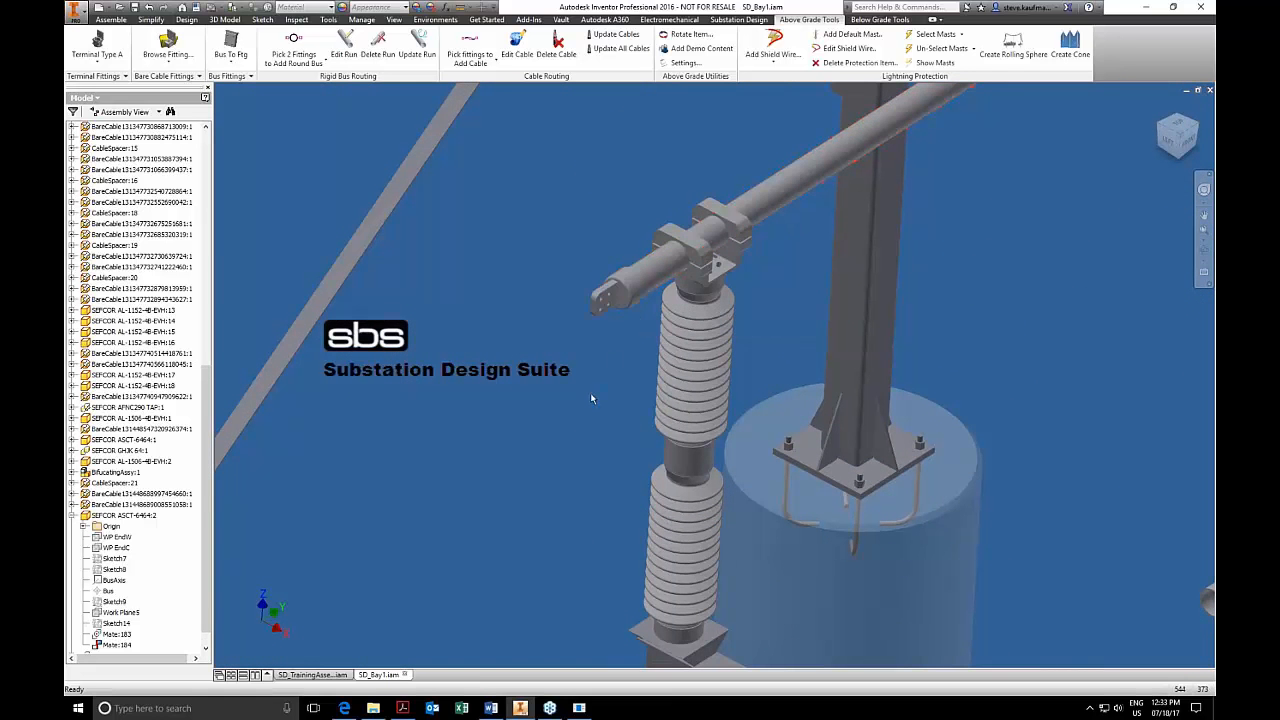
Open SD_HVAssembly in its own window from the round end cap at the opposite end of that cross bus.
scroll(590, 394, up, 4)
shift+middle_drag(591, 398, 591, 394)
scroll(887, 539, down, 2)
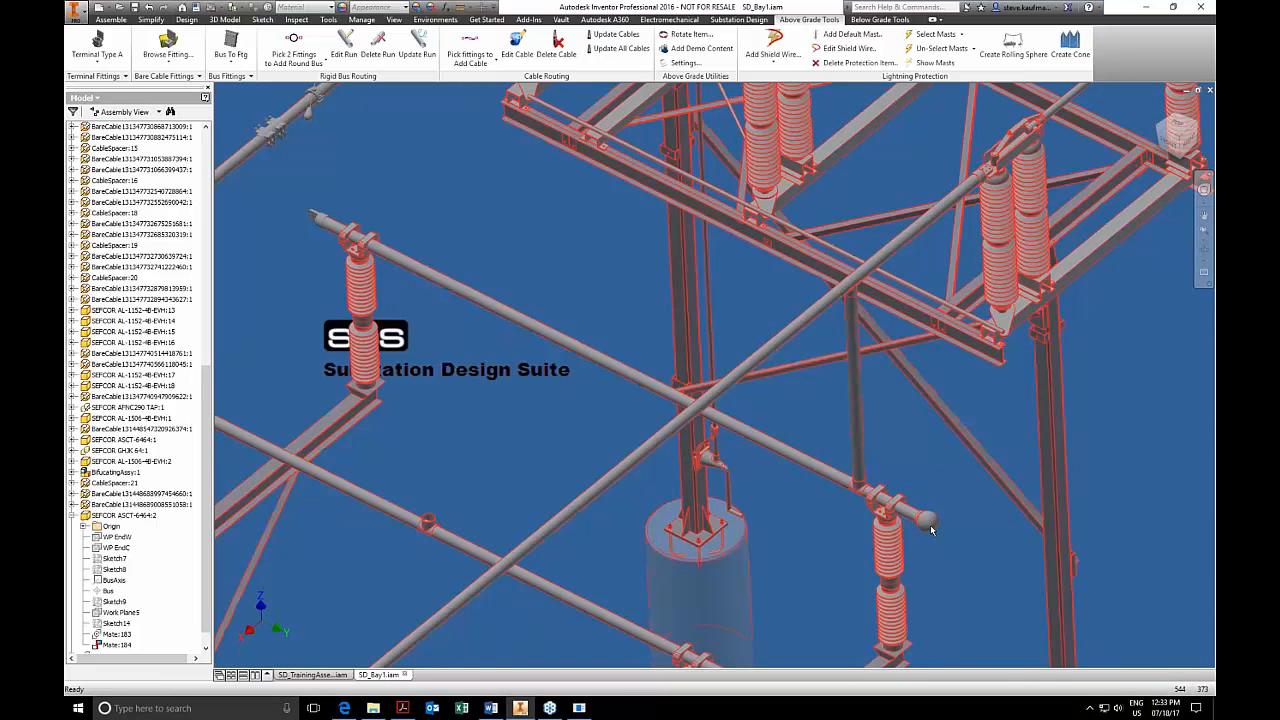
right_click(931, 530)
click(937, 493)
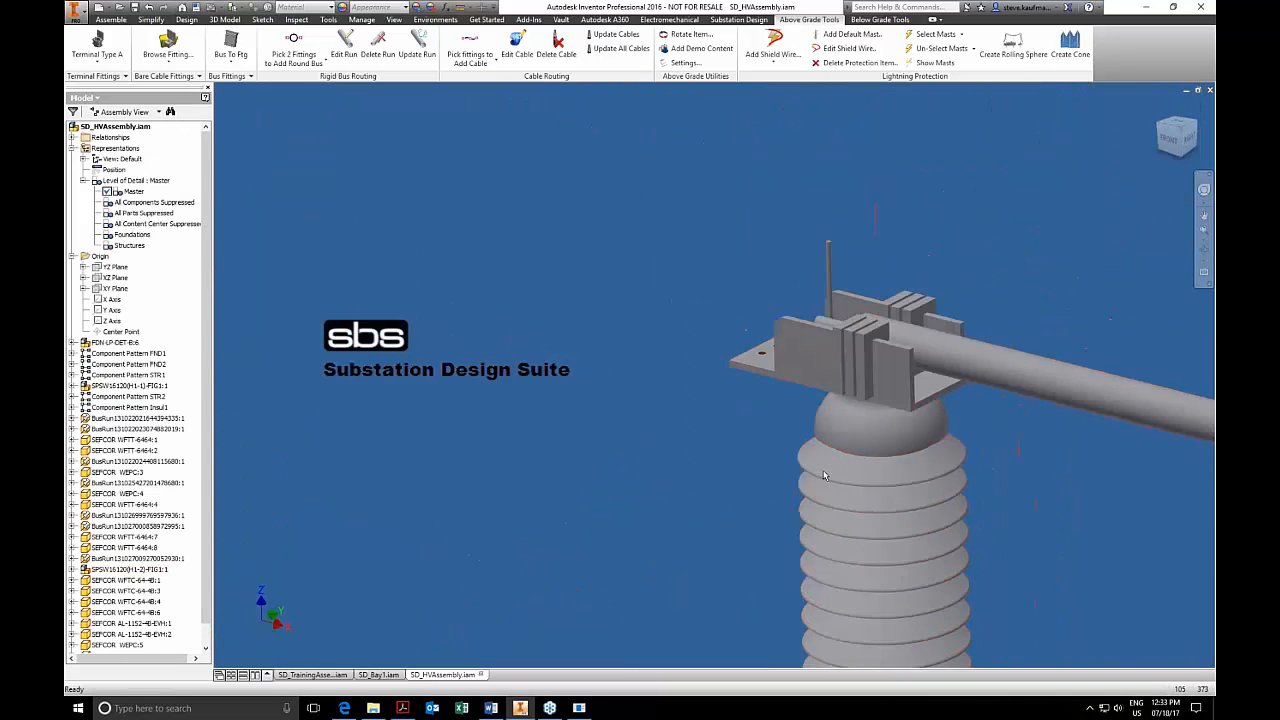
Show SD_HVAssembly in its home view and delete the SEFCOR WEPC end cap from the rear cross bus.
right_click(822, 470)
click(787, 470)
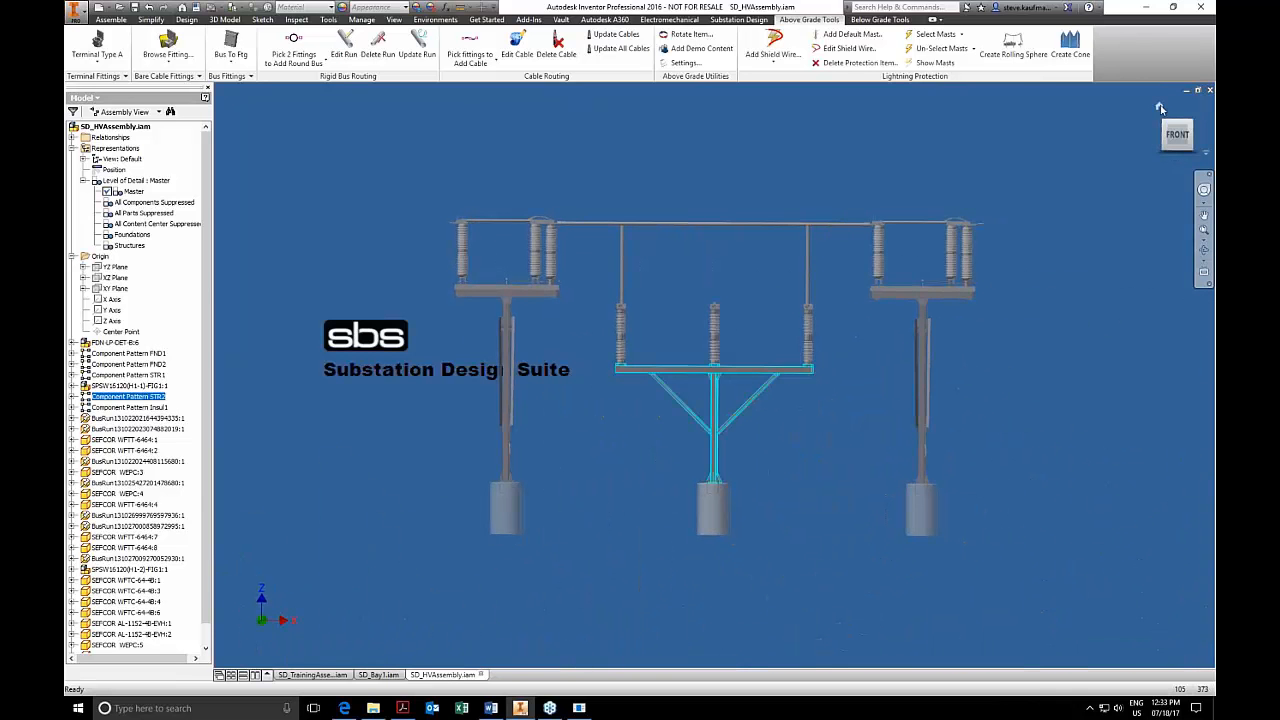
click(1160, 109)
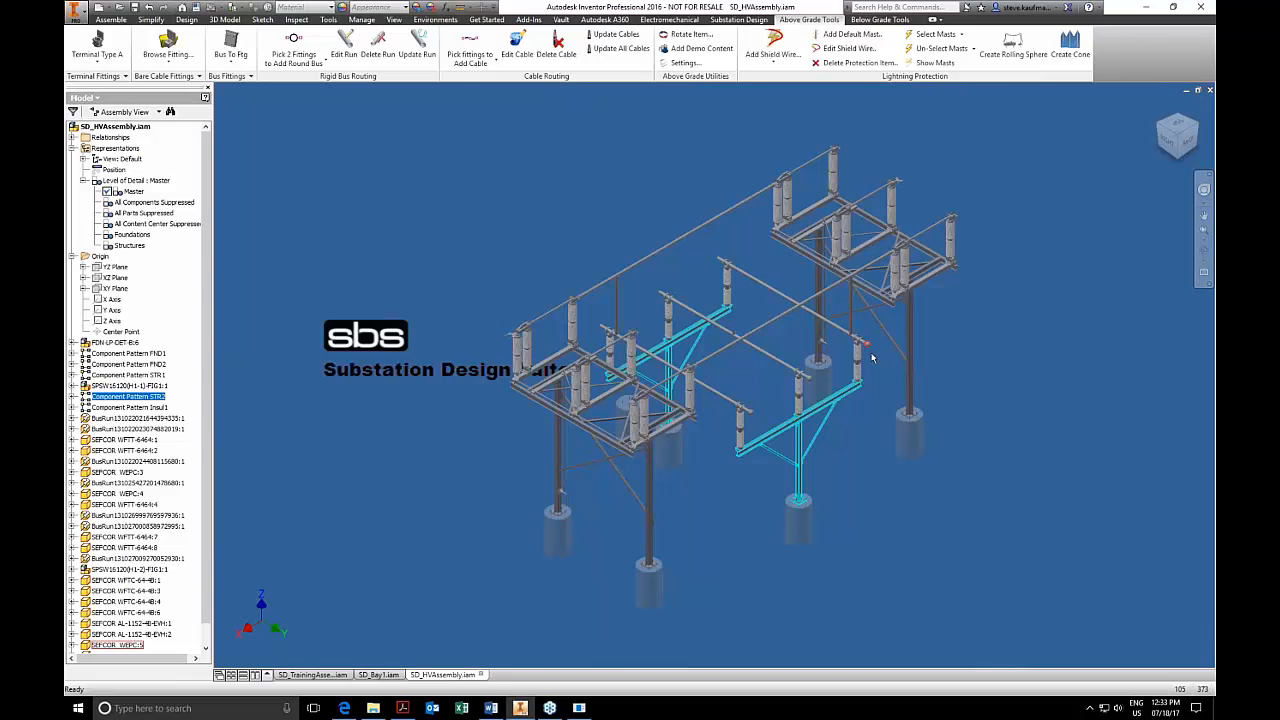
scroll(860, 323, up, 5)
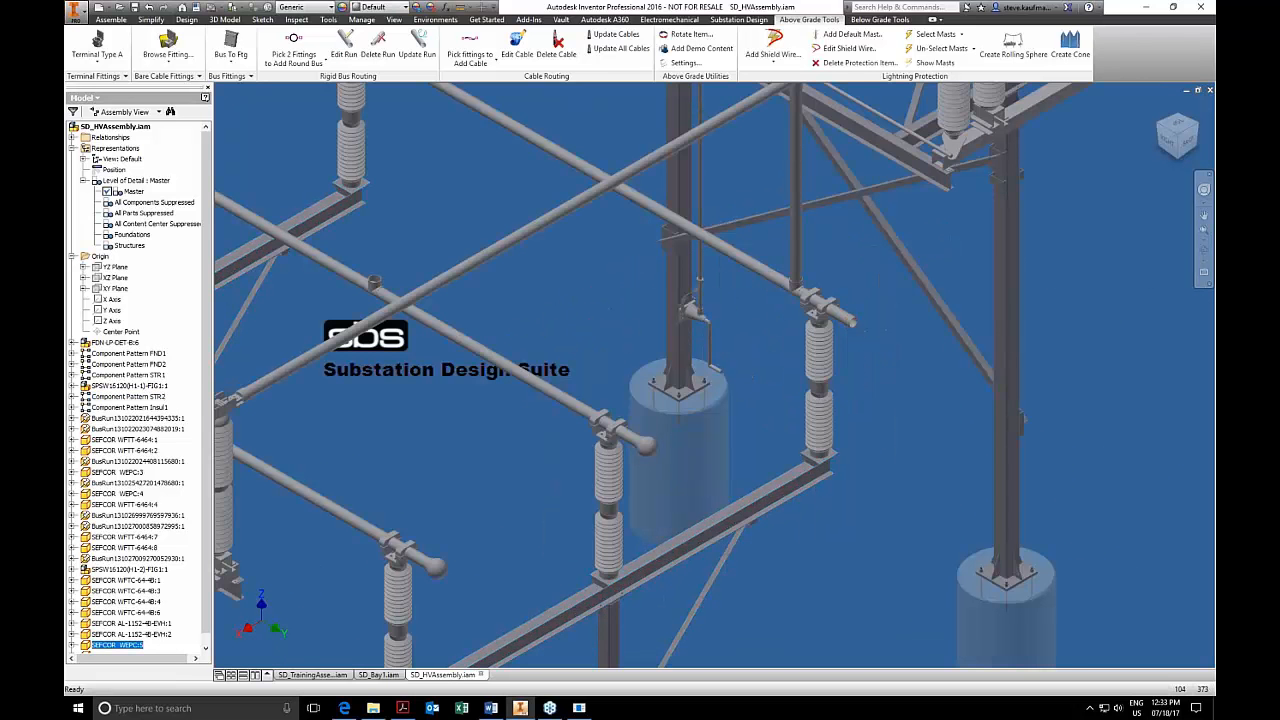
Try placing a four-hole-pad bus fitting on the open end of the rear cross bus, including reorienting it with Rotate Item.
click(251, 77)
click(246, 100)
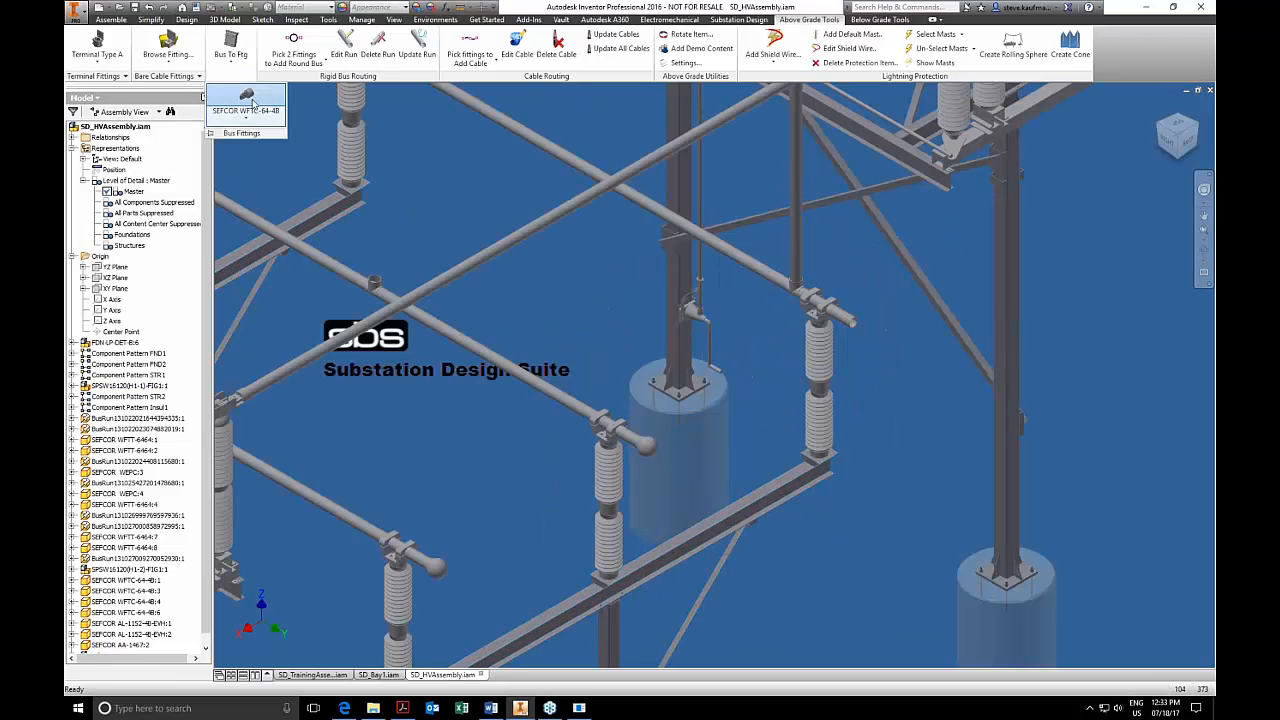
click(854, 325)
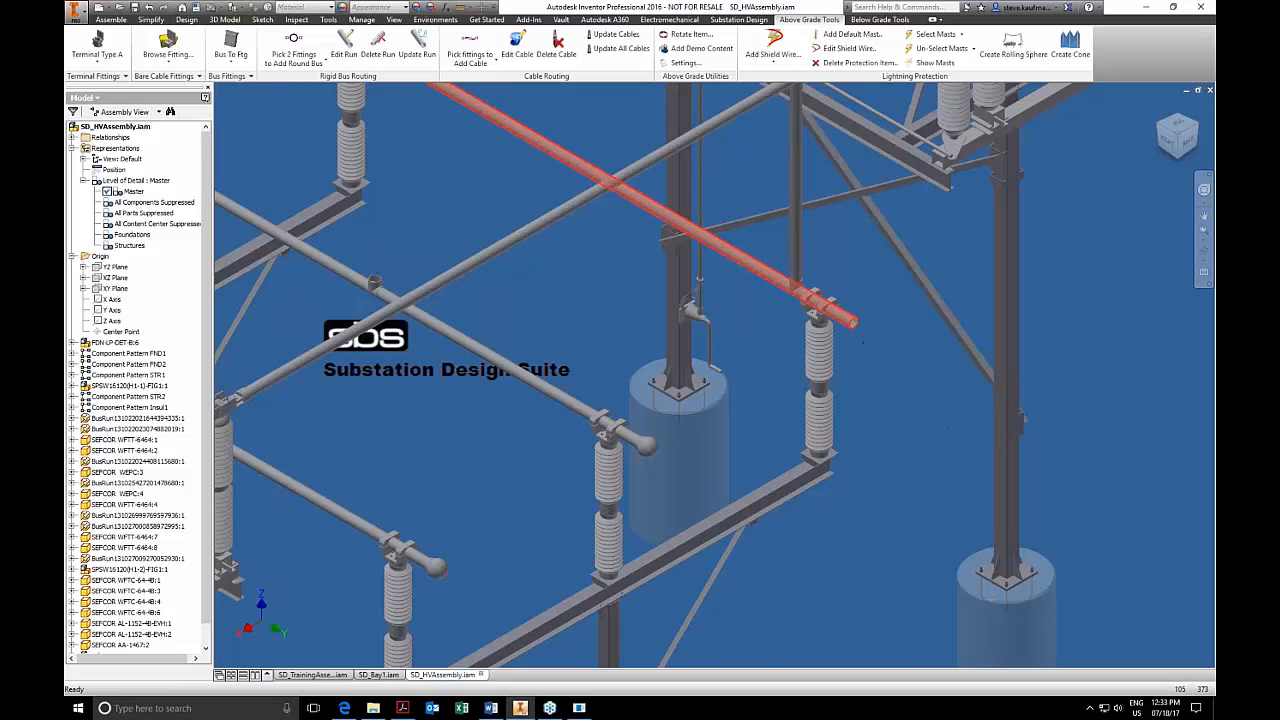
scroll(886, 380, up, 5)
click(852, 312)
click(688, 34)
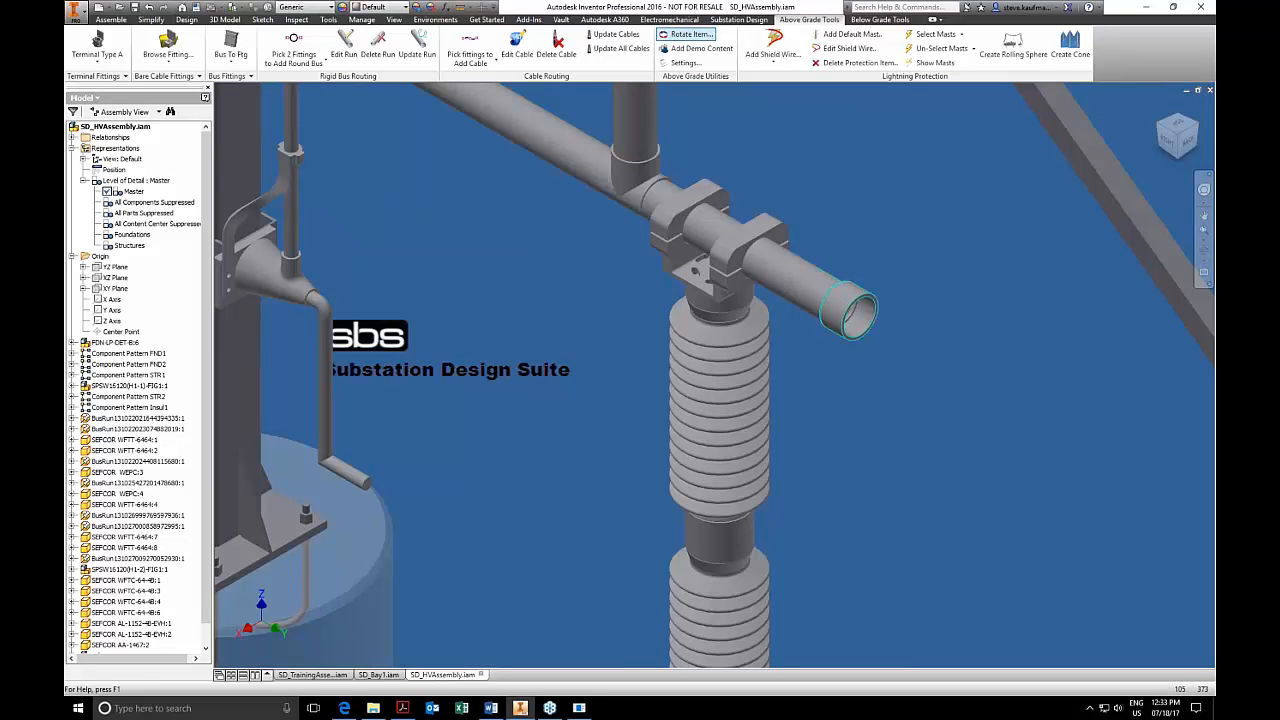
click(836, 328)
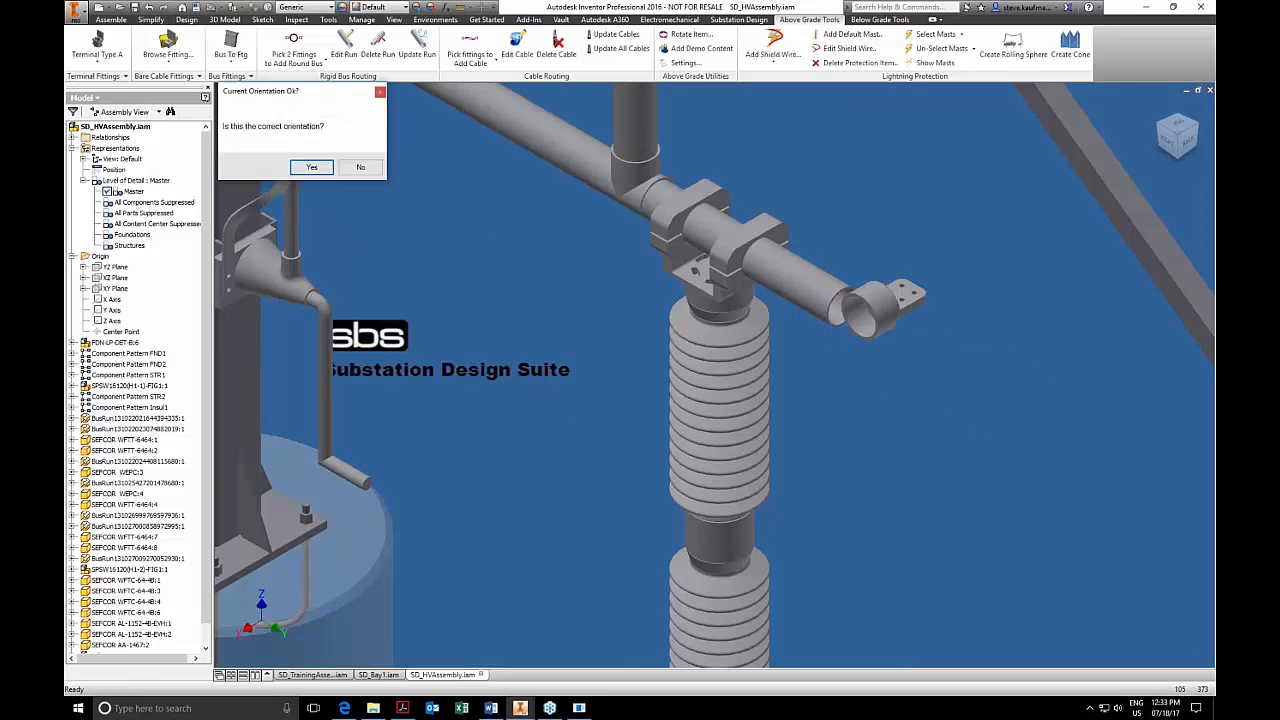
click(318, 168)
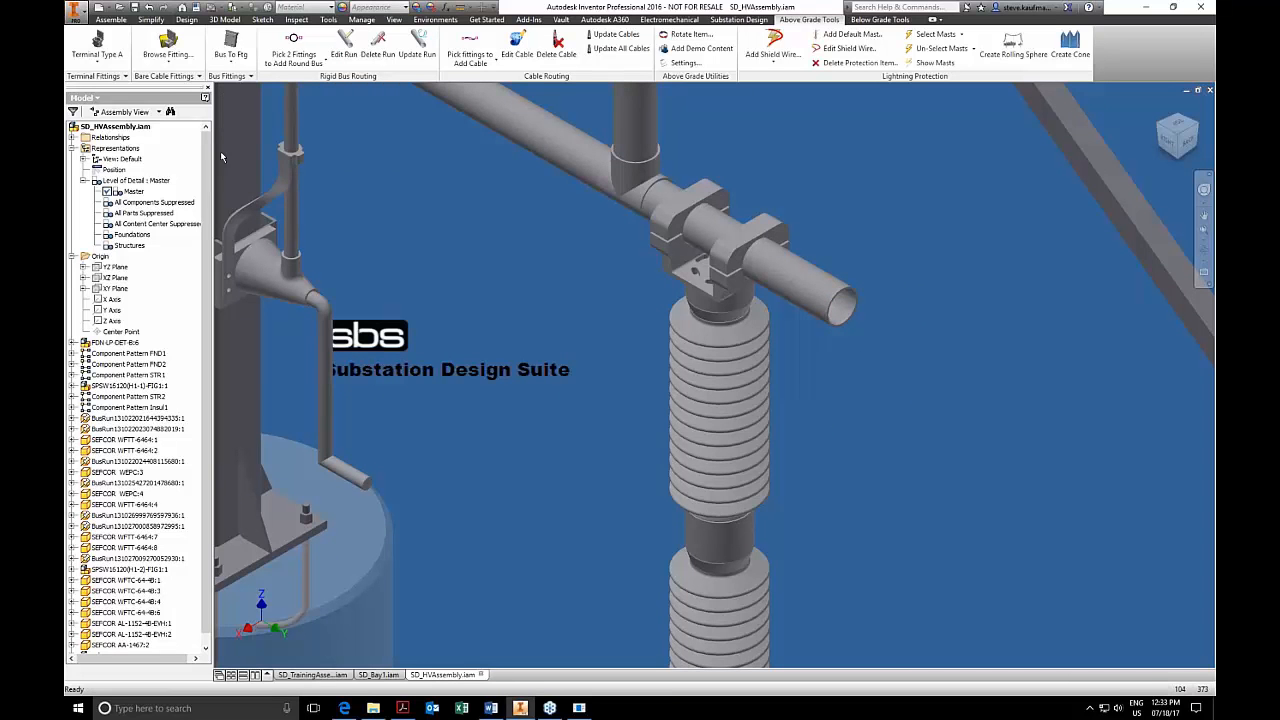
Place a SEFCOR WFTC-64-4B terminal fitting on the open end of the rear cross bus and turn its pad roughly level.
click(124, 76)
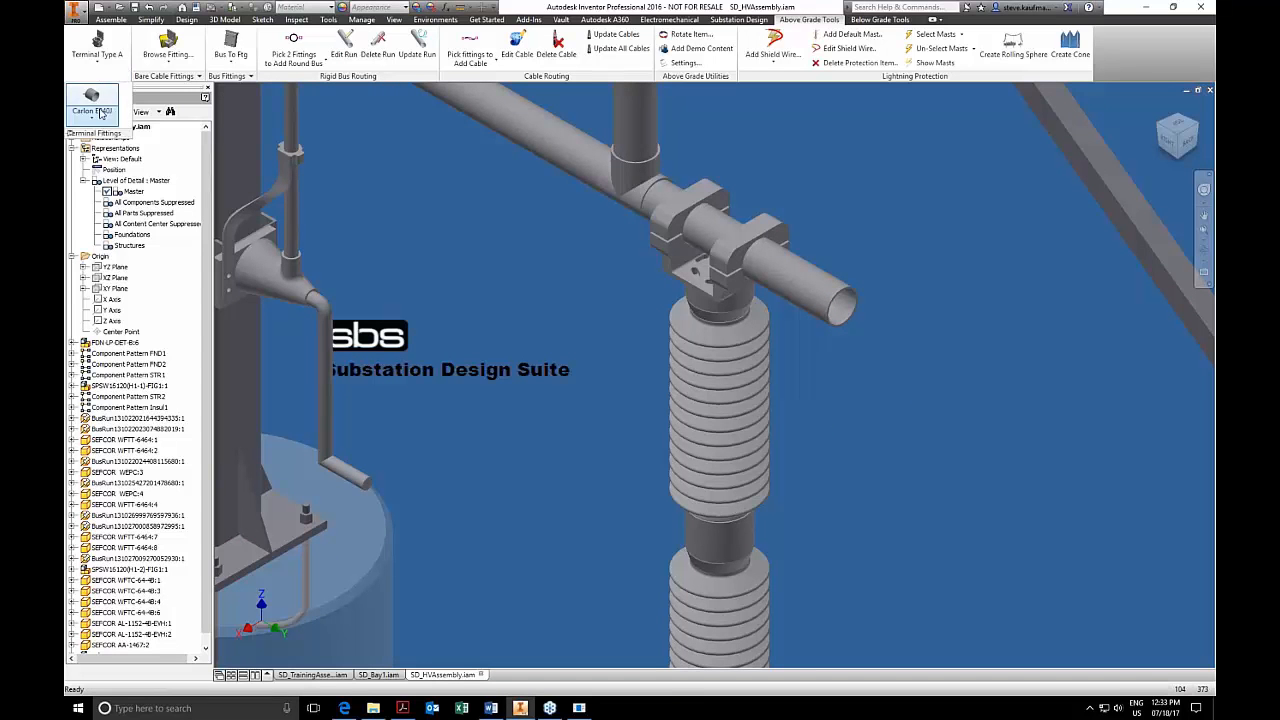
click(100, 116)
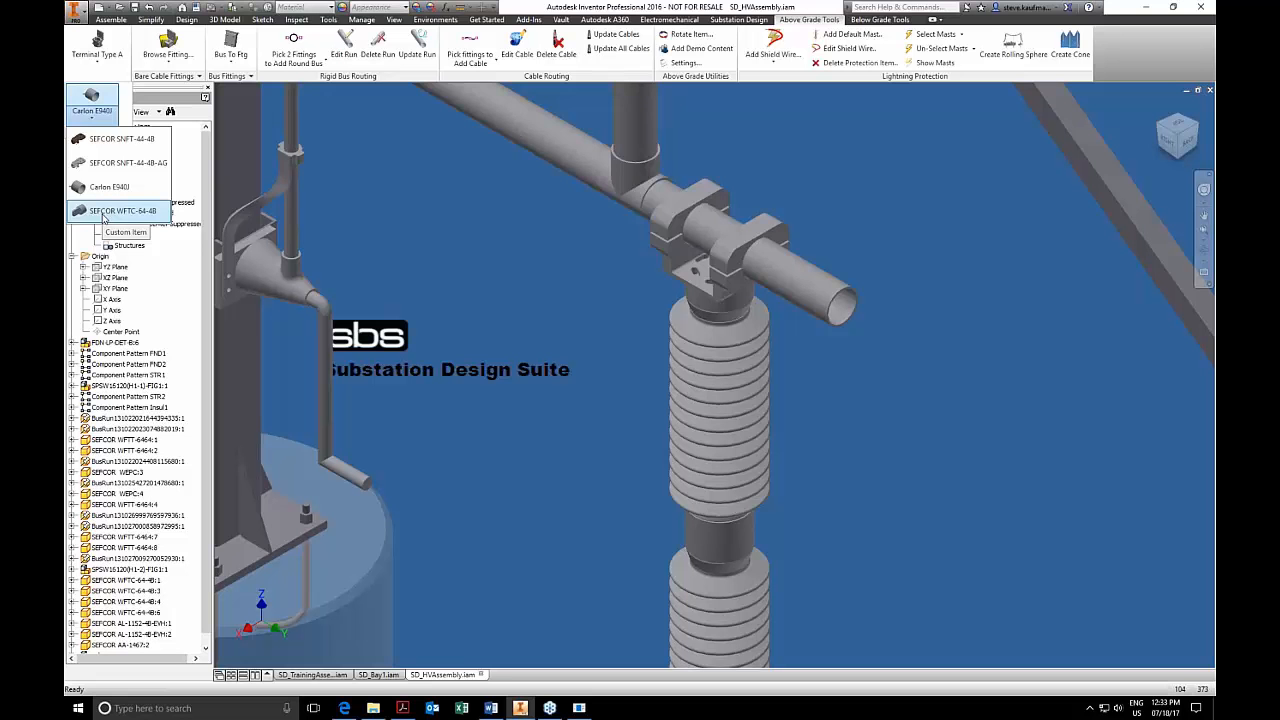
click(103, 212)
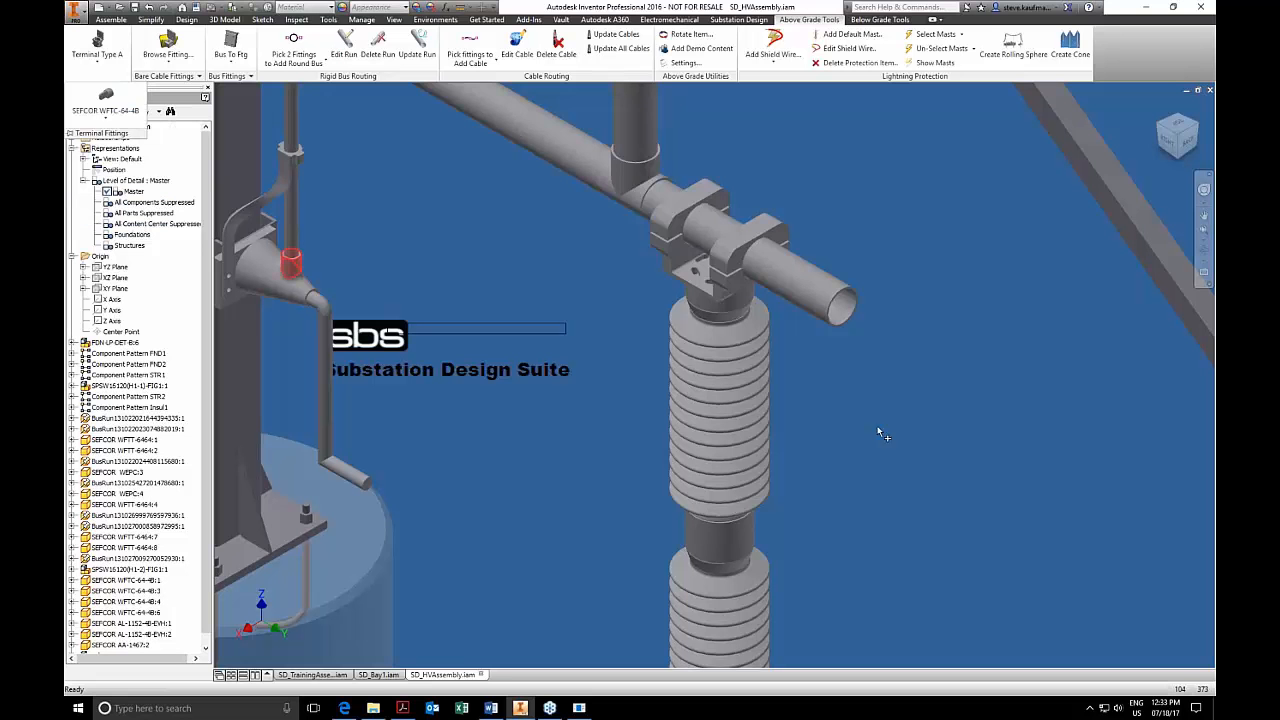
click(838, 331)
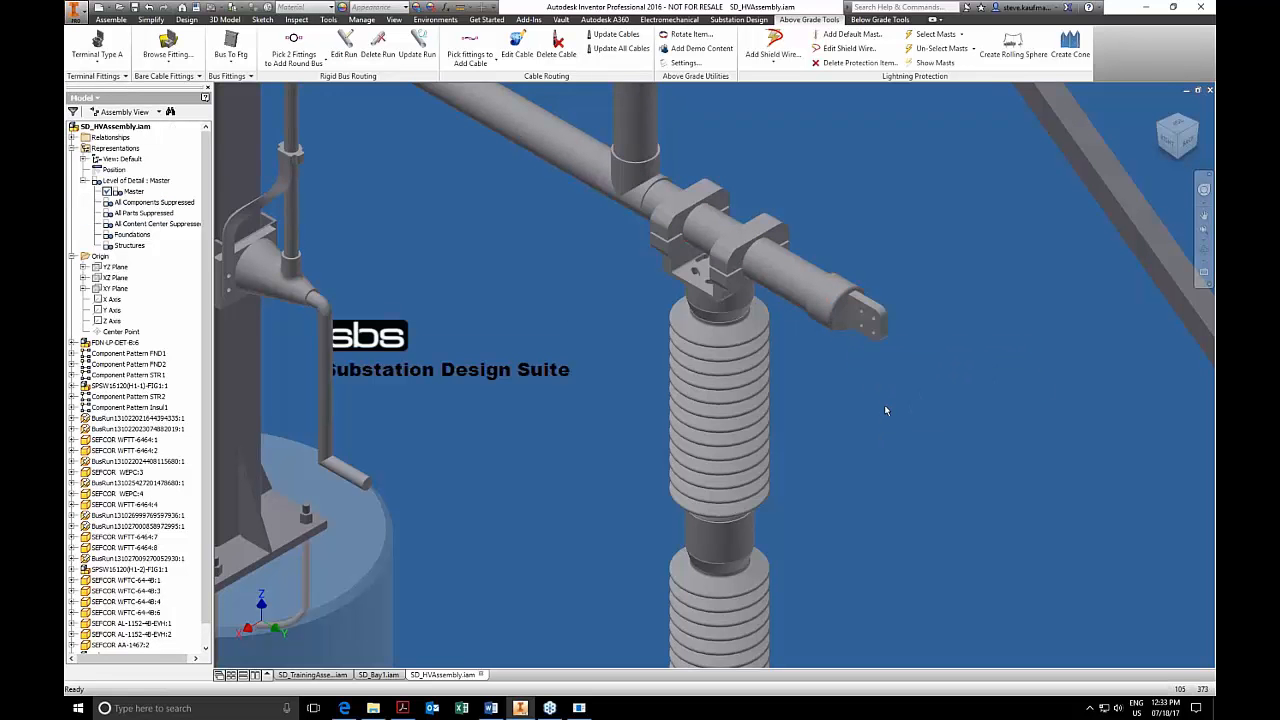
mouse_move(819, 306)
mouse_down()
mouse_move(825, 350)
mouse_move(854, 257)
mouse_move(840, 298)
mouse_up()
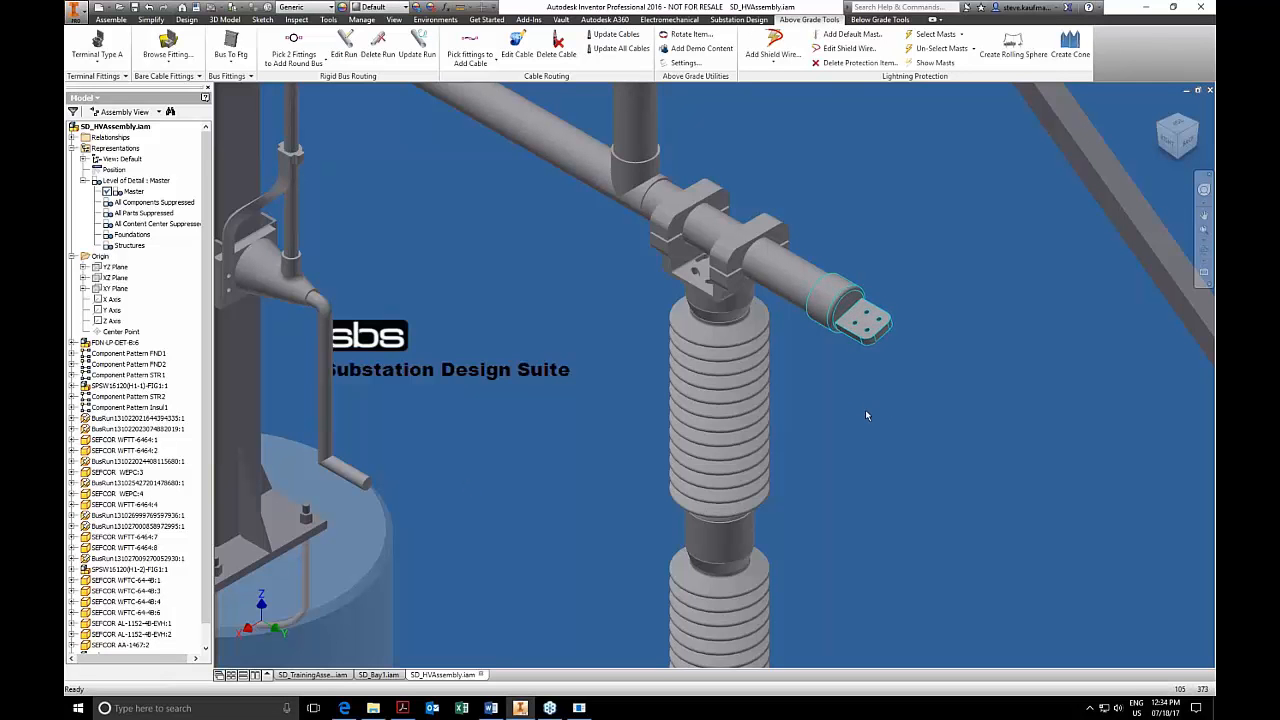
Find the new terminal fitting in the model browser, expand its origin geometry and select its YZ plane.
right_click(820, 330)
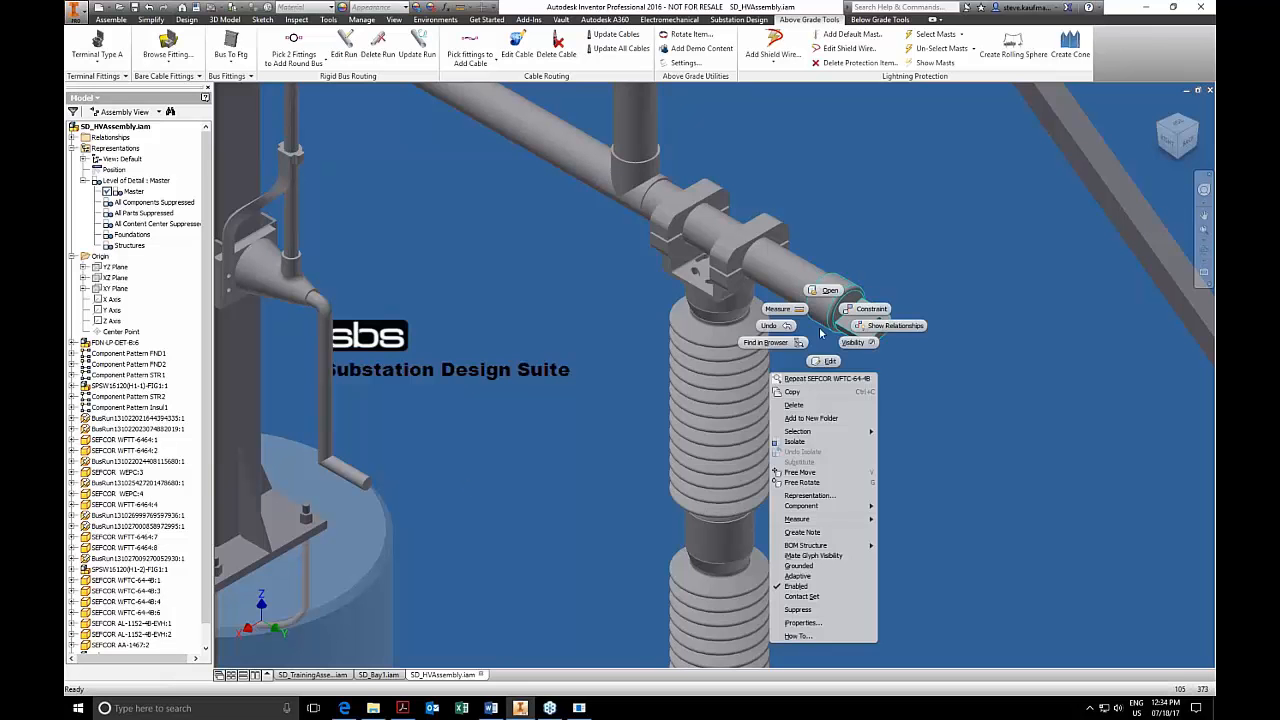
click(767, 342)
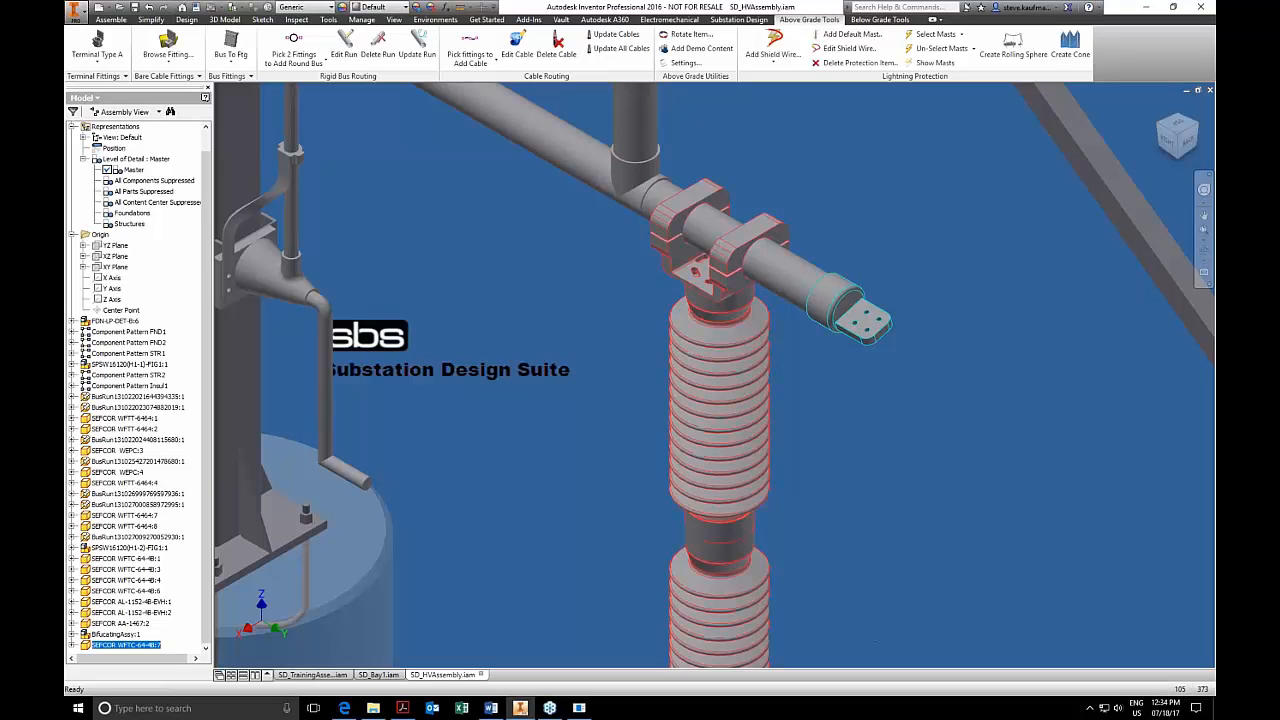
click(73, 646)
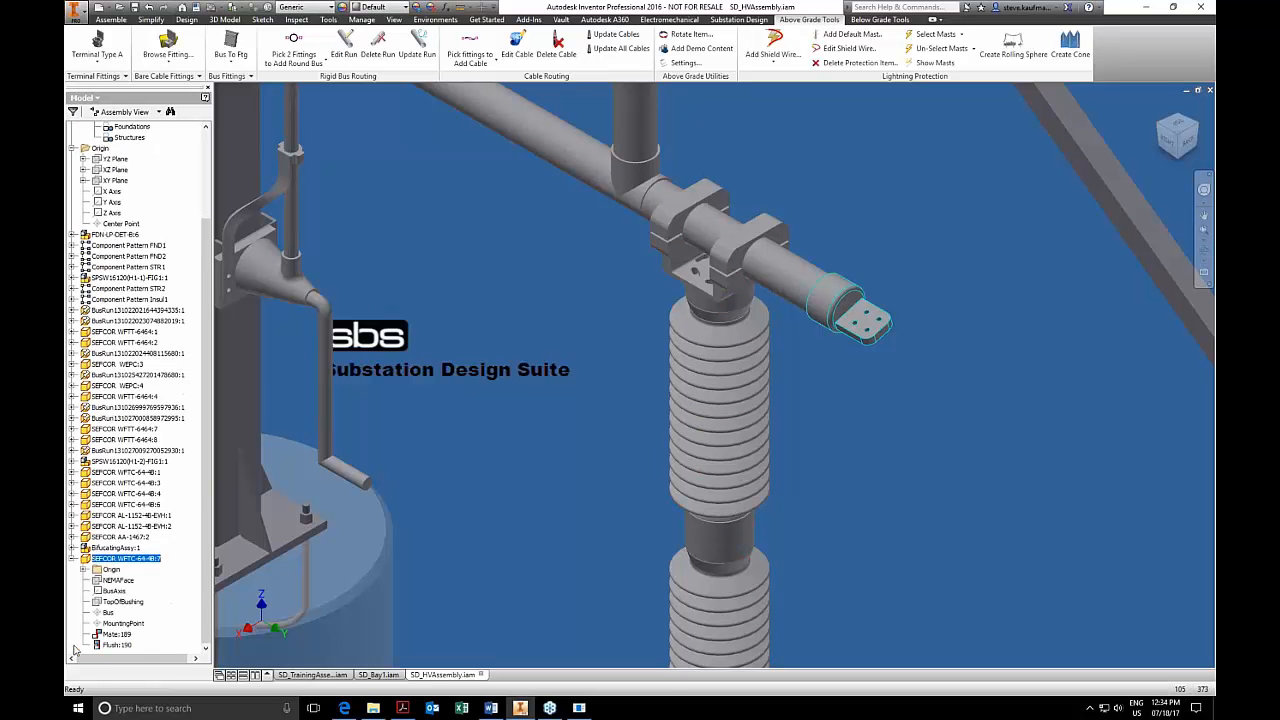
click(84, 570)
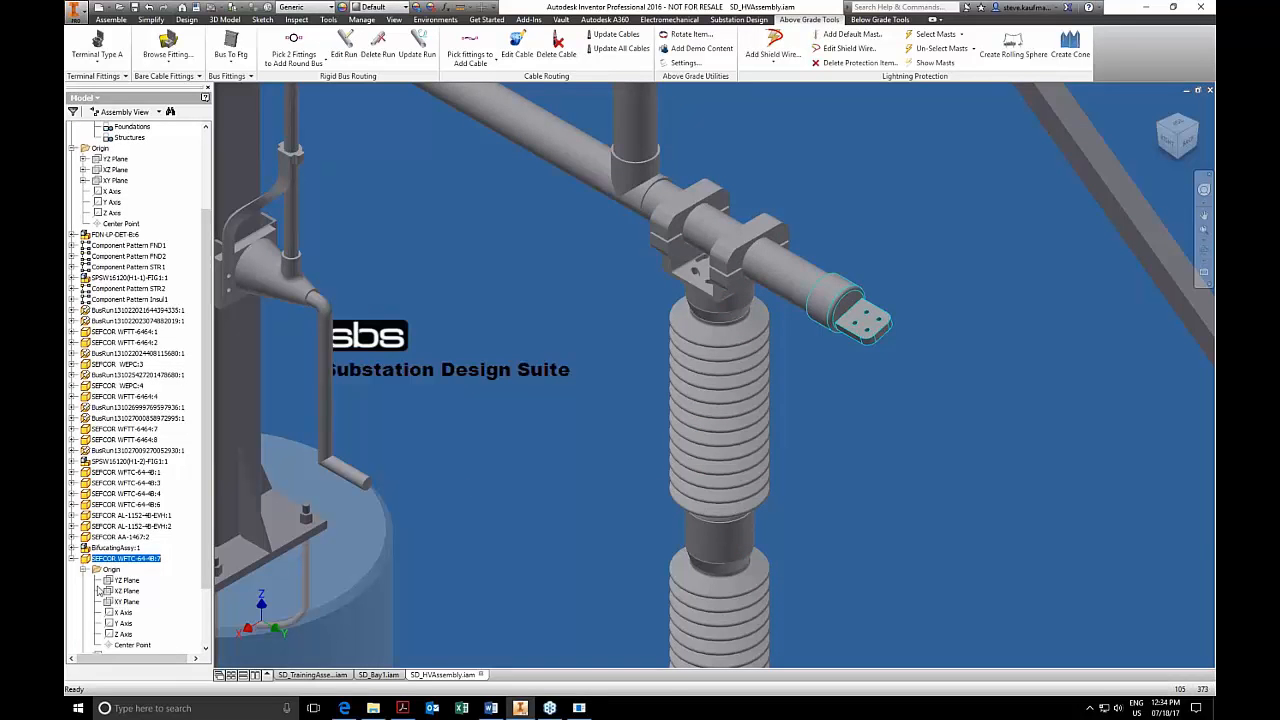
click(125, 602)
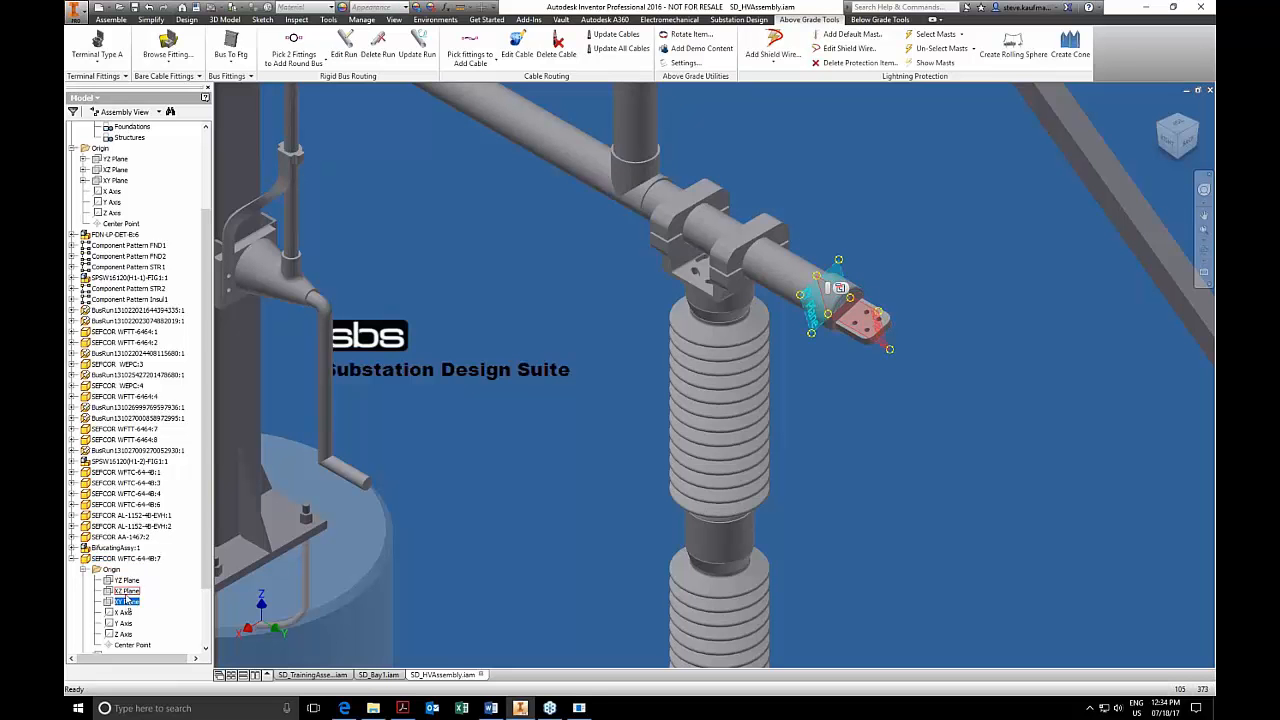
click(126, 591)
click(126, 581)
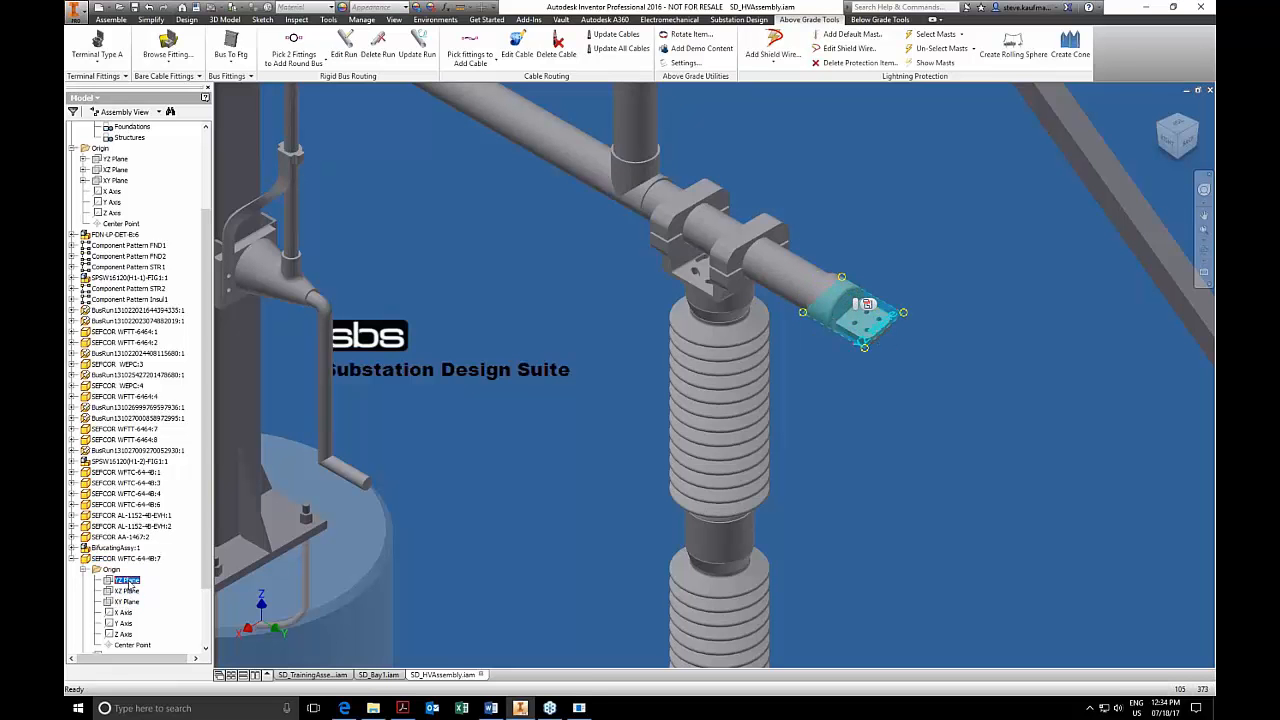
Constrain the terminal fitting's YZ plane to the assembly's XY plane with a directed angle of 0 degrees.
click(111, 19)
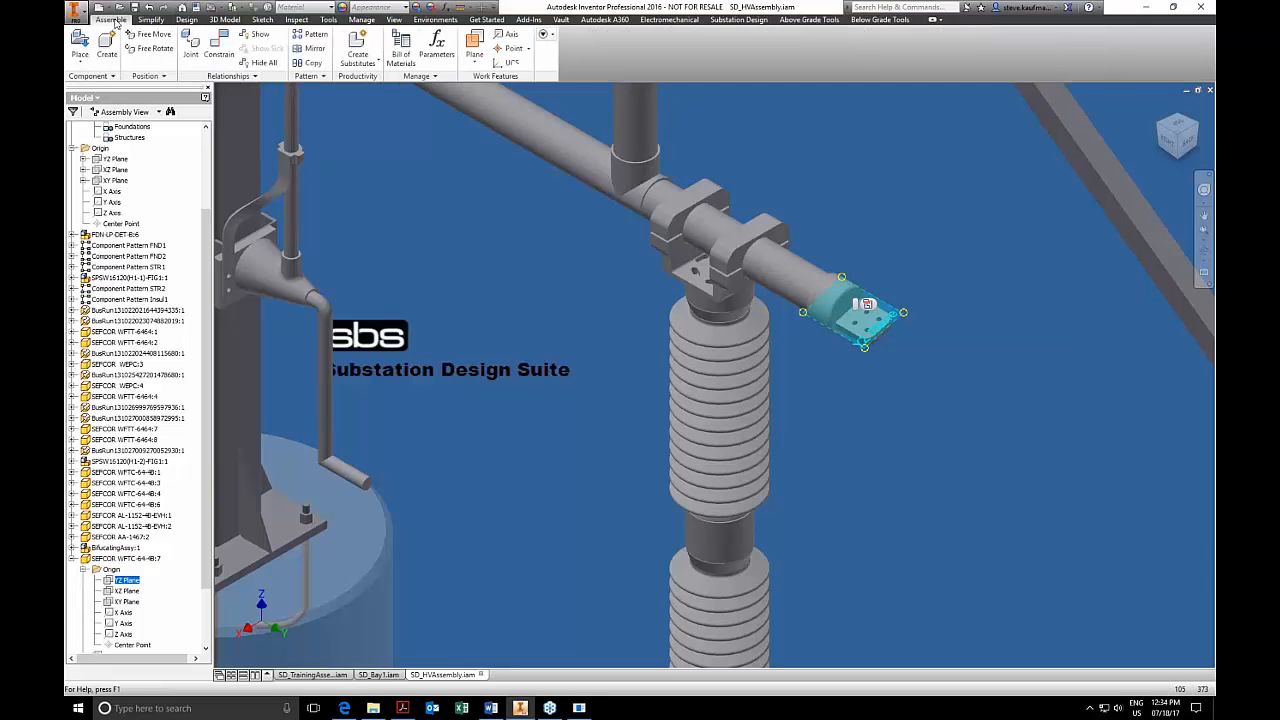
click(219, 50)
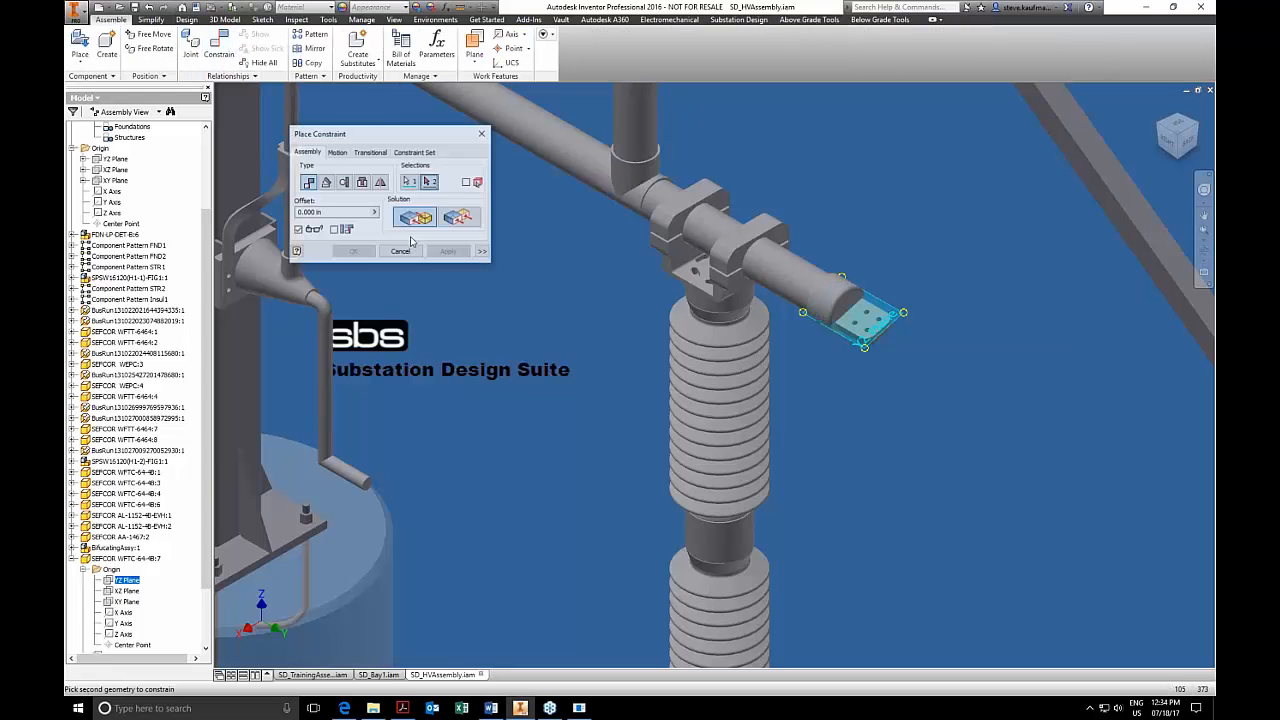
click(326, 181)
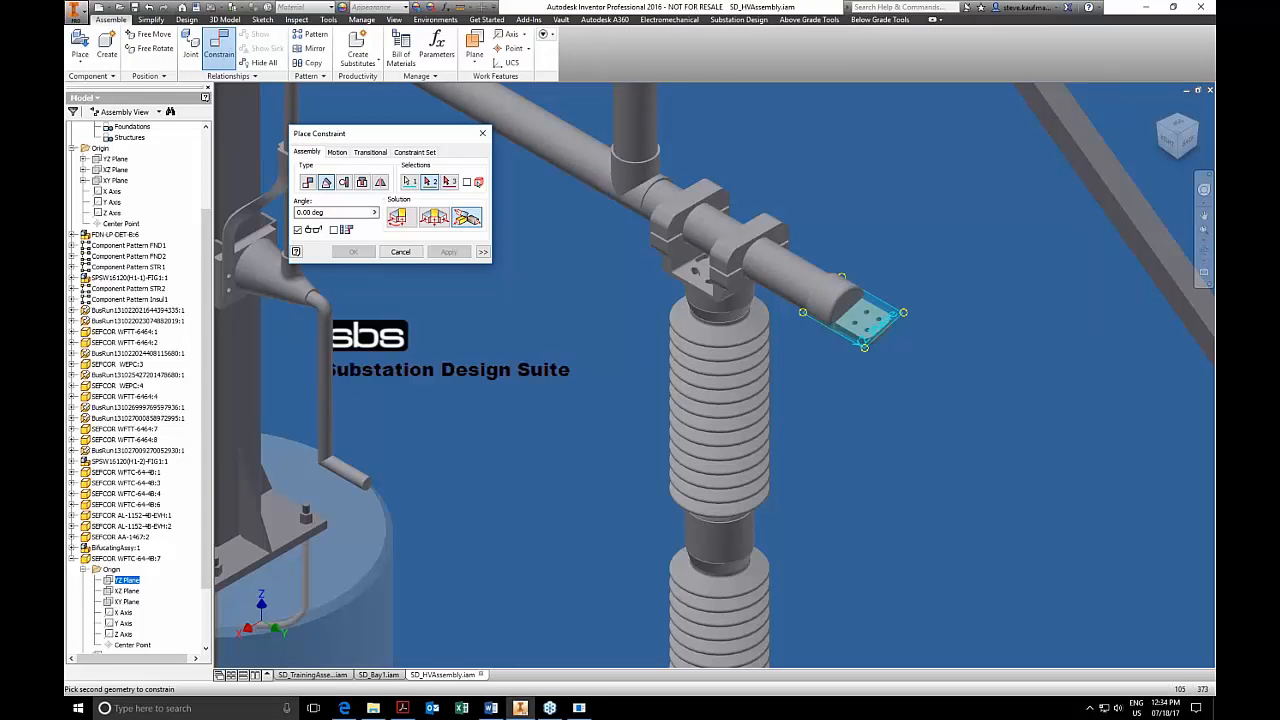
click(398, 219)
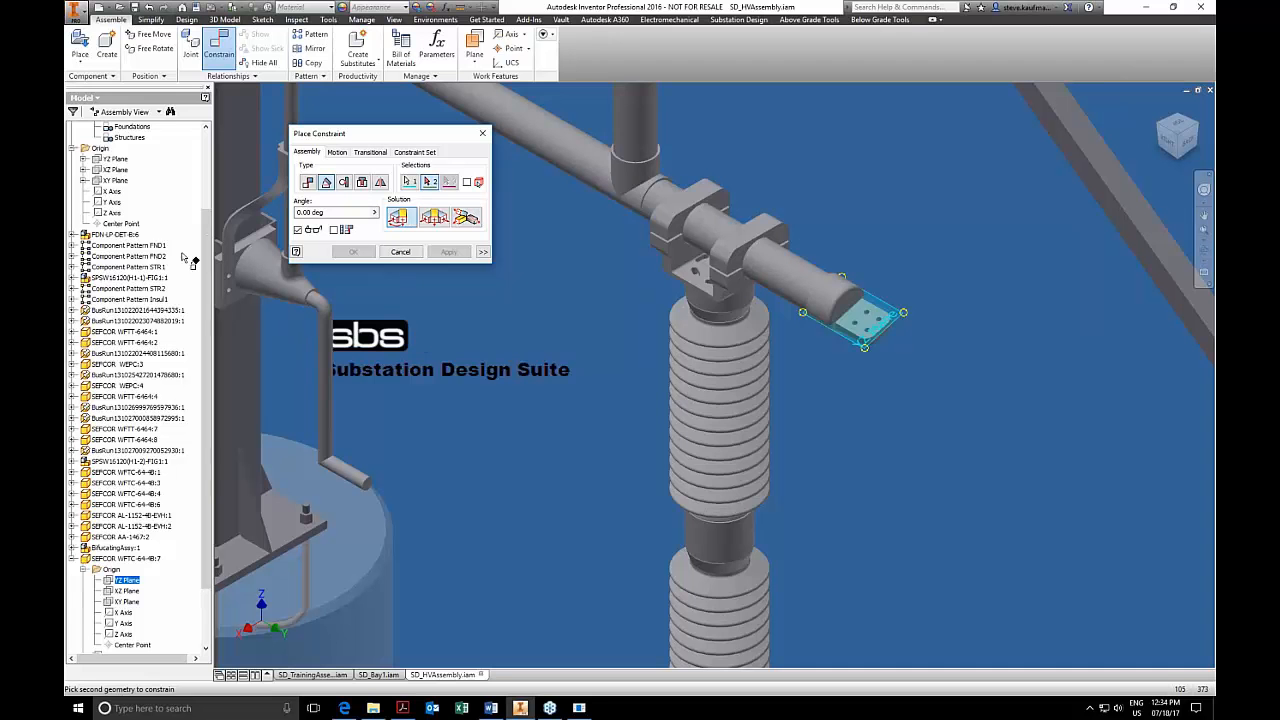
drag(207, 268, 222, 178)
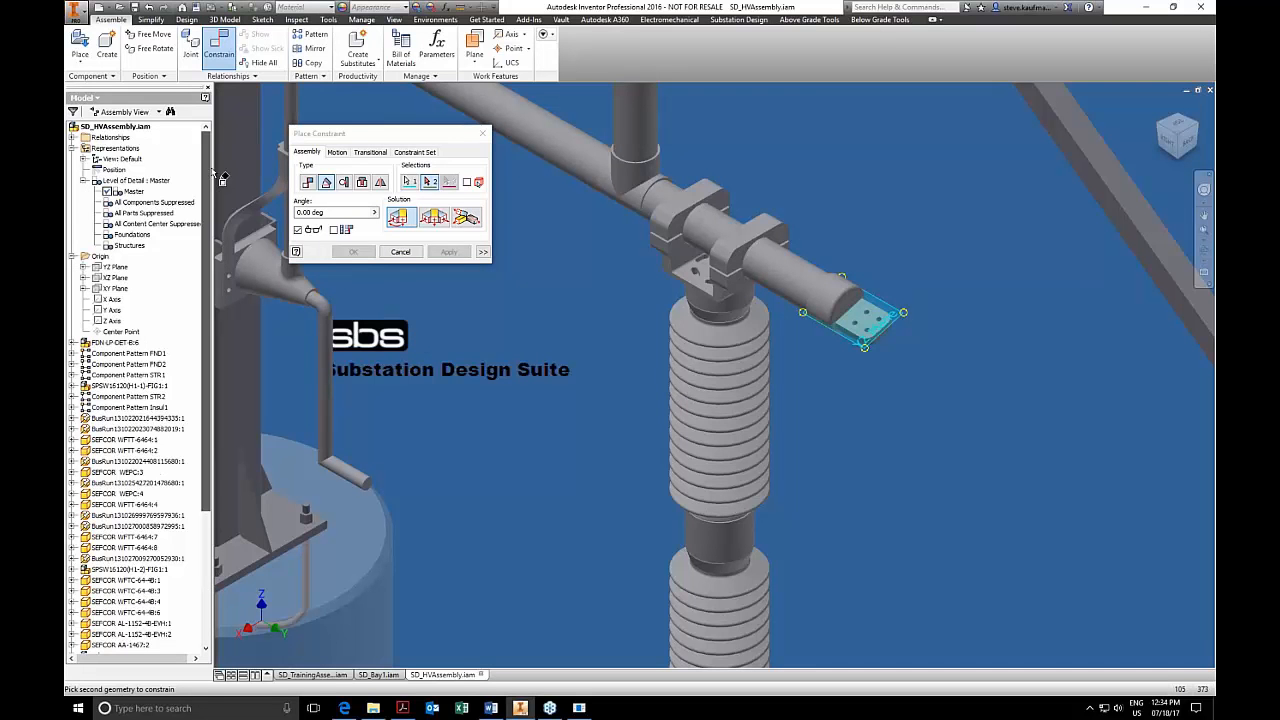
click(123, 289)
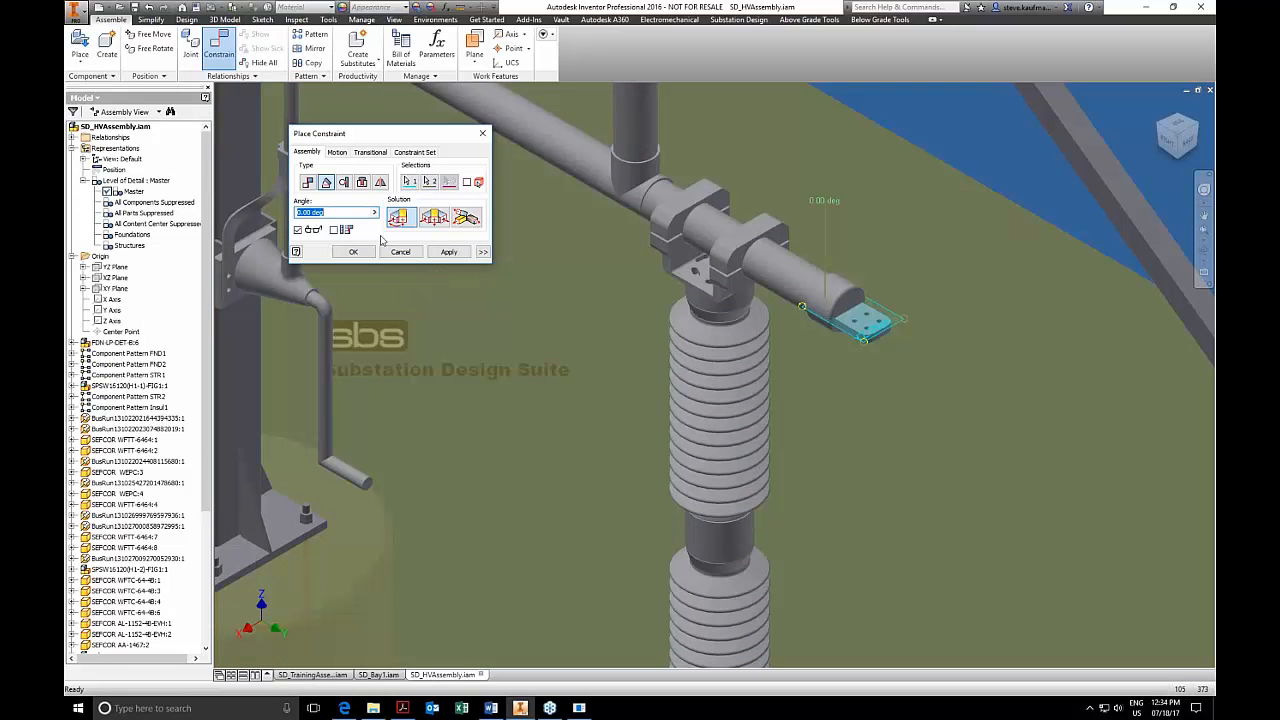
click(449, 251)
click(414, 252)
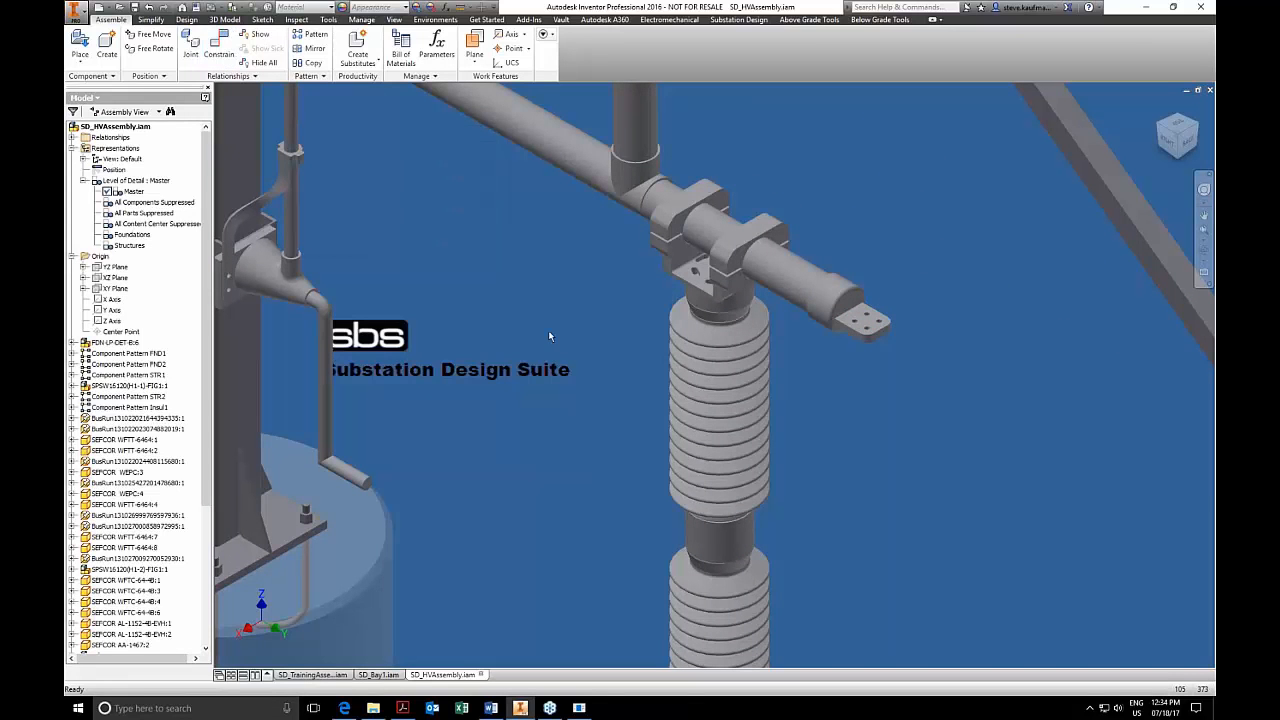
scroll(845, 297, down, 5)
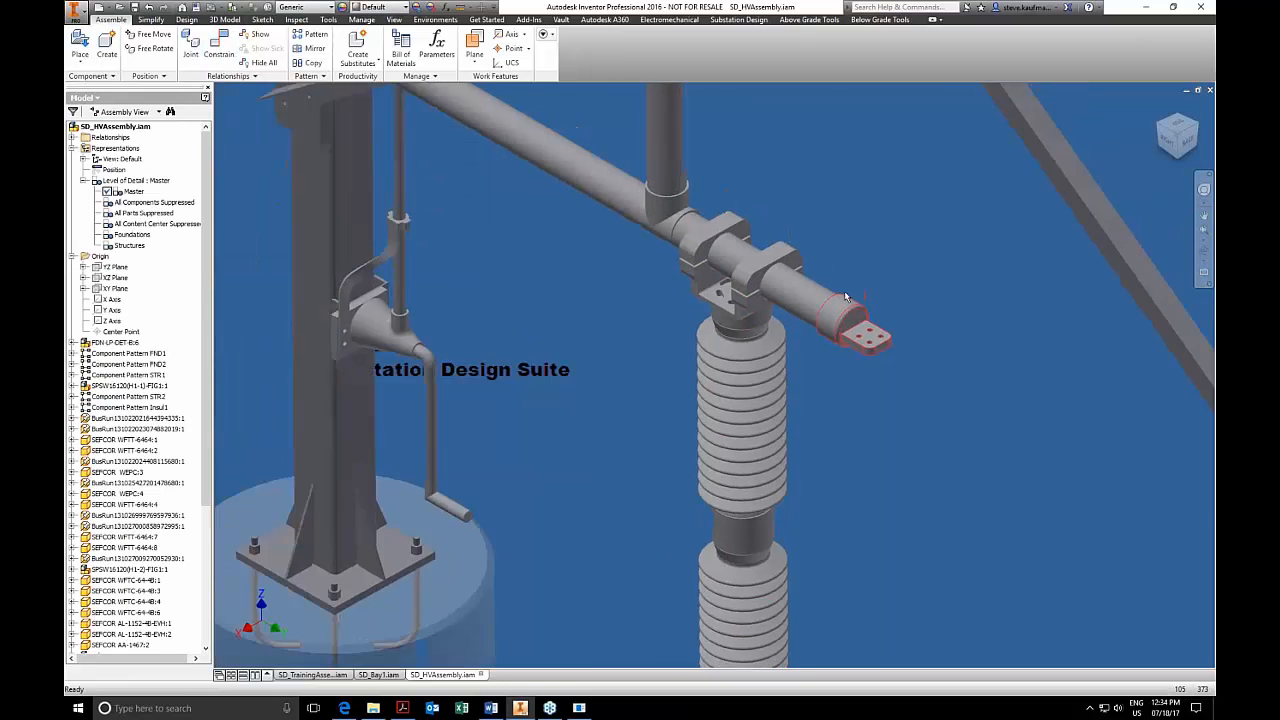
scroll(845, 297, down, 3)
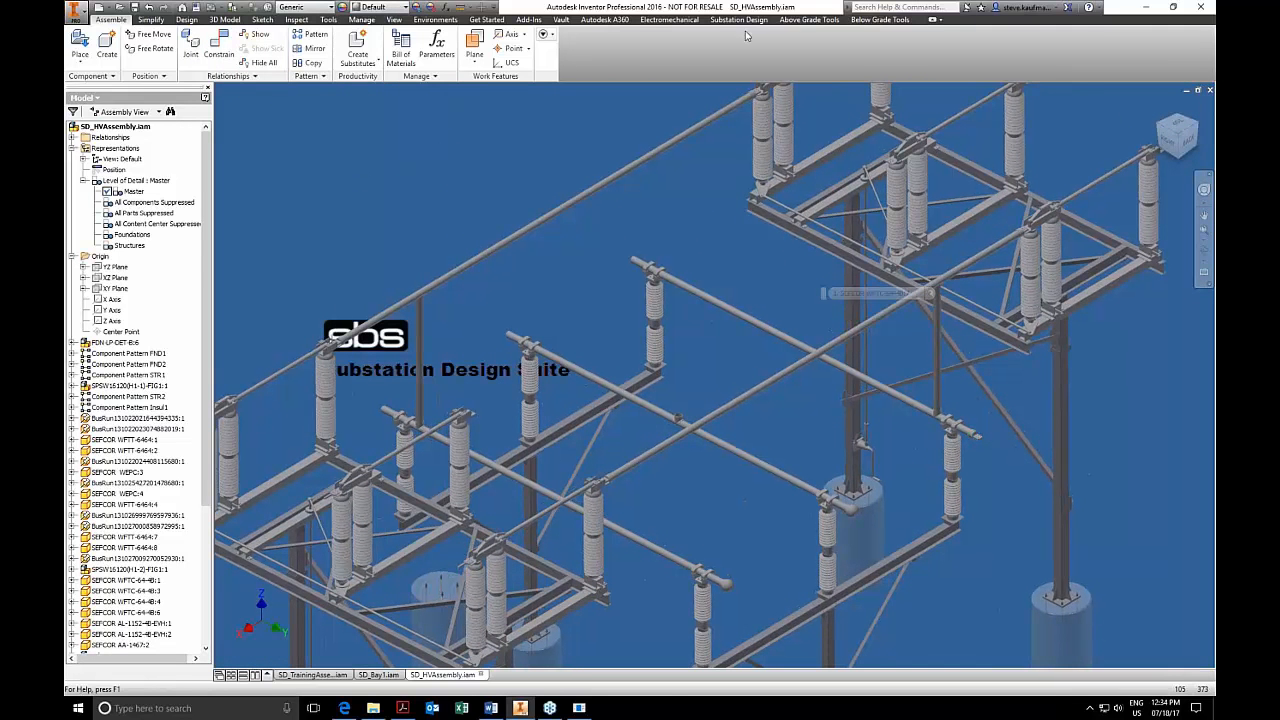
click(809, 19)
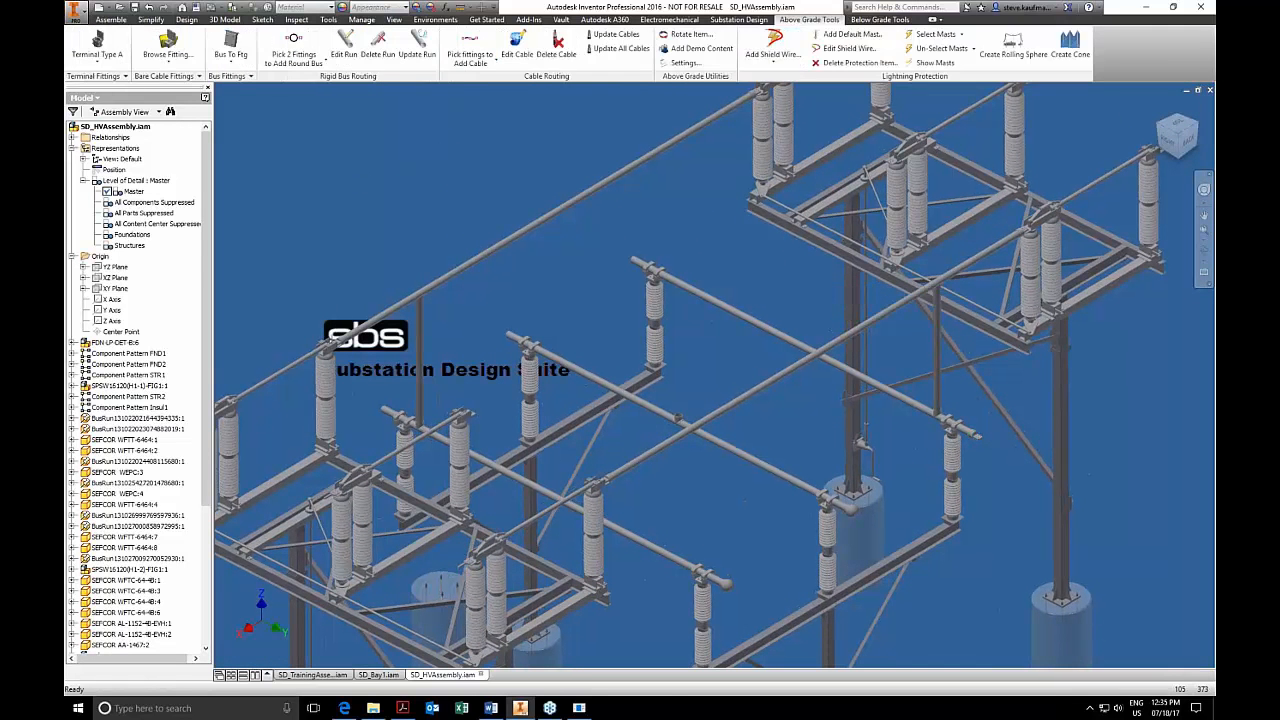
click(118, 77)
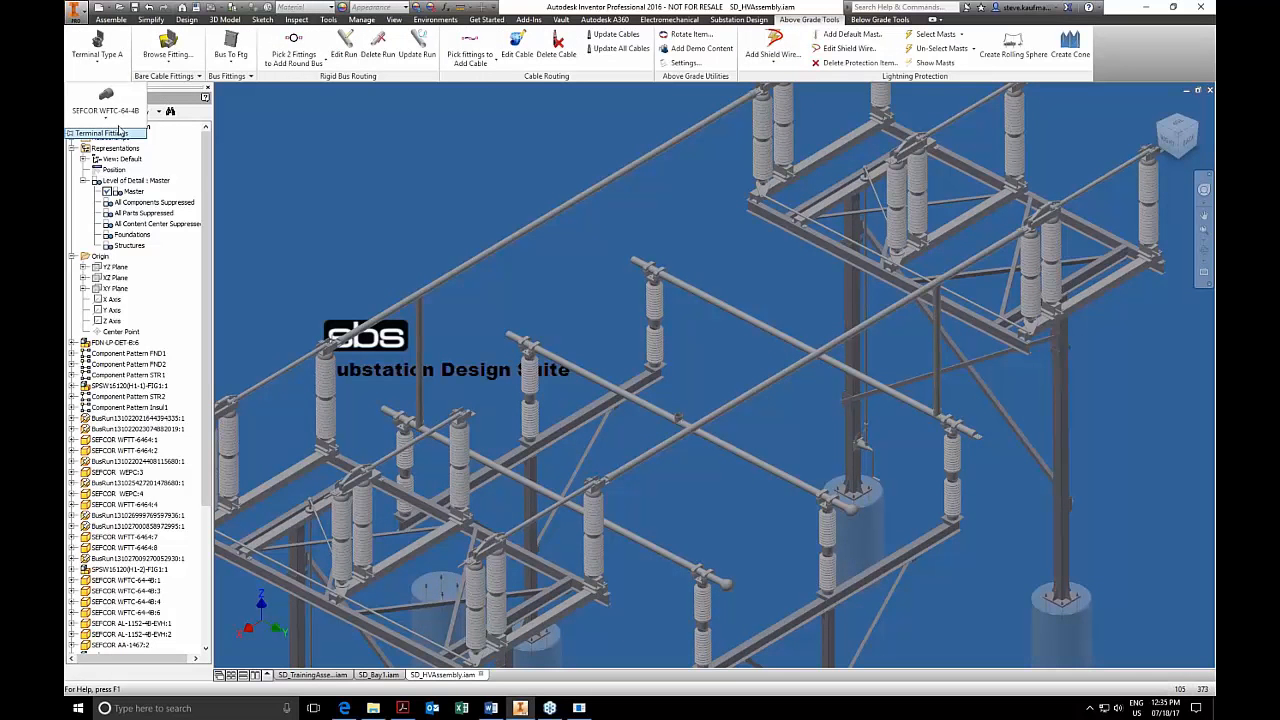
click(116, 120)
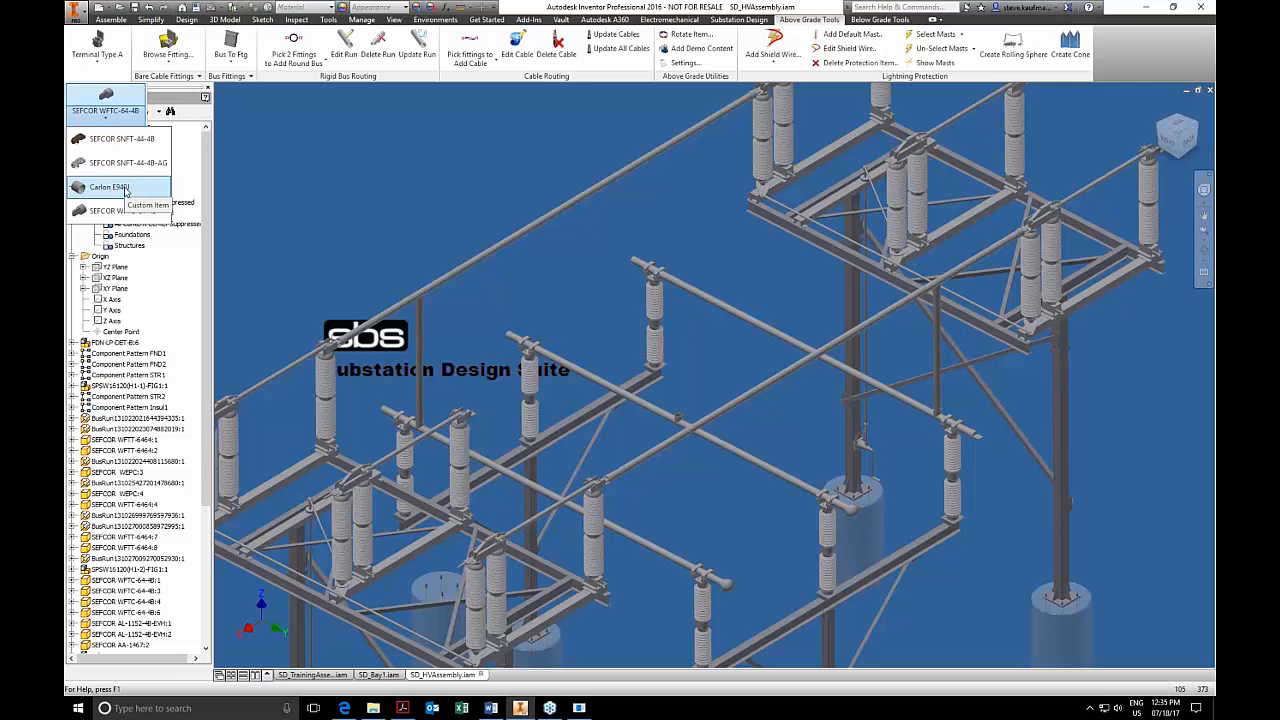
click(320, 163)
scroll(690, 374, down, 3)
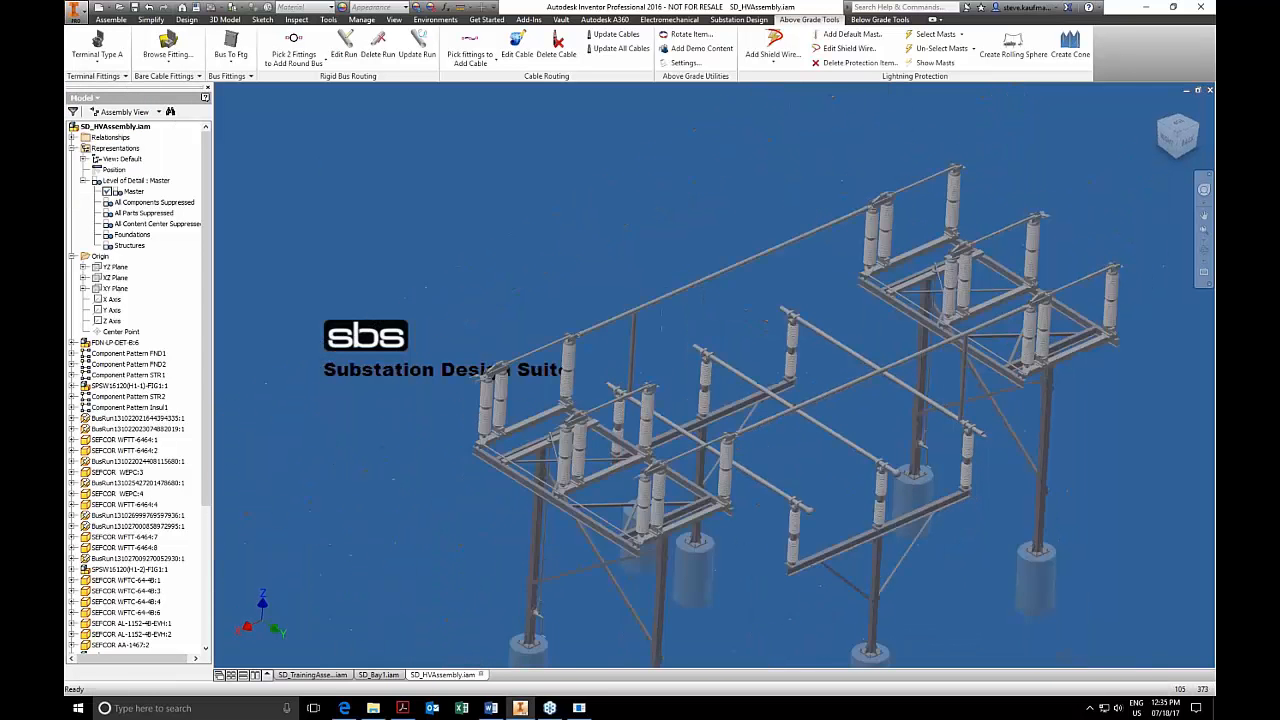
Close SD_HVAssembly and return to SD_Bay1.
click(1209, 90)
click(560, 378)
click(700, 312)
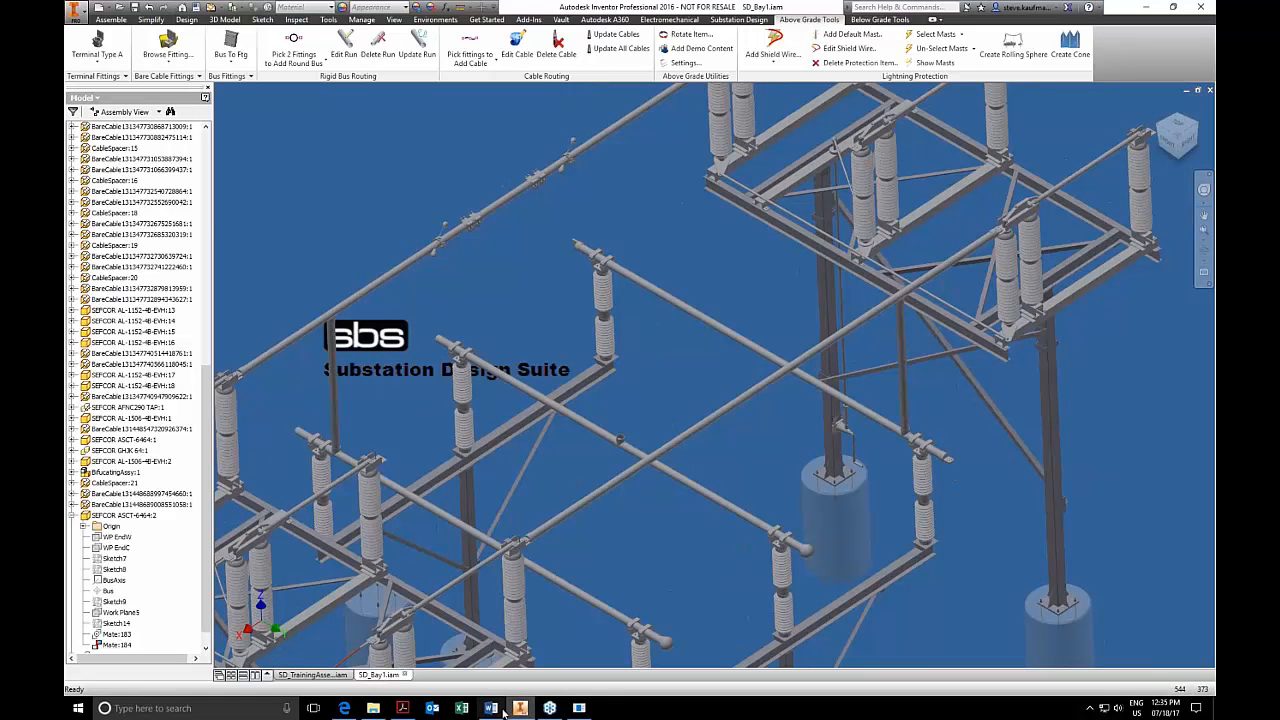
Switch to SDS Part Automation Requirements.pdf in Adobe Acrobat and examine the fitting work geometry requirements from the introduction through Terminal Lugs.
click(408, 711)
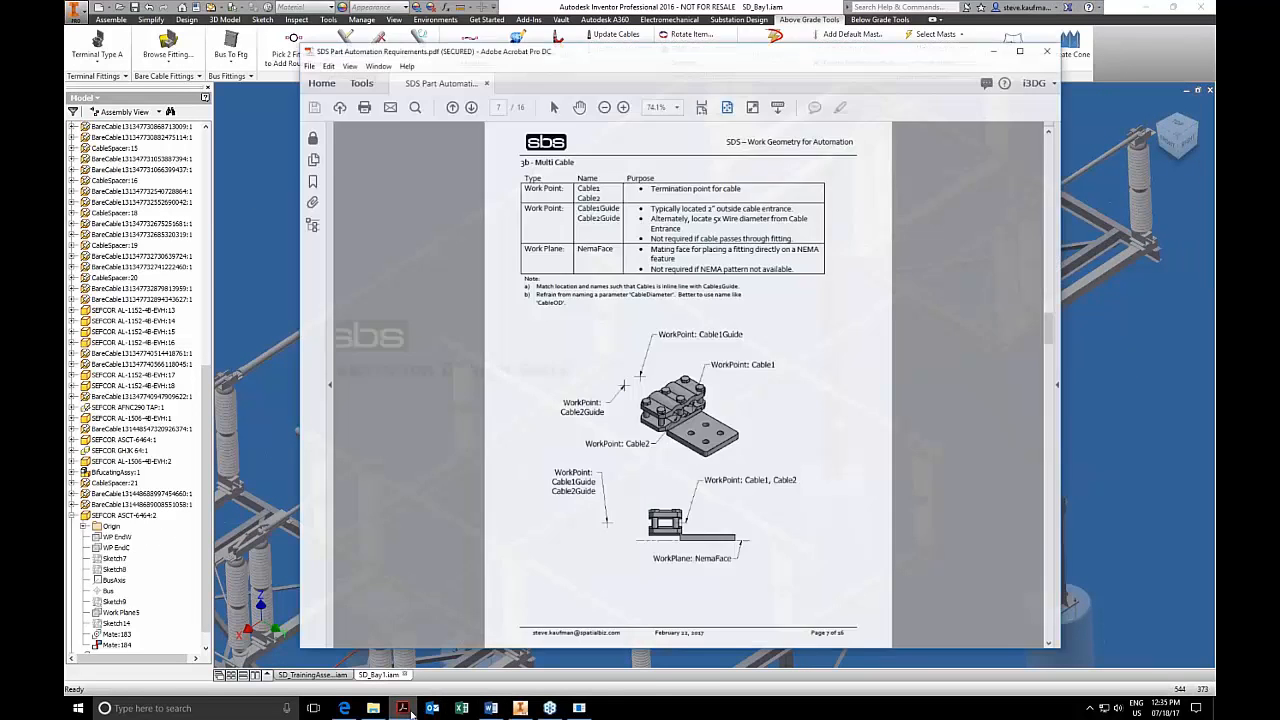
scroll(627, 433, up, 6)
scroll(627, 433, down, 2)
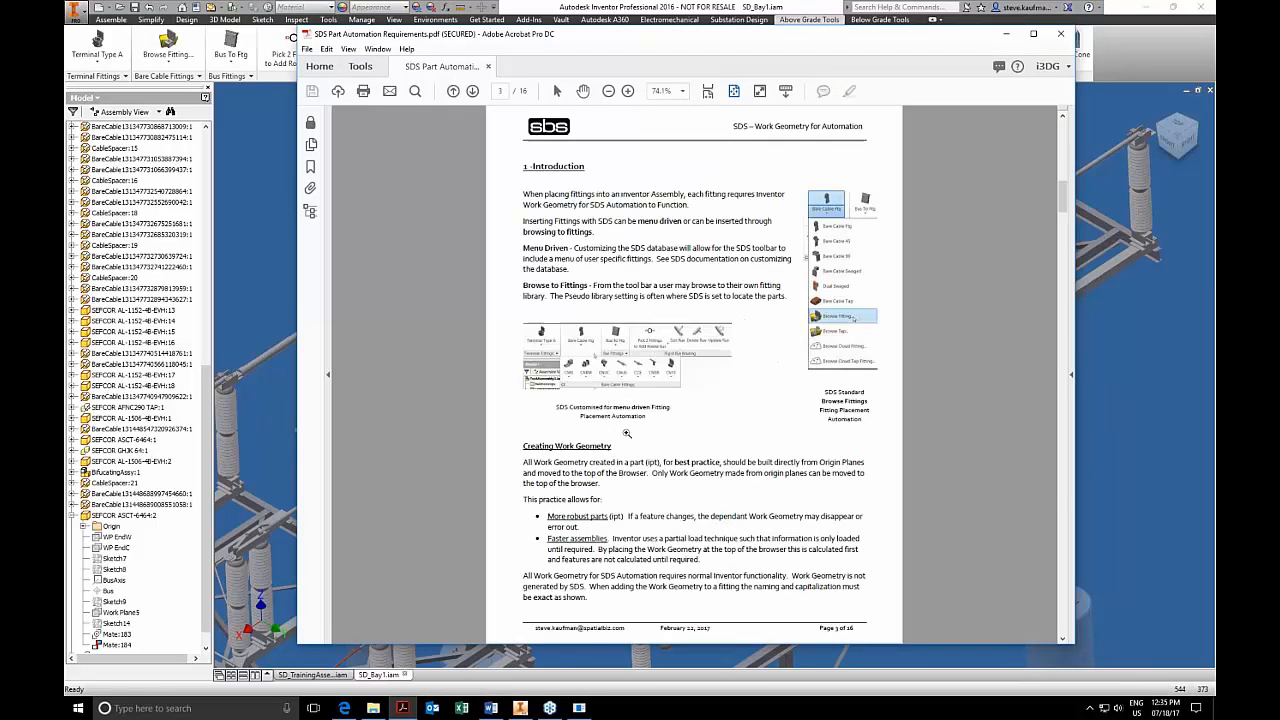
scroll(627, 433, down, 2)
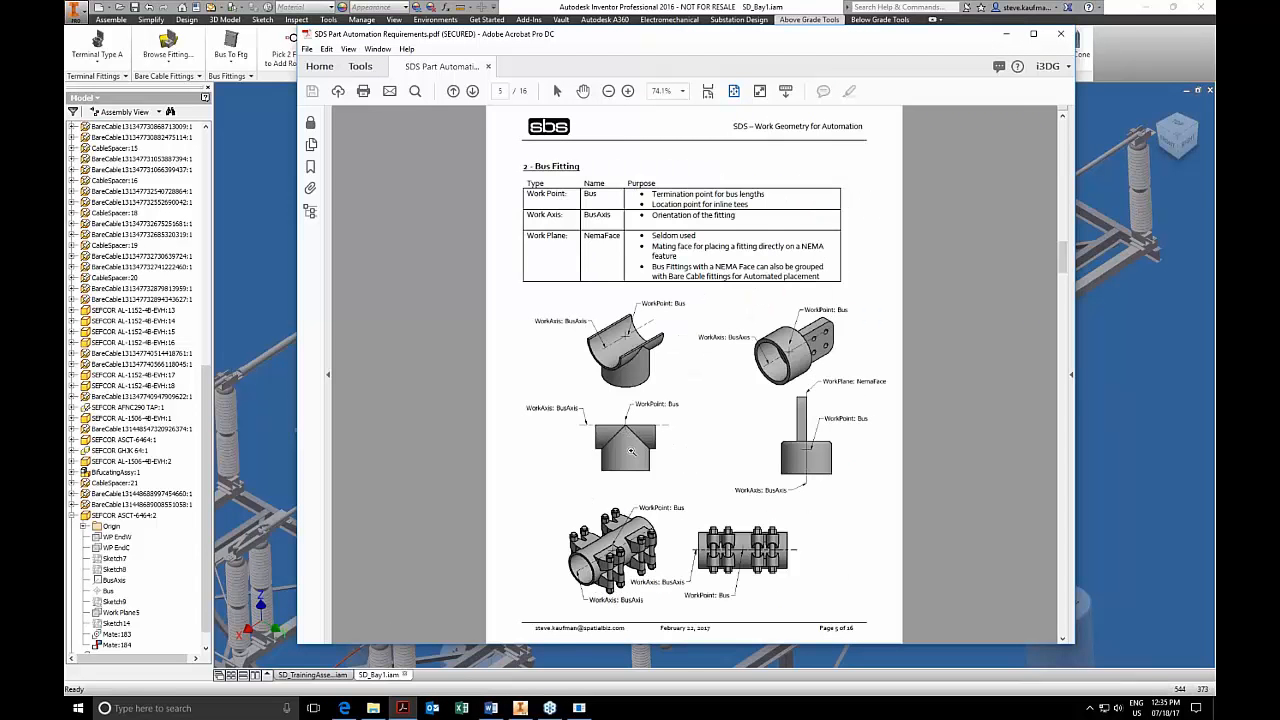
scroll(631, 452, down, 4)
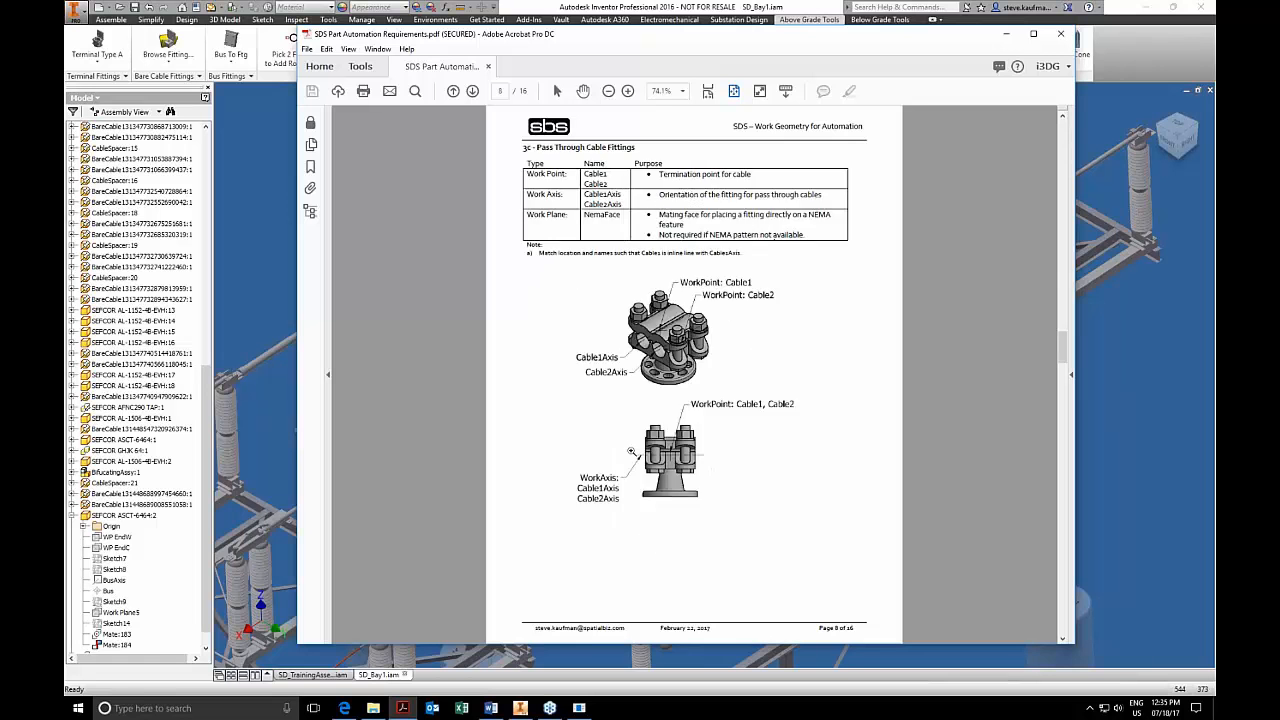
scroll(631, 452, down, 1)
scroll(631, 452, down, 1)
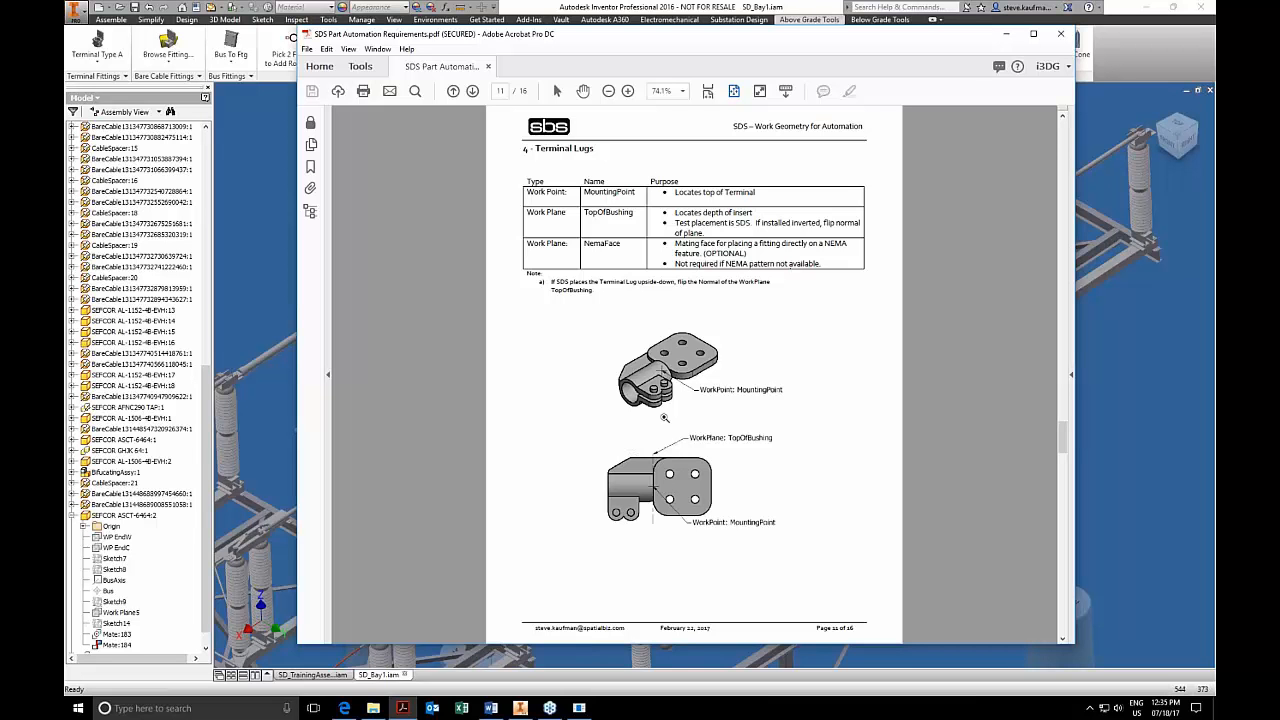
Switch back to the SD_Bay1 assembly in Inventor and examine the spacer and tap fitting on the twin cables.
click(1132, 66)
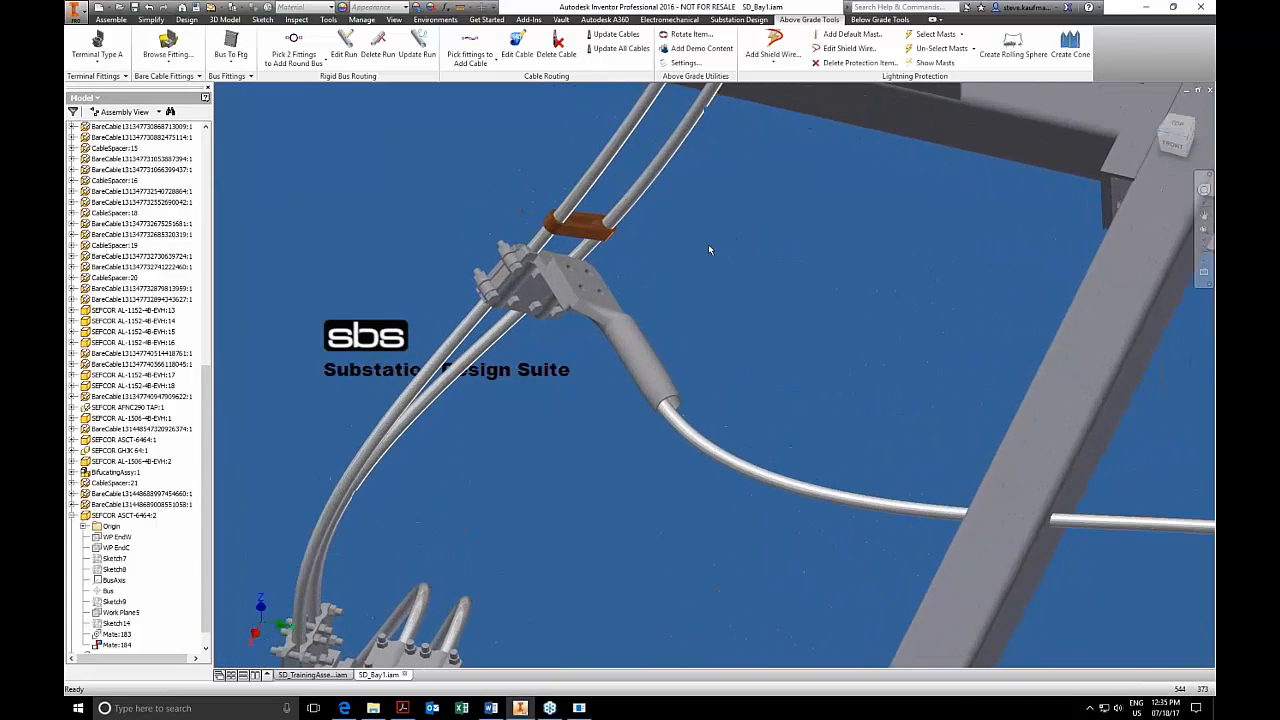
click(636, 290)
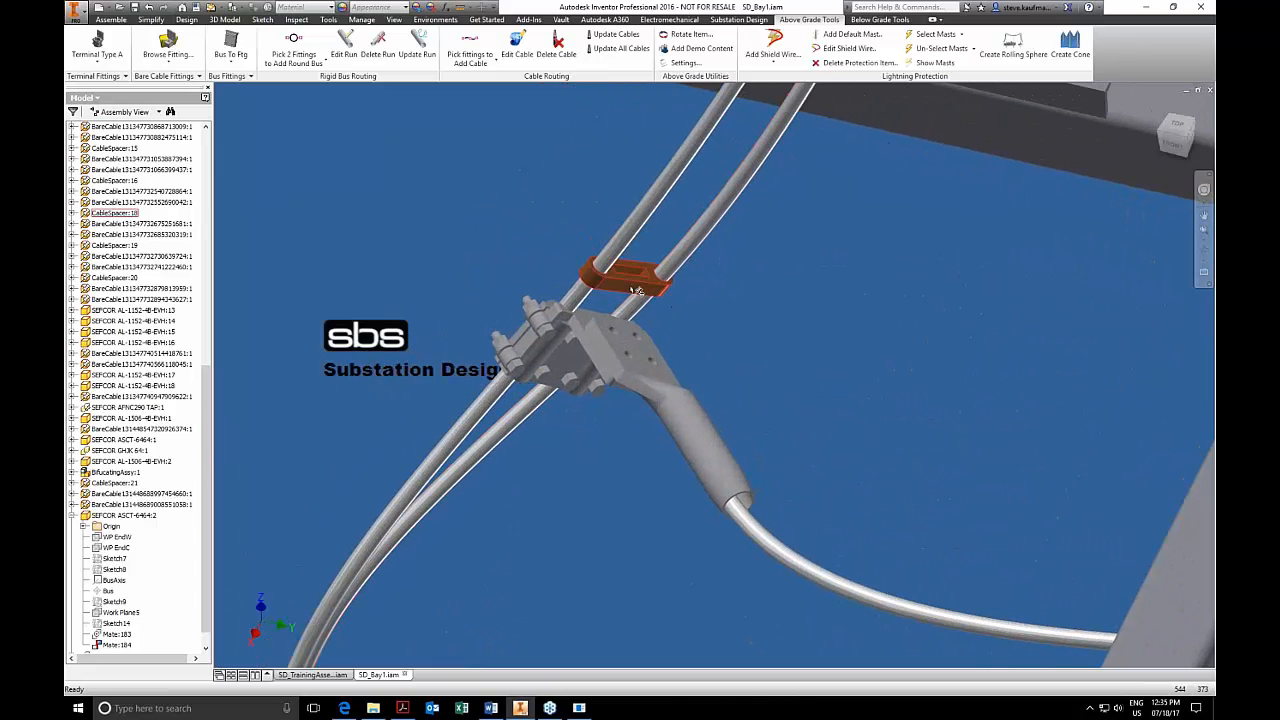
click(577, 374)
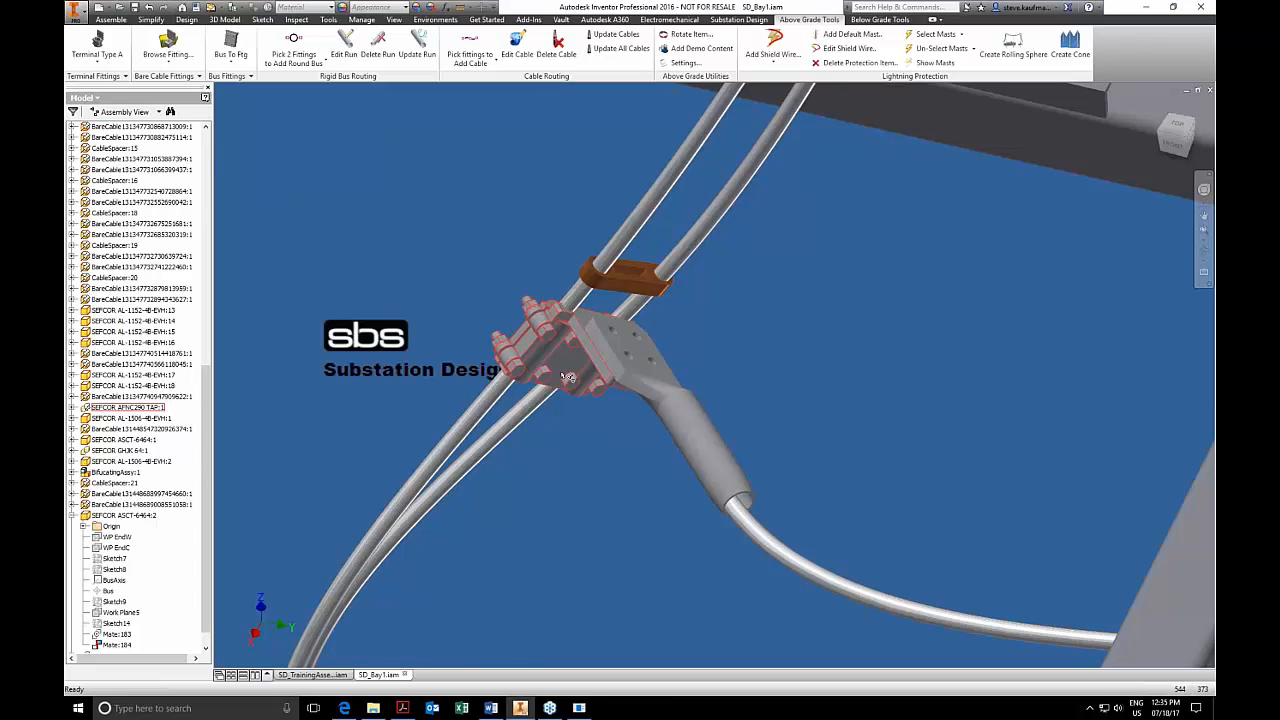
mouse_move(566, 377)
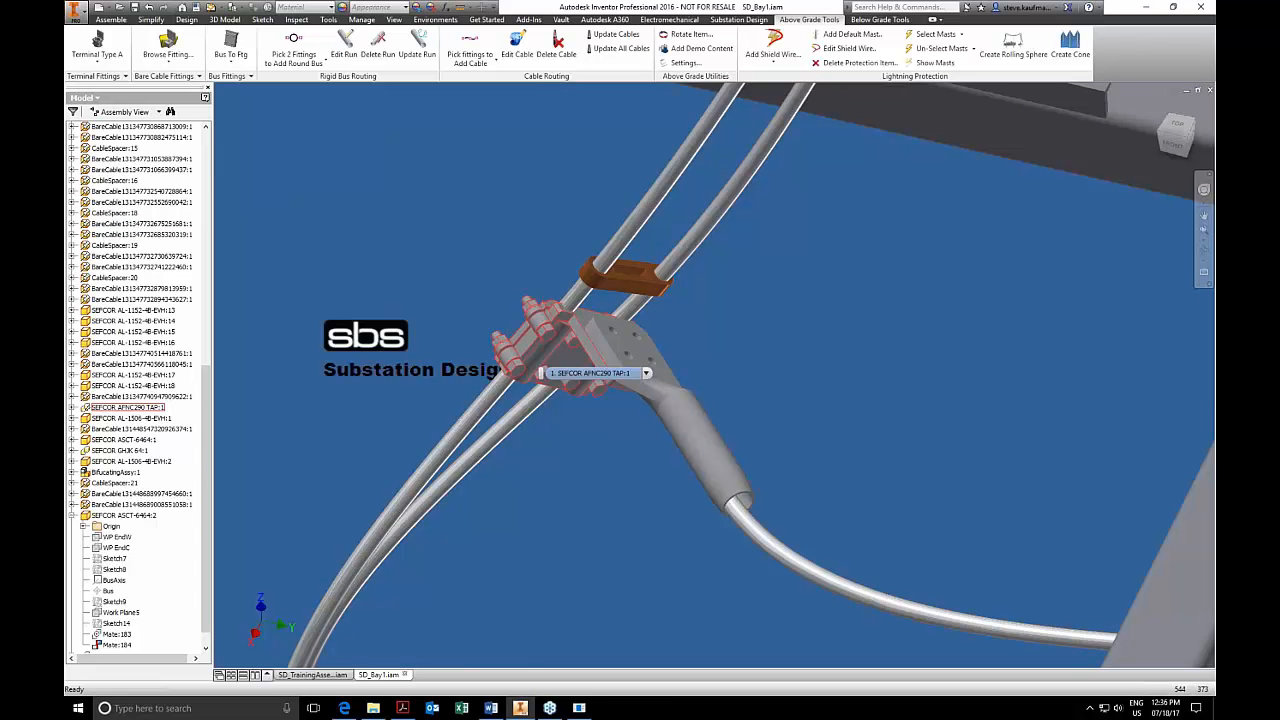
scroll(566, 377, down, 5)
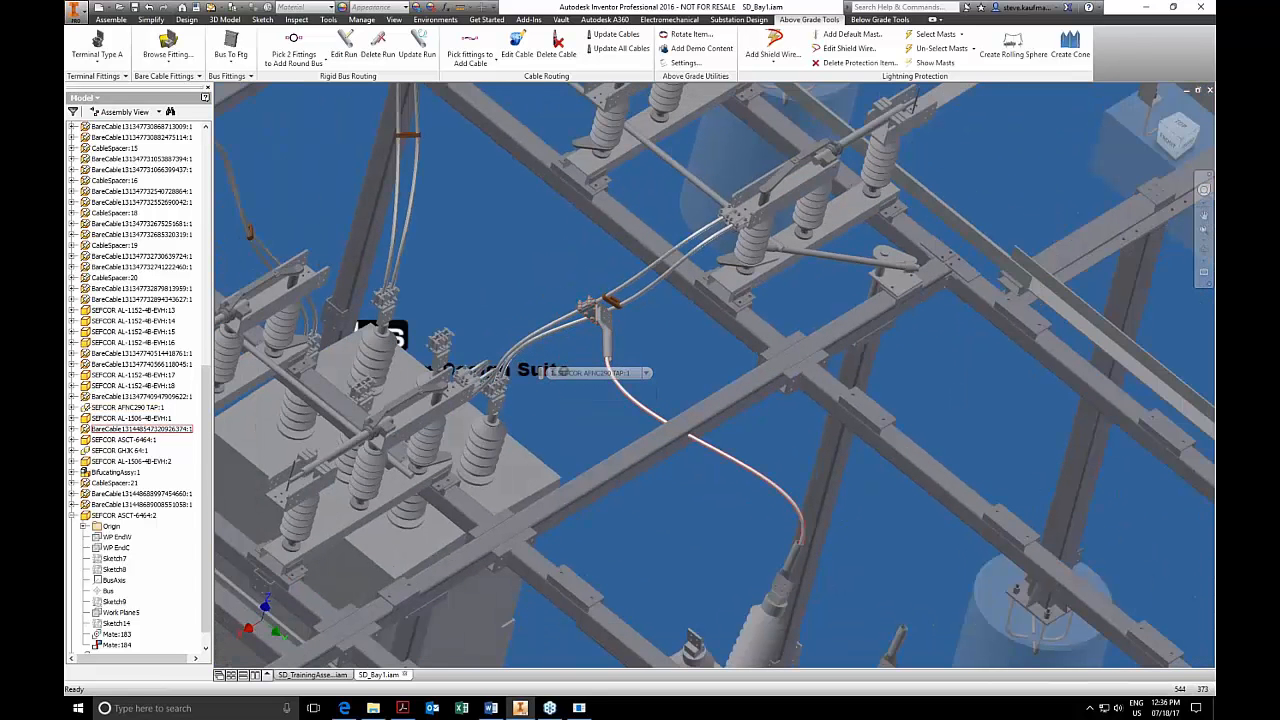
Delete the drop cable, the lug at its upper end and the SEFCOR AFNC290 TAP fitting from the twin cables.
click(556, 45)
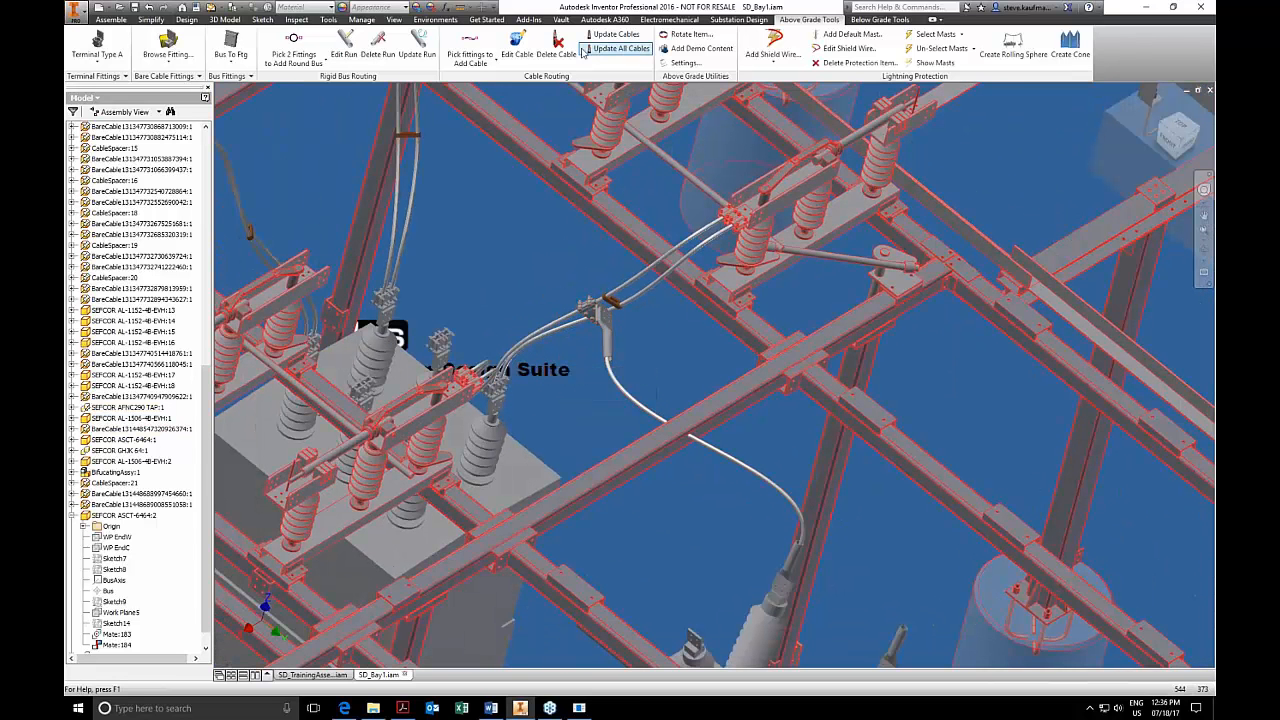
click(628, 402)
click(611, 361)
key(Delete)
click(600, 333)
key(Delete)
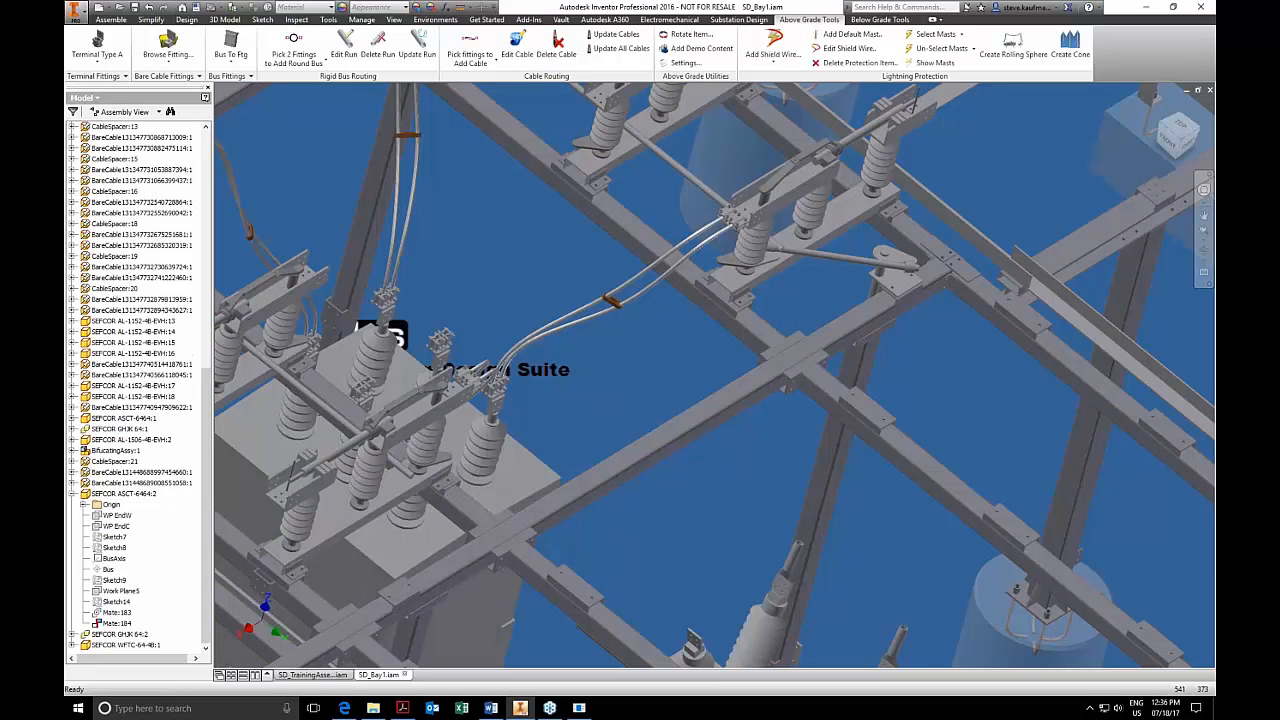
Start the Browse Tap command for bare cable fittings and open the FITTINGS folder of the ModelSet.
middle_drag(600, 200, 683, 275)
middle_drag(683, 445, 682, 400)
scroll(660, 405, down, 4)
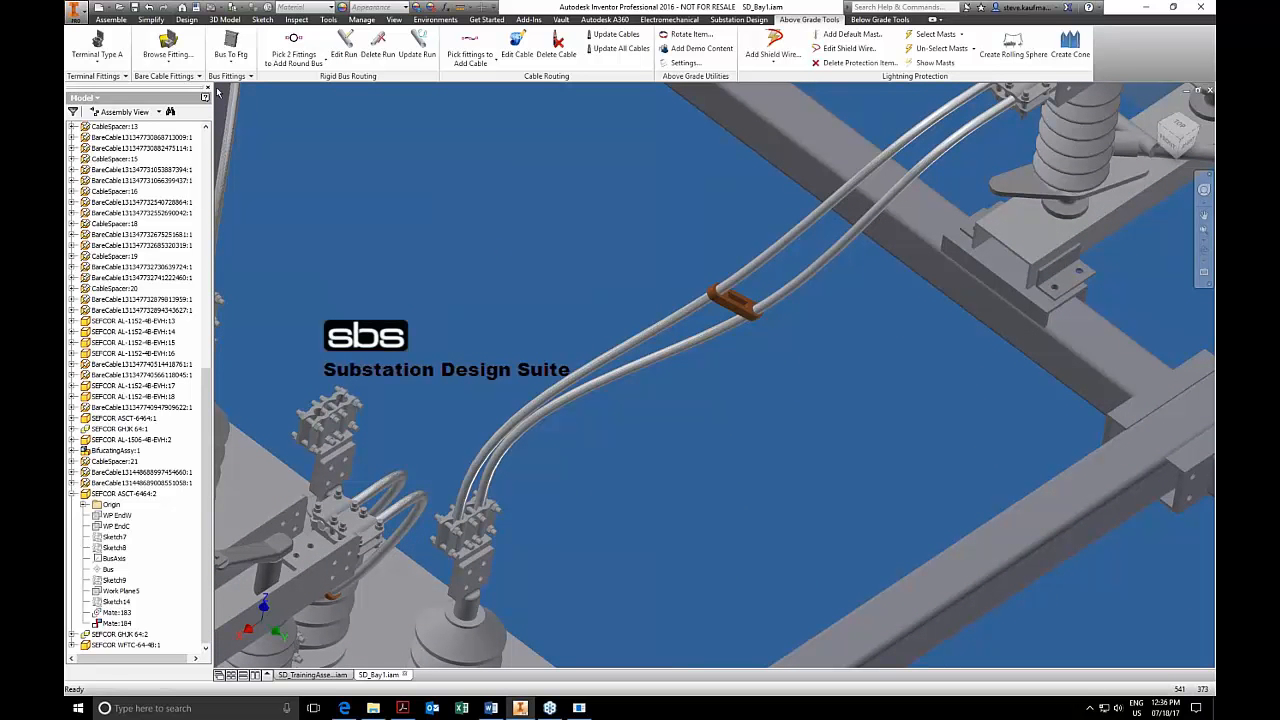
click(166, 79)
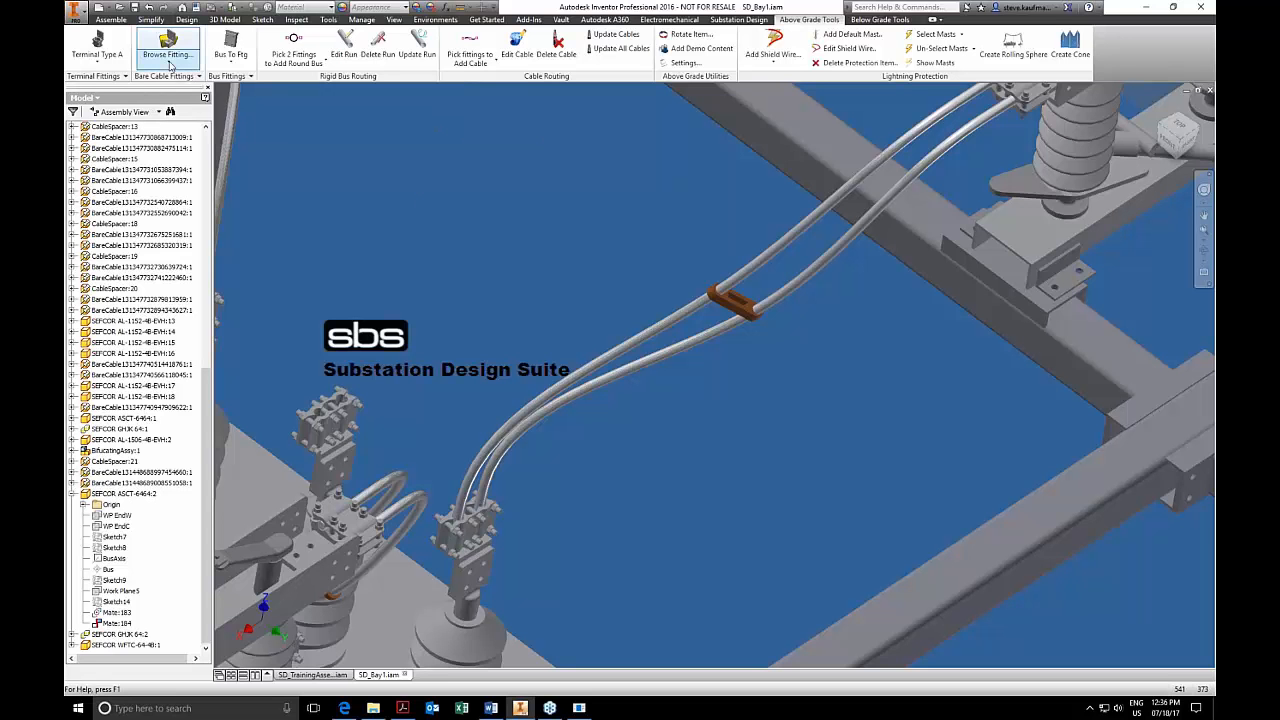
click(168, 62)
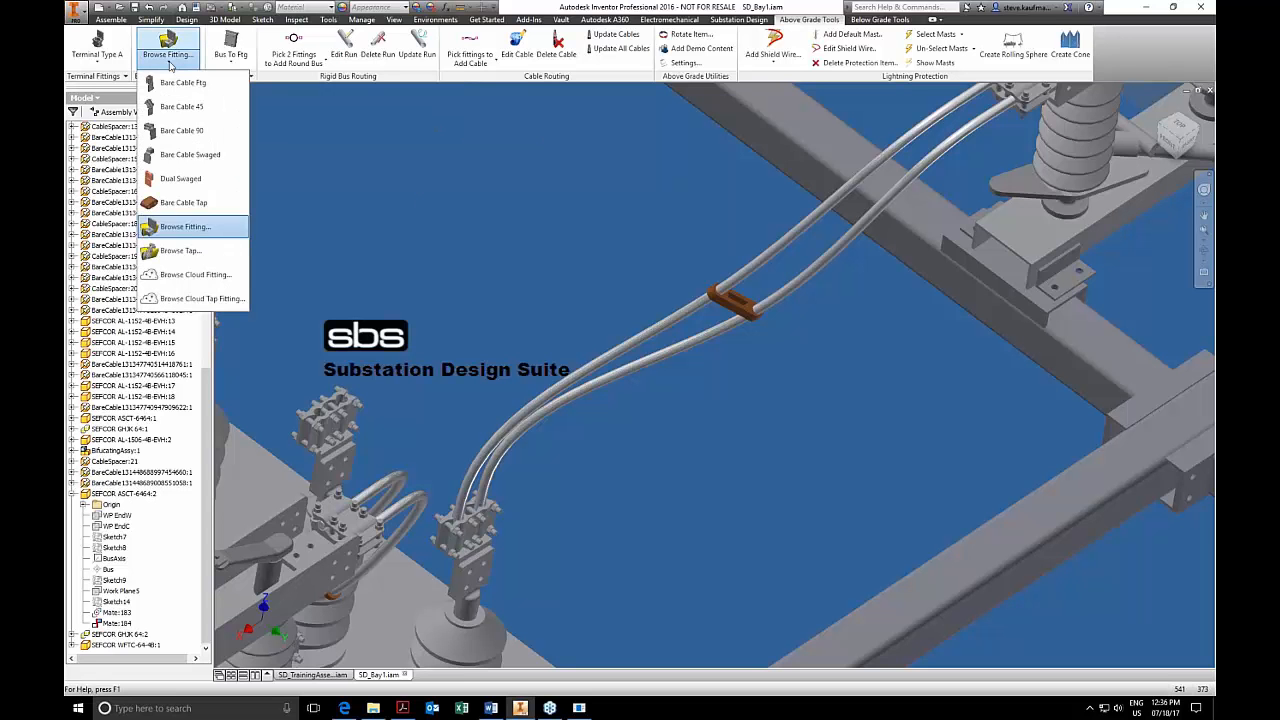
click(193, 252)
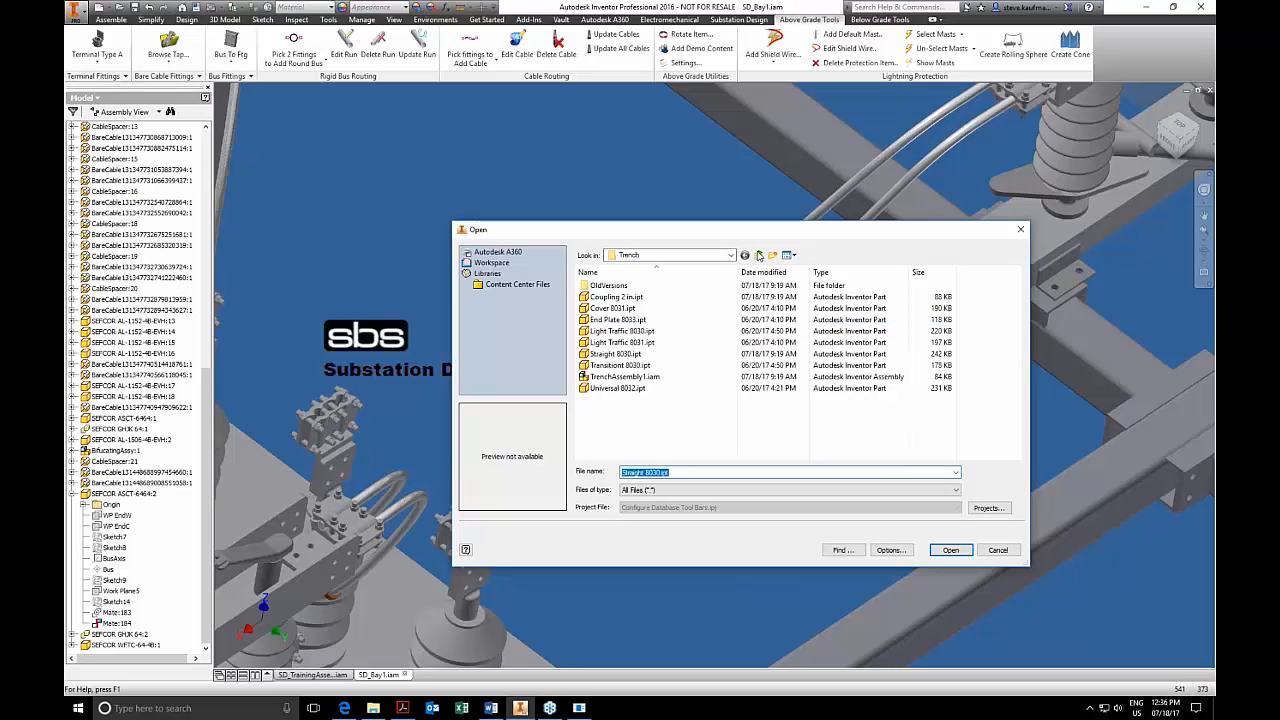
click(759, 255)
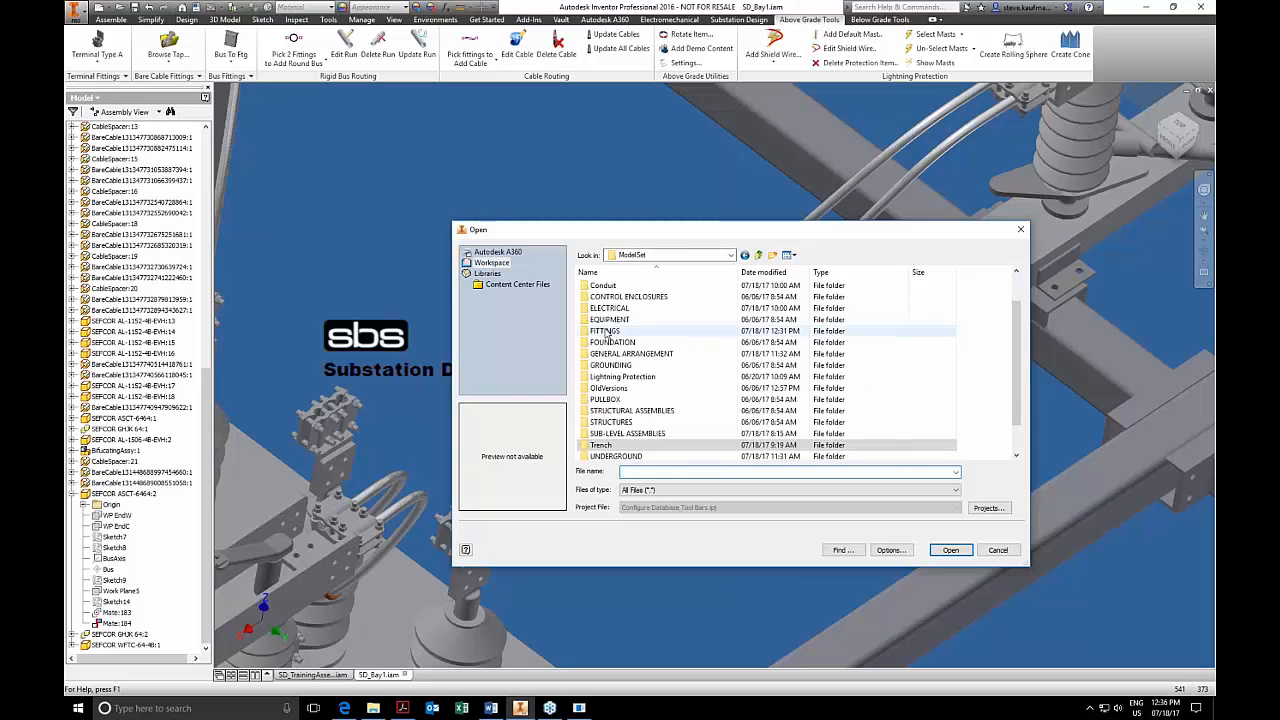
double_click(645, 331)
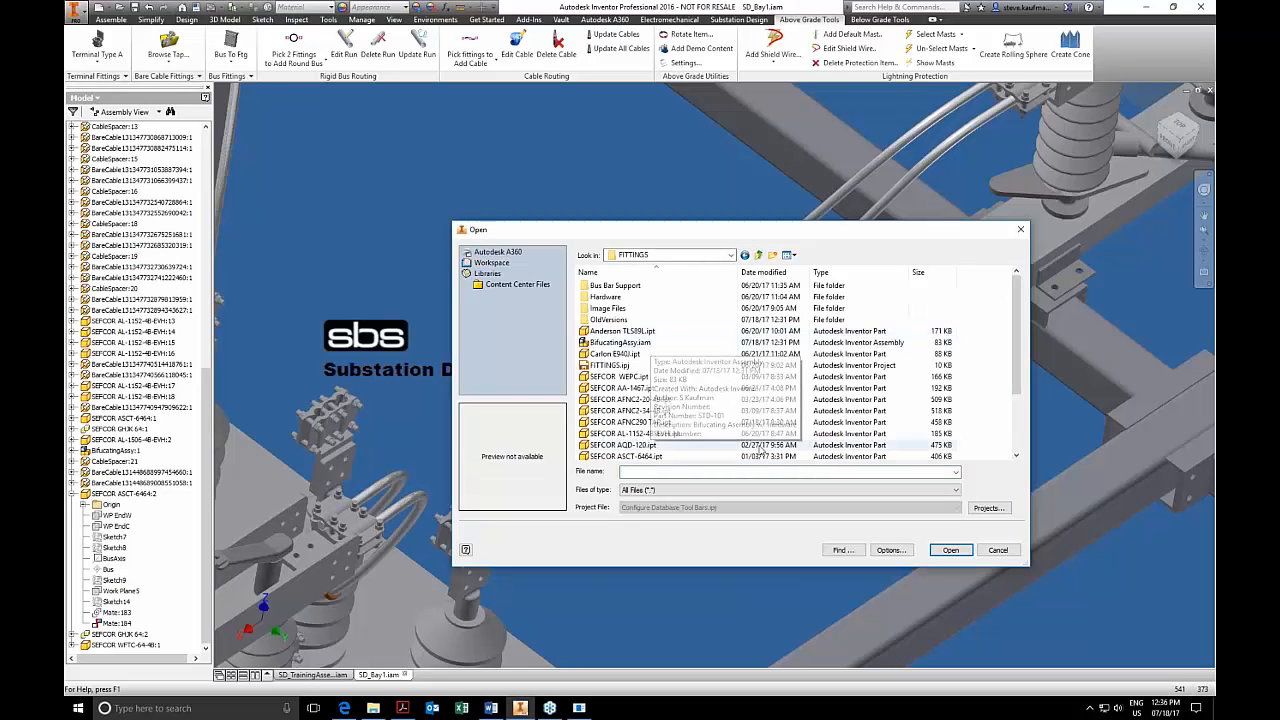
Choose SEFCOR AFNC290 TAP.ipt and place it on the twin cables beside the cable spacer.
scroll(702, 437, down, 2)
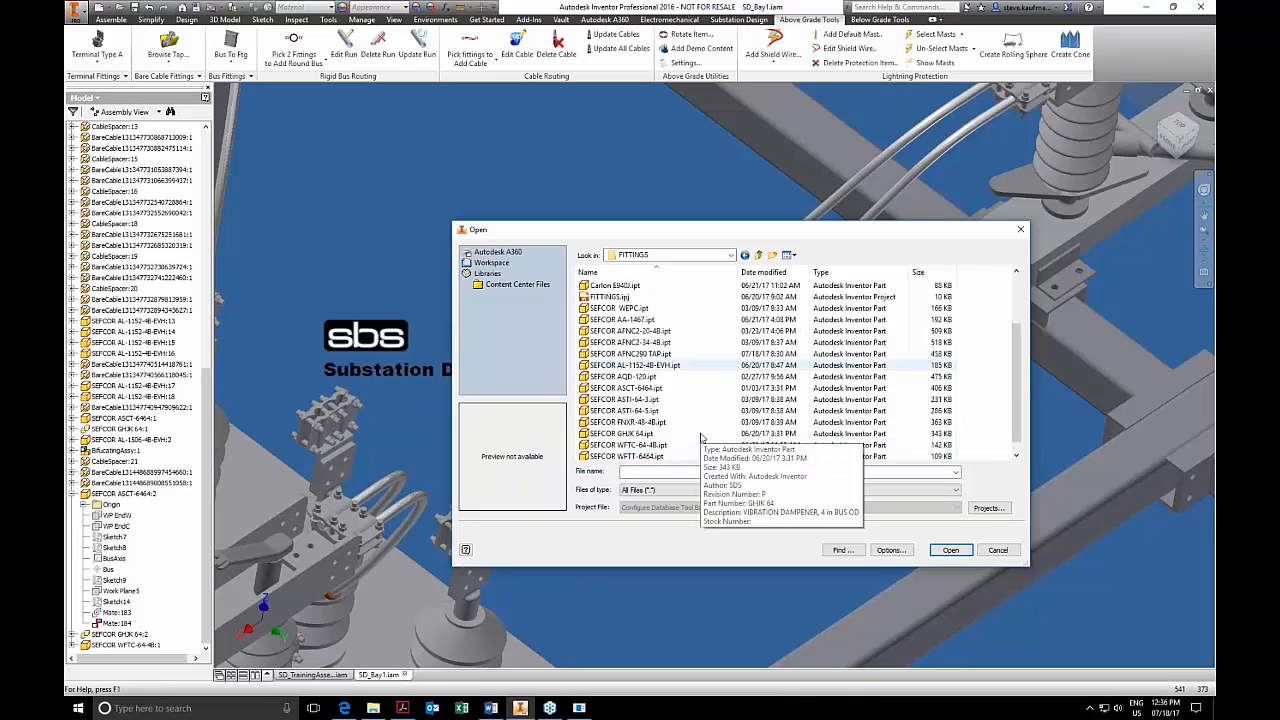
click(666, 355)
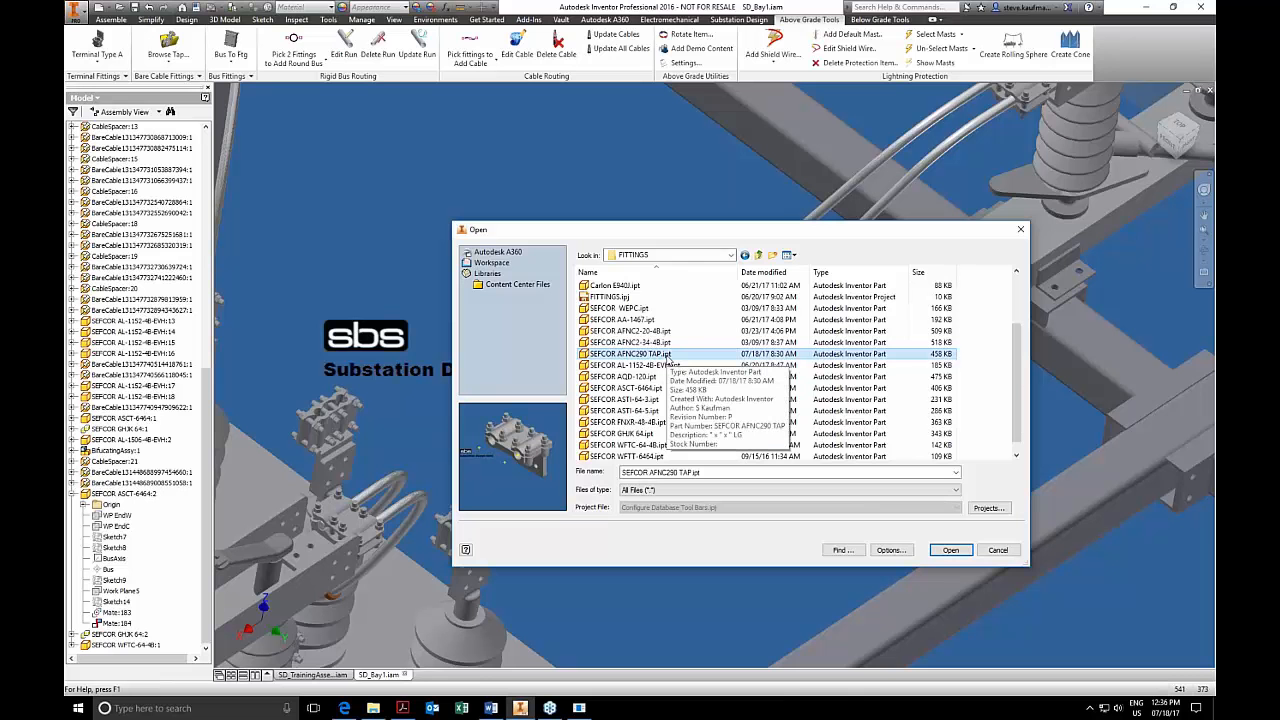
click(666, 355)
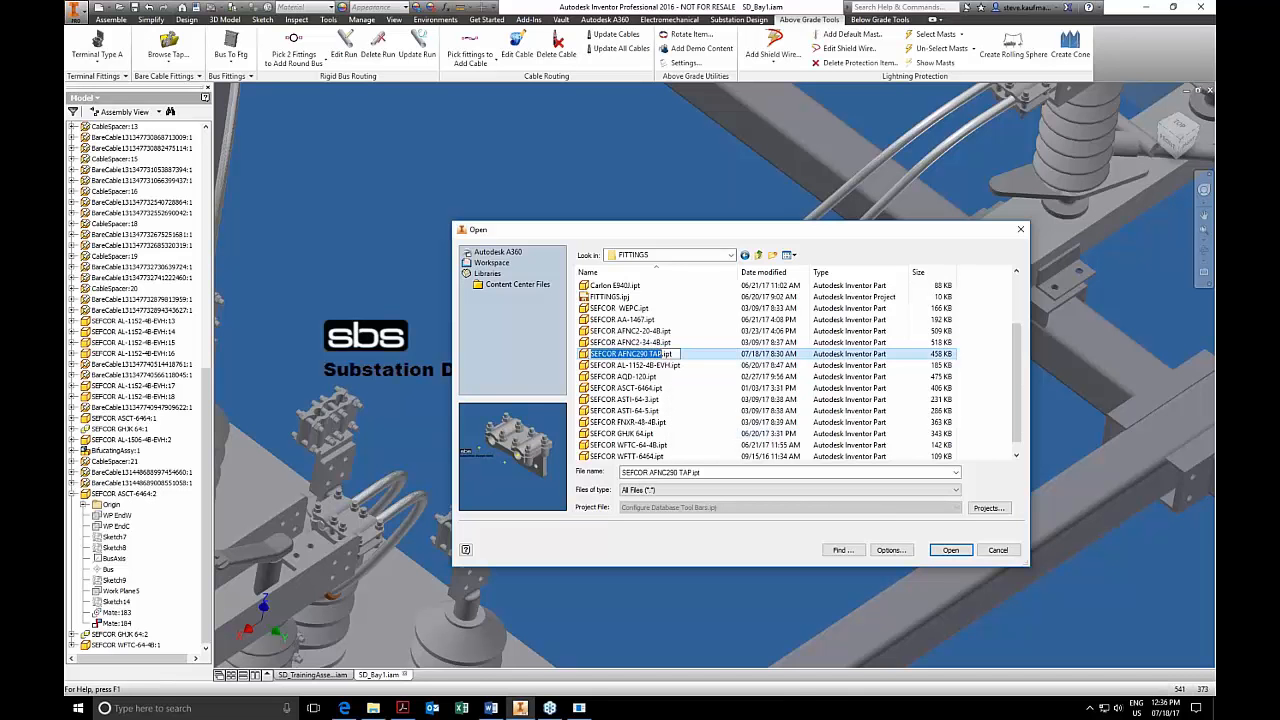
click(676, 364)
click(671, 354)
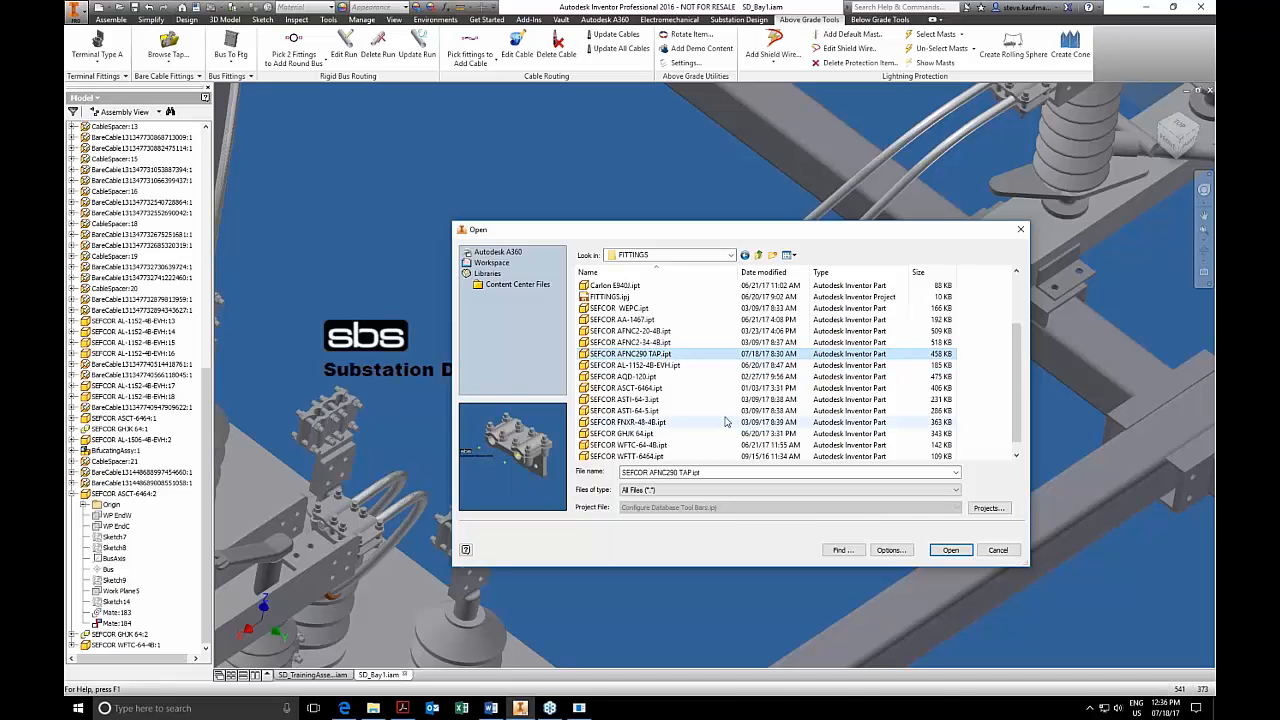
click(940, 551)
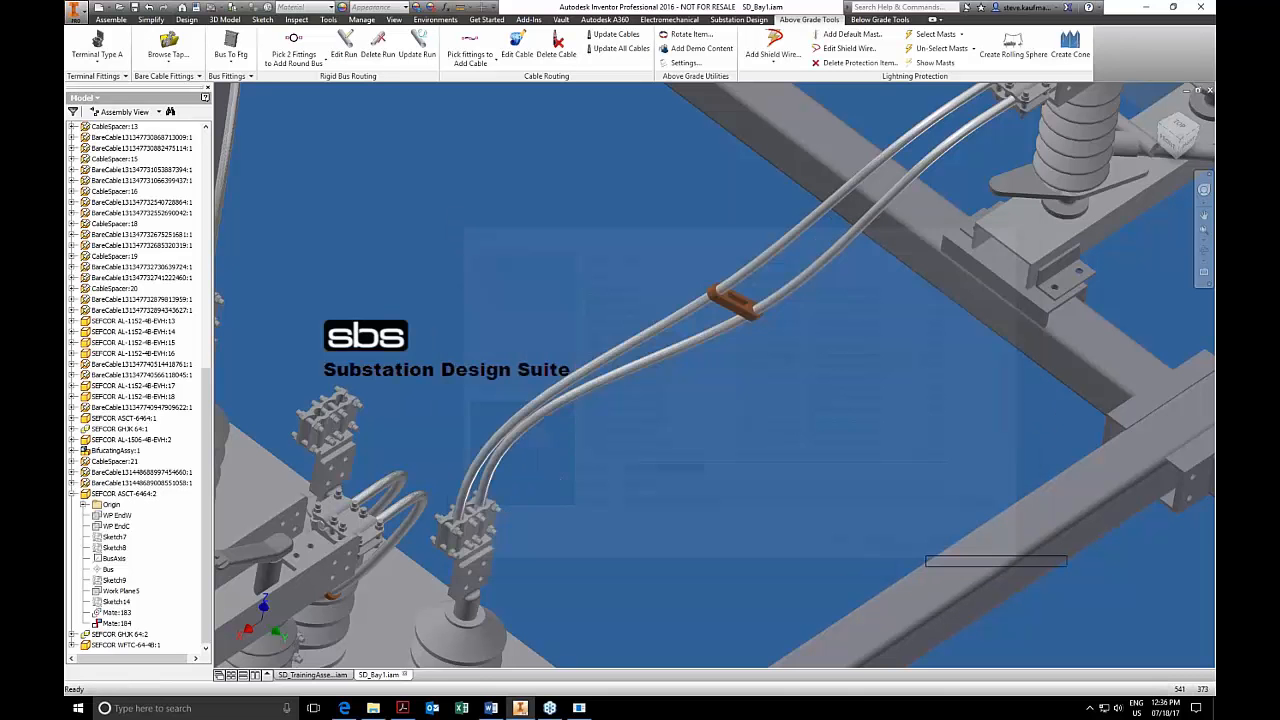
click(690, 318)
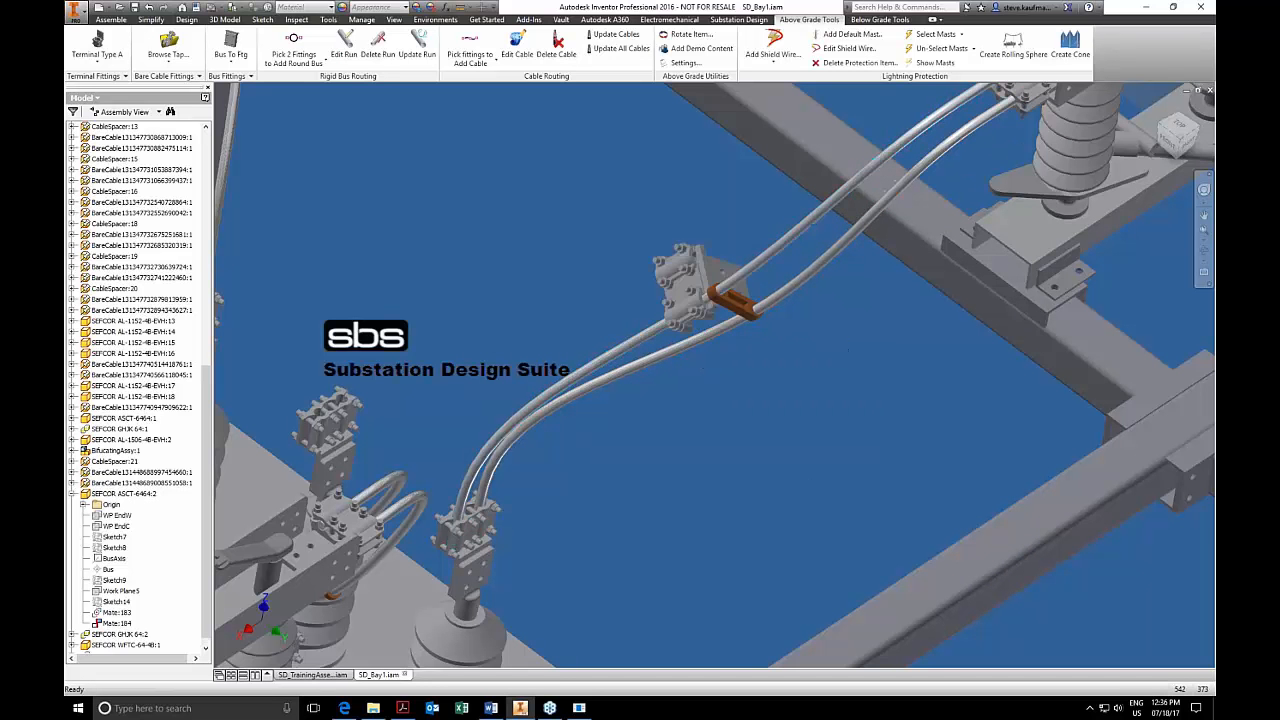
click(745, 281)
right_click(745, 400)
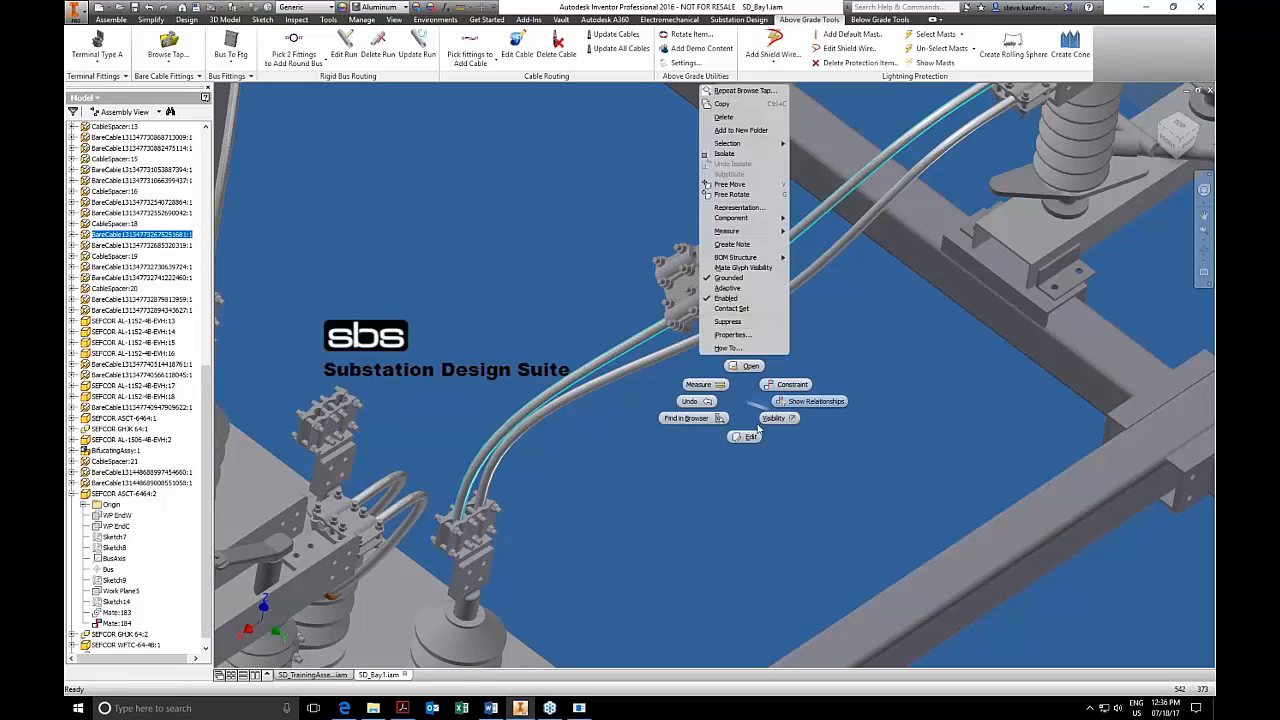
click(779, 468)
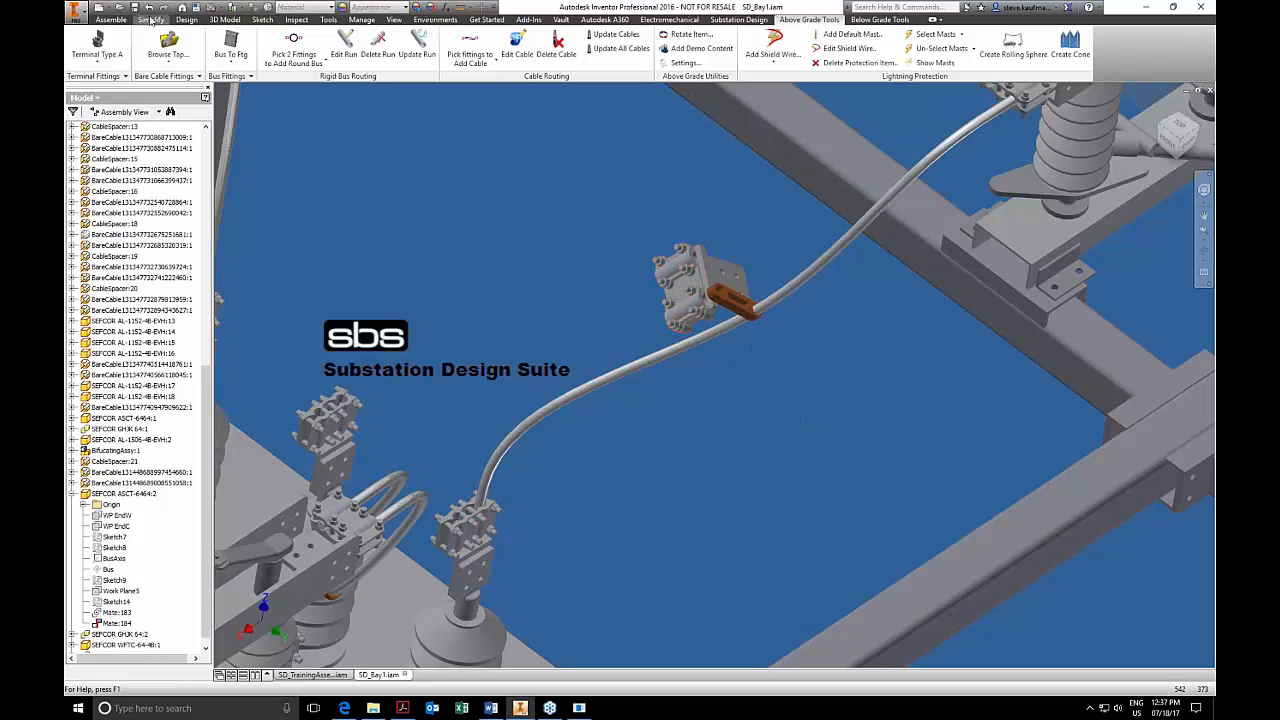
click(149, 8)
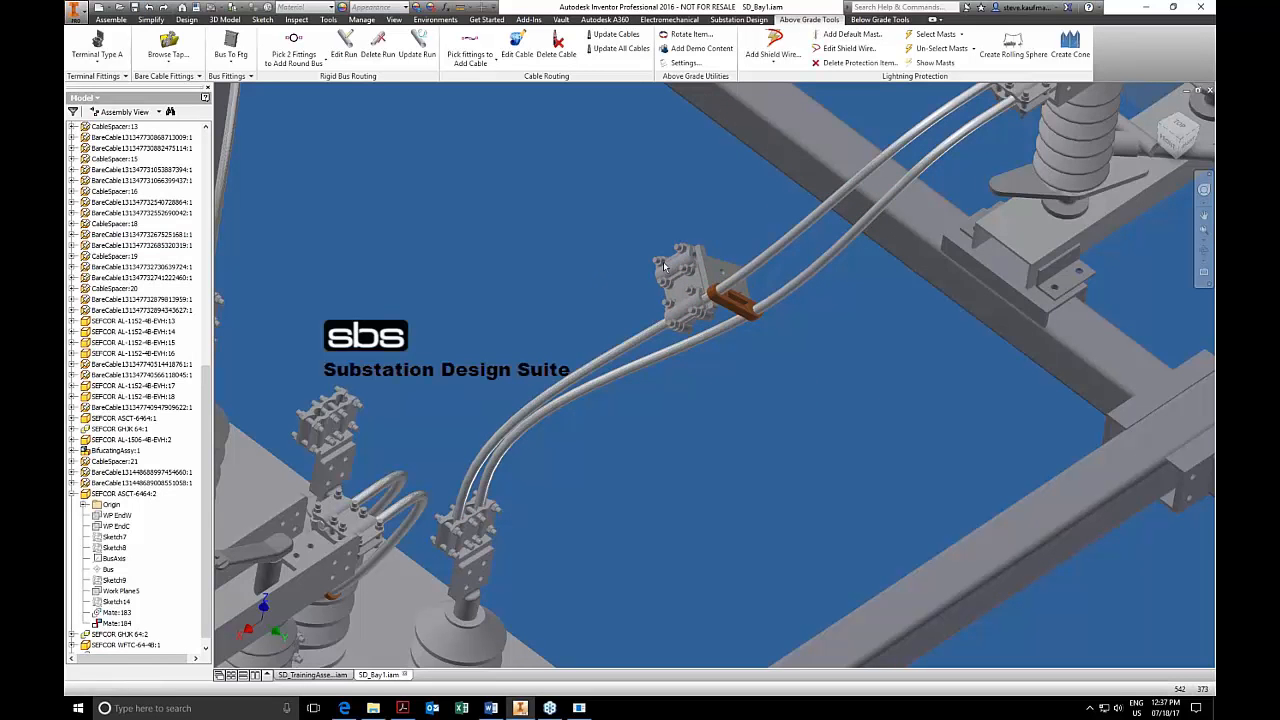
Rotate the new tap fitting around the cables so its bolt-hole pad hangs downward.
drag(668, 272, 742, 339)
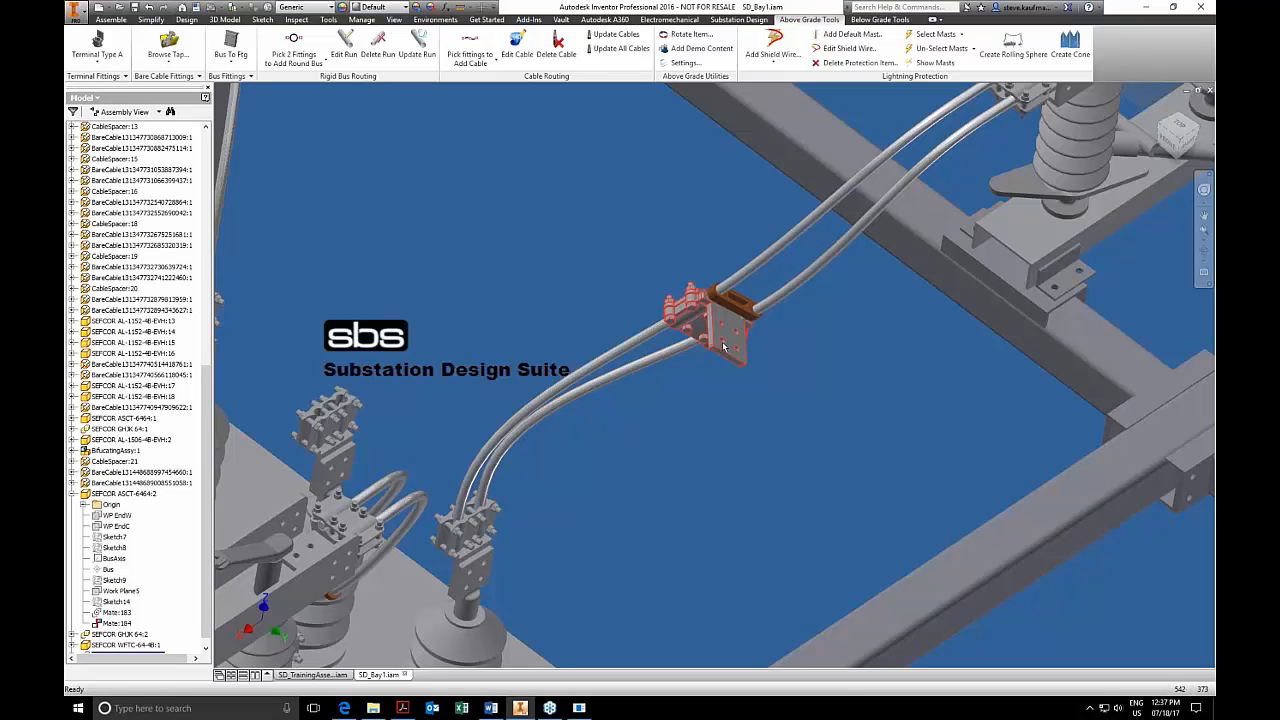
click(691, 455)
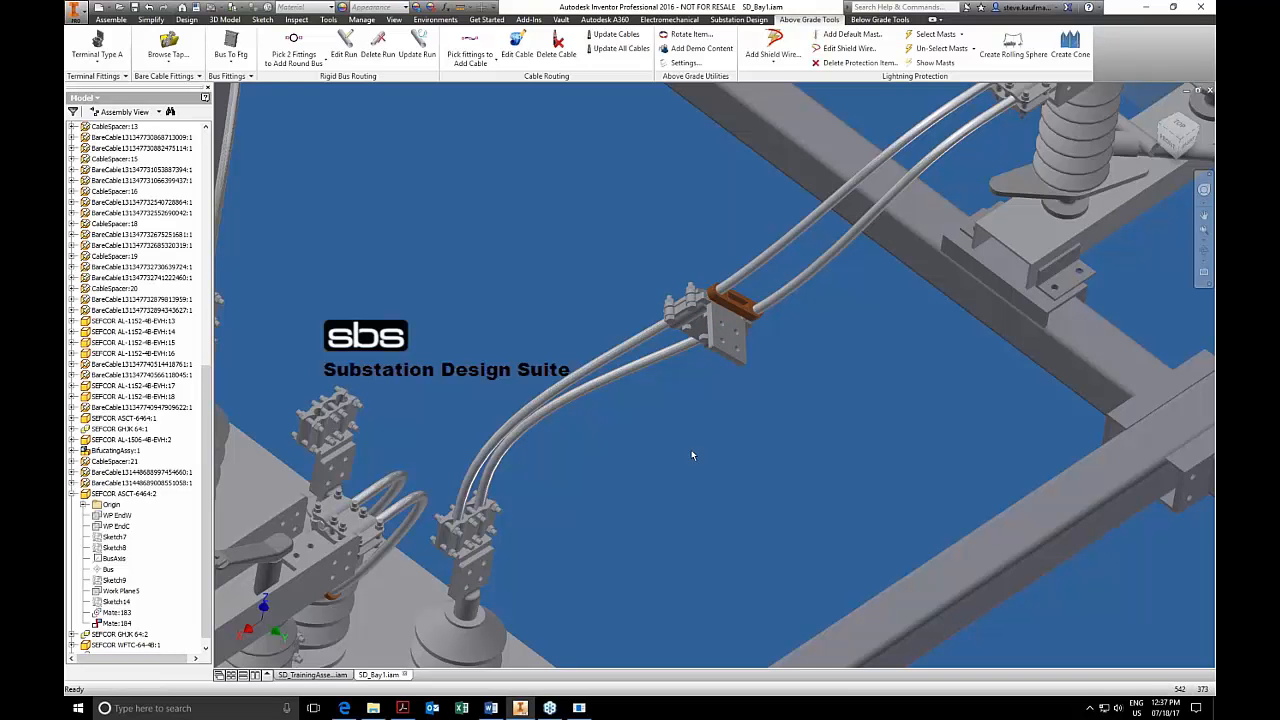
click(248, 78)
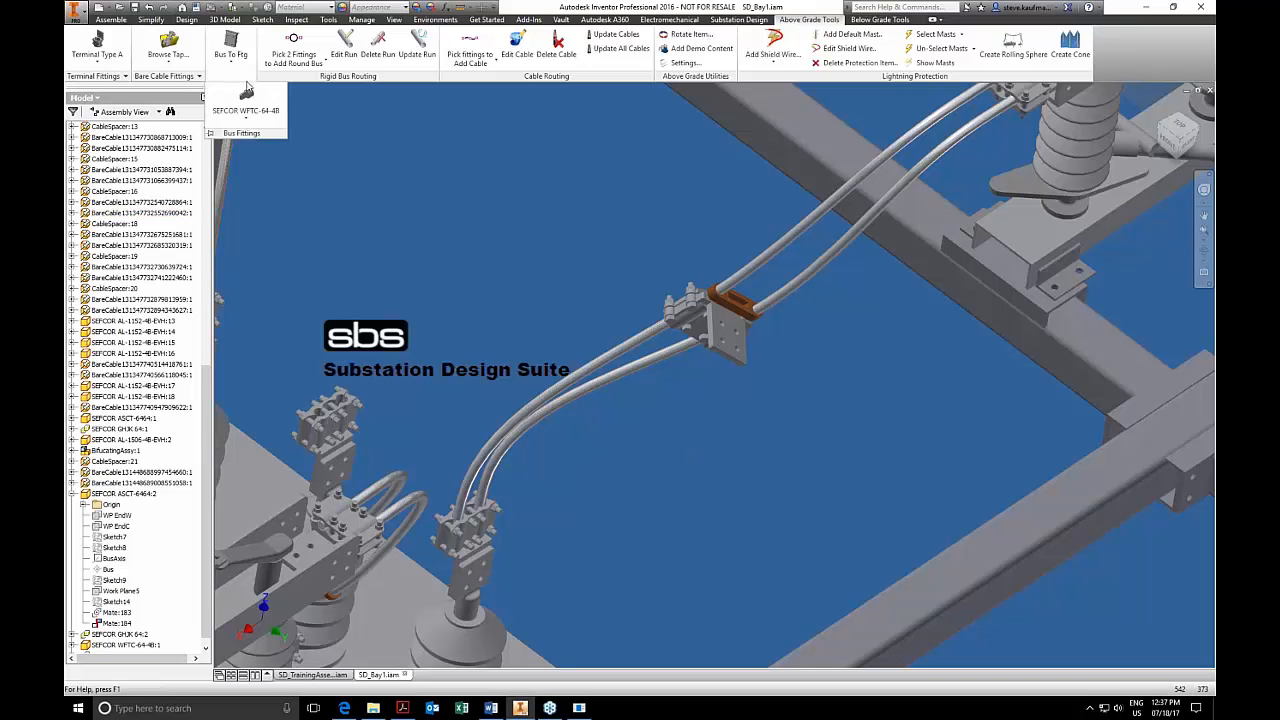
click(250, 116)
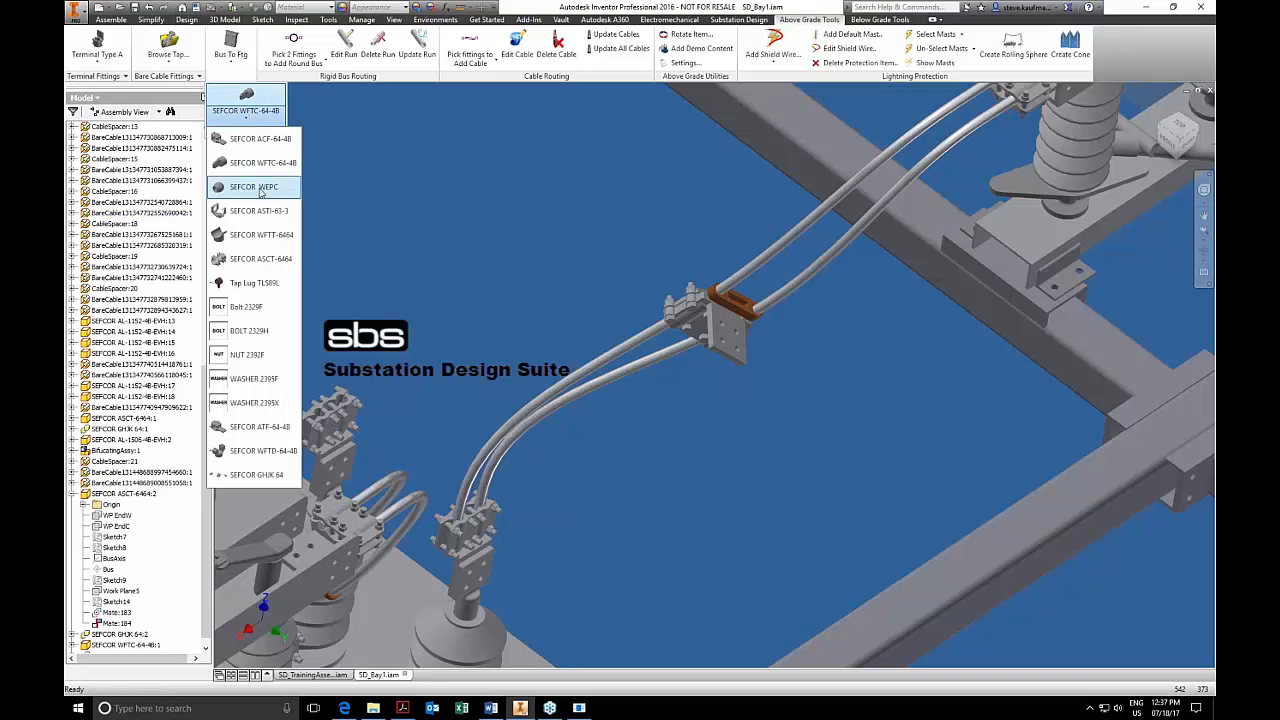
click(266, 452)
Place a SEFCOR AL-1506-4B-EVH bare cable fitting on the pad of the new tap fitting.
click(168, 76)
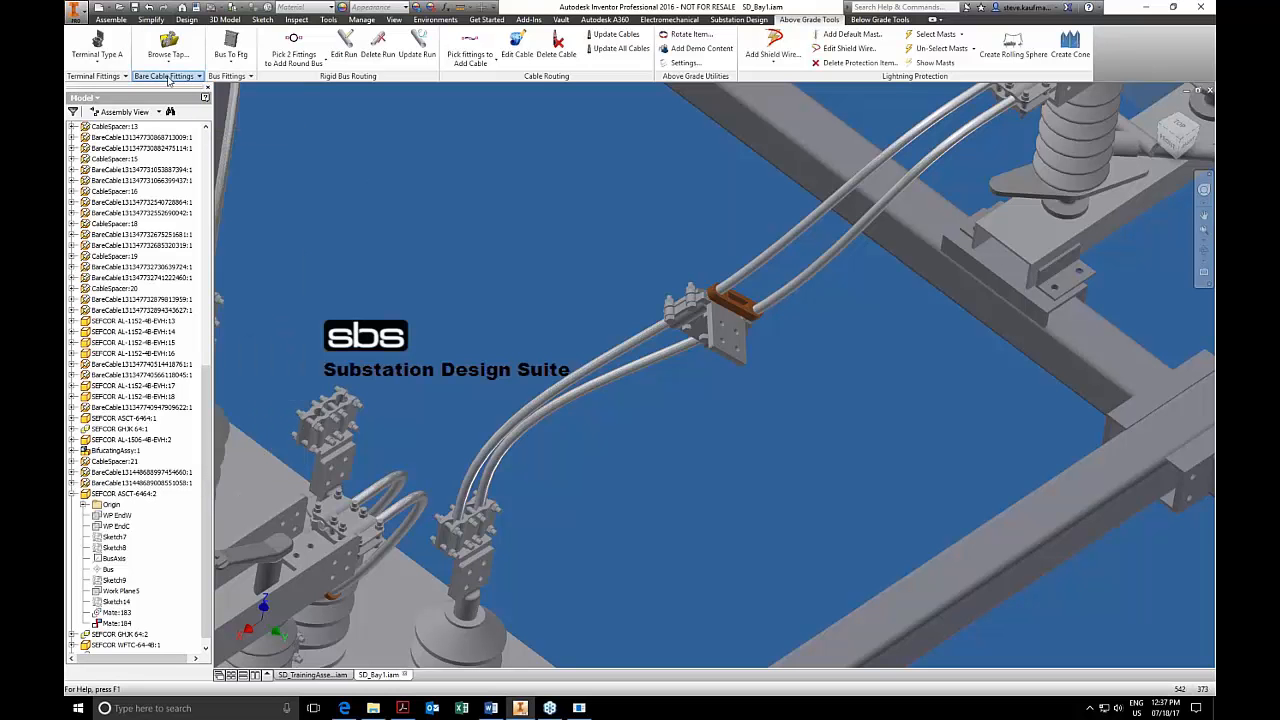
click(494, 112)
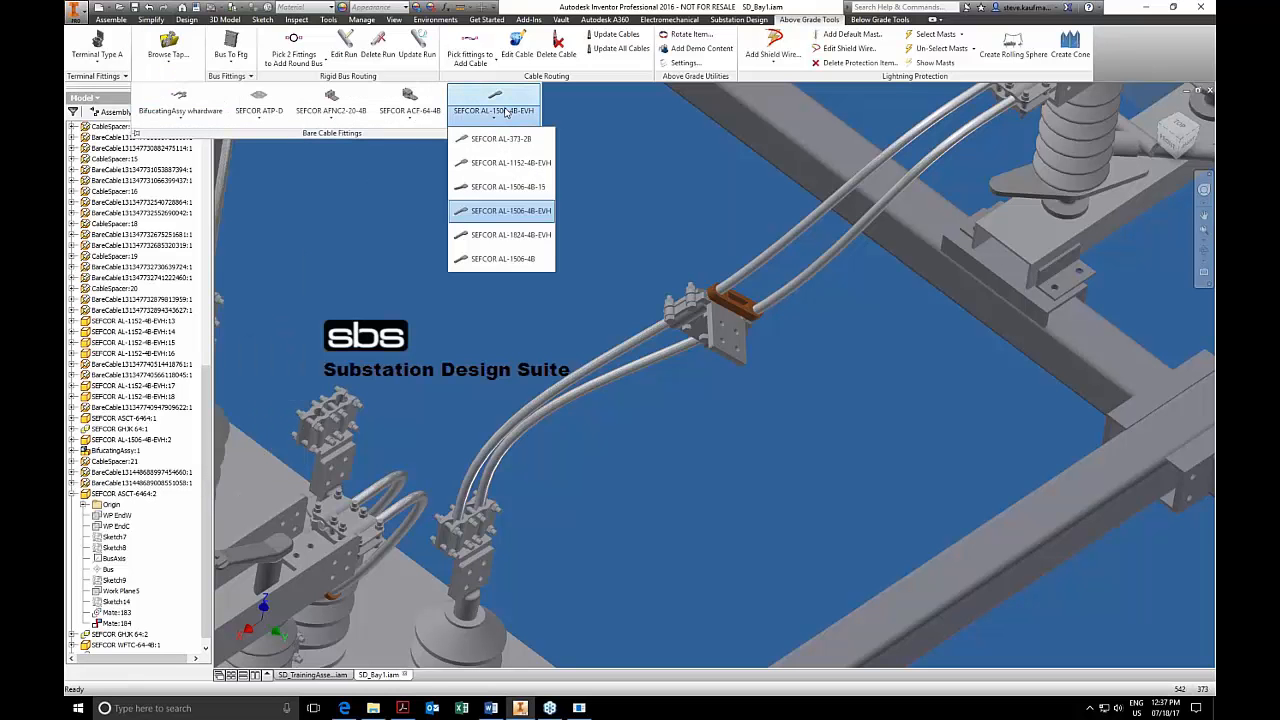
click(517, 211)
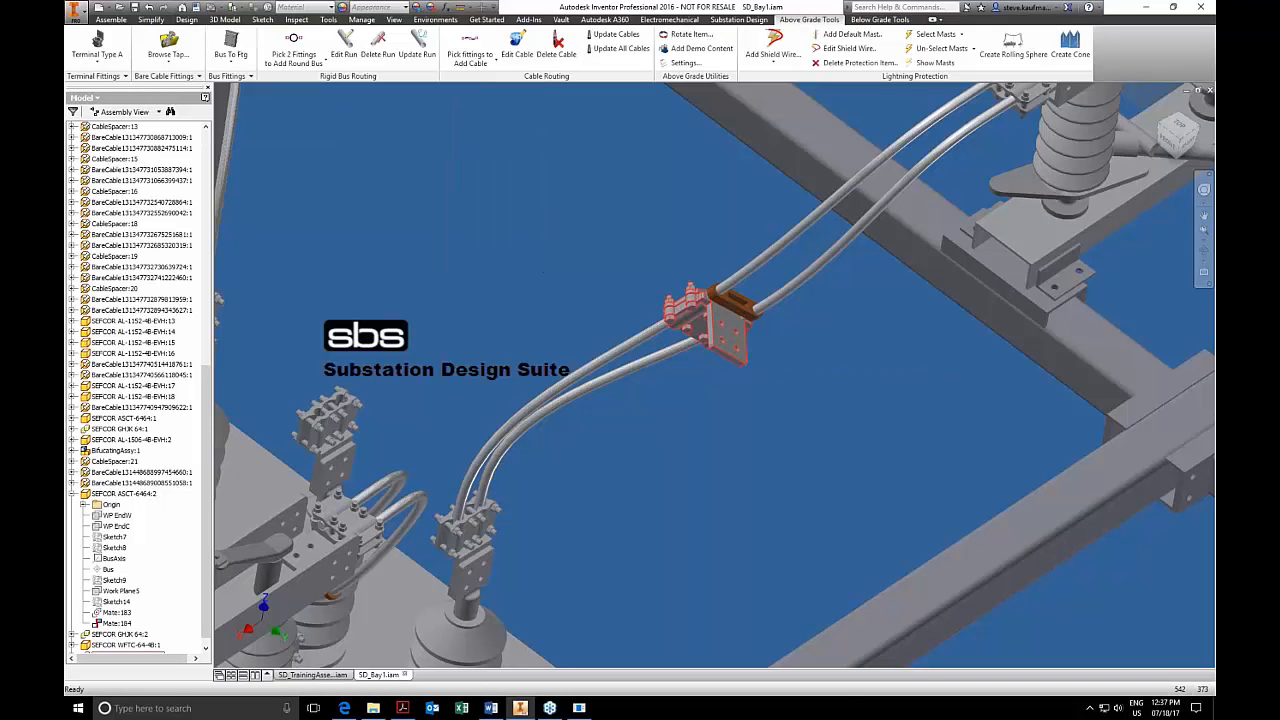
shift+middle_drag(640, 325, 710, 382)
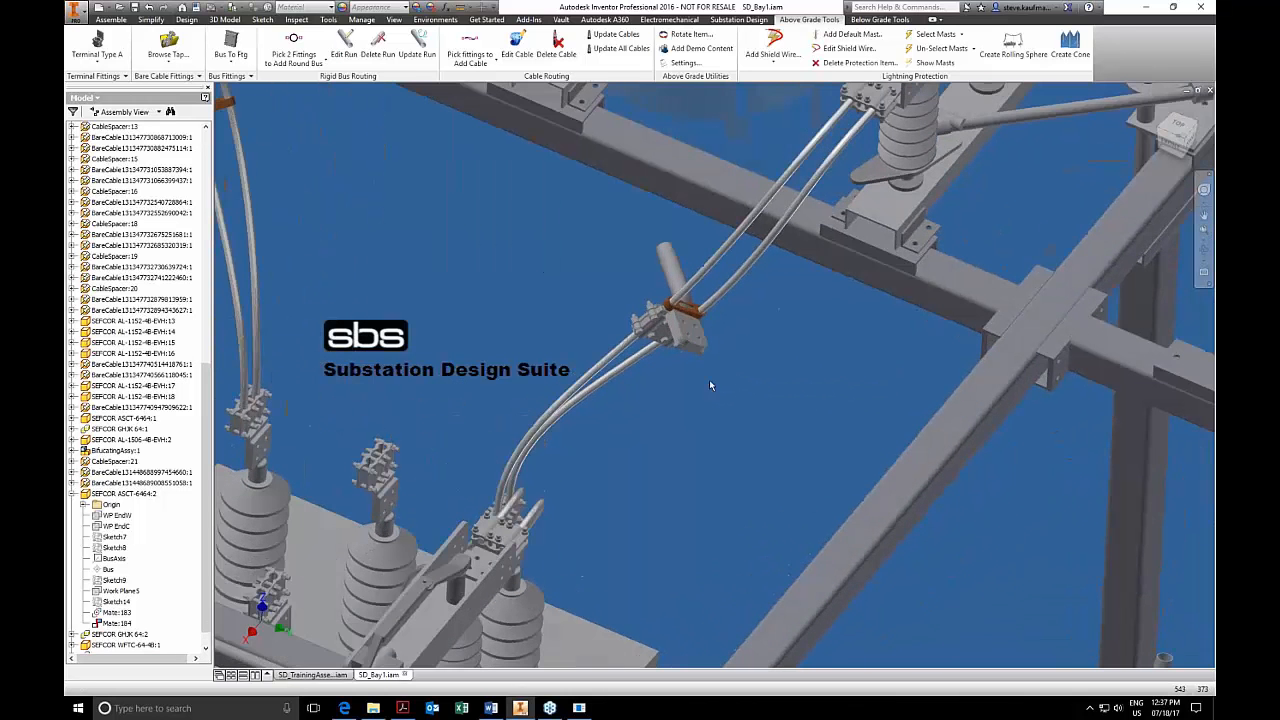
Rotate the new cable lug on the tap pad with Rotate Item so its barrel points down toward the equipment.
click(688, 333)
click(691, 35)
click(700, 330)
click(368, 170)
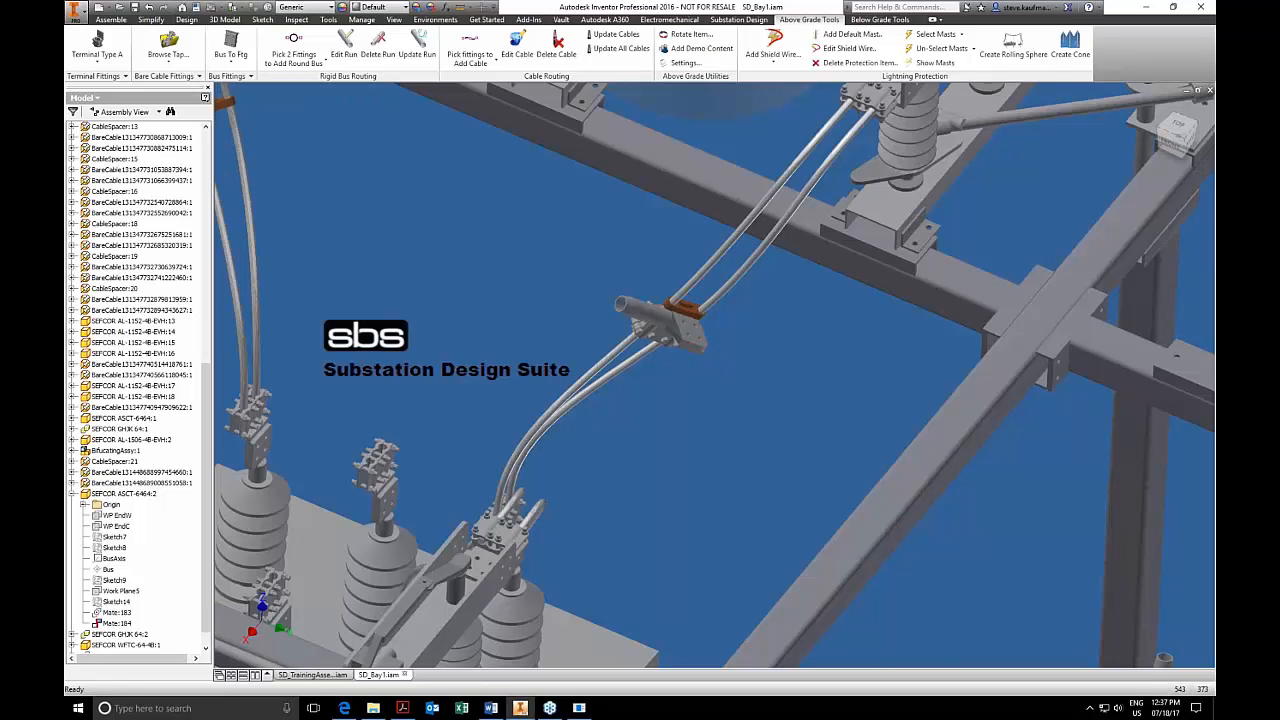
click(311, 167)
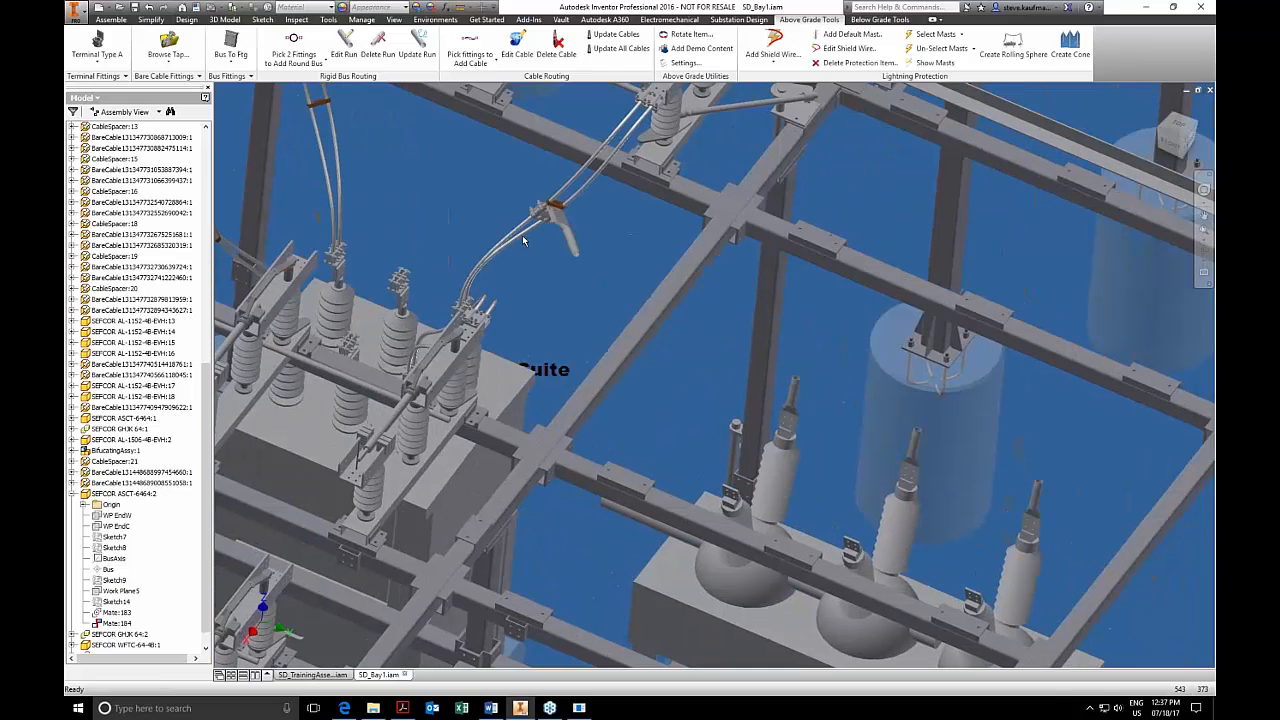
Use Pick 2 Fittings to Add Cable to route a cable from the tap's lug to the fitting on the nearest bushing below.
click(476, 64)
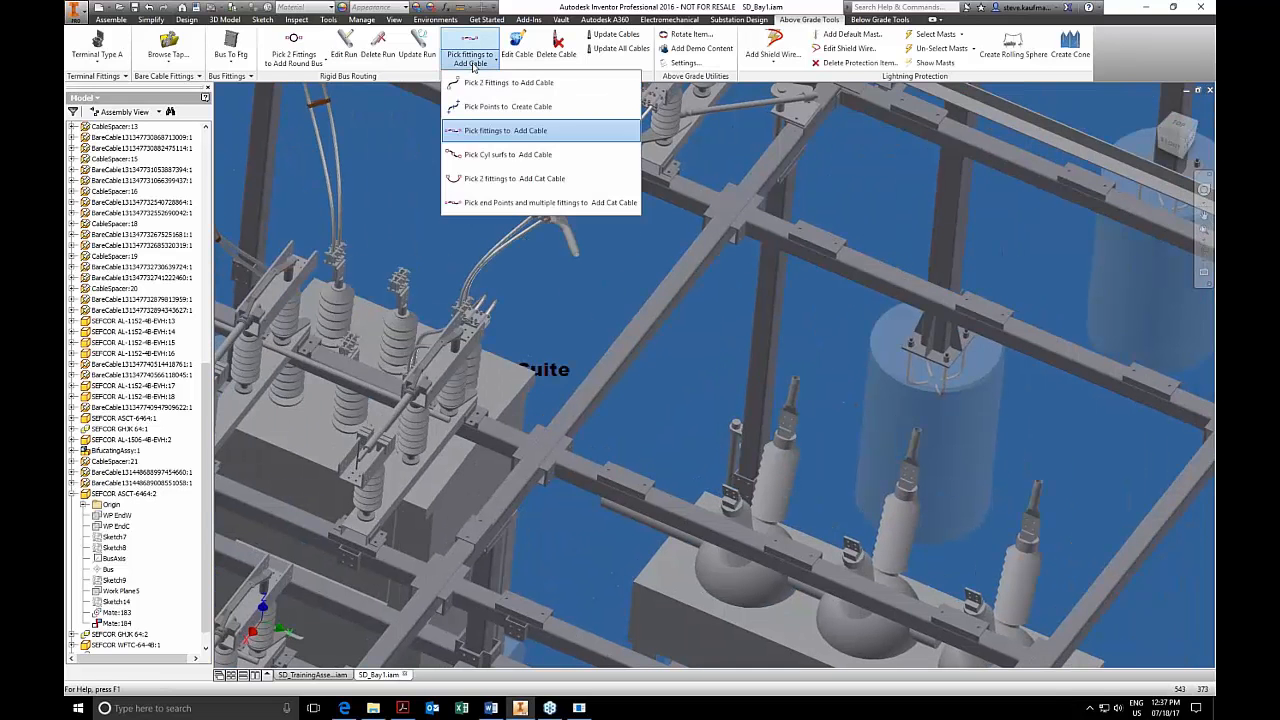
click(490, 83)
click(575, 264)
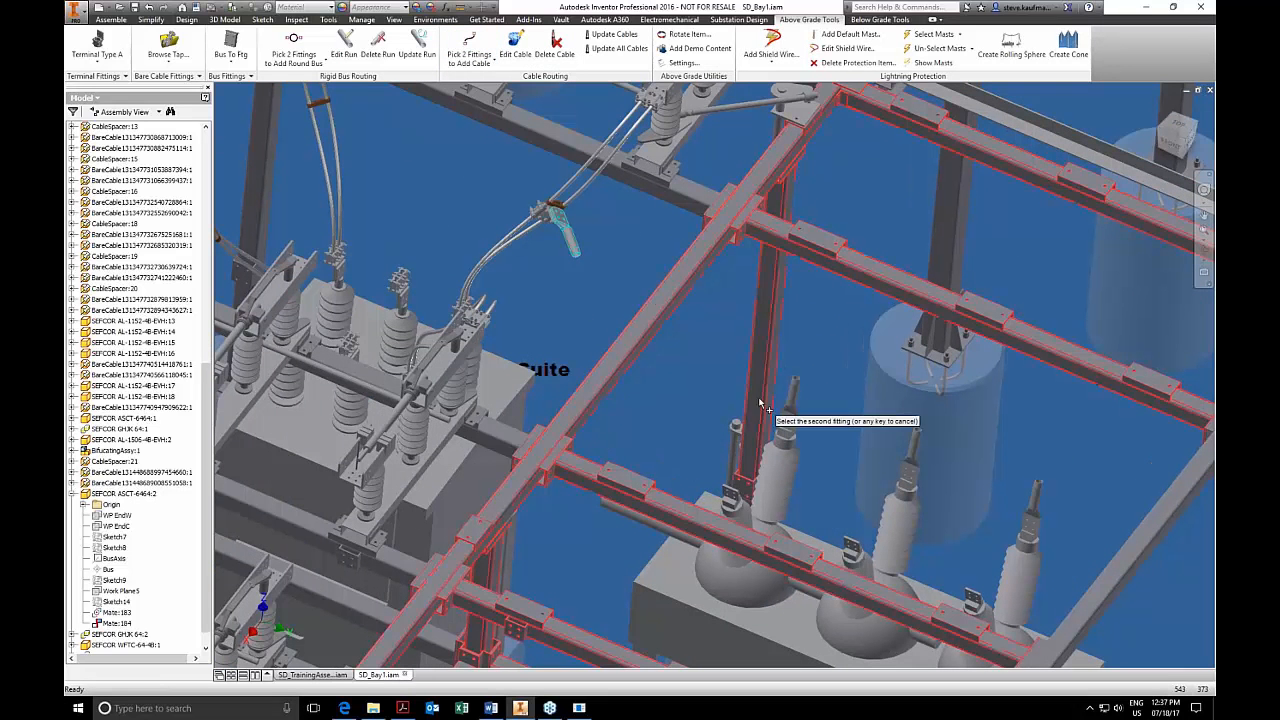
click(796, 388)
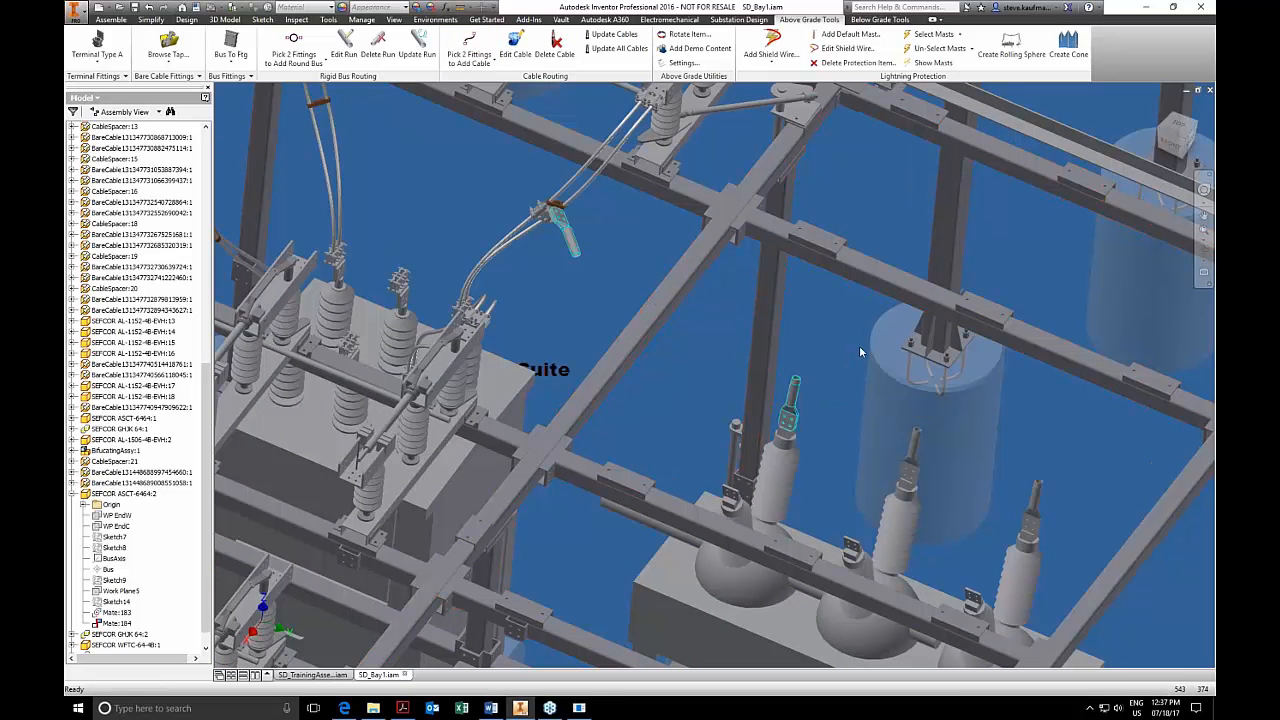
Open the tap fitting placed on the cable pair as its own part file.
shift+middle_drag(760, 390, 755, 300)
right_click(649, 238)
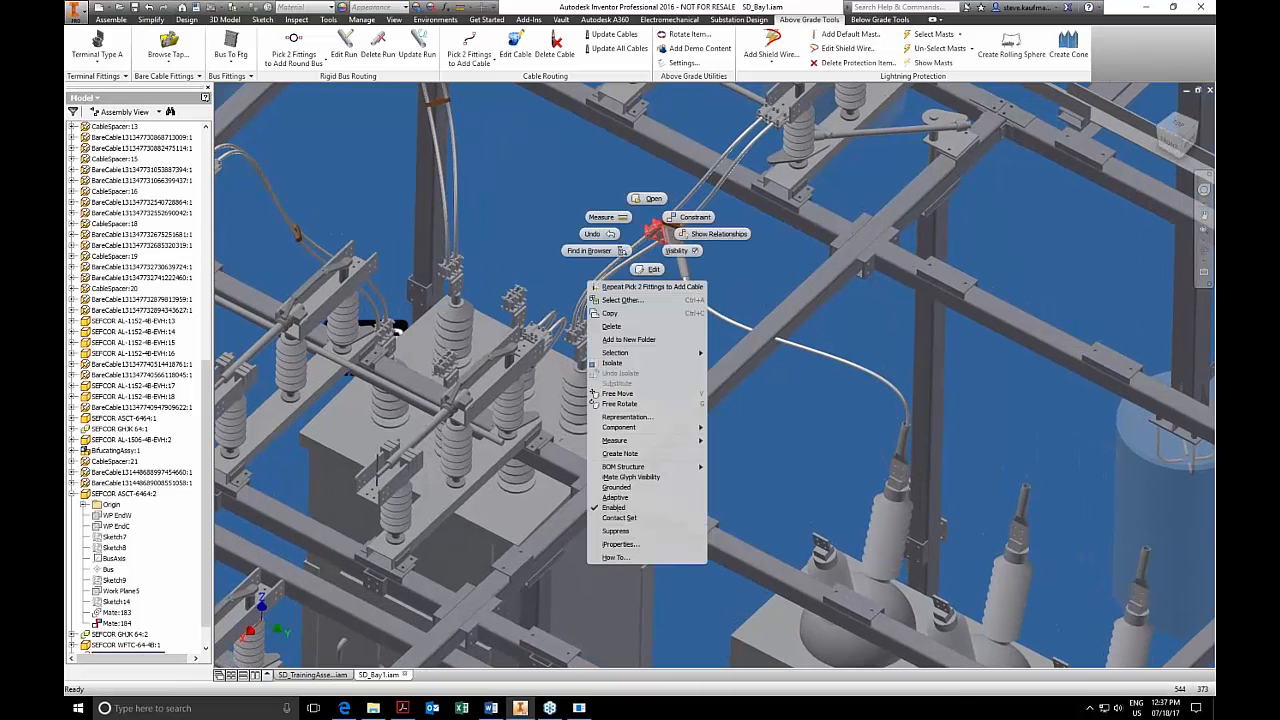
click(648, 200)
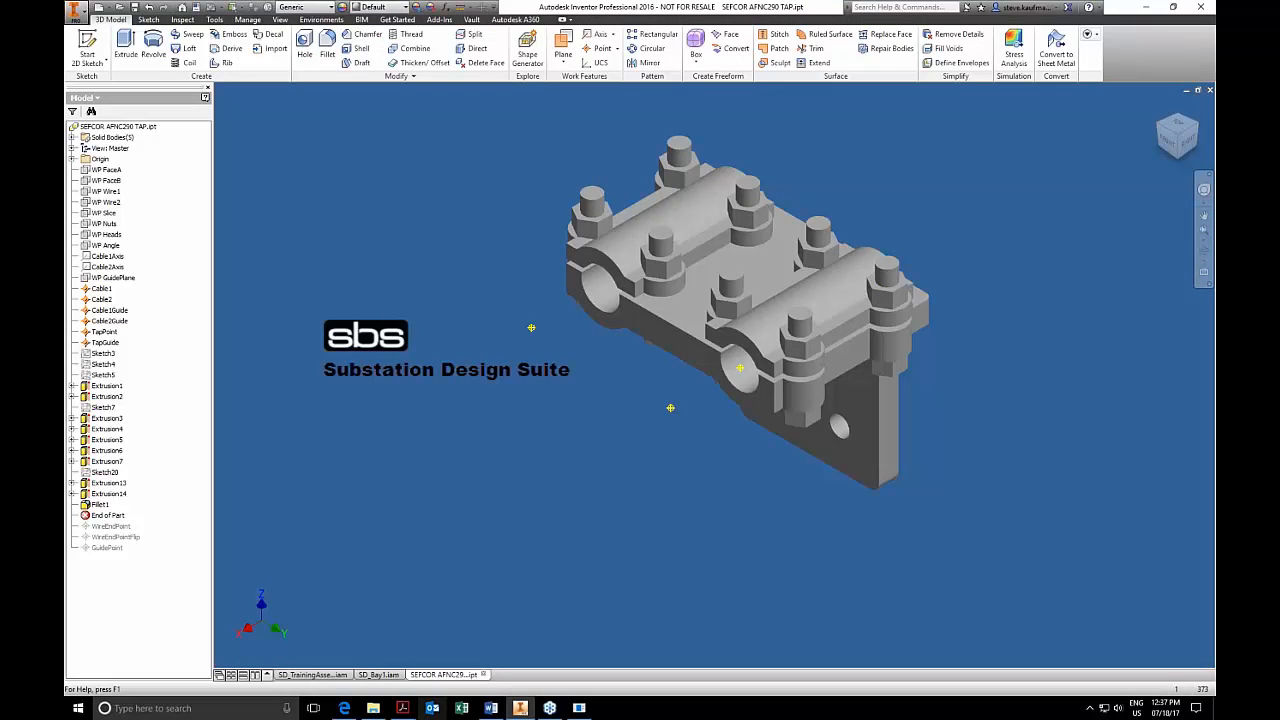
Review the Tap Fittings work geometry in the requirements PDF in Acrobat and locate the TapGuide and TapPoint work points in the Inventor part.
click(402, 707)
scroll(733, 329, down, 3)
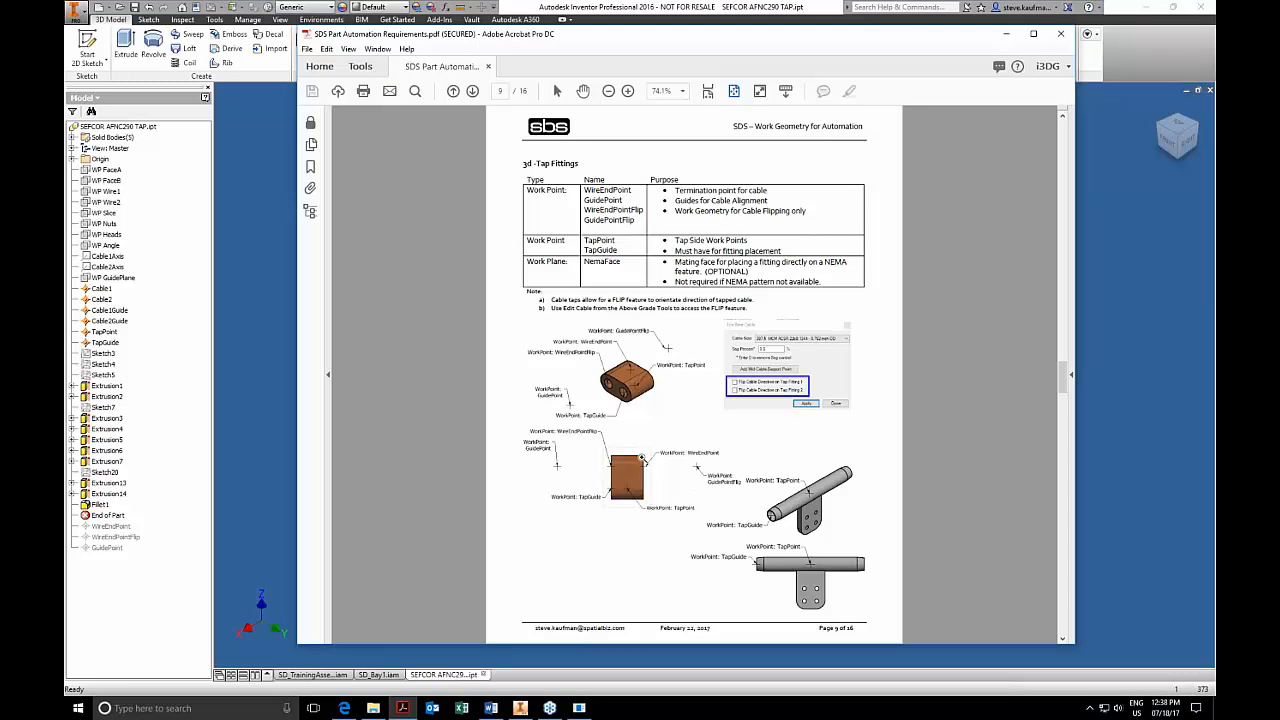
click(1139, 301)
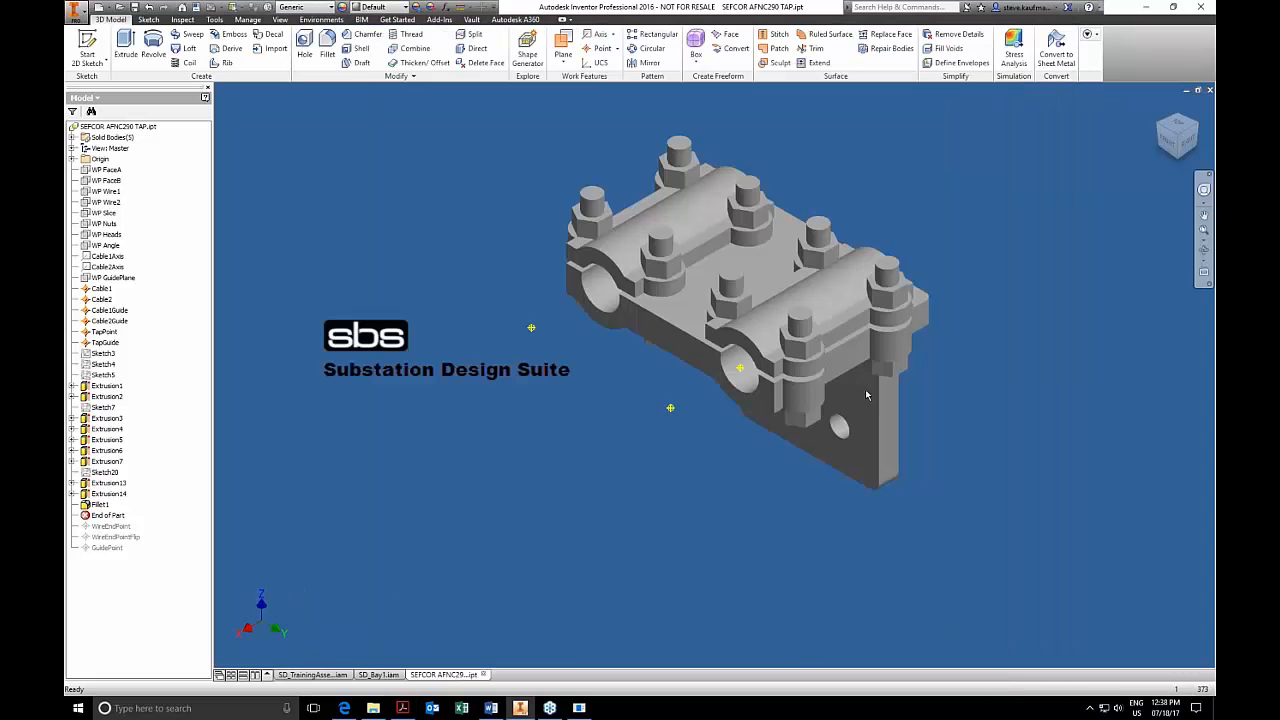
click(112, 343)
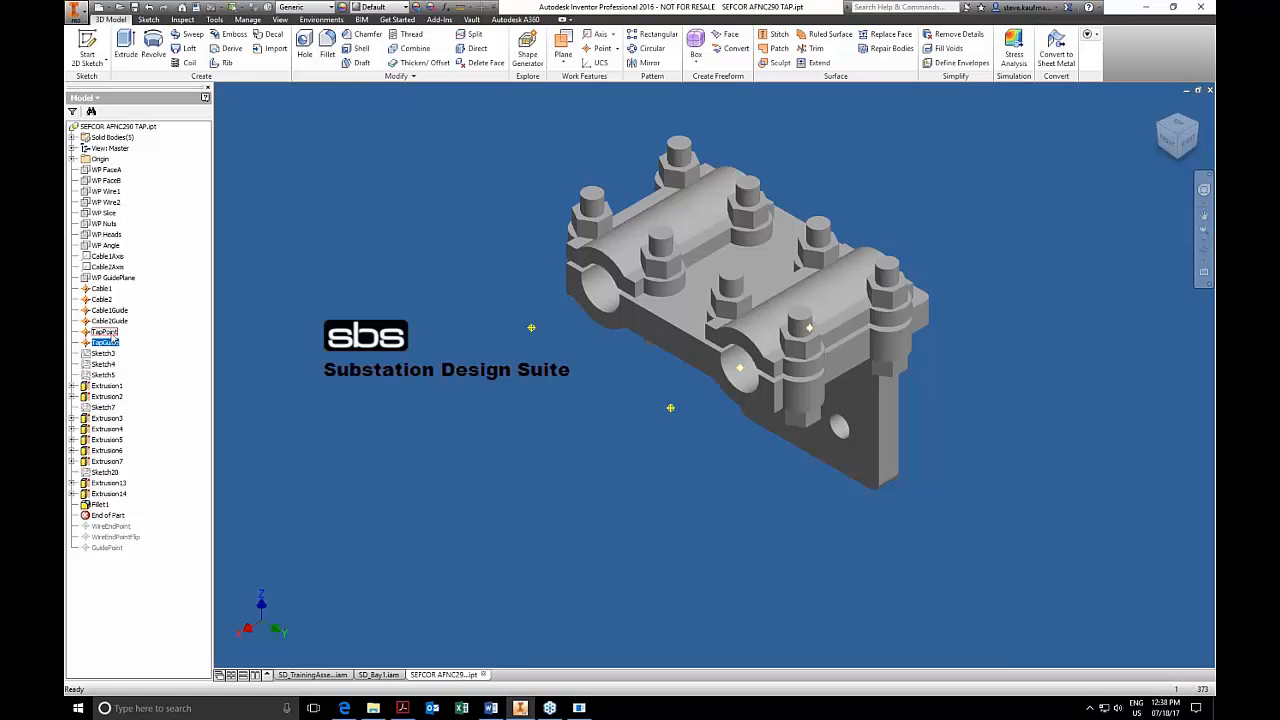
click(112, 333)
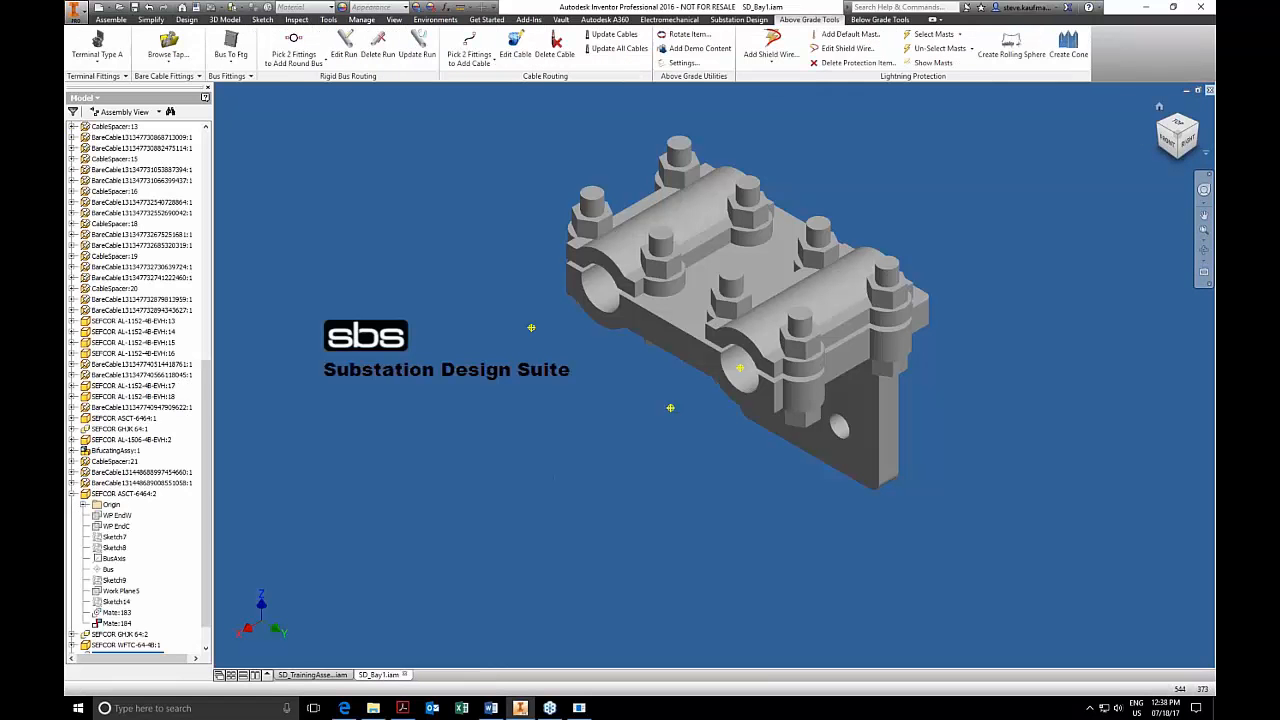
Close the SD_Bay1.iam assembly, saving the changes to it and its dependents.
key(F6)
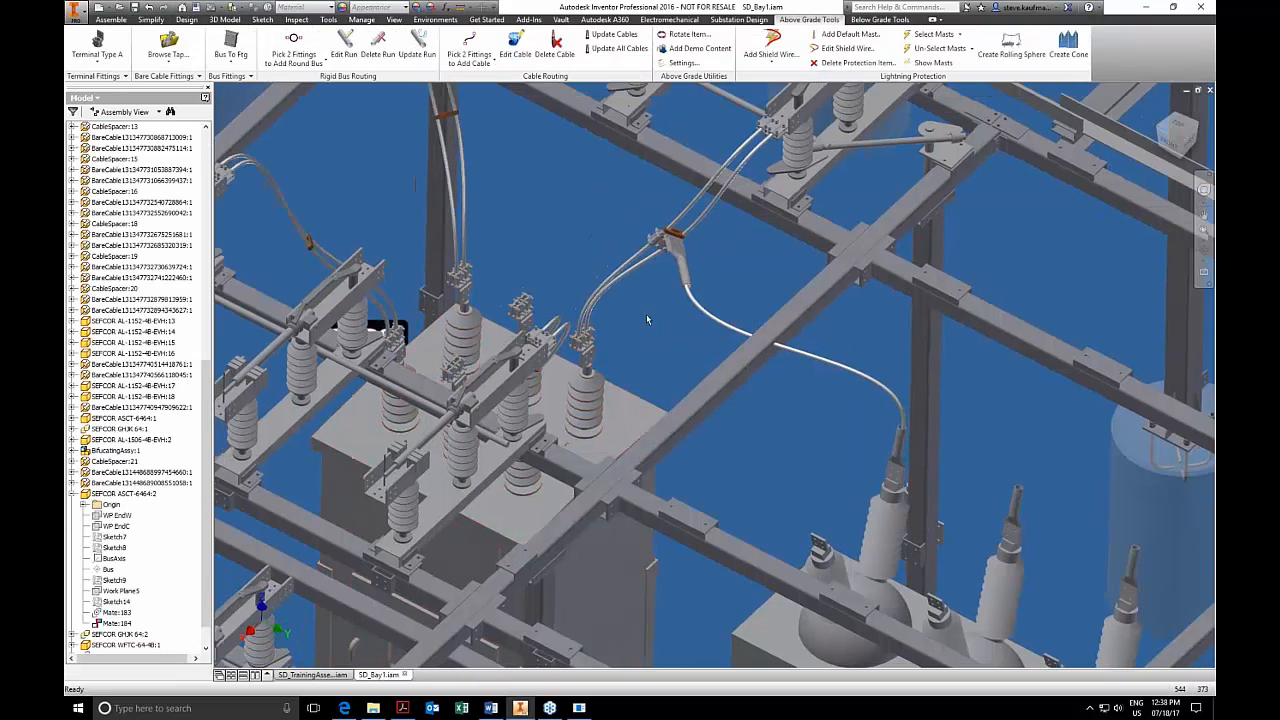
click(866, 20)
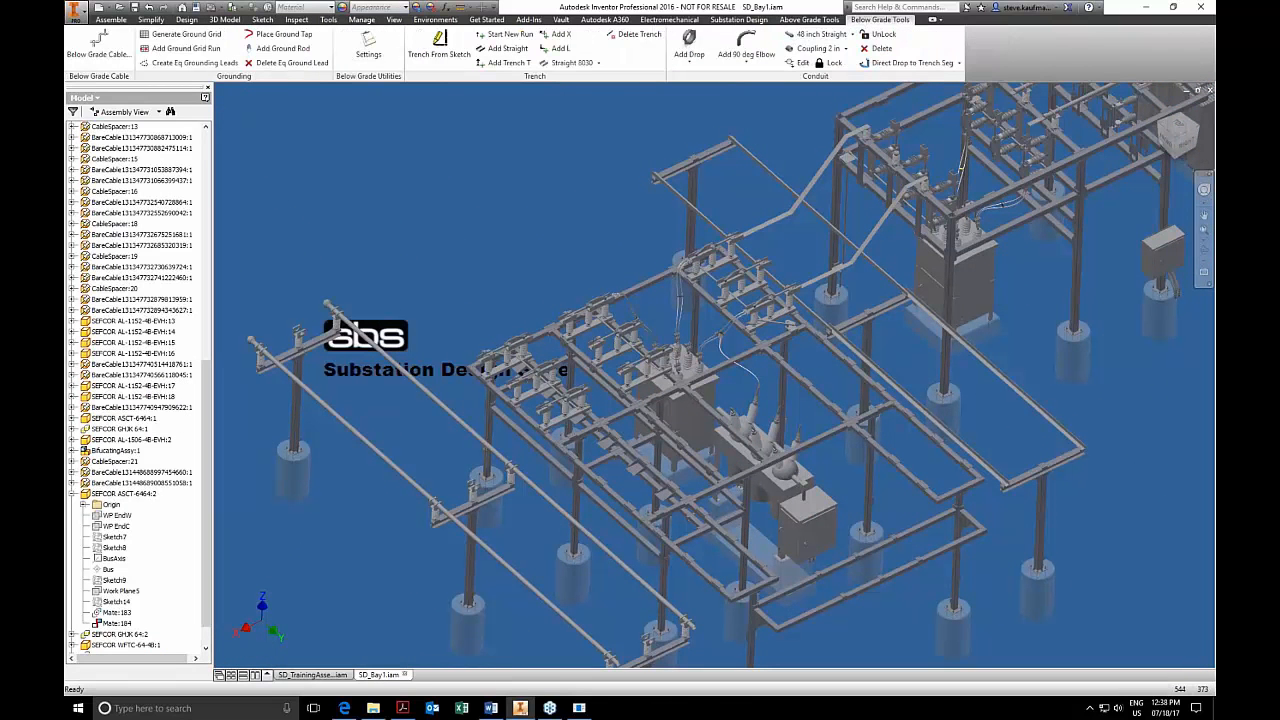
scroll(714, 374, down, 8)
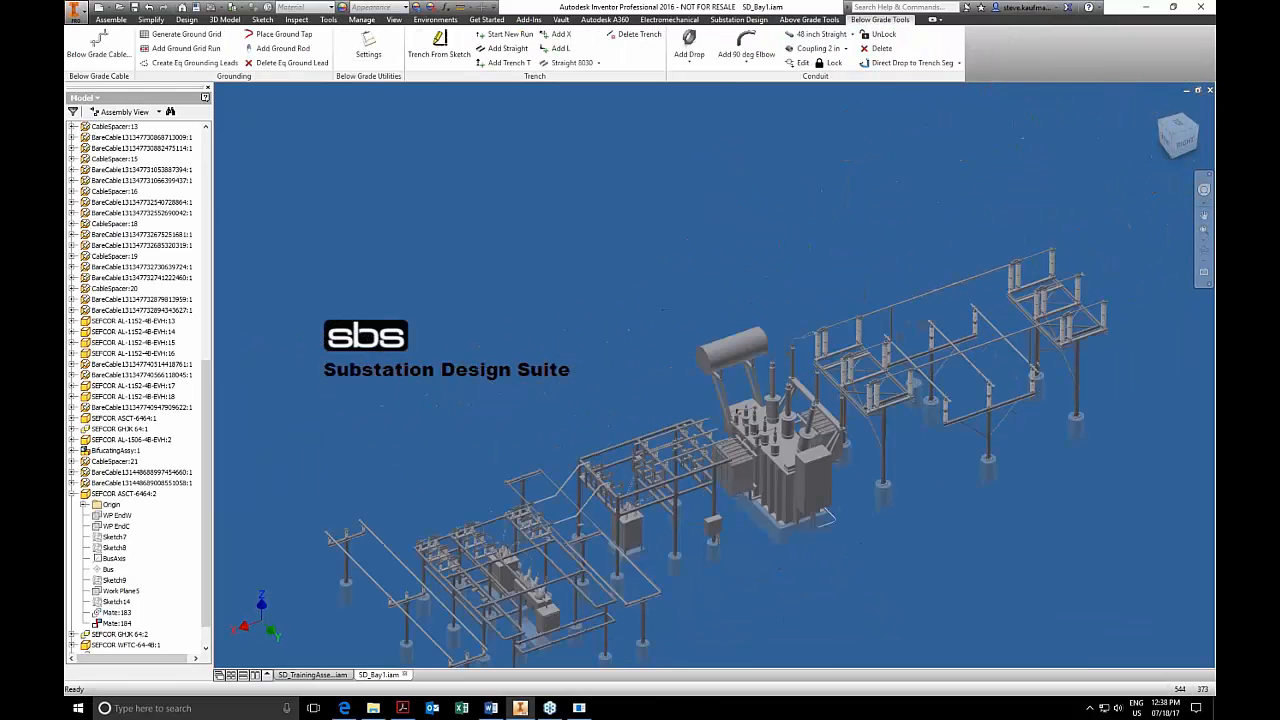
click(1209, 90)
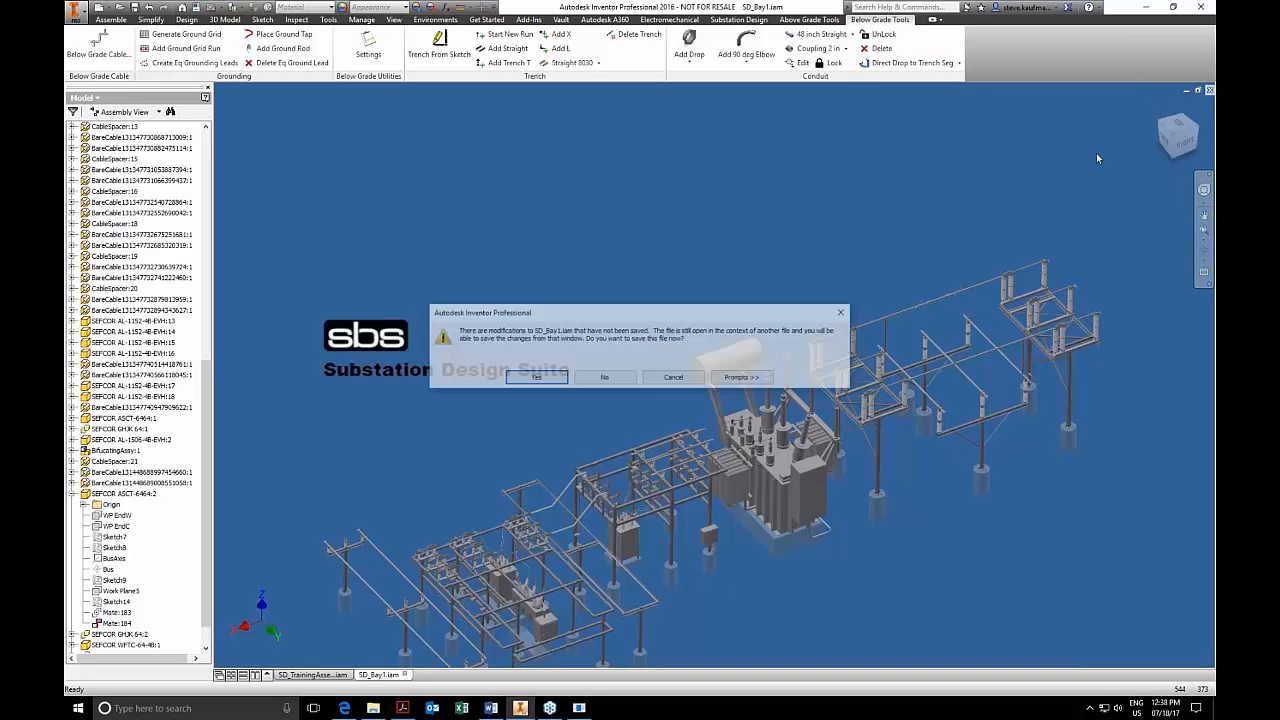
click(534, 377)
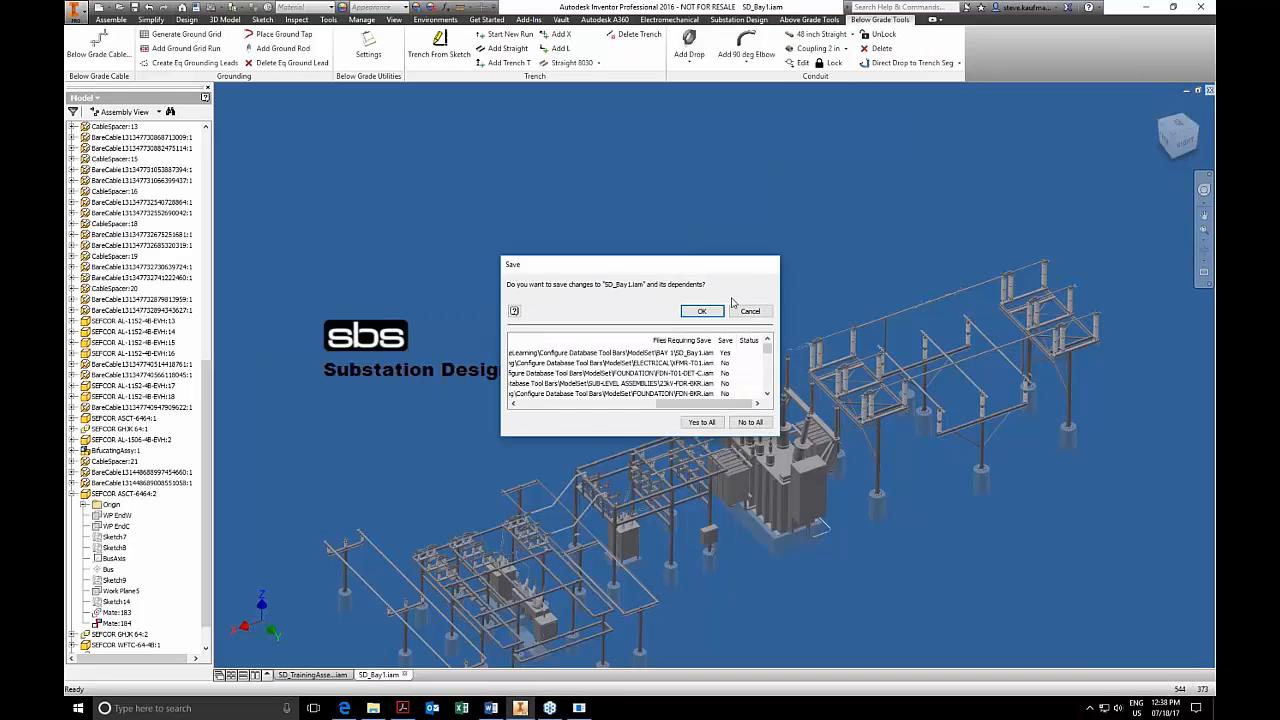
click(702, 311)
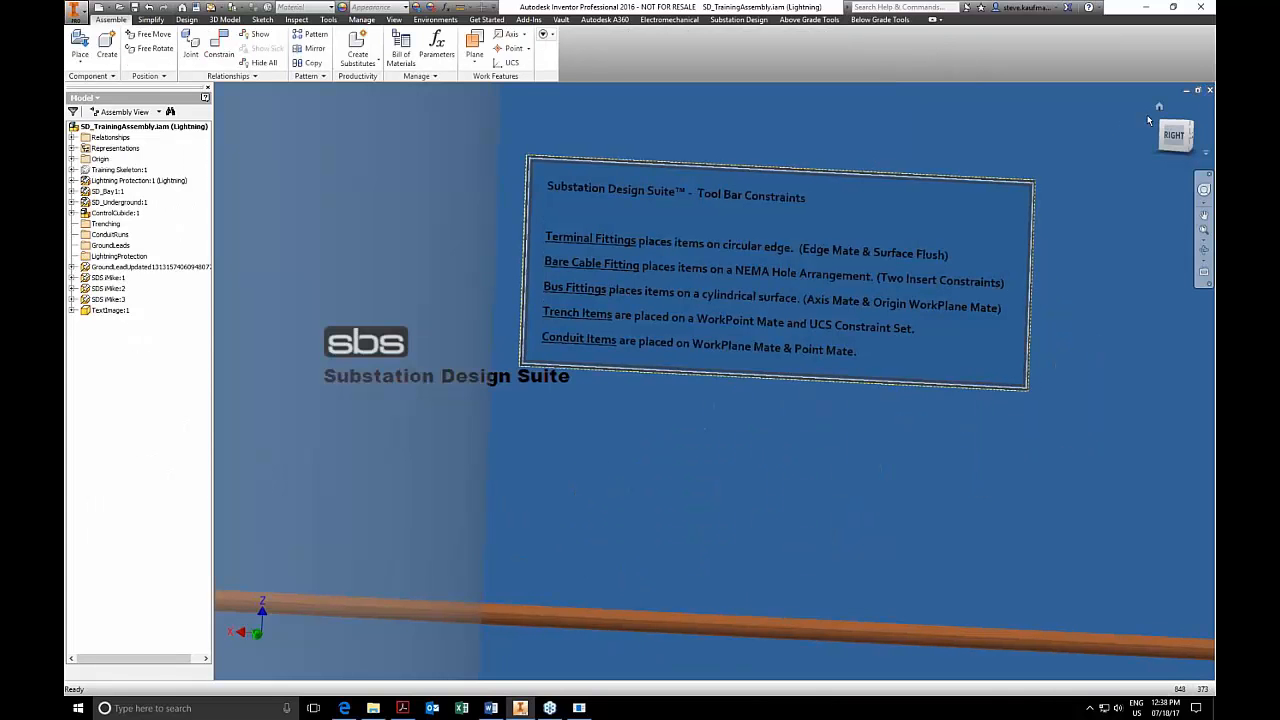
Open the SD_Trench assembly, nested under SD_Underground in the training assembly, as its own document.
click(1160, 106)
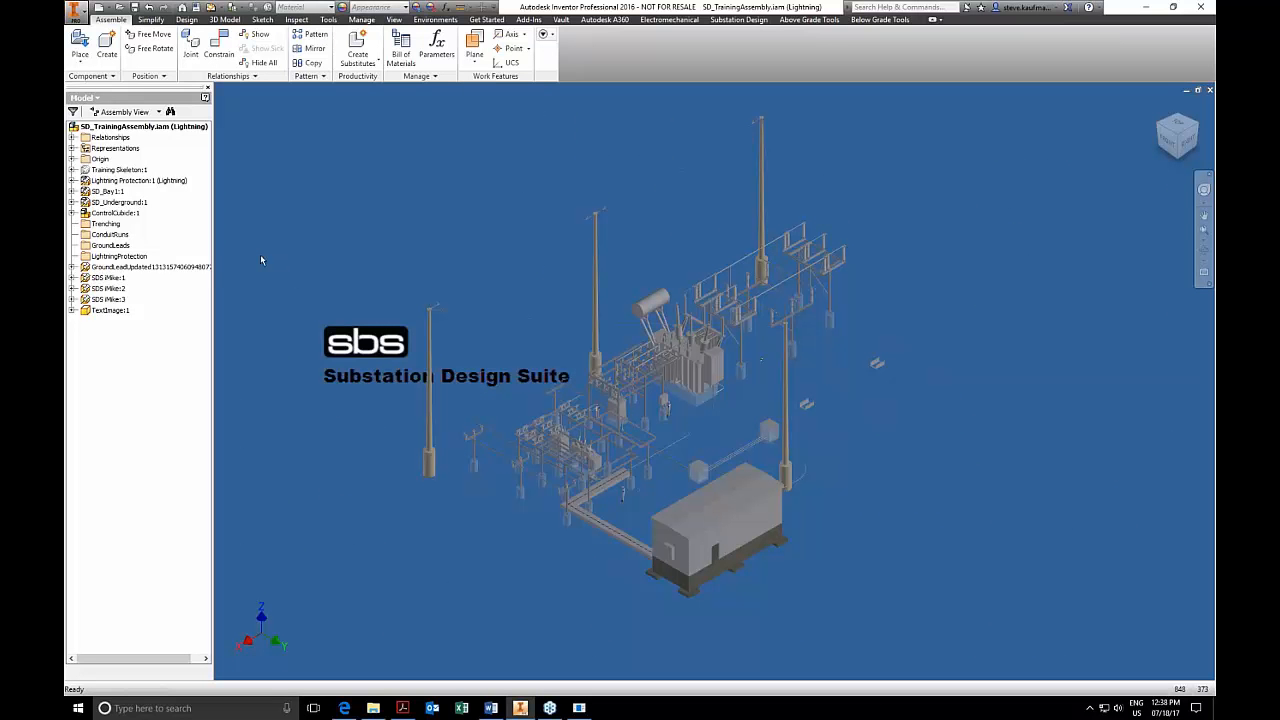
click(72, 202)
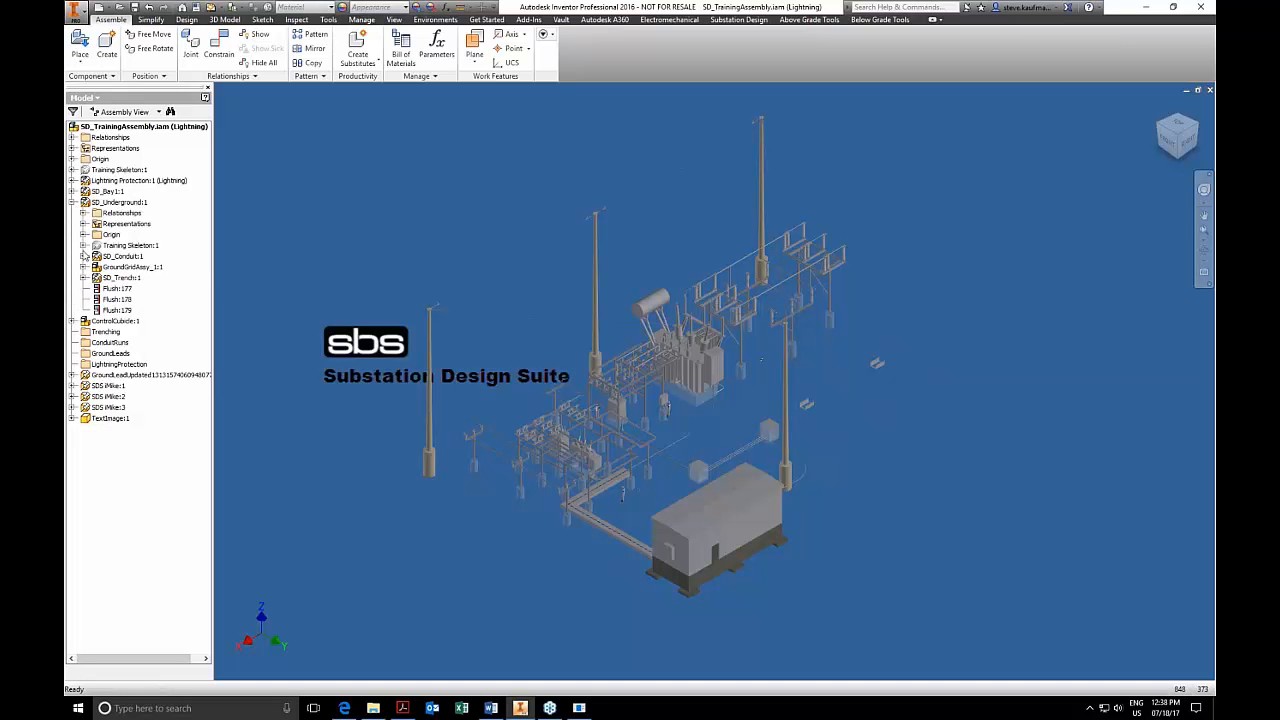
right_click(118, 278)
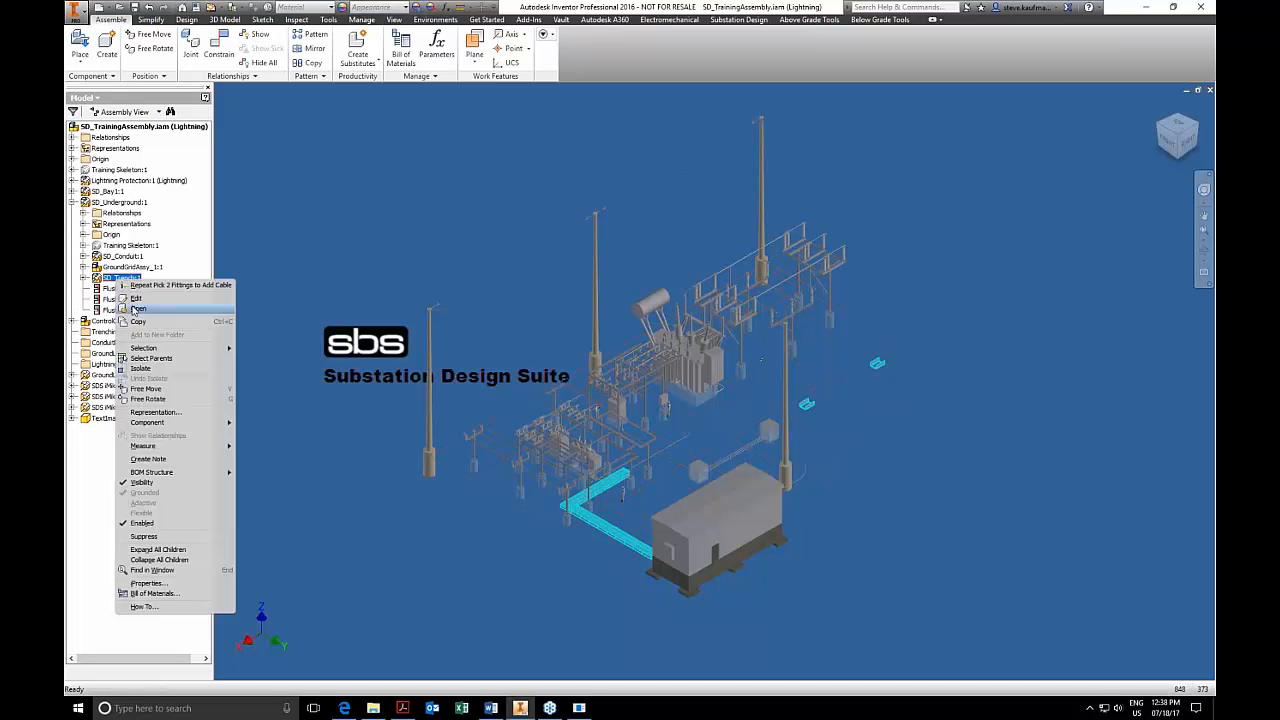
click(137, 309)
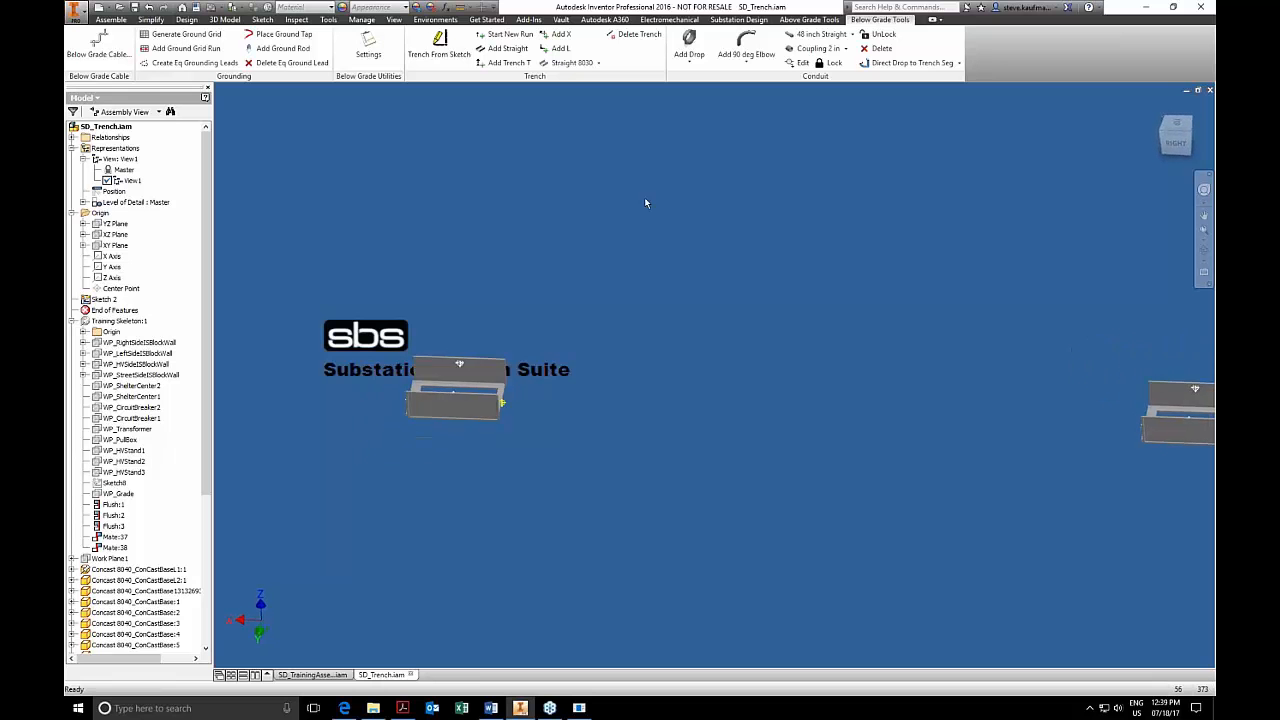
Attach a Straight 8030 trench section to the end point of the isolated trench piece, extending toward the other piece.
click(577, 65)
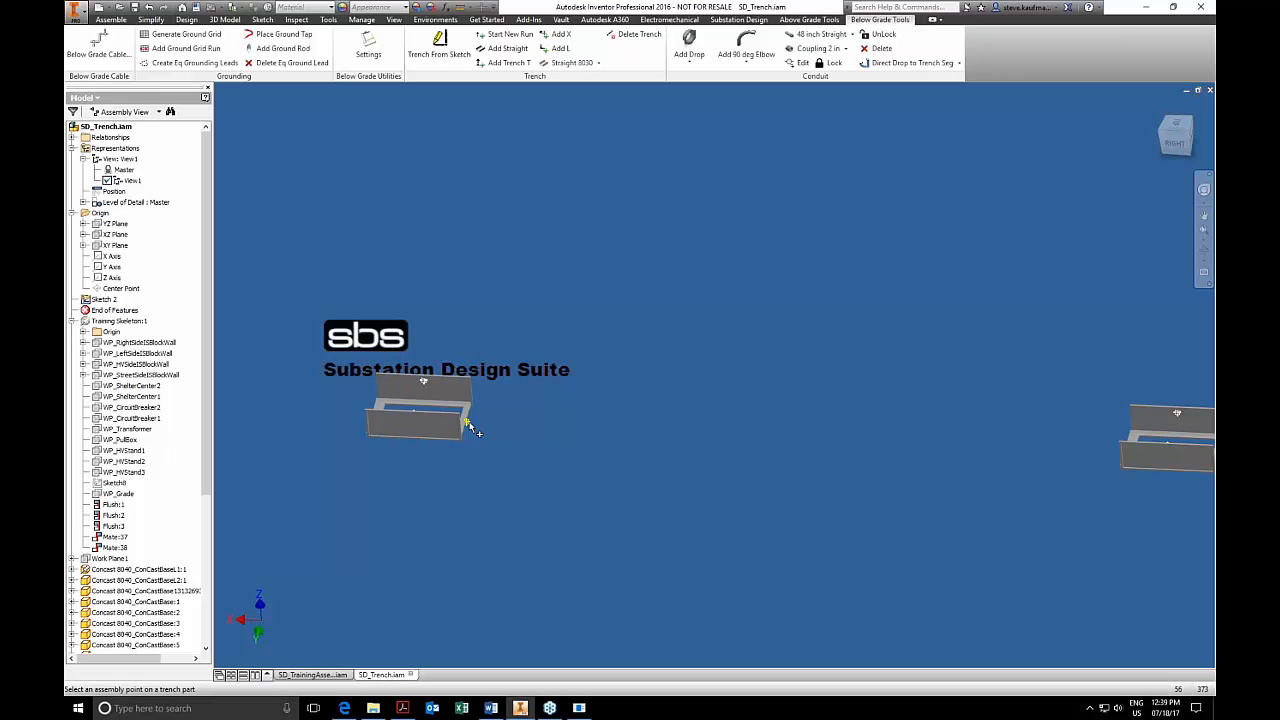
click(466, 426)
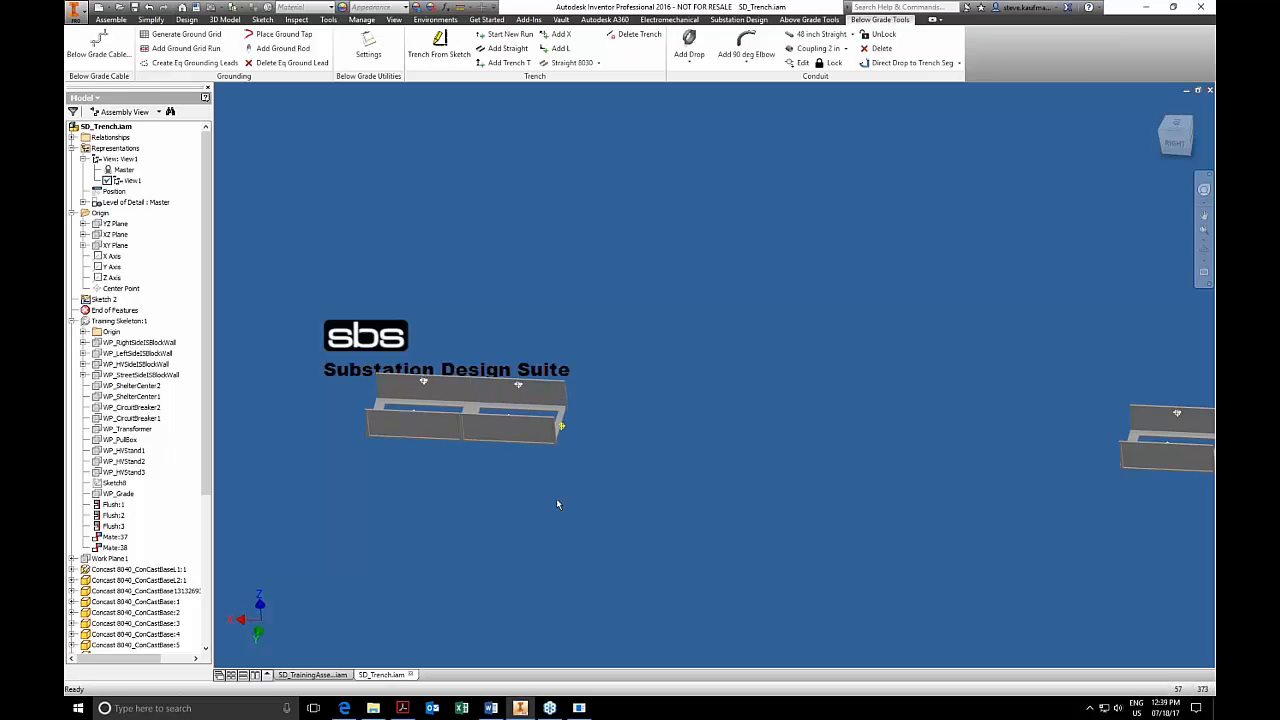
Examine the trench work planes, work points and UCS requirements on pages 15 and 16 of the requirements PDF in Acrobat.
click(402, 708)
click(522, 585)
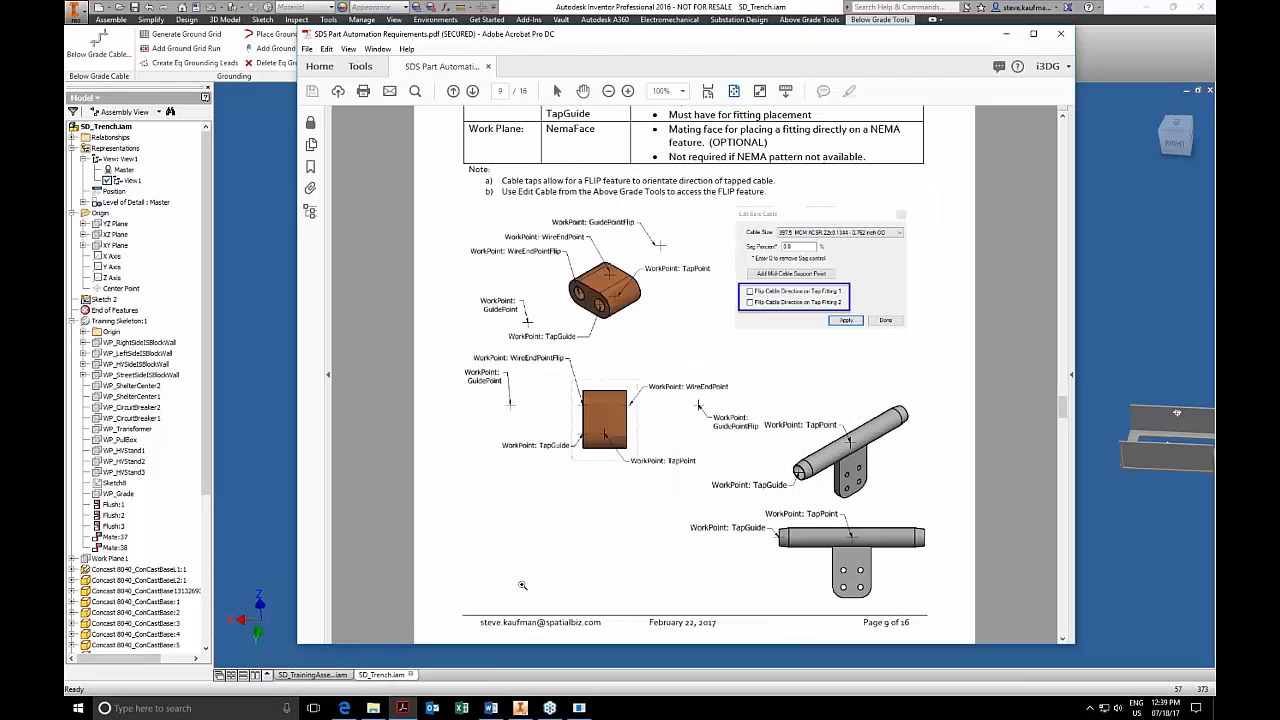
scroll(522, 585, down, 20)
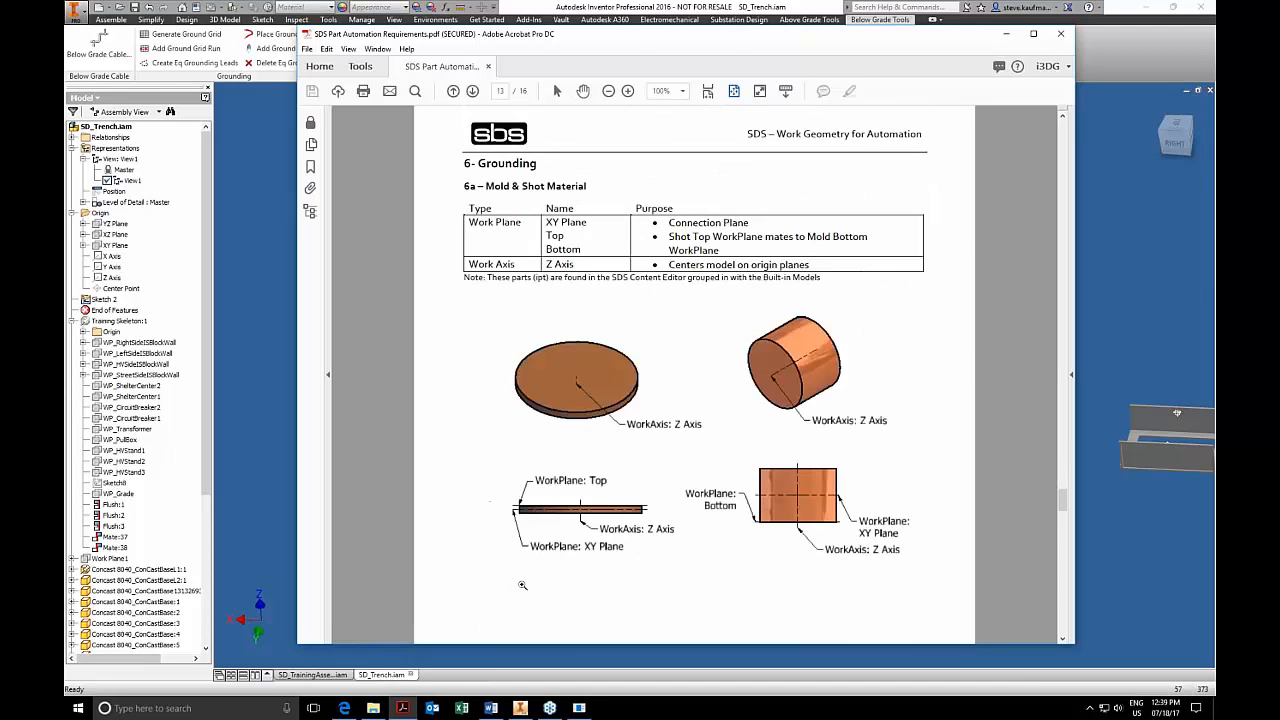
scroll(522, 585, down, 18)
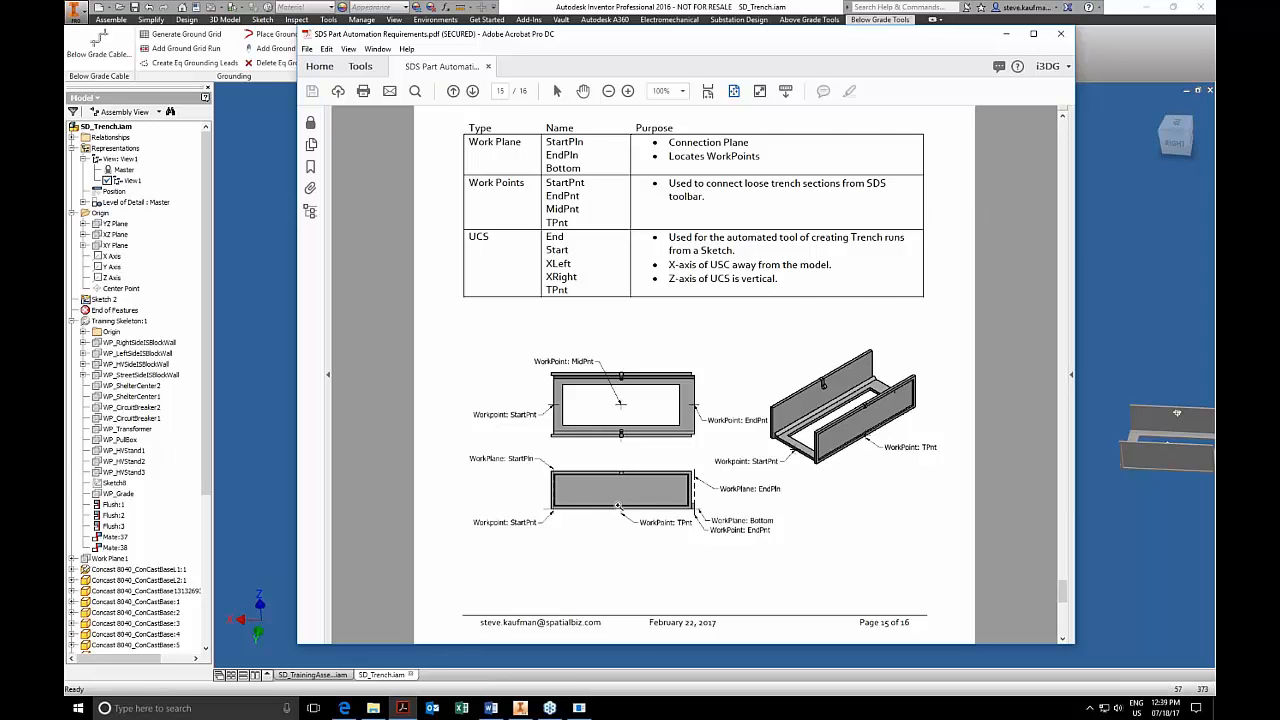
scroll(618, 506, down, 2)
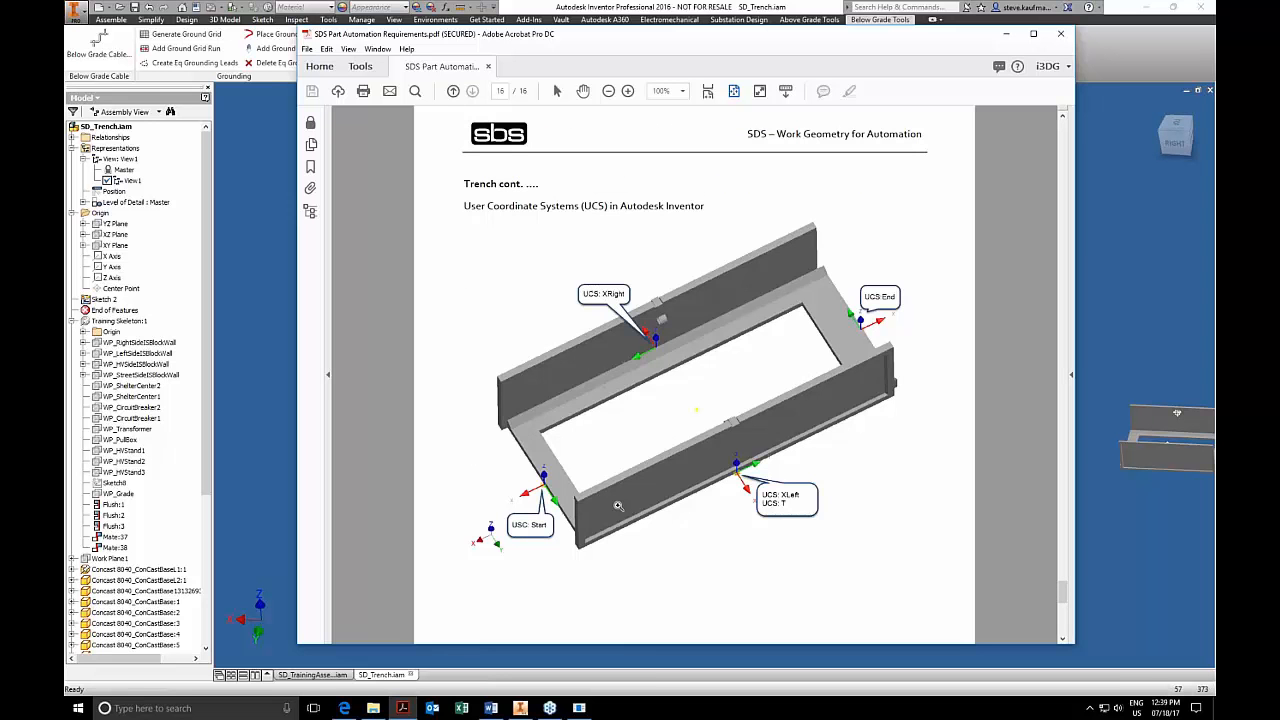
scroll(618, 506, up, 2)
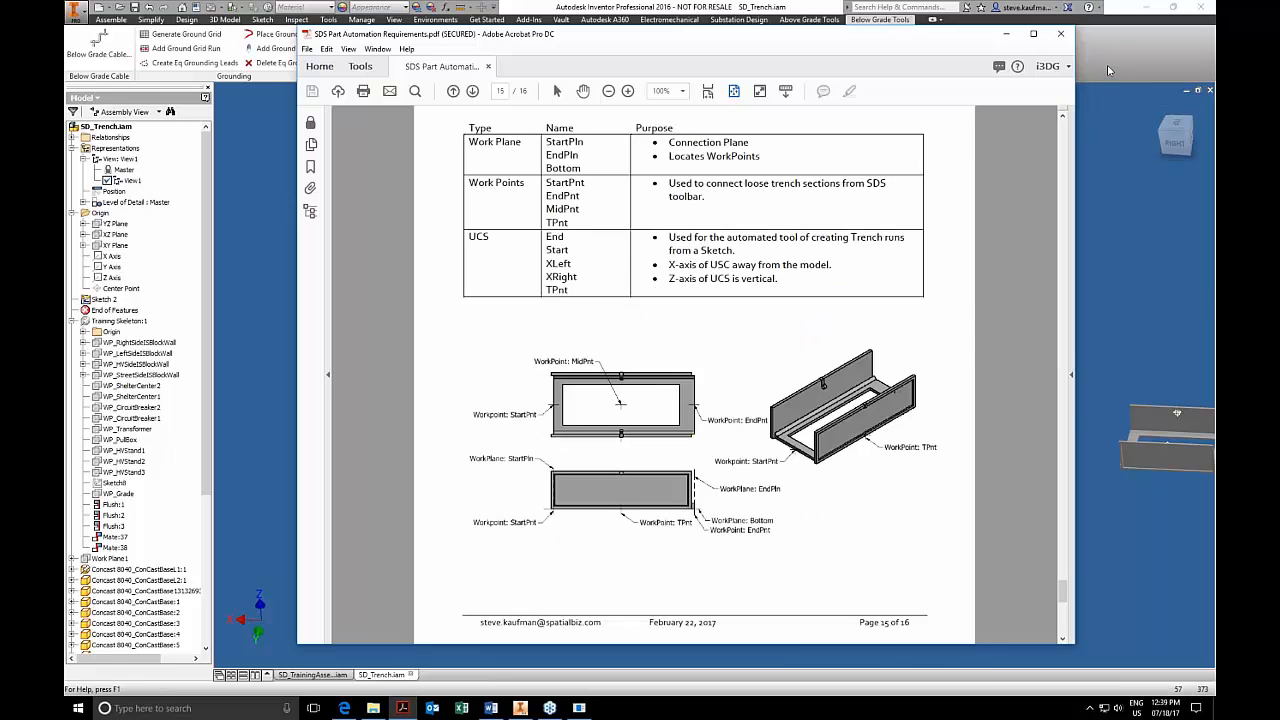
Return to Inventor and add another Straight 8030 section to the open end of the trench run.
click(1107, 70)
click(568, 62)
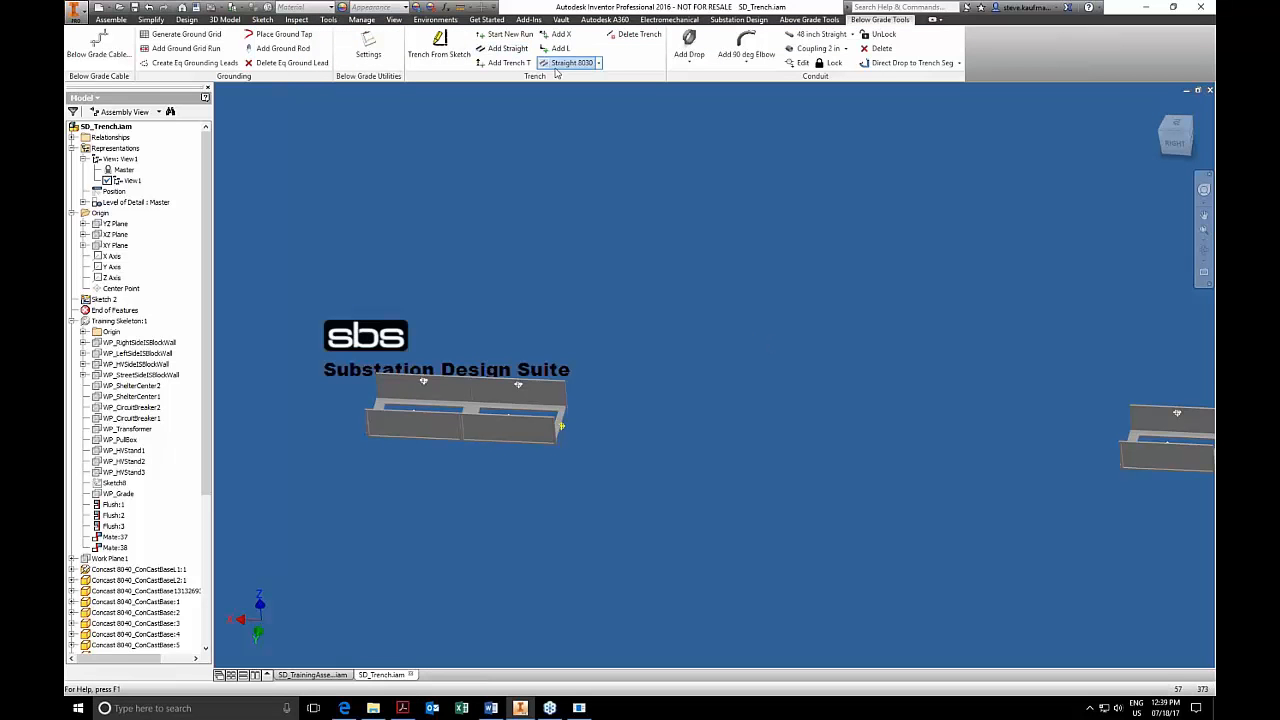
click(561, 423)
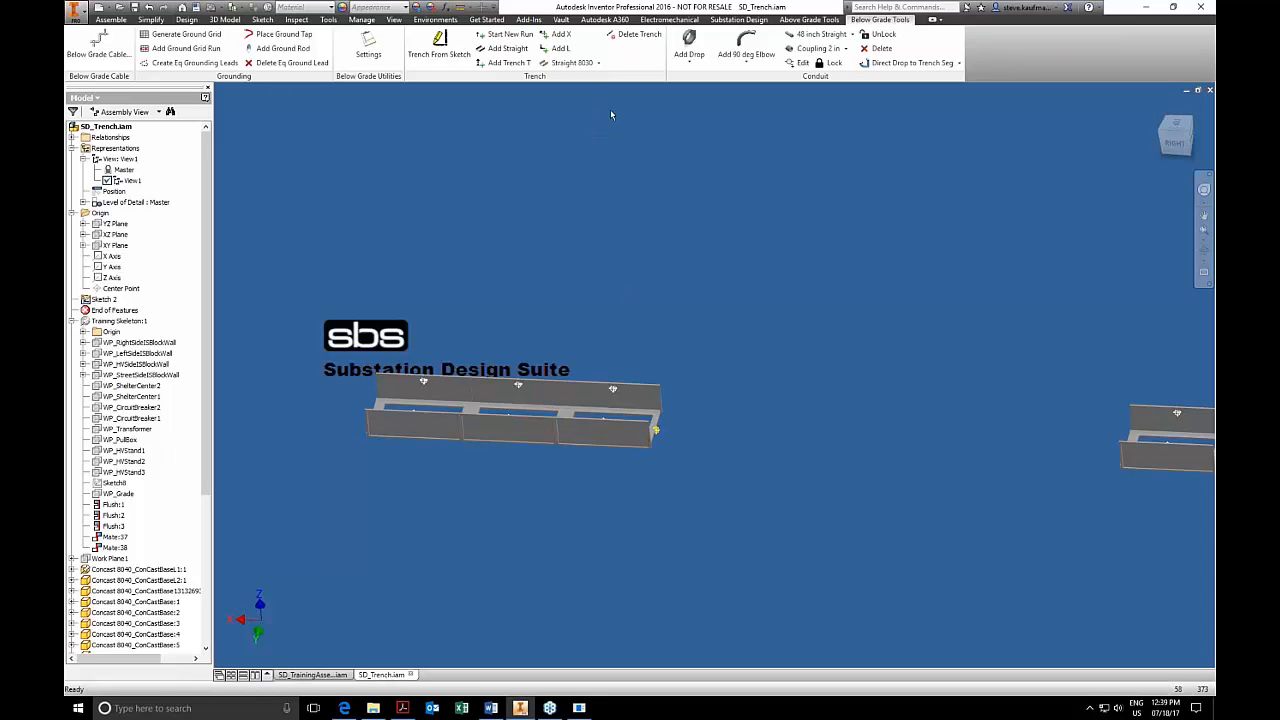
Add a Transitiont 8030 section to the end point of the last straight trench section.
click(598, 63)
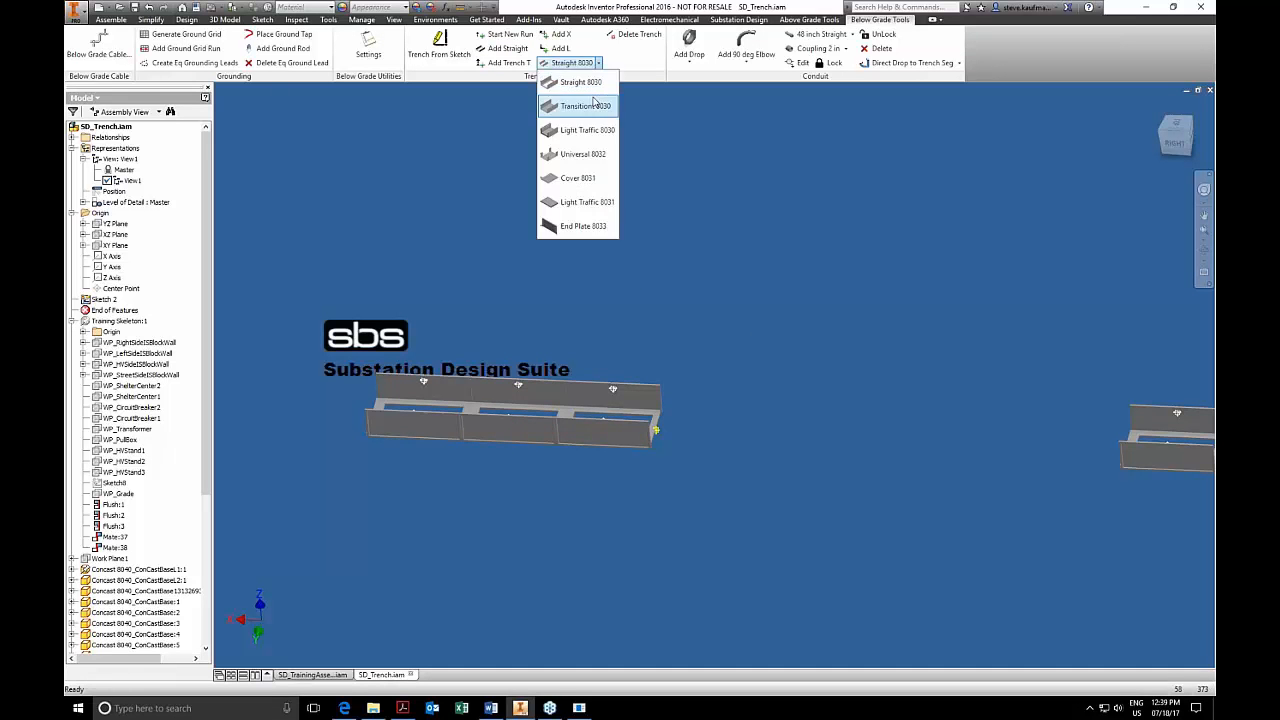
click(594, 106)
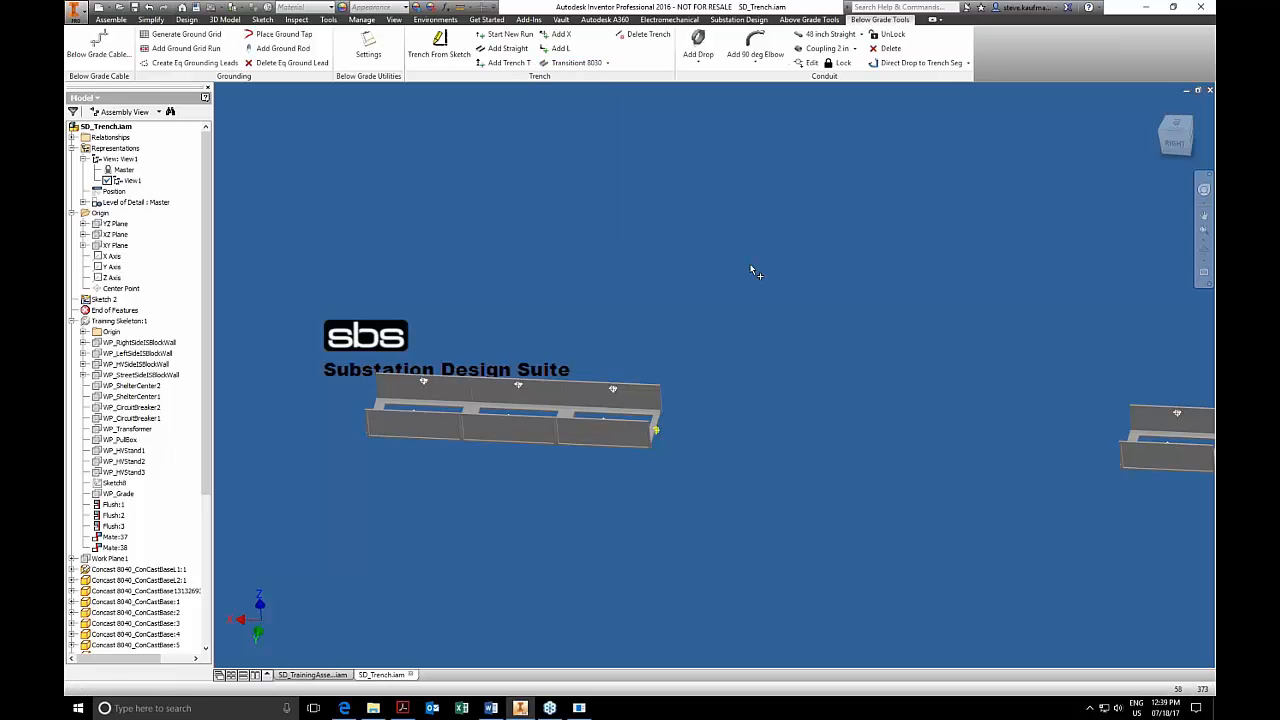
click(658, 433)
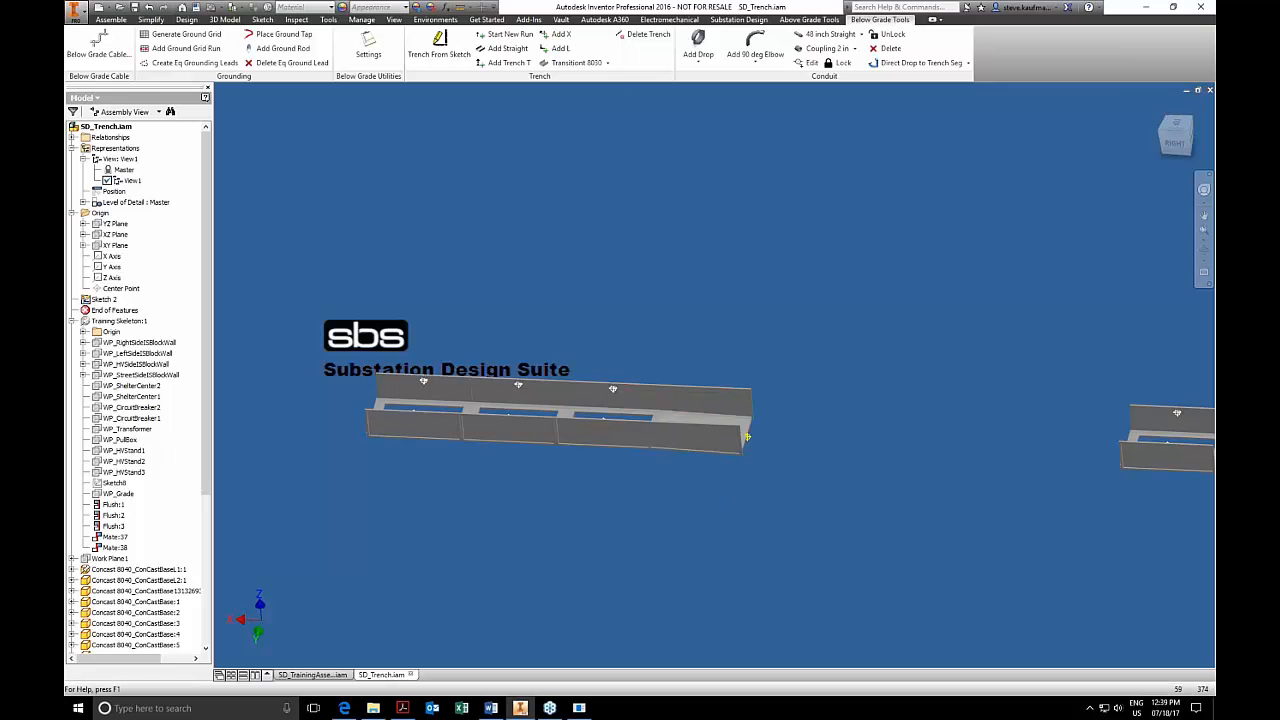
Extend the trench run beyond the transition with three consecutive Light Traffic 8030 sections.
click(608, 63)
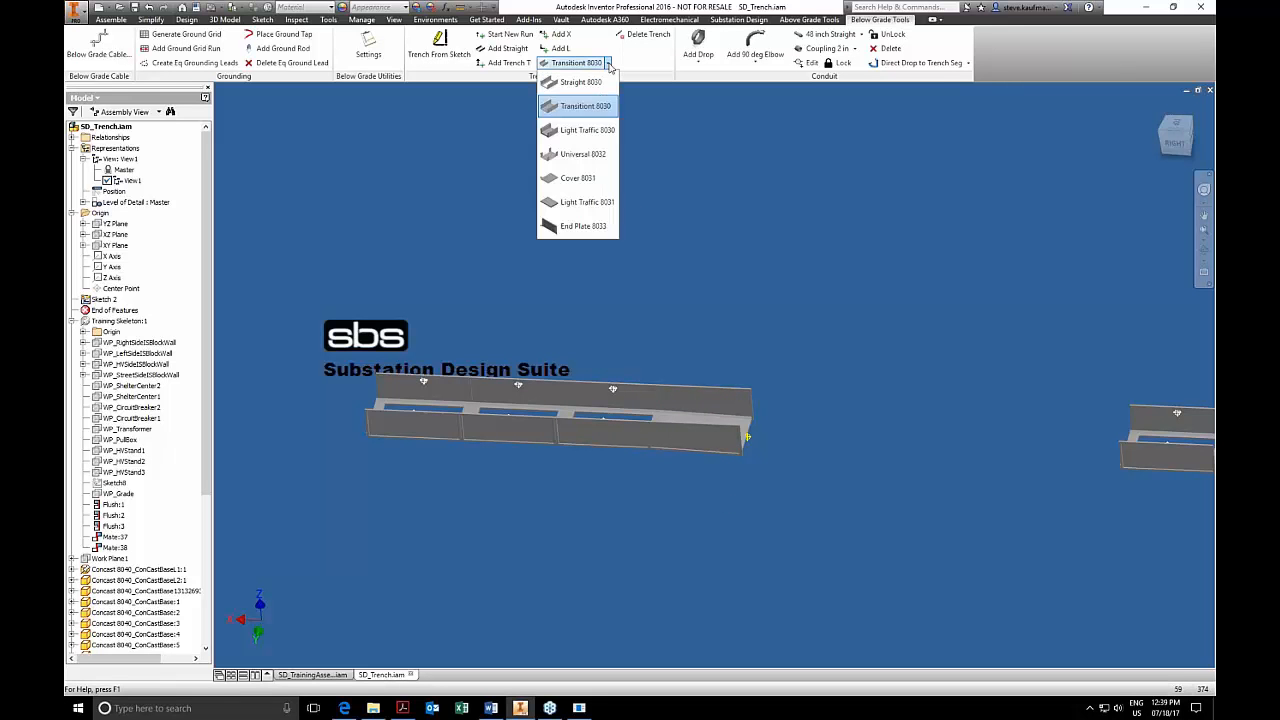
click(585, 130)
click(749, 439)
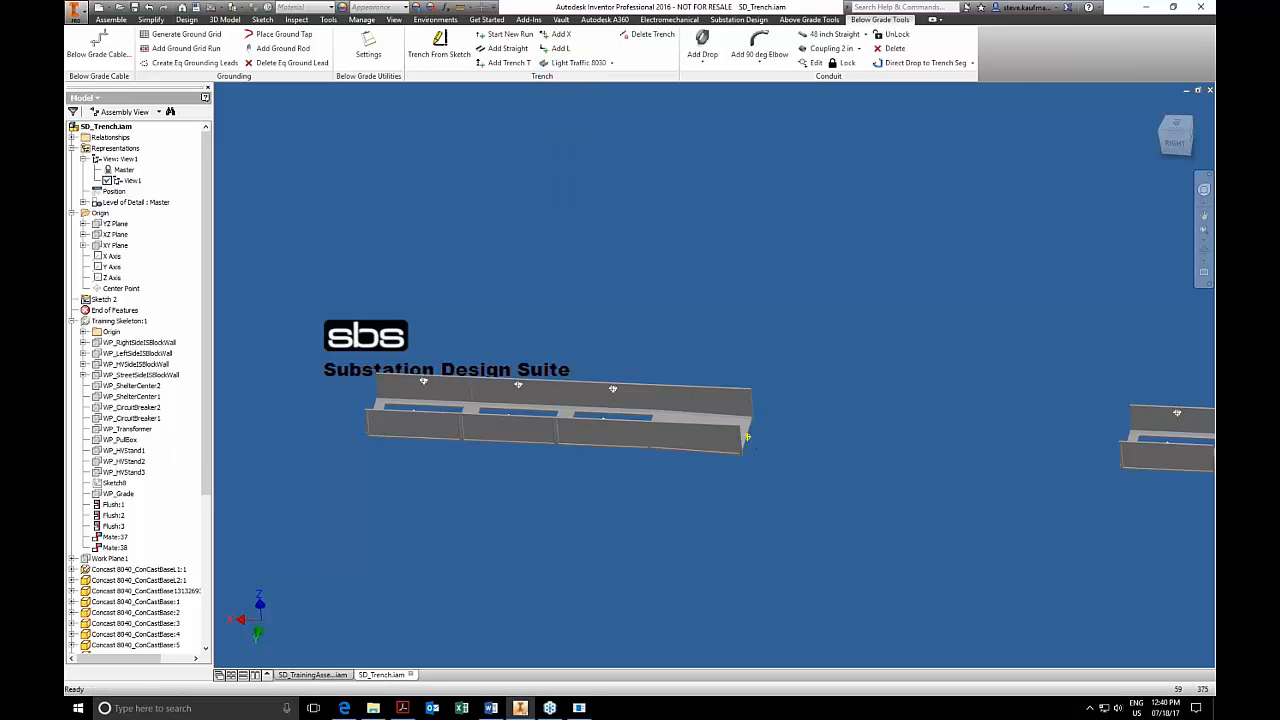
click(576, 62)
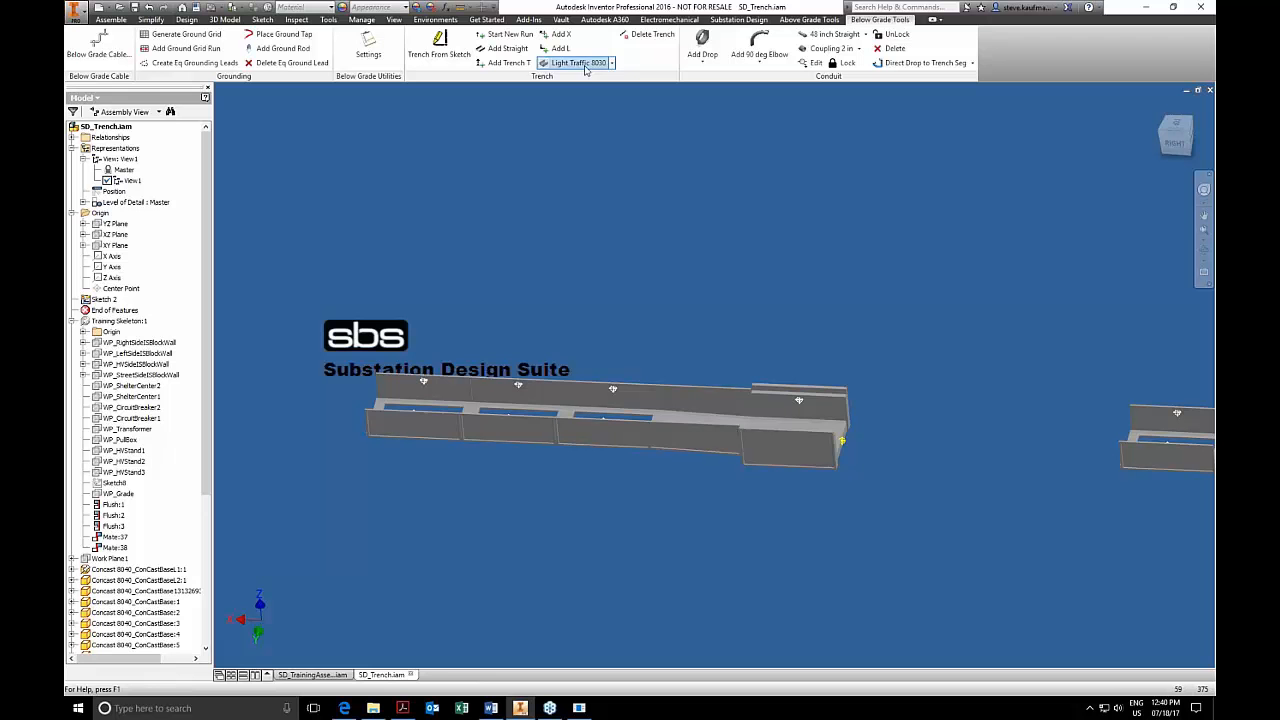
click(843, 440)
click(576, 62)
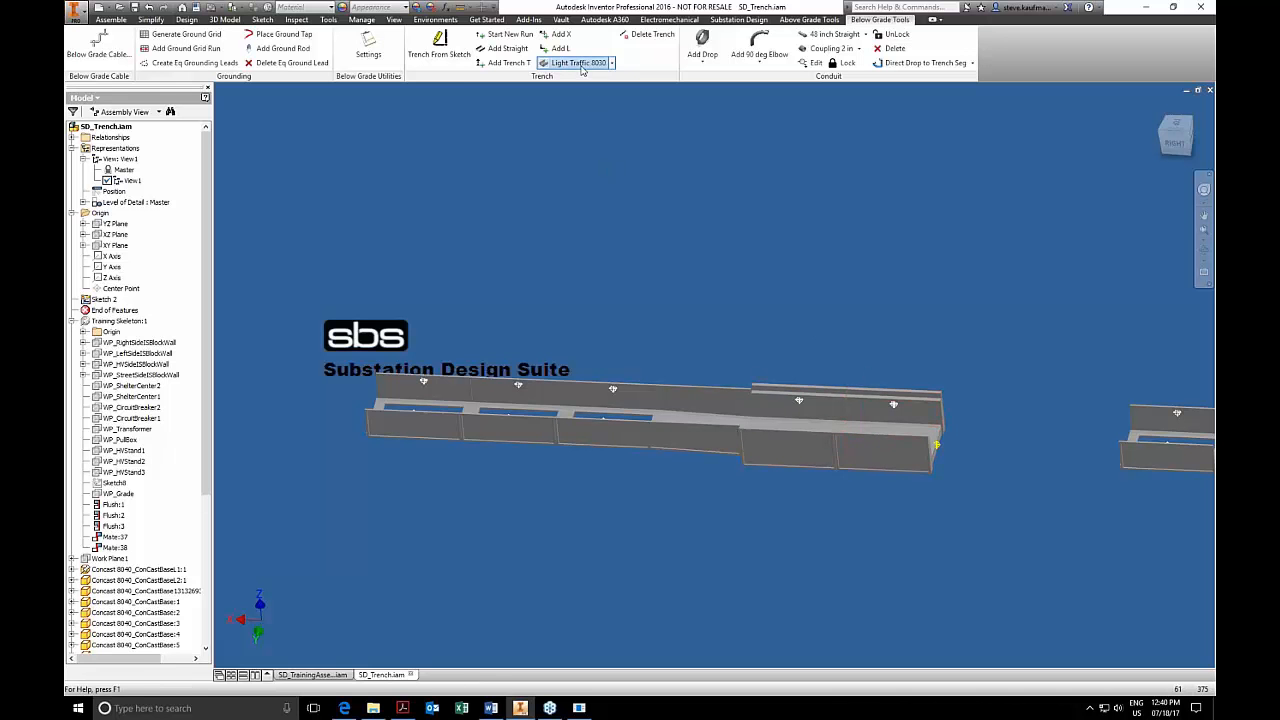
click(935, 445)
Try a Transitiont 8030 section on the end point of the last Light Traffic section, and delete it from the run.
middle_drag(988, 508, 762, 522)
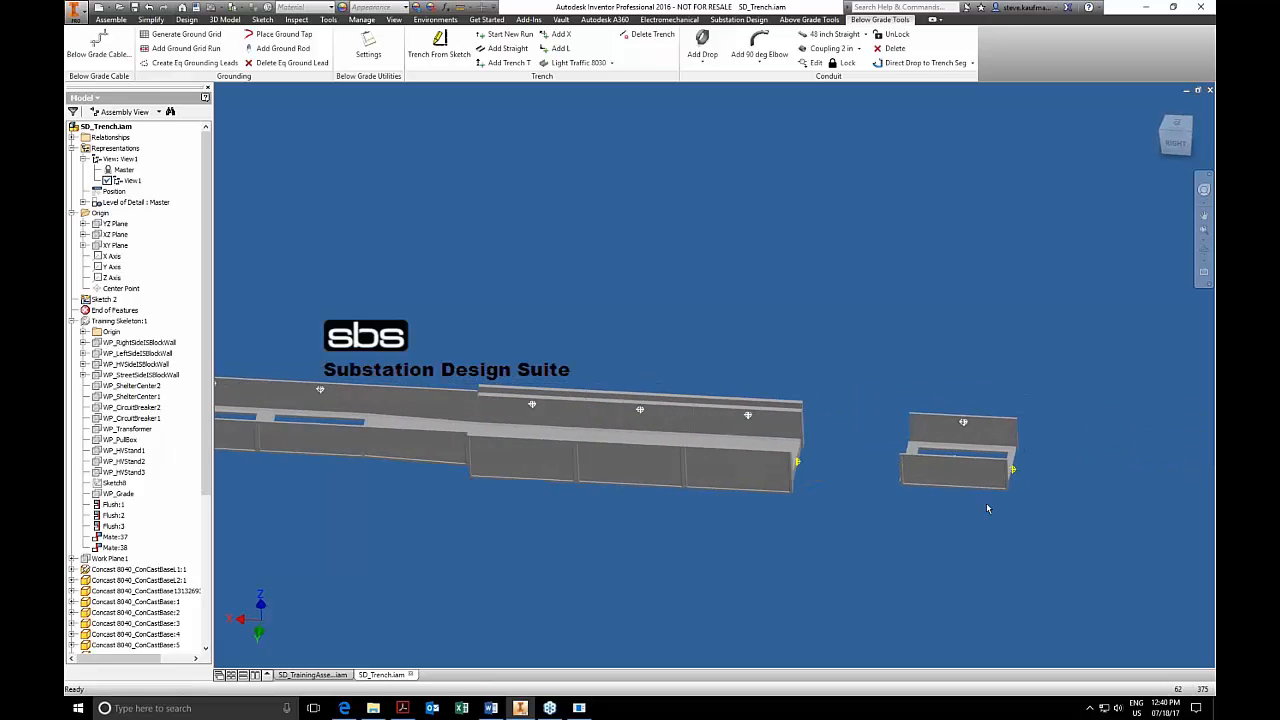
click(611, 62)
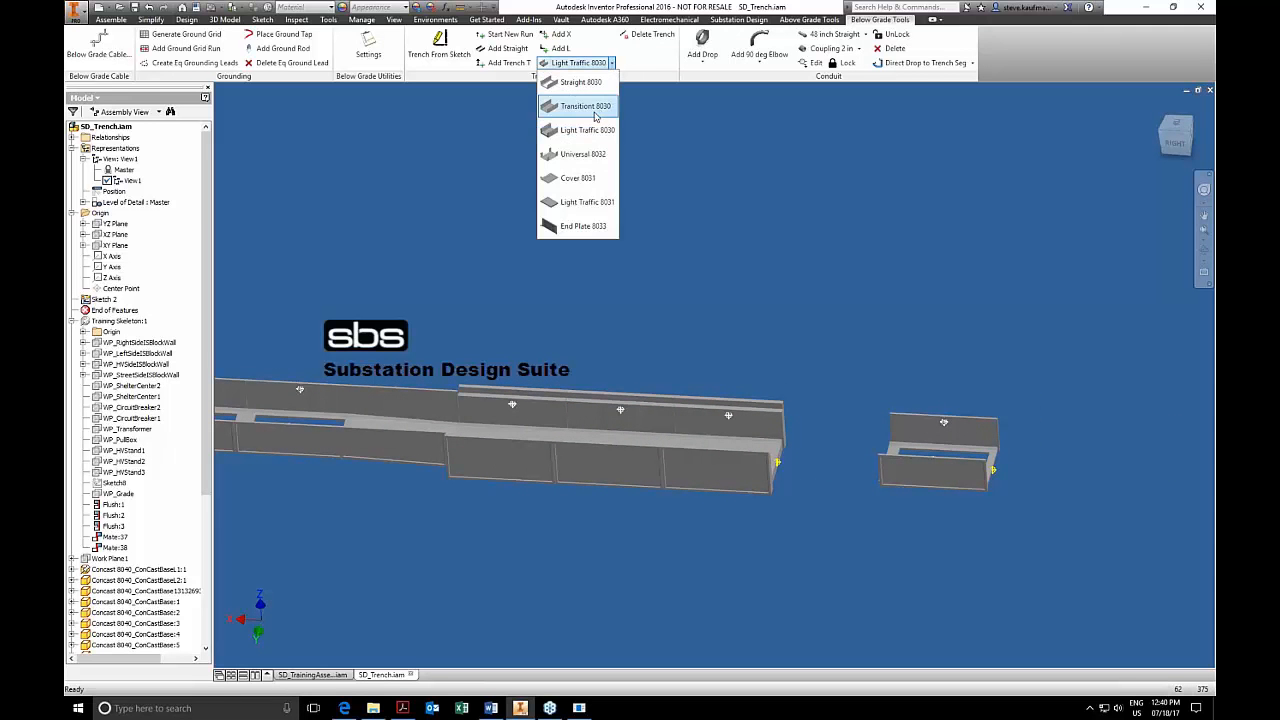
click(600, 108)
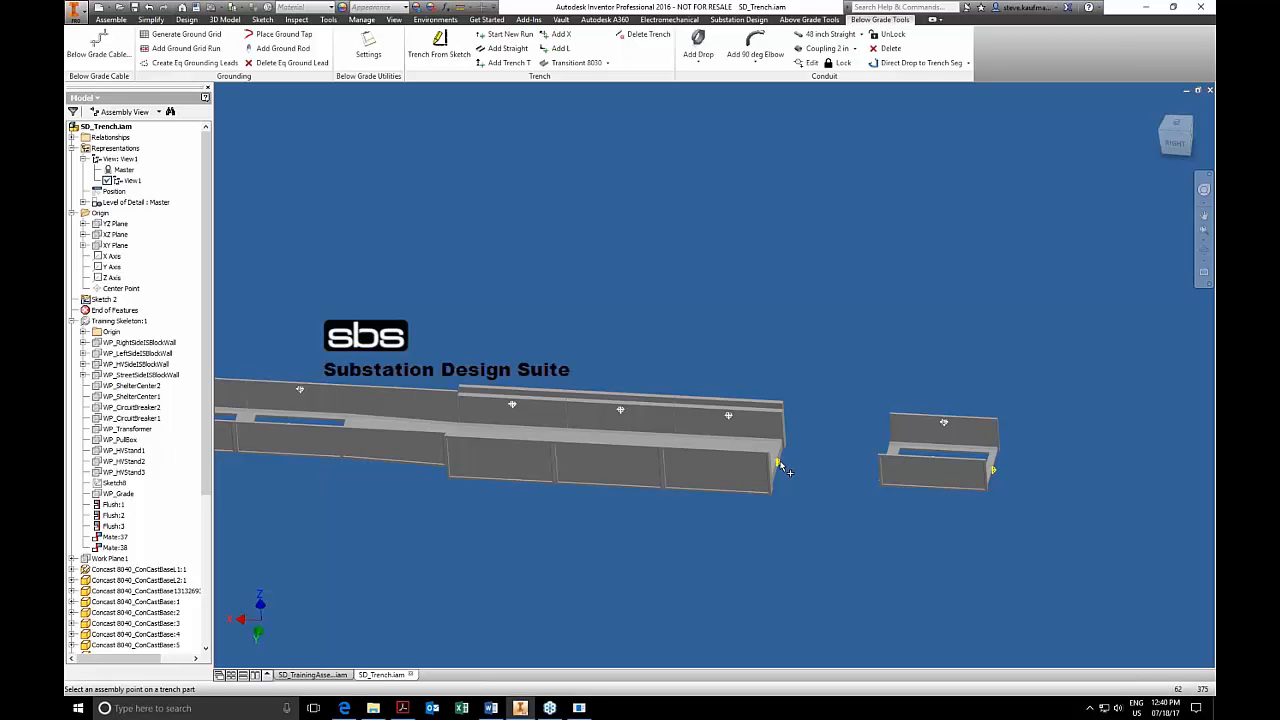
click(780, 465)
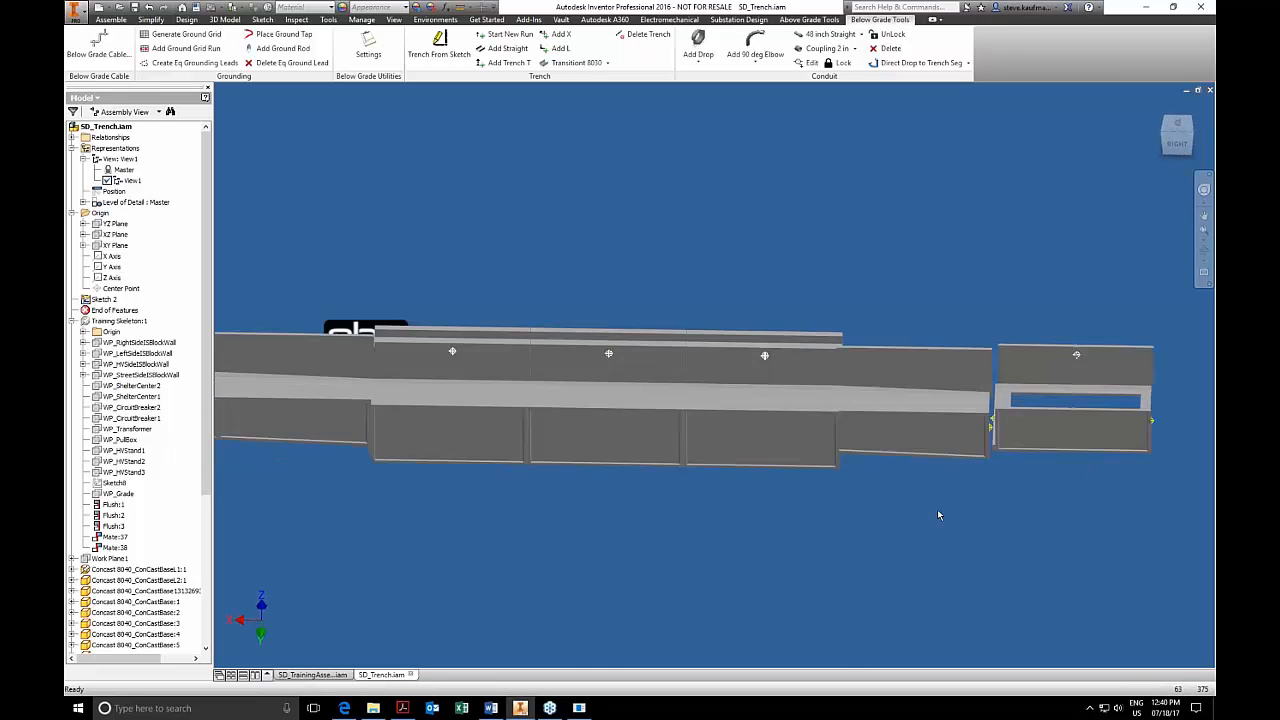
click(922, 462)
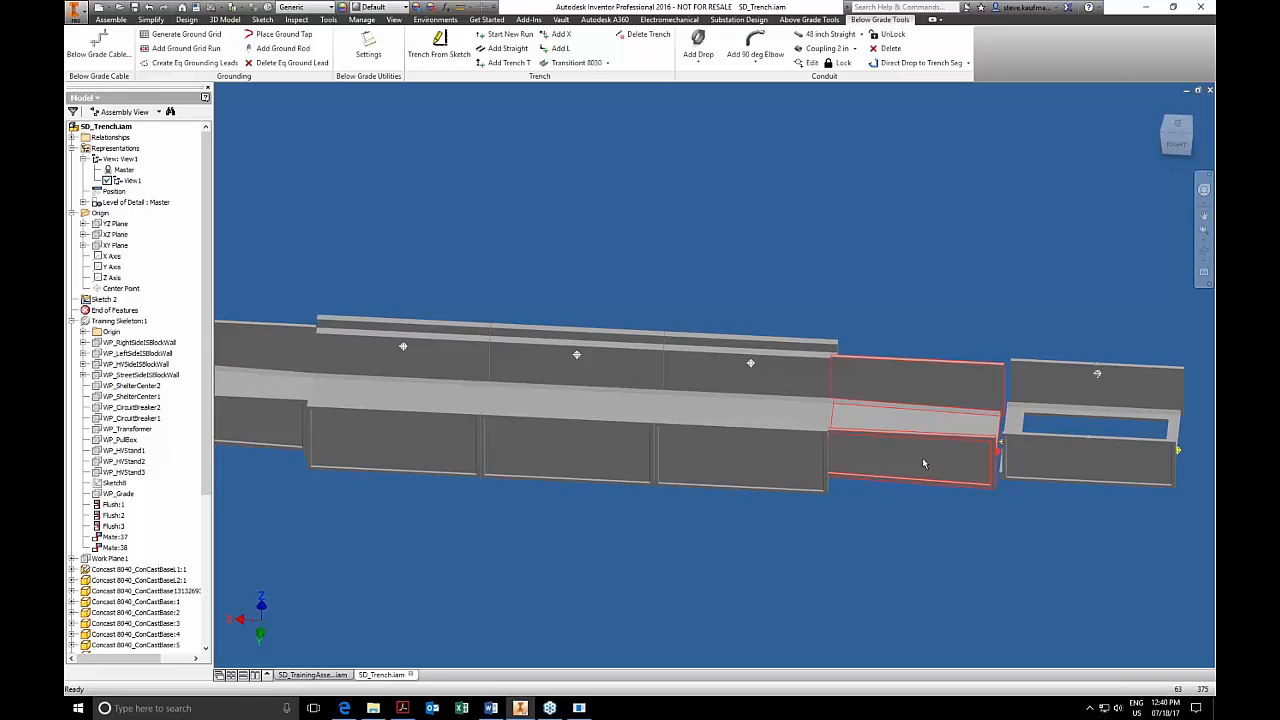
key(Delete)
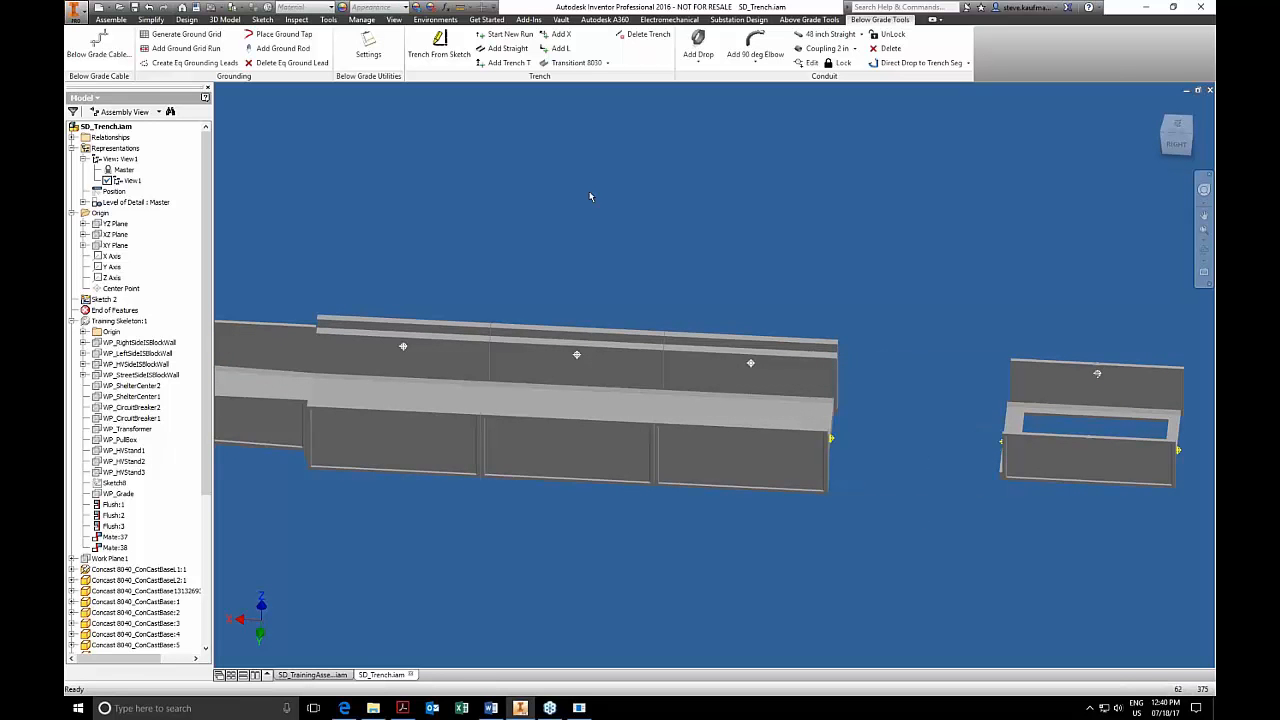
Add a Cover 8031 using the assembly point at the straight-section end of the trench run.
click(606, 63)
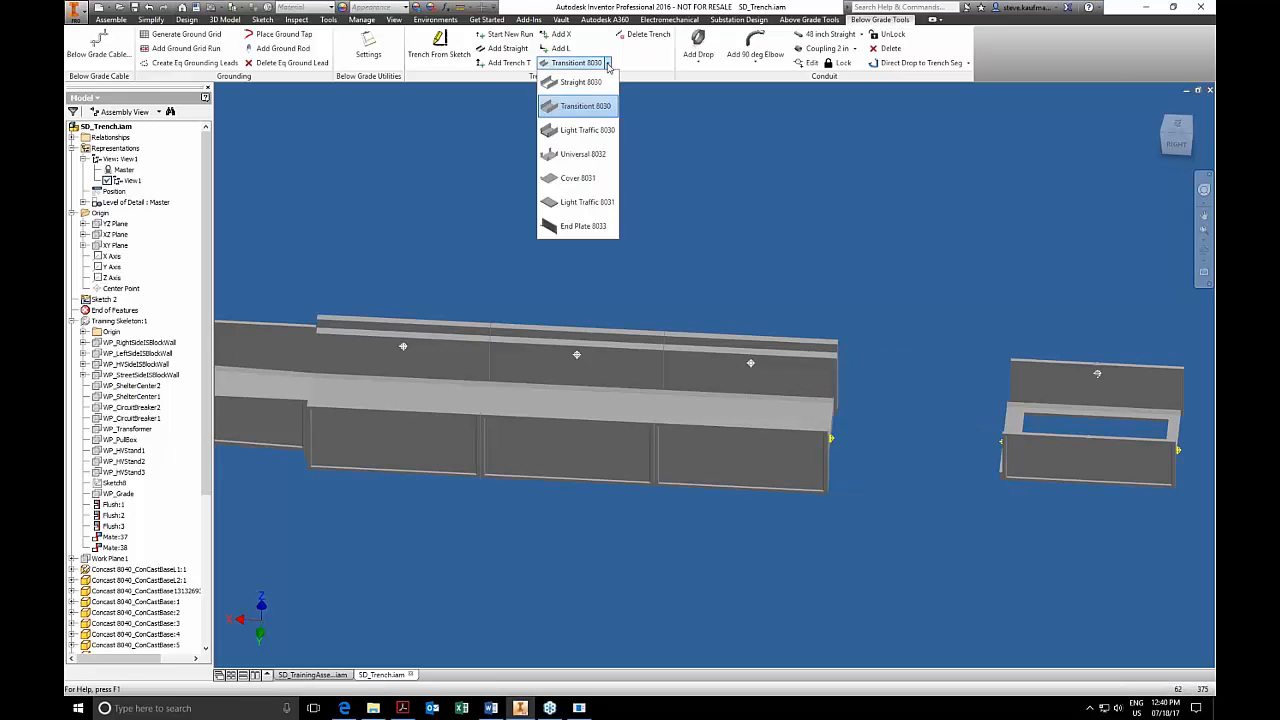
click(583, 180)
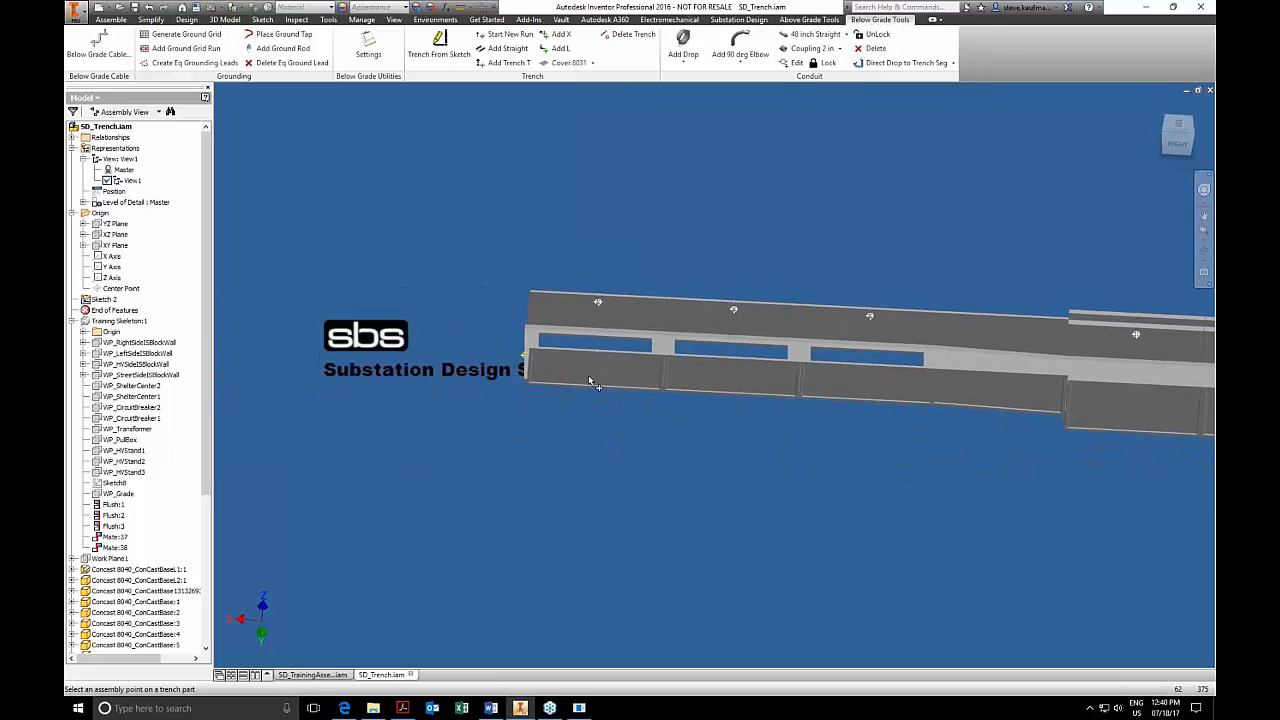
click(525, 362)
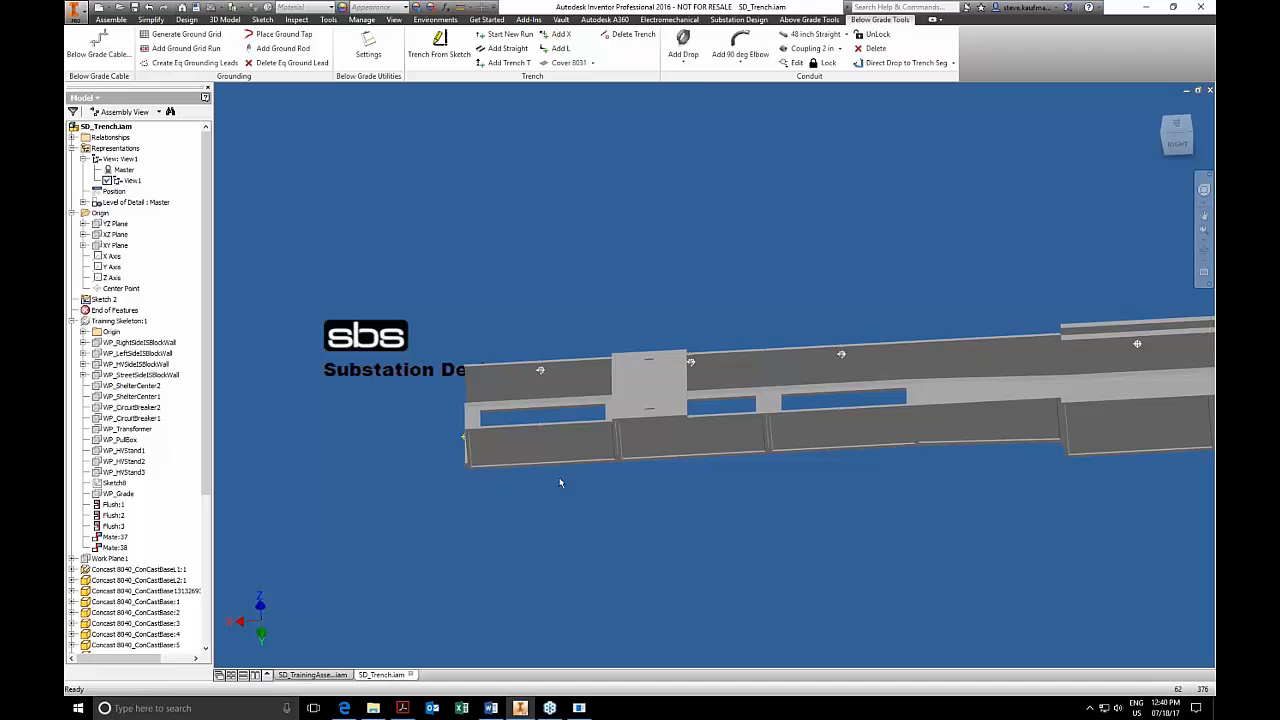
Locate the placed Cover 8031 in the model tree and expand it to list its constraints.
click(640, 399)
right_click(657, 391)
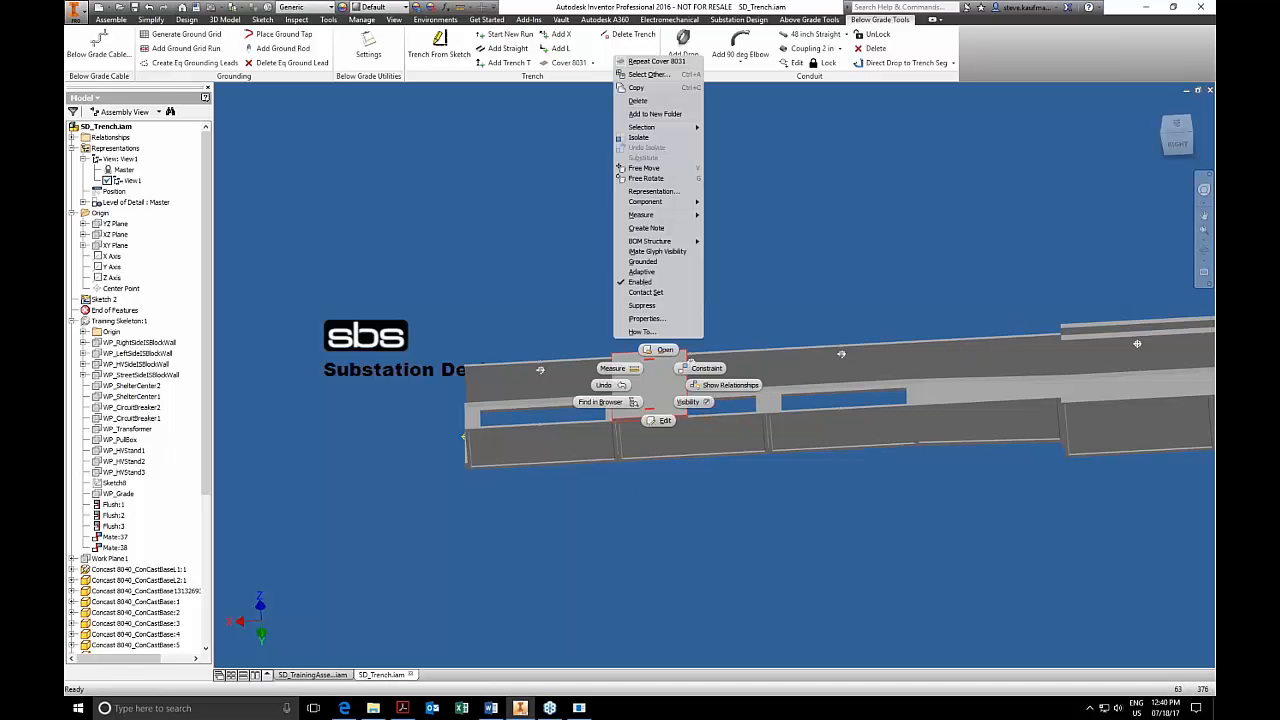
click(609, 402)
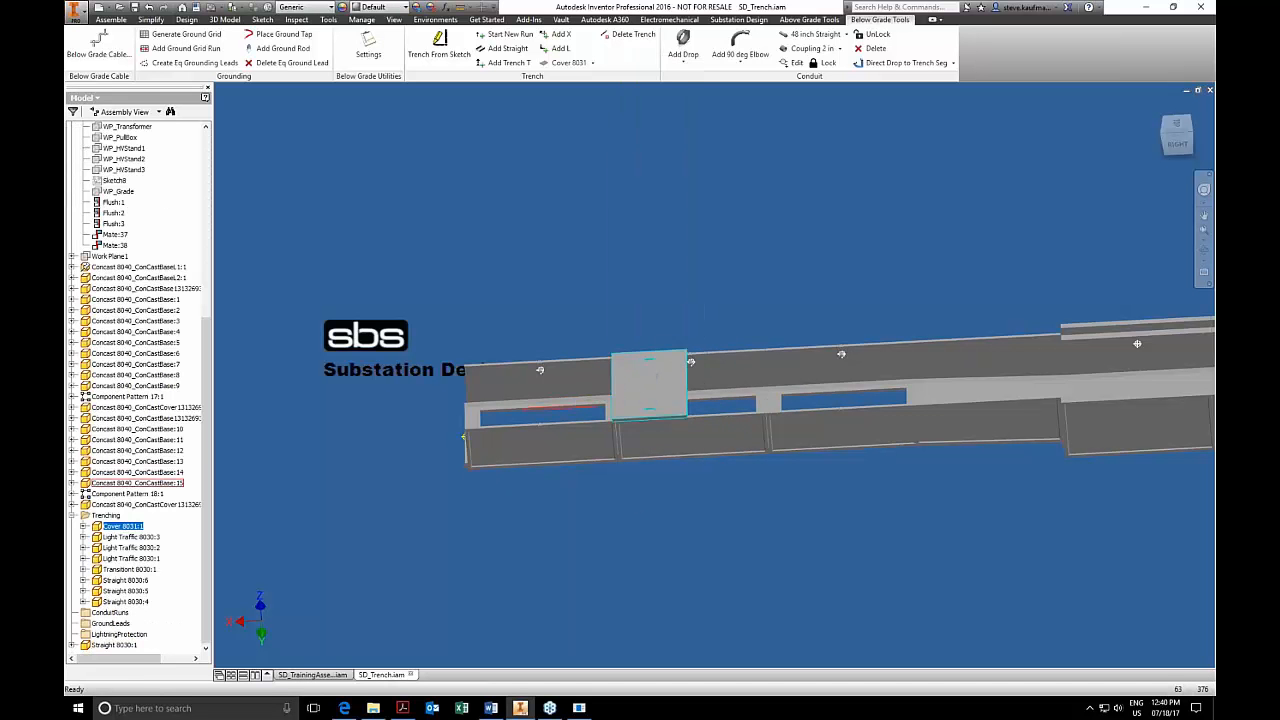
click(85, 537)
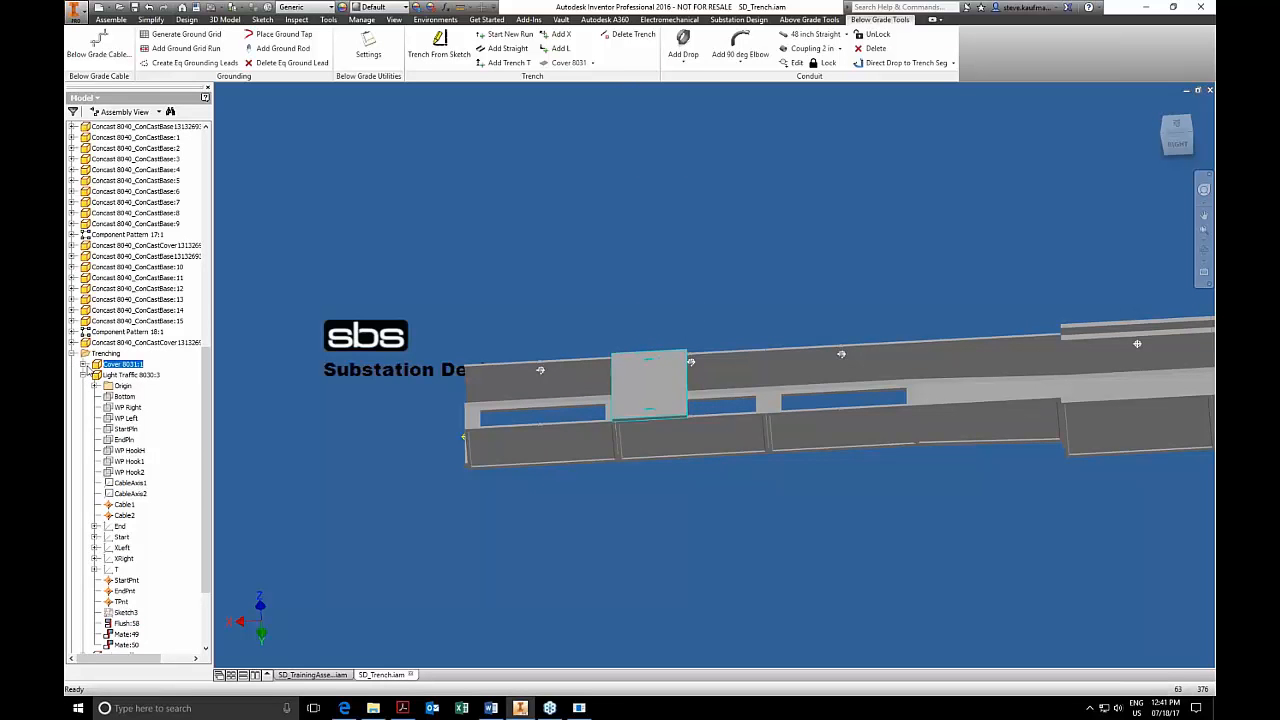
click(84, 364)
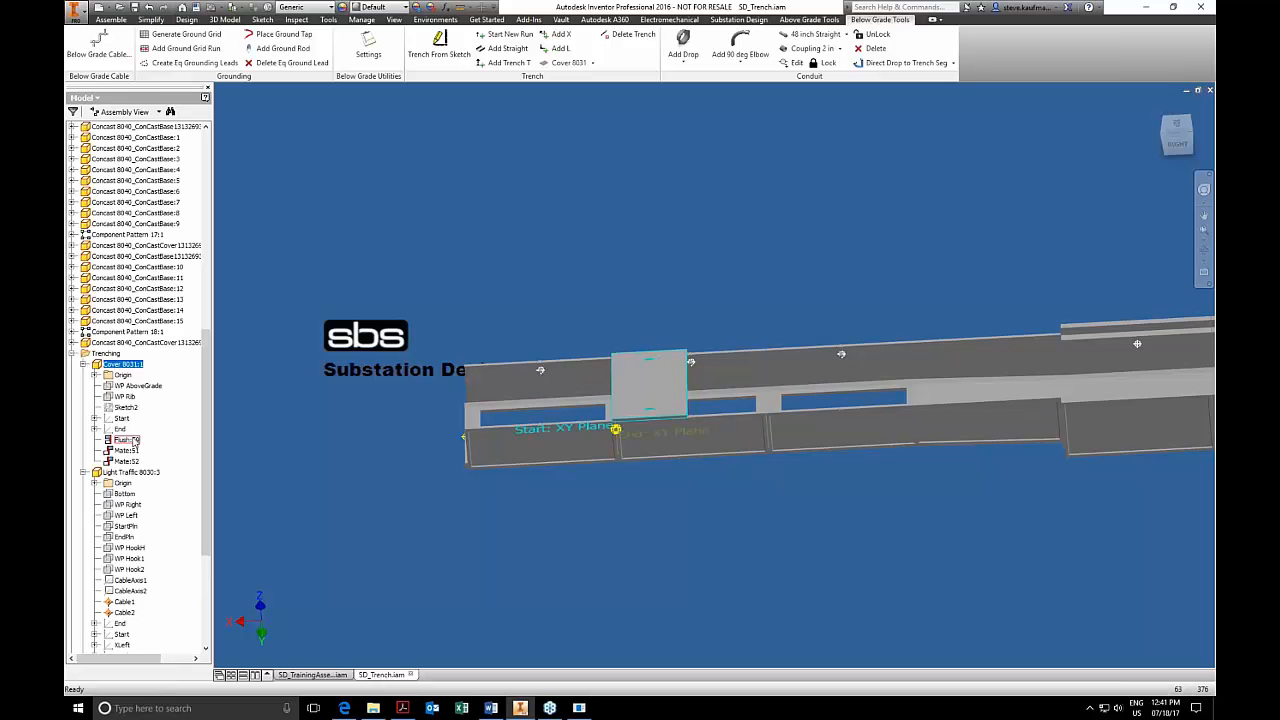
Try a 1 ft offset on the cover's first mate constraint and reset it to 0.
click(127, 452)
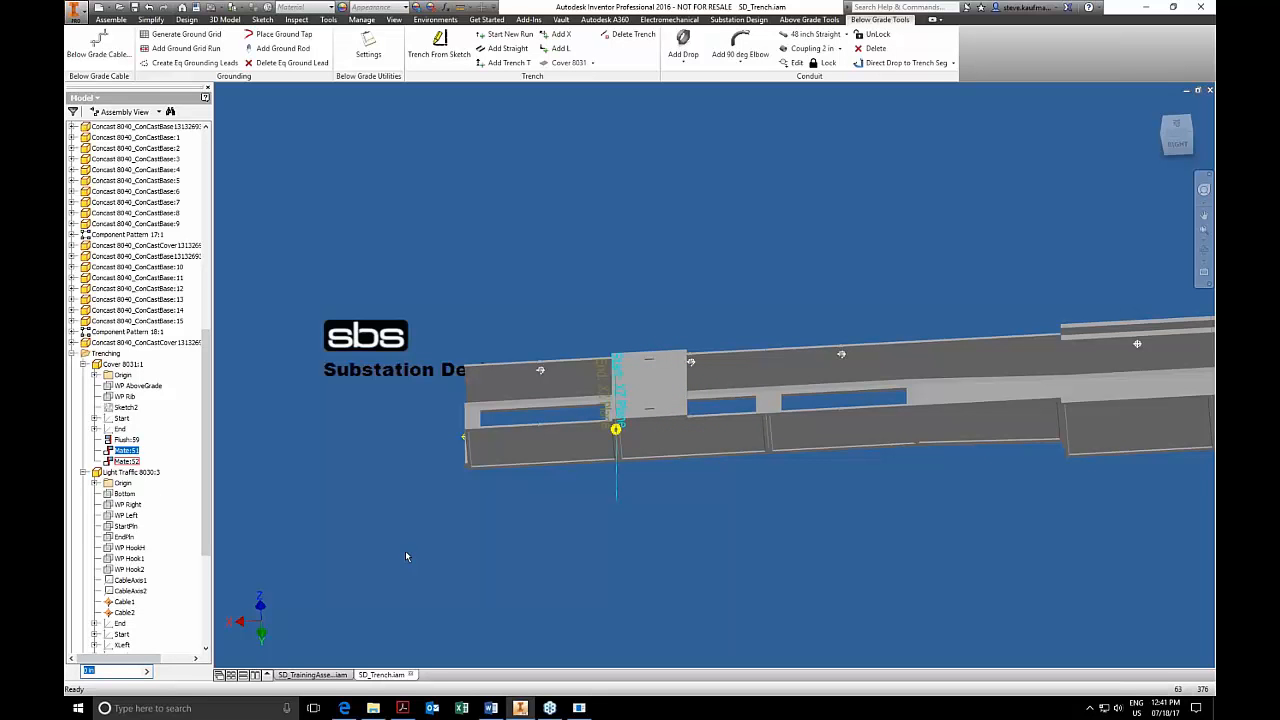
text(1ft)
key(Return)
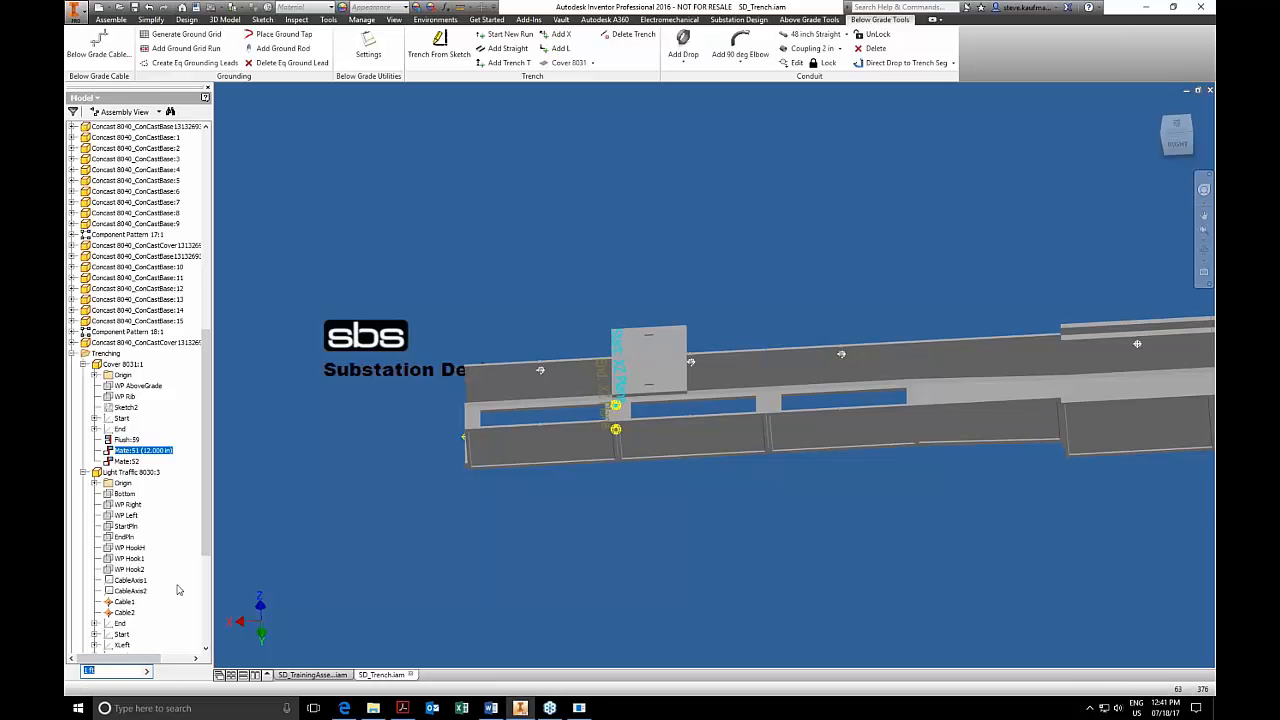
text(0)
key(Return)
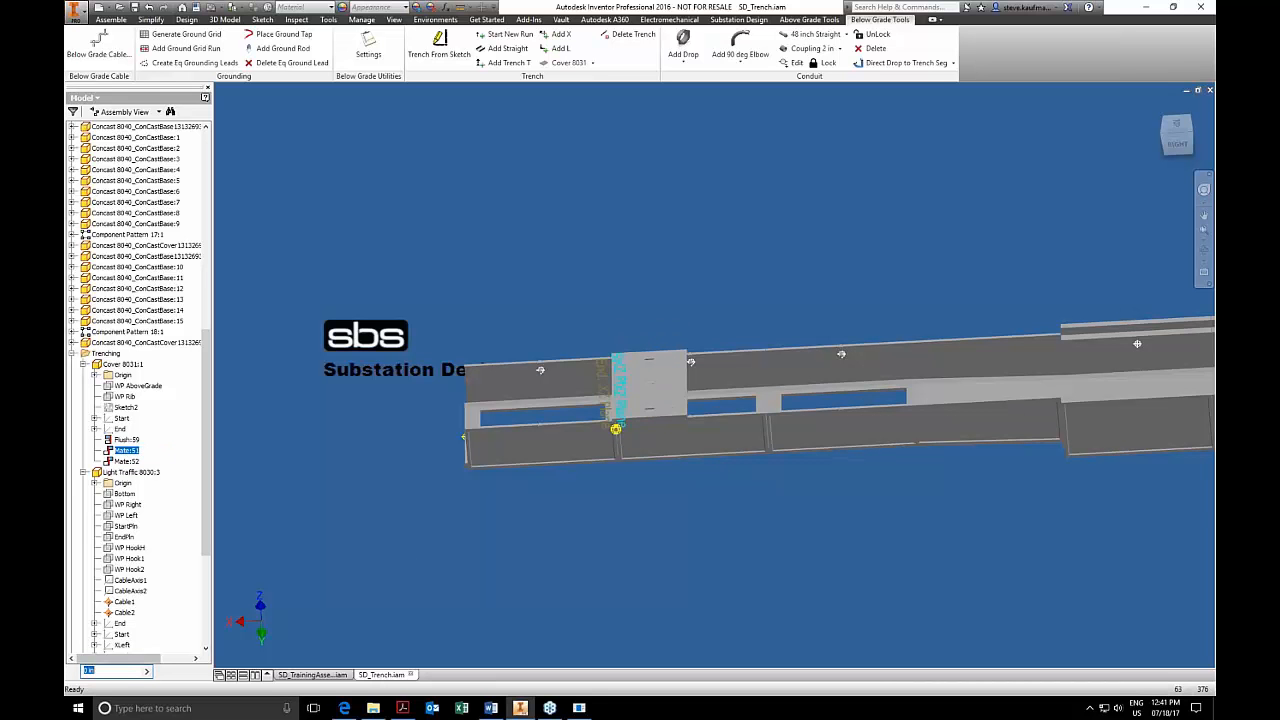
Offset the cover's second mate constraint by 12 in to shift the cover along the trench run.
click(126, 461)
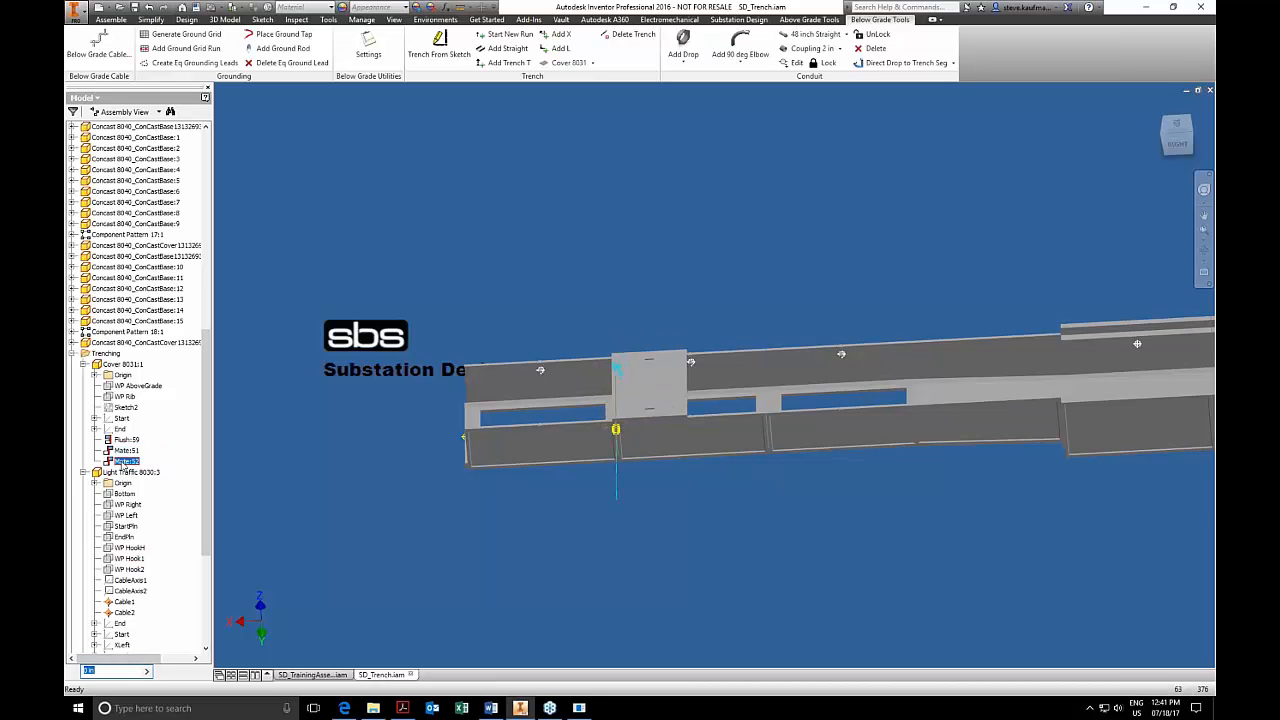
text(1)
key(Return)
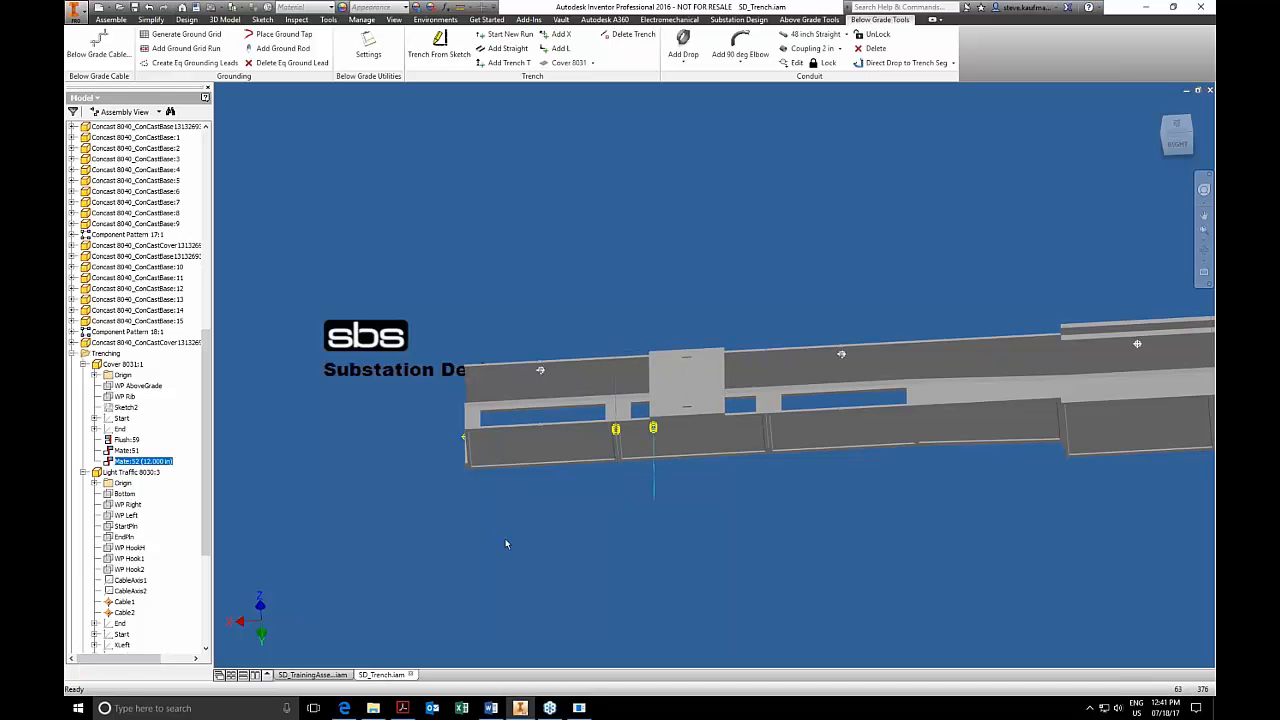
click(384, 175)
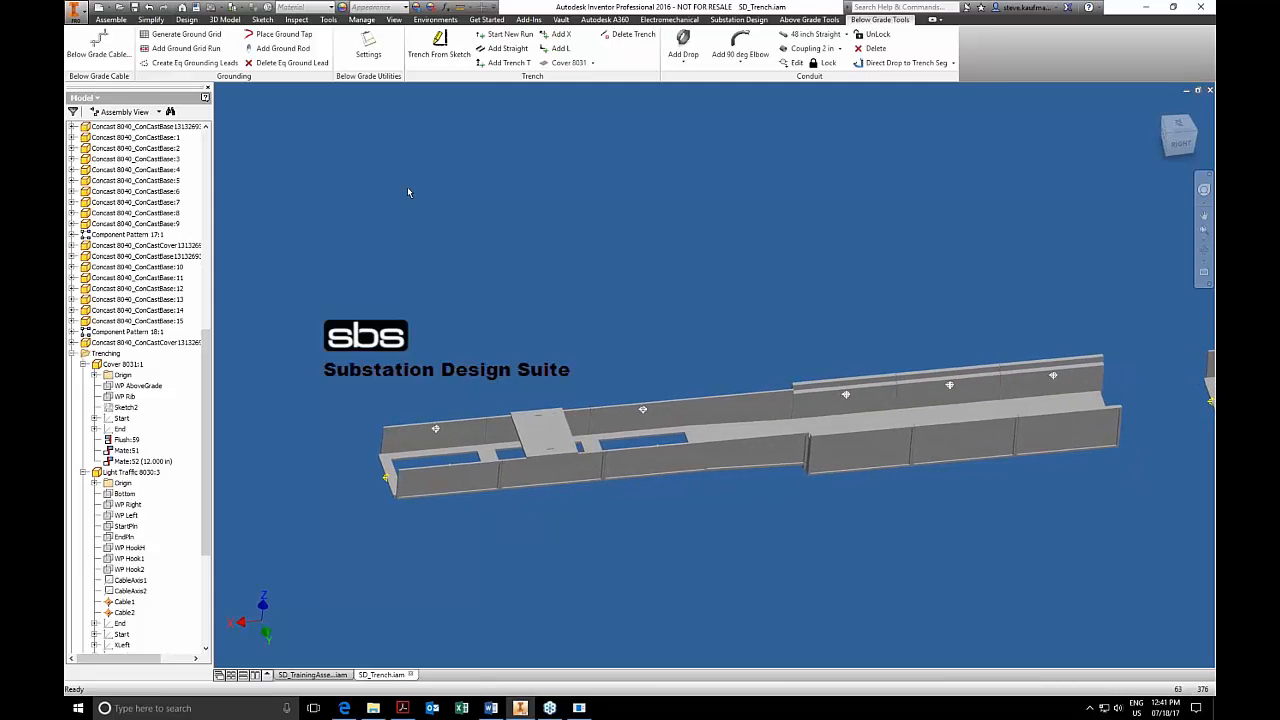
Pattern the trench cover along the assembly's X Axis as a rectangular pattern of 2 instances spaced 36 in apart.
click(111, 20)
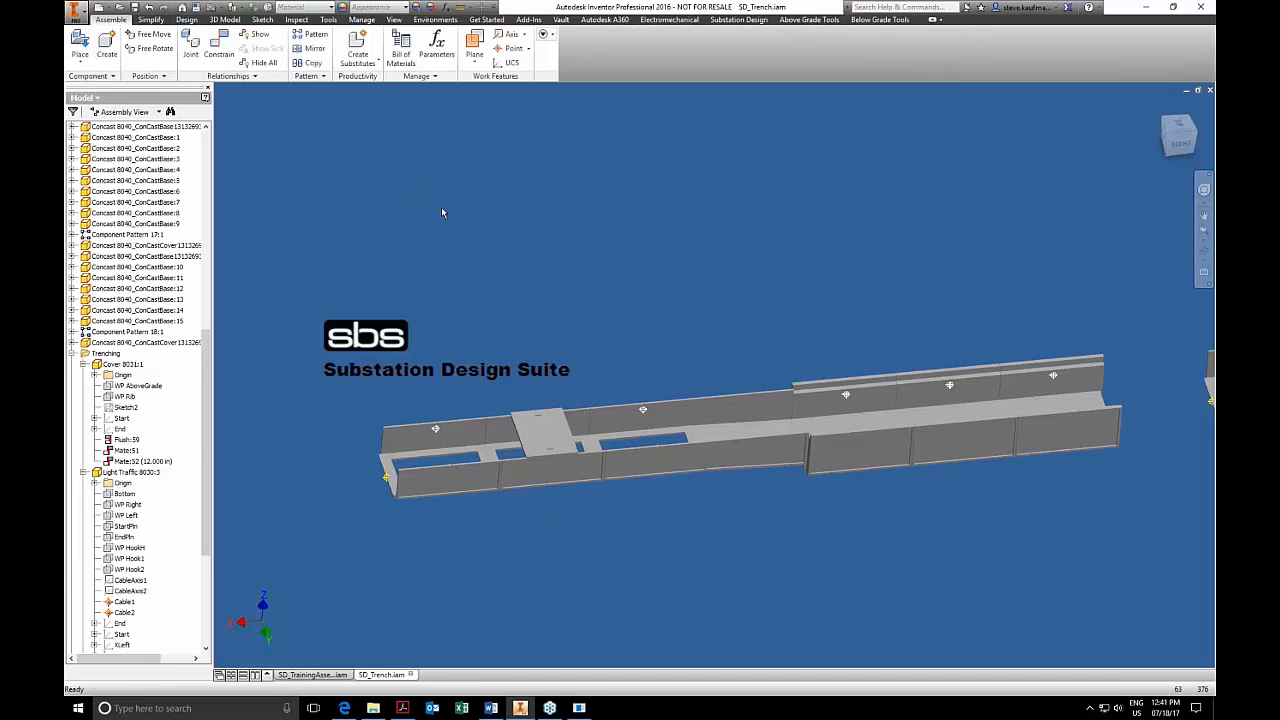
drag(208, 348, 207, 156)
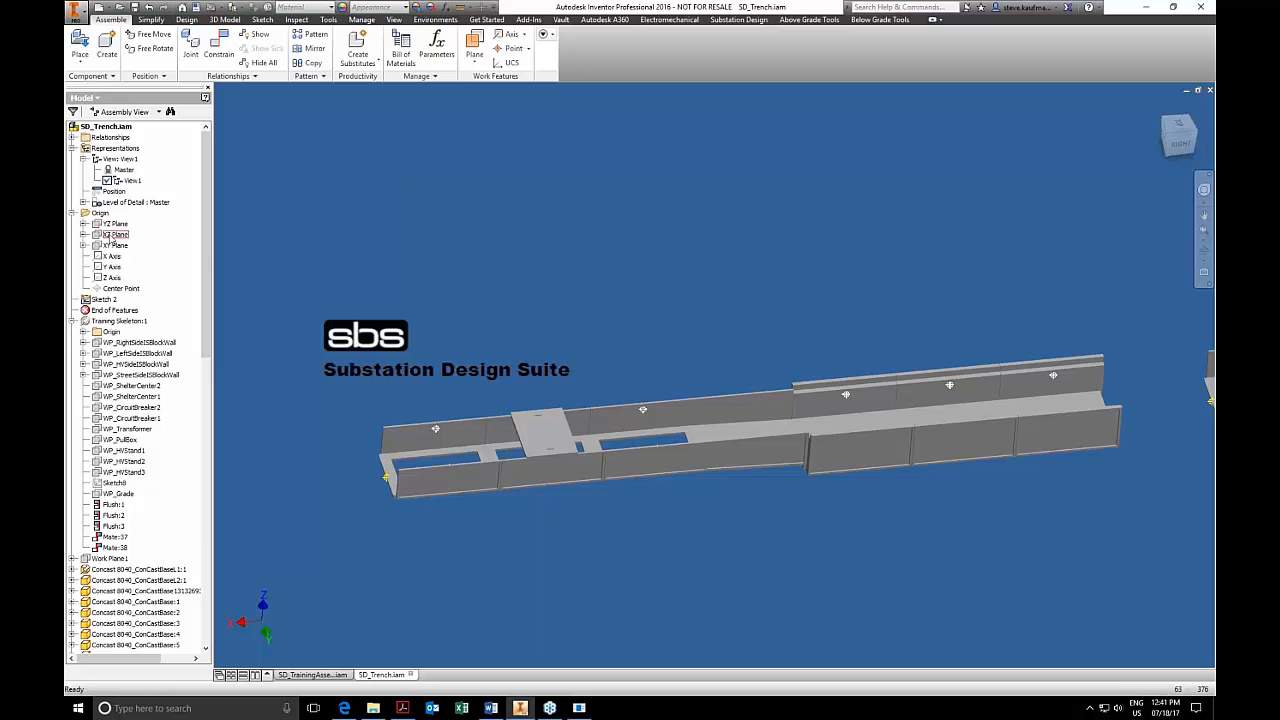
click(115, 234)
click(312, 38)
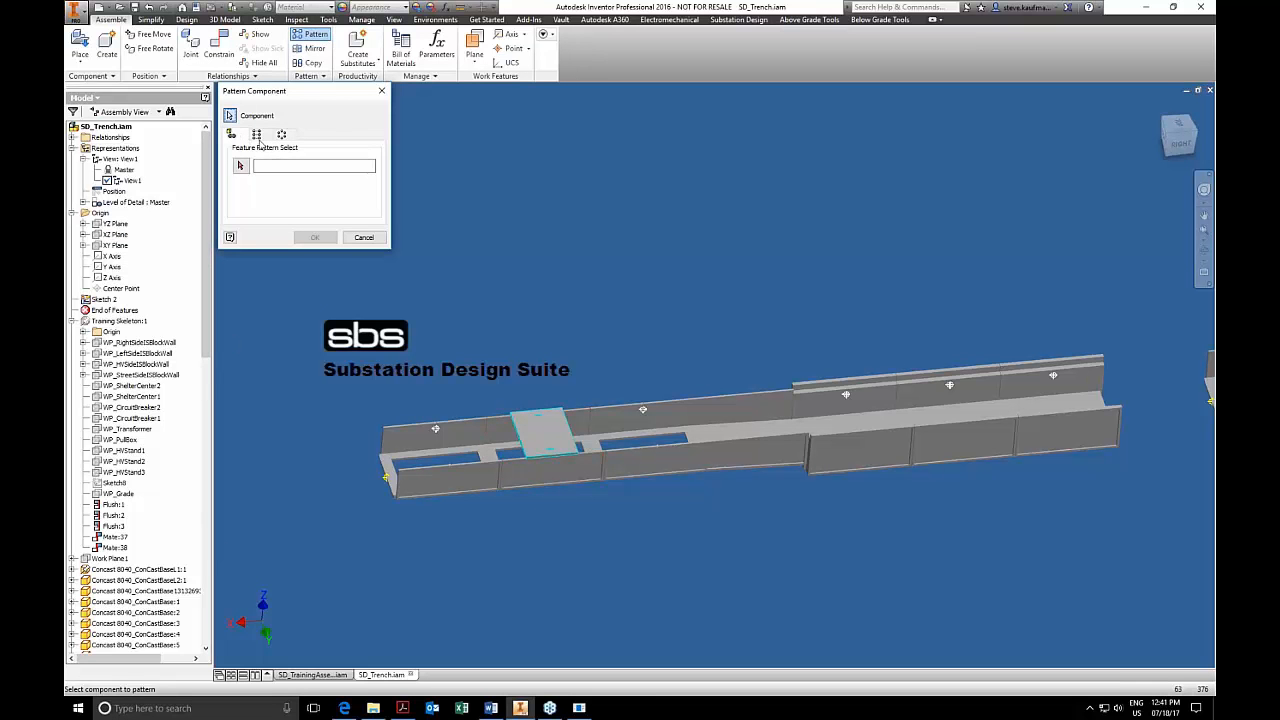
click(256, 134)
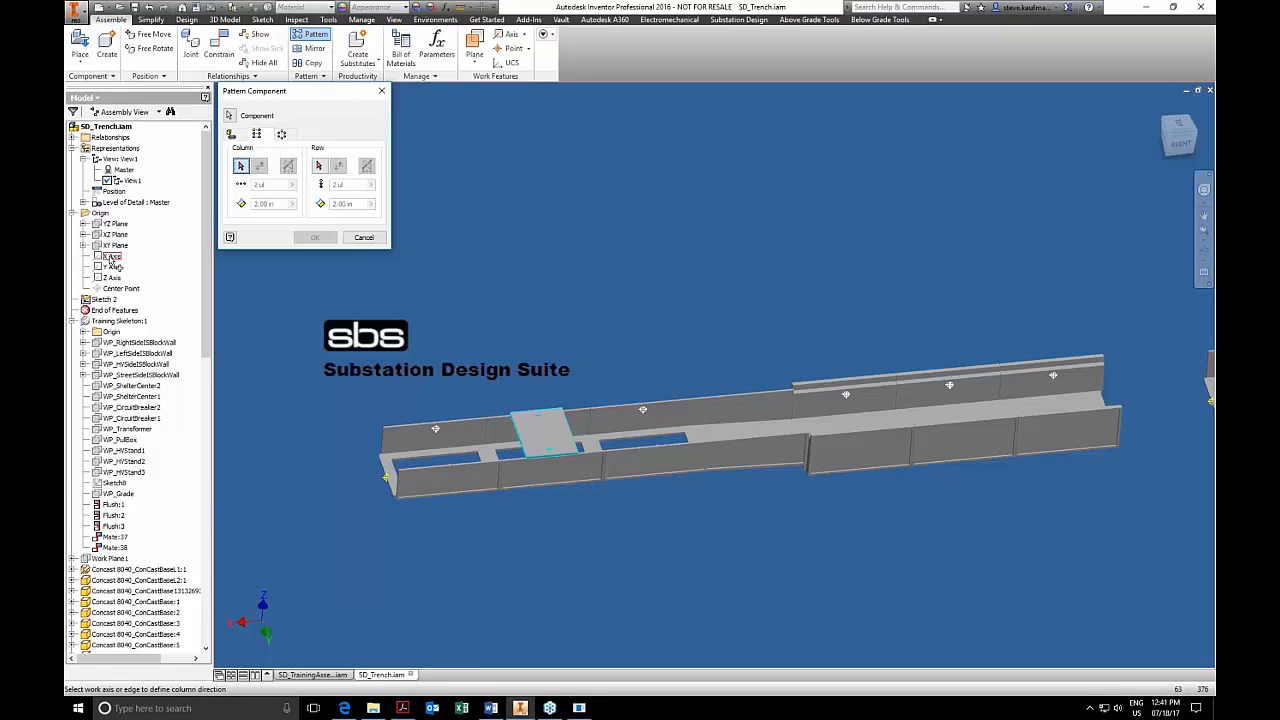
click(112, 258)
click(265, 204)
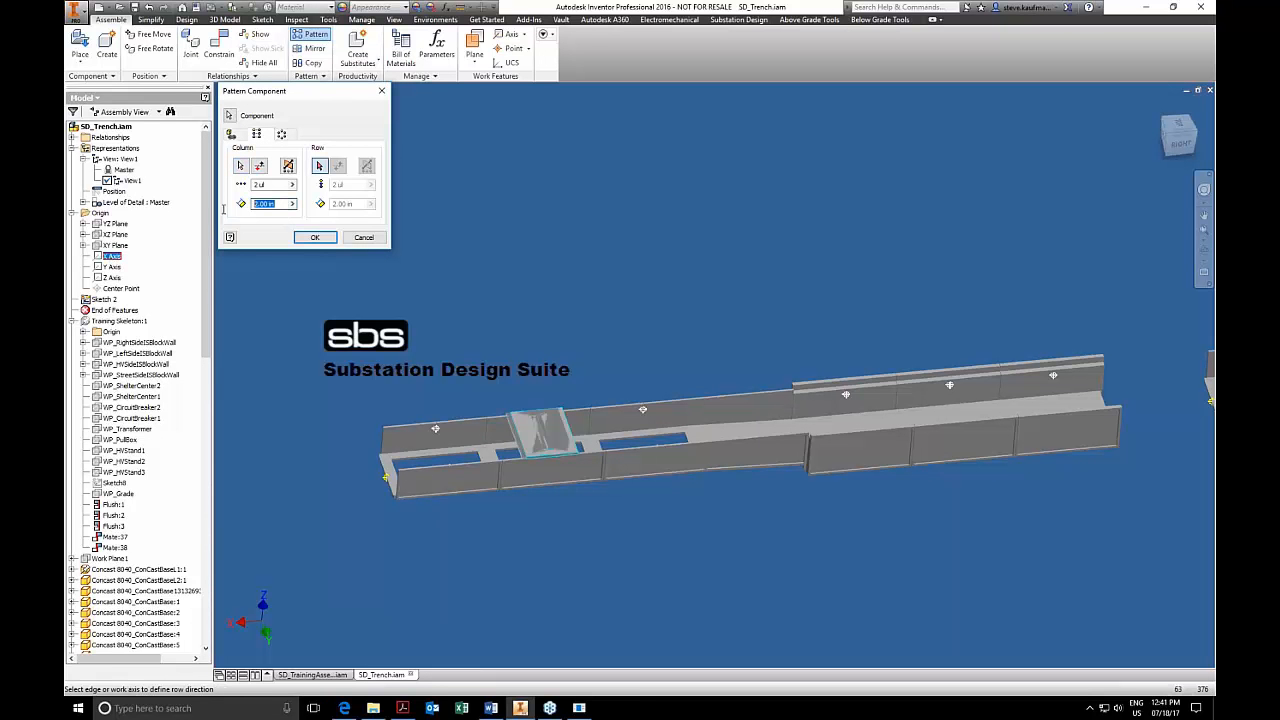
text(36)
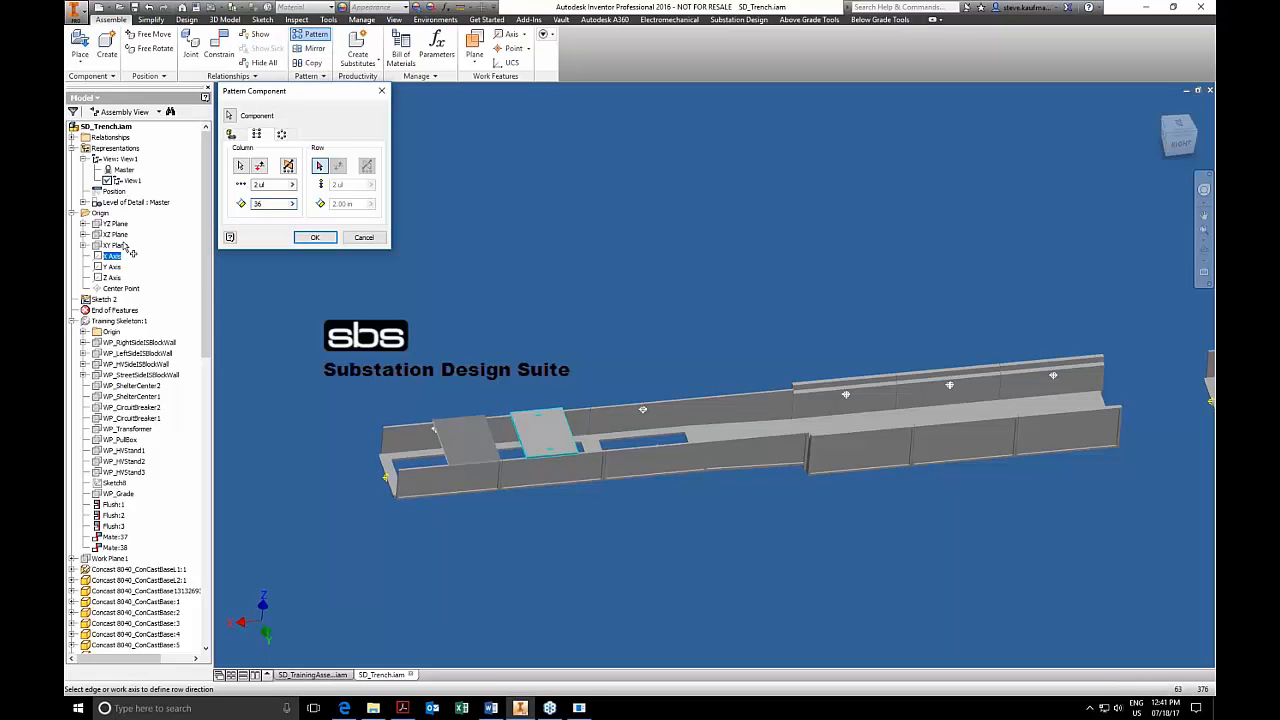
click(314, 237)
shift+middle_drag(417, 260, 417, 280)
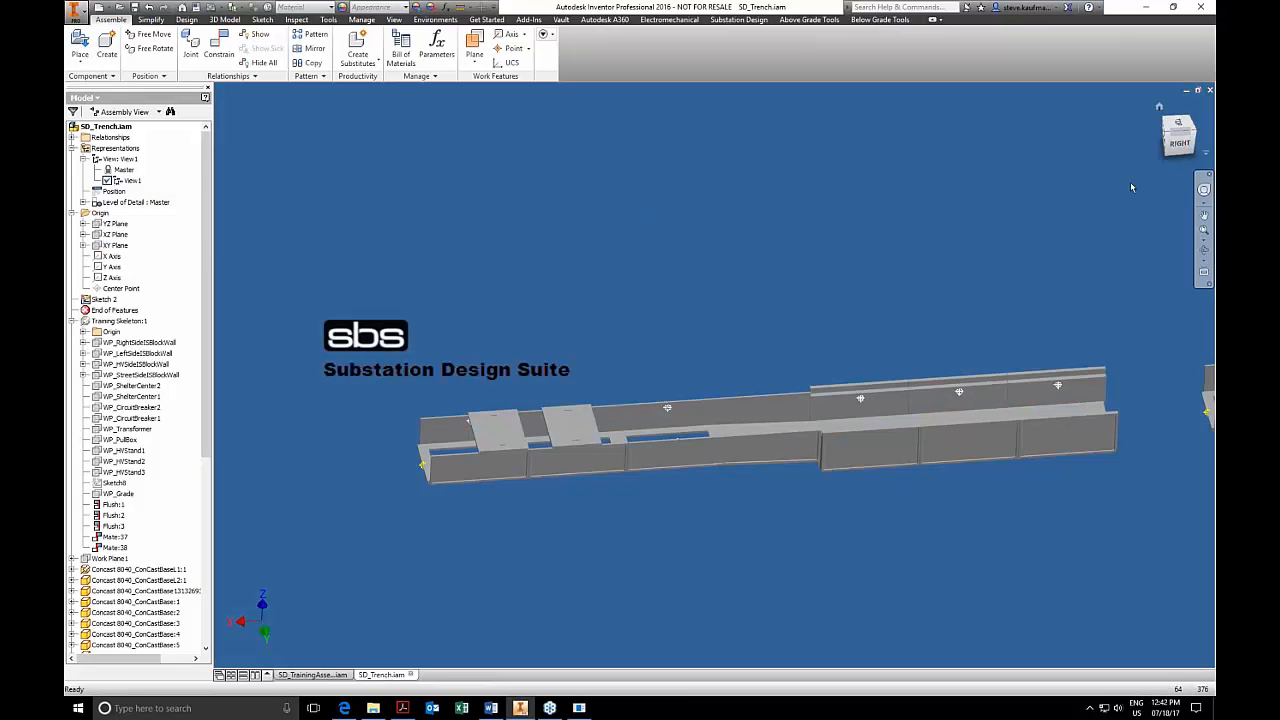
Close SD_Trench.iam, saving its changes, and return to the SD_TrainingAssembly model.
click(1210, 90)
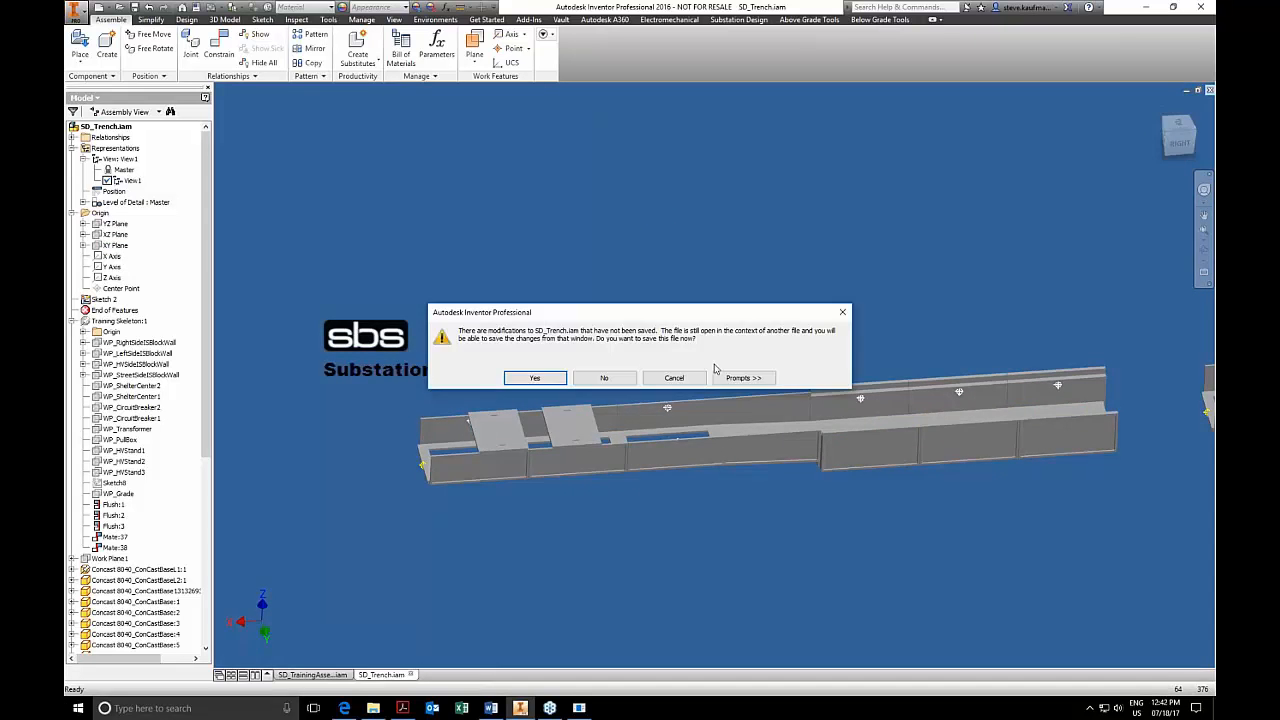
click(533, 376)
click(704, 312)
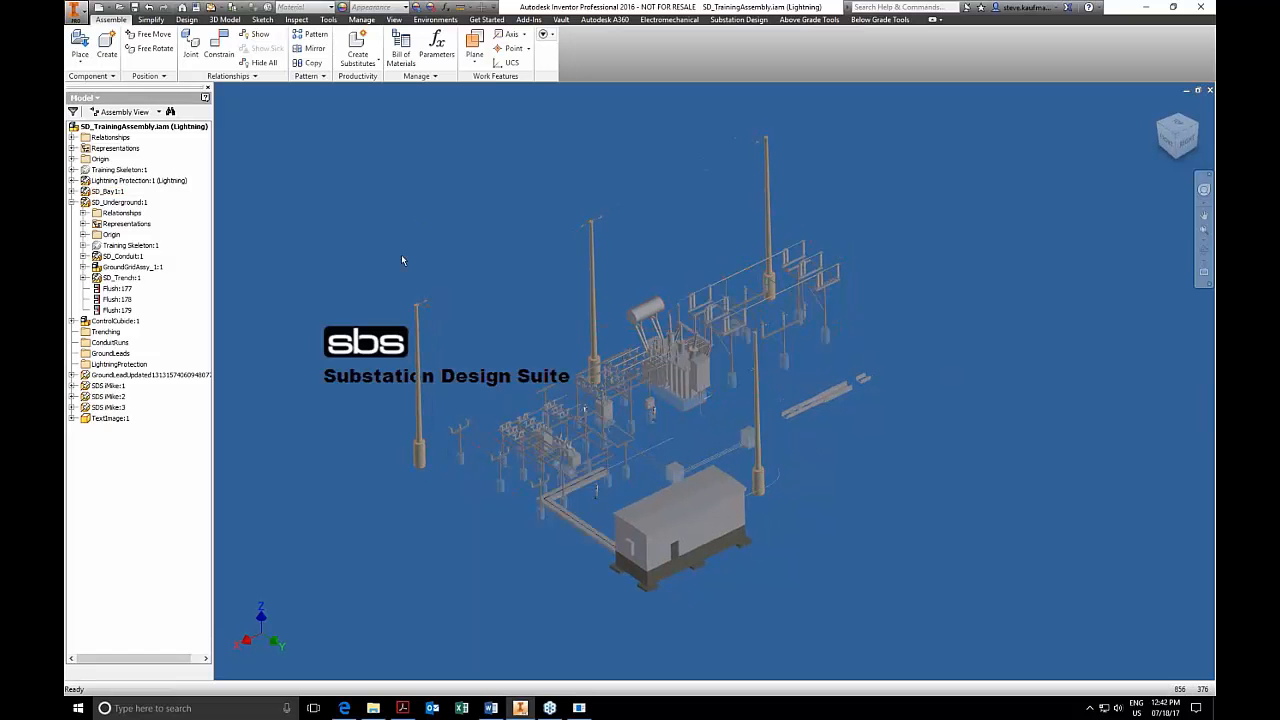
Open the SD_Conduit subassembly from SD_Underground, examine its conduit runs and pull boxes, and close it.
click(120, 257)
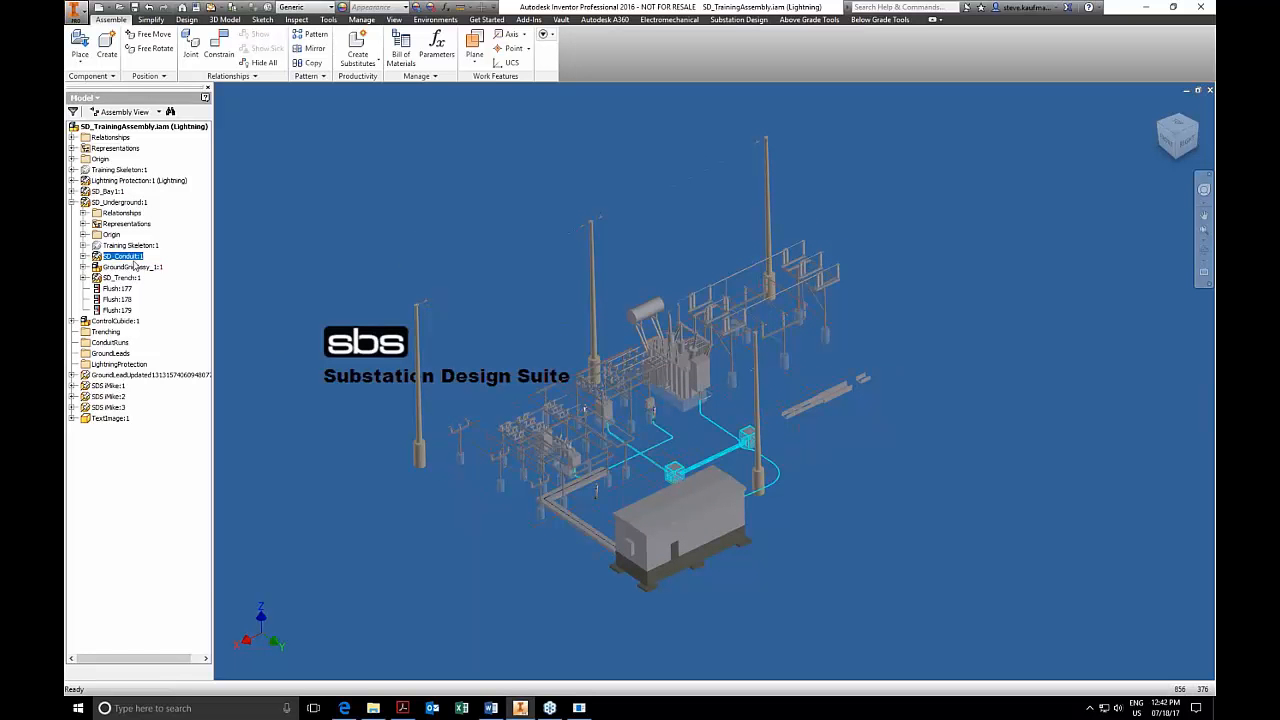
right_click(131, 258)
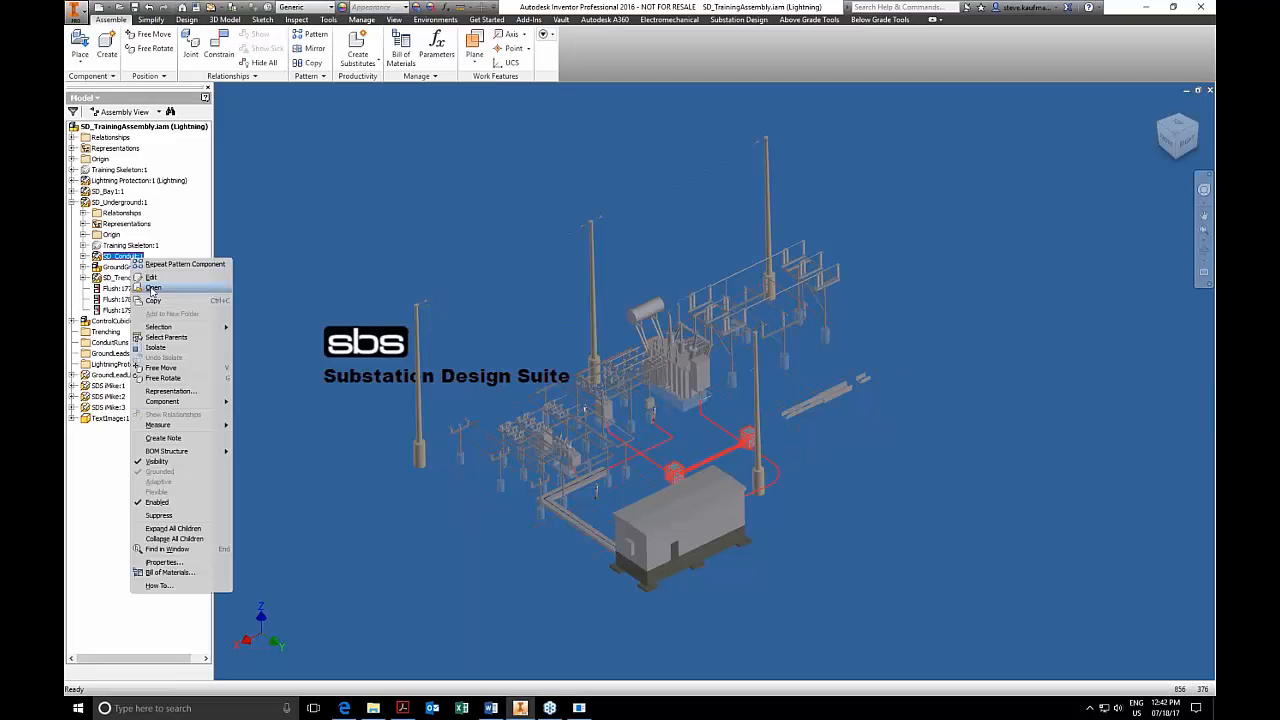
click(153, 288)
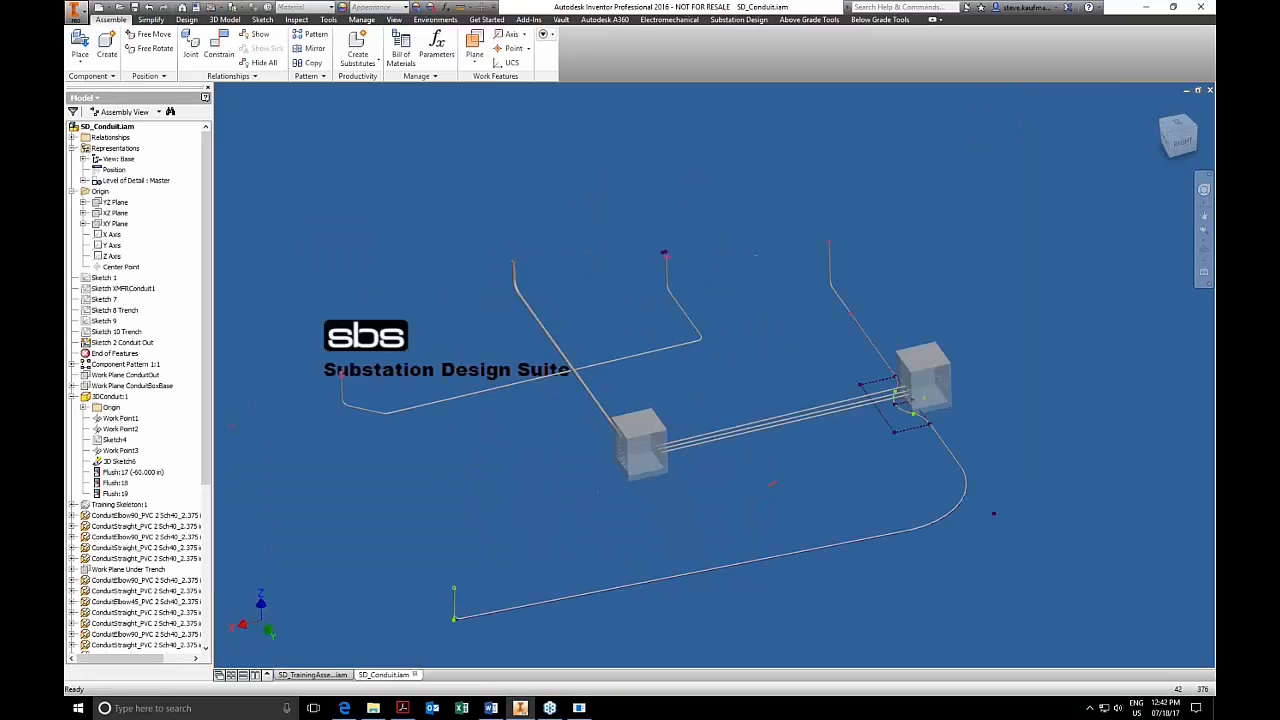
shift+middle_drag(640, 400, 662, 356)
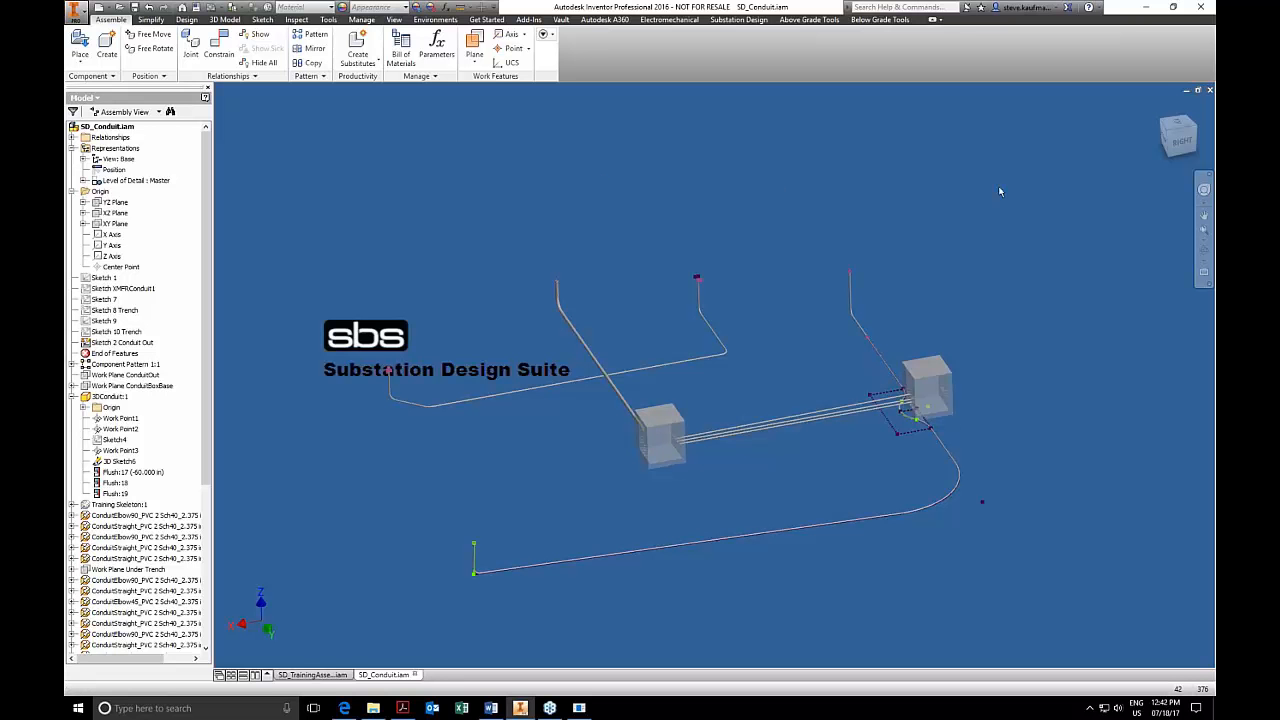
click(1208, 91)
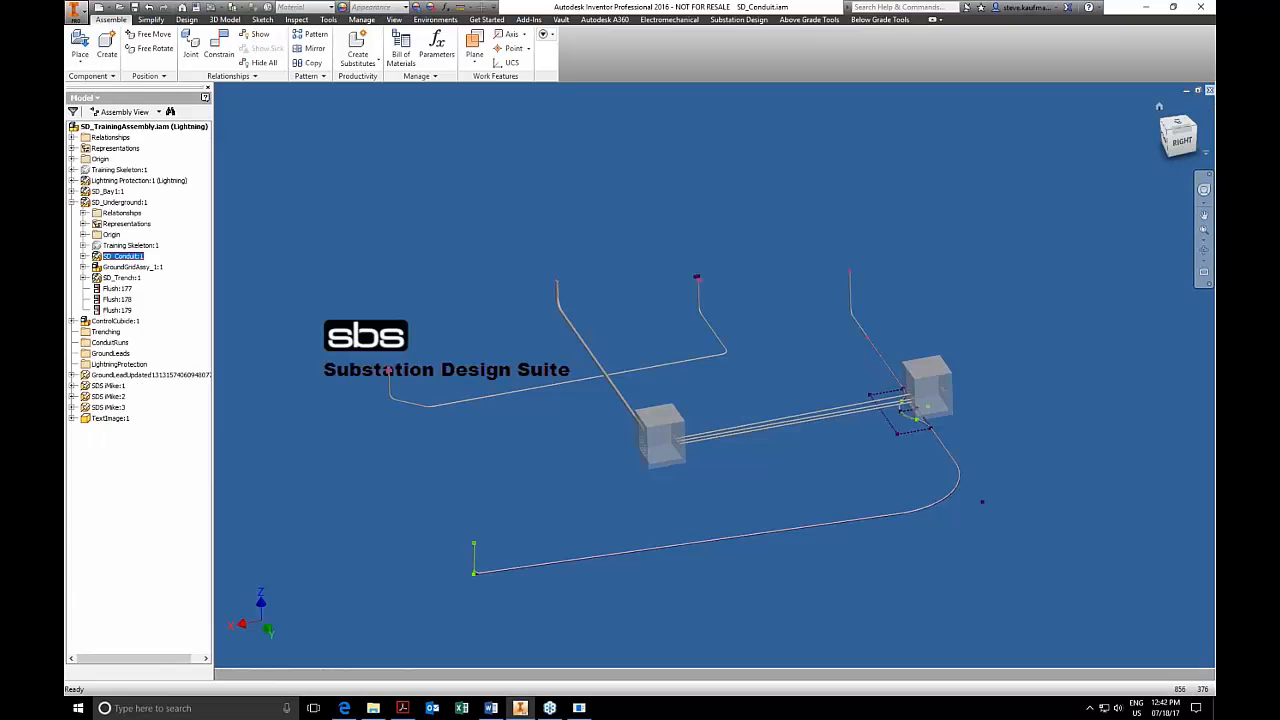
Open the XFMR-T01 transformer assembly from within SD_Bay1 in its own window.
click(112, 192)
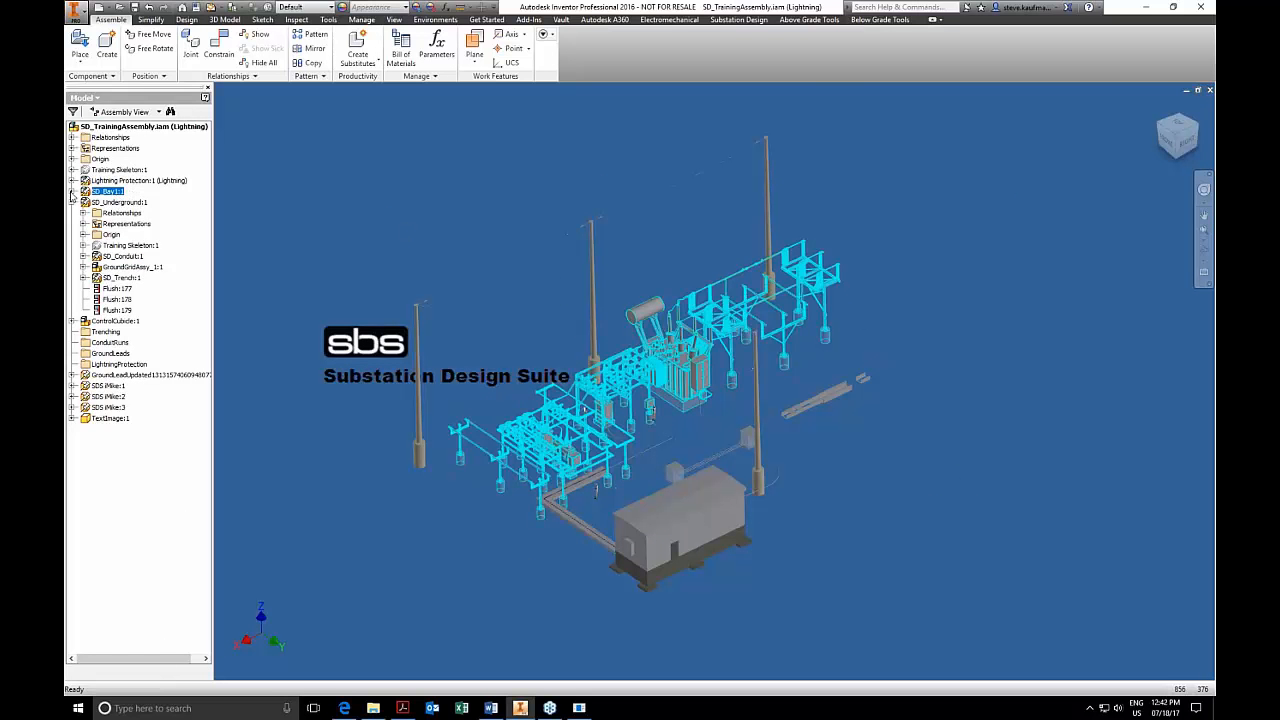
click(72, 191)
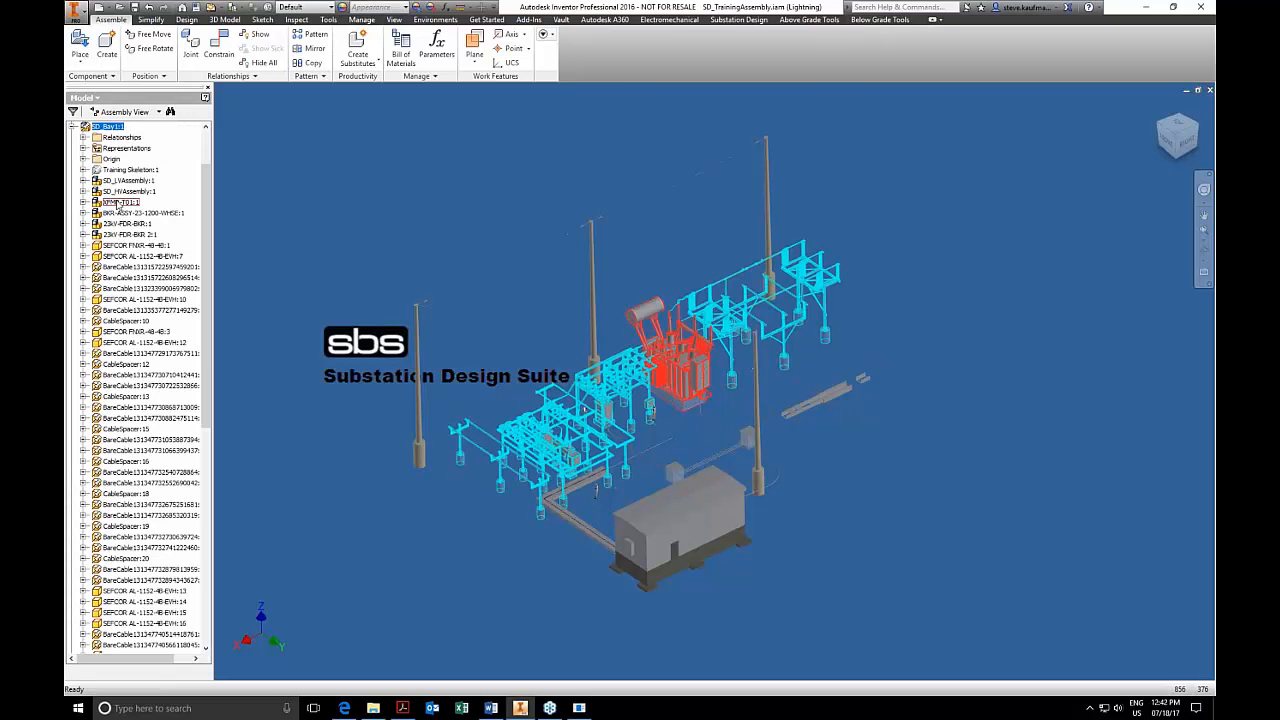
click(118, 203)
right_click(118, 203)
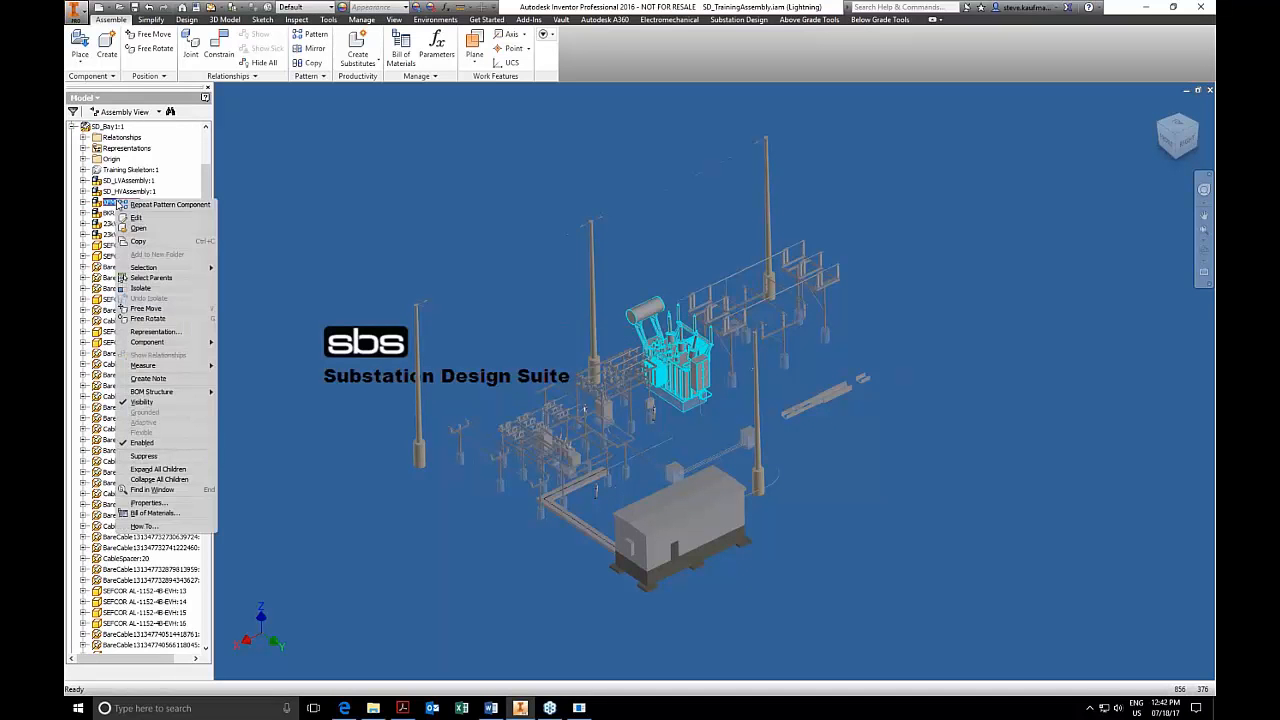
click(140, 229)
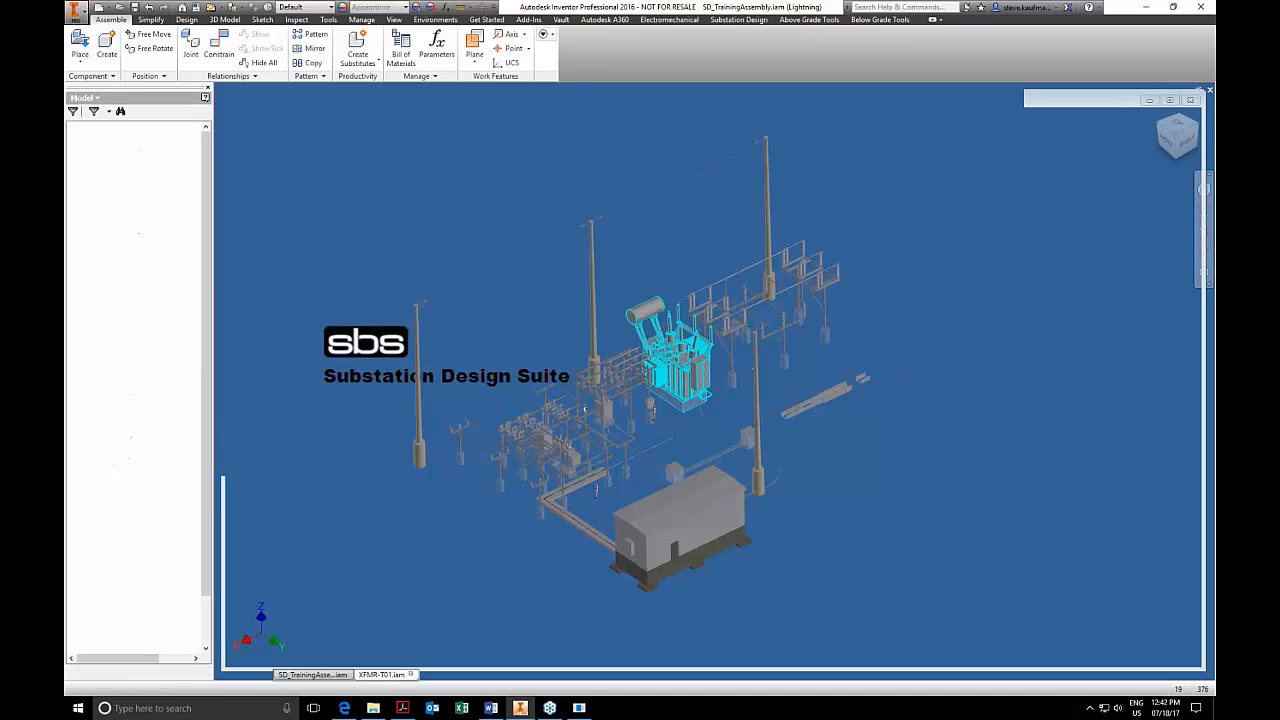
Add a 90-degree elbow to the open lower end of the transformer's conduit drop and swing it away from the neighbouring conduit.
shift+middle_drag(960, 640, 810, 575)
scroll(810, 575, up, 3)
scroll(720, 480, up, 5)
shift+middle_drag(720, 480, 768, 472)
scroll(775, 475, up, 2)
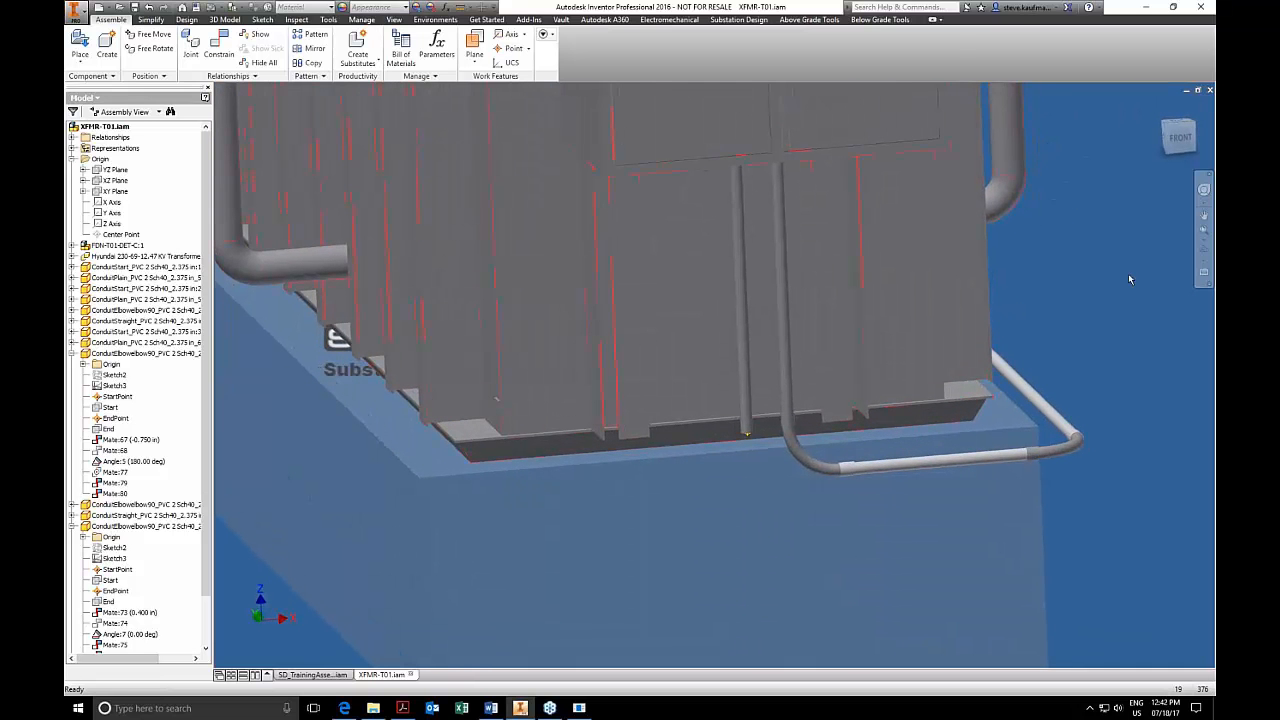
click(876, 20)
click(740, 45)
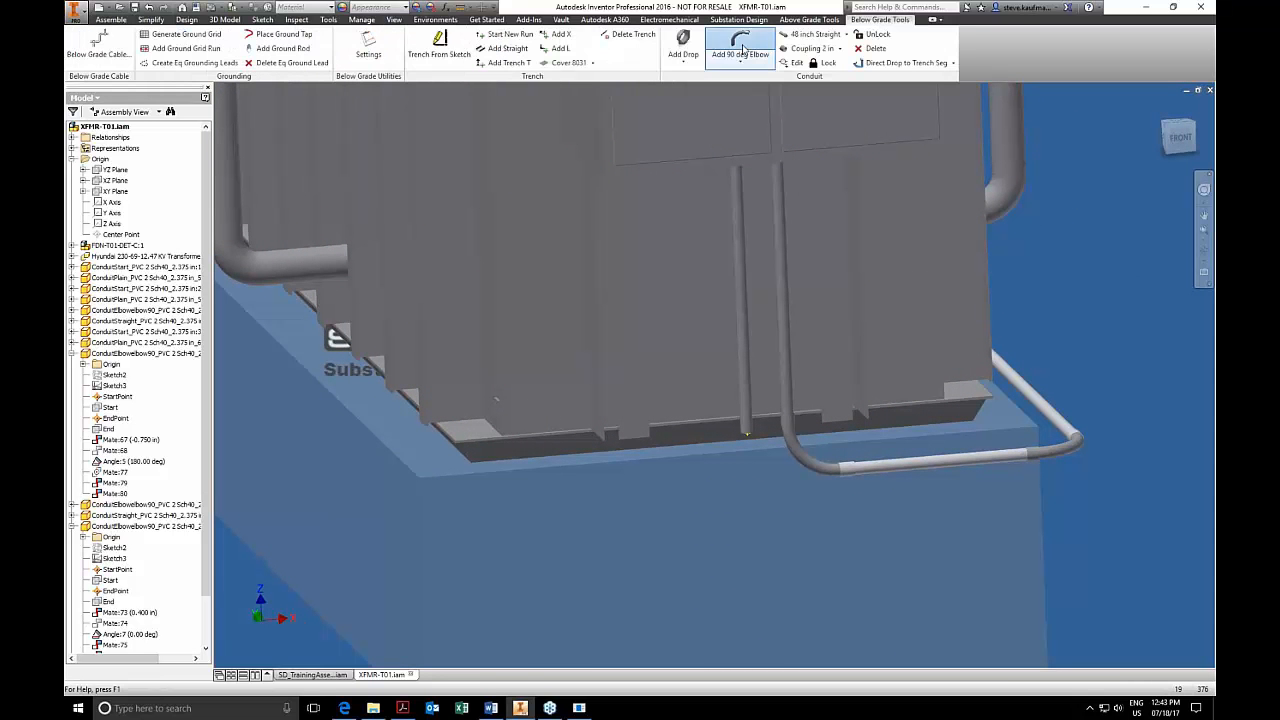
click(743, 441)
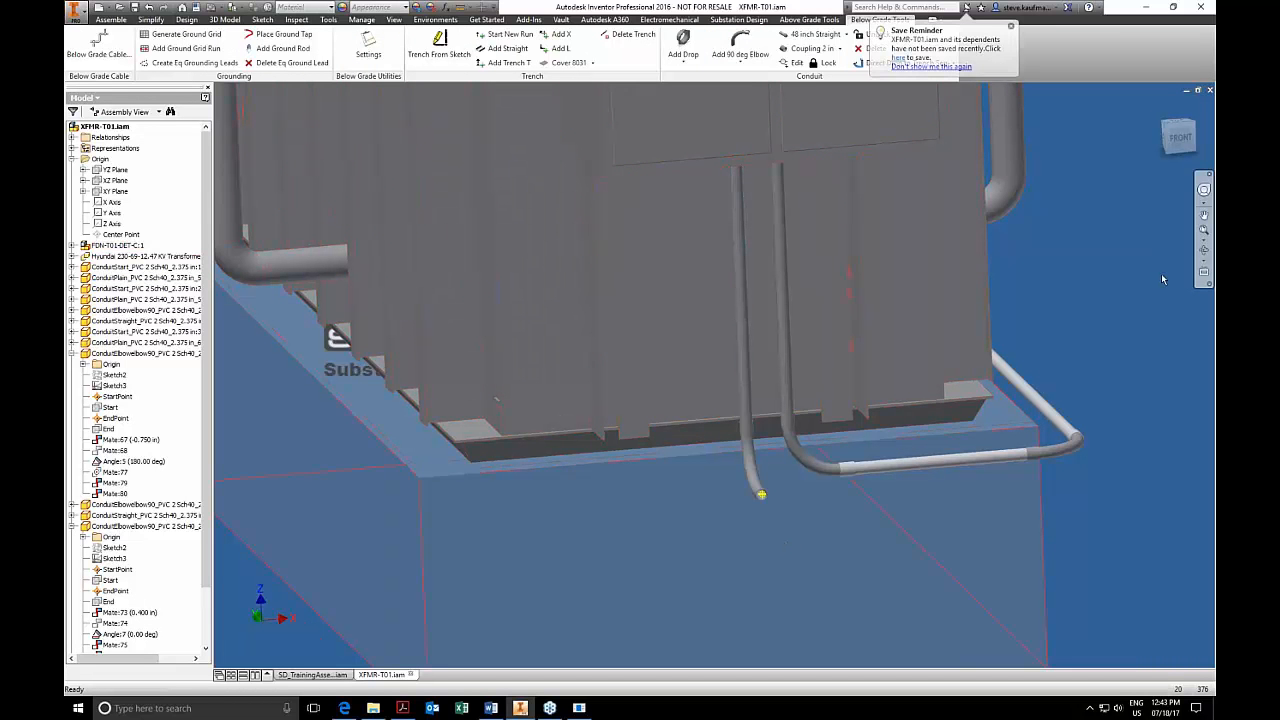
drag(755, 491, 670, 492)
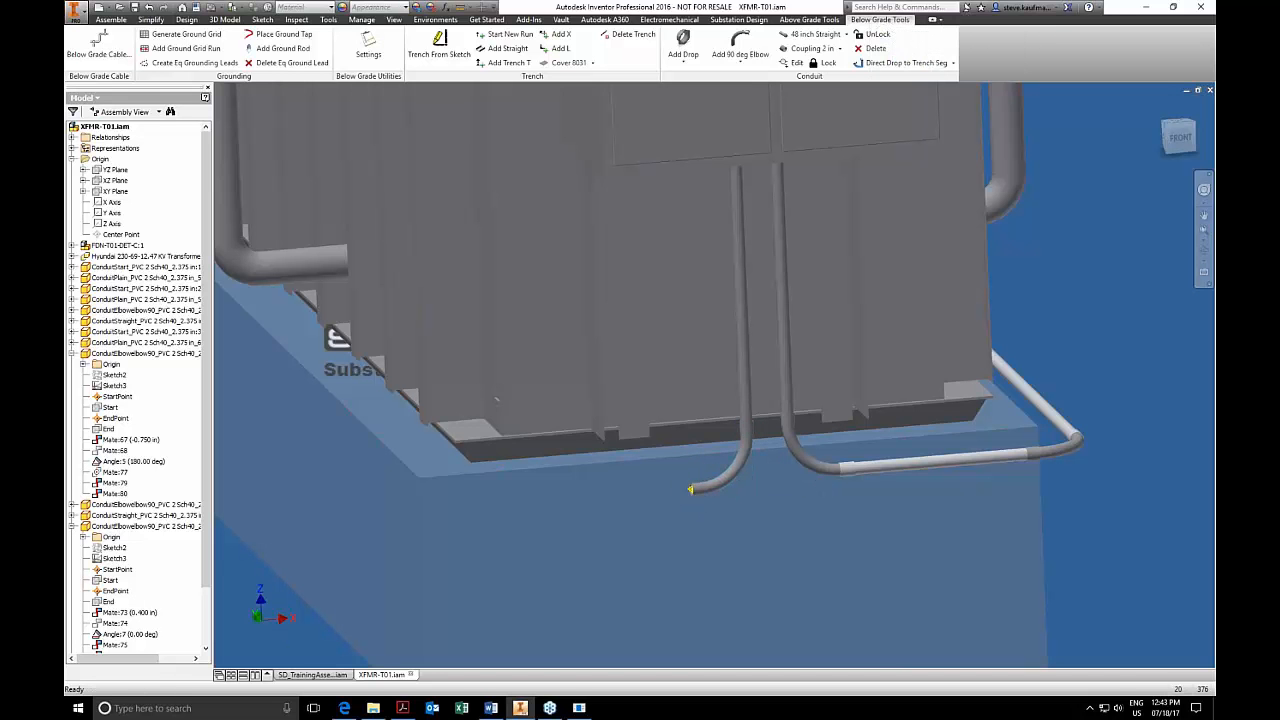
click(111, 19)
click(208, 66)
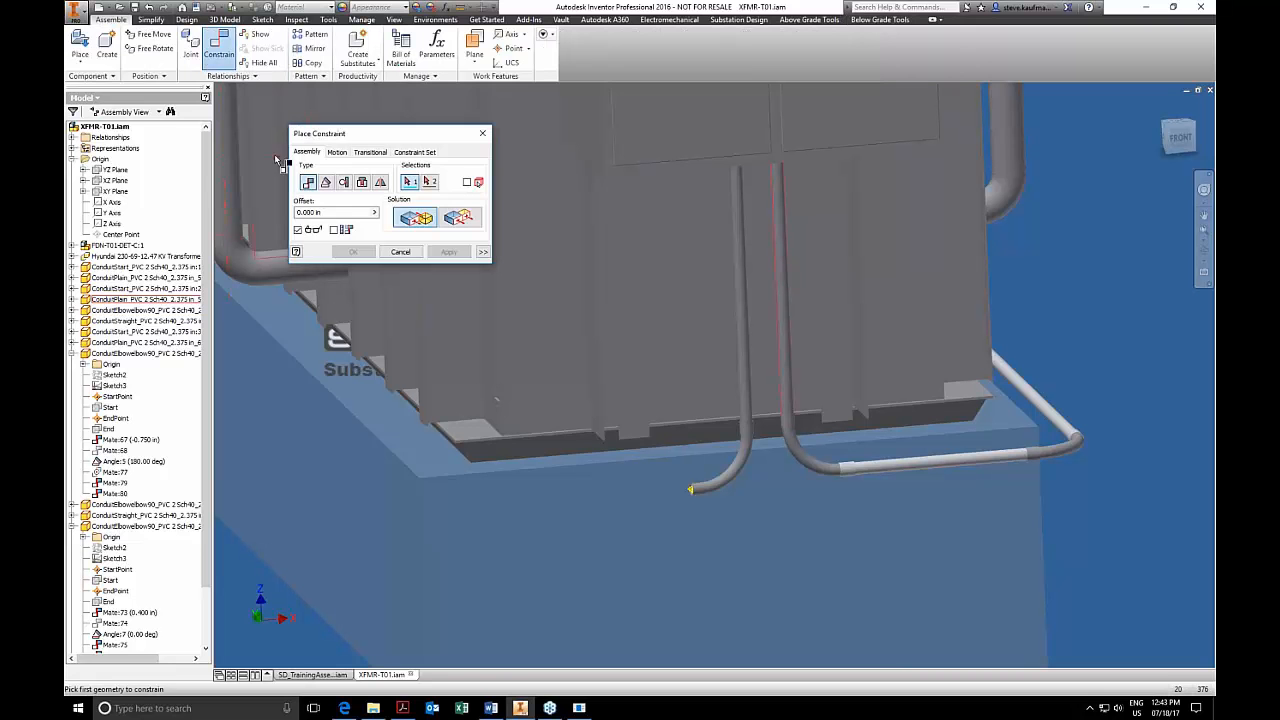
click(326, 182)
click(397, 217)
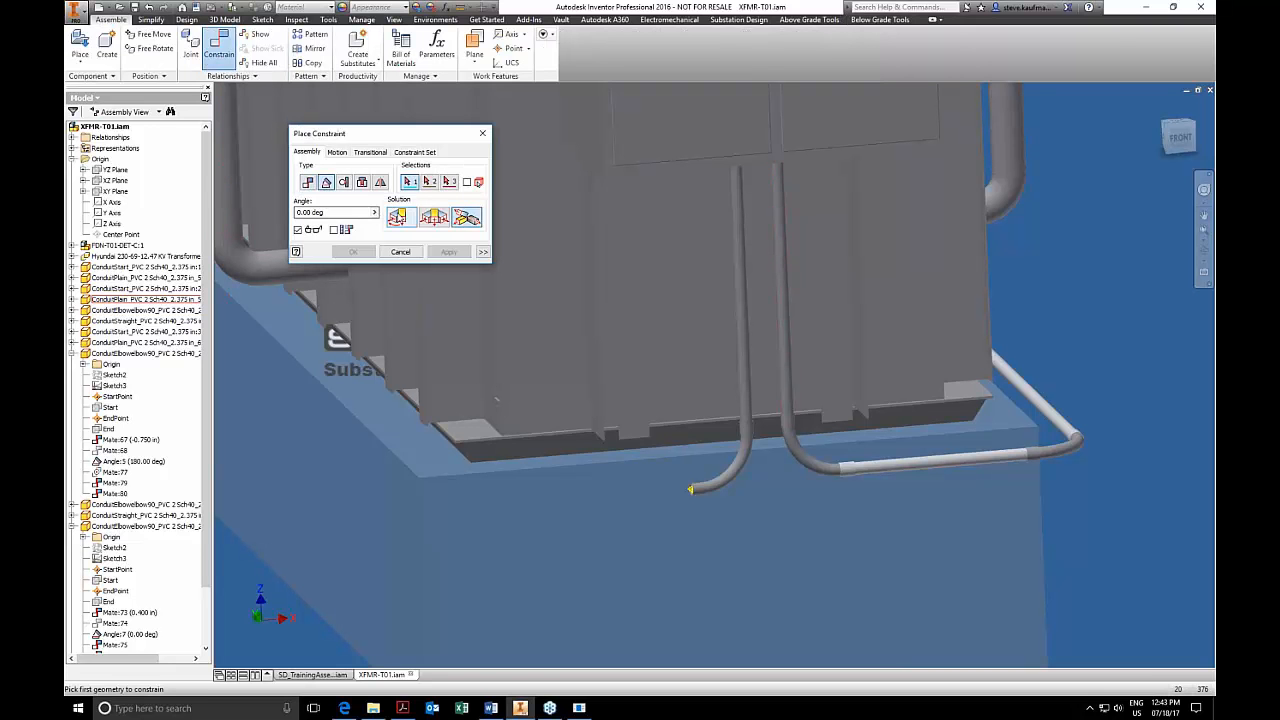
click(401, 251)
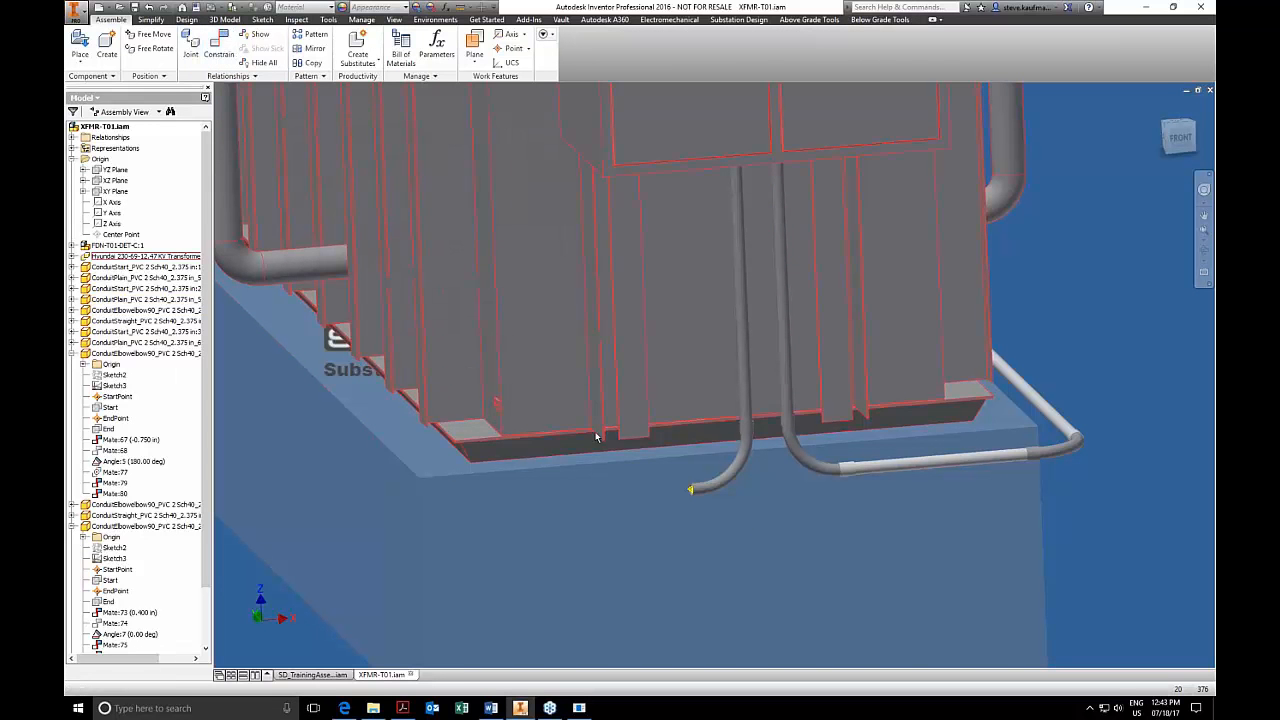
Lock the new elbow's rotation with a 0-degree directed angle constraint between its XY Plane and the assembly's XZ Plane.
right_click(735, 473)
click(686, 486)
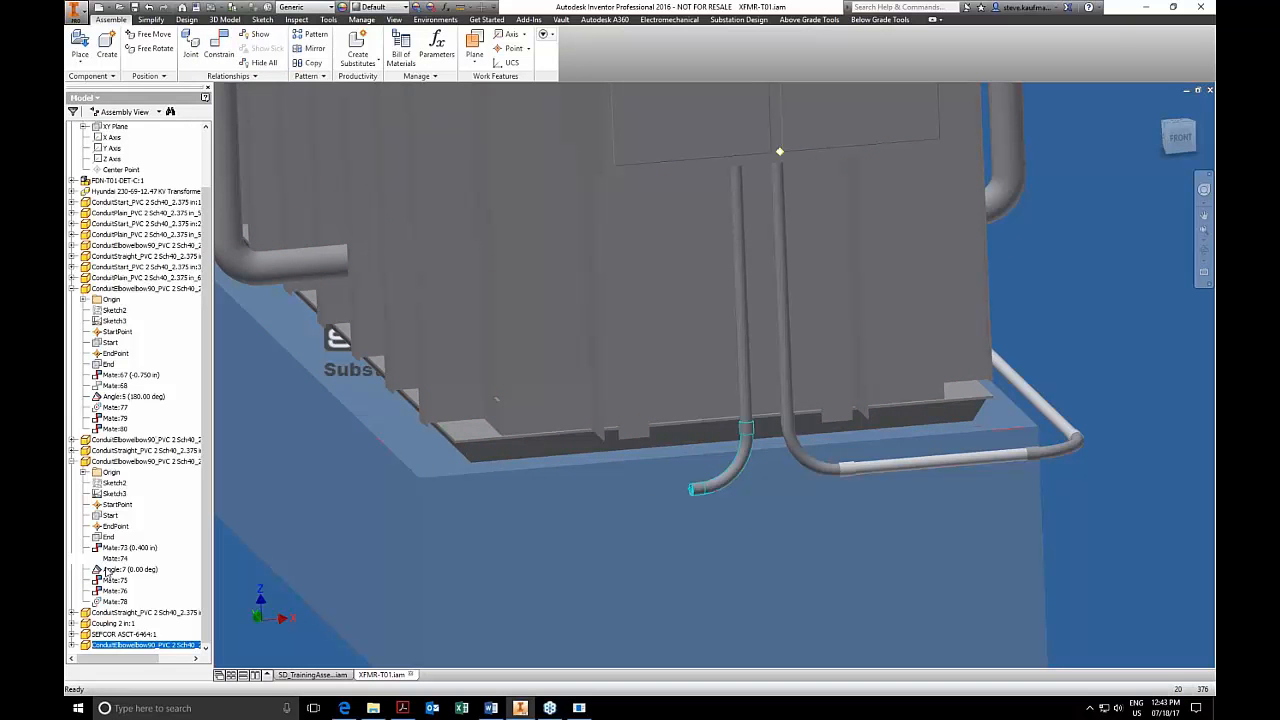
click(73, 645)
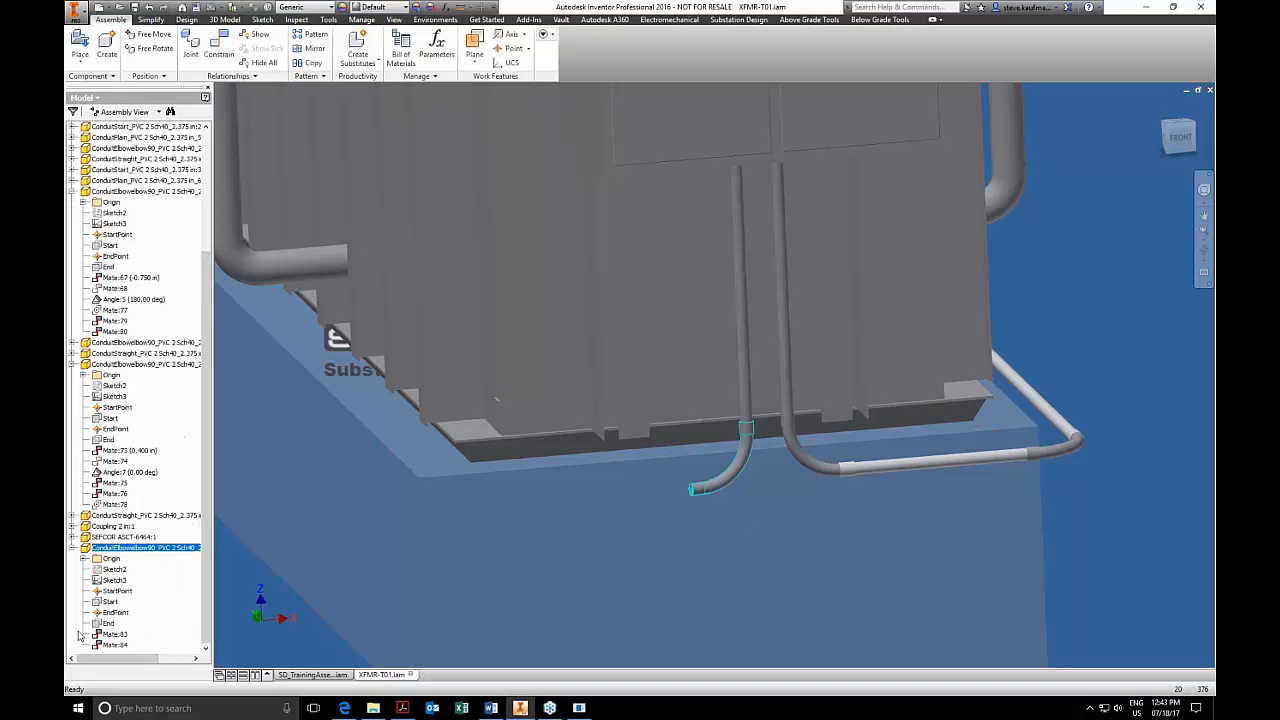
click(85, 559)
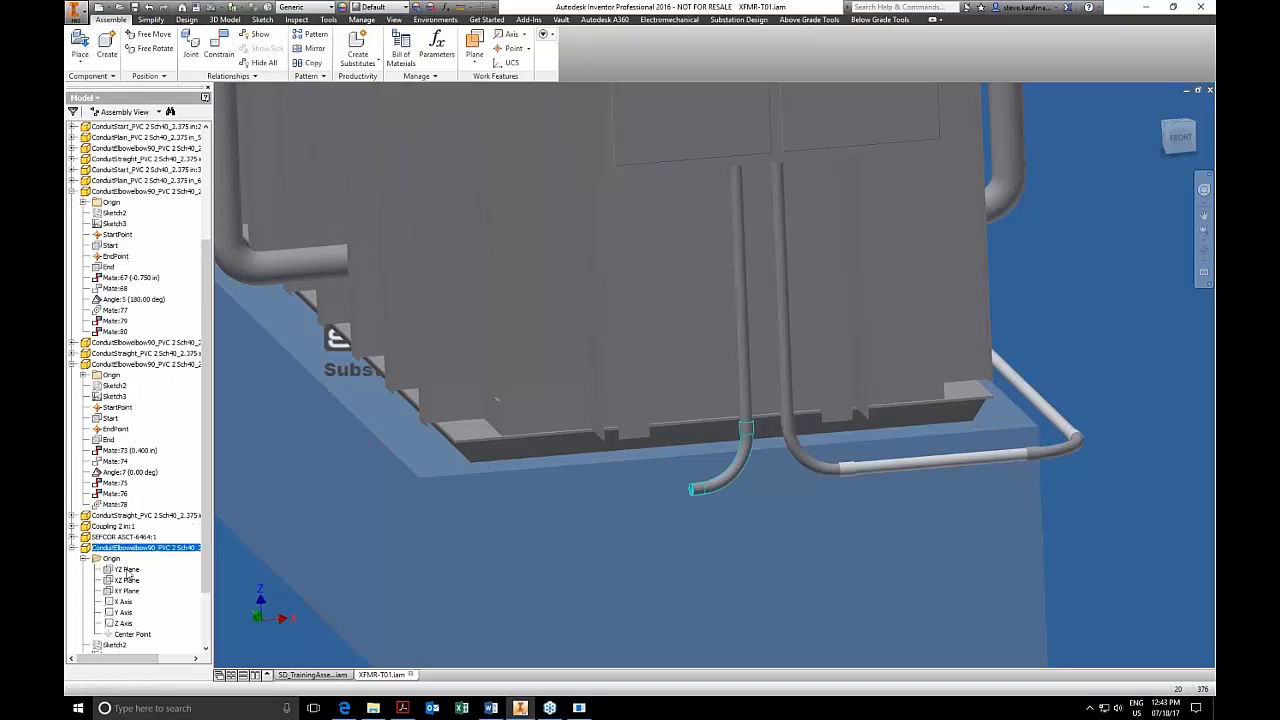
click(127, 591)
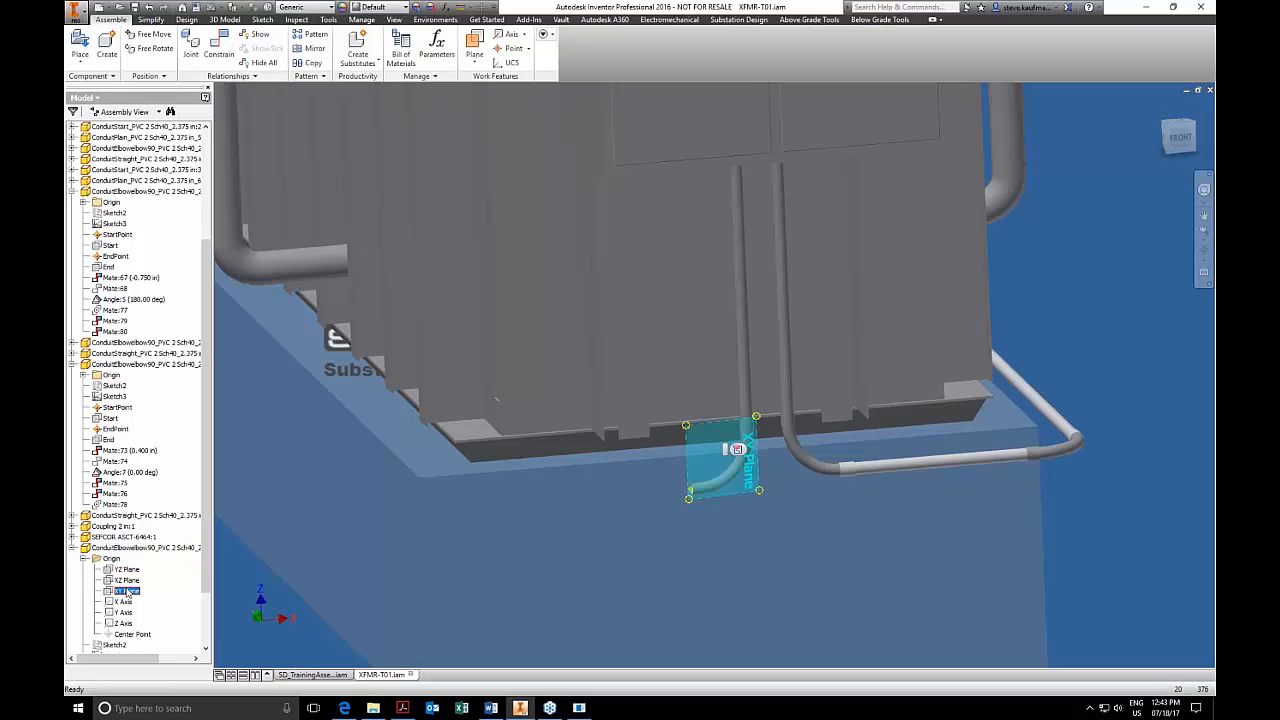
click(222, 40)
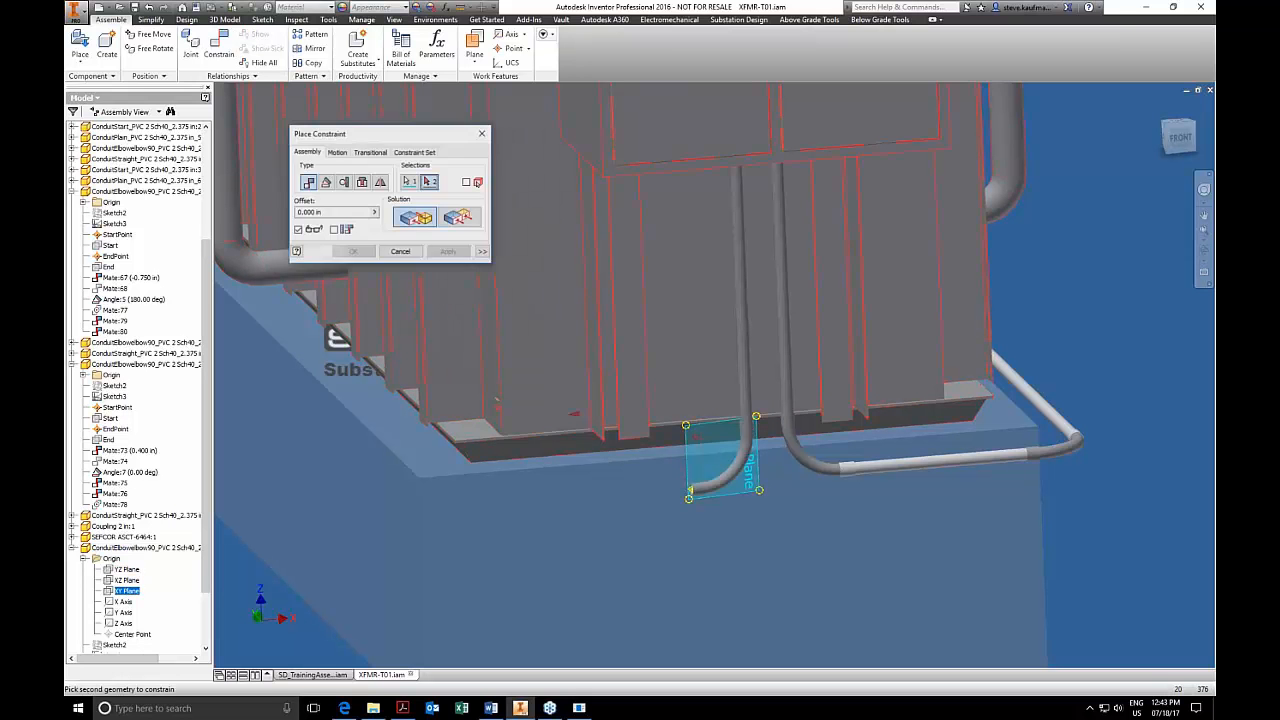
click(326, 182)
click(397, 217)
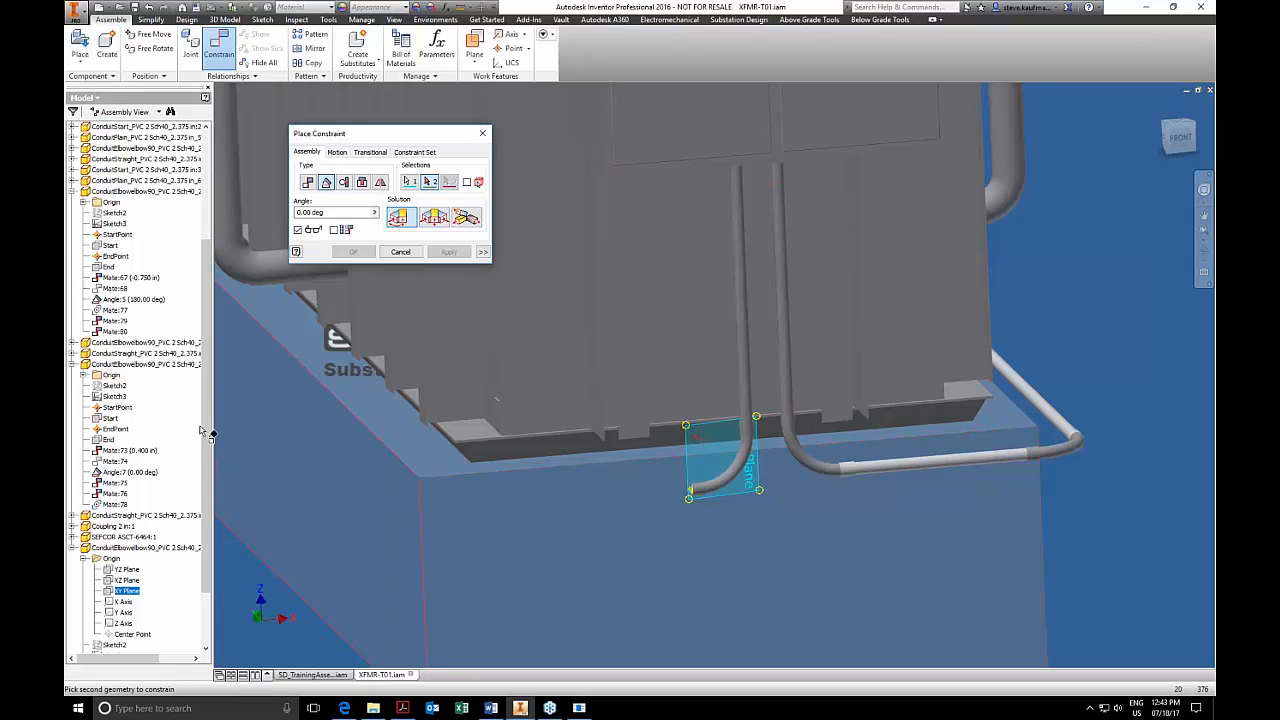
drag(205, 436, 202, 253)
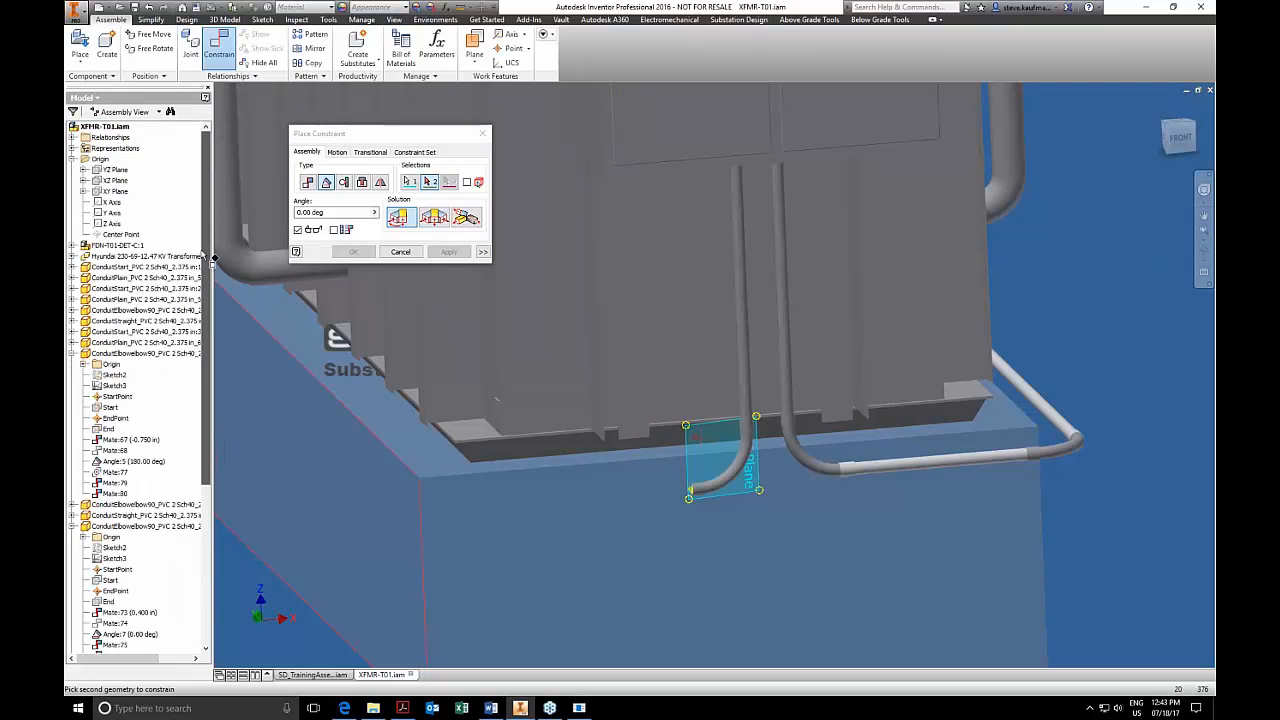
click(128, 188)
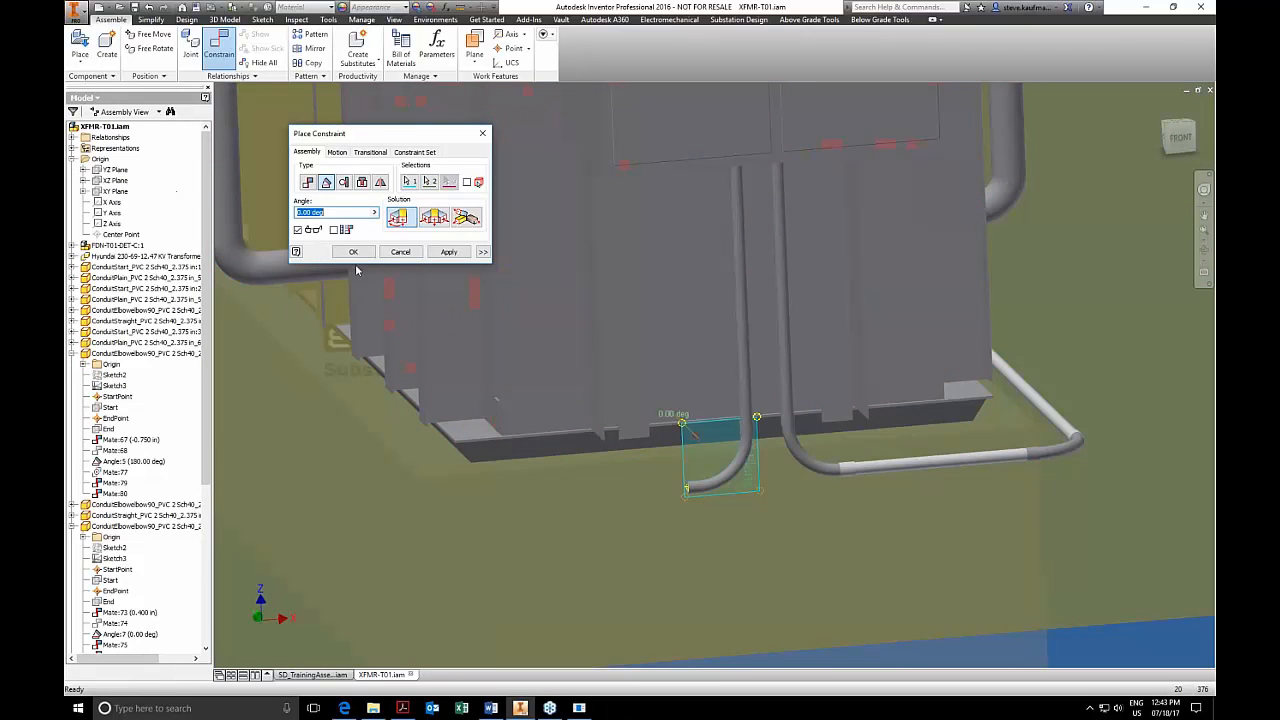
click(450, 253)
click(400, 252)
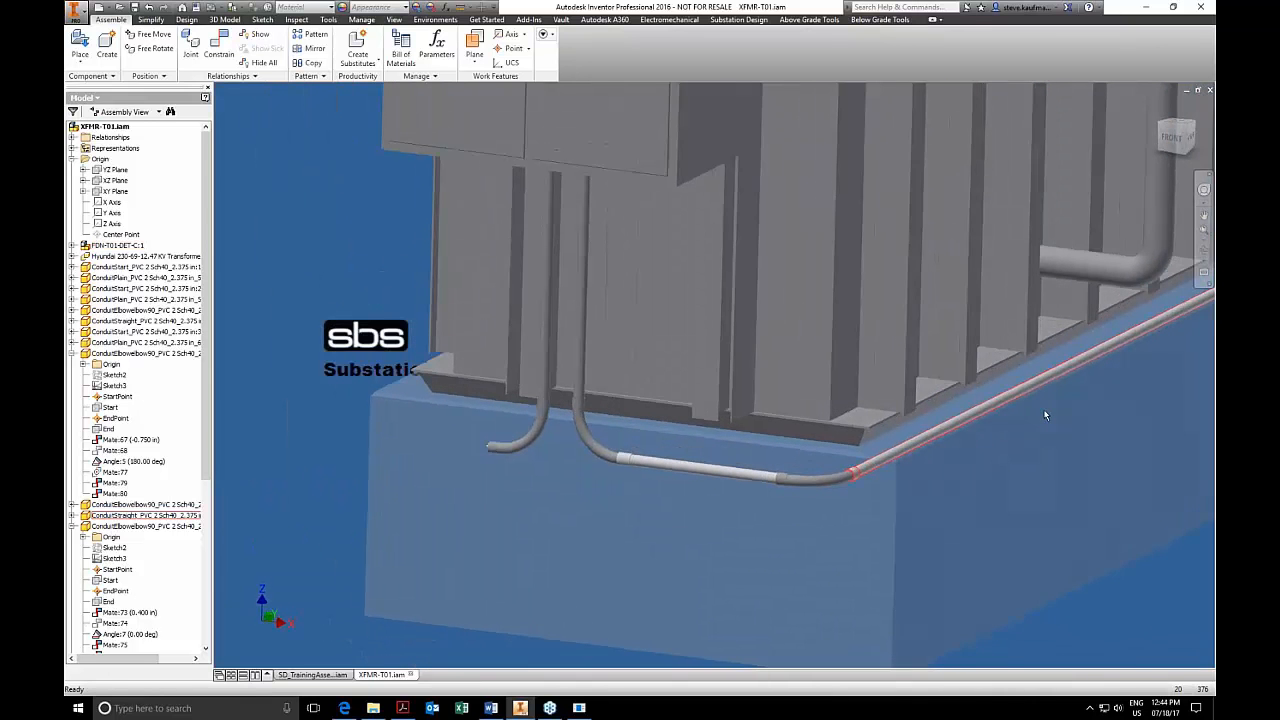
Add a variable-length straight conduit segment 33 in long to the open end of the new elbow.
click(880, 19)
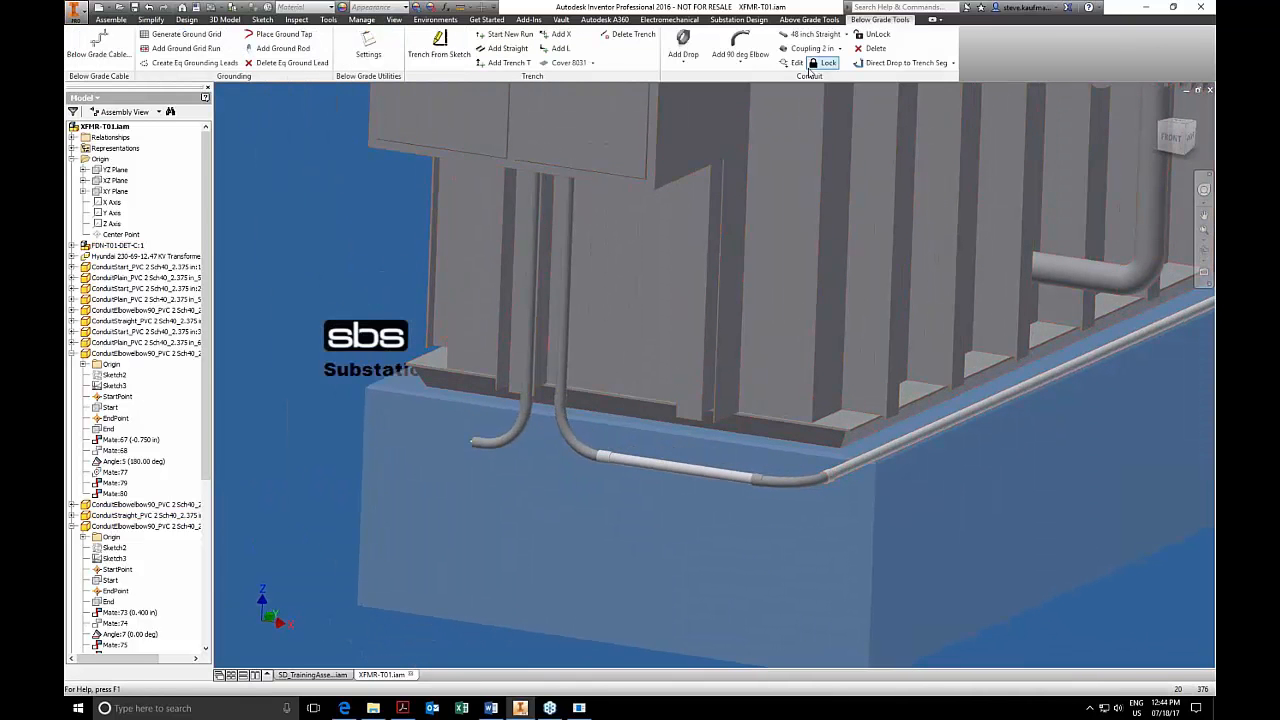
click(846, 34)
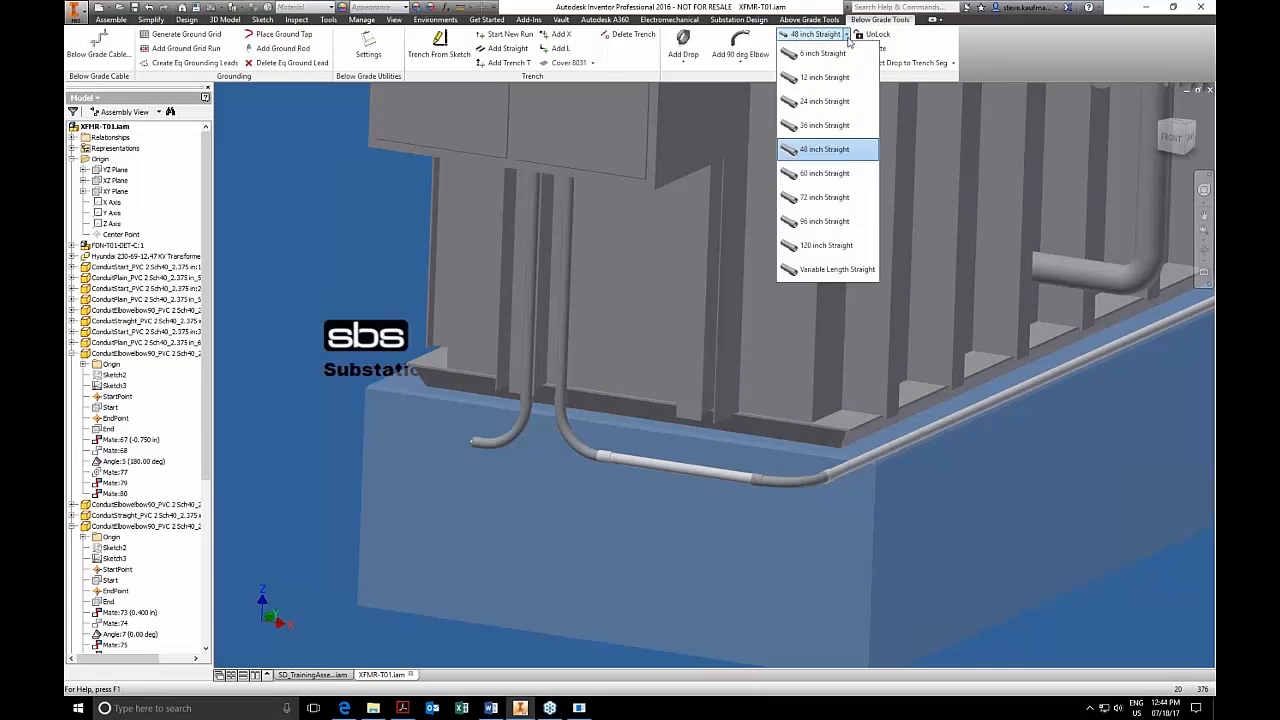
click(838, 270)
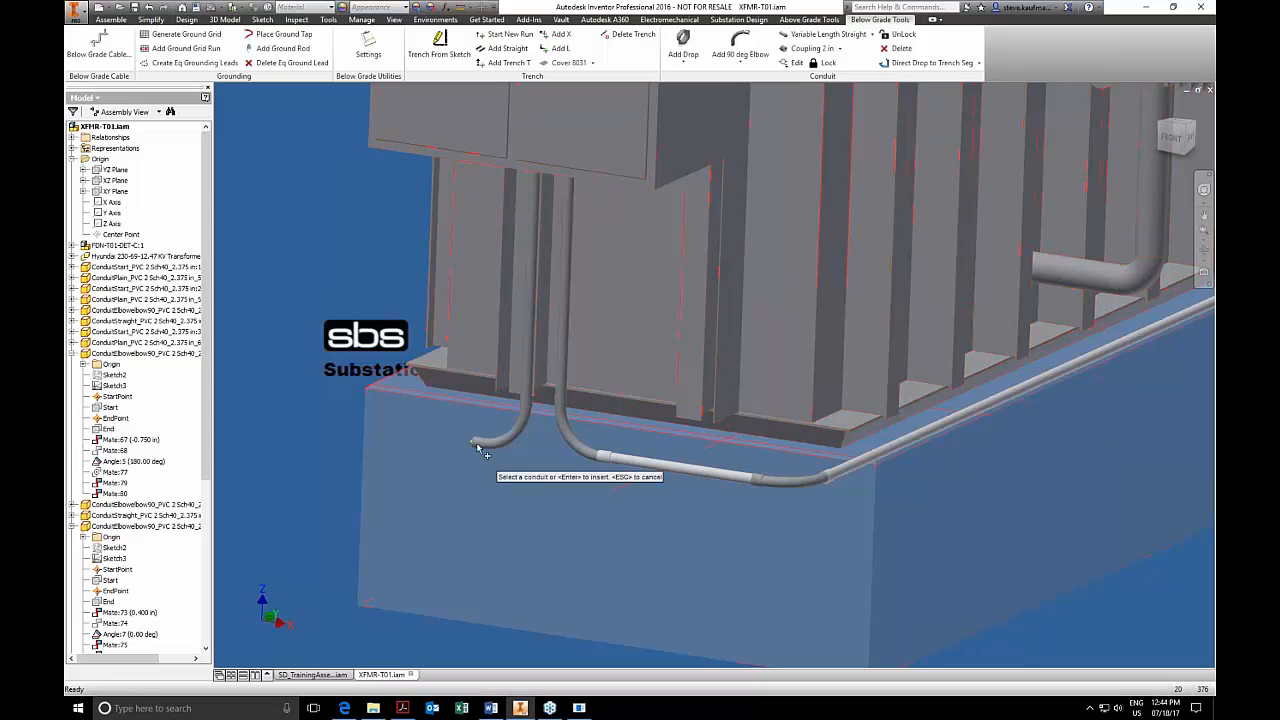
click(499, 481)
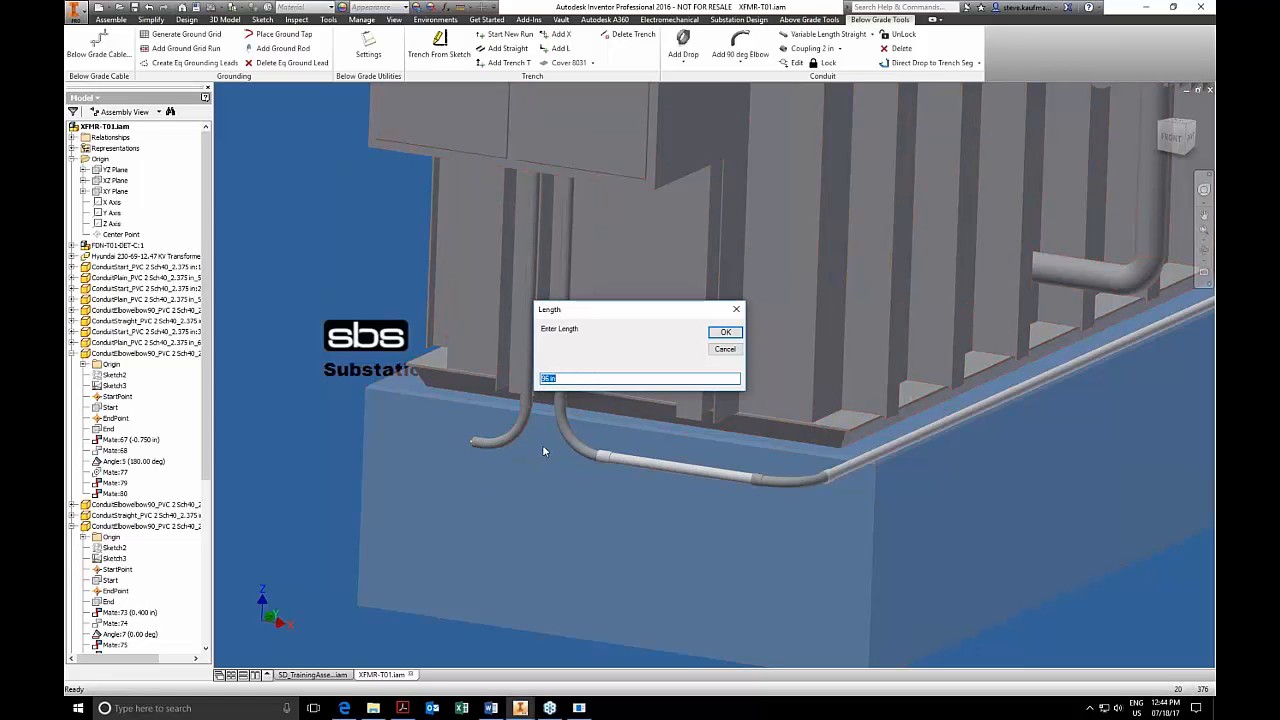
text(33)
click(725, 332)
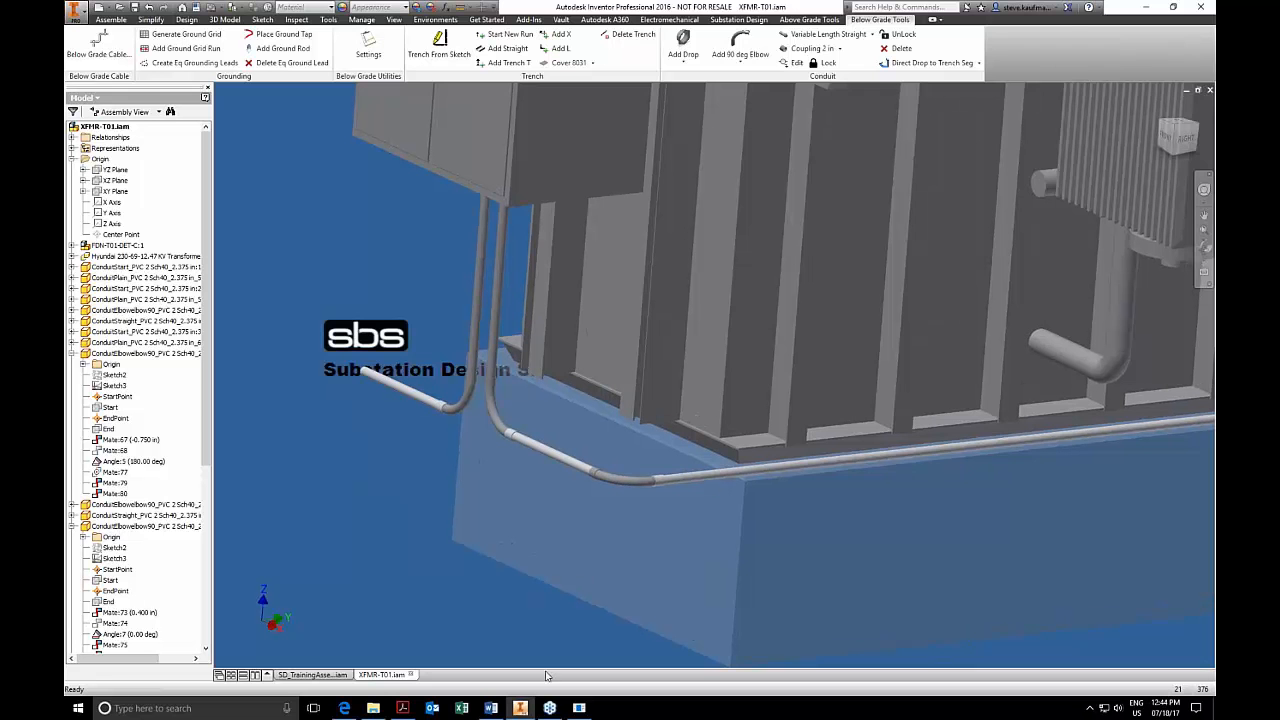
Review the Conduit Fittings work geometry requirements in the SDS Part Automation Requirements PDF in Acrobat, then return to the transformer model.
click(410, 711)
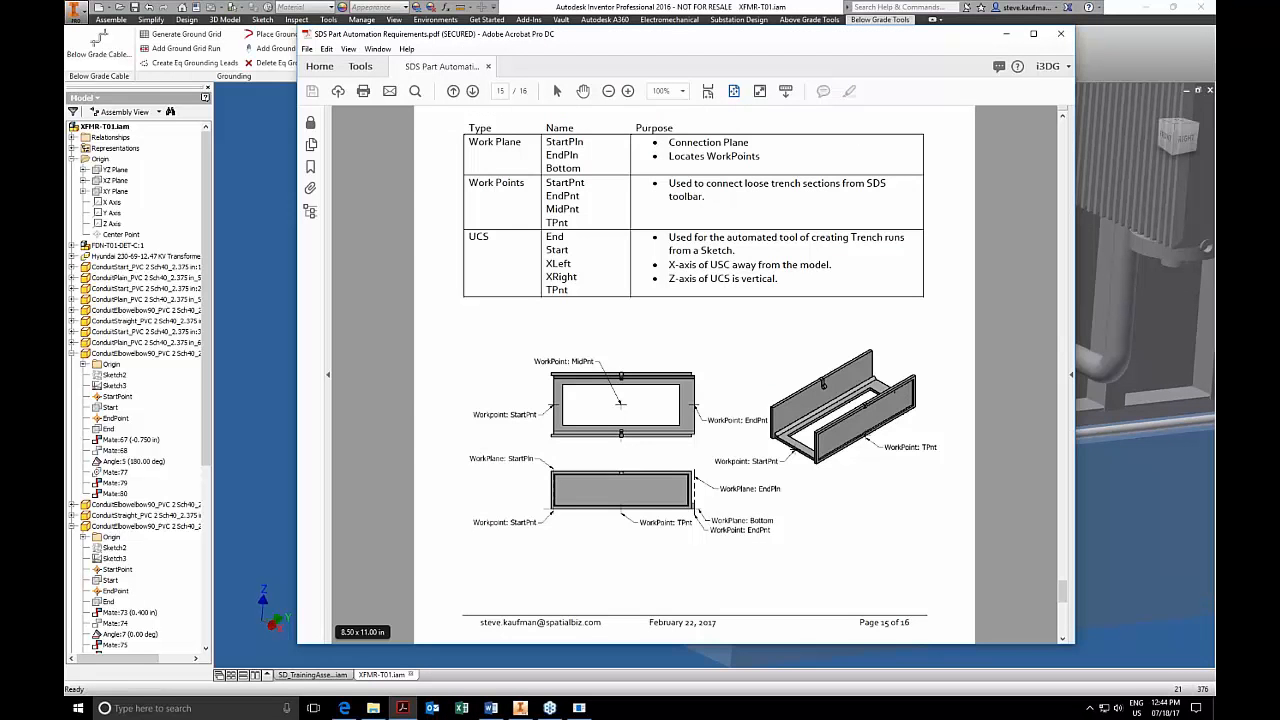
scroll(532, 502, up, 7)
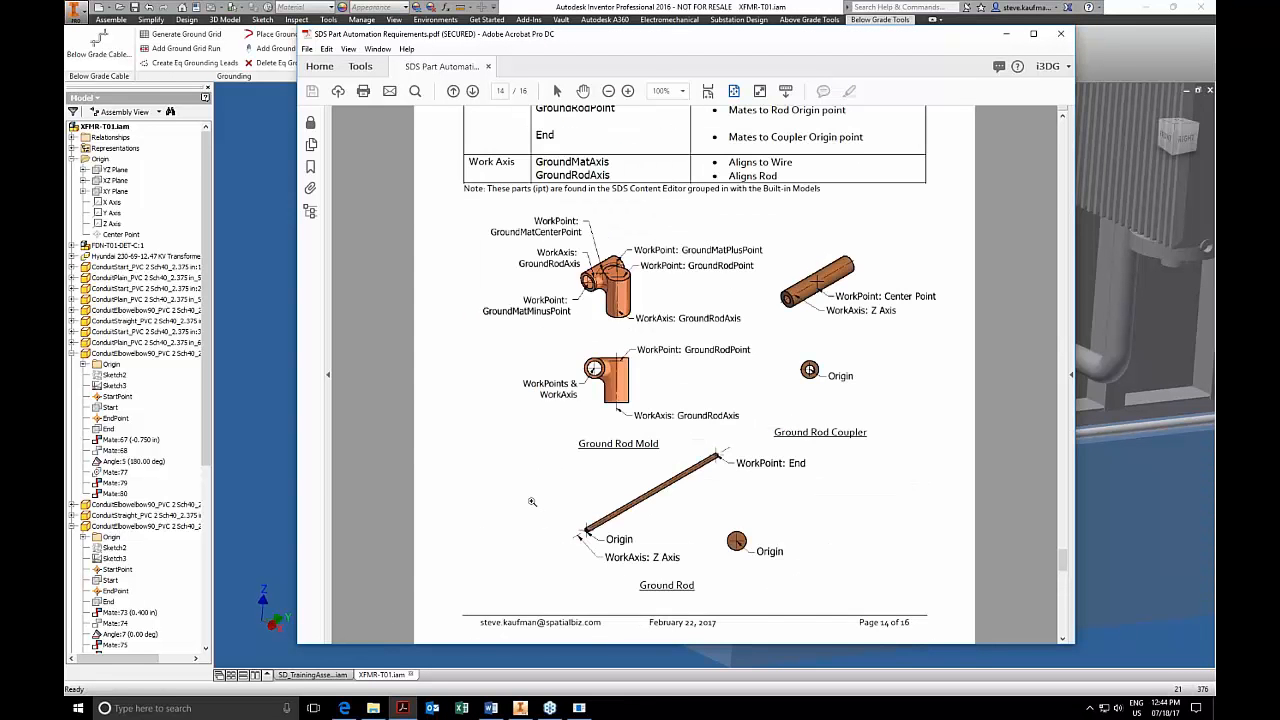
scroll(532, 502, up, 15)
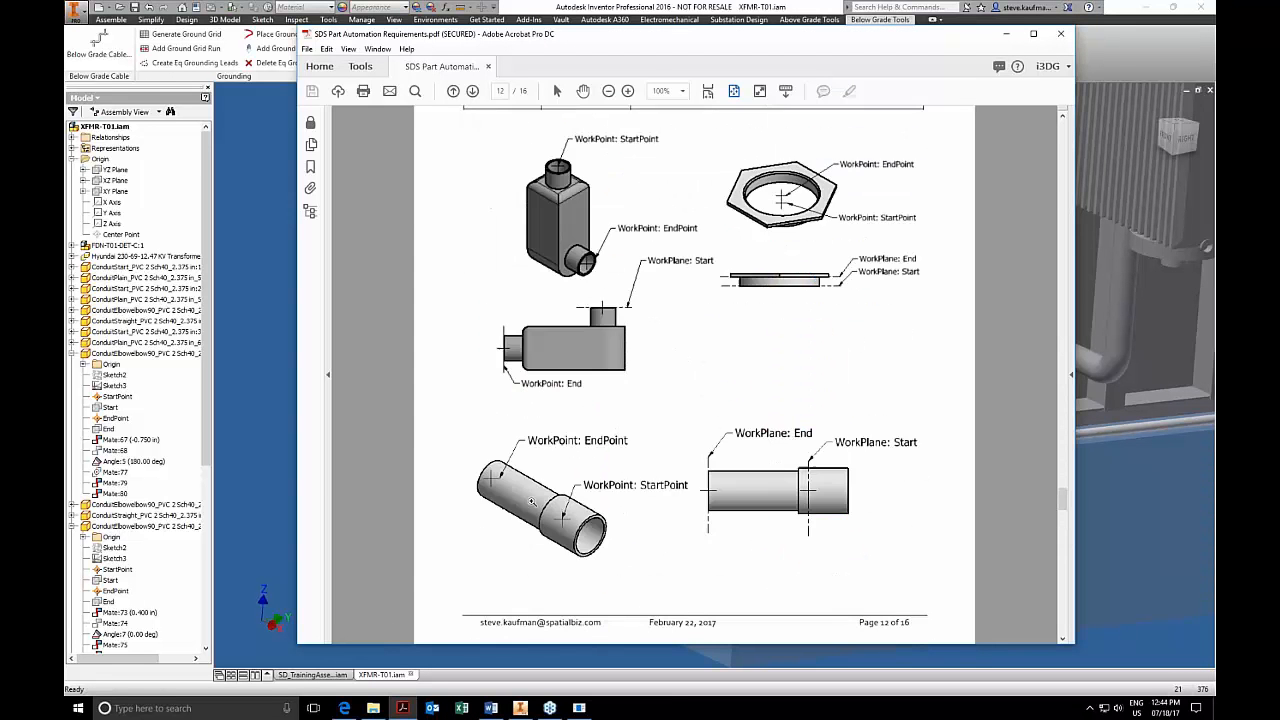
scroll(541, 494, up, 4)
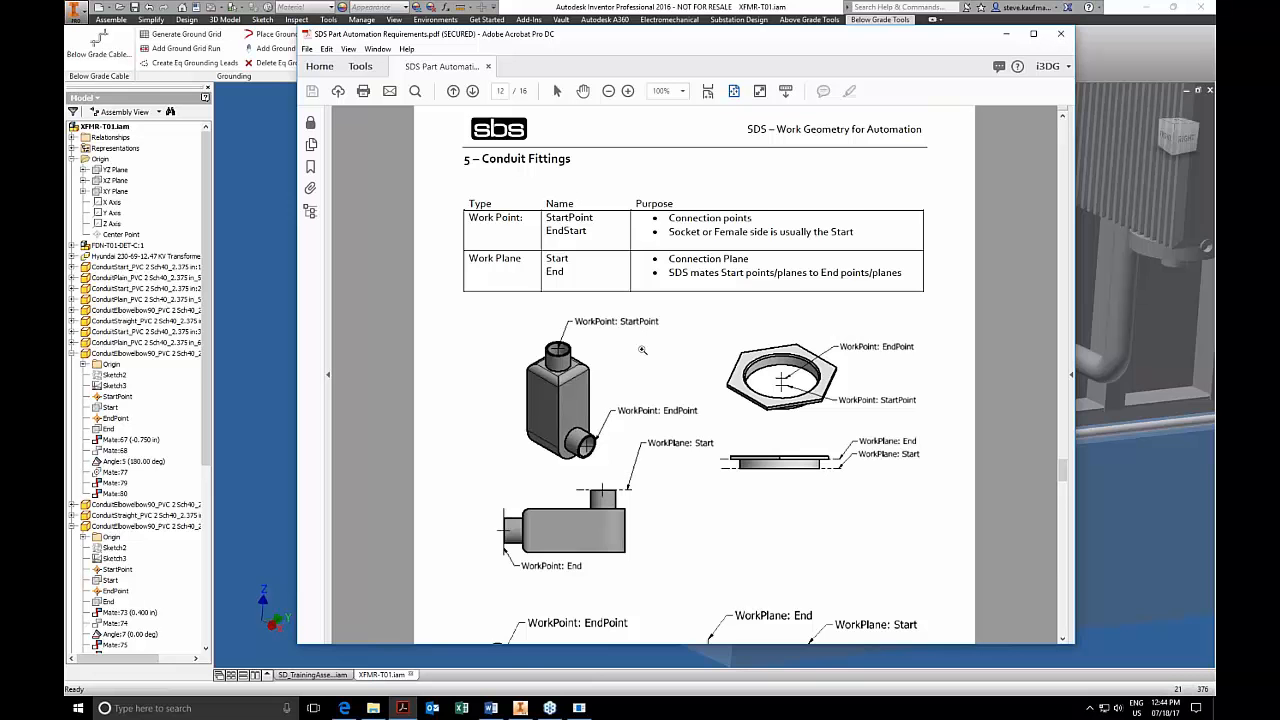
scroll(636, 446, down, 1)
scroll(636, 438, down, 2)
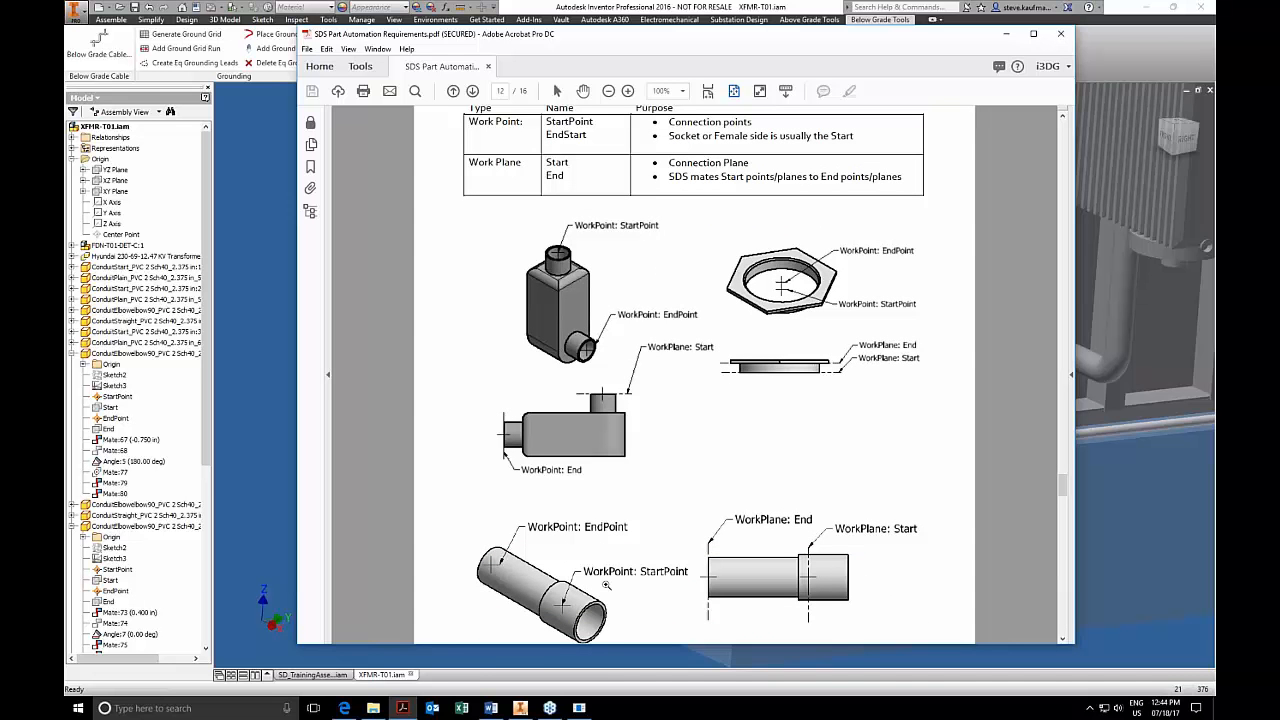
click(1162, 38)
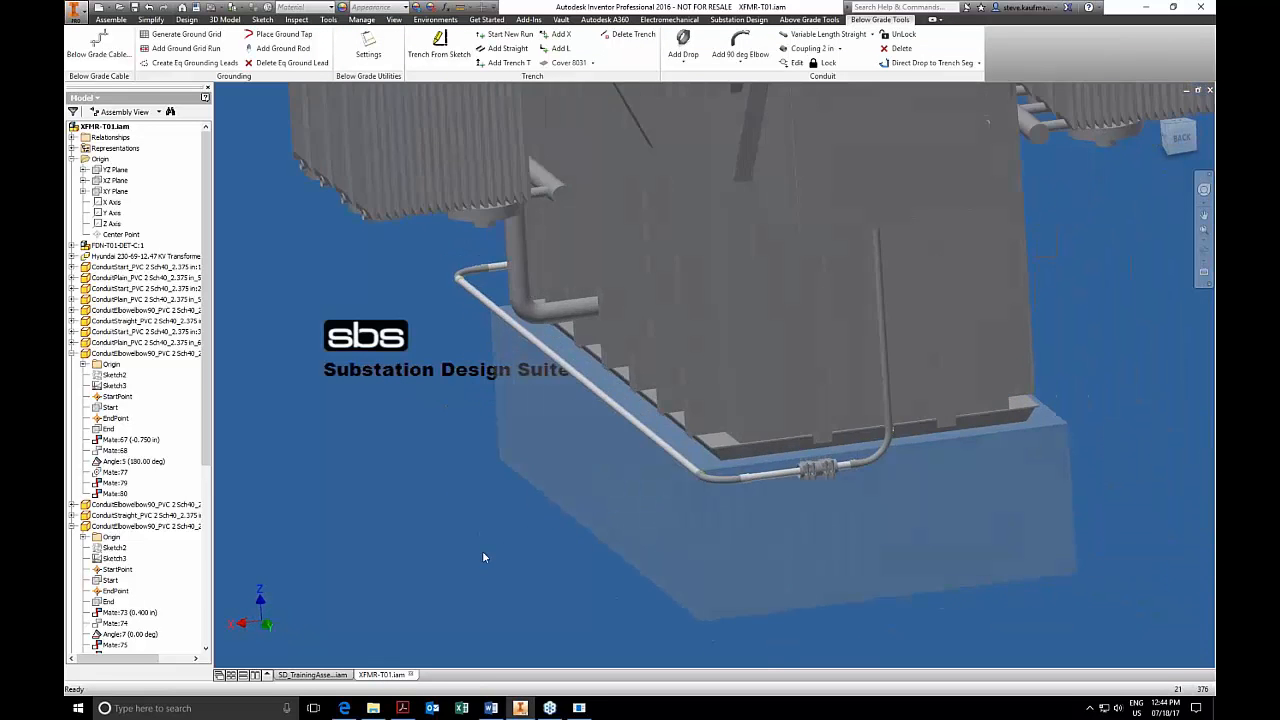
Delete the SEFCOR ASCT-6464 fitting and the 2 in coupling from the conduit run at the back of the transformer.
scroll(483, 557, down, 2)
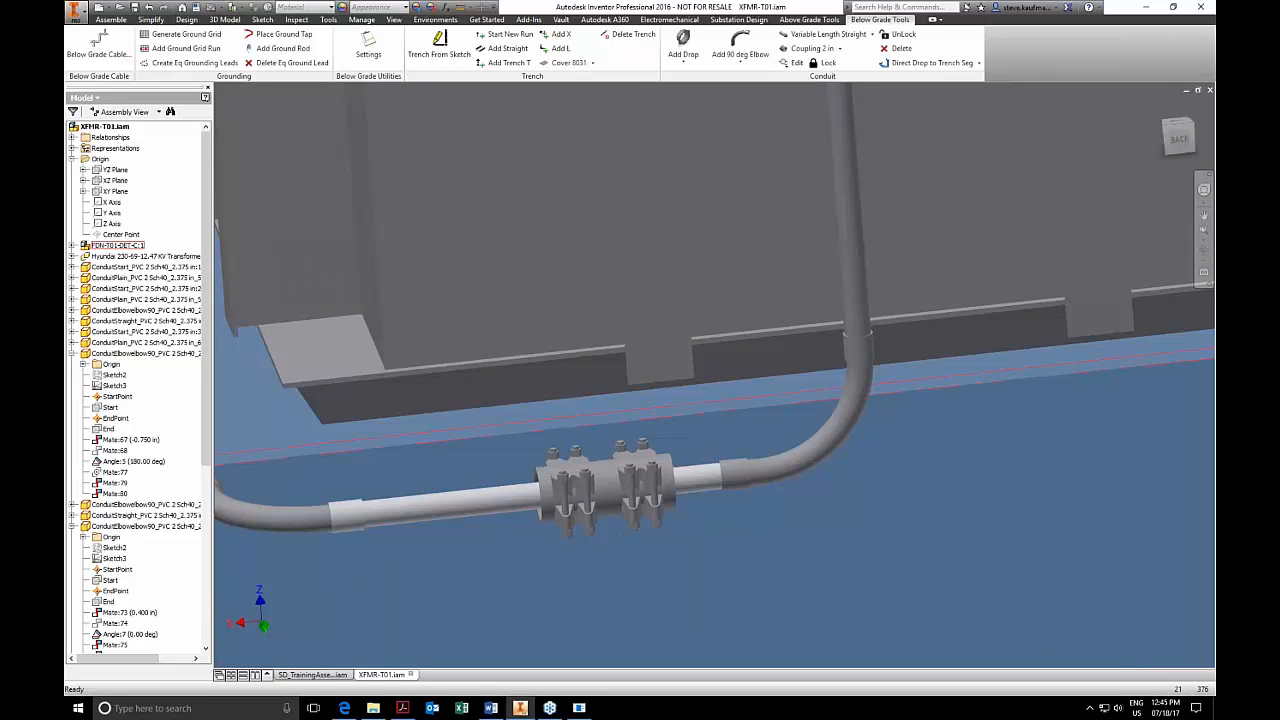
click(590, 487)
key(Delete)
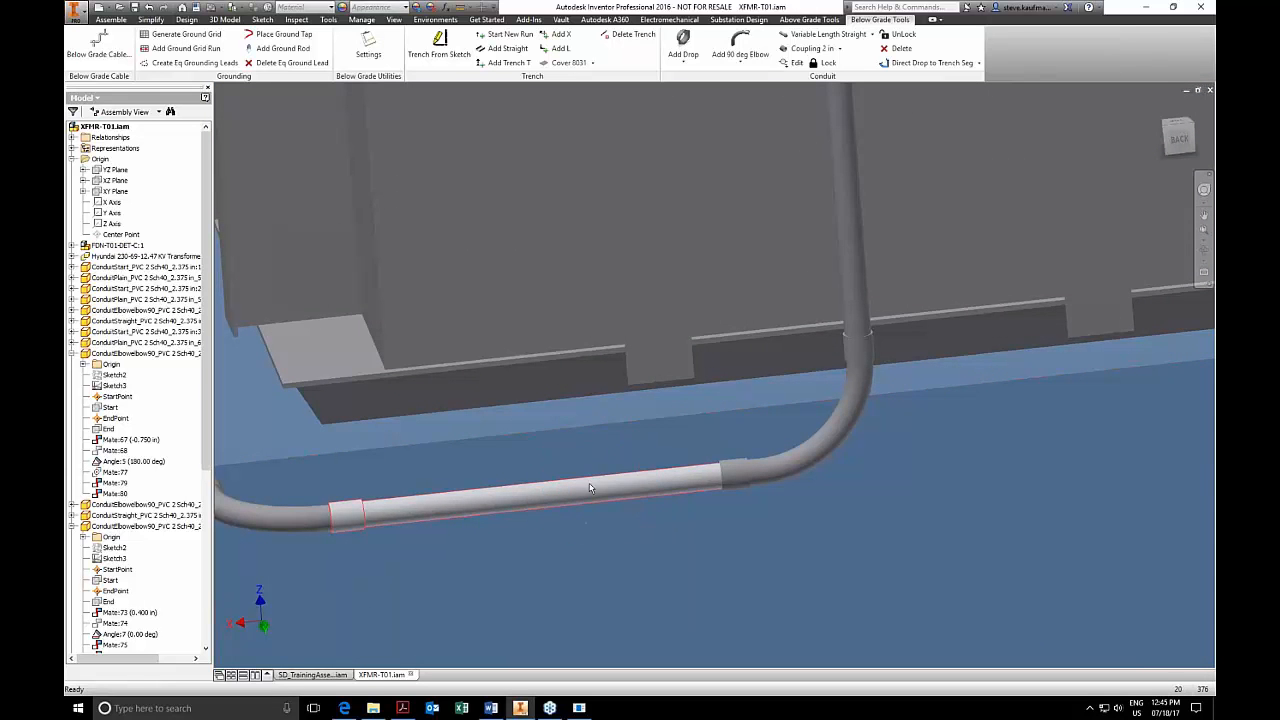
click(738, 480)
key(Delete)
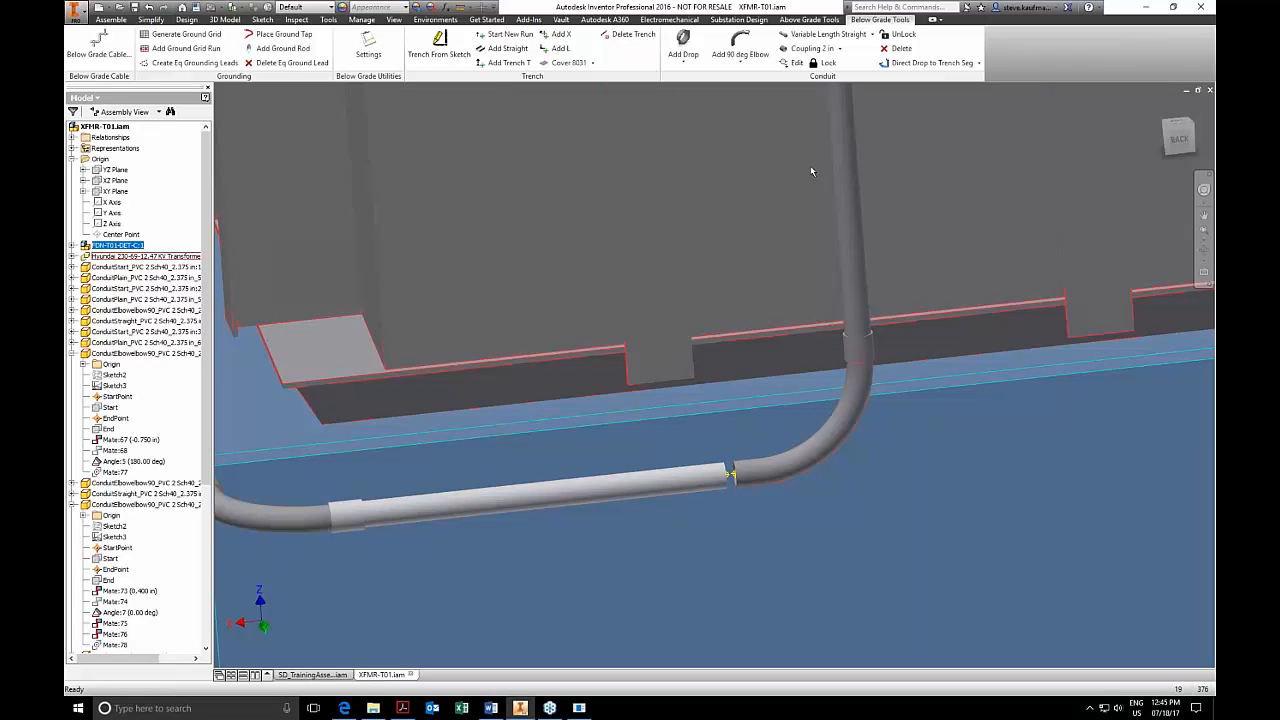
Try a 2 in coupling on the elbow's open end beside the straight conduit and delete it without saving its edits.
click(806, 50)
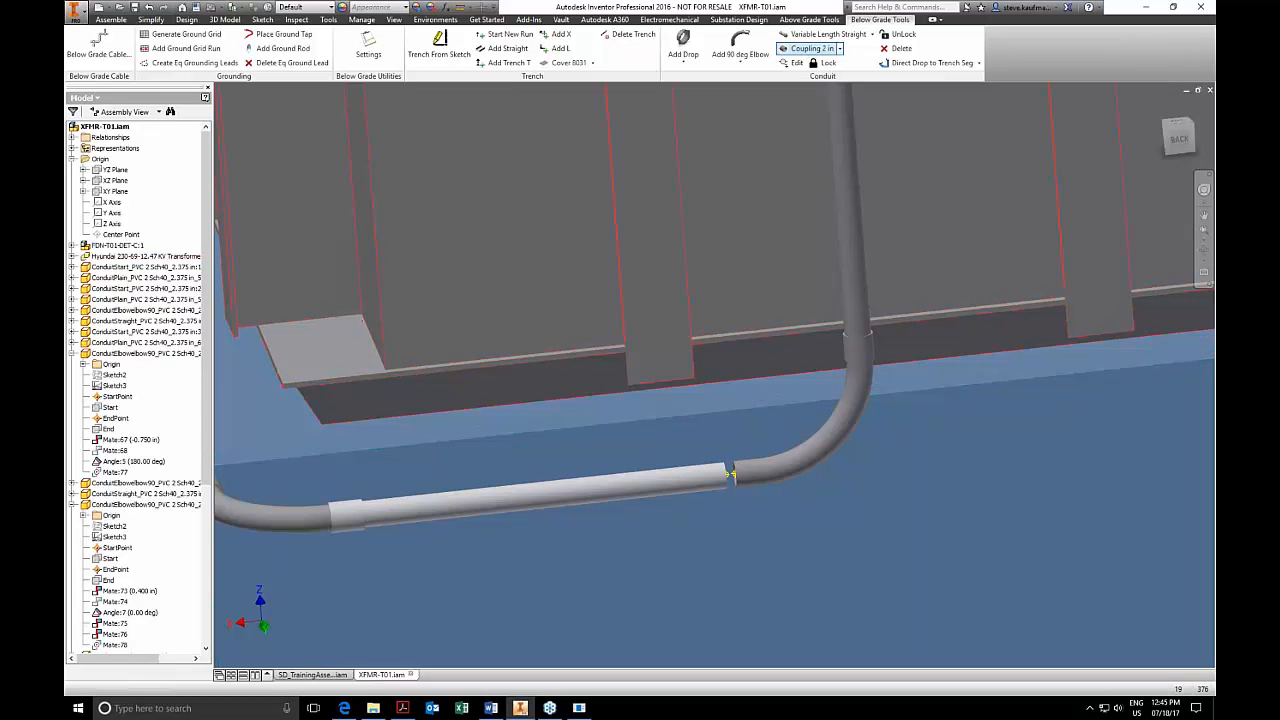
click(736, 481)
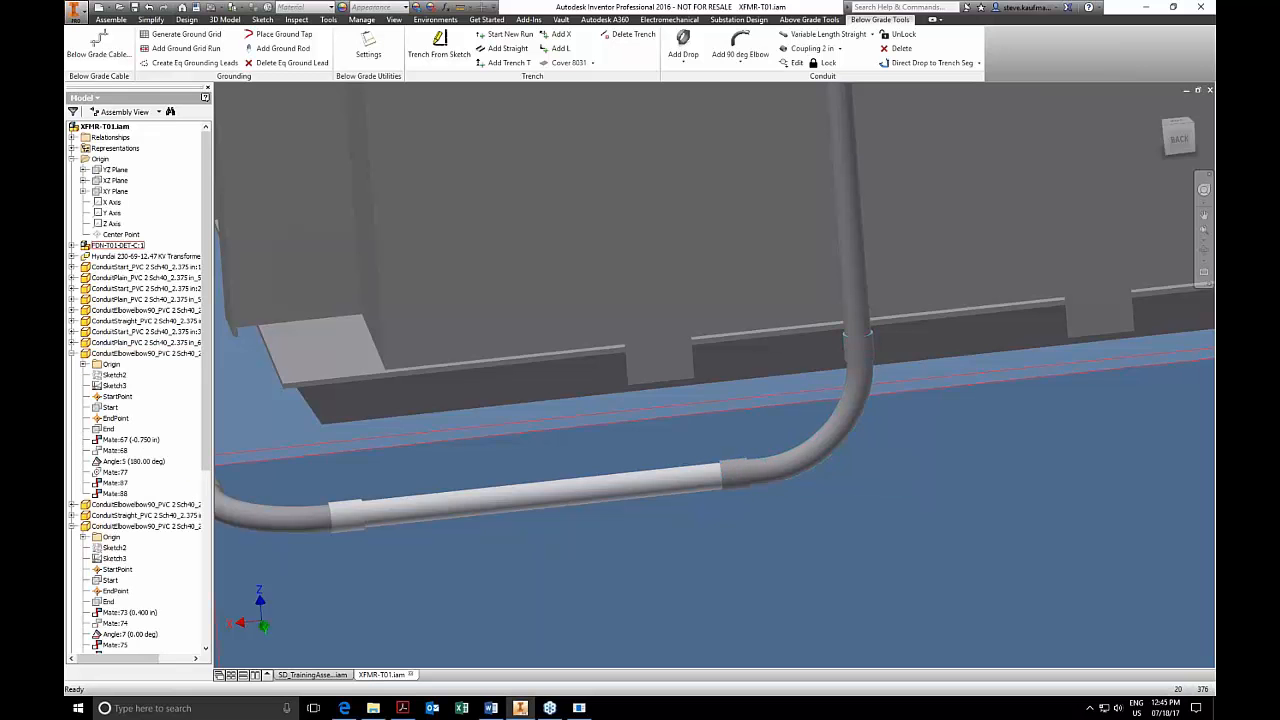
click(741, 479)
key(Delete)
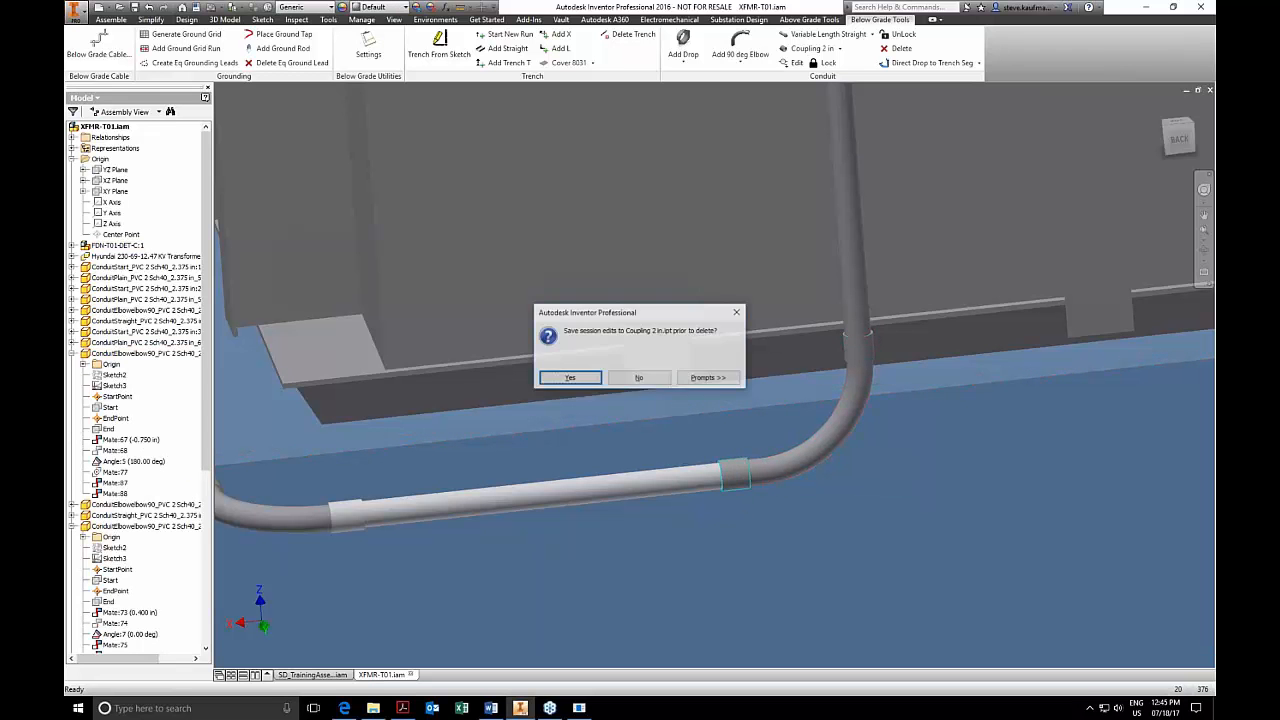
click(662, 381)
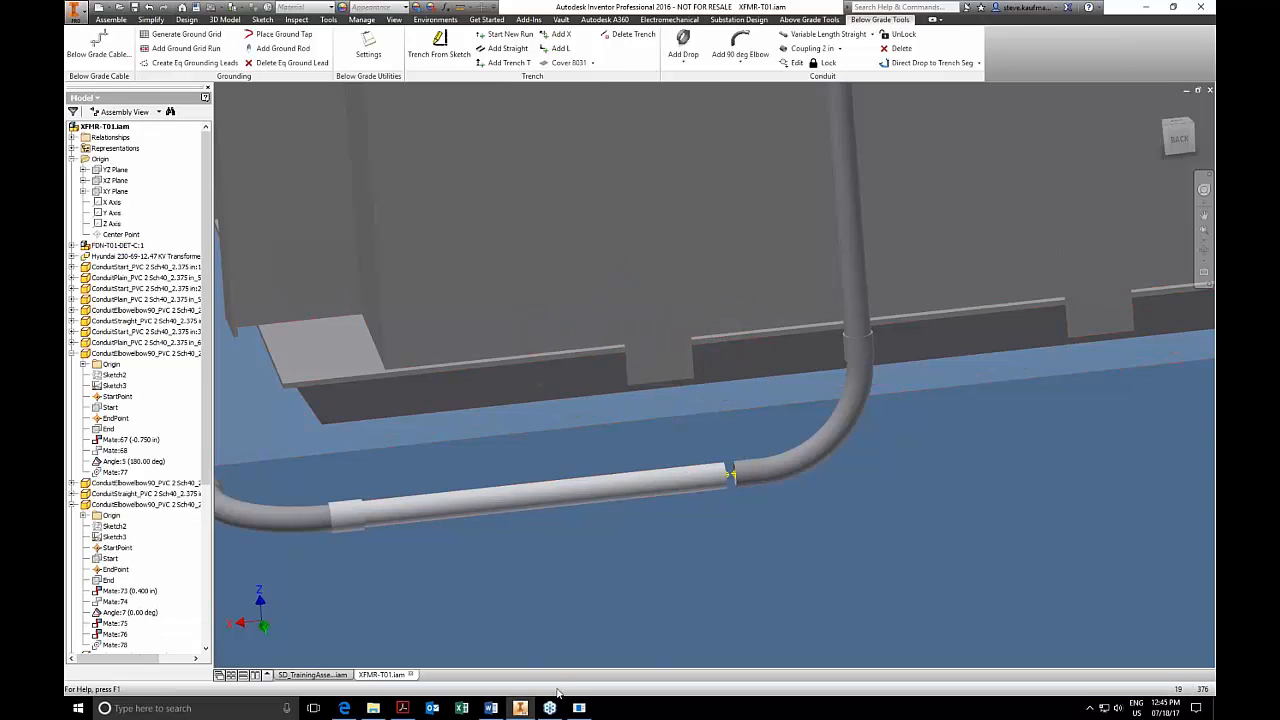
Examine the Tool Bar Constraints note in SD_TrainingAssembly for how conduit items are constrained, then return to XFMR-T01.
click(312, 674)
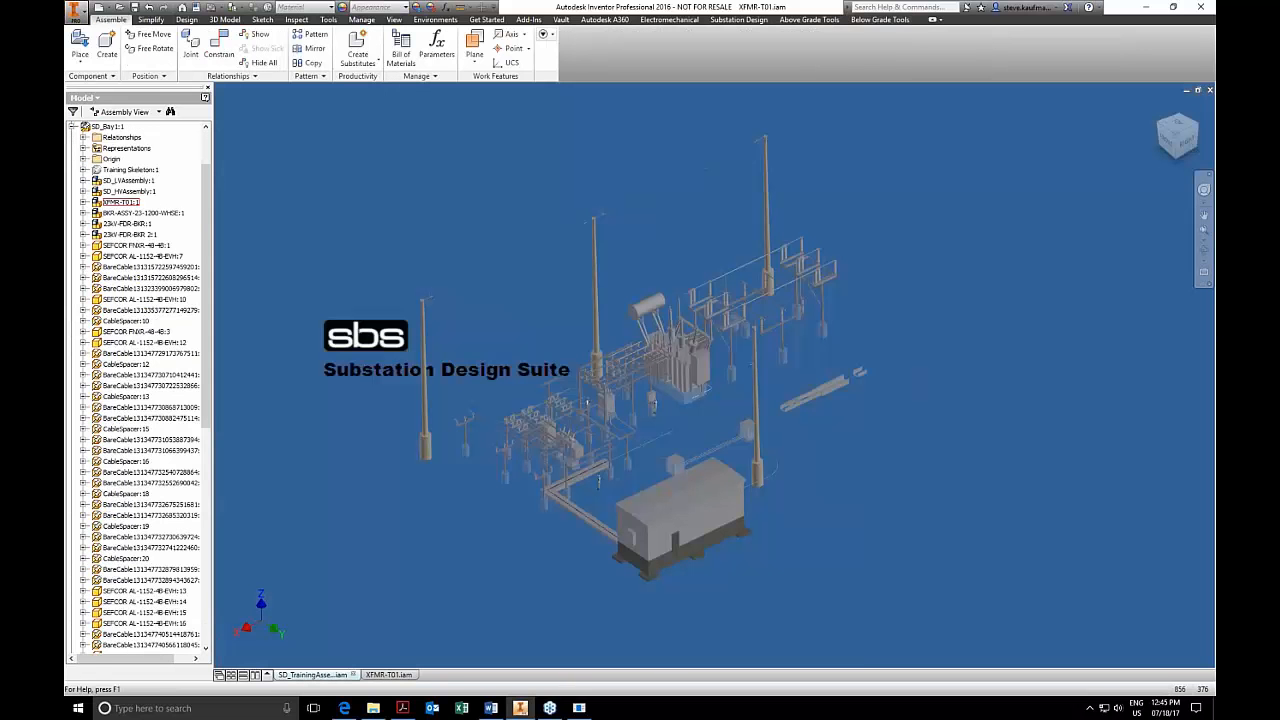
shift+middle_drag(745, 500, 655, 475)
scroll(655, 475, down, 2)
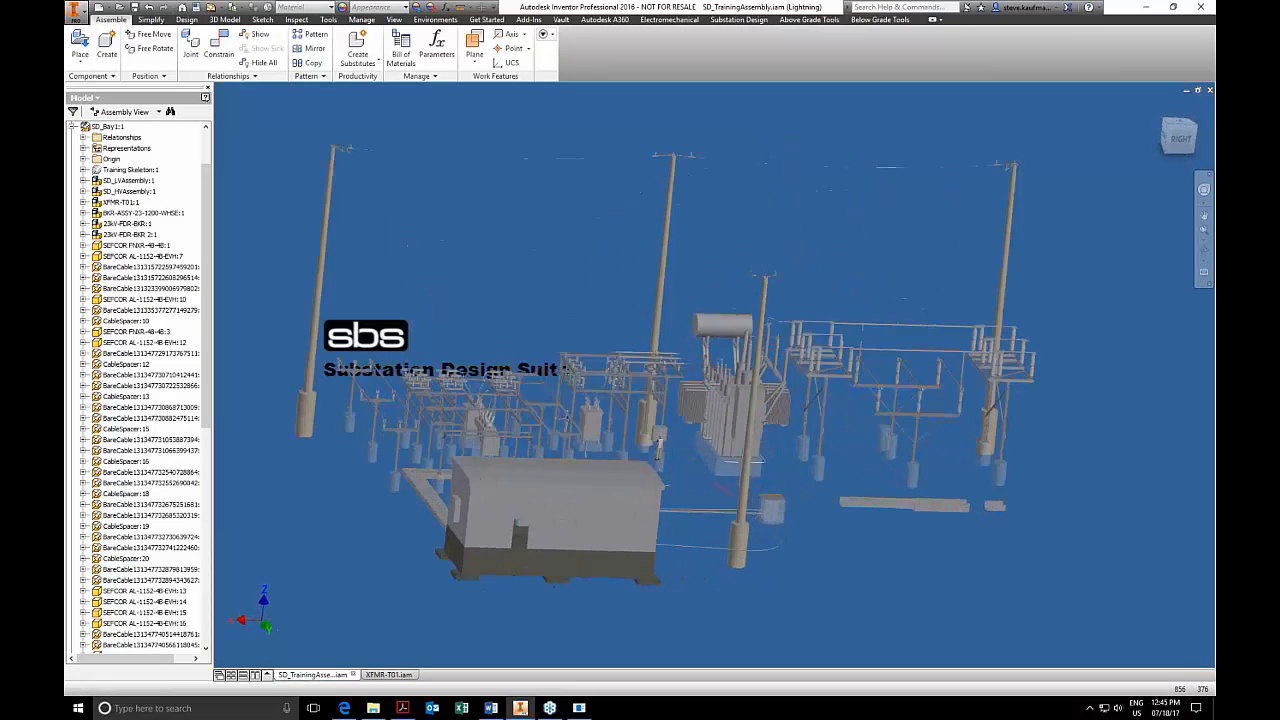
scroll(890, 480, down, 8)
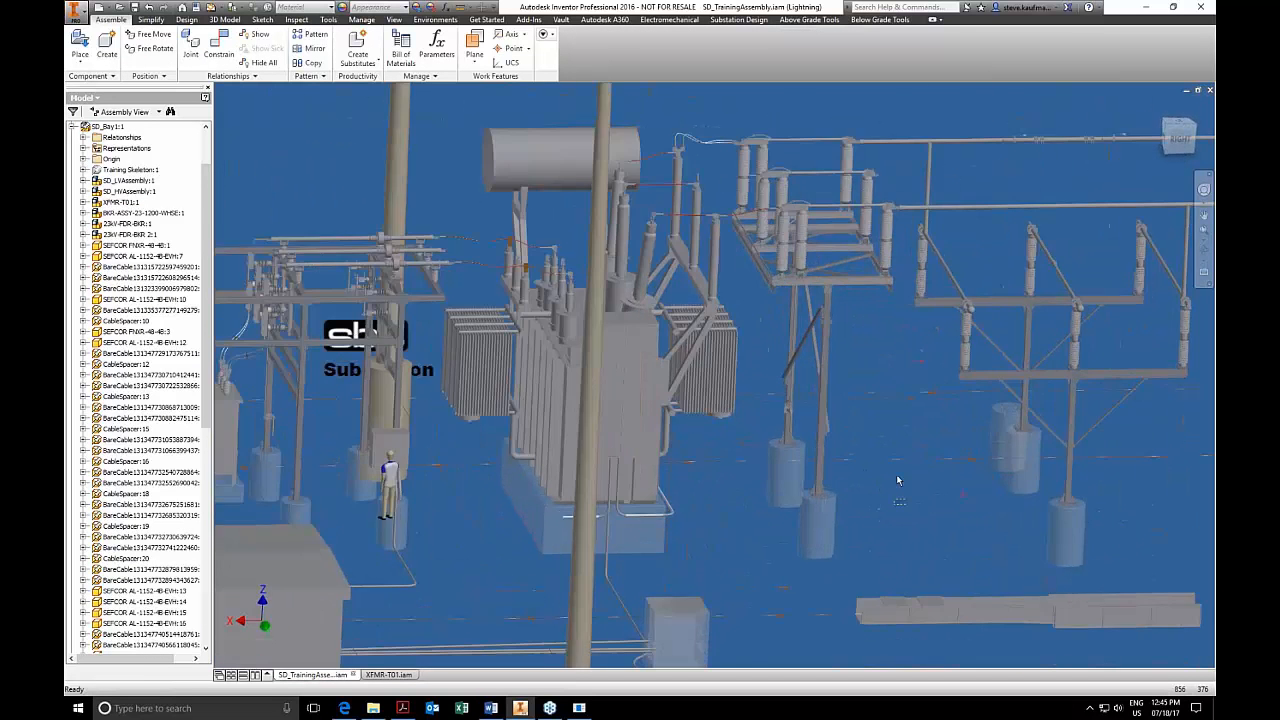
scroll(897, 480, down, 10)
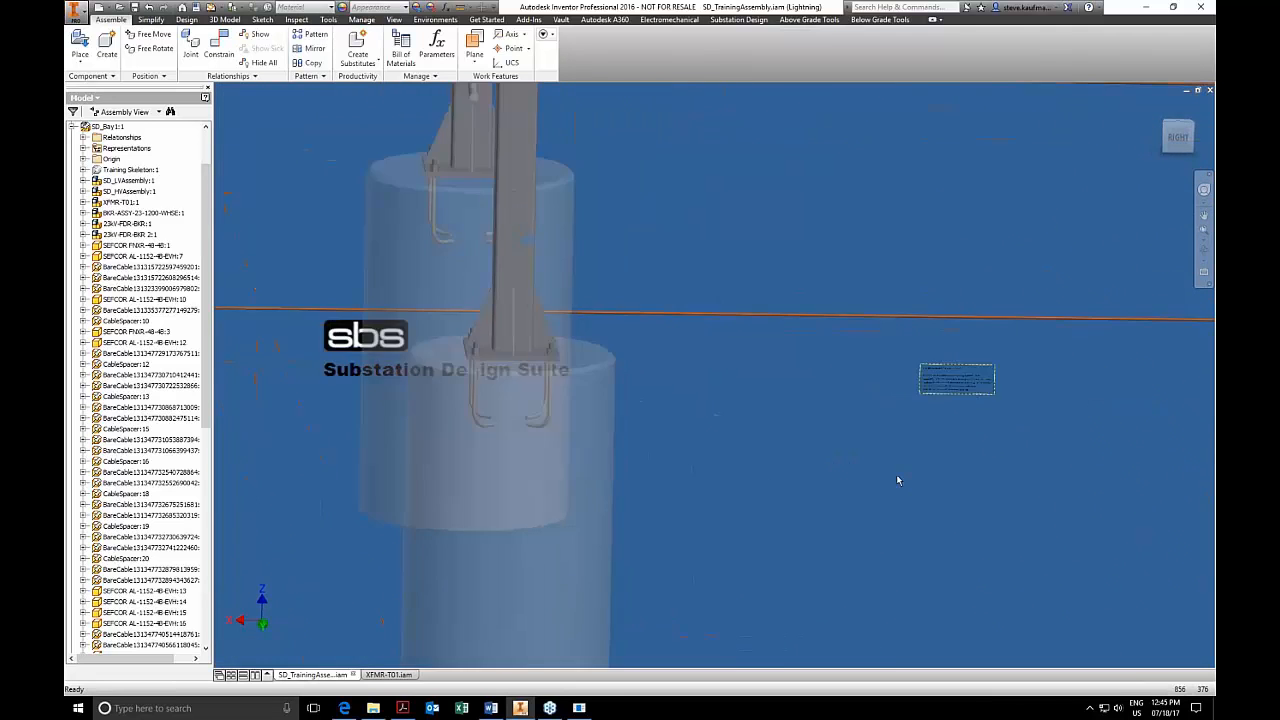
scroll(897, 481, down, 10)
scroll(896, 474, down, 5)
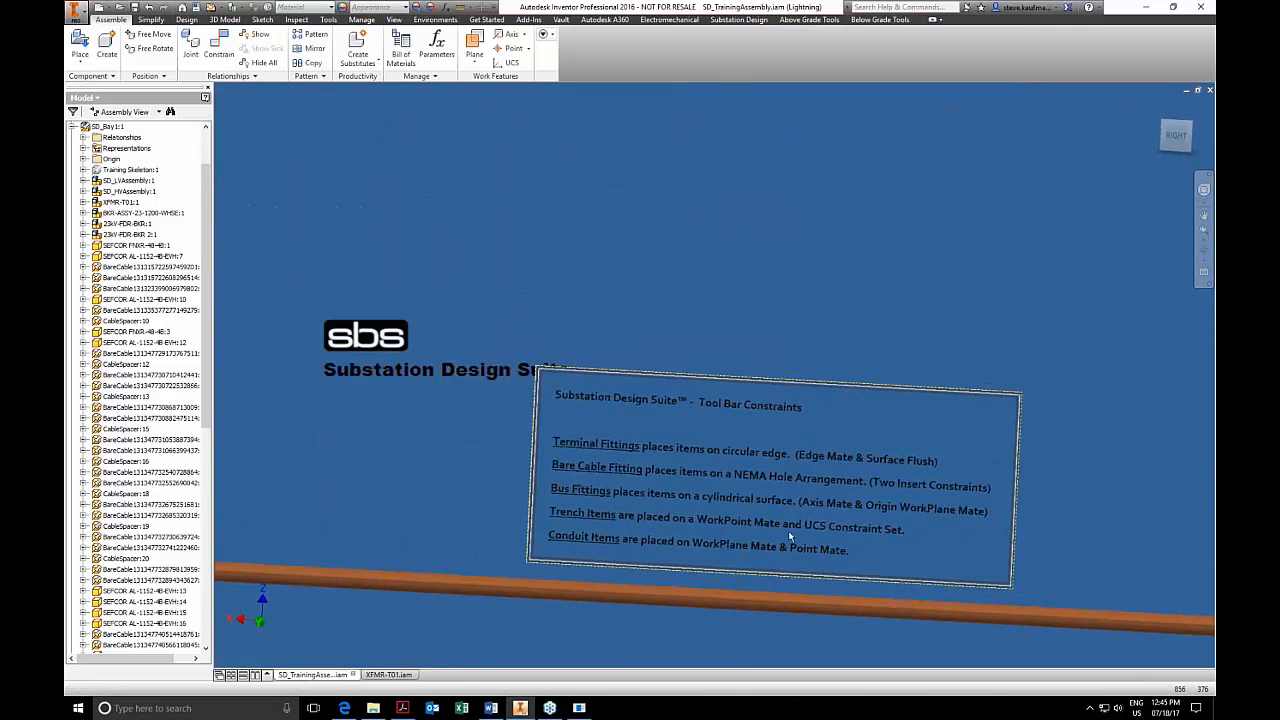
click(390, 675)
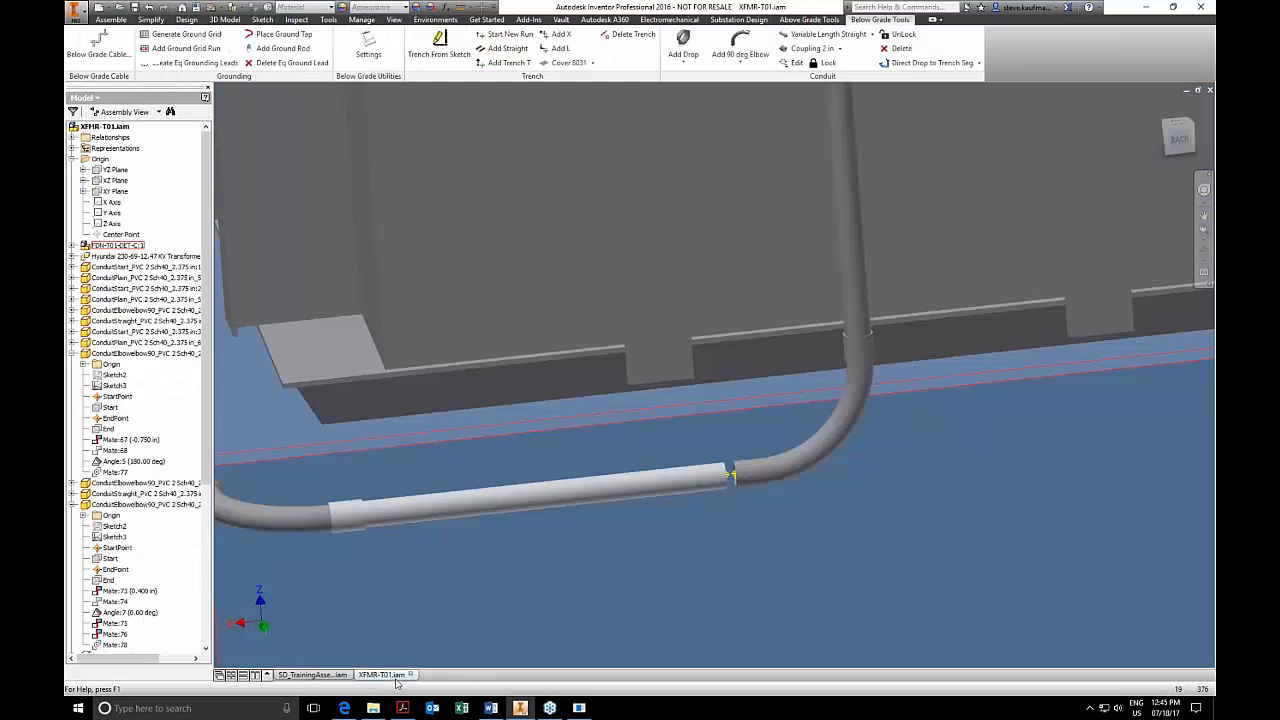
click(318, 675)
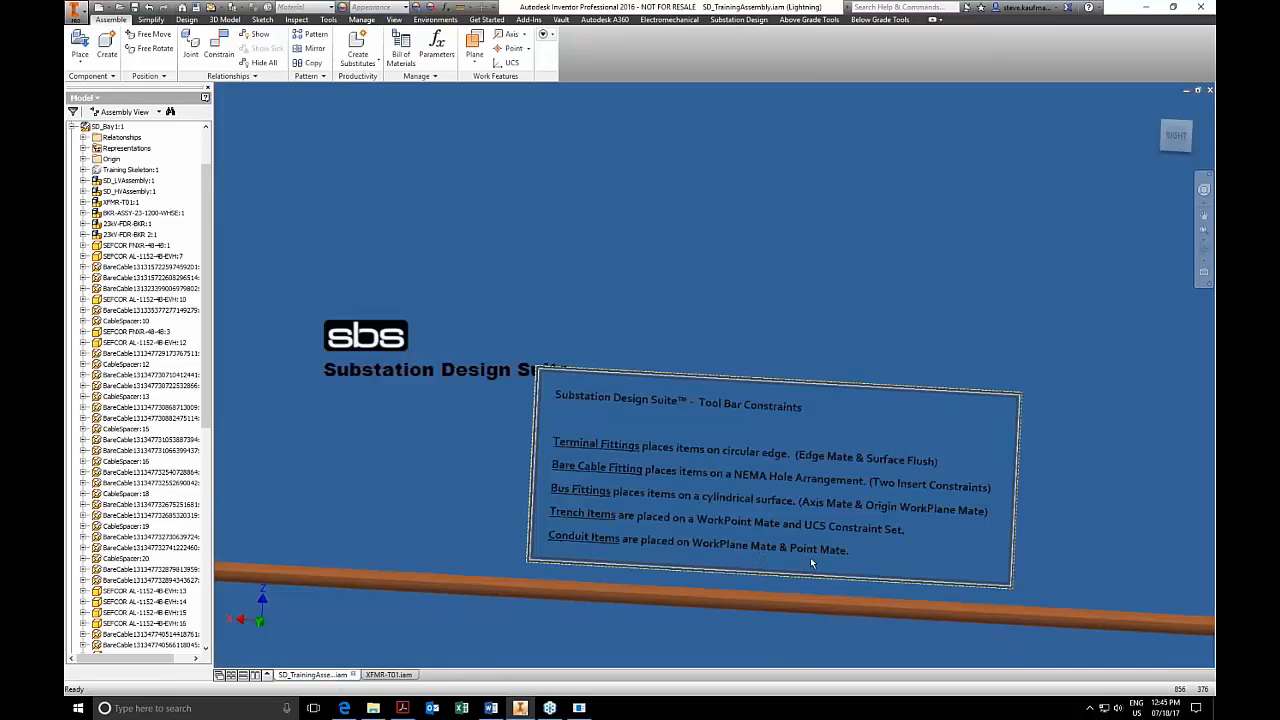
click(389, 675)
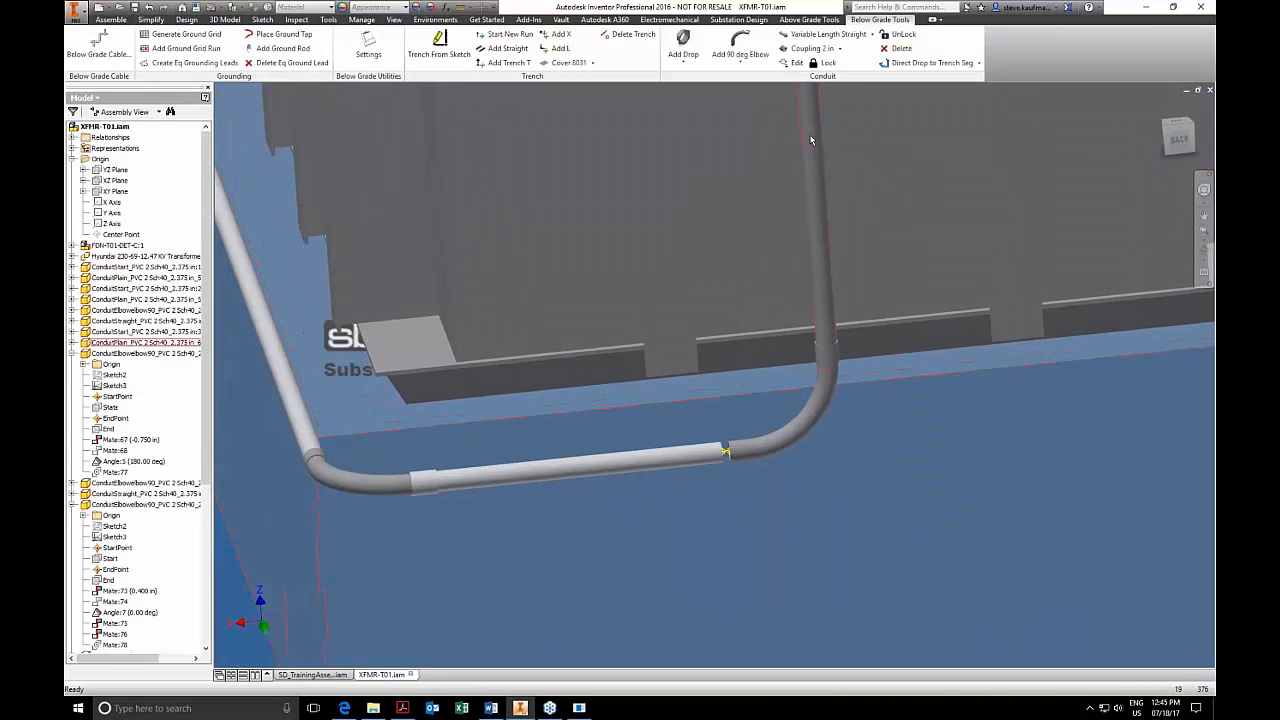
Place a 2 in coupling on the elbow's open end and locate it in the assembly structure.
click(810, 48)
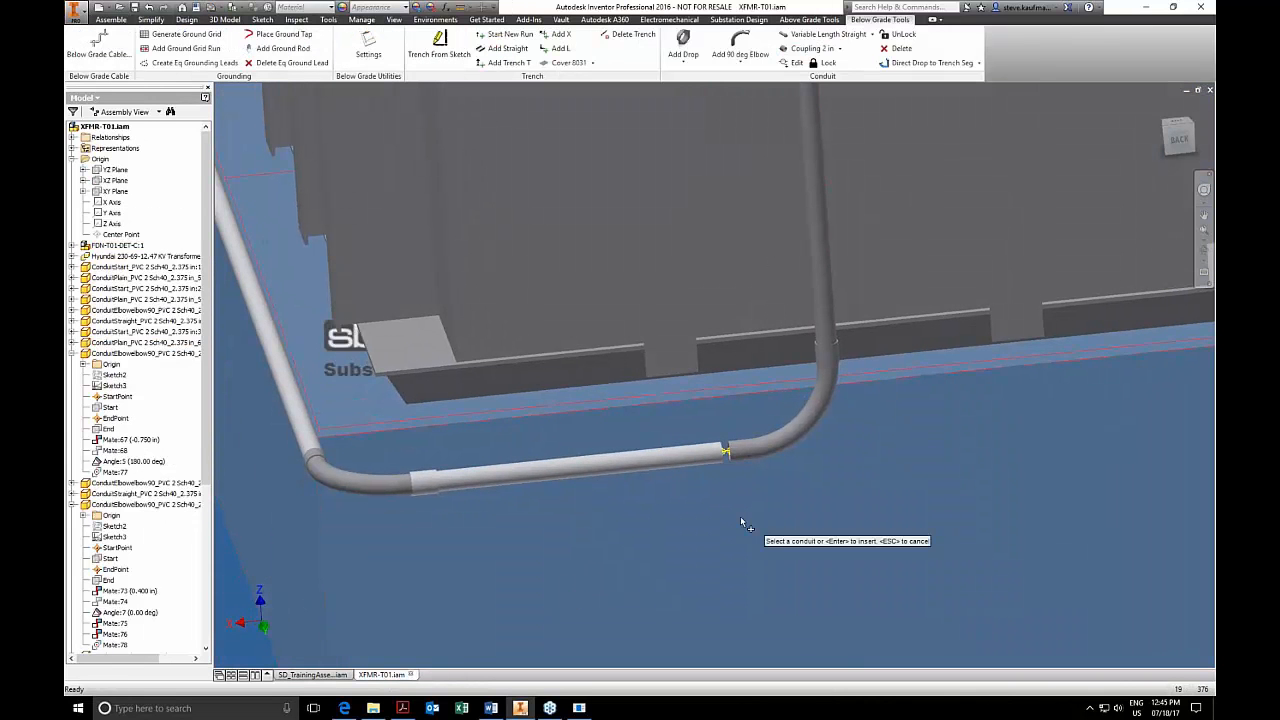
click(726, 456)
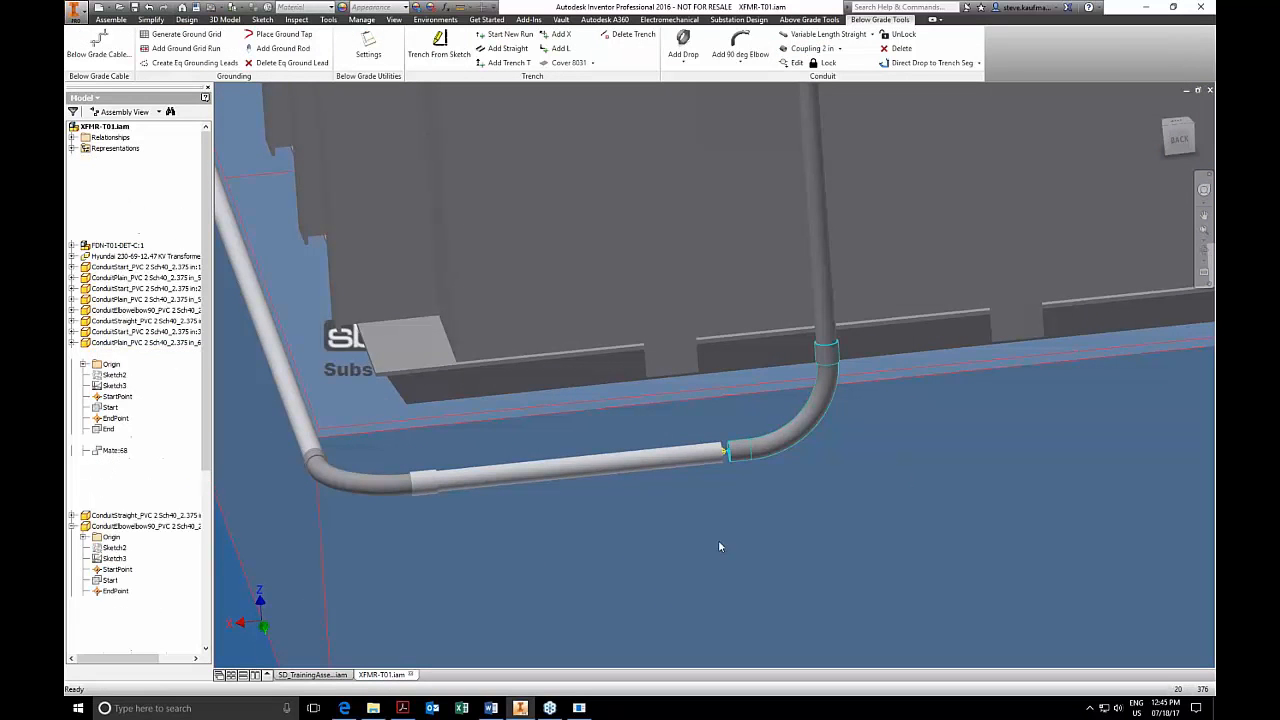
right_click(727, 463)
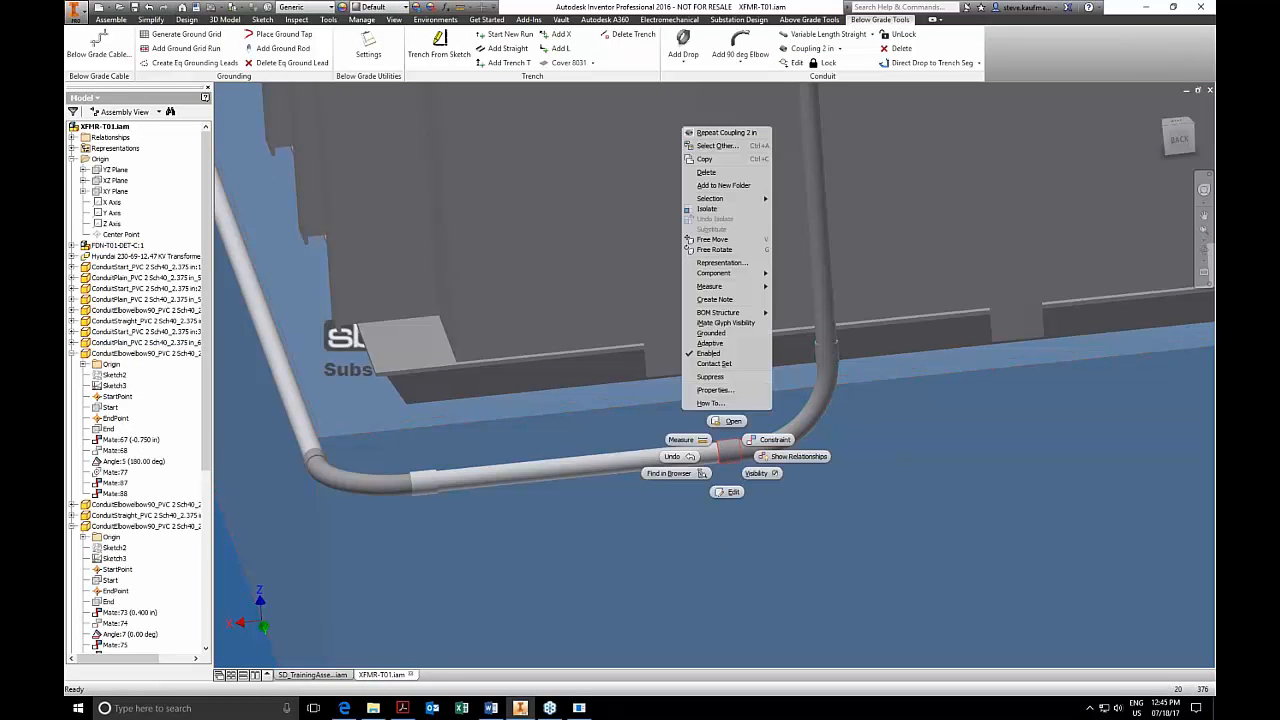
click(686, 476)
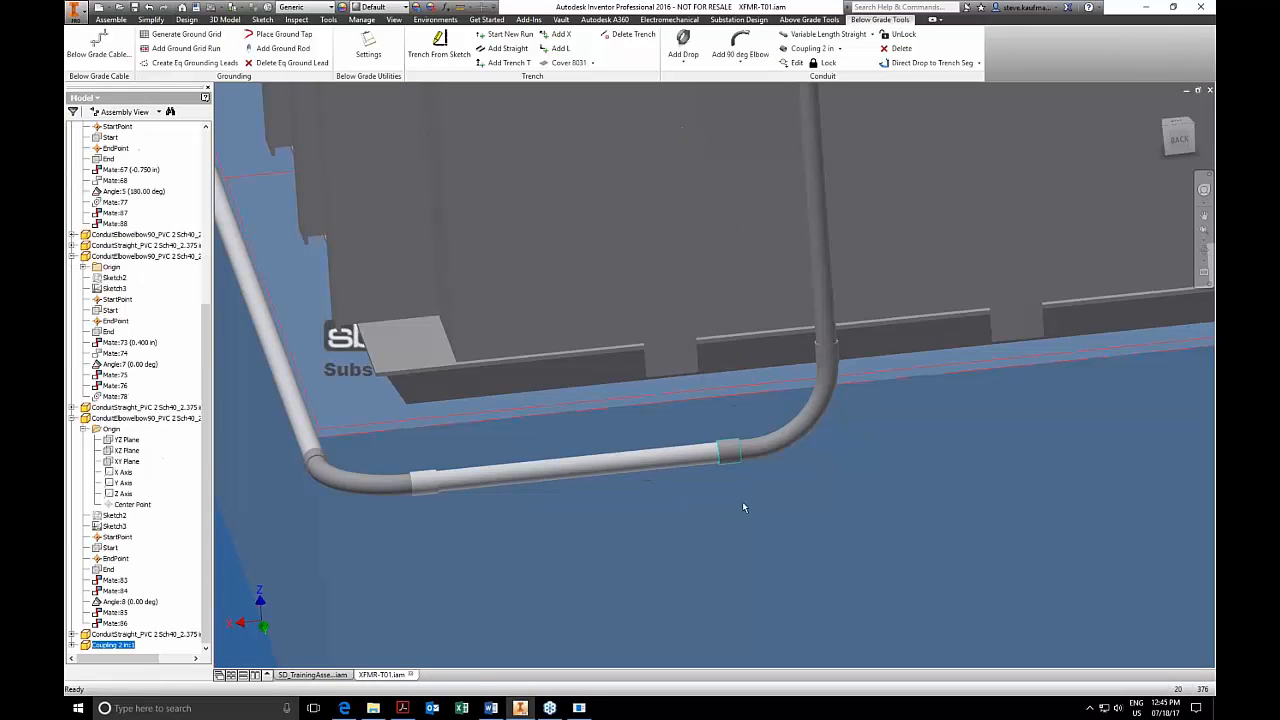
Examine the two mate constraints, Mate:87 and Mate:88, that position the 2 in coupling.
click(72, 645)
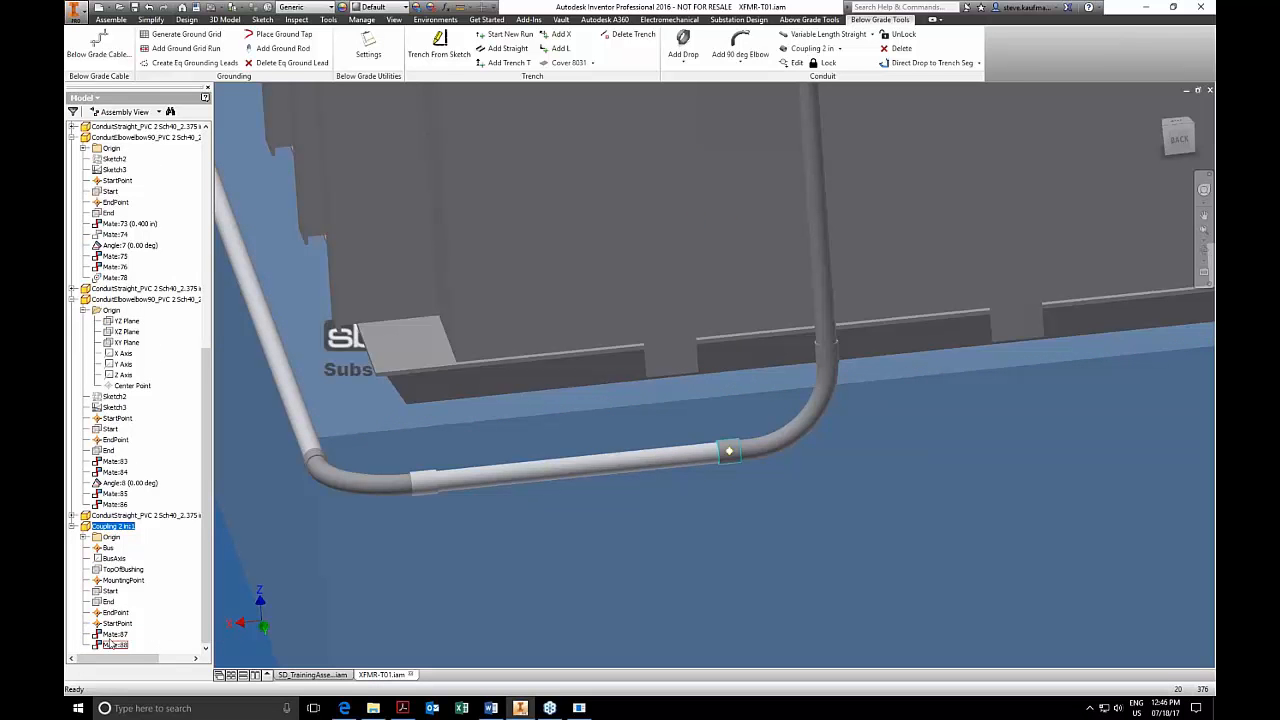
click(113, 634)
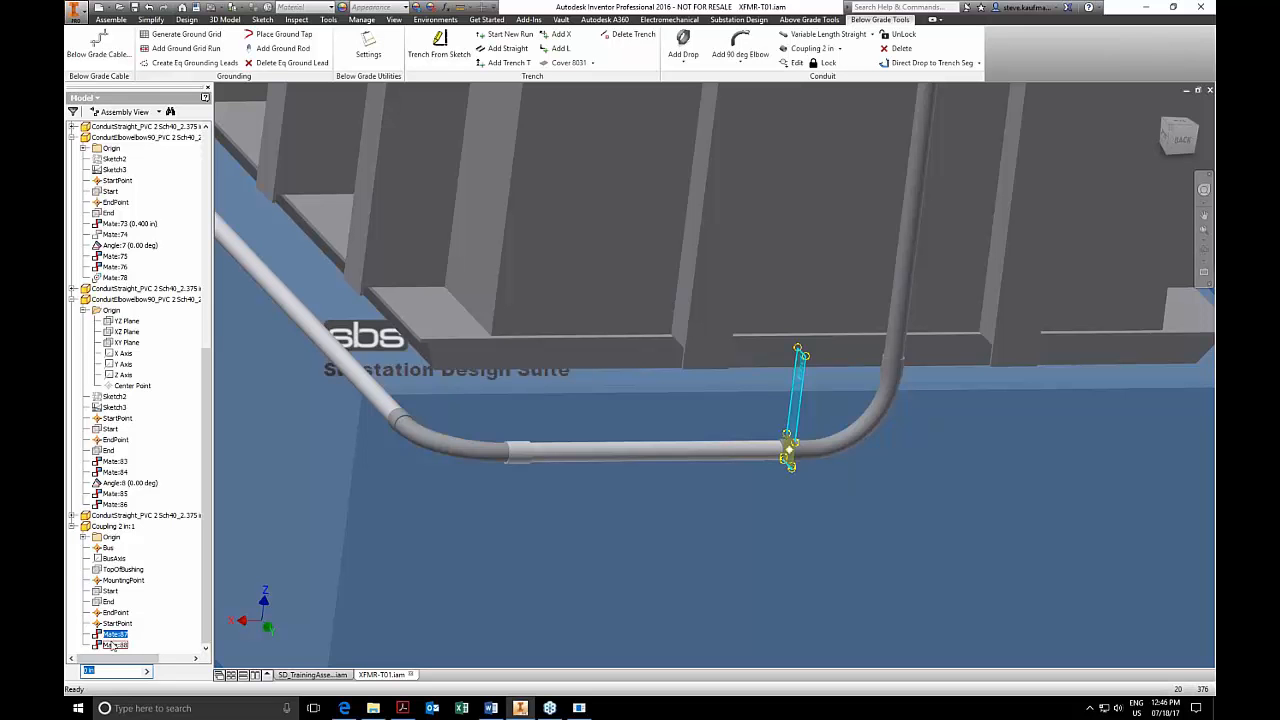
click(115, 645)
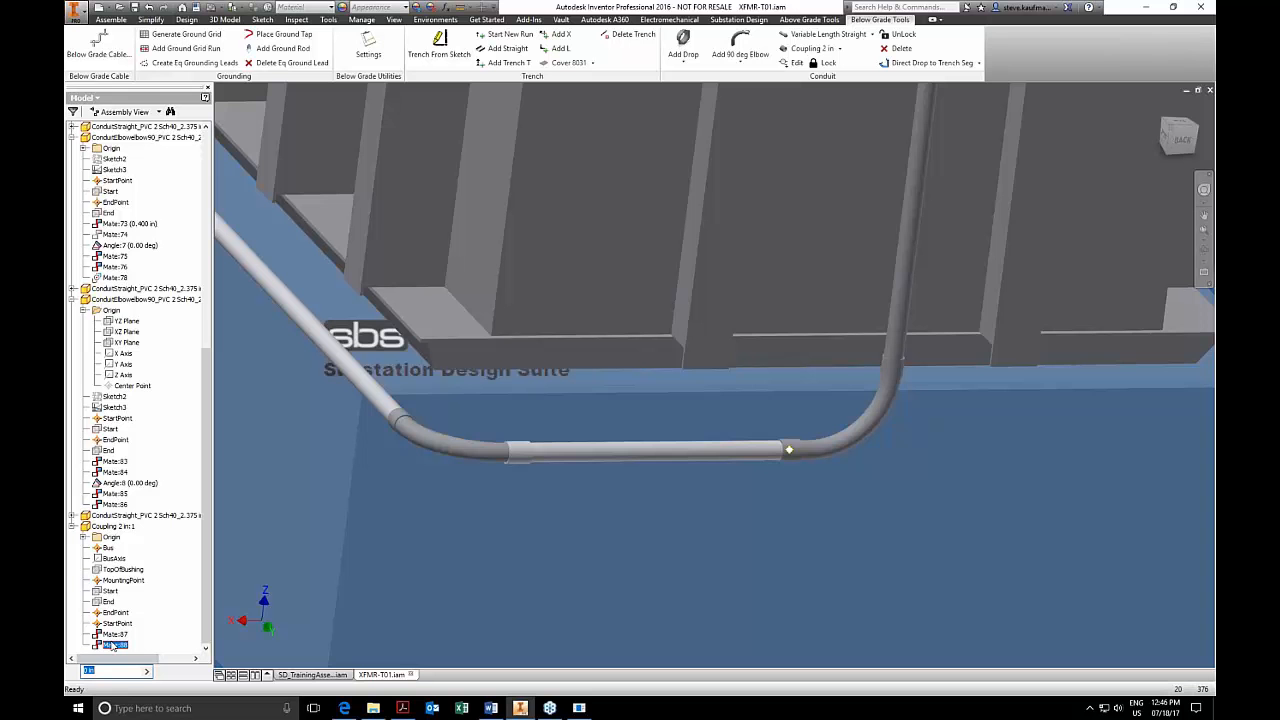
shift+middle_drag(679, 531, 684, 530)
key(Escape)
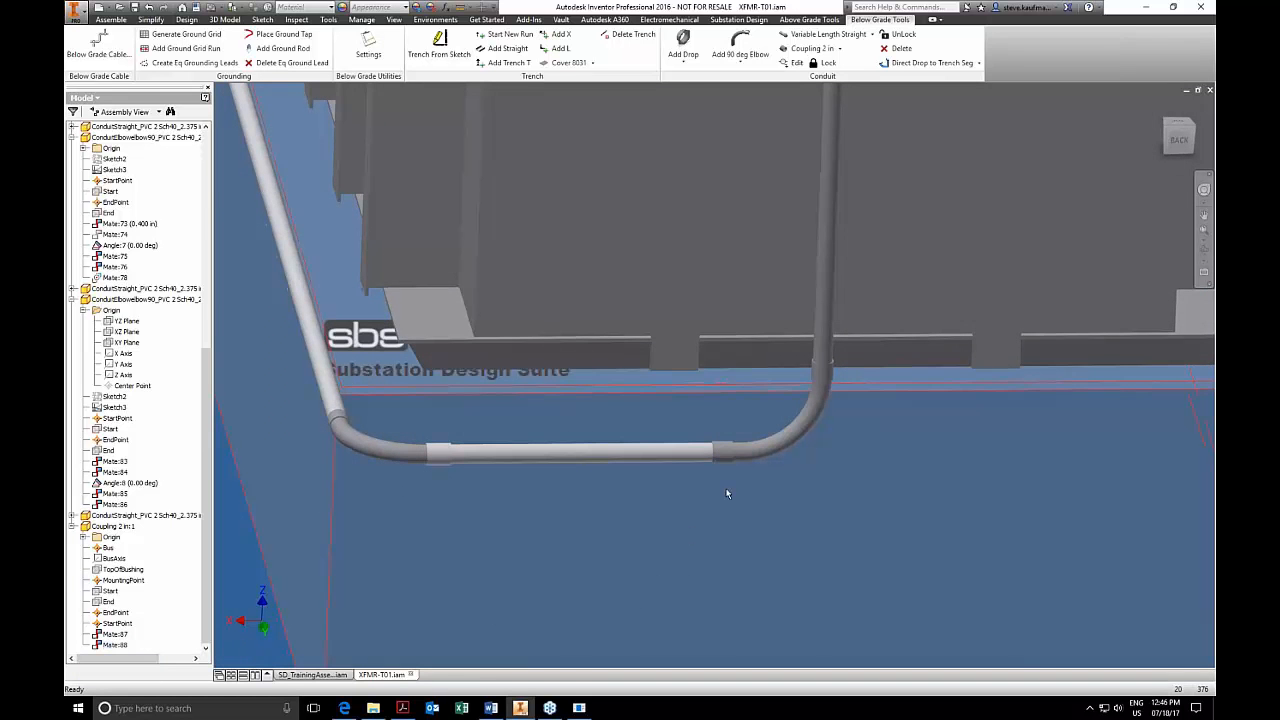
Delete the 2 in coupling between the elbow and the straight conduit.
click(724, 455)
key(Delete)
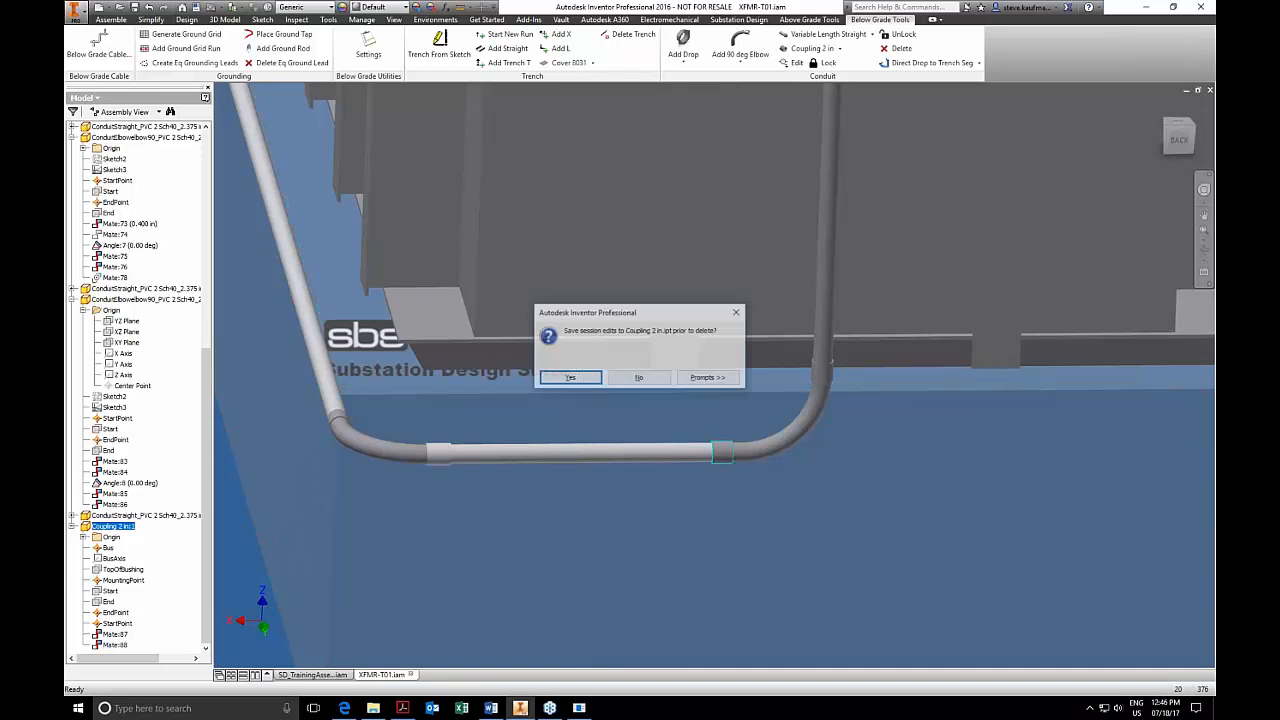
click(570, 378)
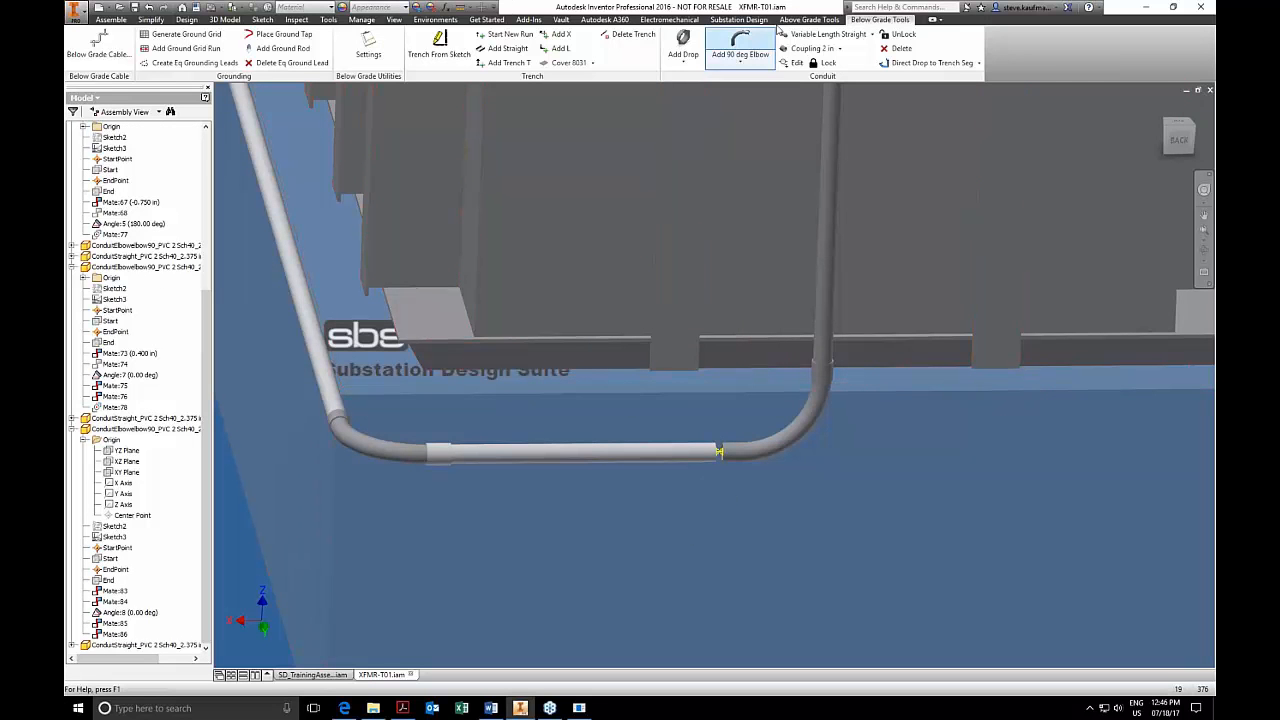
Try the Carlon E940J terminal fitting on the elbow's open end, then remove it from the conduit run.
click(809, 19)
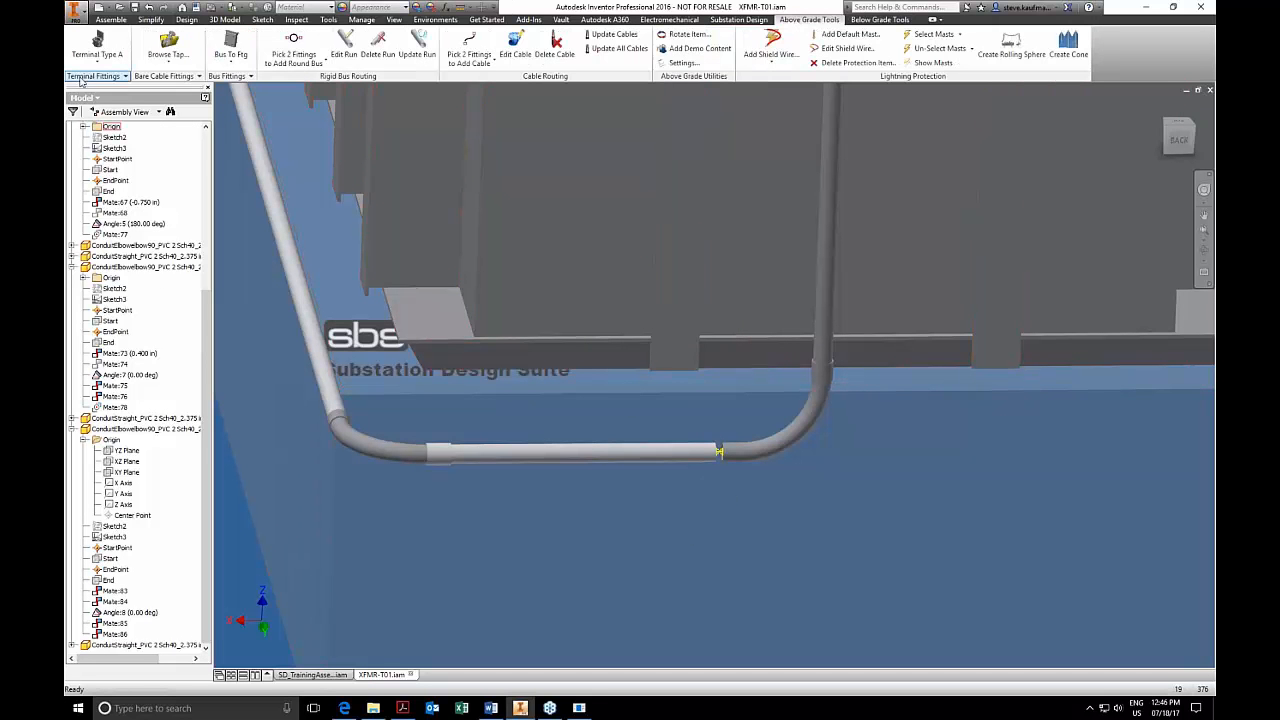
click(120, 76)
click(104, 116)
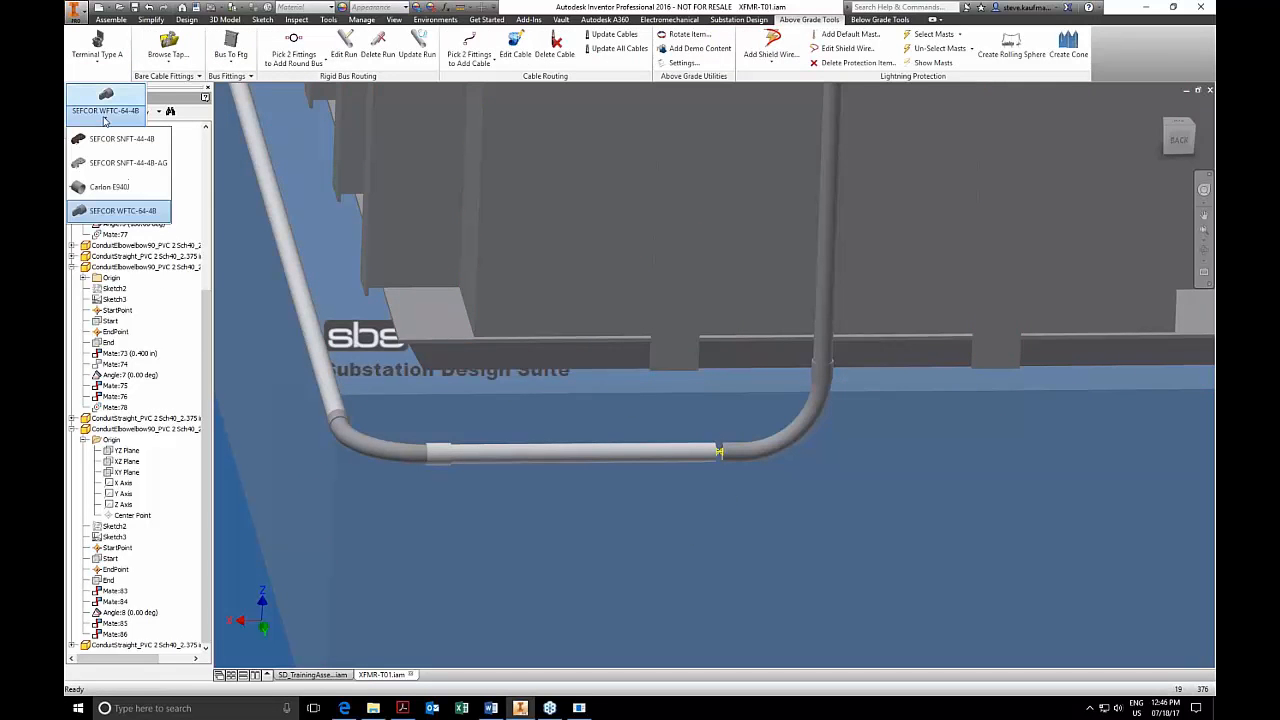
click(107, 188)
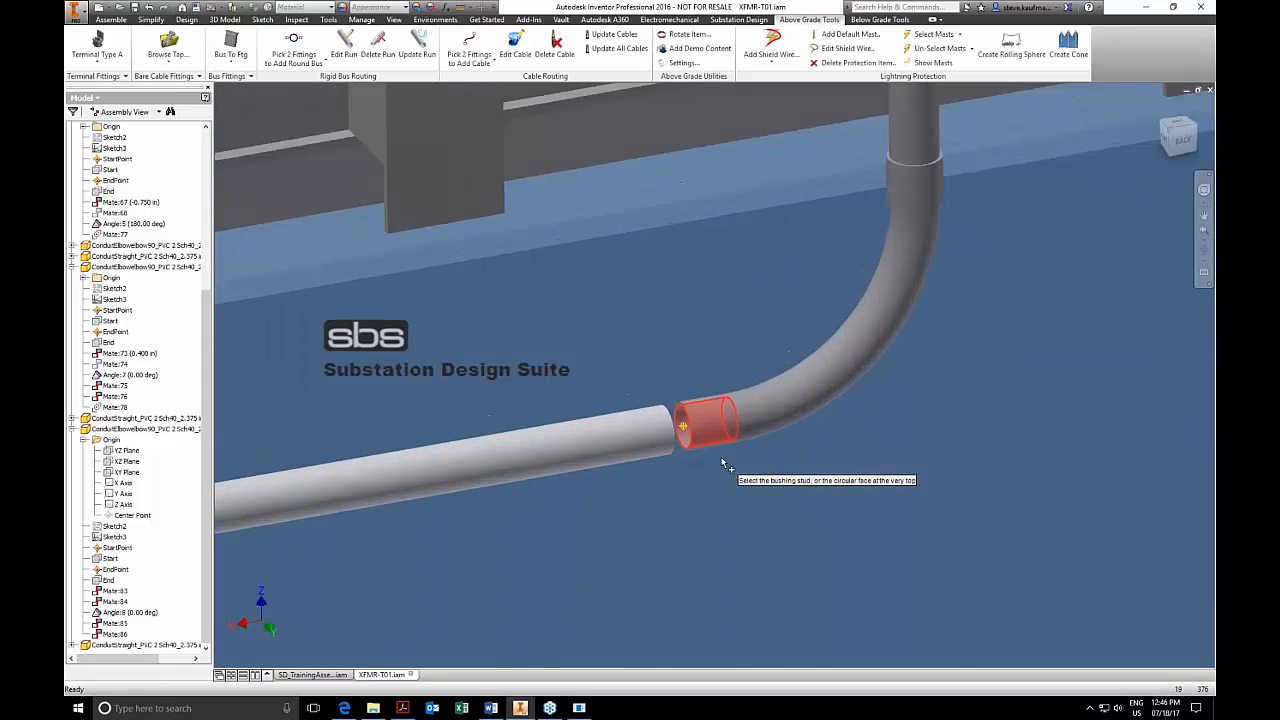
click(723, 462)
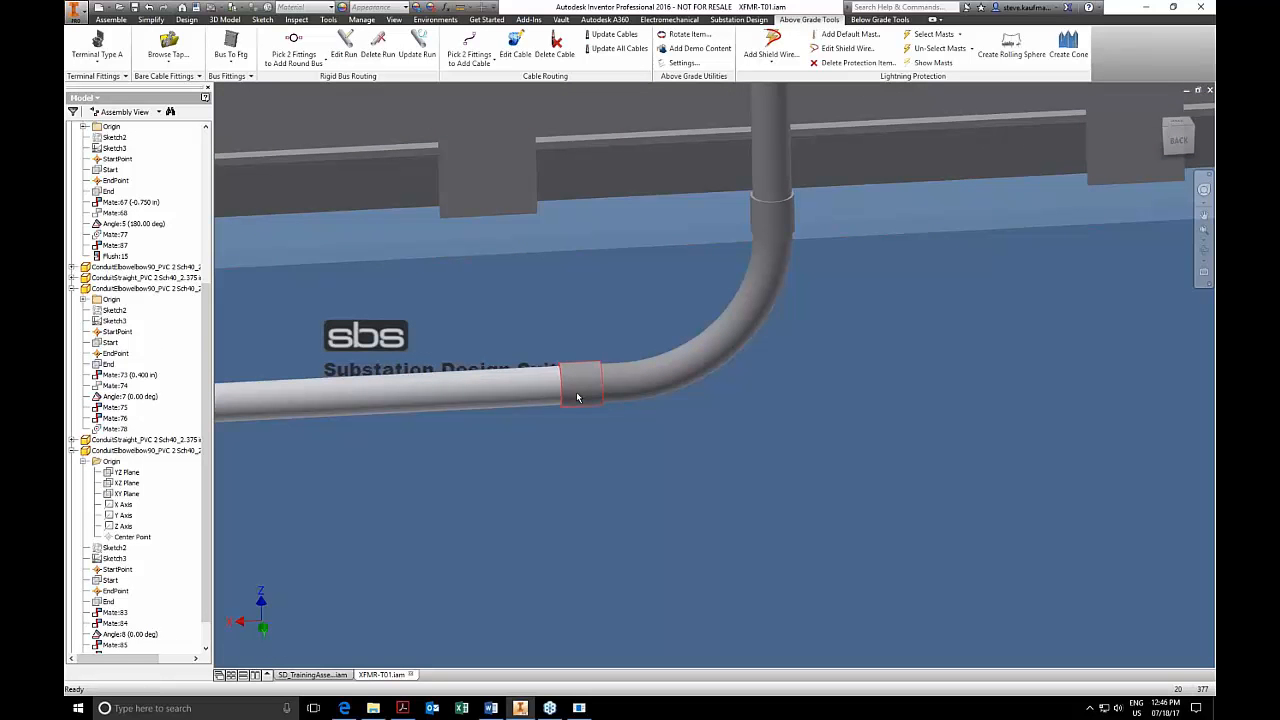
mouse_move(577, 395)
click(572, 377)
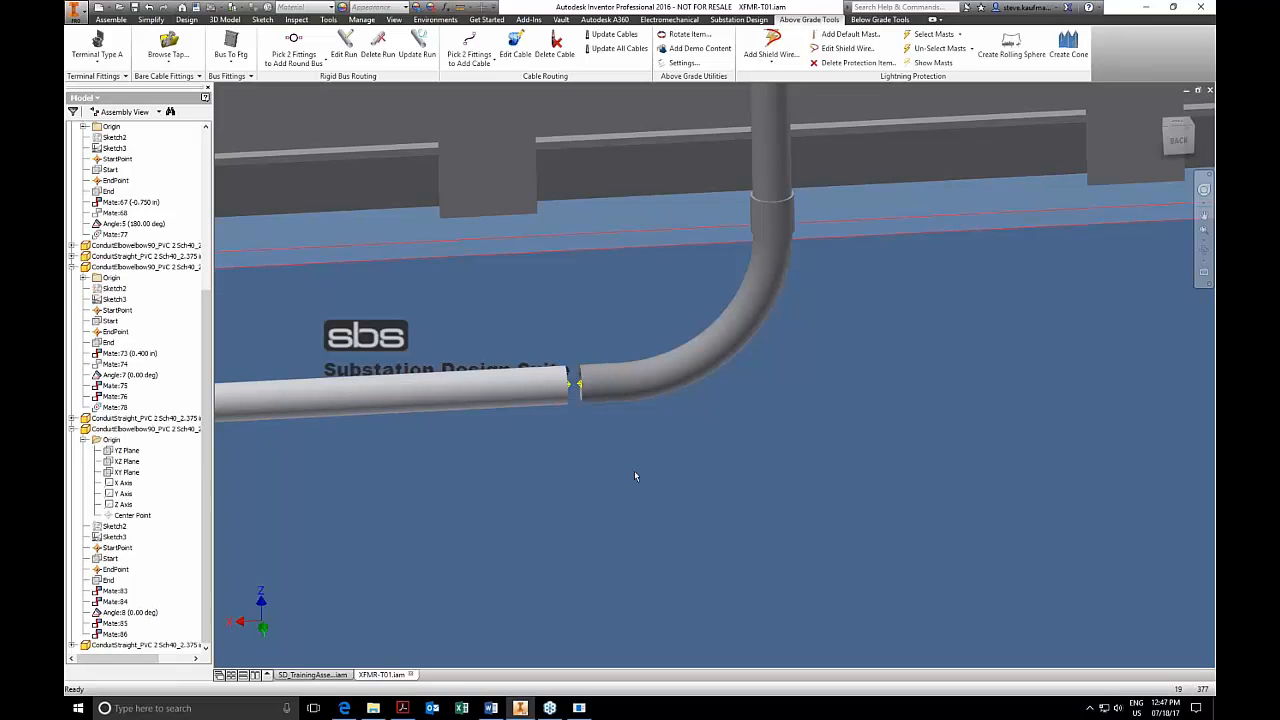
Join the elbow and the straight conduit with a 2 in coupling from the conduit tools.
click(880, 19)
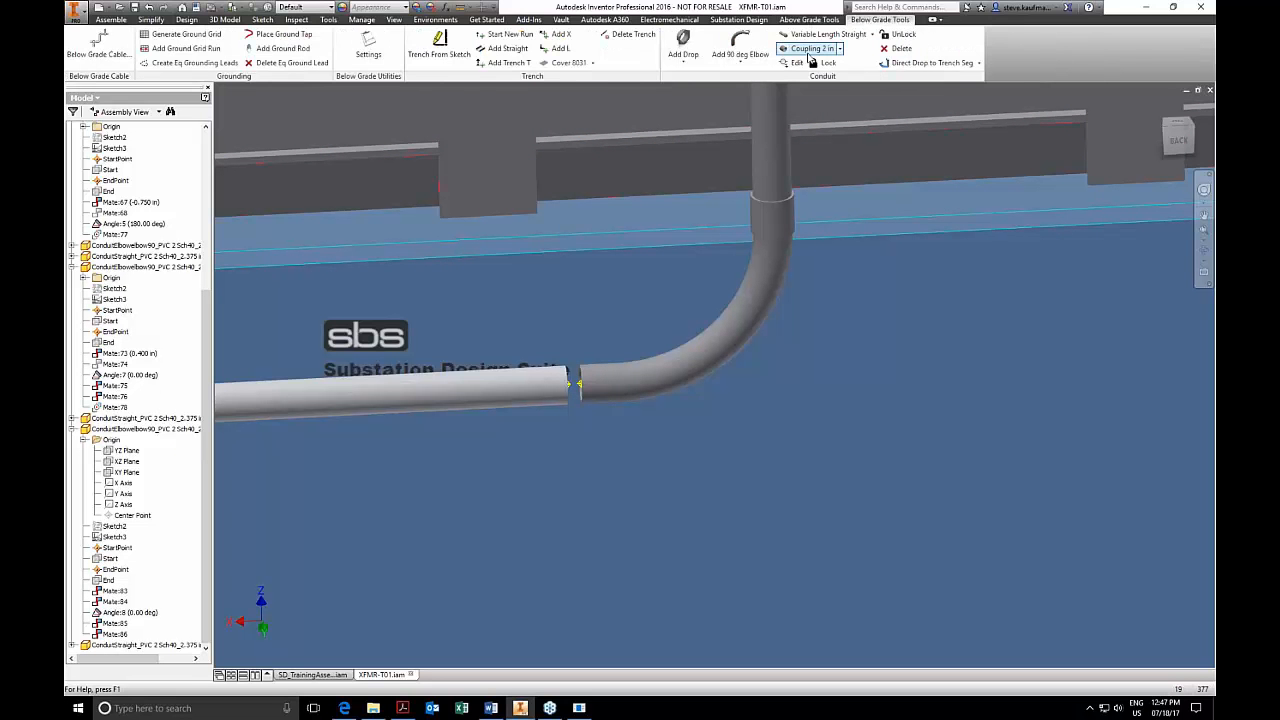
click(810, 48)
click(586, 395)
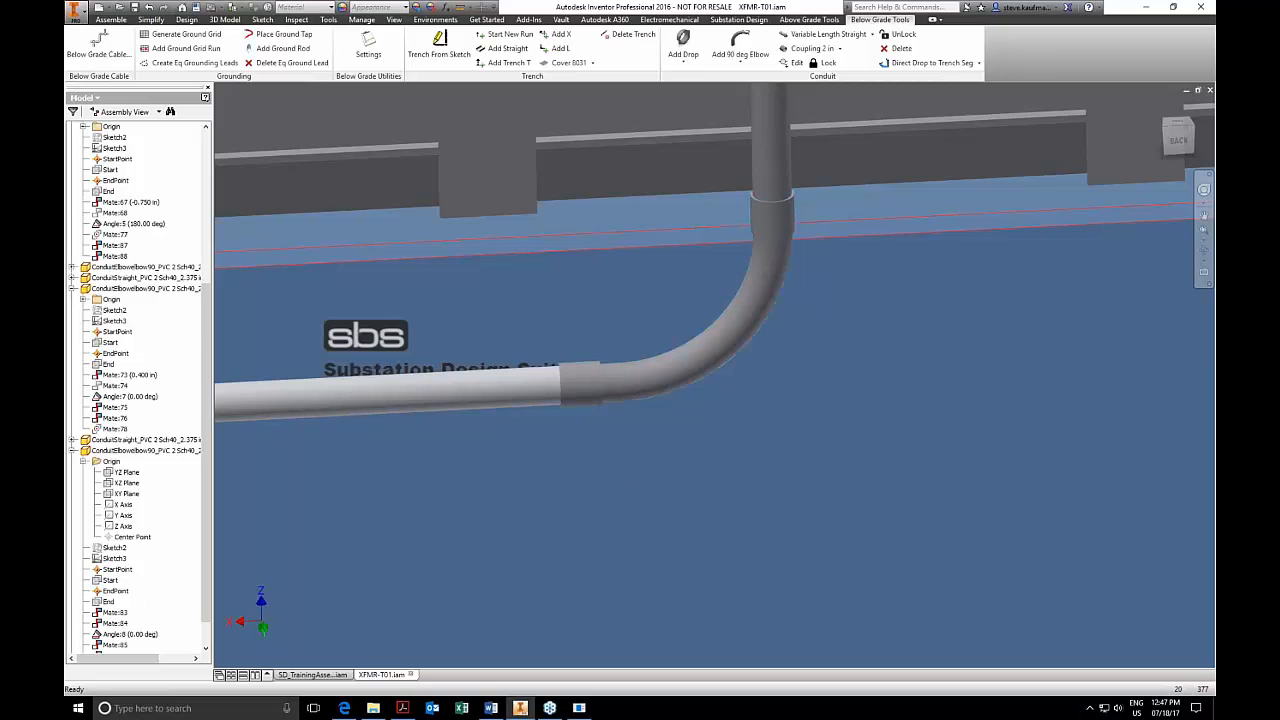
scroll(860, 354, up, 6)
scroll(866, 352, down, 2)
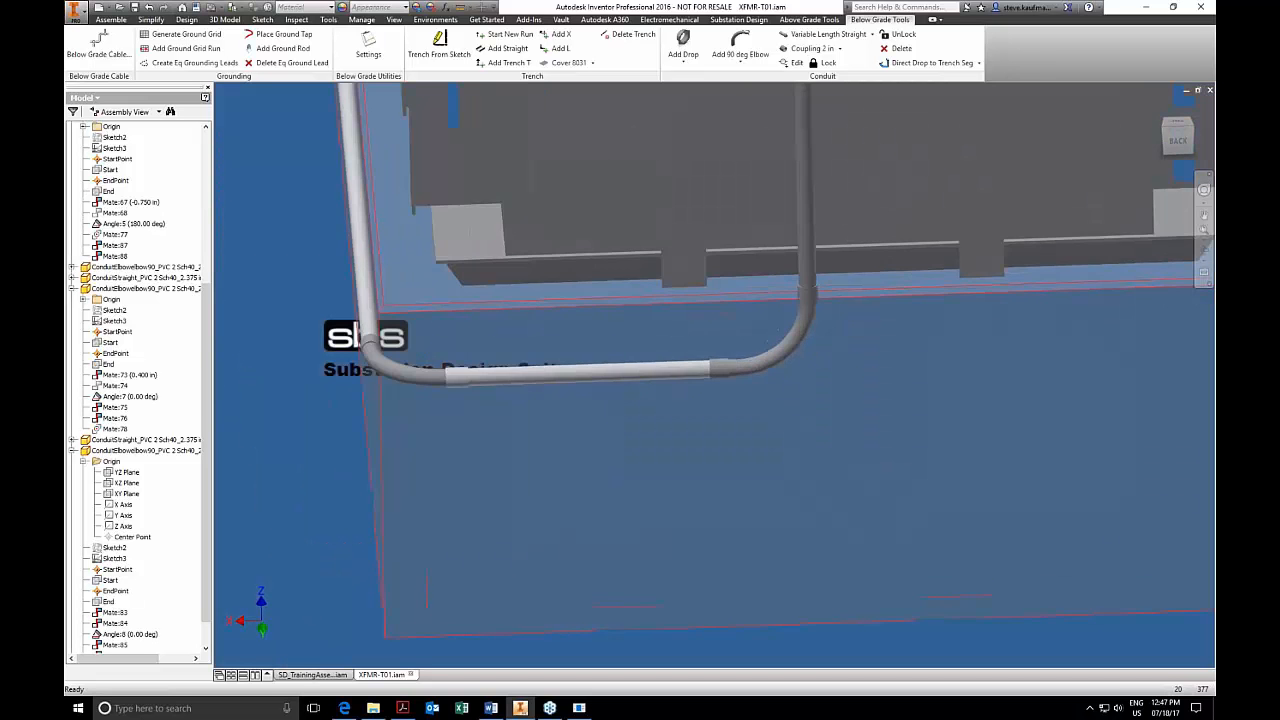
scroll(748, 560, up, 2)
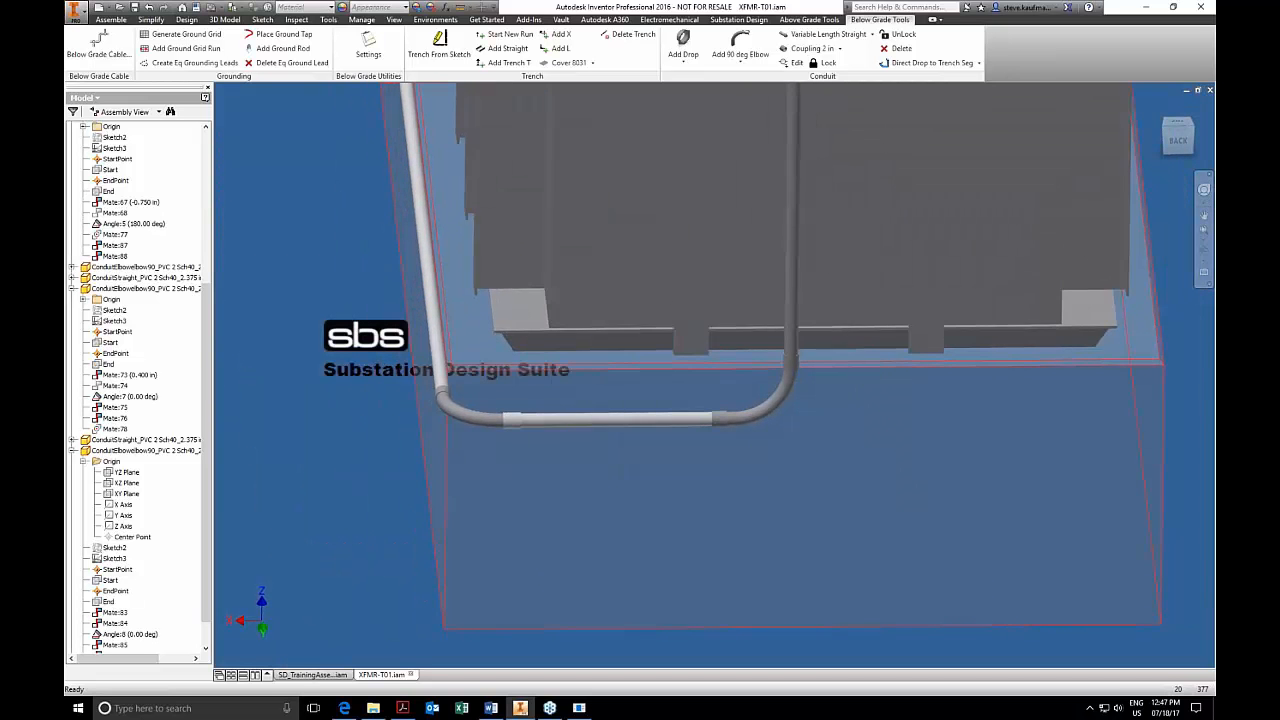
Locate the 2 in coupling in the model structure and try to set its Mate:87 offset to 12.
right_click(720, 415)
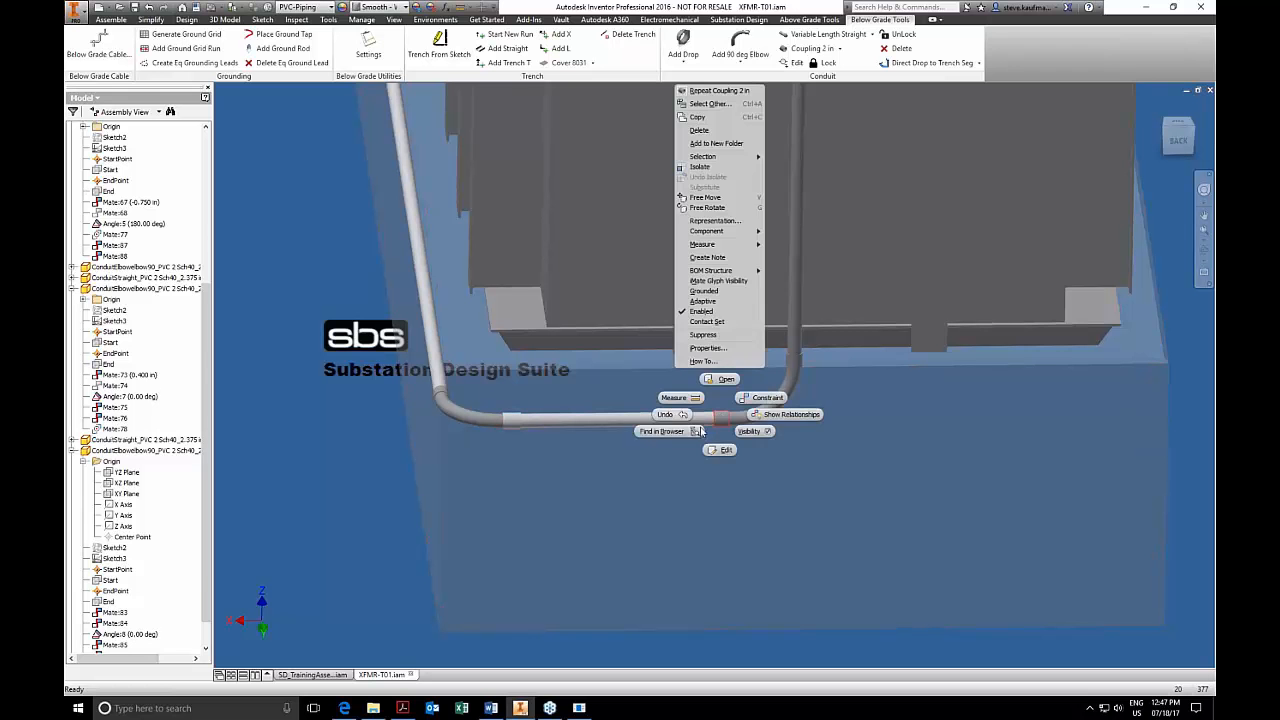
click(700, 431)
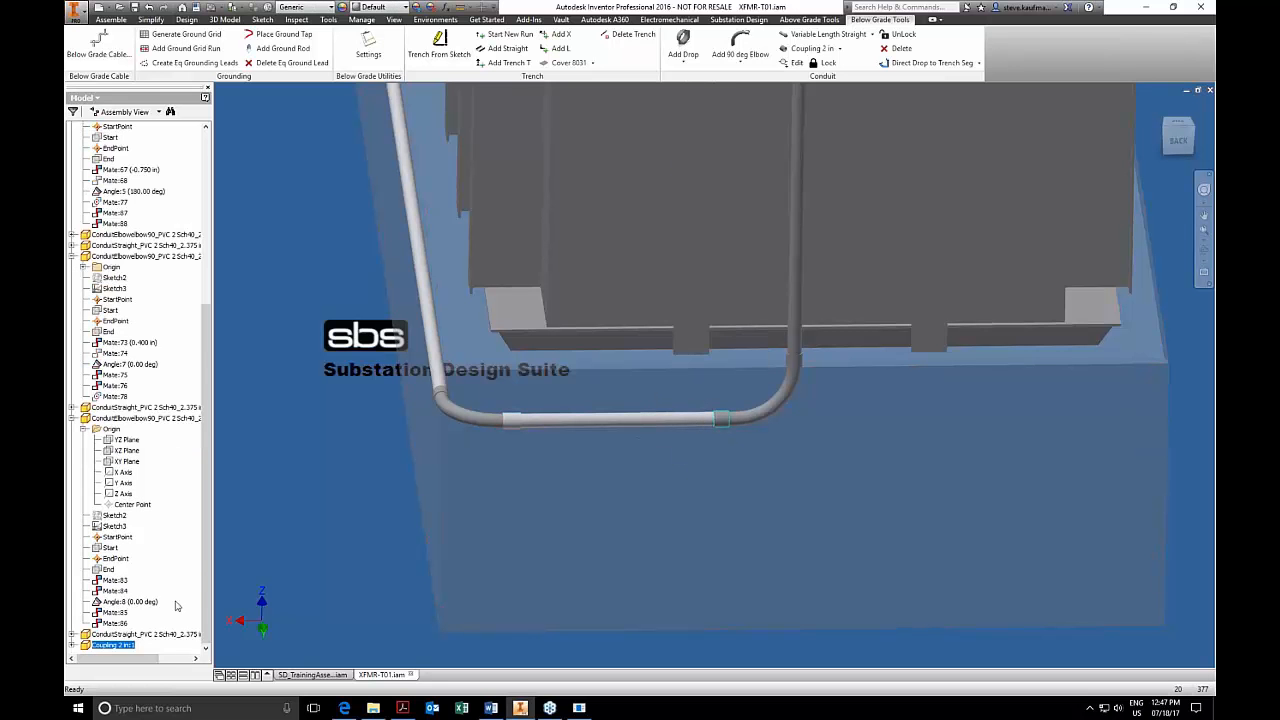
click(73, 645)
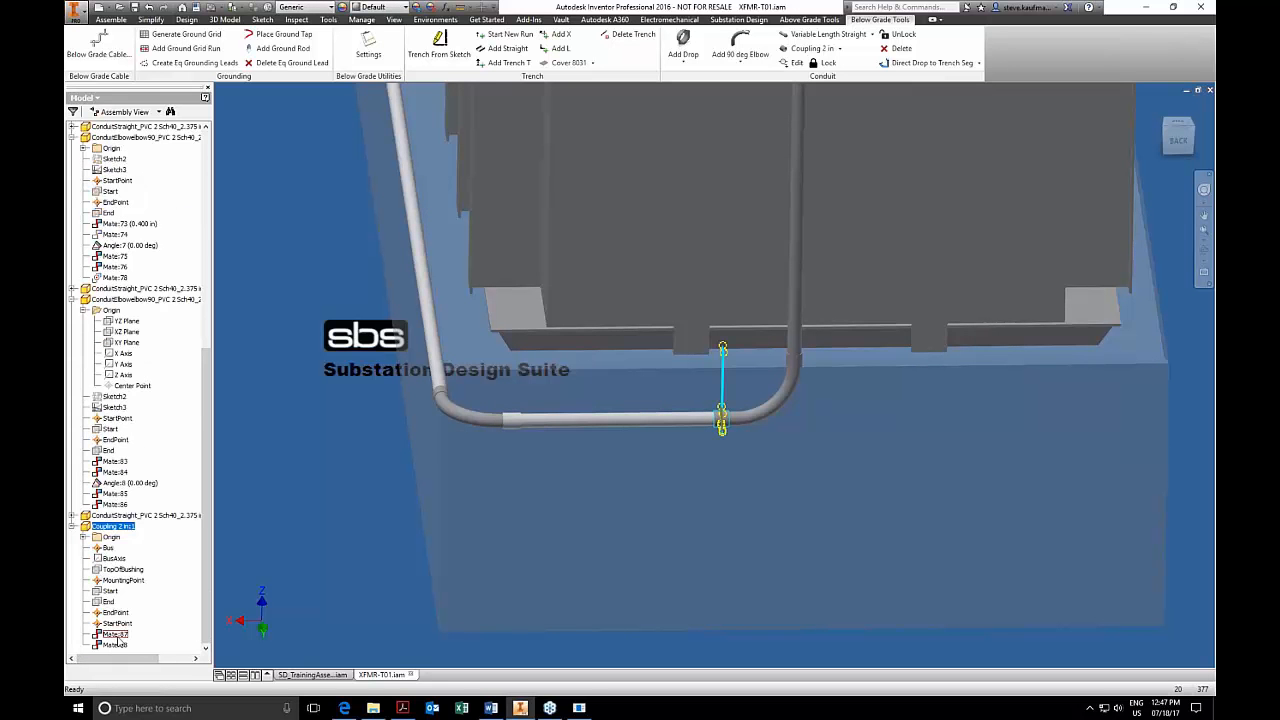
click(116, 636)
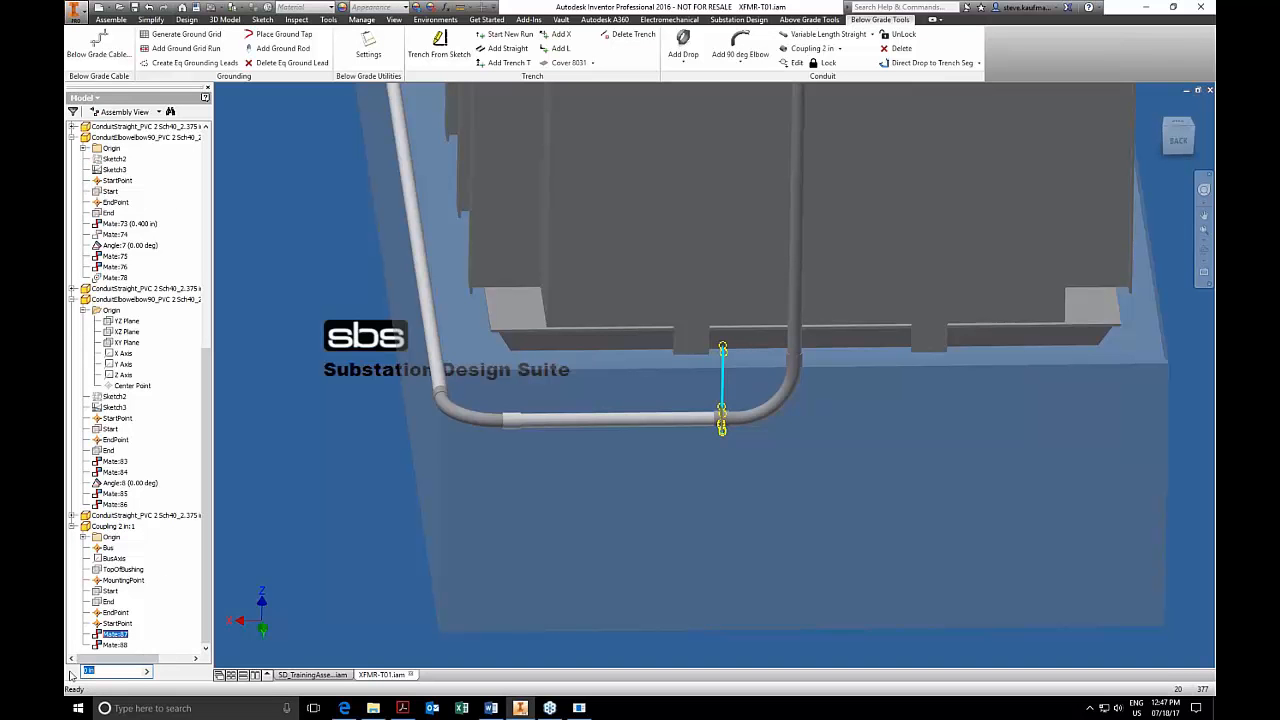
drag(95, 673, 72, 671)
text(12)
key(Return)
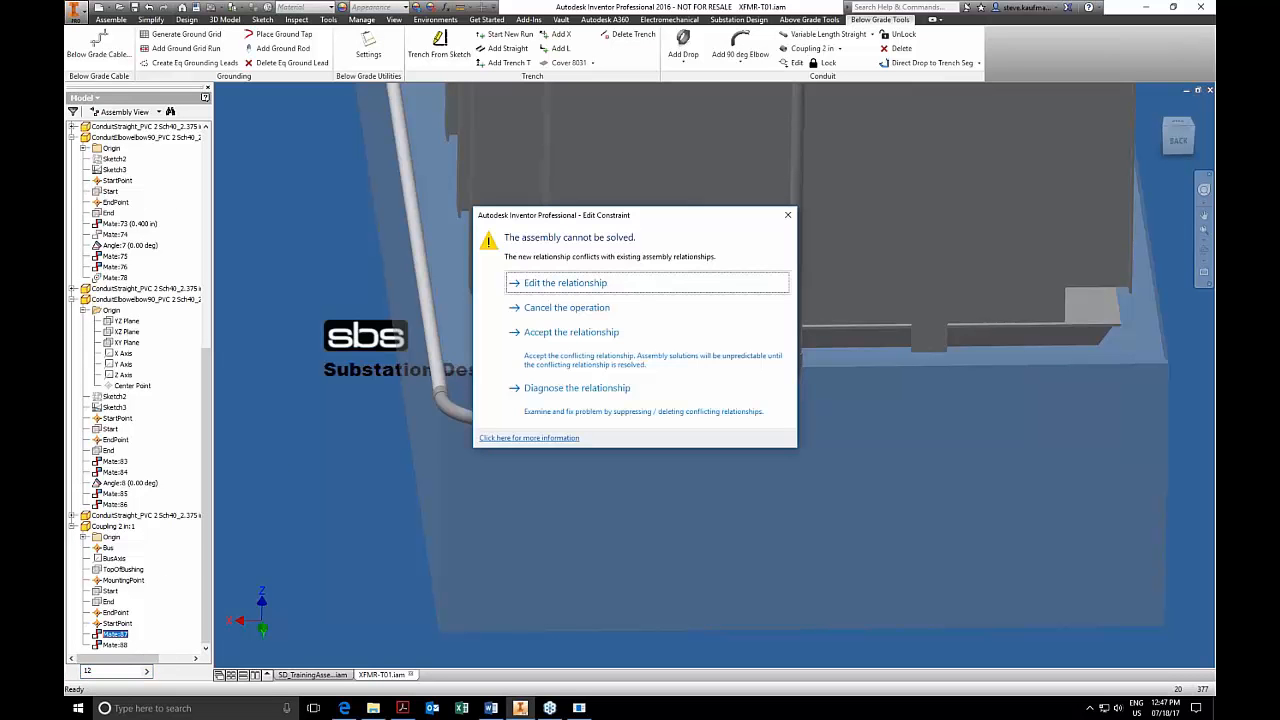
click(531, 289)
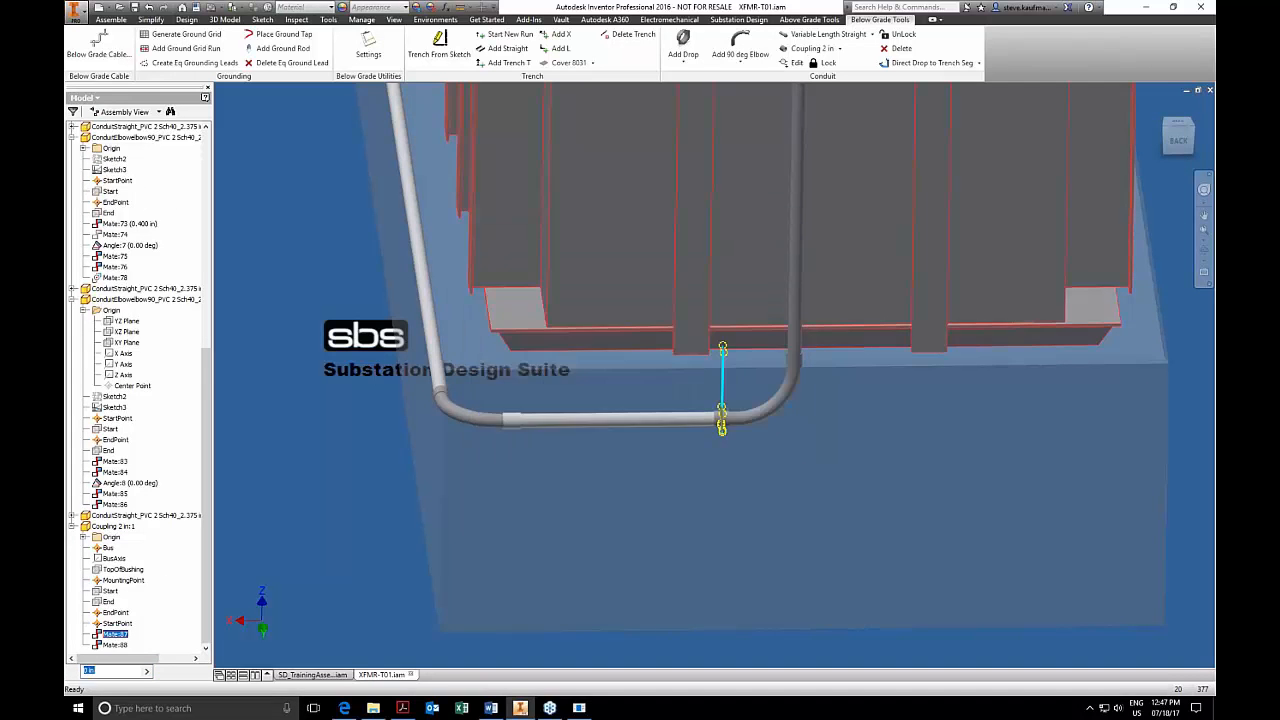
Check Mate:88 and Mate:87 on the 2 in coupling, then delete the coupling without saving its session edits.
click(113, 645)
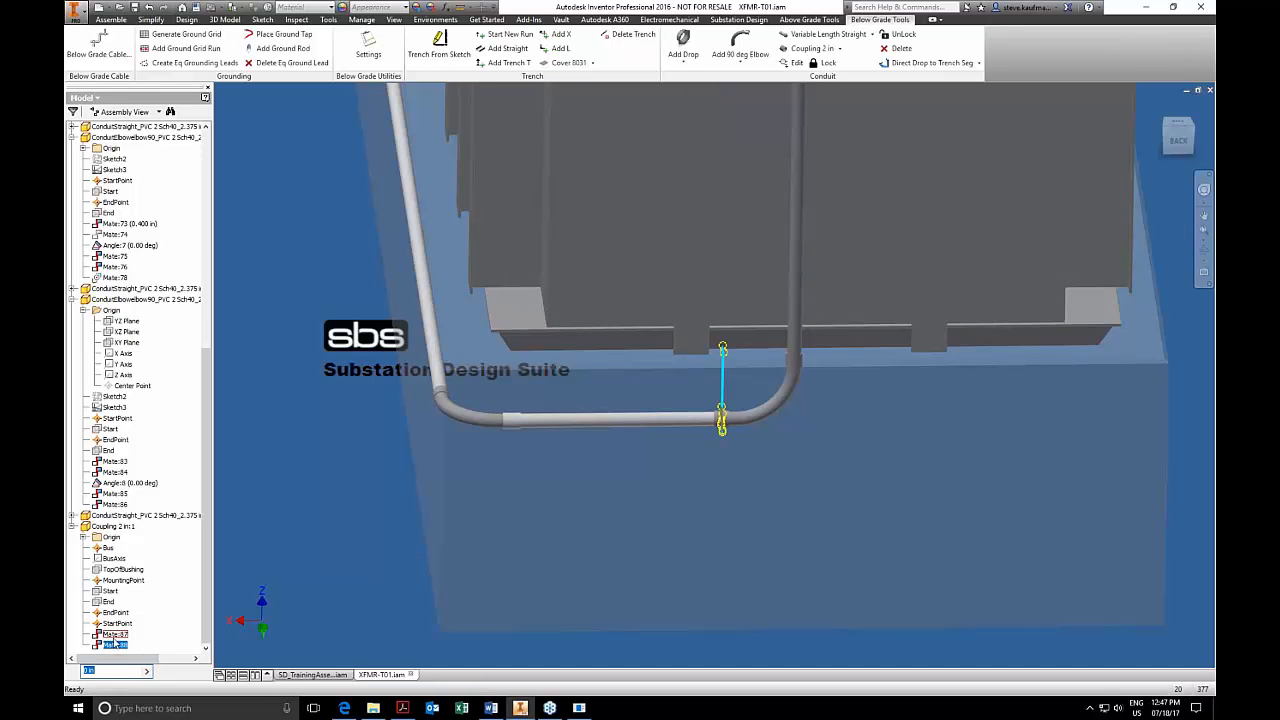
click(114, 638)
click(308, 513)
click(729, 424)
key(Delete)
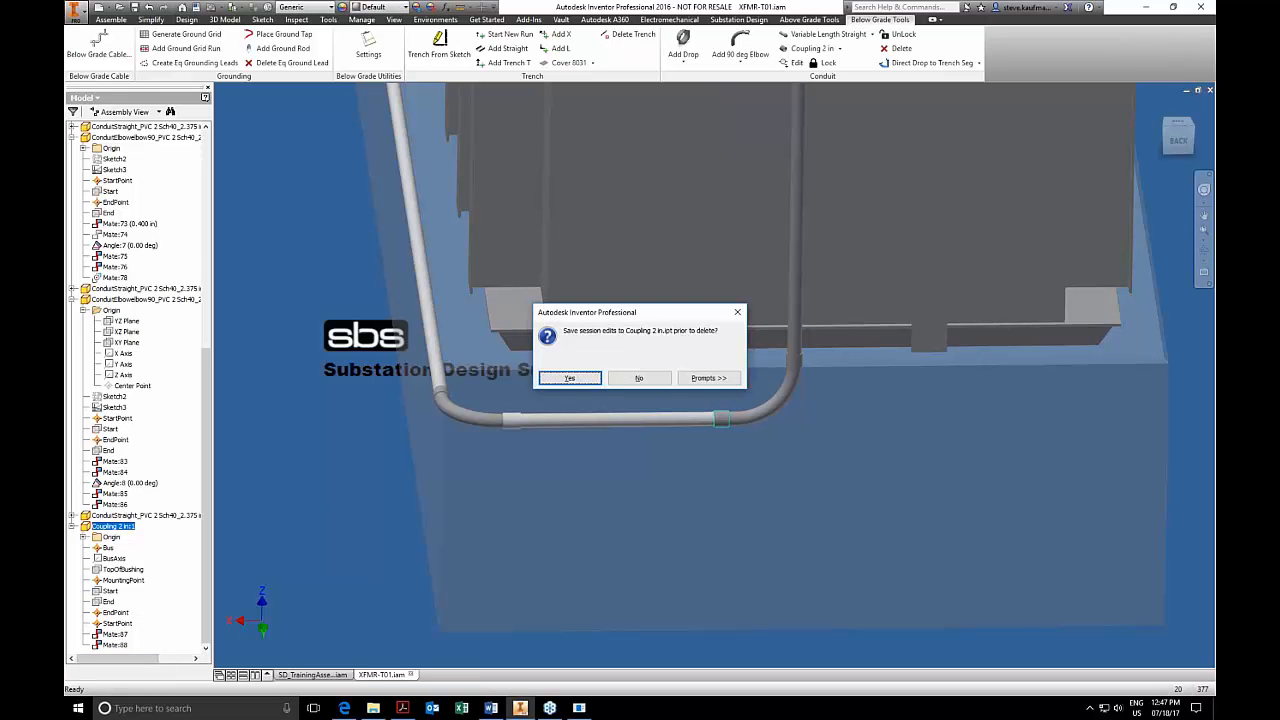
click(630, 378)
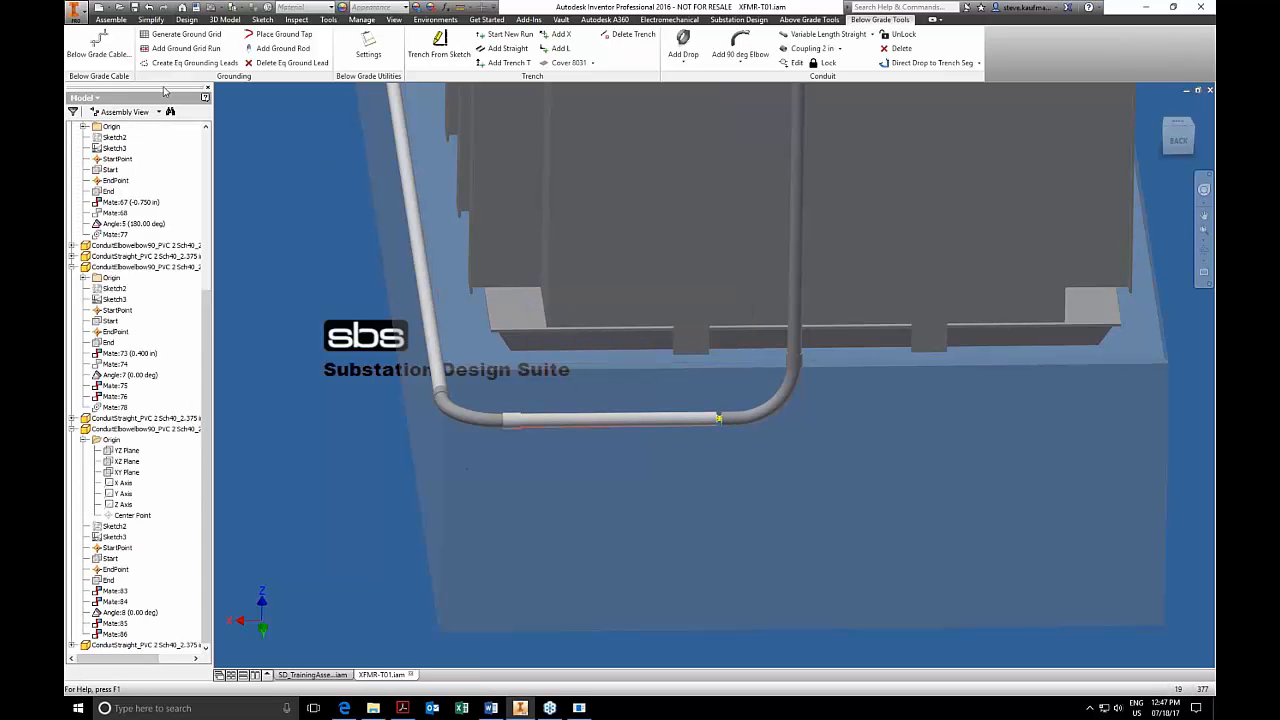
Place the Carlon E940J terminal fitting on the elbow's end where it meets the straight conduit.
click(809, 19)
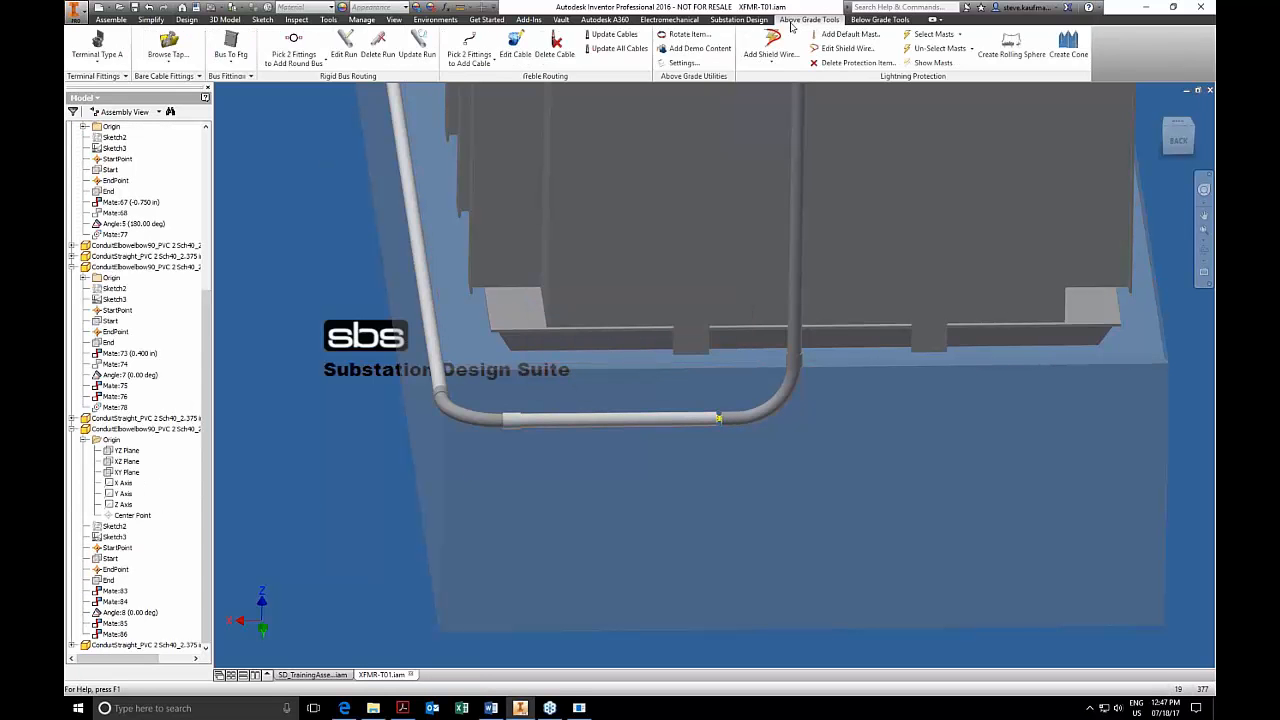
click(104, 77)
click(92, 104)
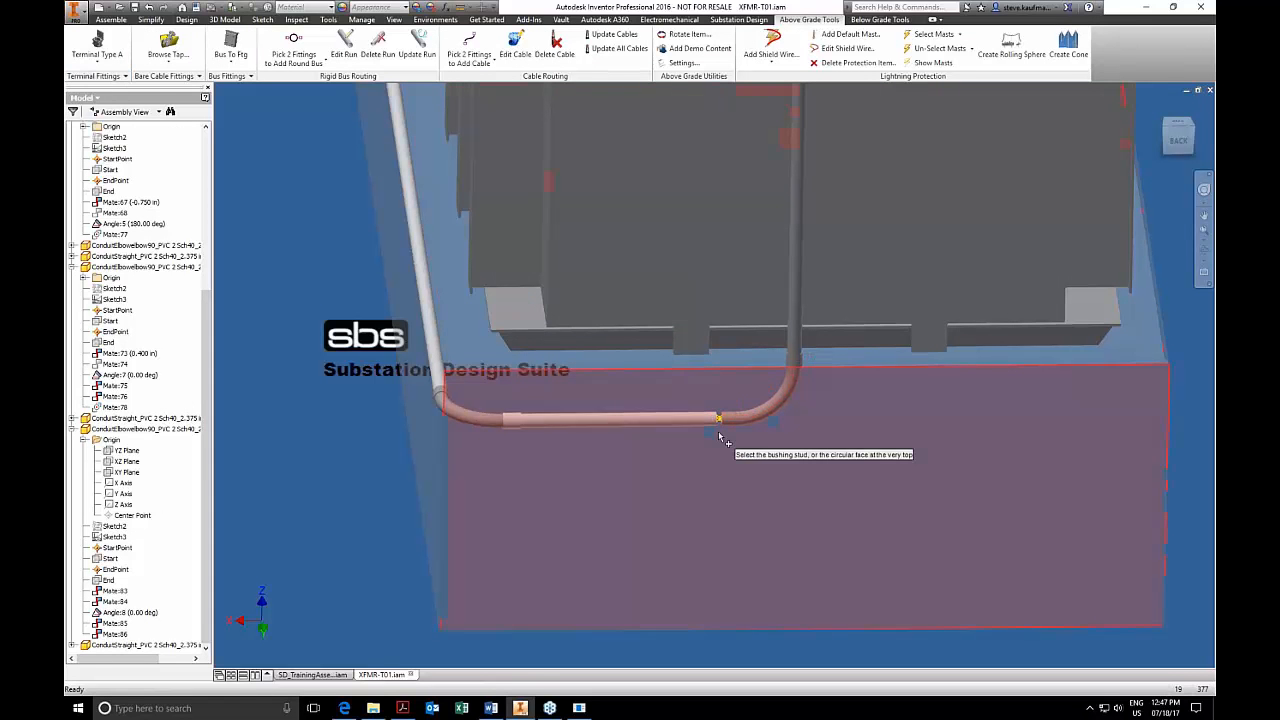
click(720, 438)
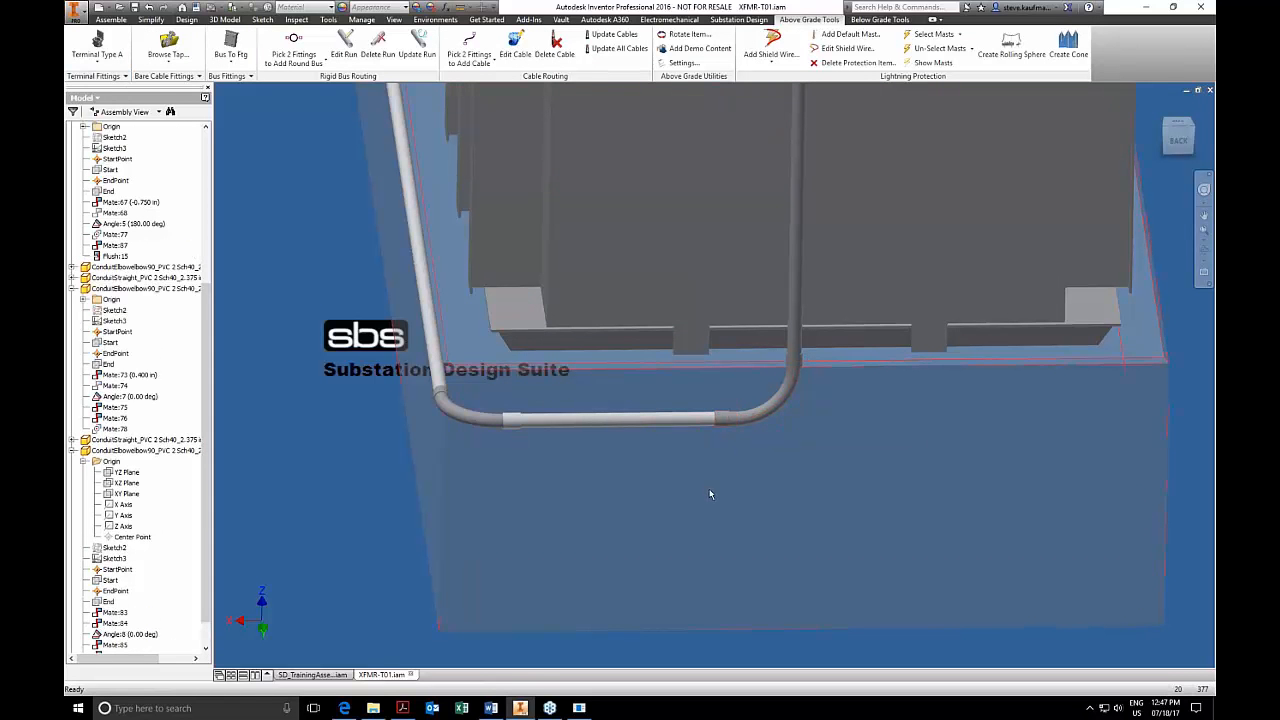
Locate the Carlon fitting in the model structure and try to set its Flush:15 constraint offset to 12.
right_click(724, 420)
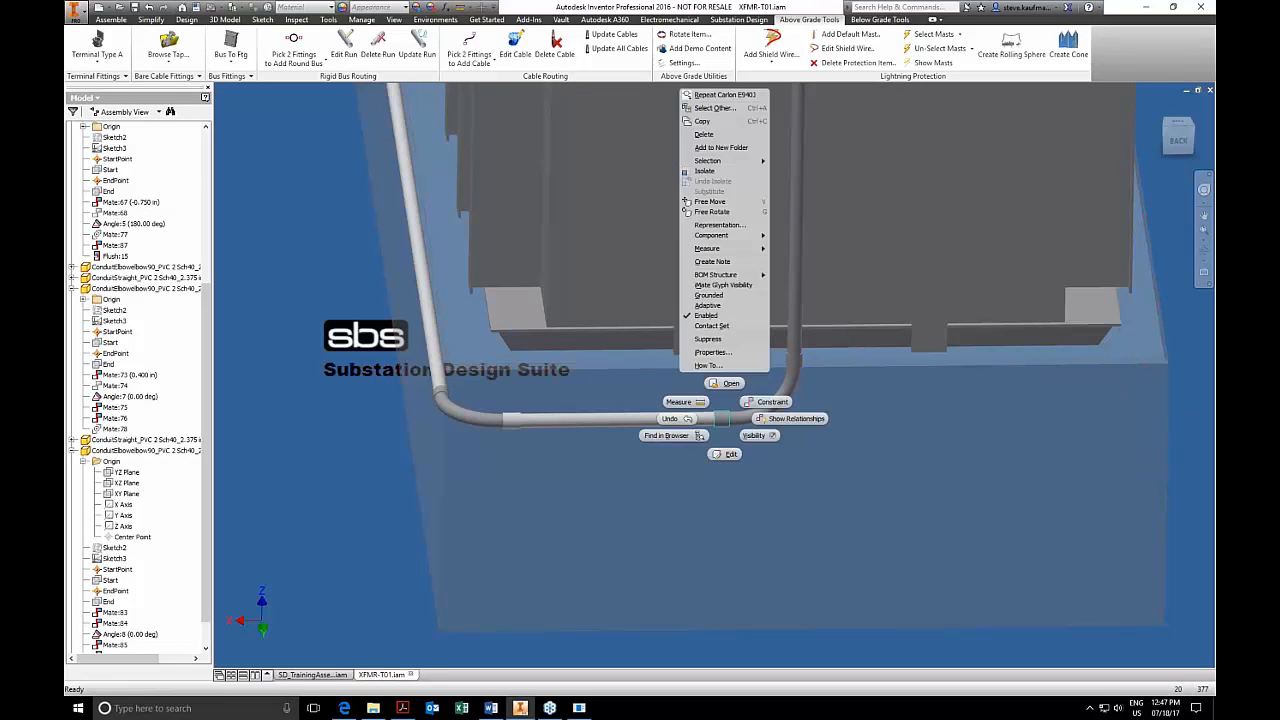
click(674, 438)
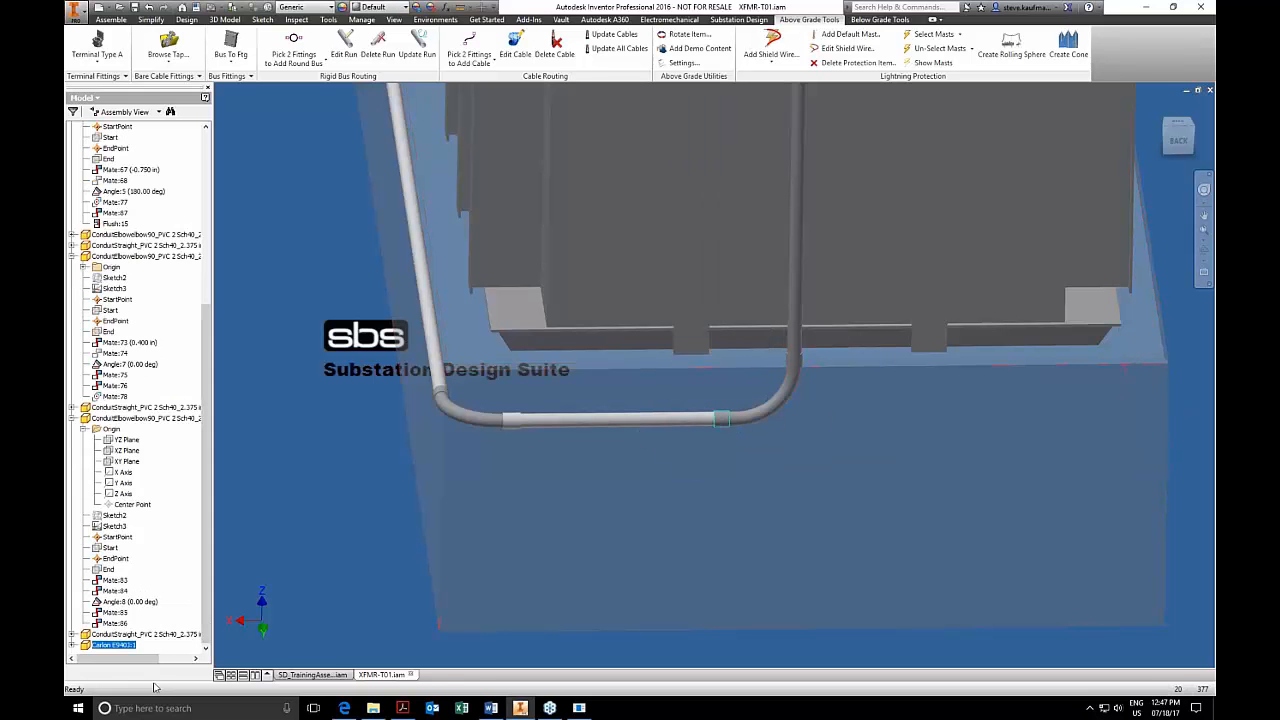
click(73, 645)
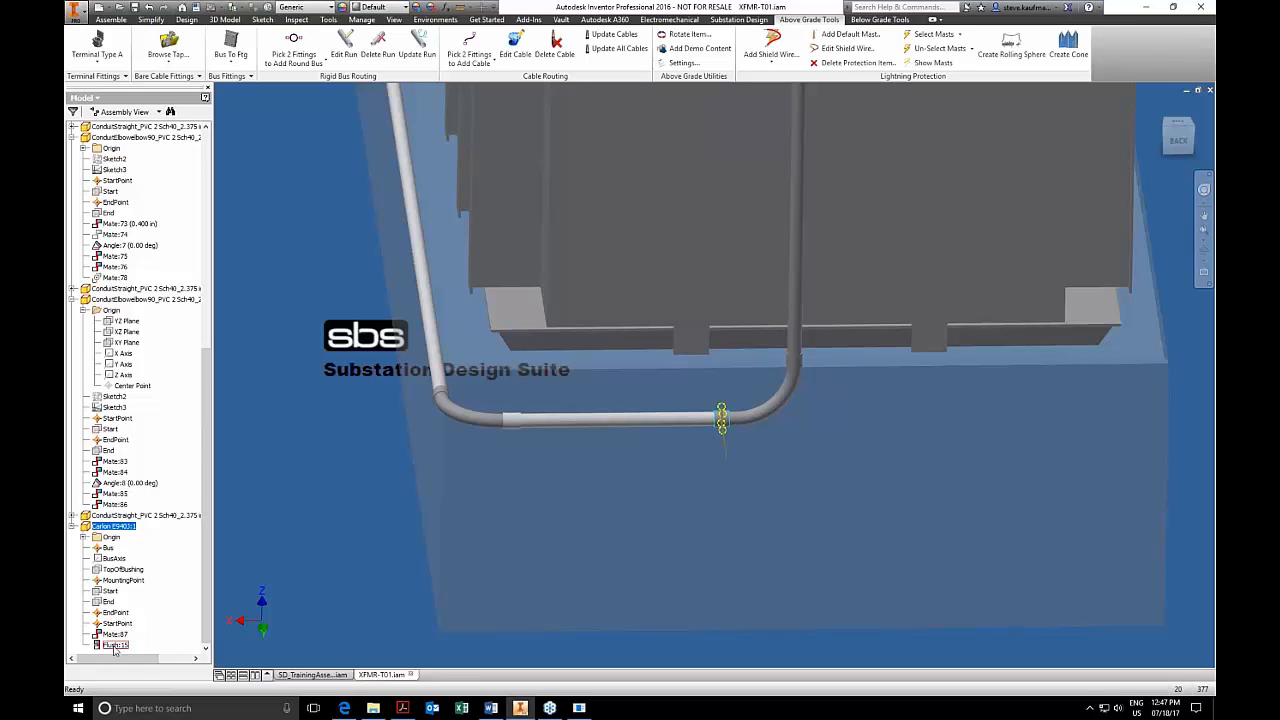
click(114, 645)
text(12)
key(Return)
click(545, 283)
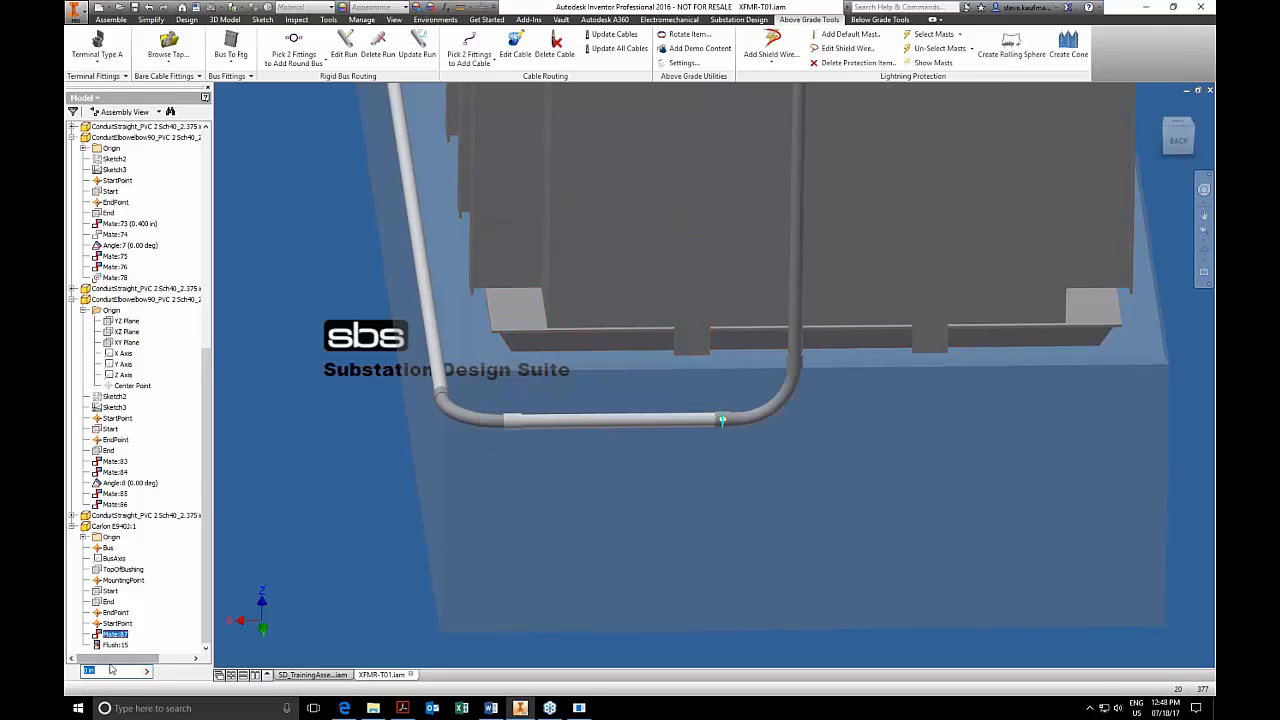
Set the Carlon fitting's Mate:87 offset to 0.
drag(111, 674, 87, 672)
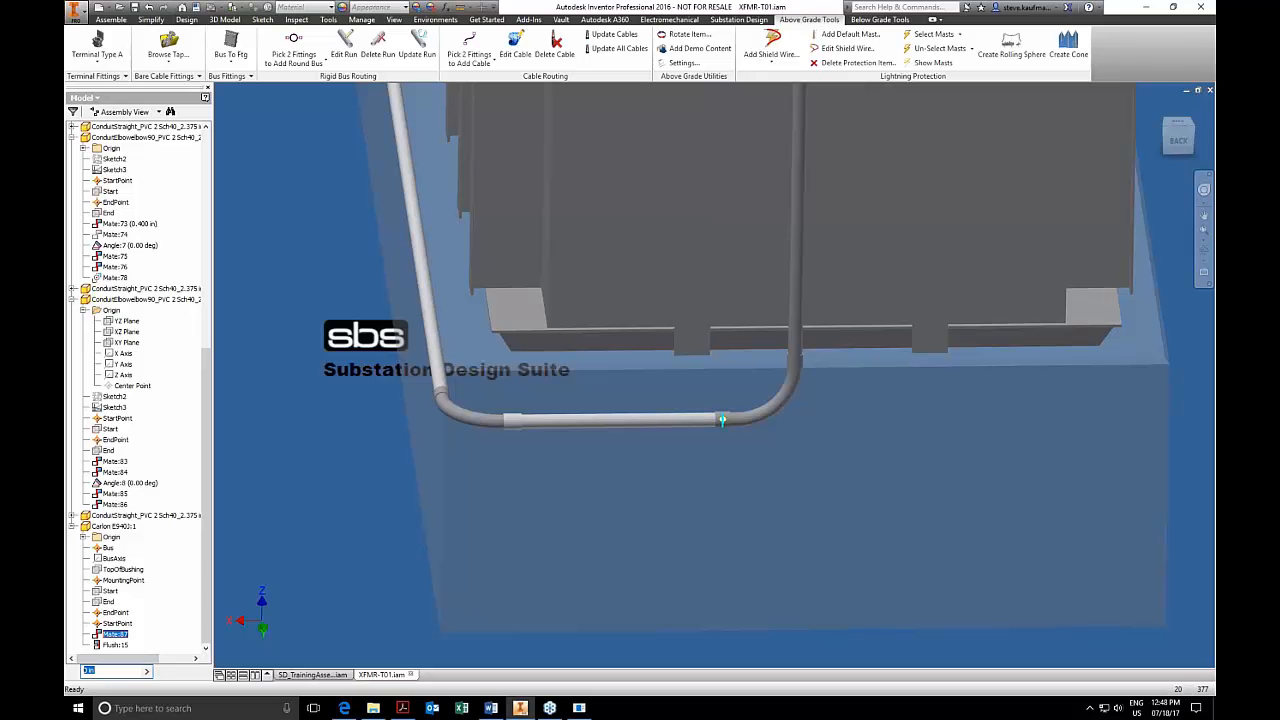
key(Return)
text(0)
key(Return)
click(349, 524)
Inspect the conduit run around the transformer foundation from several angles, along with the below-grade conduit tools.
scroll(349, 523, up, 4)
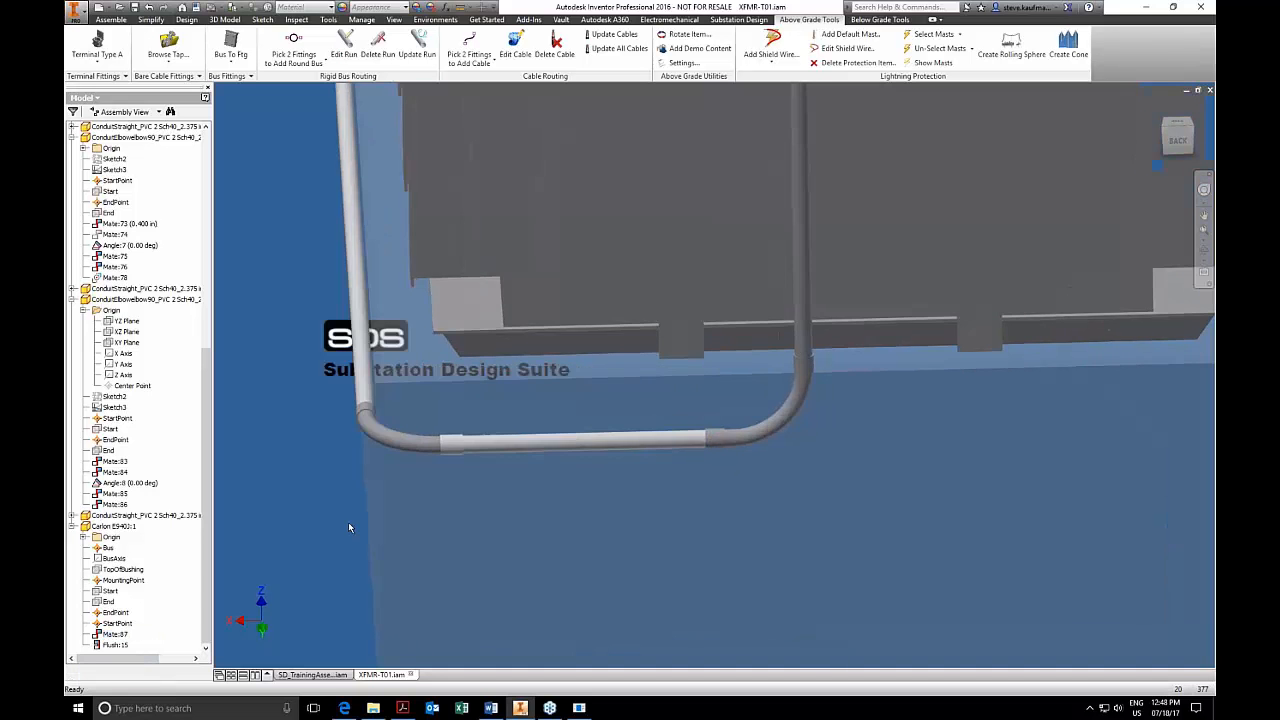
scroll(348, 527, down, 5)
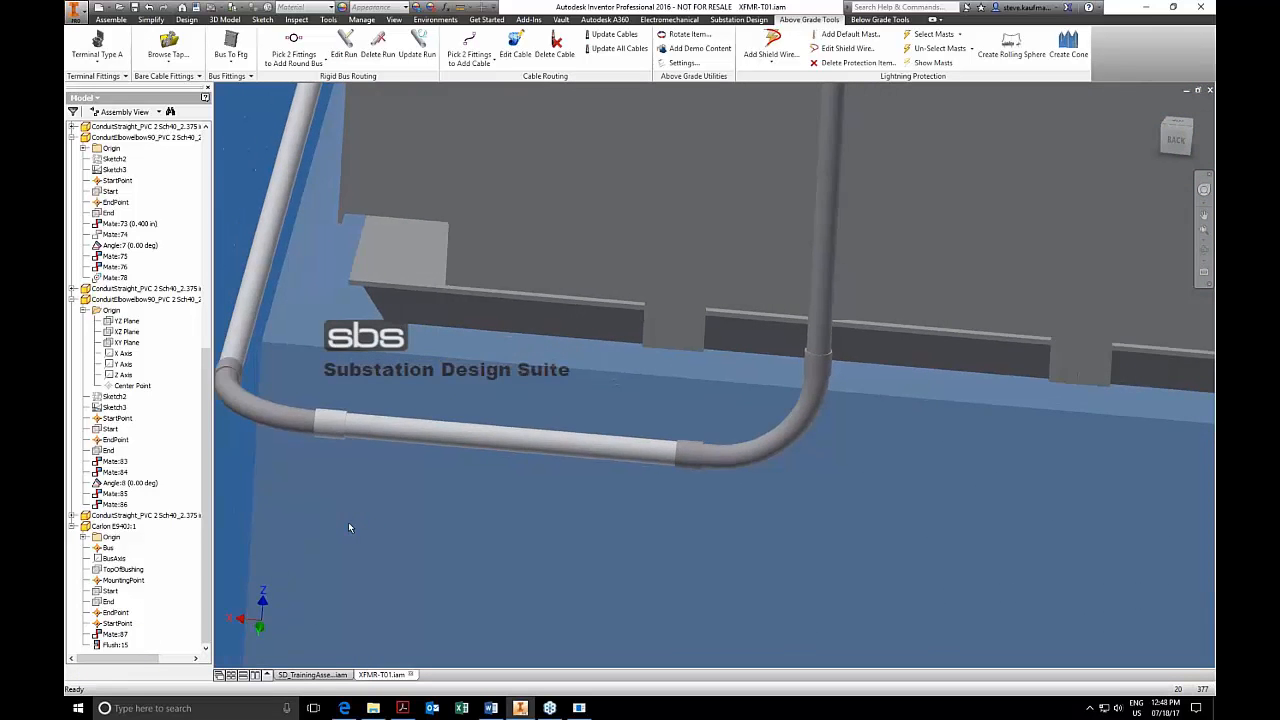
scroll(348, 527, down, 5)
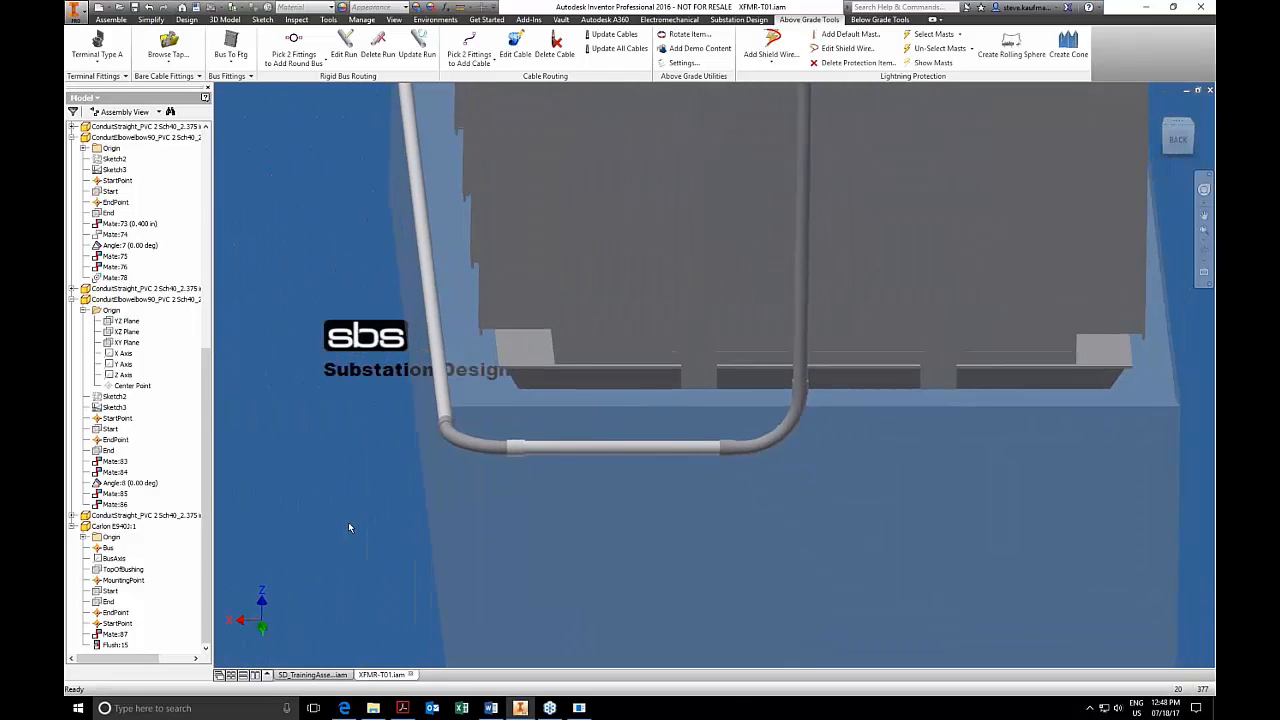
scroll(348, 527, down, 1)
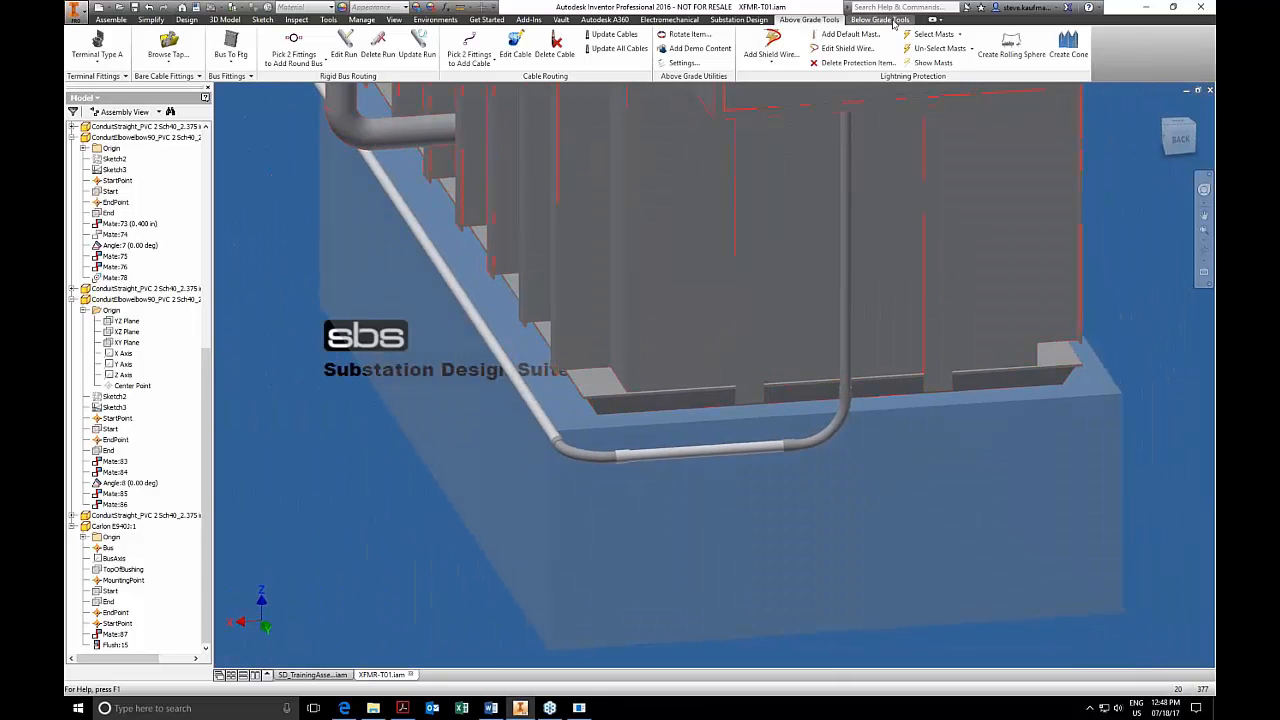
click(880, 19)
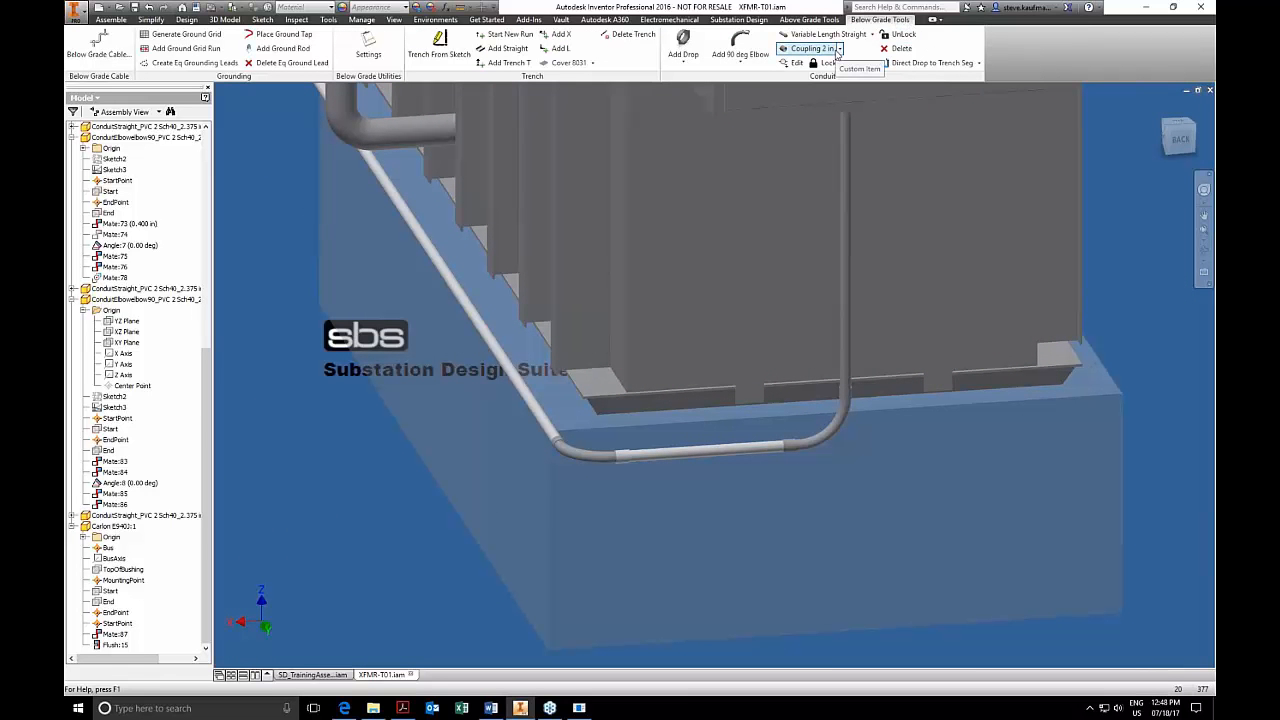
scroll(318, 580, down, 7)
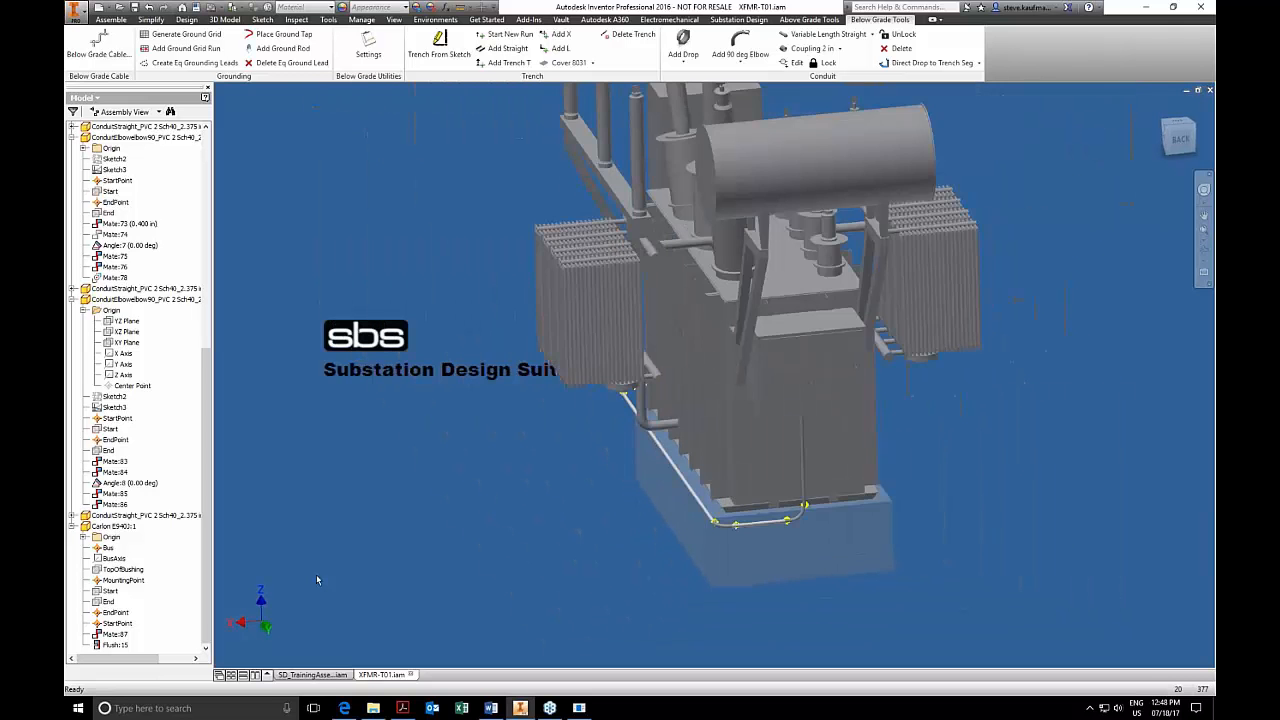
scroll(318, 580, down, 2)
shift+middle_drag(1057, 260, 1059, 266)
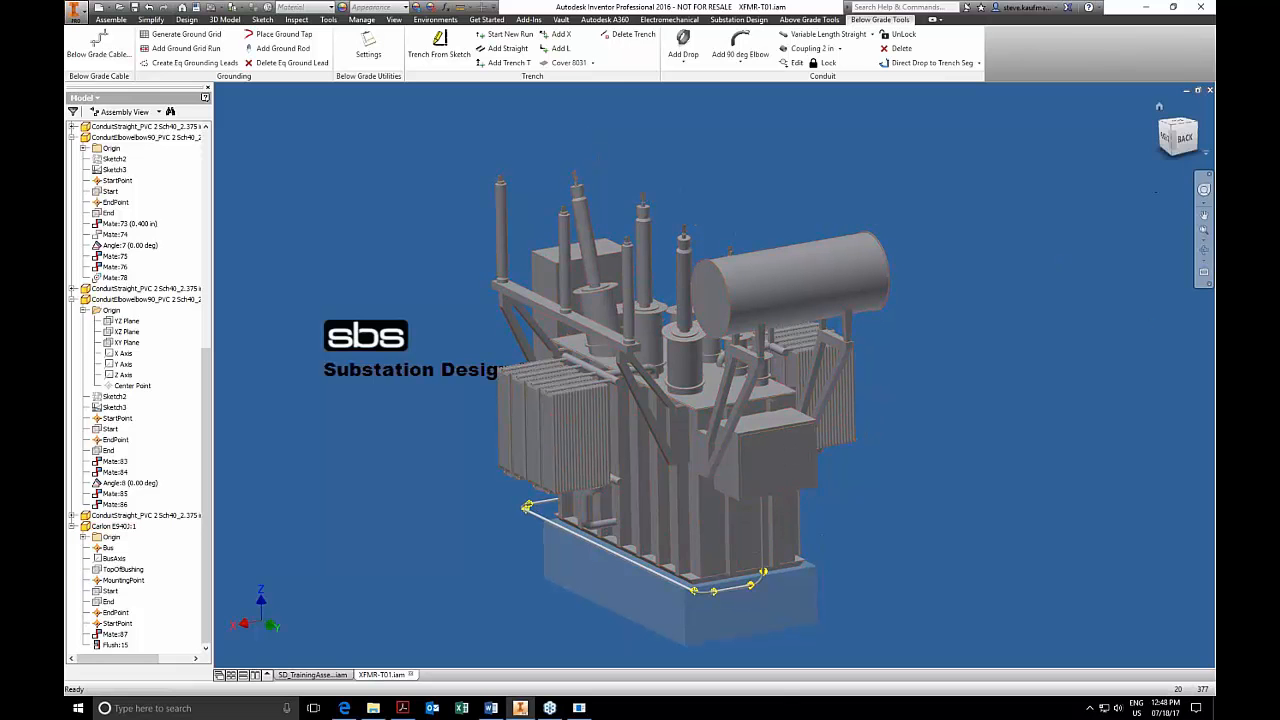
shift+middle_drag(951, 443, 953, 447)
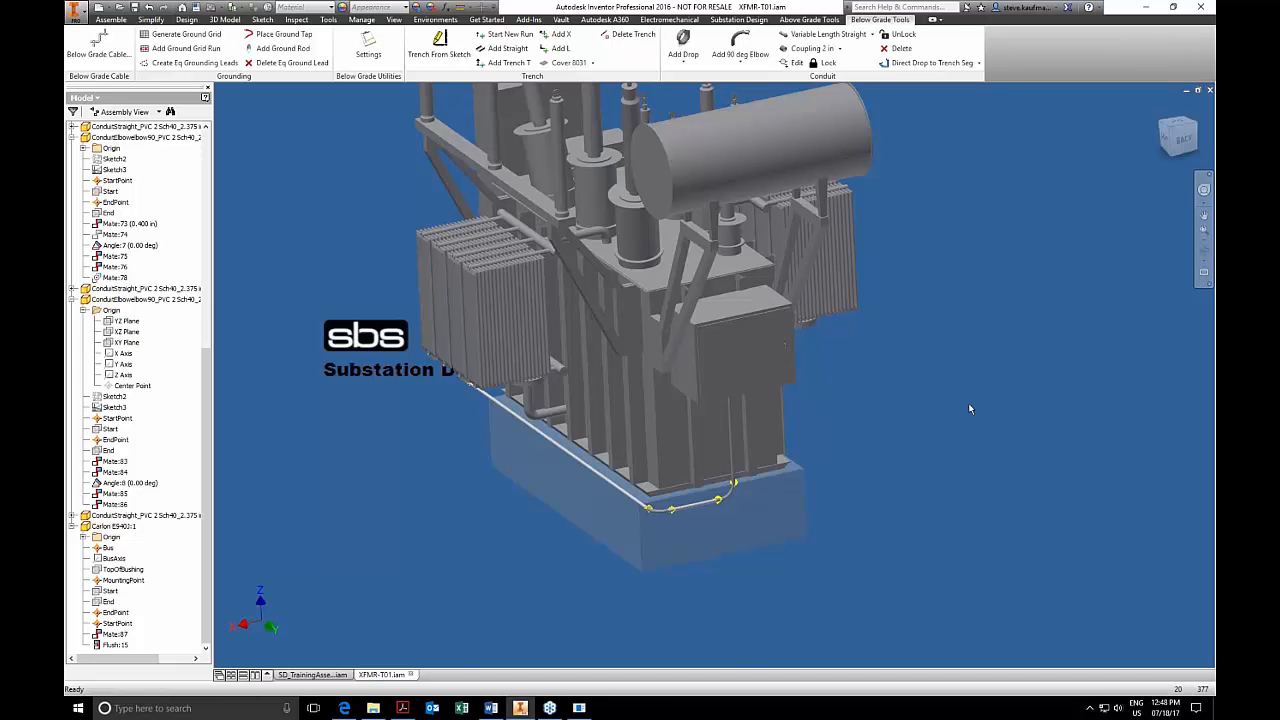
Close XFMR-T01.iam, saving the changes to it and its dependents, and return to SD_TrainingAssembly.iam.
click(1209, 90)
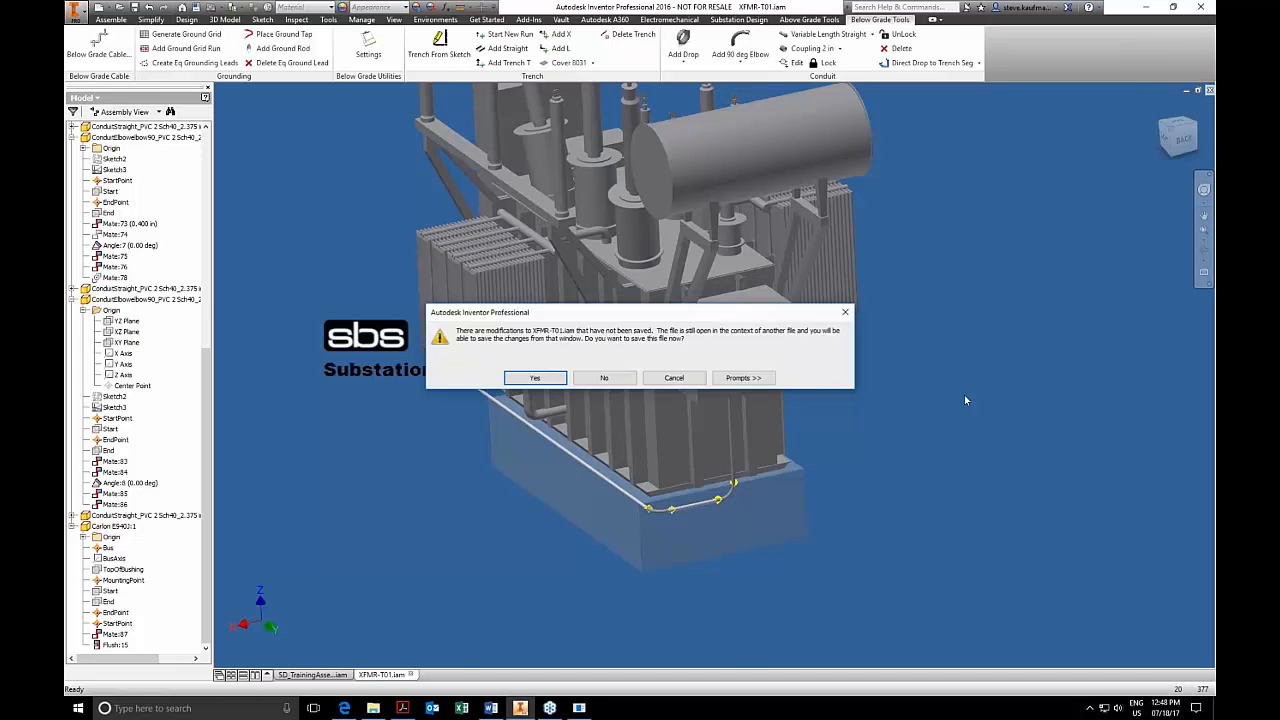
click(535, 377)
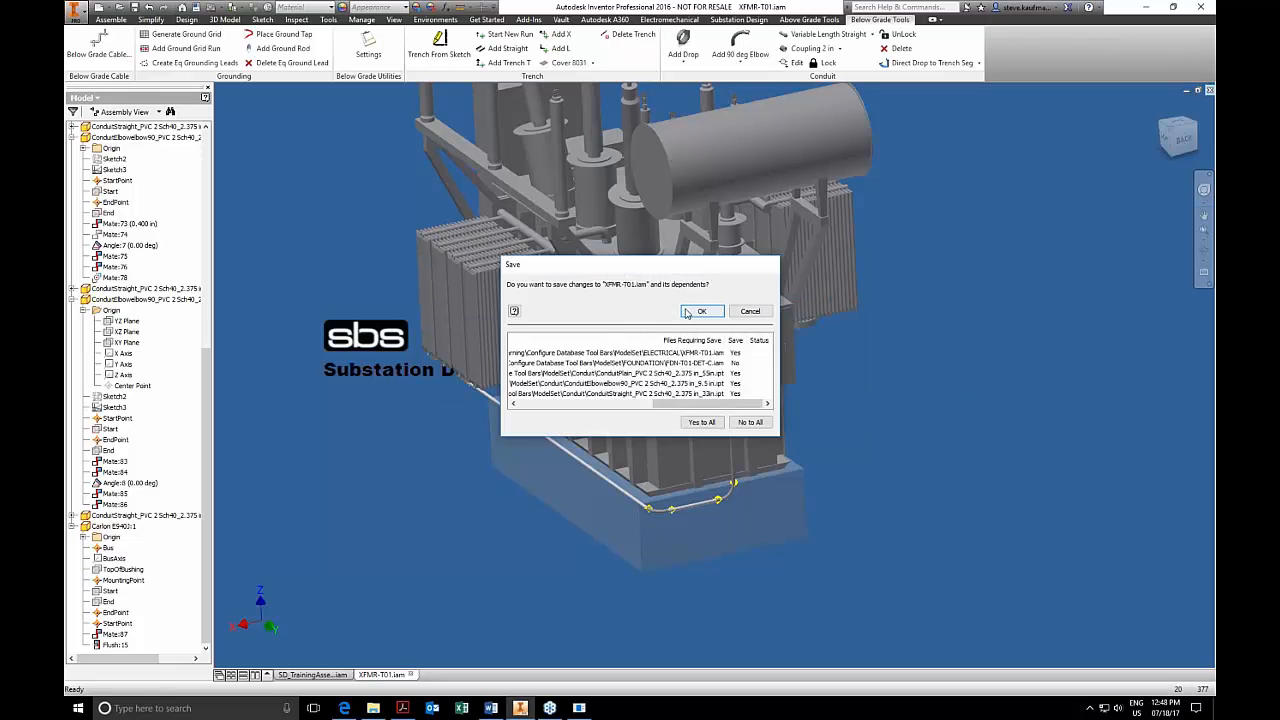
click(700, 311)
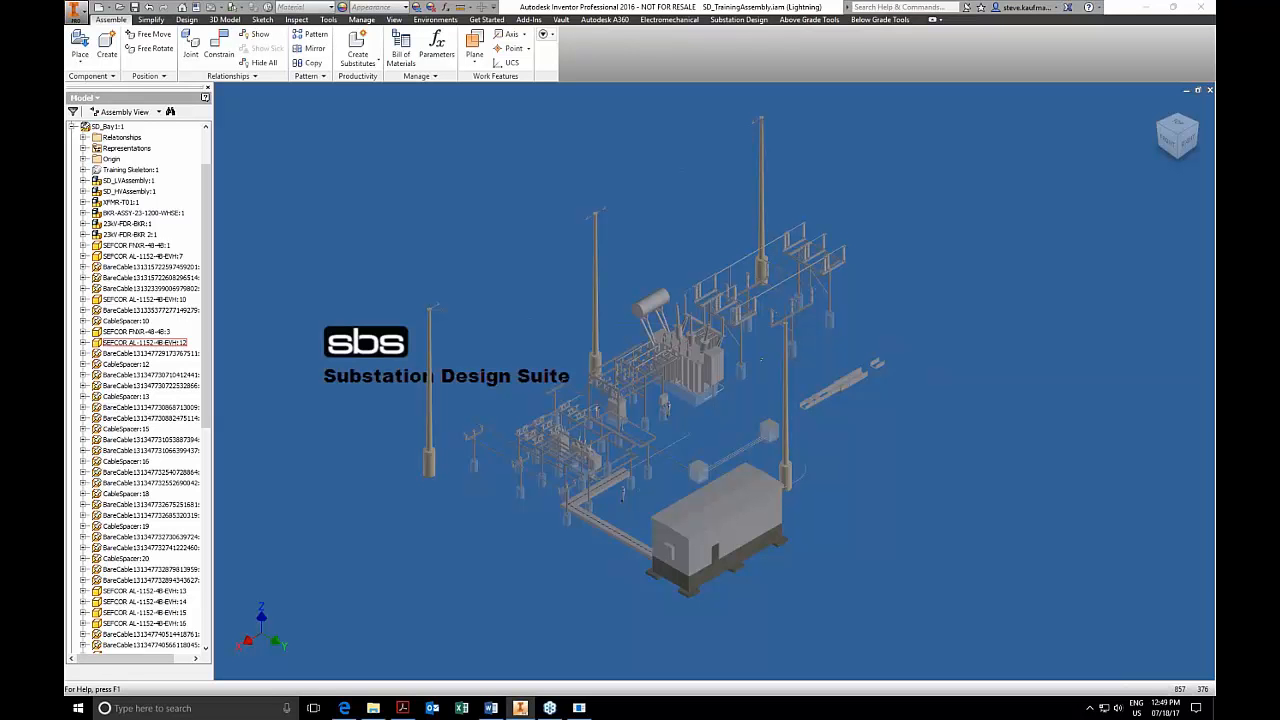
click(363, 258)
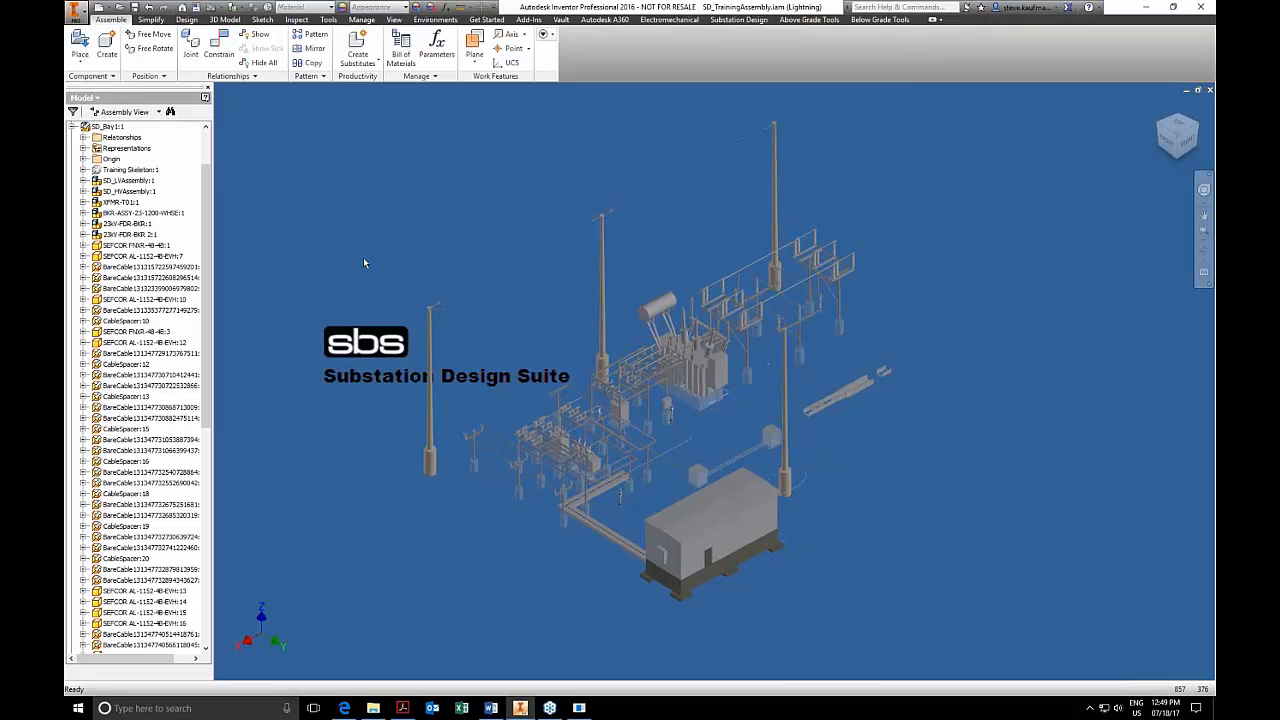